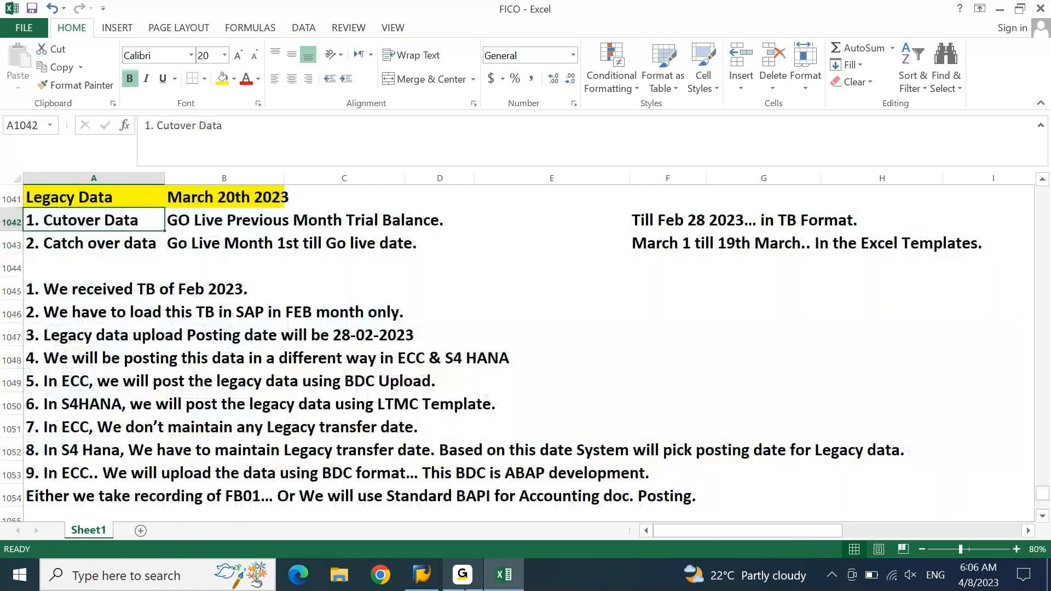
# Step: Examine the legacy data notes, the Feb-2023 trial balance table and the G/L account balances in the FICO sheet
pyautogui.press('Down')
pyautogui.press('Down')
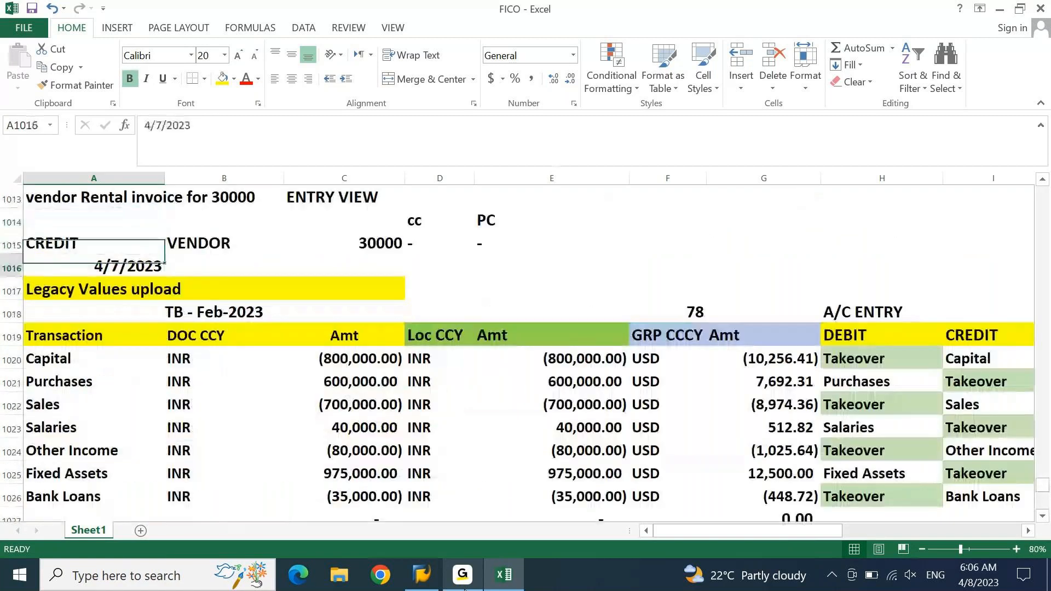
pyautogui.press('Down')
pyautogui.press('Down')
pyautogui.press('Down')
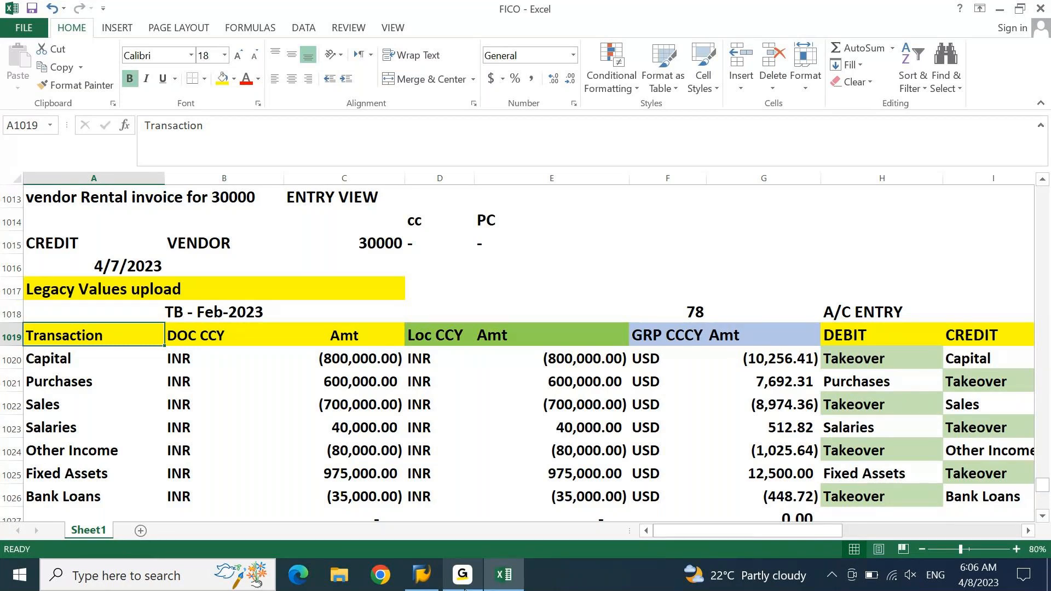
pyautogui.press('pagedown')
pyautogui.press('pagedown')
pyautogui.press('pagedown')
pyautogui.press('pagedown')
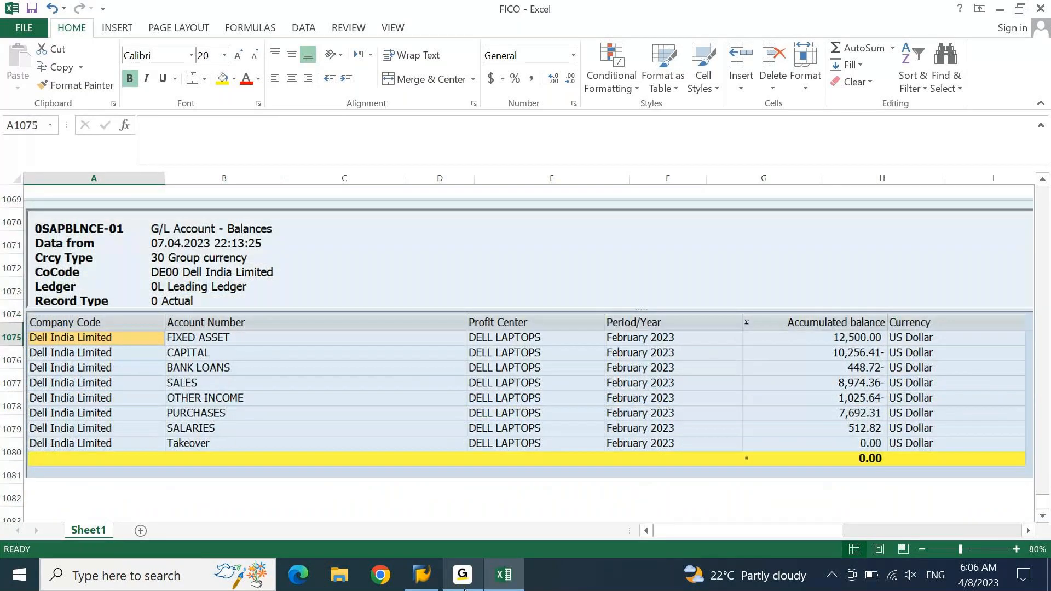
# Step: Go to the empty area of column A below the 4/8/2023 date entry
pyautogui.press('Down')
pyautogui.press('Down')
pyautogui.press('Down')
pyautogui.press('Down')
pyautogui.press('Down')
pyautogui.press('Down')
pyautogui.press('Down')
pyautogui.press('Down')
pyautogui.press('Down')
pyautogui.press('Down')
pyautogui.press('Down')
pyautogui.press('Down')
pyautogui.press('Down')
pyautogui.press('Down')
pyautogui.press('Down')
pyautogui.press('Down')
pyautogui.press('Down')
pyautogui.press('Down')
pyautogui.press('Down')
pyautogui.press('Down')
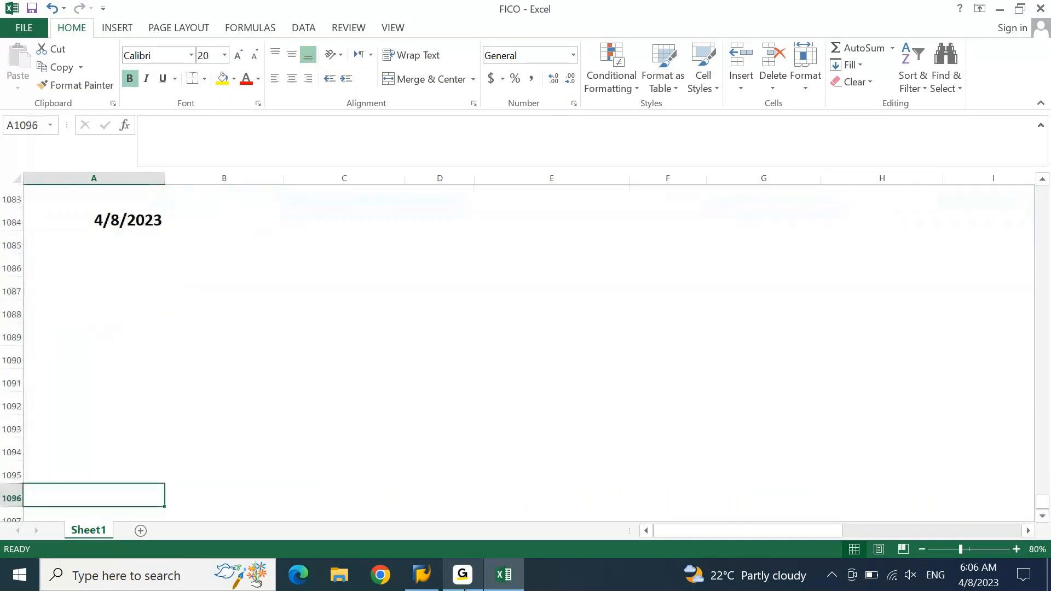
# Step: Switch to SAP Logon and log on to the S4 1909 system with the user name and account password
pyautogui.click(422, 574)
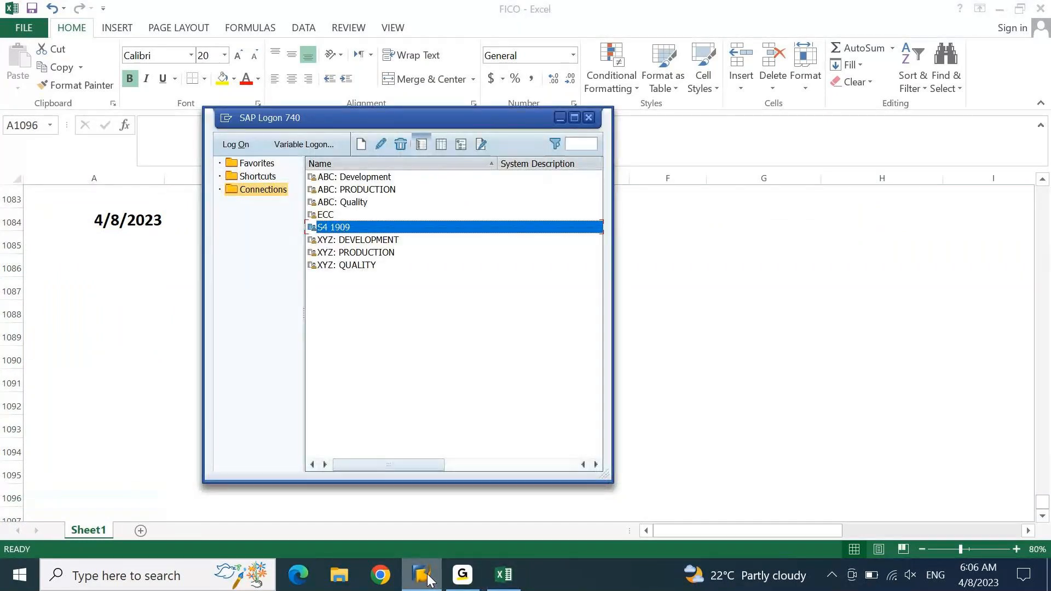
pyautogui.press('Return')
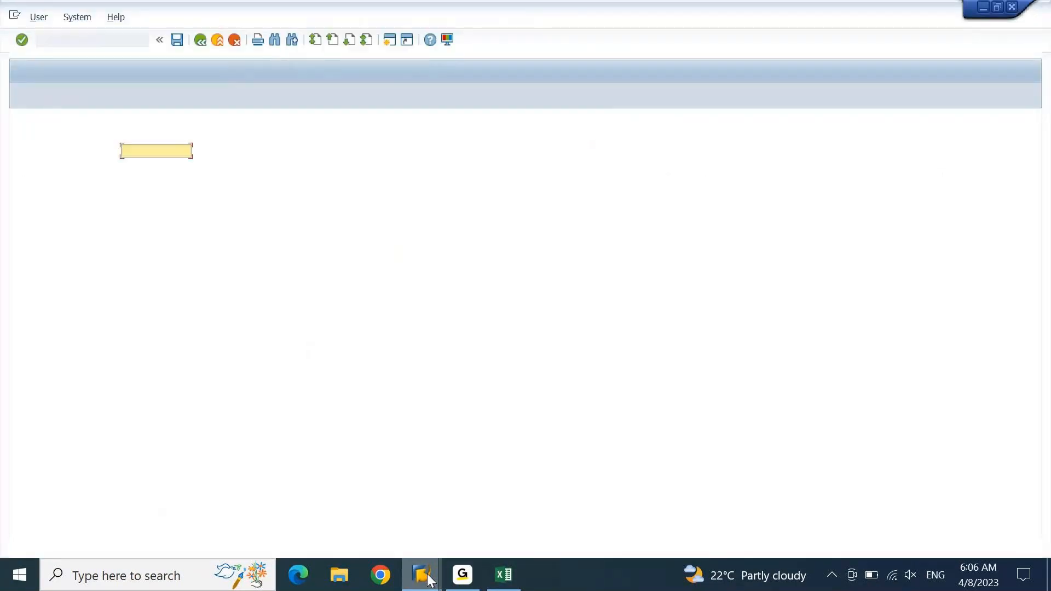
pyautogui.write('ajay')
pyautogui.press('Tab')
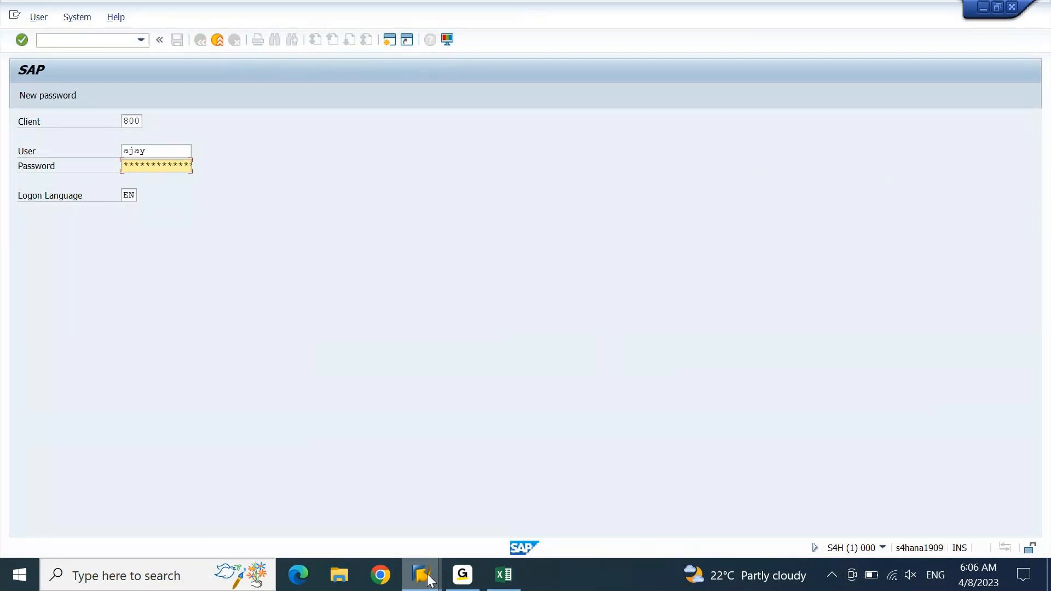
pyautogui.press('Return')
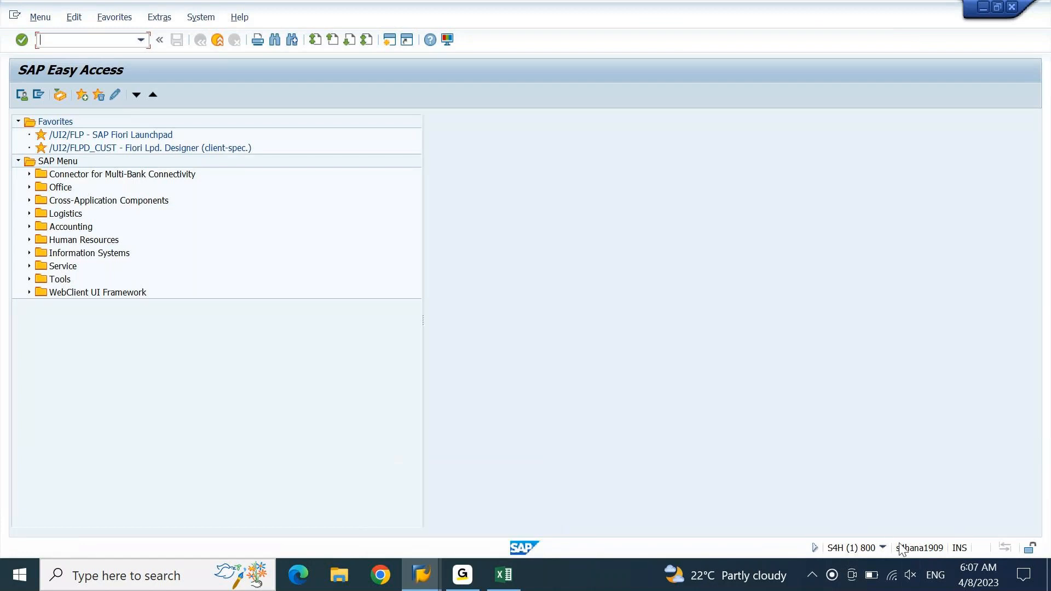
# Step: Set the status display to the transaction code and open the SAP customizing implementation guide with transaction SPRO
pyautogui.click(882, 547)
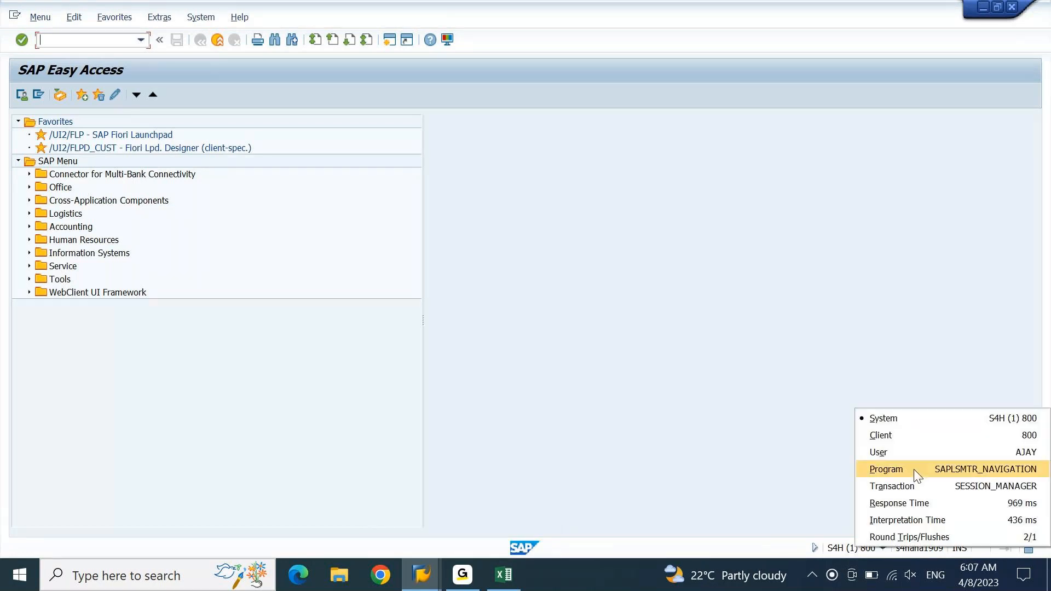
pyautogui.click(915, 485)
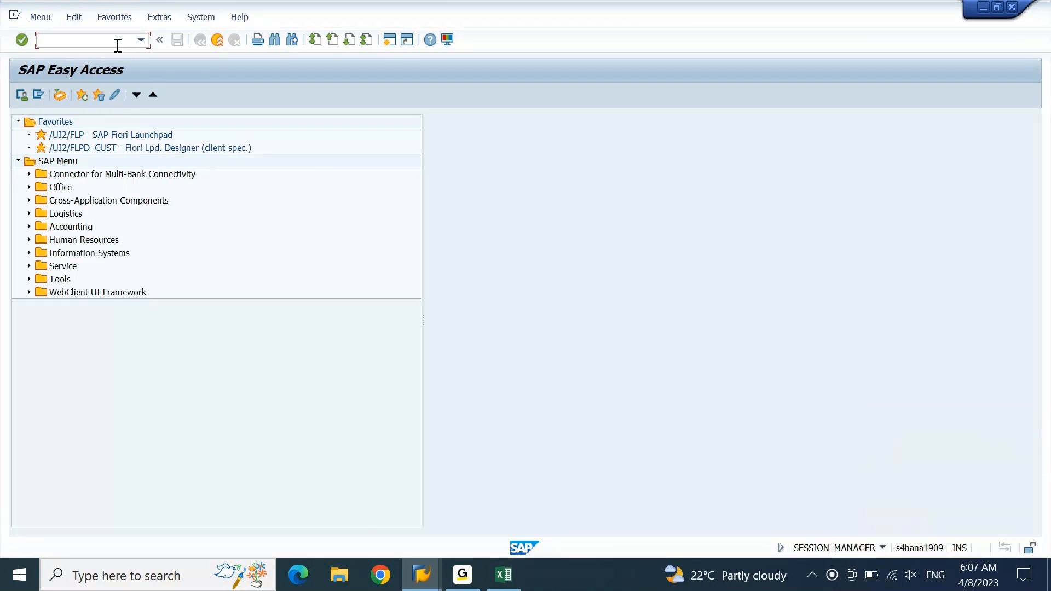
pyautogui.write('spro')
pyautogui.press('Return')
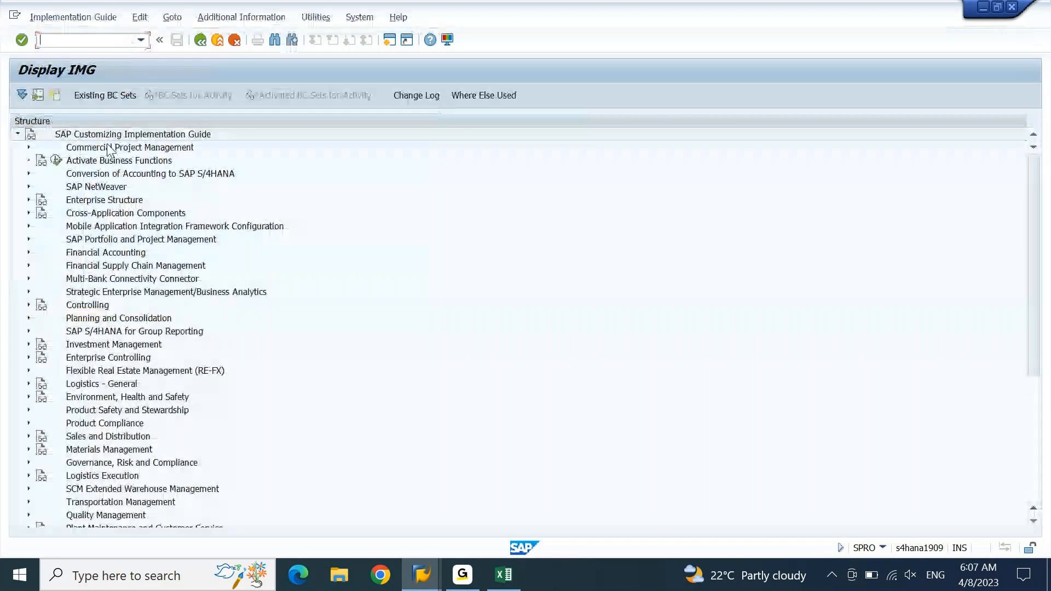
# Step: Expand Financial Accounting, General Ledger Accounting, Business Transactions and Document Splitting in the implementation guide
pyautogui.doubleClick(112, 255)
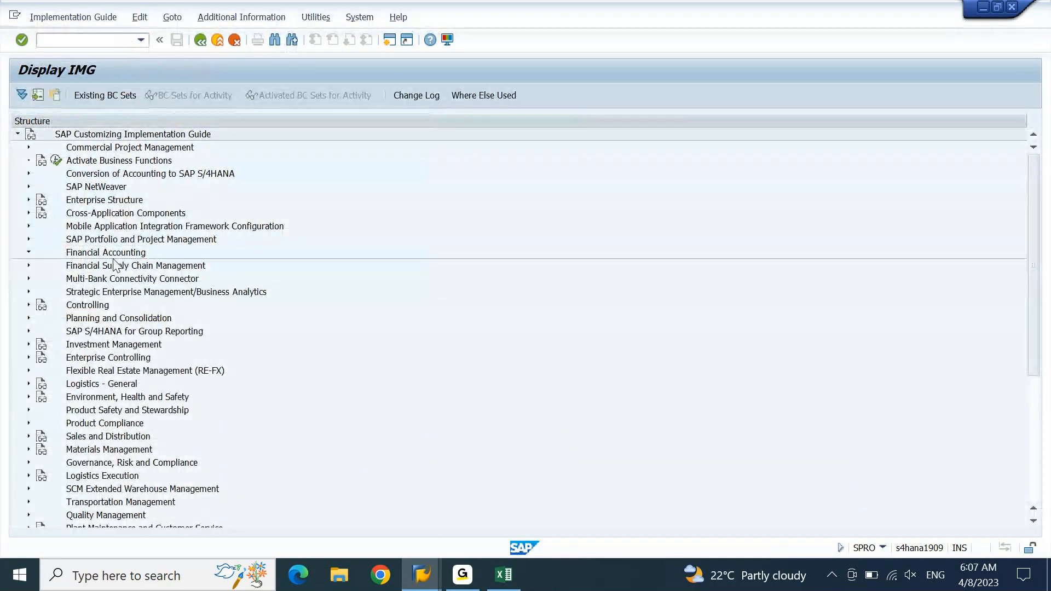
pyautogui.press('Down')
pyautogui.press('Down')
pyautogui.press('Right')
pyautogui.press('Down')
pyautogui.press('Down')
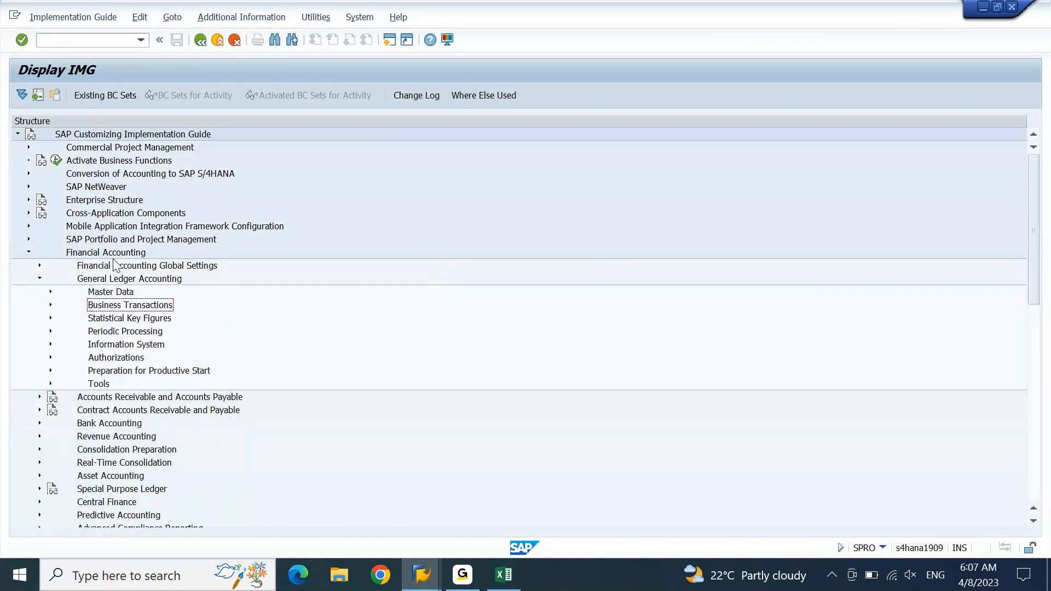
pyautogui.press('Right')
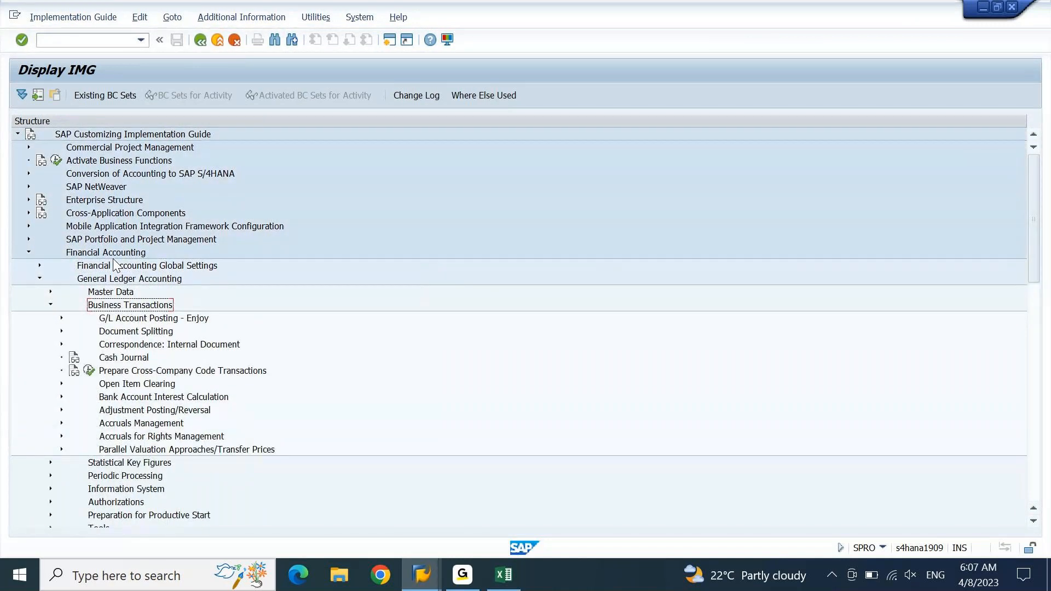
pyautogui.press('Down')
pyautogui.press('Down')
pyautogui.press('Right')
# Step: Open the Classify Document Types for Document Splitting activity
pyautogui.press('Down')
pyautogui.press('Down')
pyautogui.press('Down')
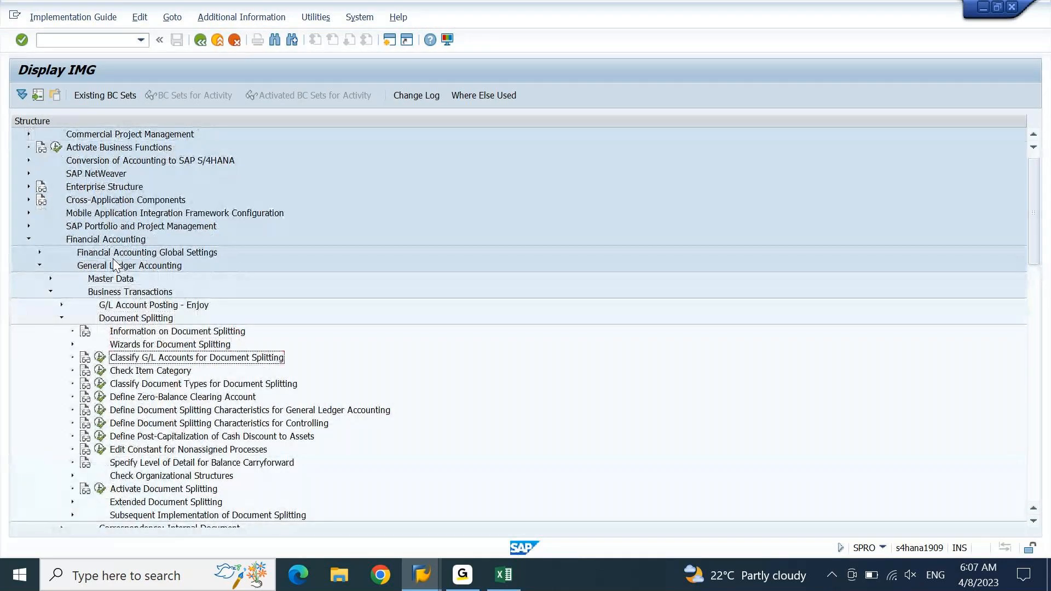
pyautogui.press('Left')
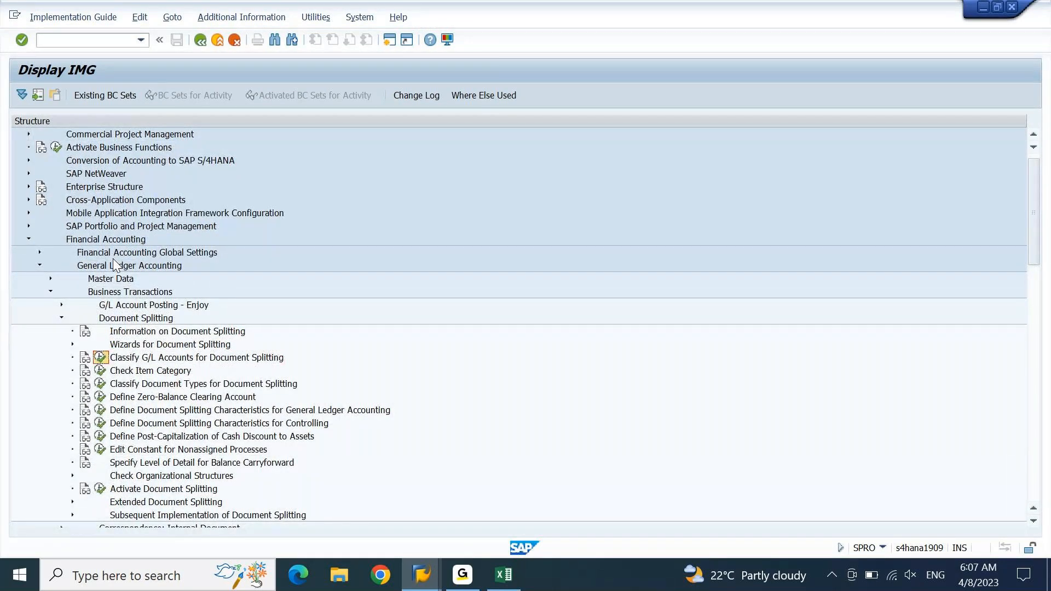
pyautogui.press('Down')
pyautogui.press('Down')
pyautogui.press('Down')
pyautogui.click(207, 385)
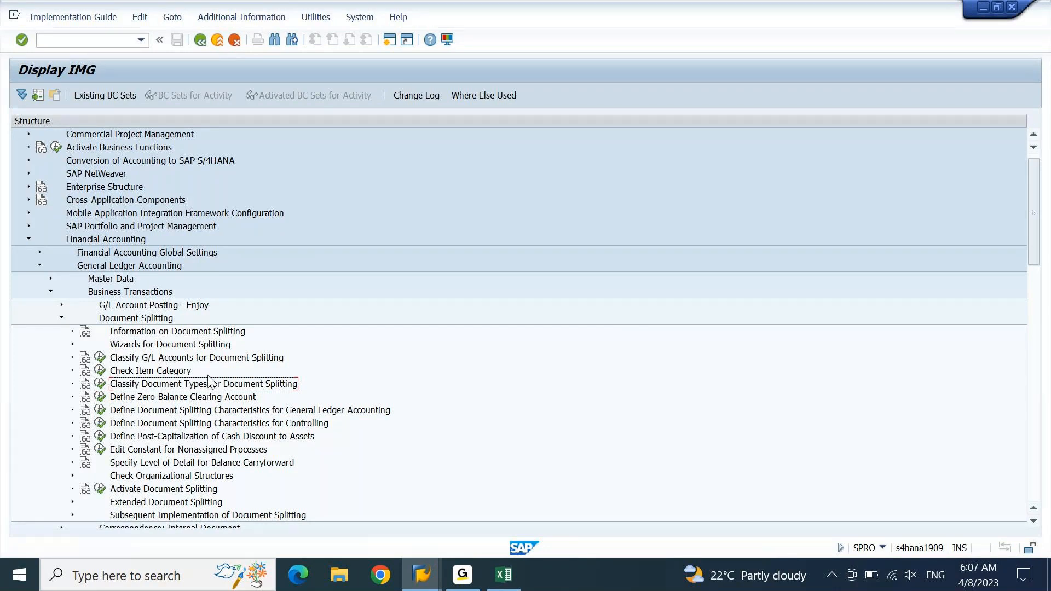
pyautogui.doubleClick(141, 385)
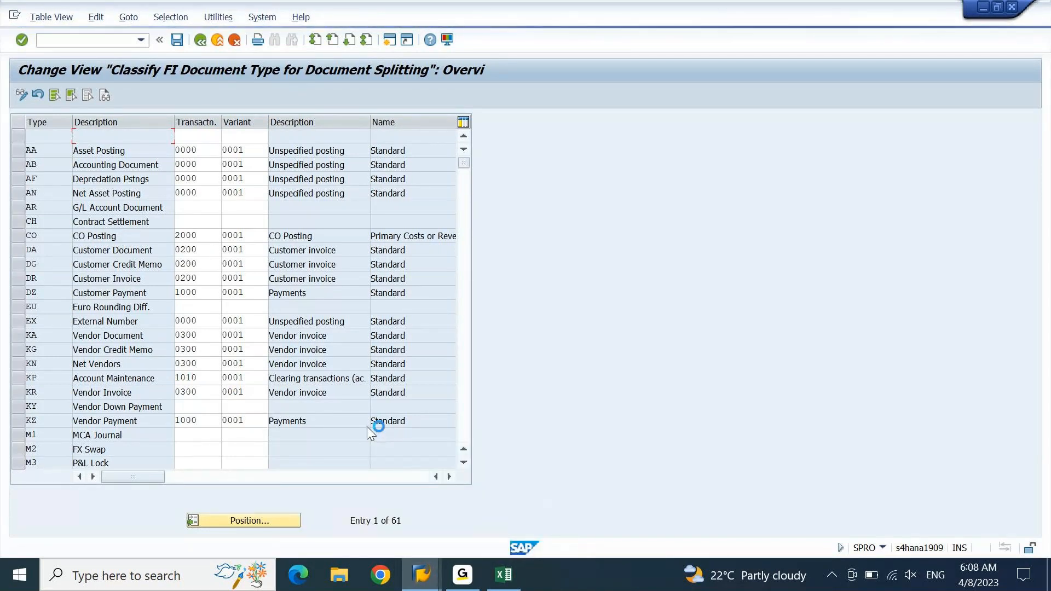
pyautogui.click(13, 14)
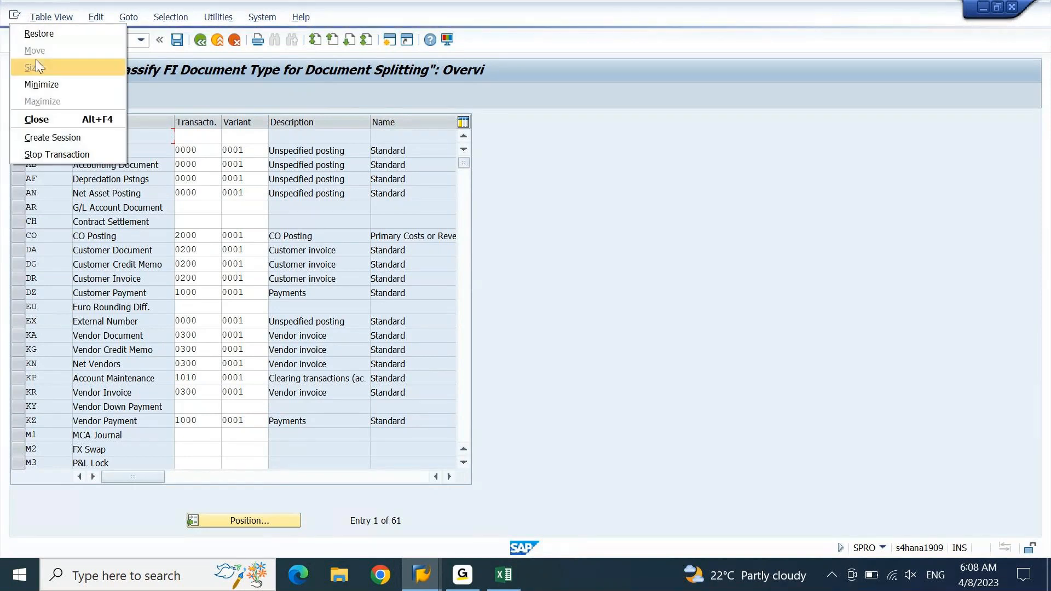
pyautogui.click(49, 133)
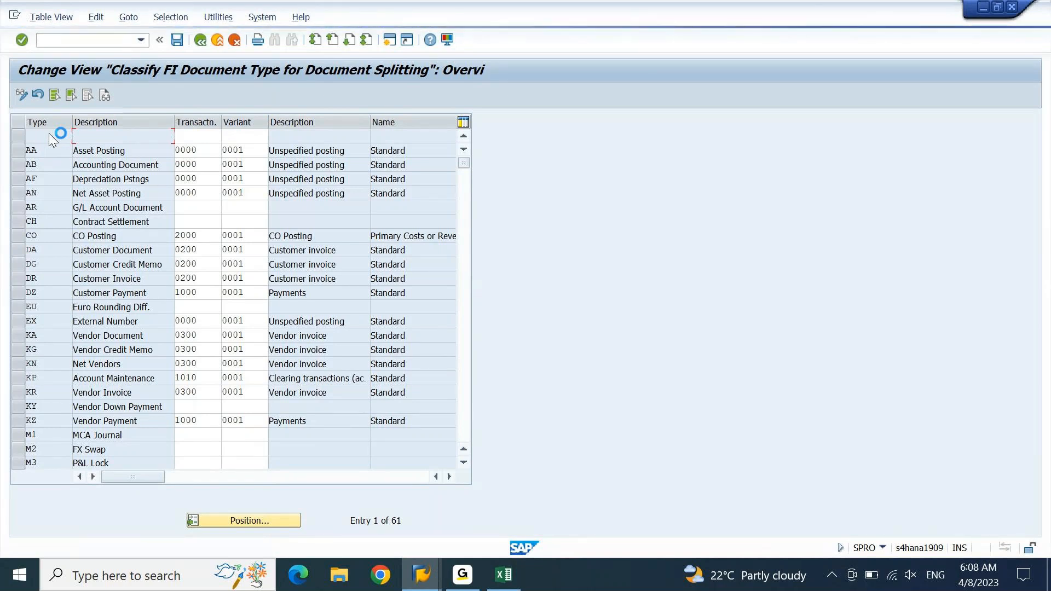
pyautogui.click(421, 575)
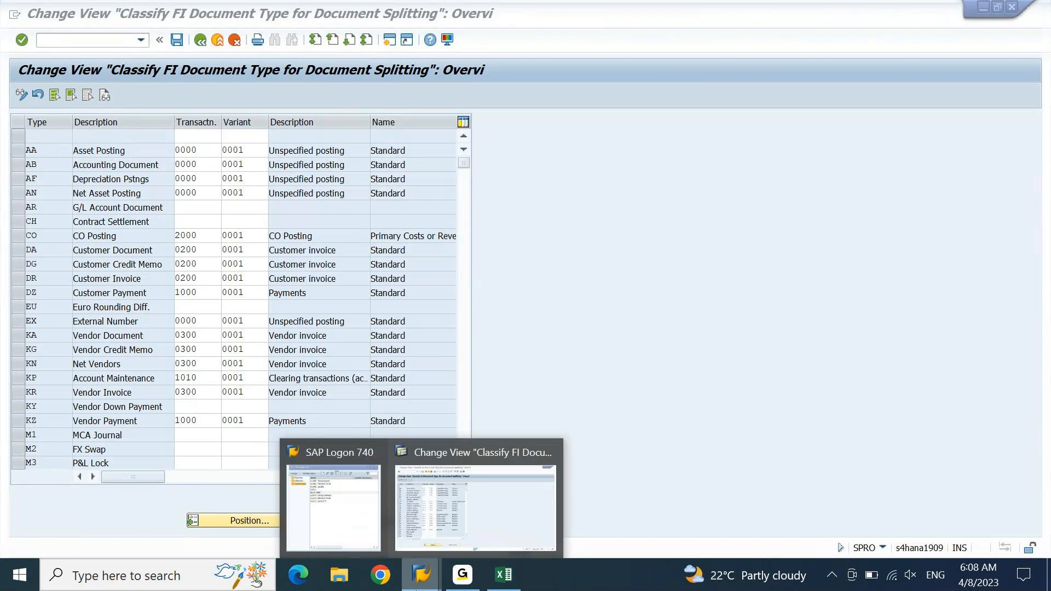
pyautogui.click(344, 508)
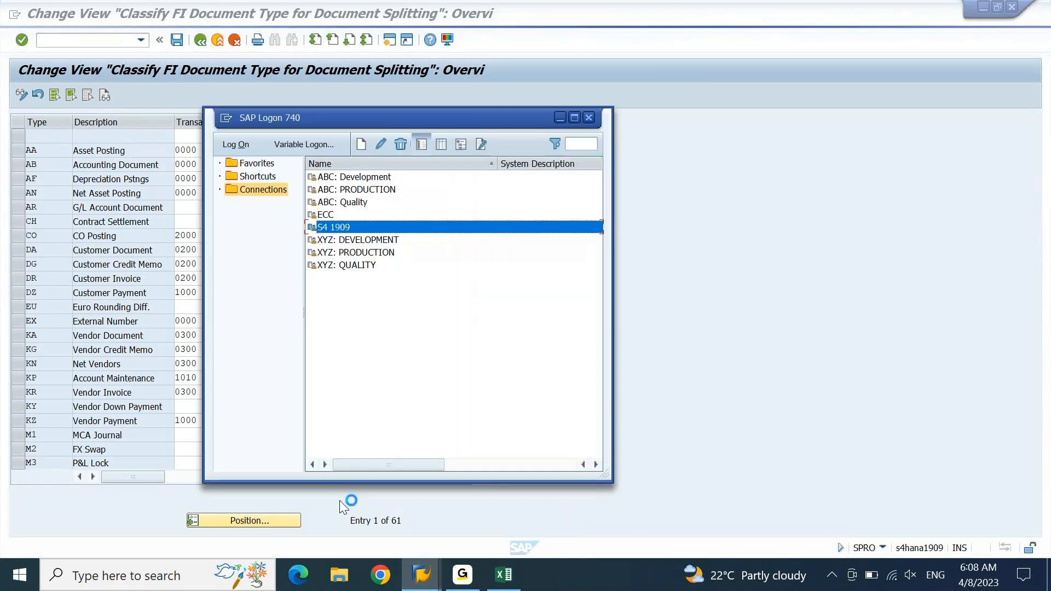
pyautogui.doubleClick(339, 232)
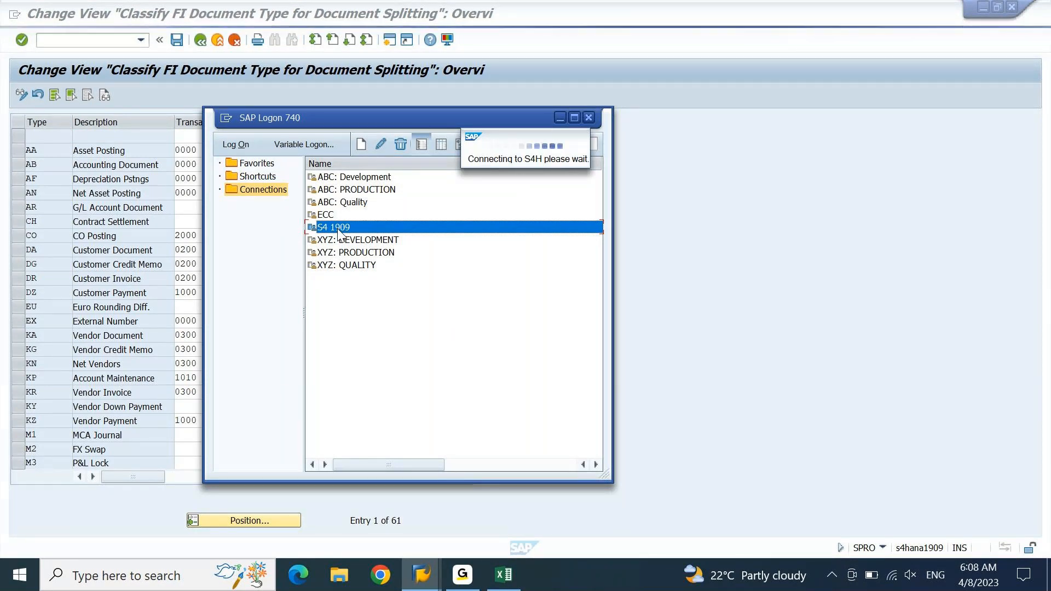
pyautogui.click(559, 117)
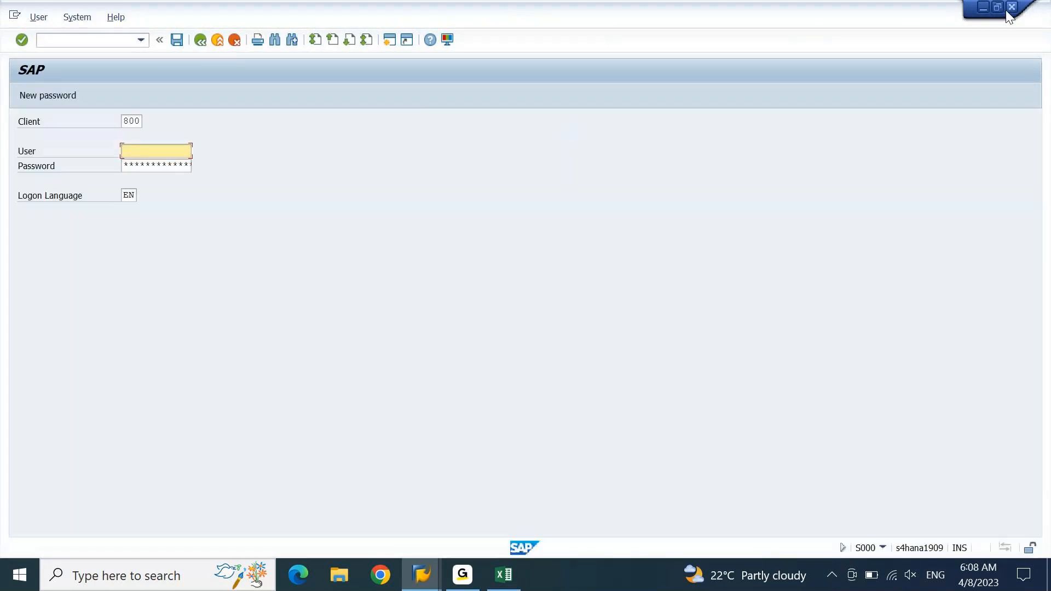
pyautogui.click(1009, 8)
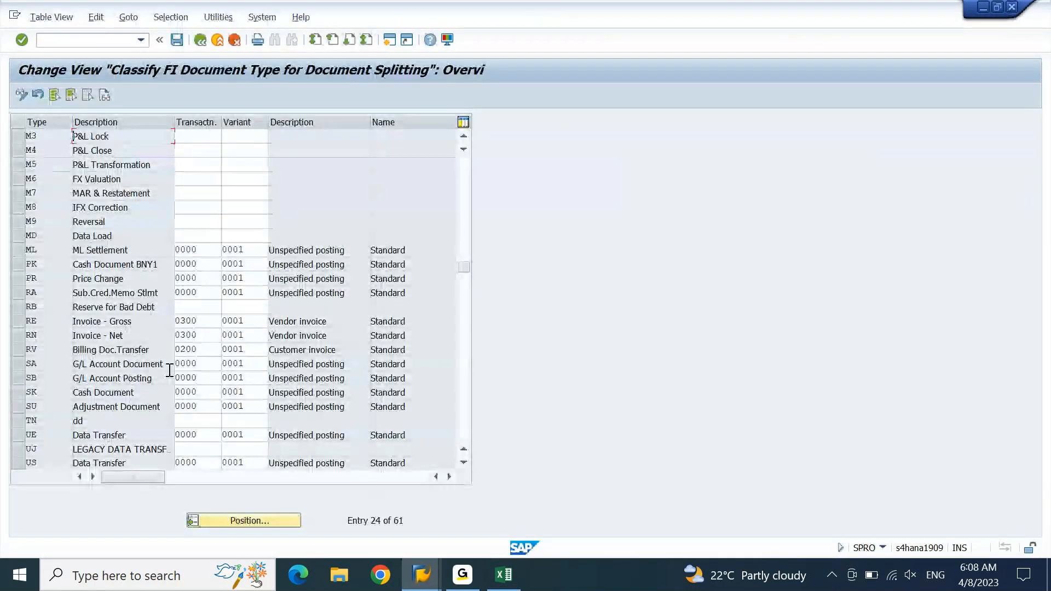
pyautogui.click(169, 368)
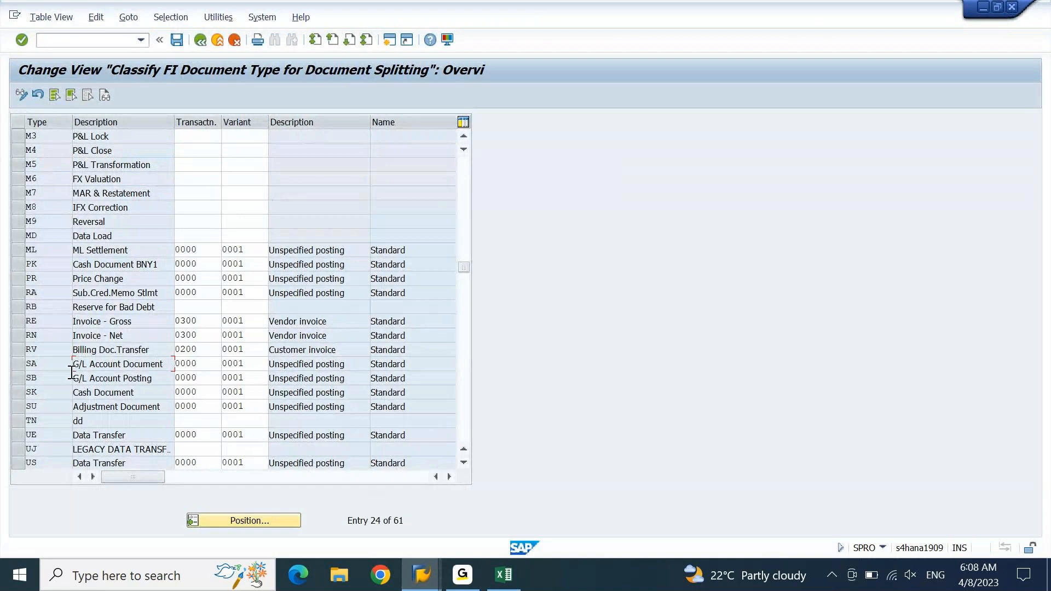
pyautogui.click(21, 363)
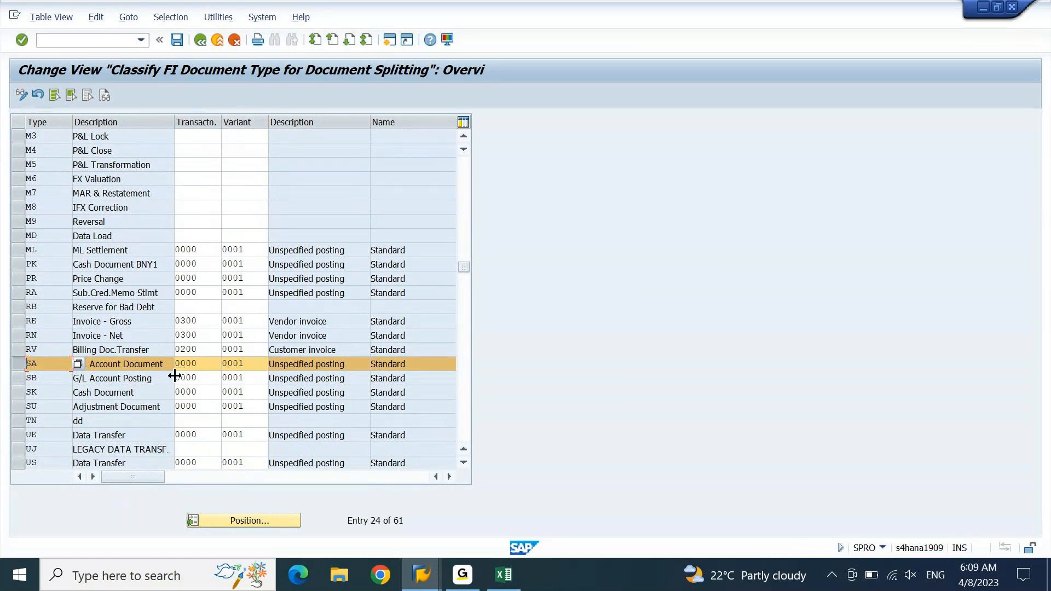
pyautogui.hotkey('ctrl', 'n')
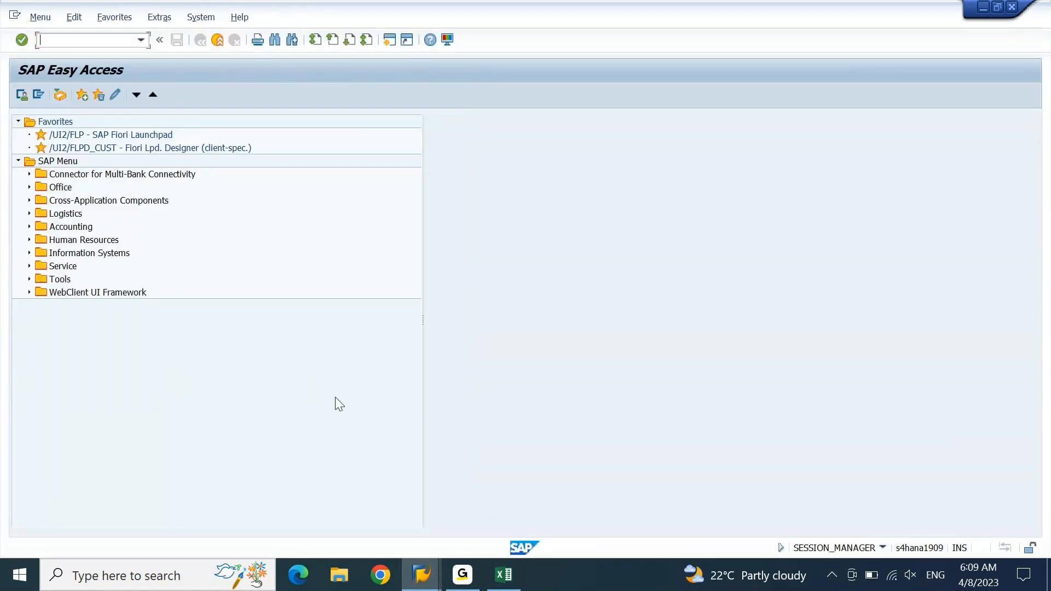
pyautogui.moveTo(422, 575)
pyautogui.click(418, 524)
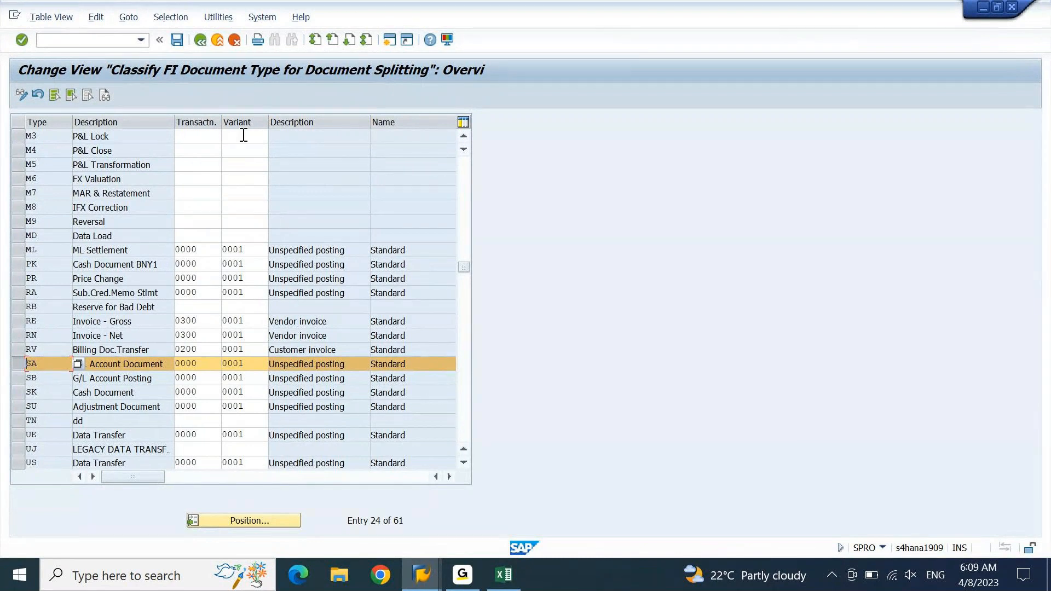
pyautogui.click(15, 363)
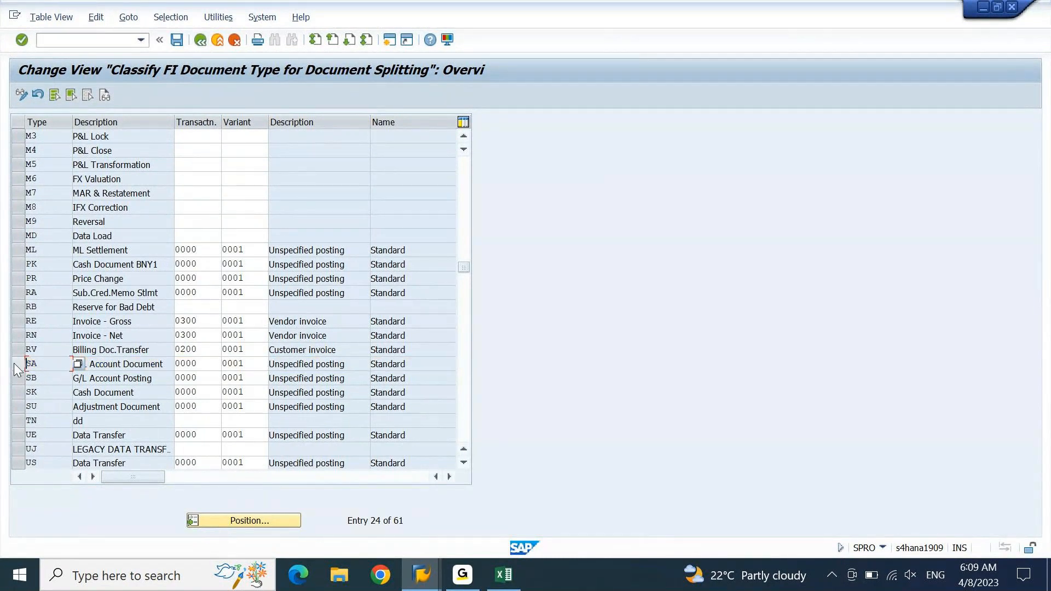
# Step: Position the document type table at type UJ and select its row
pyautogui.click(208, 521)
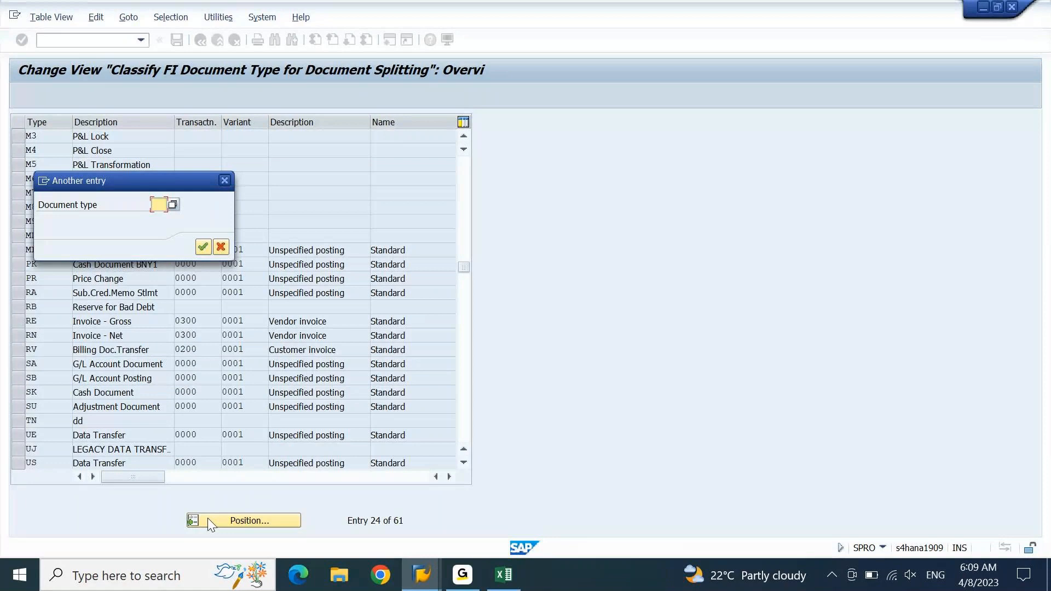
pyautogui.write('UJ')
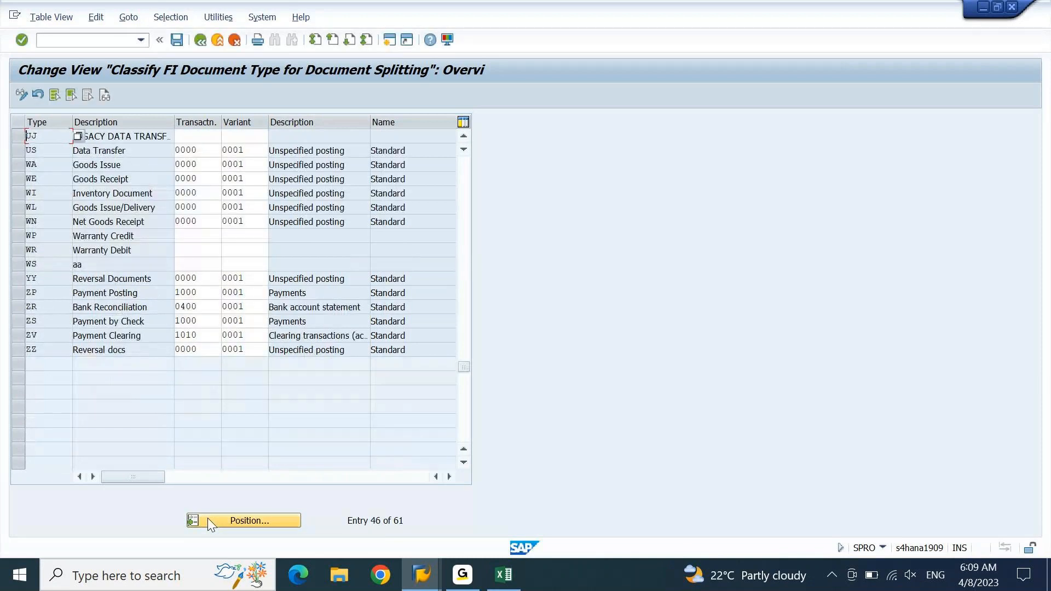
pyautogui.click(21, 137)
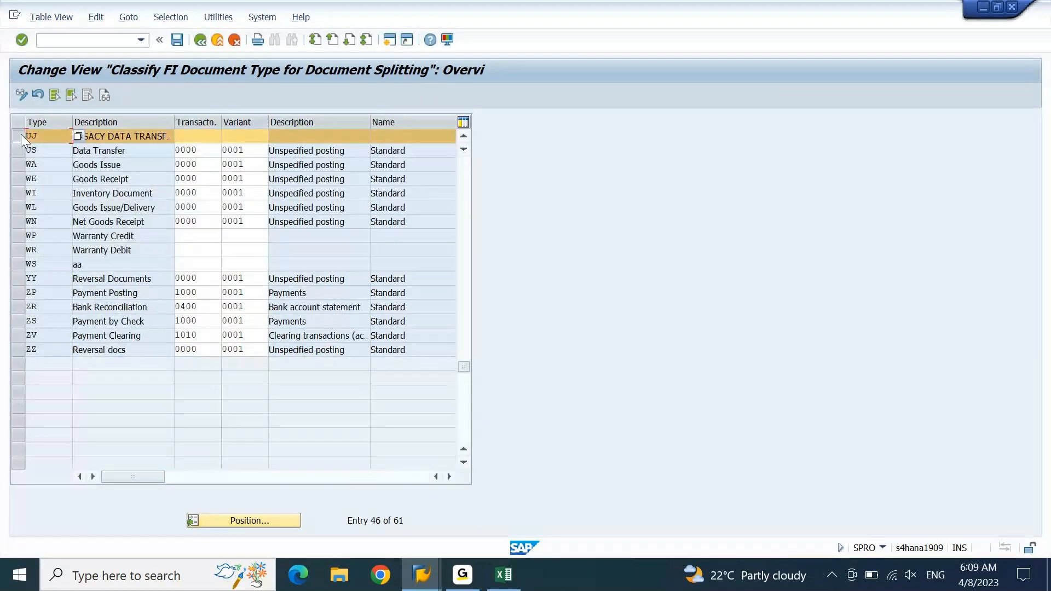
# Step: Assign transaction 0000 and variant 0001 to document type UJ and save the classification in the proposed customizing request
pyautogui.click(259, 137)
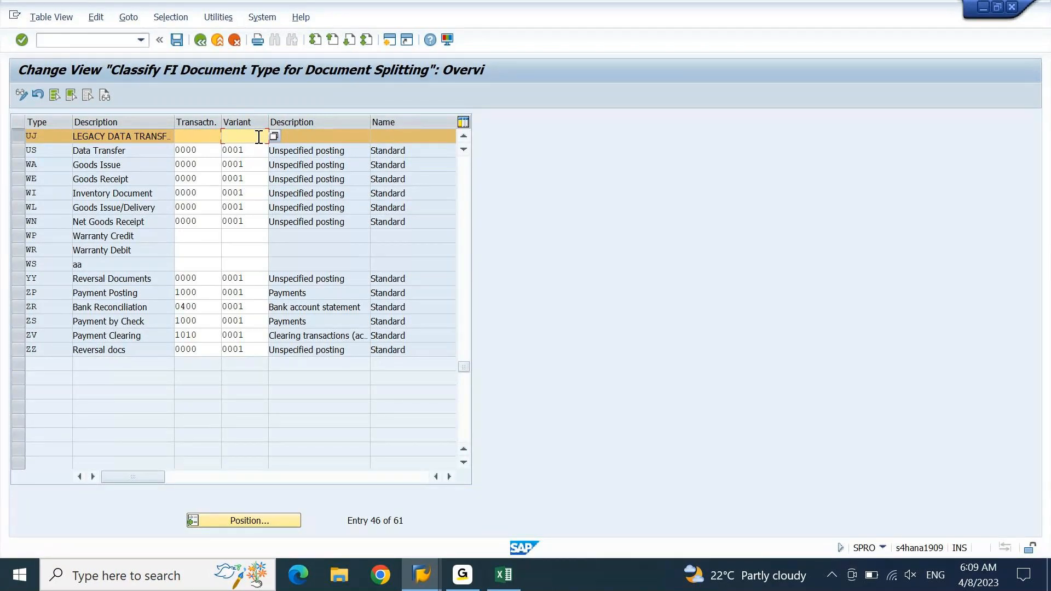
pyautogui.write('000')
pyautogui.press('Down')
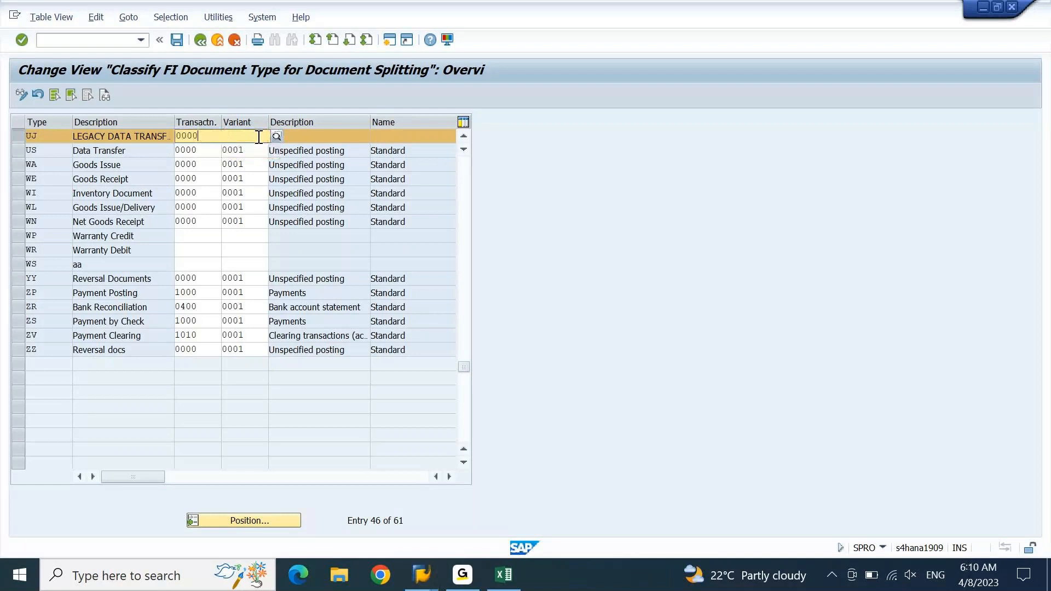
pyautogui.press('Return')
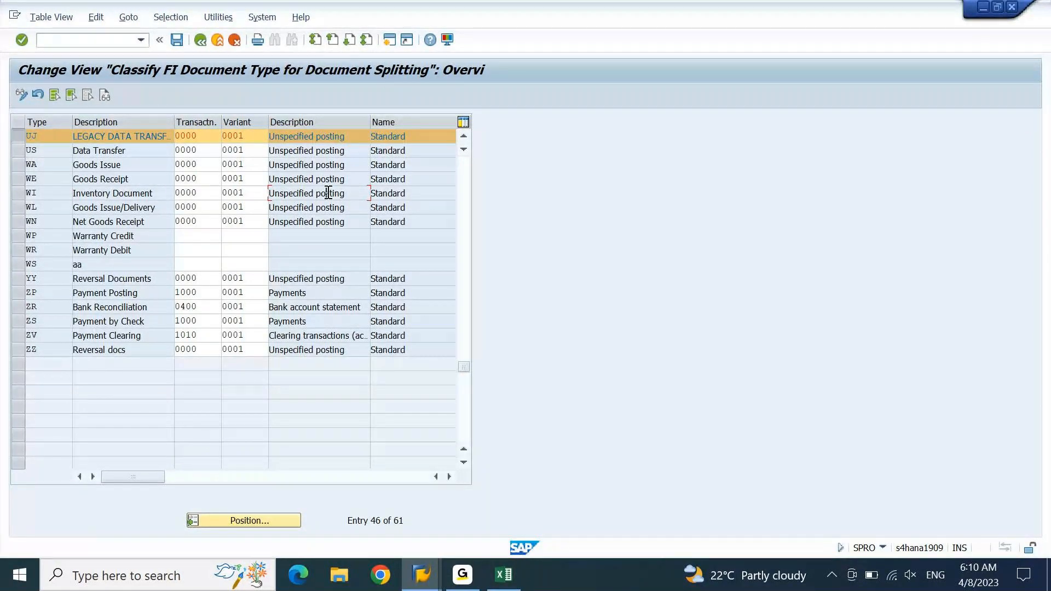
pyautogui.click(177, 40)
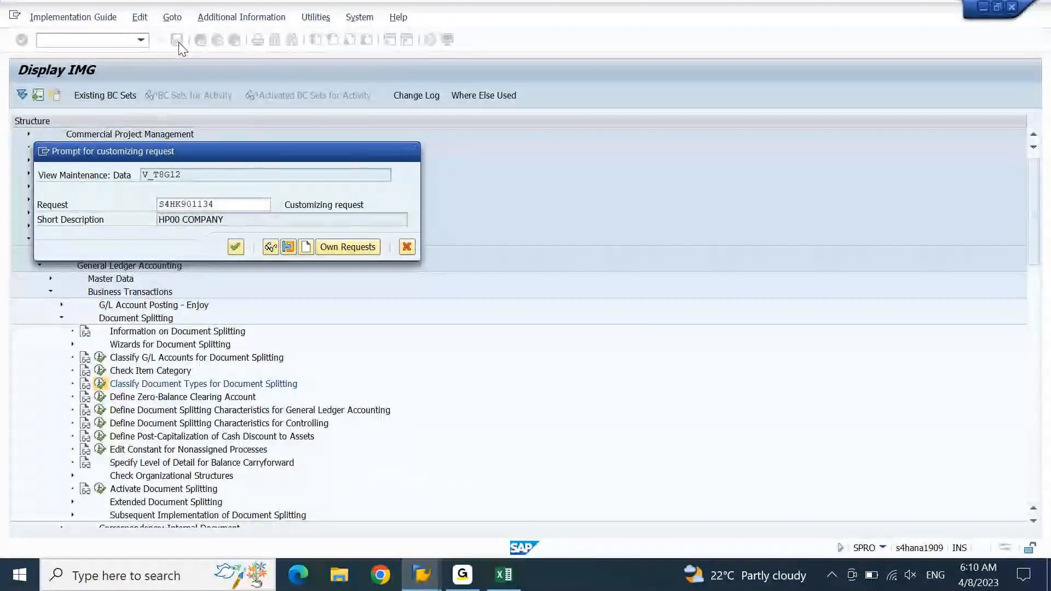
pyautogui.press('Return')
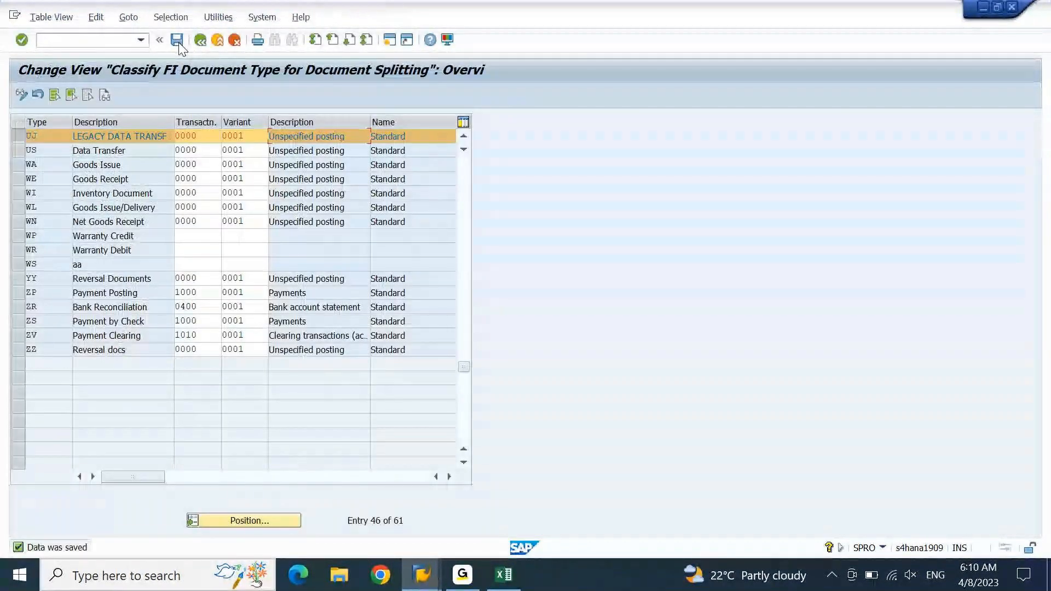
pyautogui.press('F3')
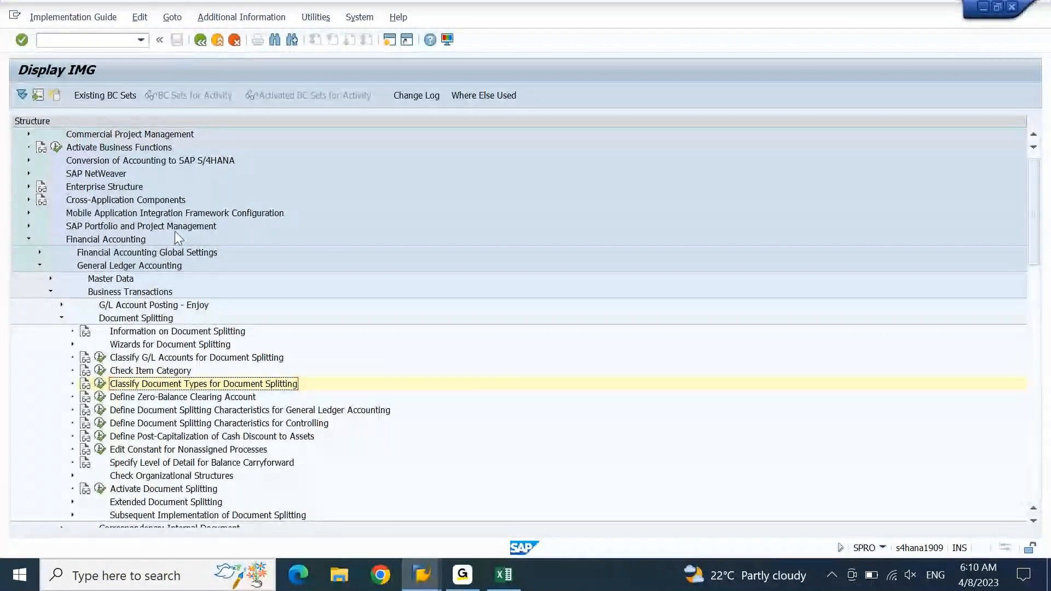
# Step: Review the document splitting characteristics for General Ledger Accounting and the Activate Document Splitting settings
pyautogui.click(250, 411)
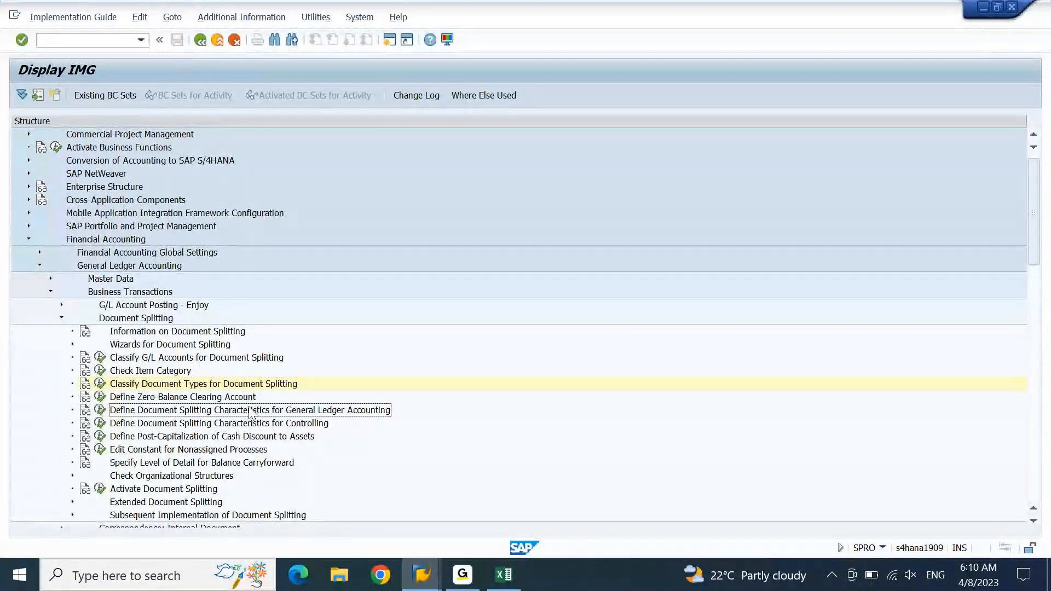
pyautogui.click(106, 412)
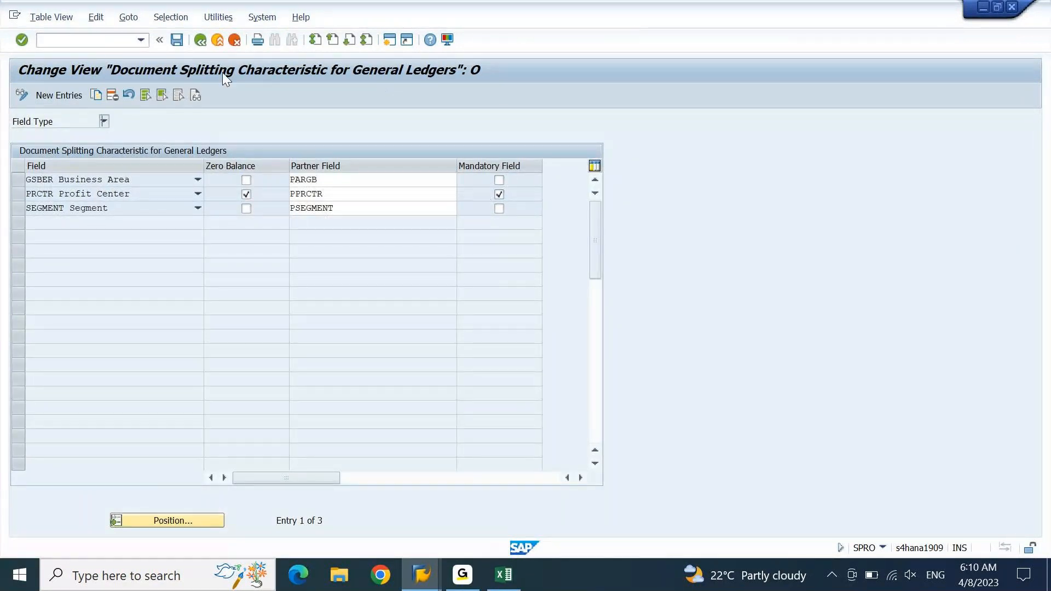
pyautogui.press('F3')
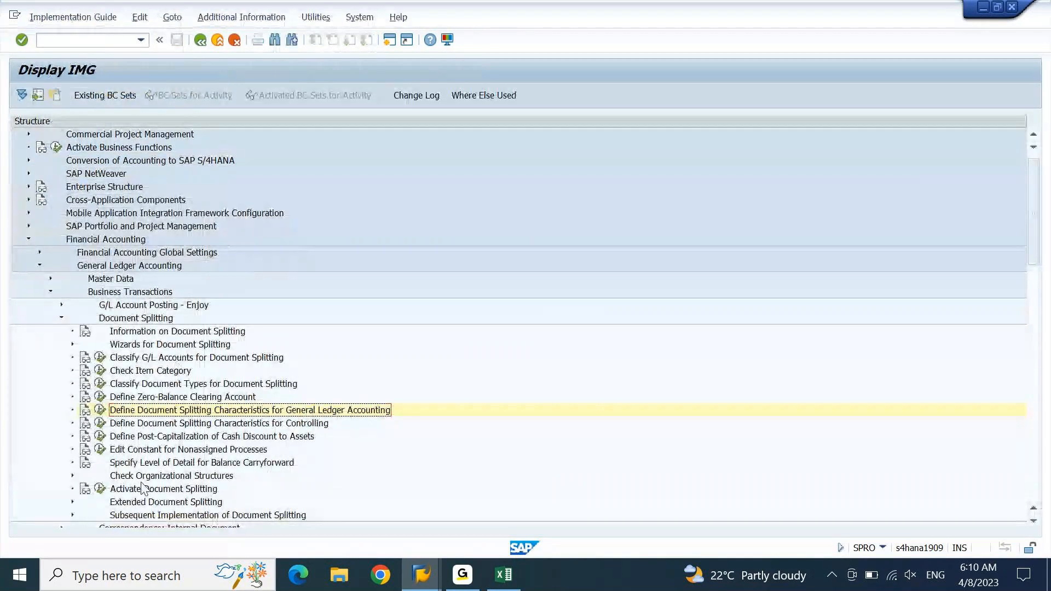
pyautogui.doubleClick(116, 489)
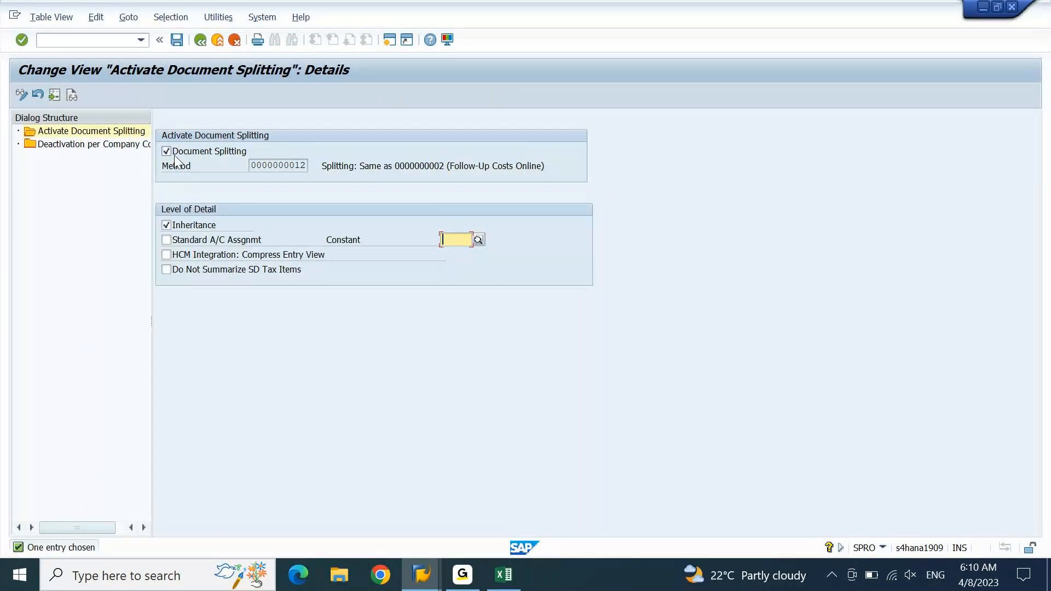
pyautogui.click(201, 41)
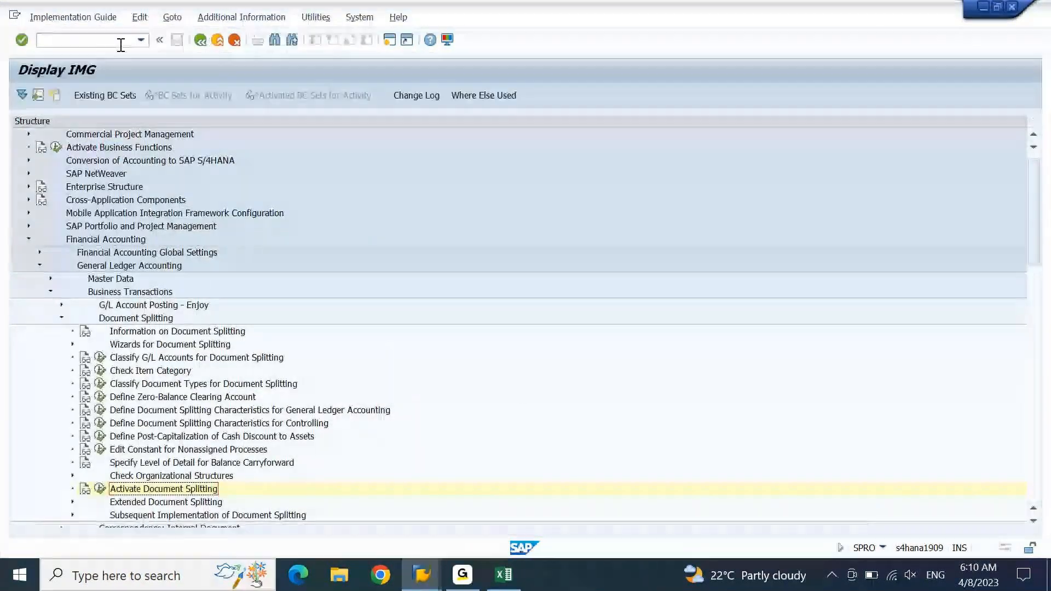
# Step: Leave the implementation guide and open the Migrate Your Data cockpit with transaction LTMC in a maximized window
pyautogui.write('/n')
pyautogui.press('Return')
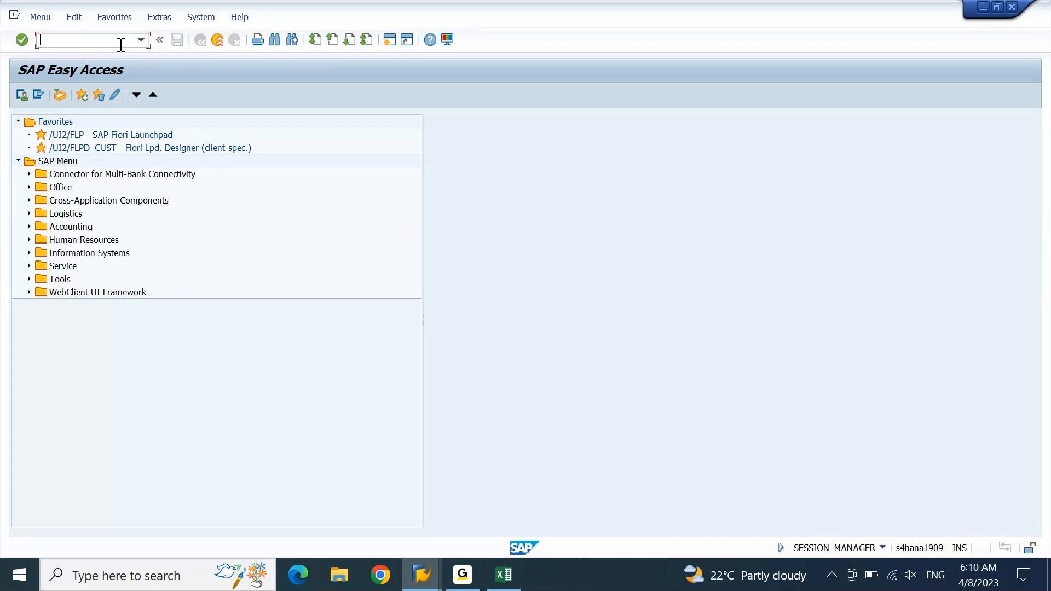
pyautogui.write('LTMC')
pyautogui.press('Return')
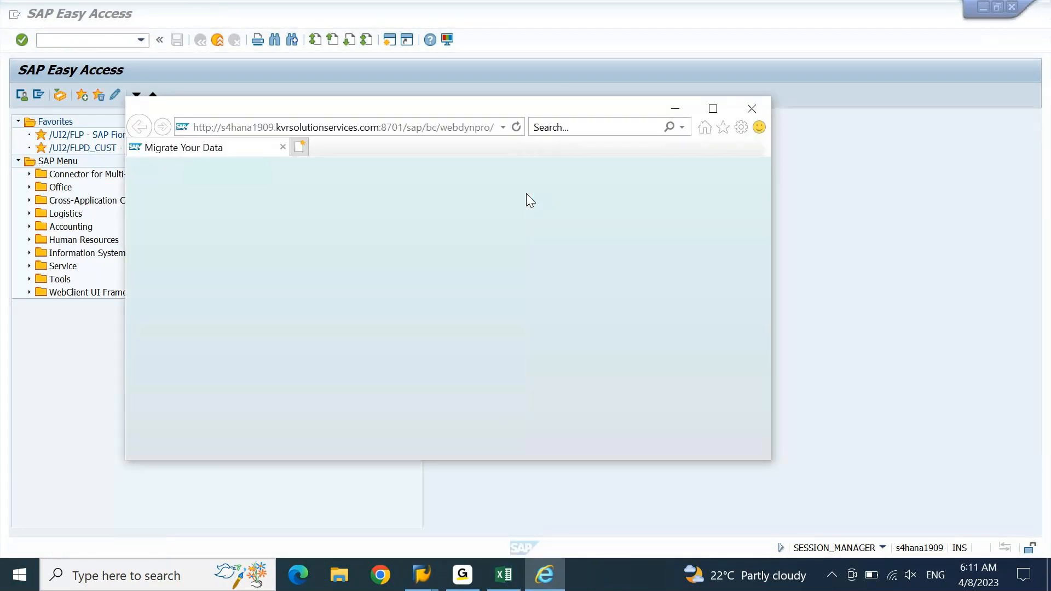
pyautogui.click(712, 109)
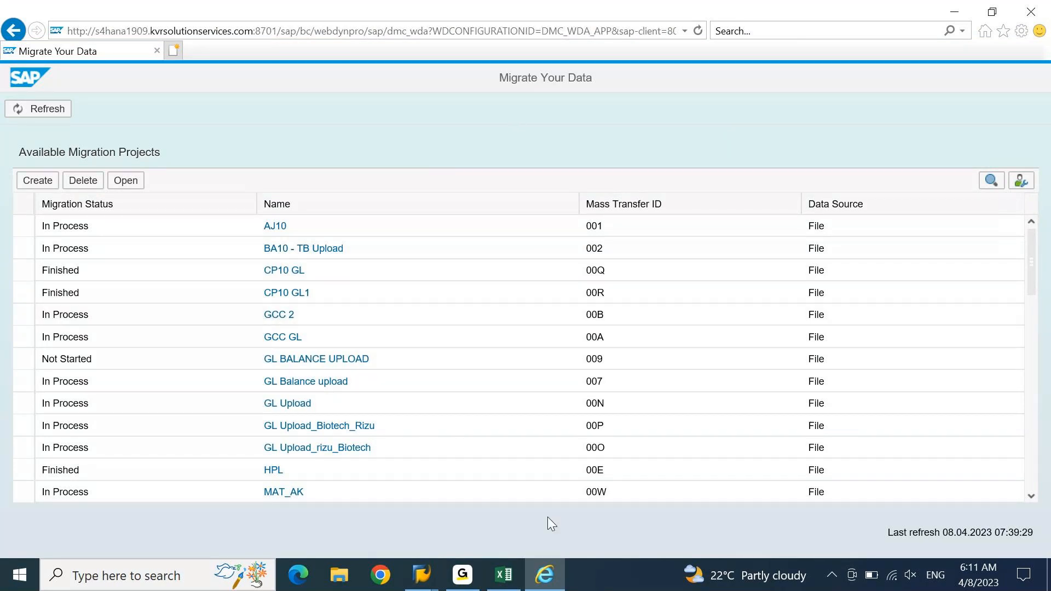
# Step: Switch back to SAP GUI and open the Legacy System Migration Workbench with transaction LSMW, confirming its welcome message
pyautogui.moveTo(430, 585)
pyautogui.click(492, 521)
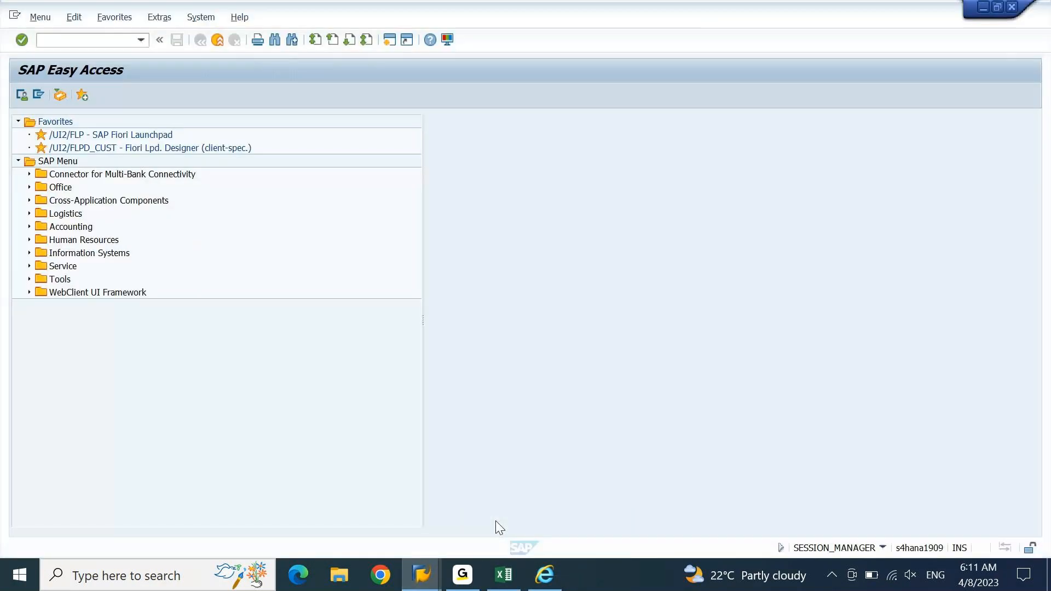
pyautogui.write('LSMW')
pyautogui.press('Return')
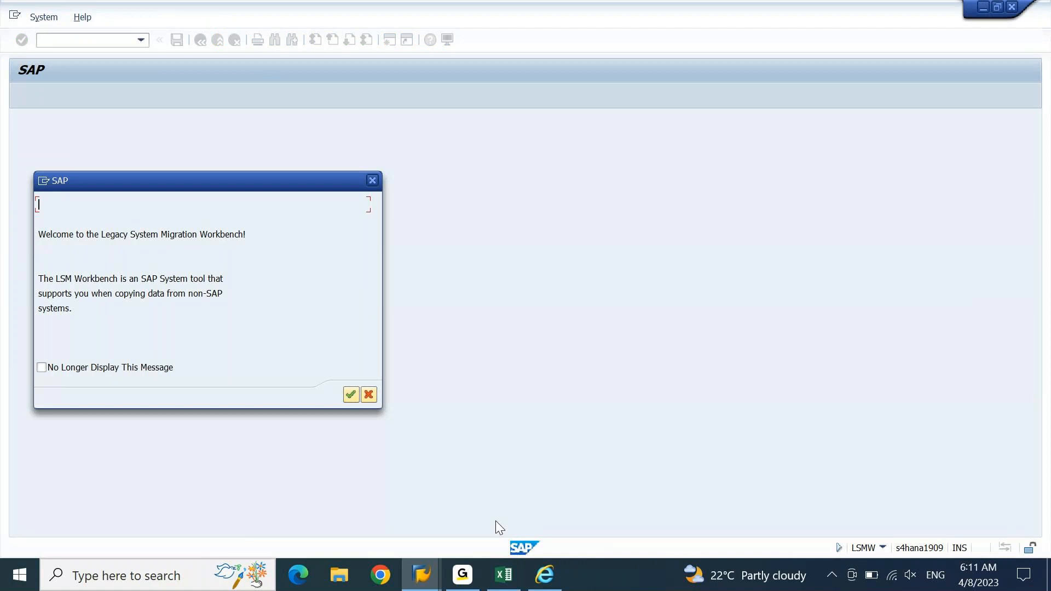
pyautogui.press('Return')
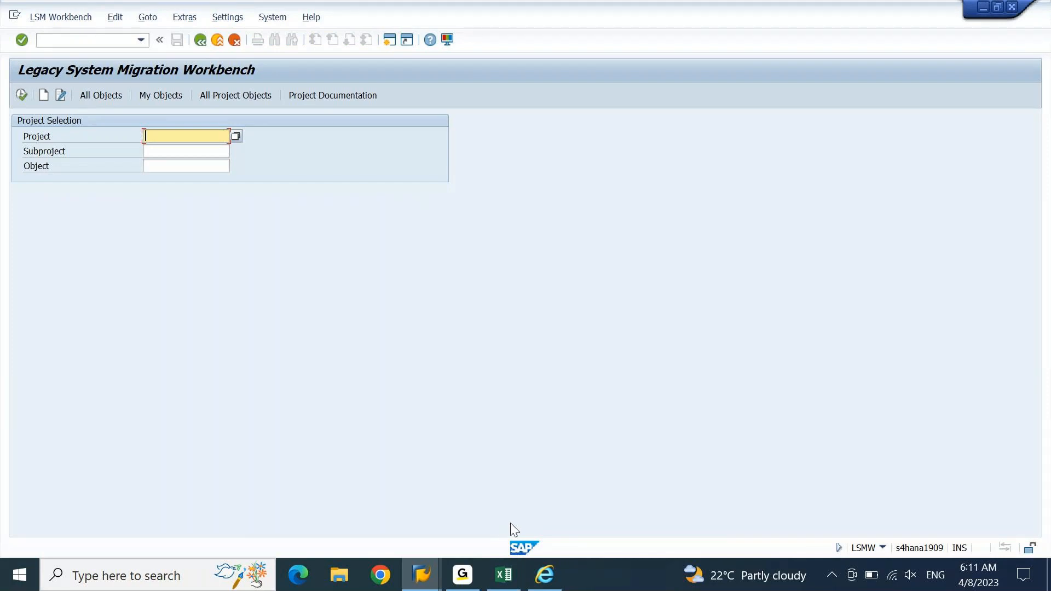
# Step: In the Migrate Your Data browser window, create the migration project DELL DE00 TB MIGRATION with data transfer from file
pyautogui.click(550, 580)
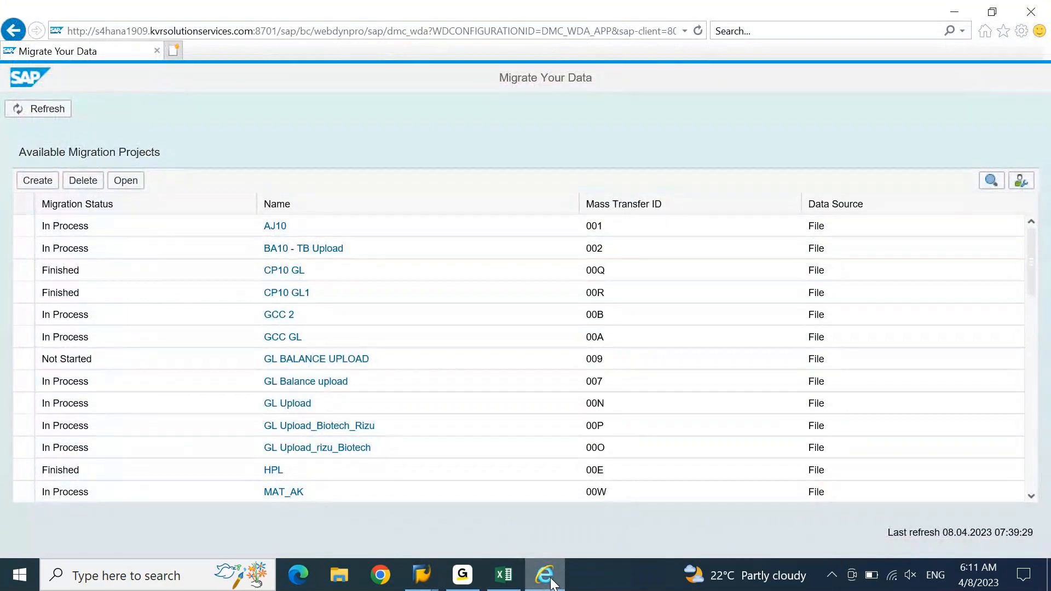
pyautogui.click(34, 183)
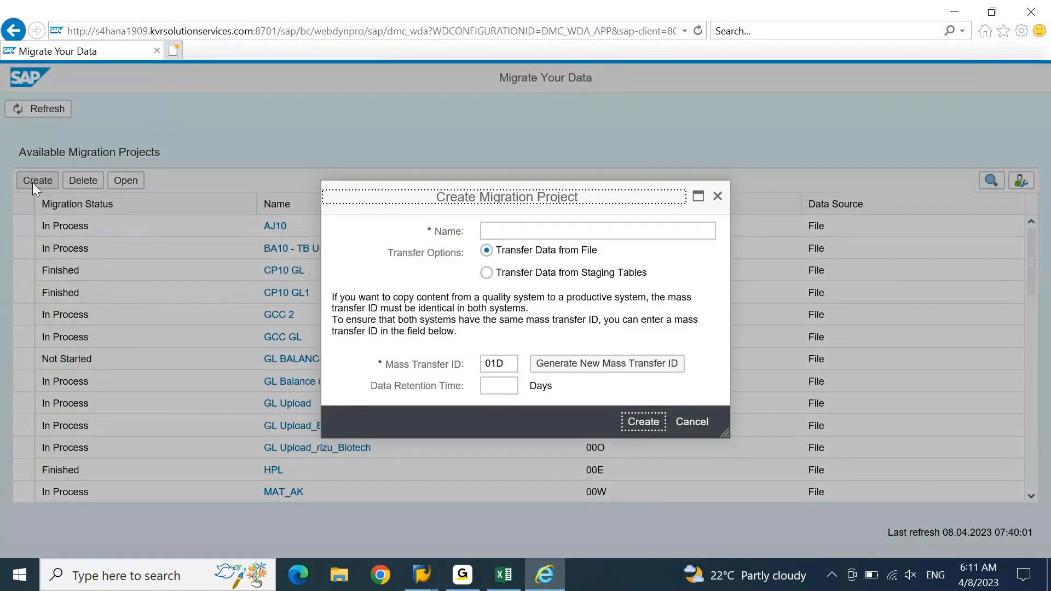
pyautogui.click(595, 233)
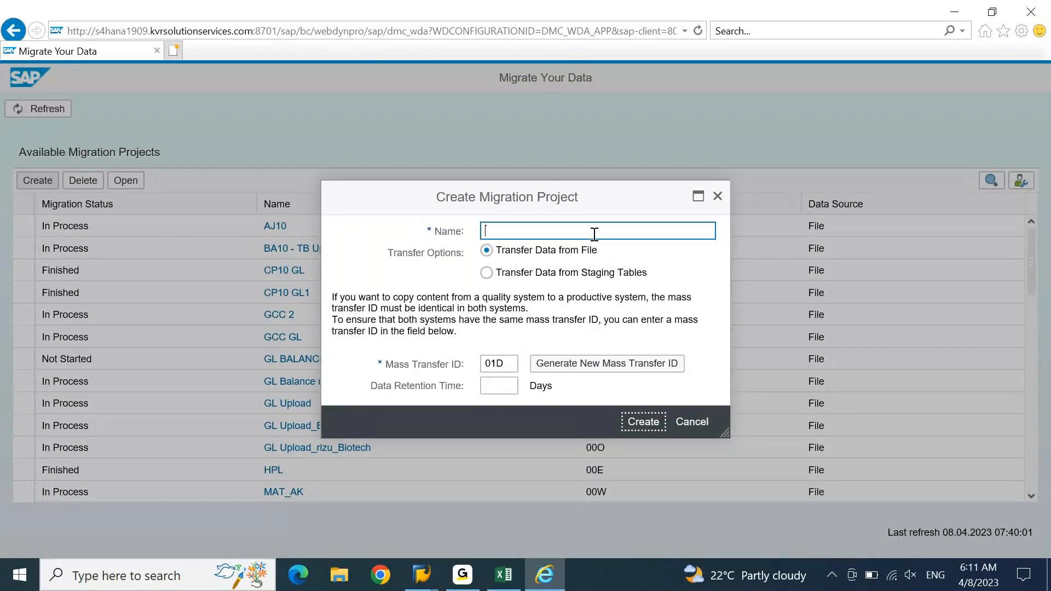
pyautogui.write('DELL DE00 MIGRA')
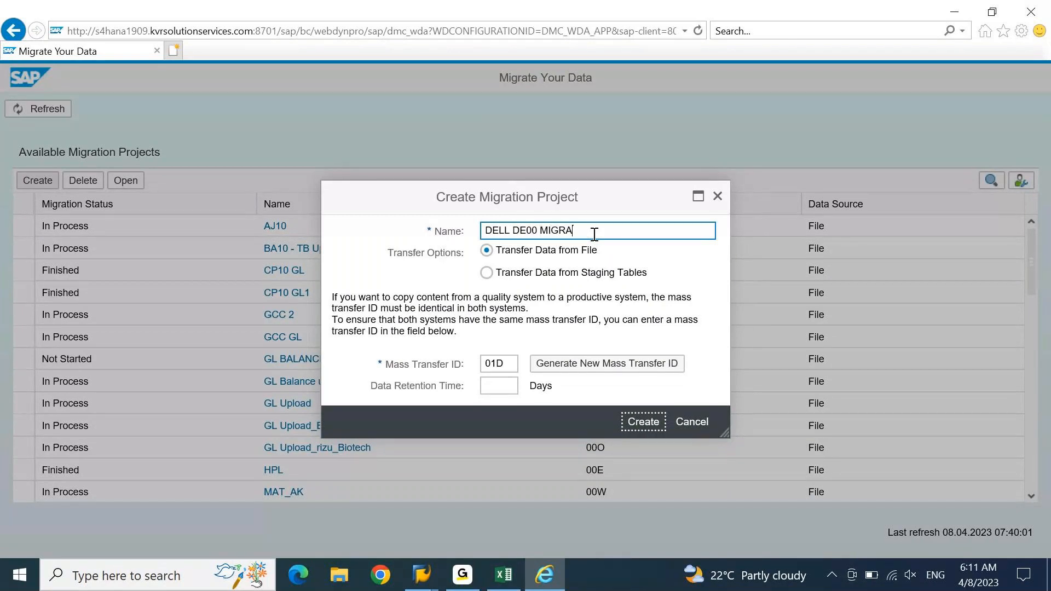
pyautogui.write('TION')
pyautogui.hotkey('ctrl', 'Left')
pyautogui.write('TB')
pyautogui.click(640, 424)
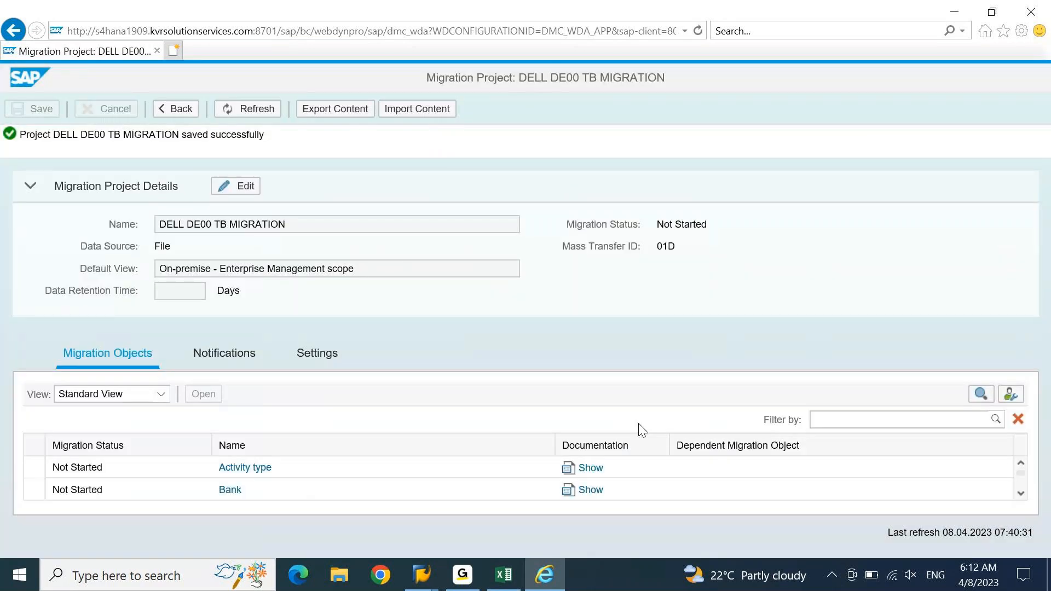
# Step: Filter the migration objects by G/L and copy FI - G/L account balance and open/line item into the project
pyautogui.tripleClick(174, 225)
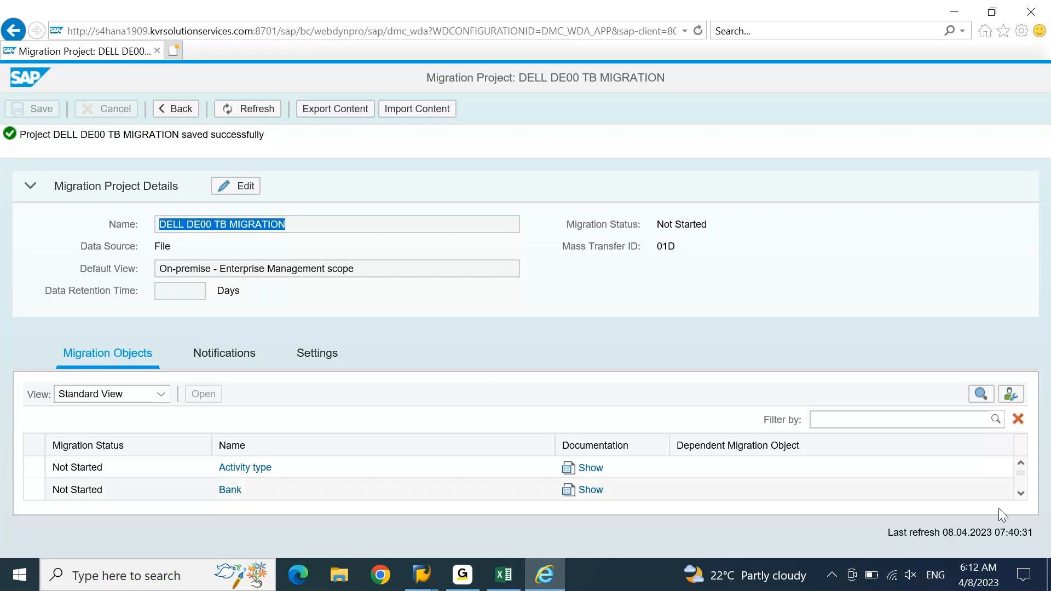
pyautogui.click(1020, 493)
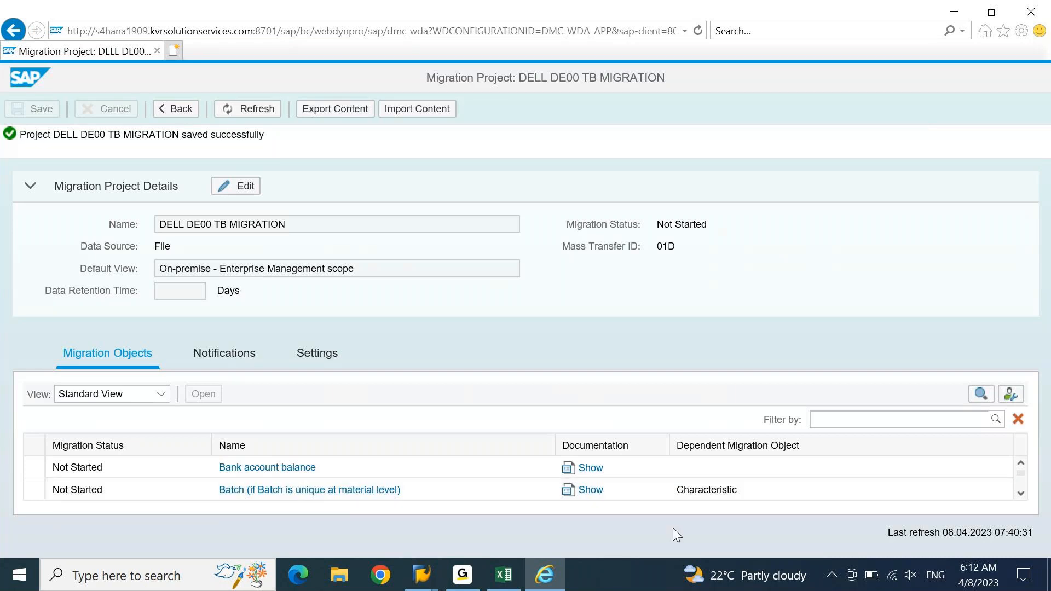
pyautogui.click(904, 419)
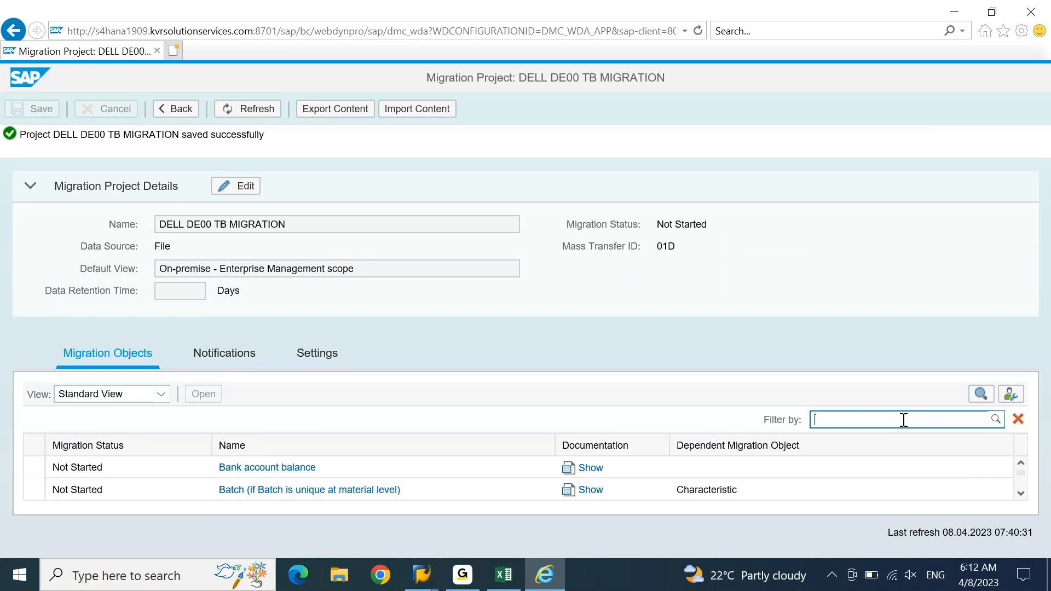
pyautogui.write('G/L')
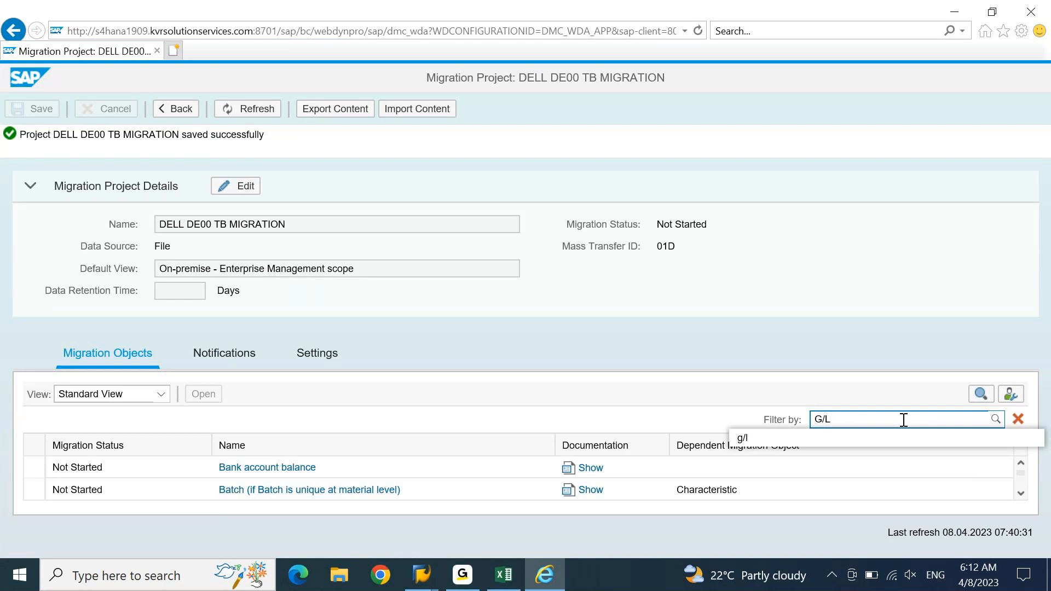
pyautogui.press('Return')
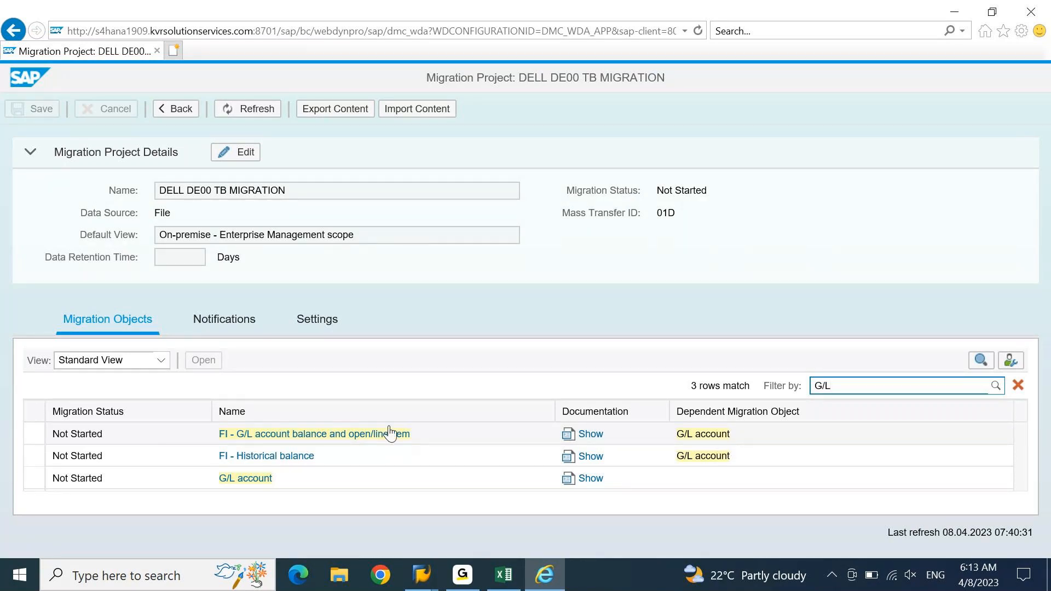
pyautogui.click(322, 433)
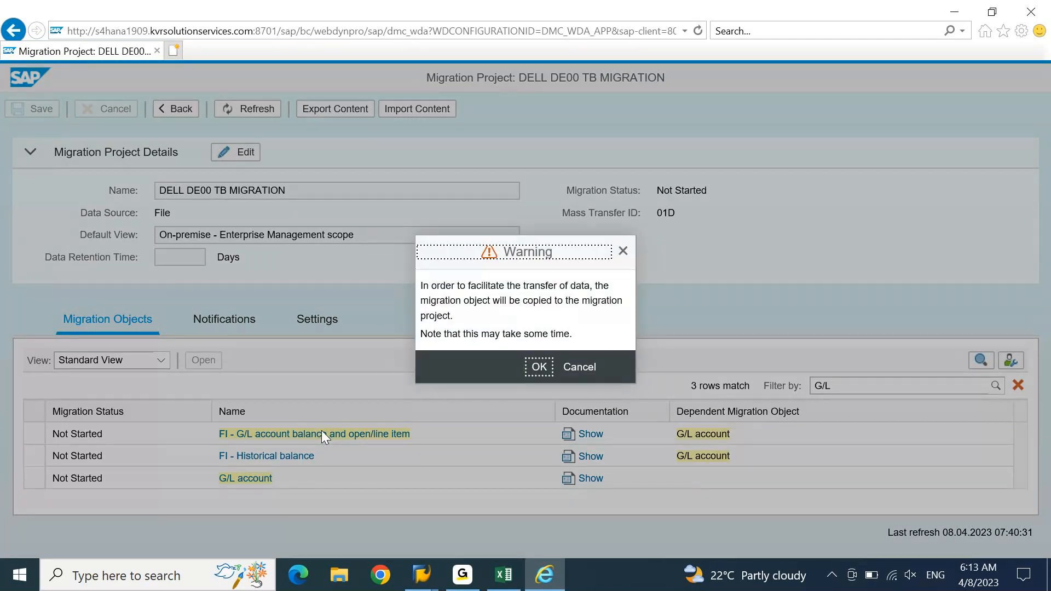
pyautogui.click(545, 368)
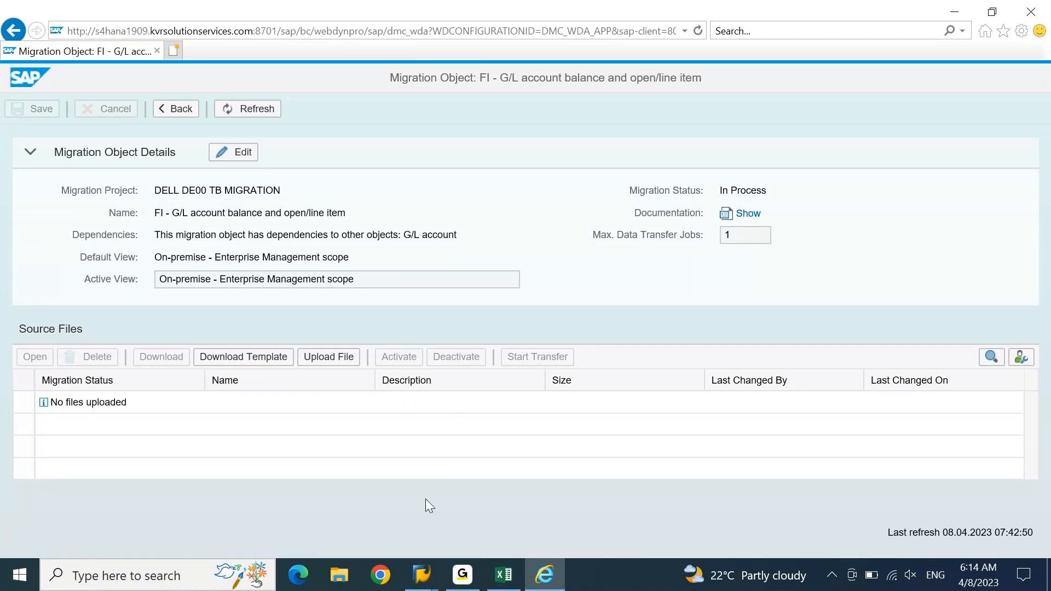
# Step: Switch to the Legacy System Migration Workbench in SAP GUI and view the Specify Files step of project CCTR
pyautogui.moveTo(420, 569)
pyautogui.click(526, 528)
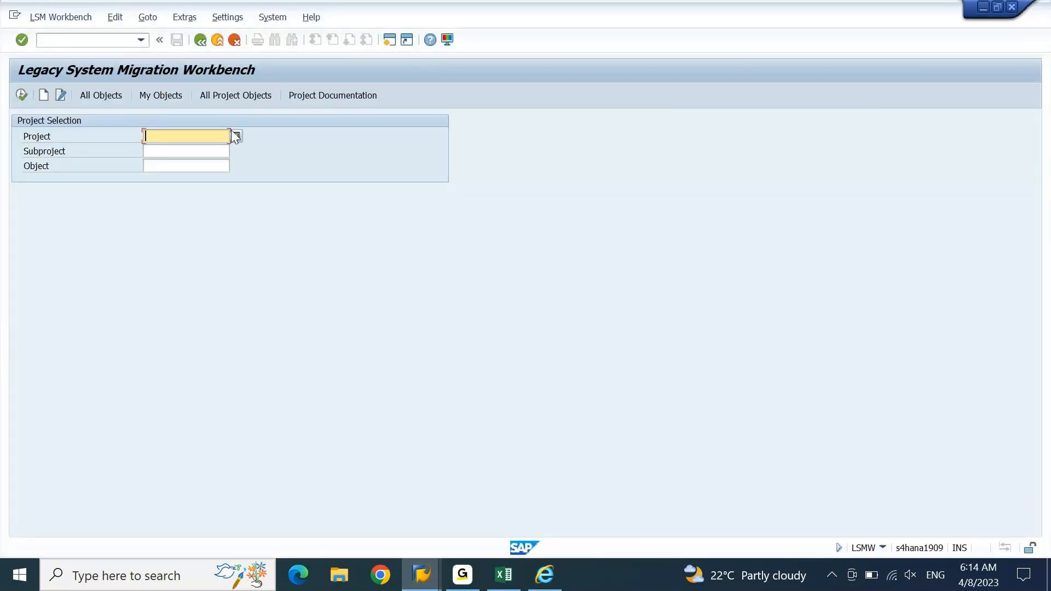
pyautogui.click(236, 137)
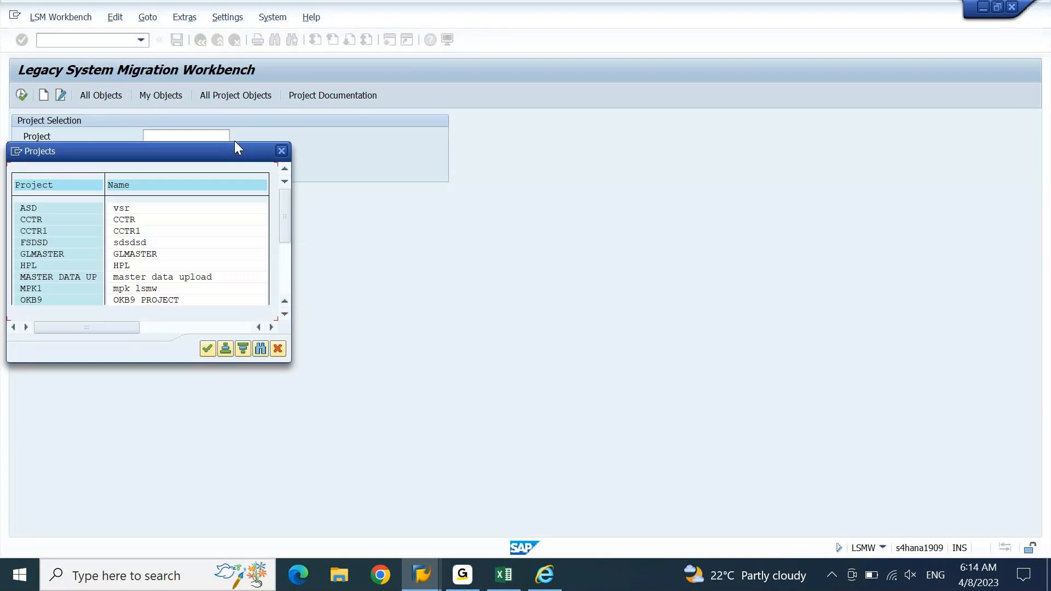
pyautogui.doubleClick(33, 219)
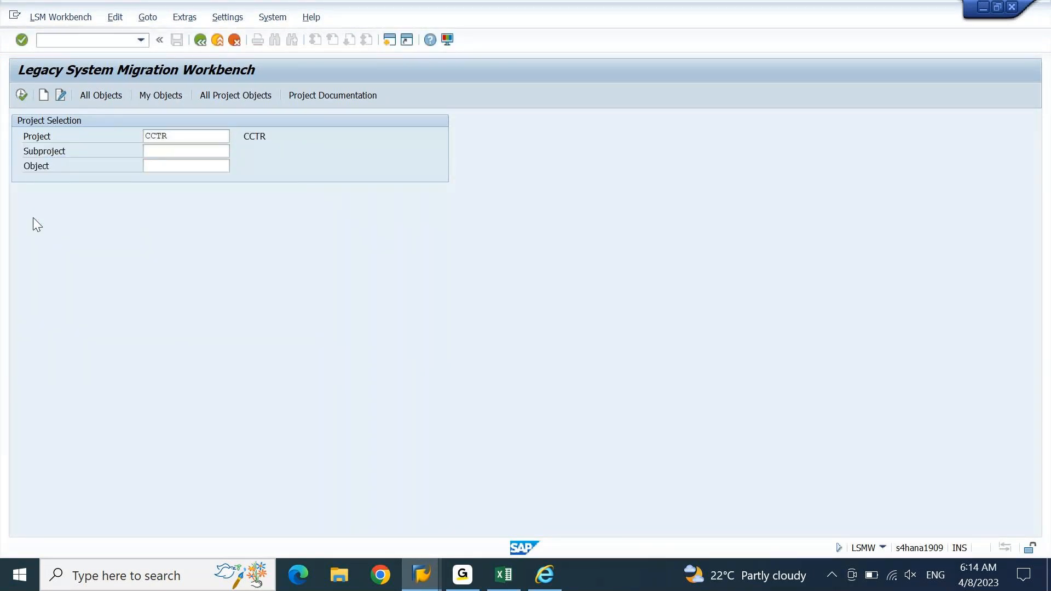
pyautogui.press('F8')
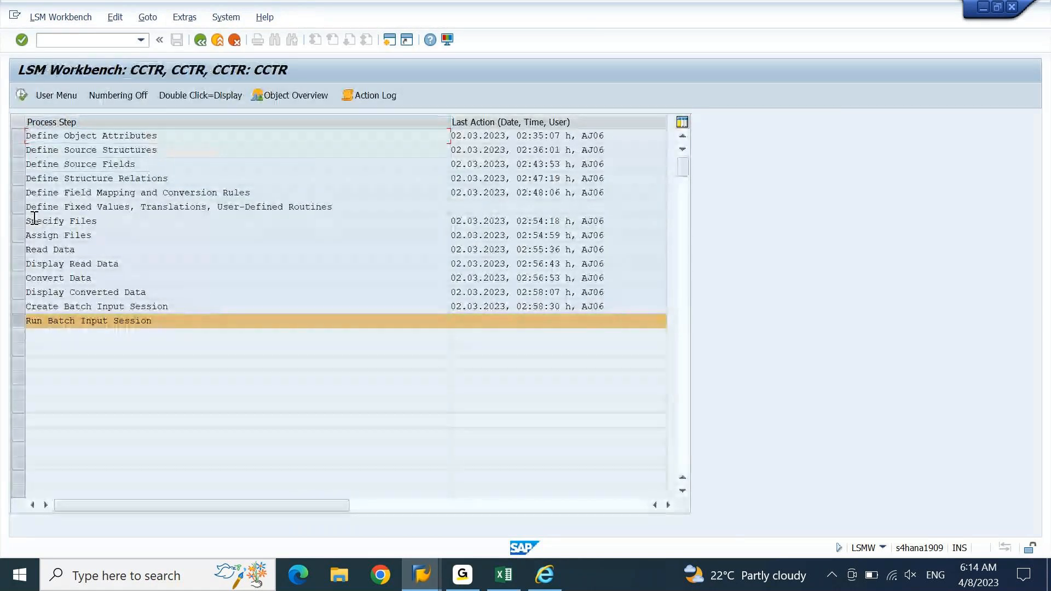
pyautogui.click(19, 220)
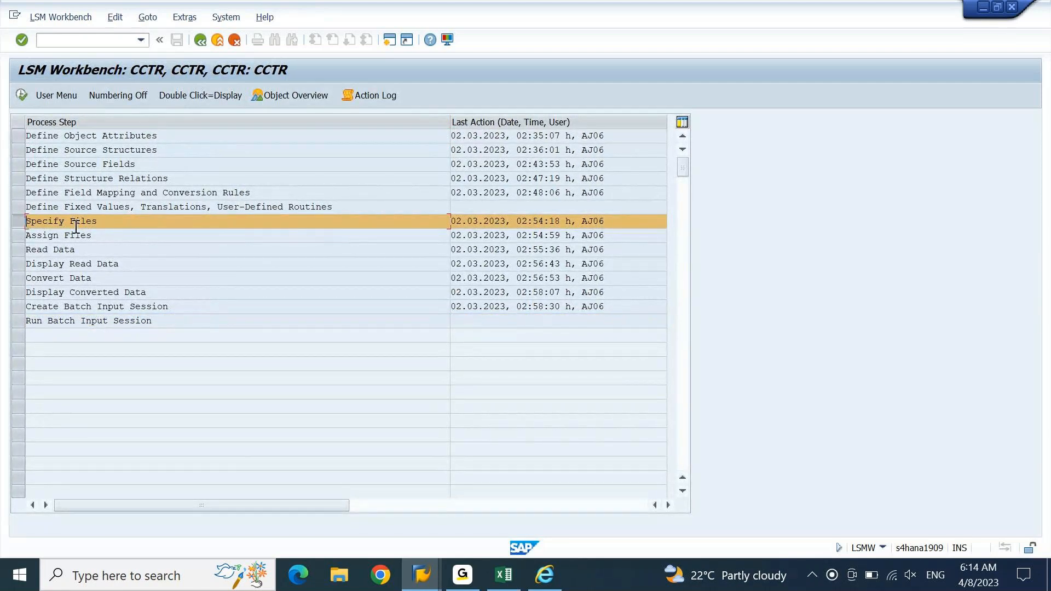
pyautogui.click(21, 95)
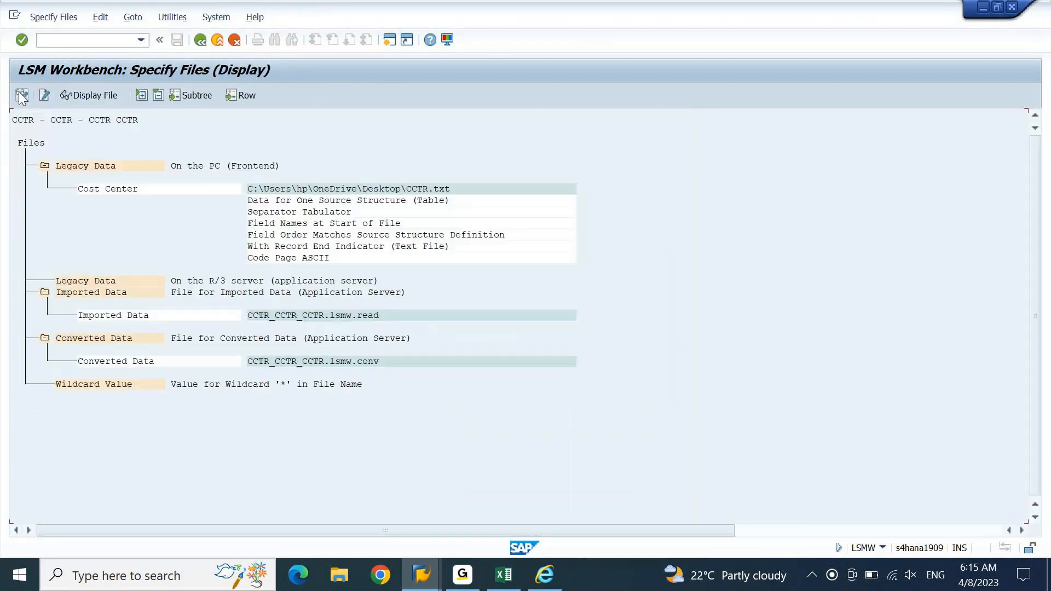
# Step: Try to display the Cost Center legacy data file CCTR.txt from the Specify Files step, allowing Notepad to run, and close Notepad after each attempt
pyautogui.click(305, 190)
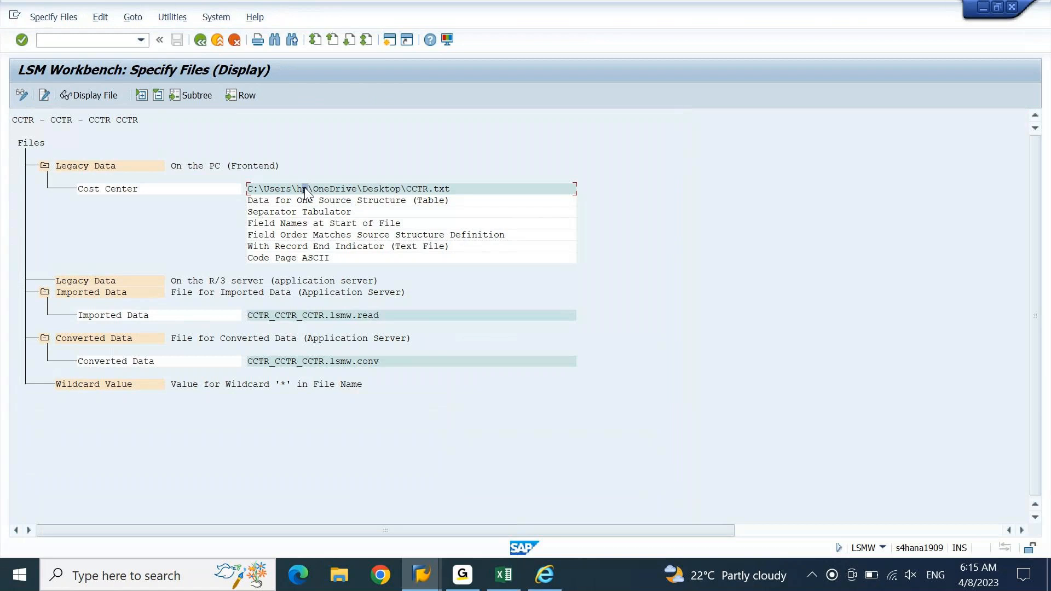
pyautogui.click(72, 95)
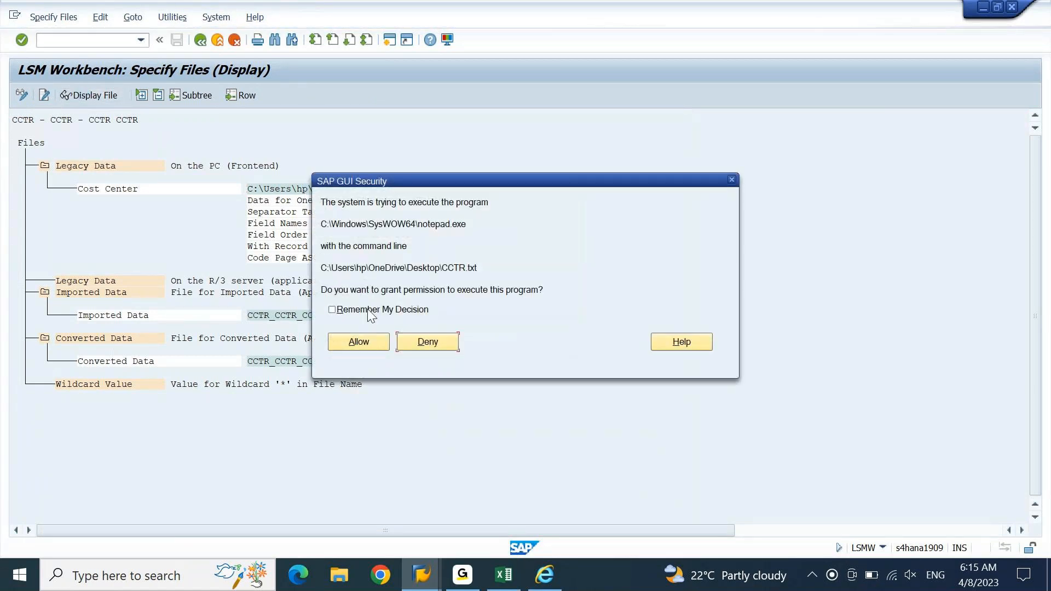
pyautogui.click(353, 338)
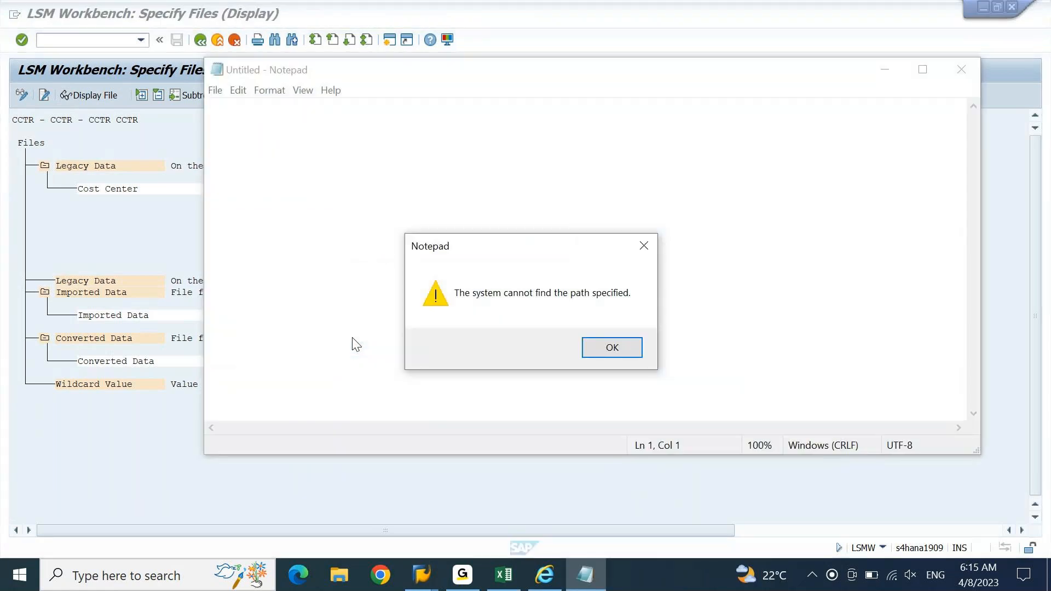
pyautogui.click(605, 350)
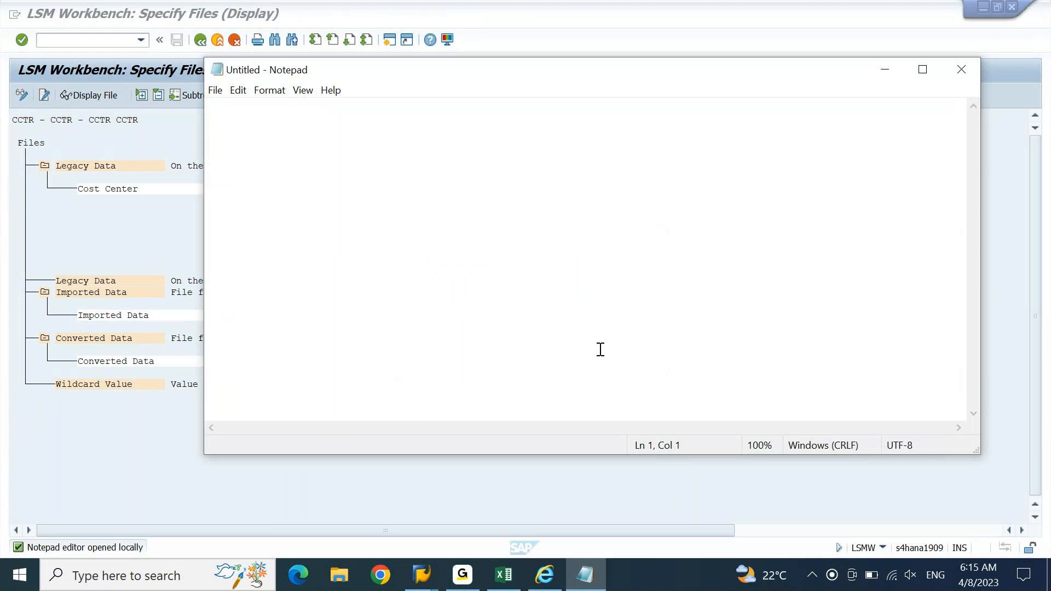
pyautogui.click(961, 70)
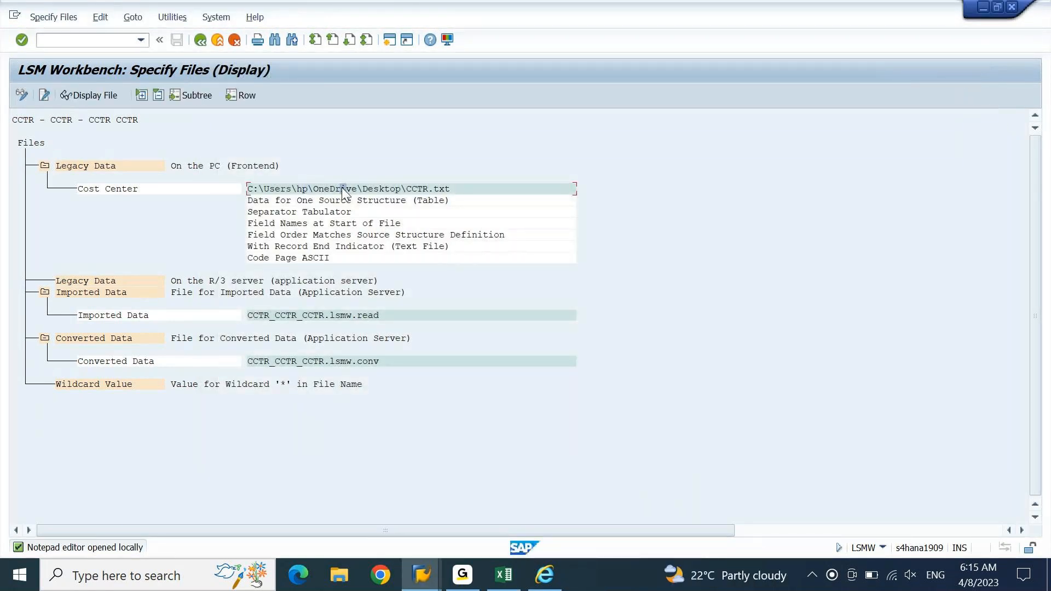
pyautogui.click(84, 101)
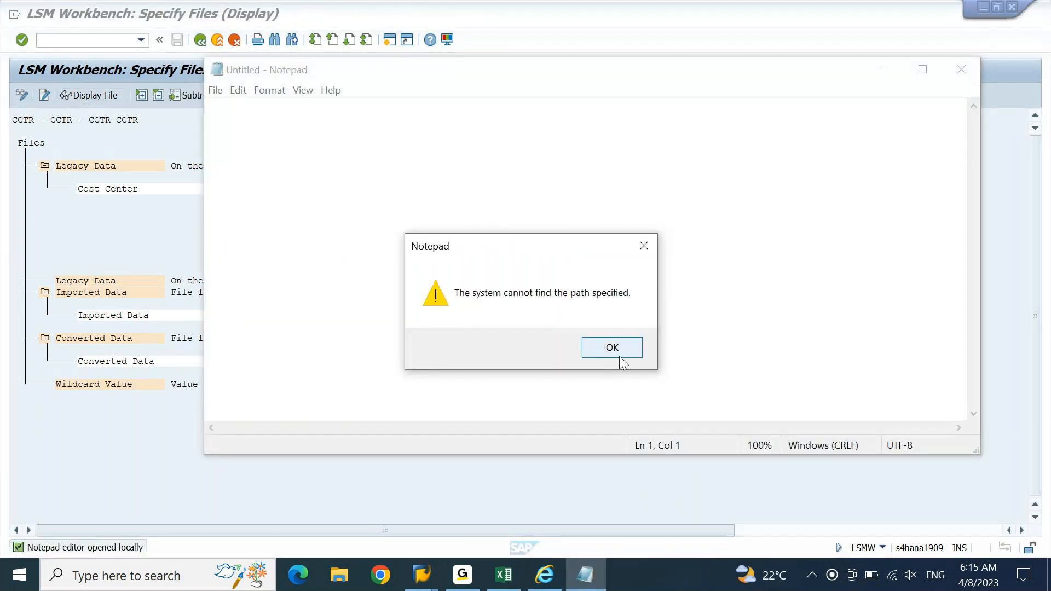
pyautogui.click(619, 356)
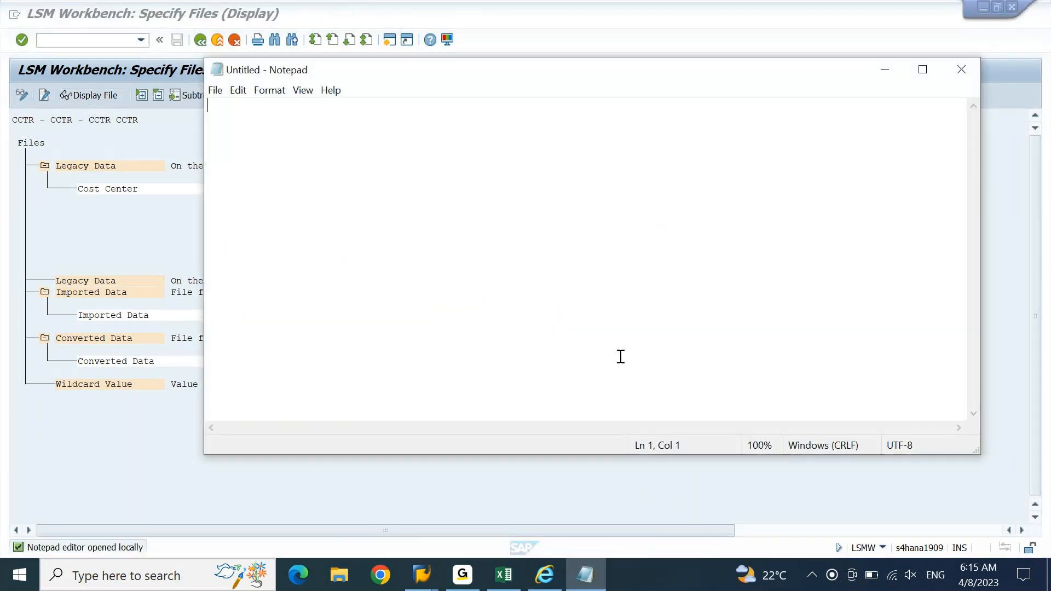
pyautogui.click(963, 71)
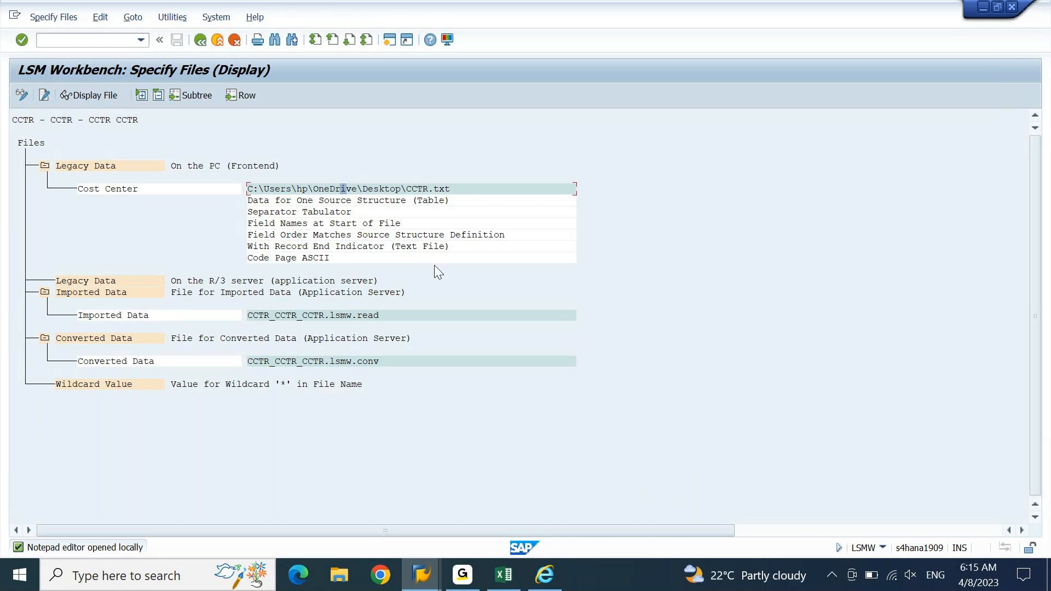
# Step: In the browser, download the template for FI - G/L account balance and open/line item and open it in Excel with editing enabled
pyautogui.click(547, 570)
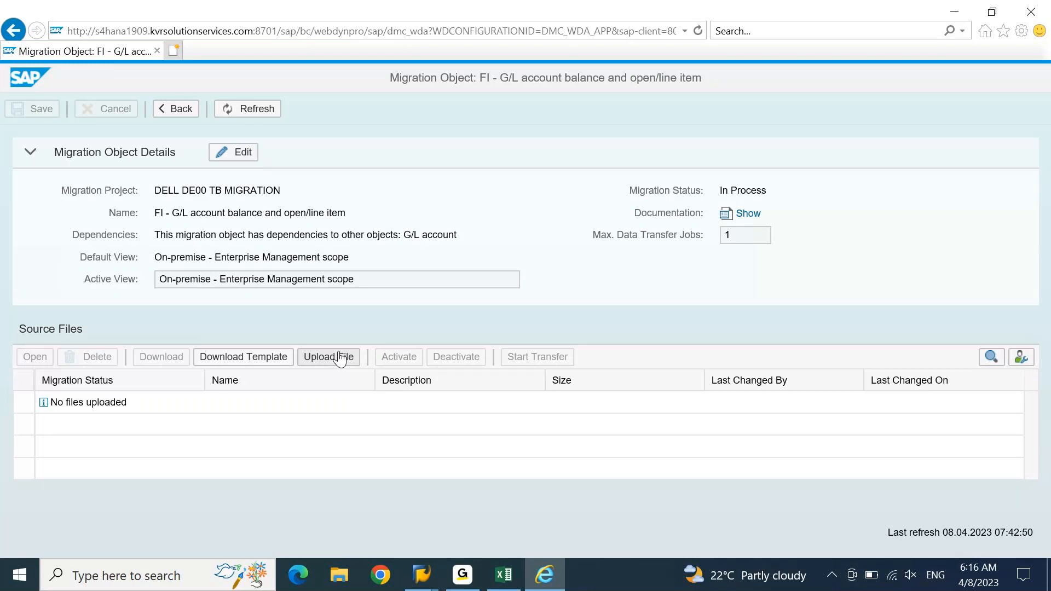
pyautogui.click(244, 366)
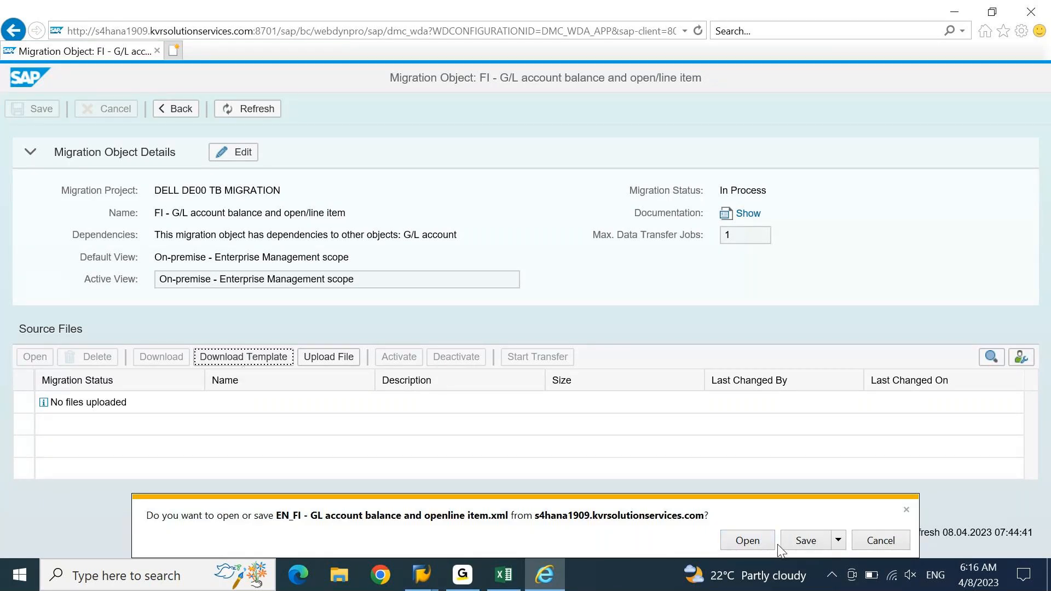
pyautogui.click(756, 543)
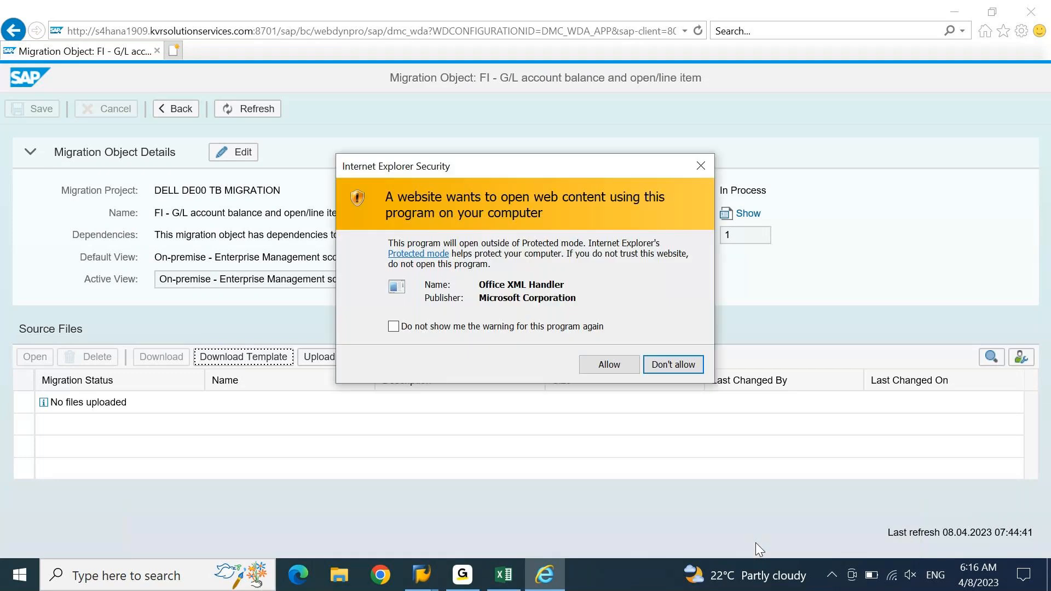
pyautogui.click(611, 365)
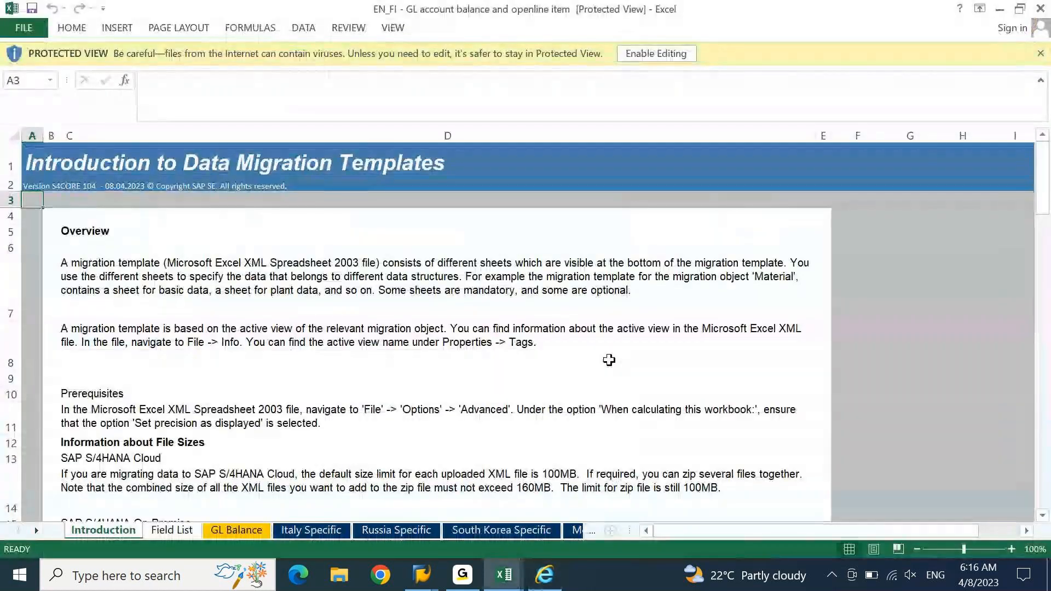
pyautogui.click(677, 55)
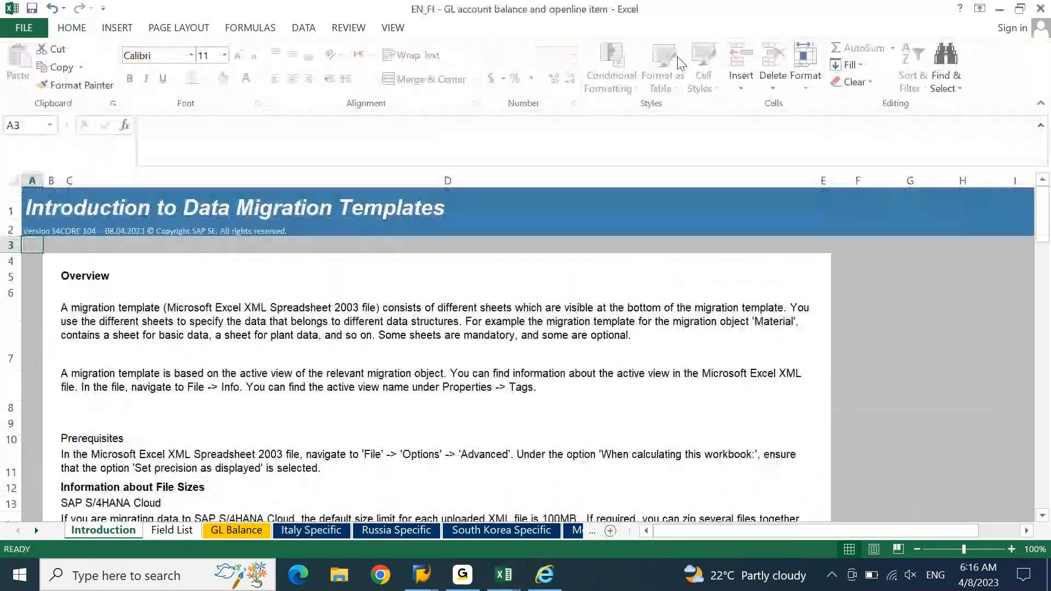
# Step: Save the template to the Desktop as EN_FI - GL account balance and openline item, keeping the XML Spreadsheet 2003 format
pyautogui.press('F12')
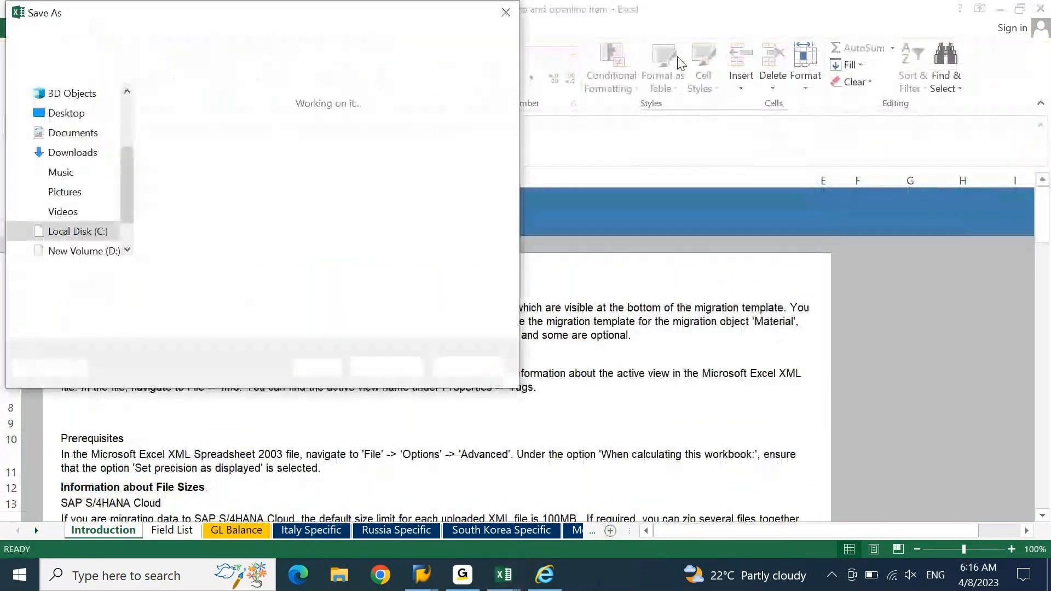
pyautogui.click(77, 116)
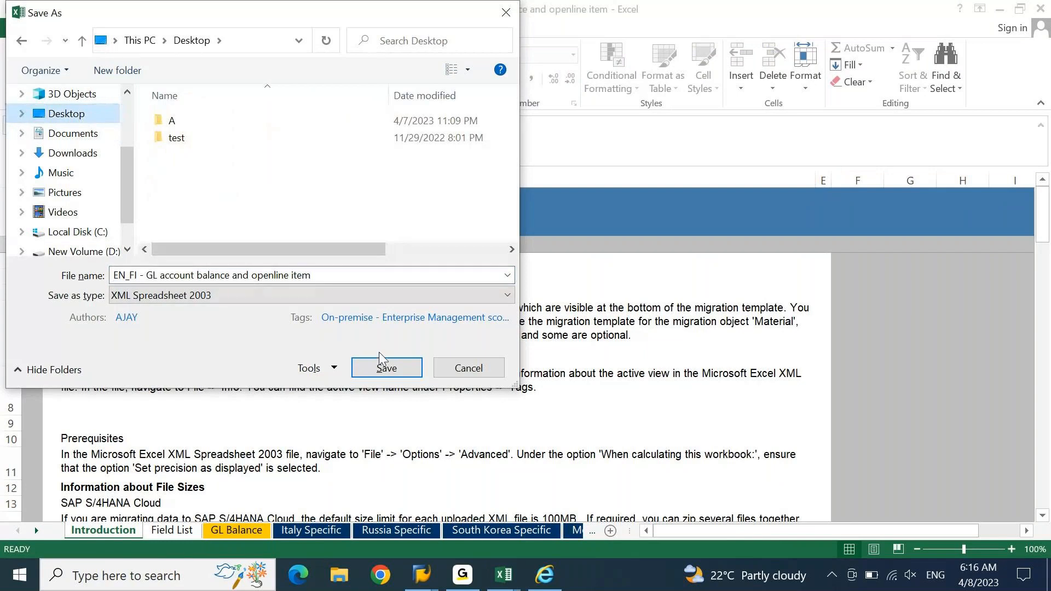
pyautogui.click(386, 366)
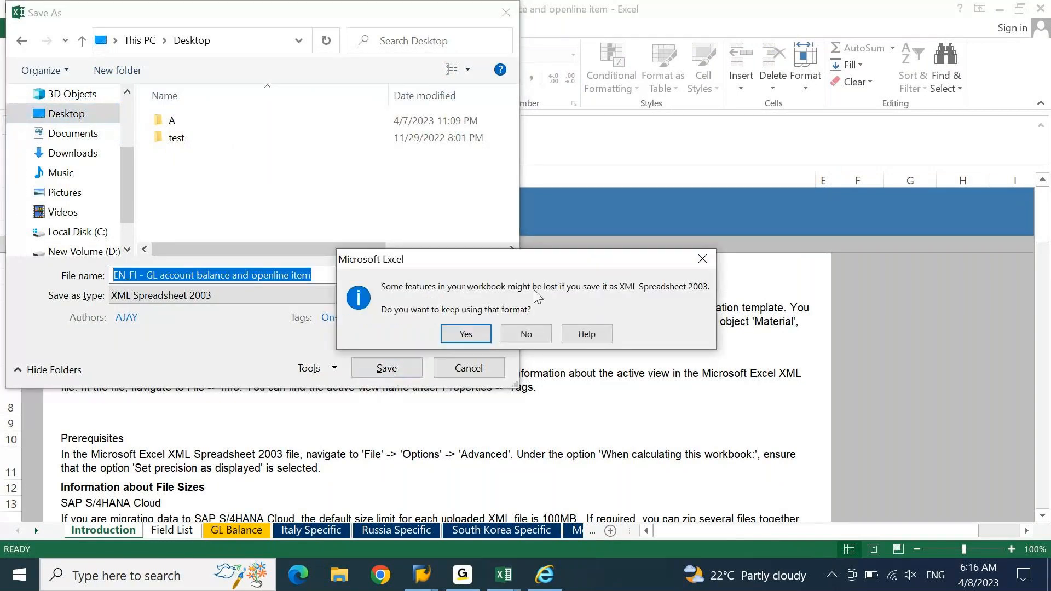
pyautogui.moveTo(541, 268); pyautogui.dragTo(737, 234)
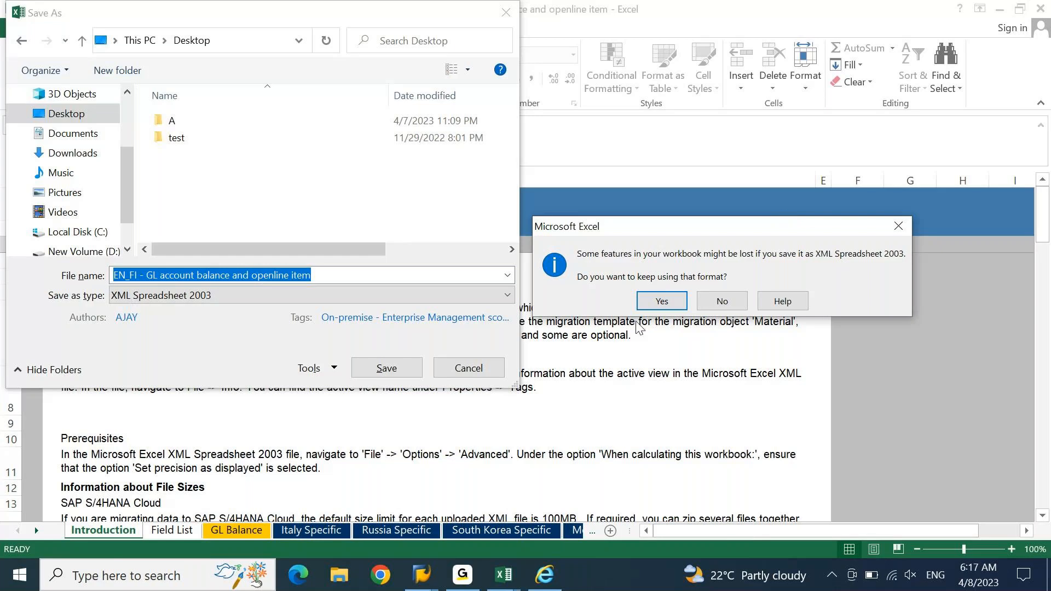
pyautogui.click(661, 301)
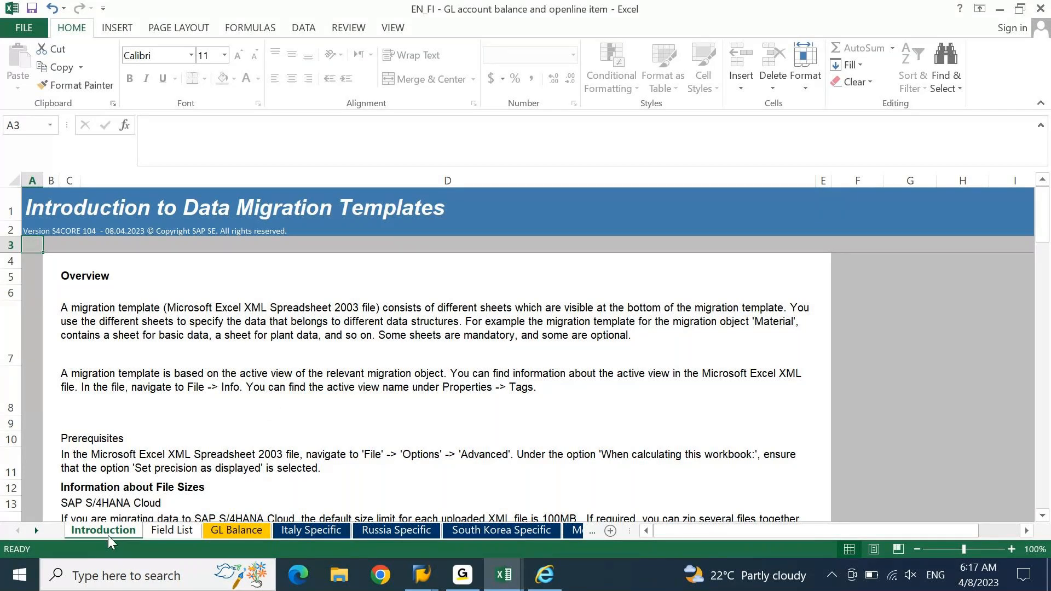
# Step: Examine the Field List sheet for the GL Balance fields, their importance and types, down to the Italy Specific section
pyautogui.click(172, 530)
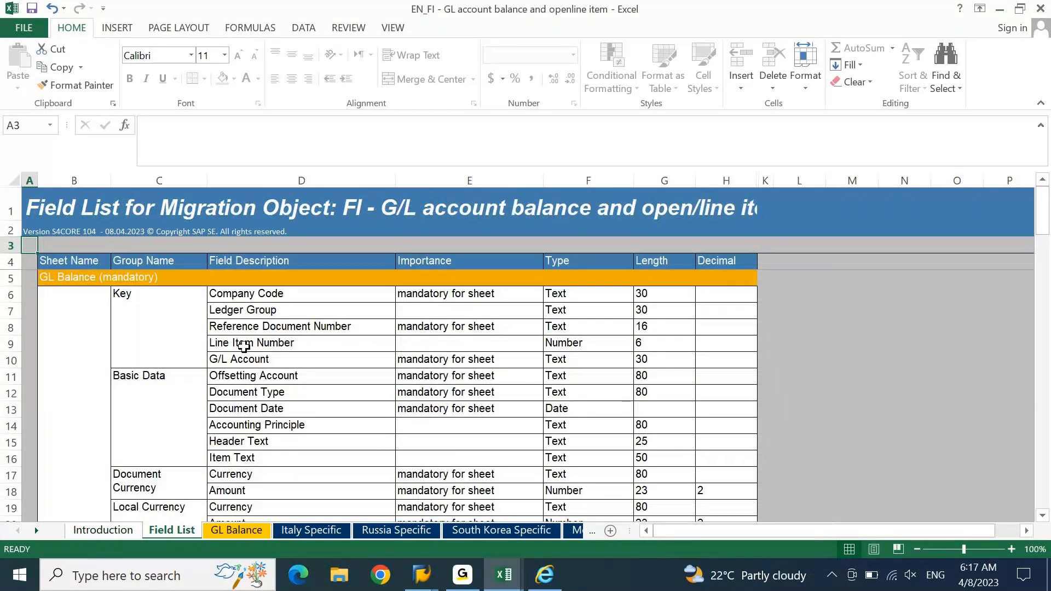
pyautogui.click(291, 394)
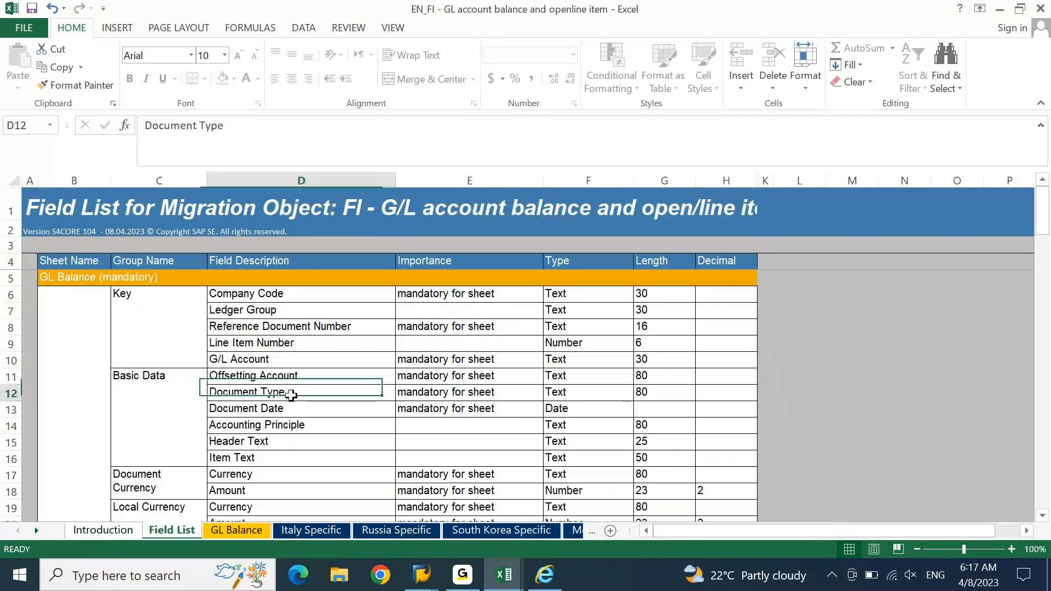
pyautogui.press('Down')
pyautogui.press('Down')
pyautogui.press('Down')
pyautogui.press('Down')
pyautogui.press('Down')
pyautogui.press('Down')
pyautogui.press('Down')
pyautogui.press('Down')
pyautogui.press('Down')
pyautogui.press('Down')
pyautogui.press('Down')
pyautogui.press('Down')
pyautogui.press('Down')
pyautogui.press('Down')
pyautogui.press('Down')
pyautogui.press('Down')
pyautogui.press('Down')
pyautogui.press('Down')
pyautogui.press('Down')
pyautogui.press('Down')
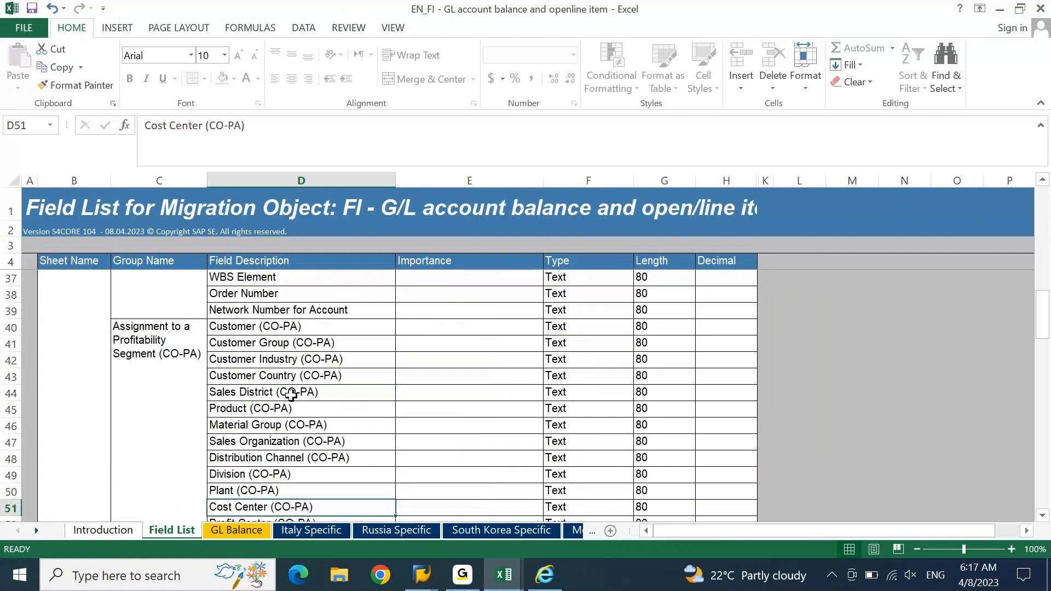
pyautogui.press('Down')
pyautogui.press('Down')
pyautogui.press('Down')
pyautogui.press('Down')
pyautogui.press('Down')
pyautogui.press('Down')
pyautogui.press('Down')
pyautogui.press('Down')
pyautogui.press('Down')
pyautogui.press('Down')
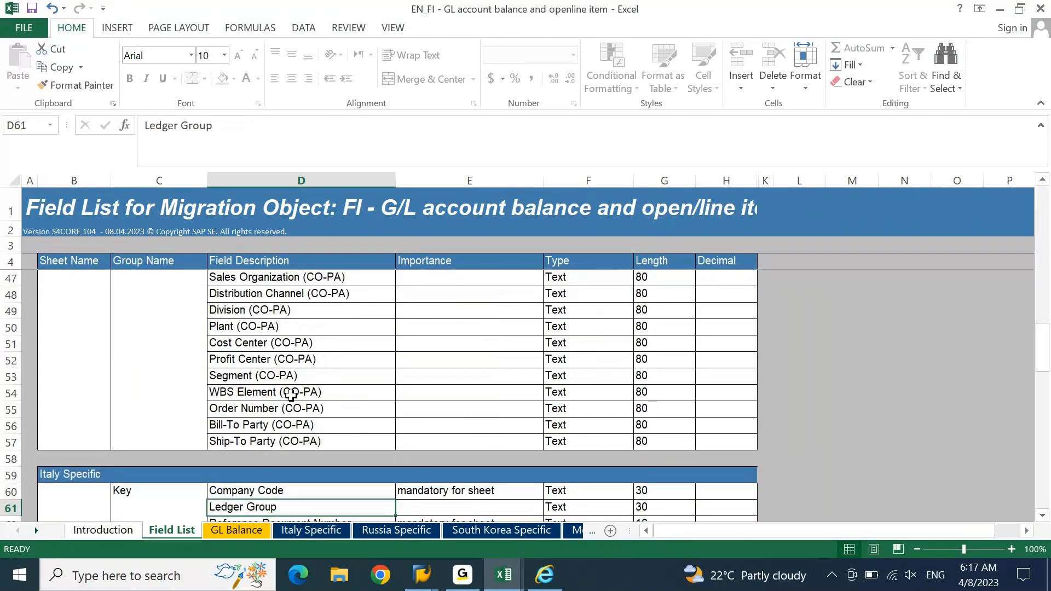
pyautogui.press('Down')
pyautogui.press('Down')
pyautogui.press('Down')
pyautogui.press('Down')
pyautogui.press('Down')
pyautogui.press('Down')
pyautogui.press('Down')
pyautogui.press('Down')
pyautogui.click(166, 363)
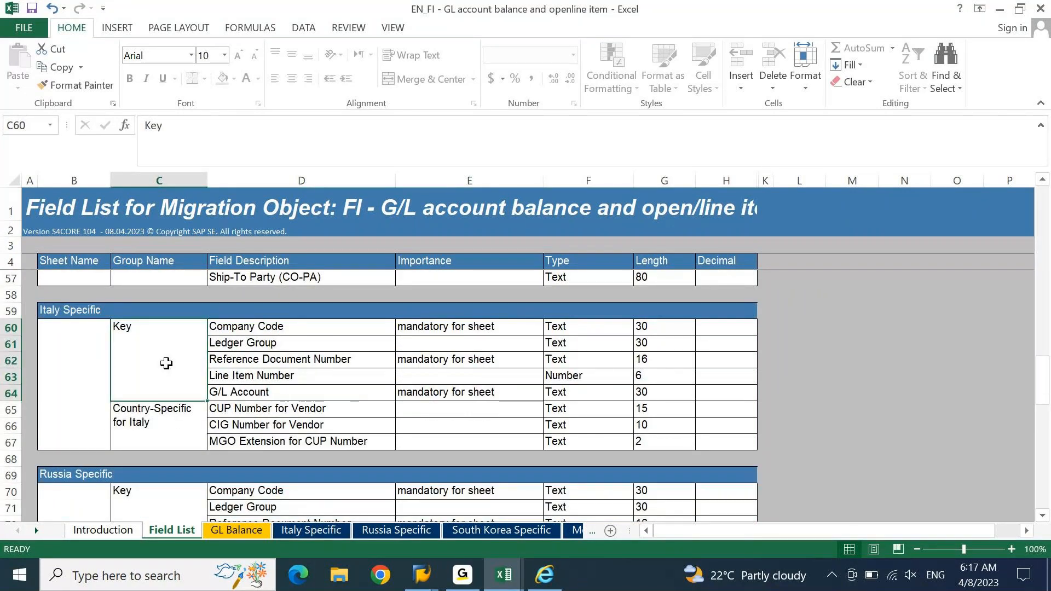
# Step: Review the column headers and field descriptions of the GL Balance sheet from Company Code through Ship-To Party (CO-PA)
pyautogui.click(250, 529)
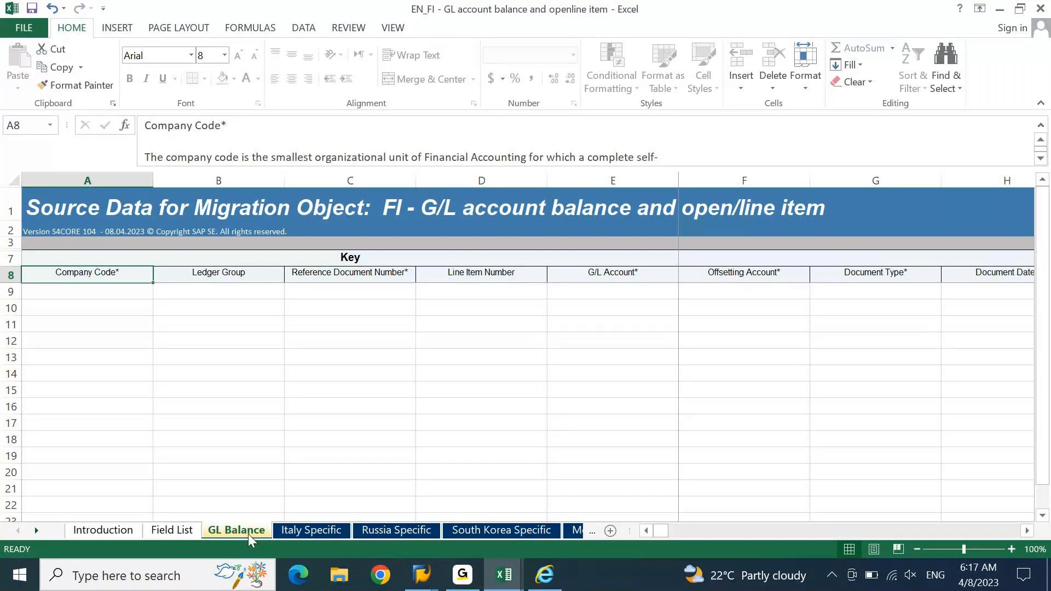
pyautogui.click(160, 441)
pyautogui.press('Left')
pyautogui.hotkey('ctrl', 'Up')
pyautogui.press('Right')
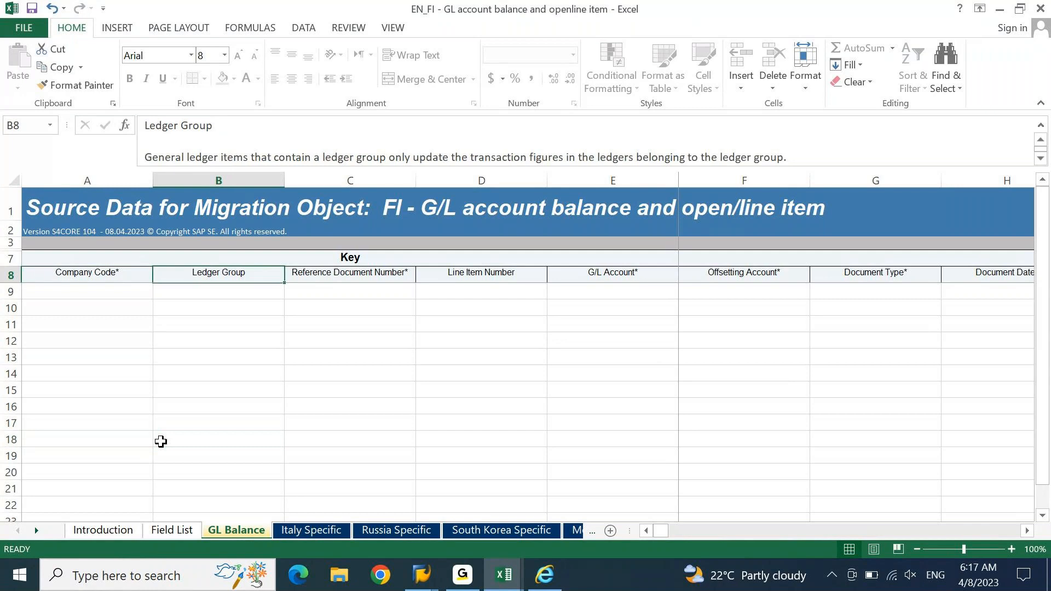
pyautogui.press('Right')
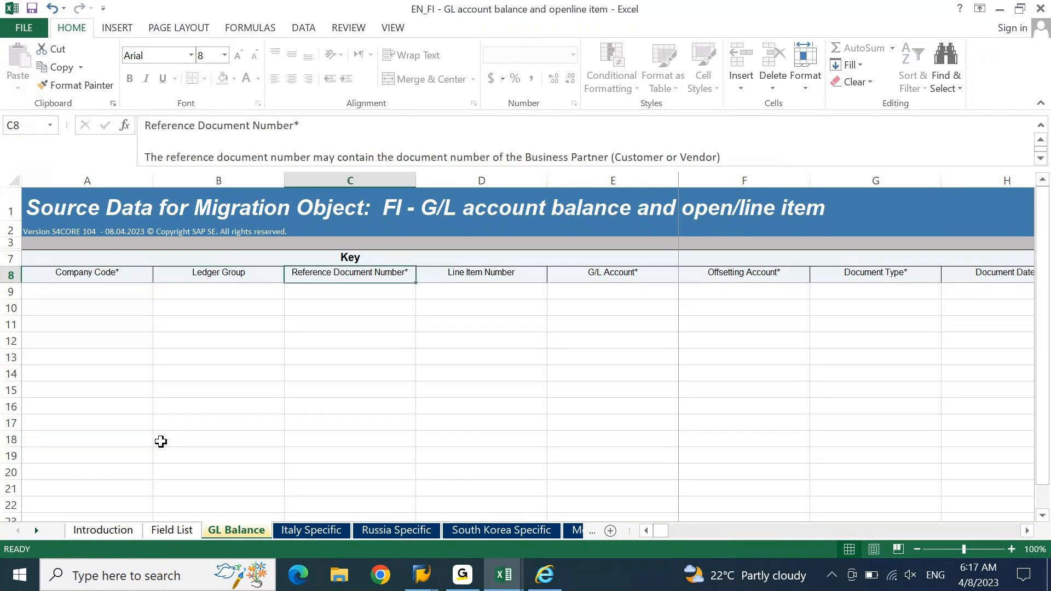
pyautogui.press('Right')
pyautogui.press('Right')
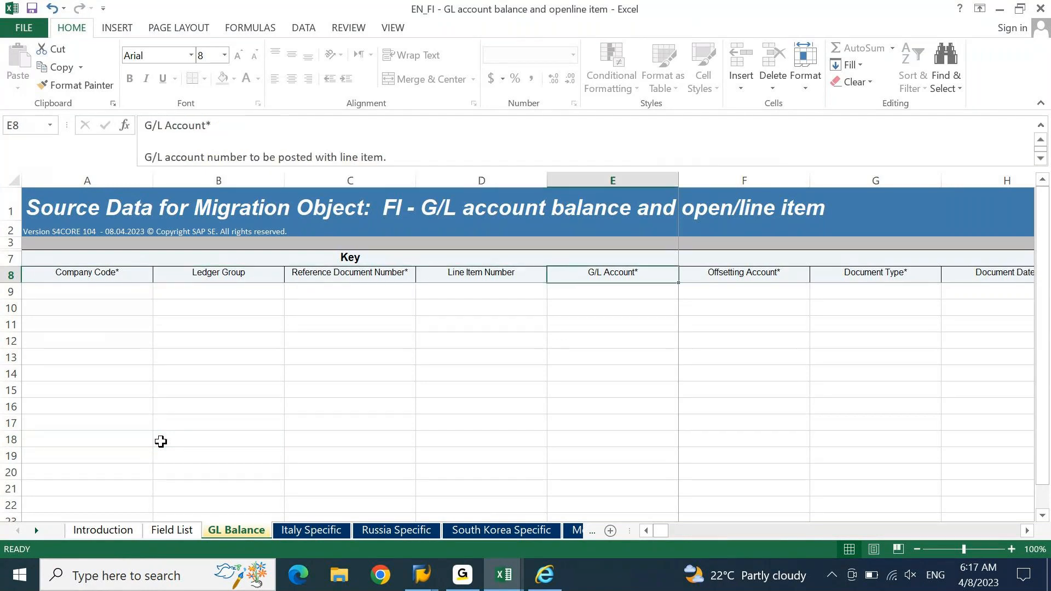
pyautogui.press('Right')
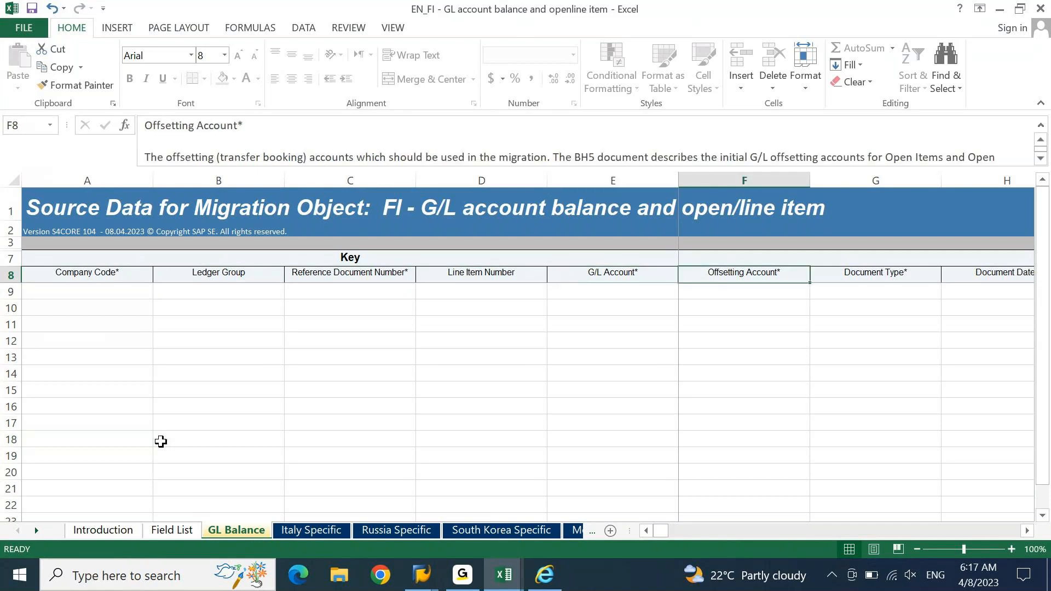
pyautogui.press('Right')
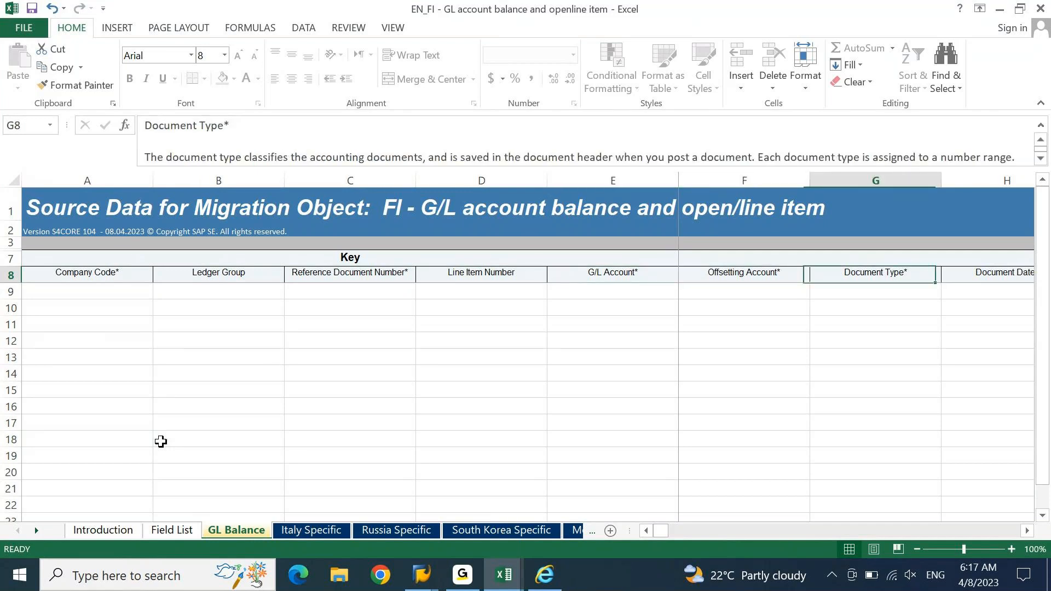
pyautogui.press('Right')
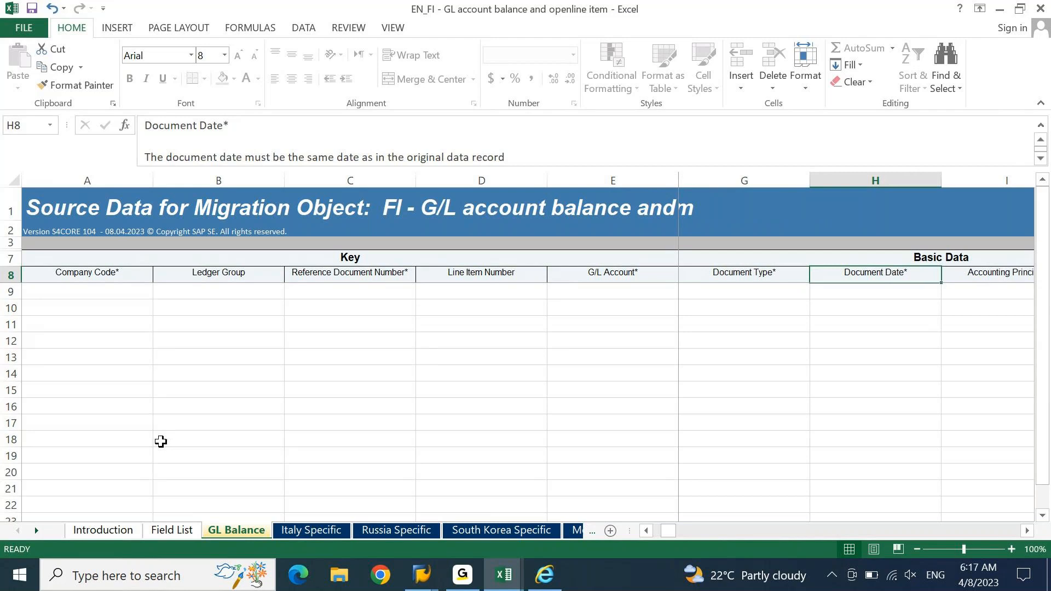
pyautogui.press('Right')
pyautogui.press('Right')
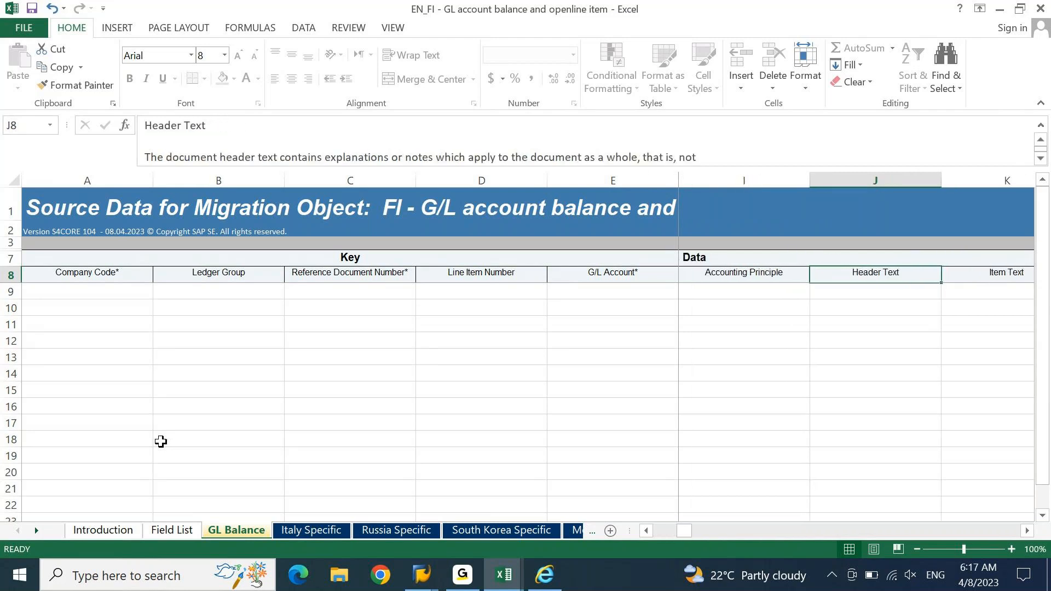
pyautogui.press('Right')
pyautogui.press('Right')
pyautogui.press('Right')
pyautogui.press('Right')
pyautogui.press('Right')
pyautogui.press('Right')
pyautogui.press('Right')
pyautogui.press('Right')
pyautogui.press('Right')
pyautogui.press('Right')
pyautogui.press('Right')
pyautogui.press('Right')
pyautogui.press('Right')
pyautogui.press('Right')
pyautogui.press('Right')
pyautogui.press('Right')
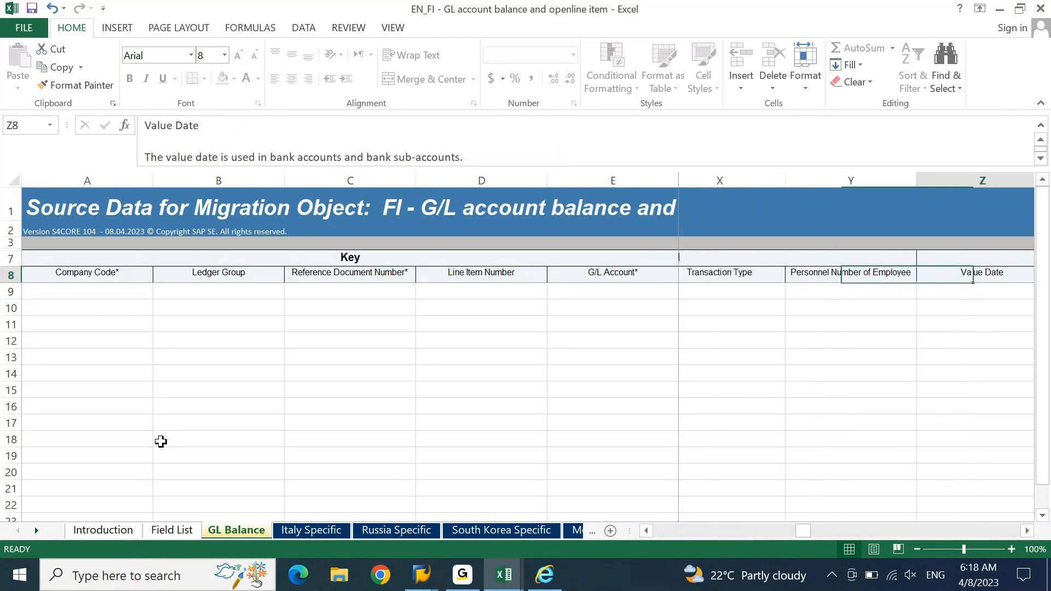
pyautogui.press('Right')
pyautogui.press('Right')
pyautogui.hotkey('ctrl', 'Right')
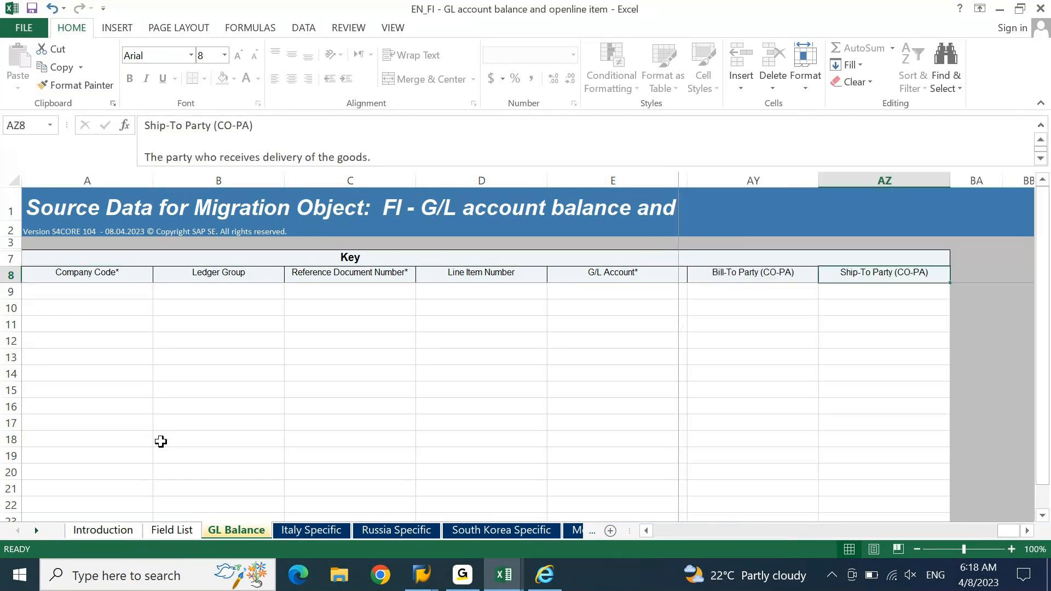
# Step: Return to the first GL Balance column and check the header descriptions up to Document Type
pyautogui.hotkey('ctrl', 'Left')
pyautogui.press('Right')
pyautogui.press('Right')
pyautogui.press('Right')
pyautogui.press('Right')
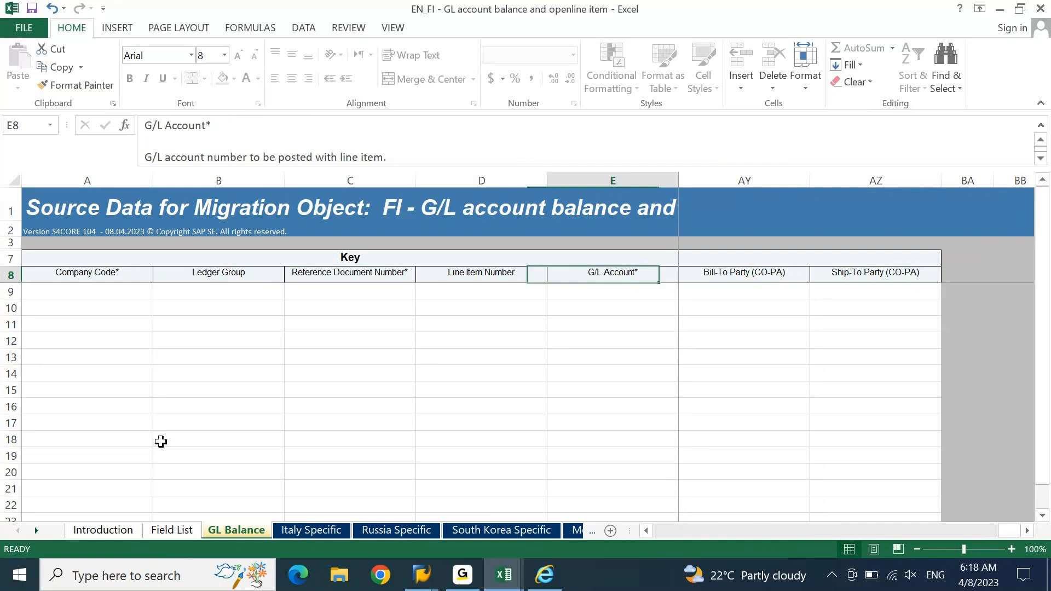
pyautogui.press('Right')
pyautogui.press('Right')
pyautogui.press('Right')
pyautogui.press('Left')
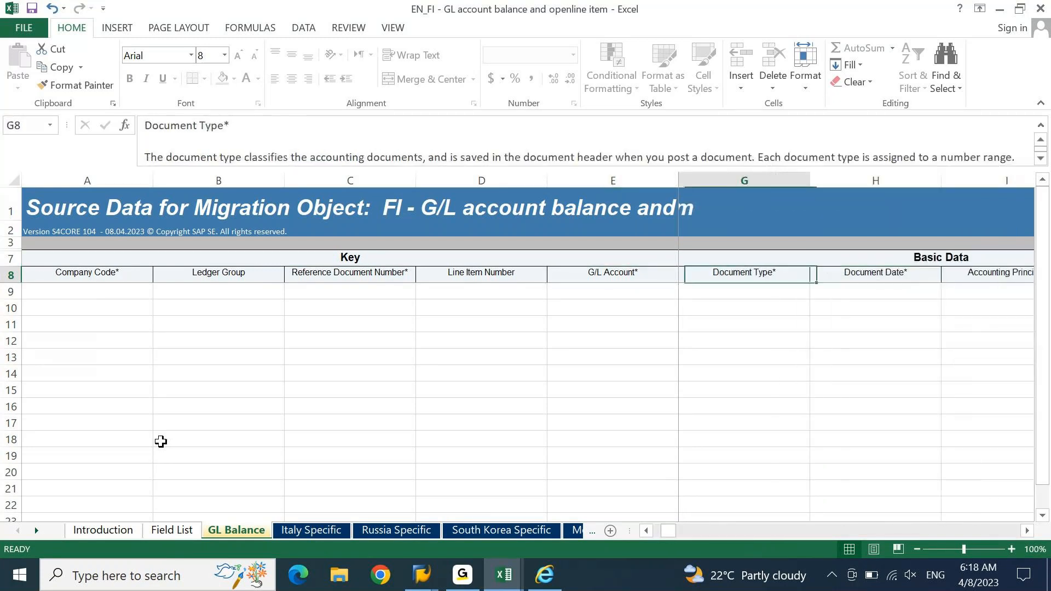
# Step: Check the Document Date header description in the GL Balance sheet
pyautogui.press('Right')
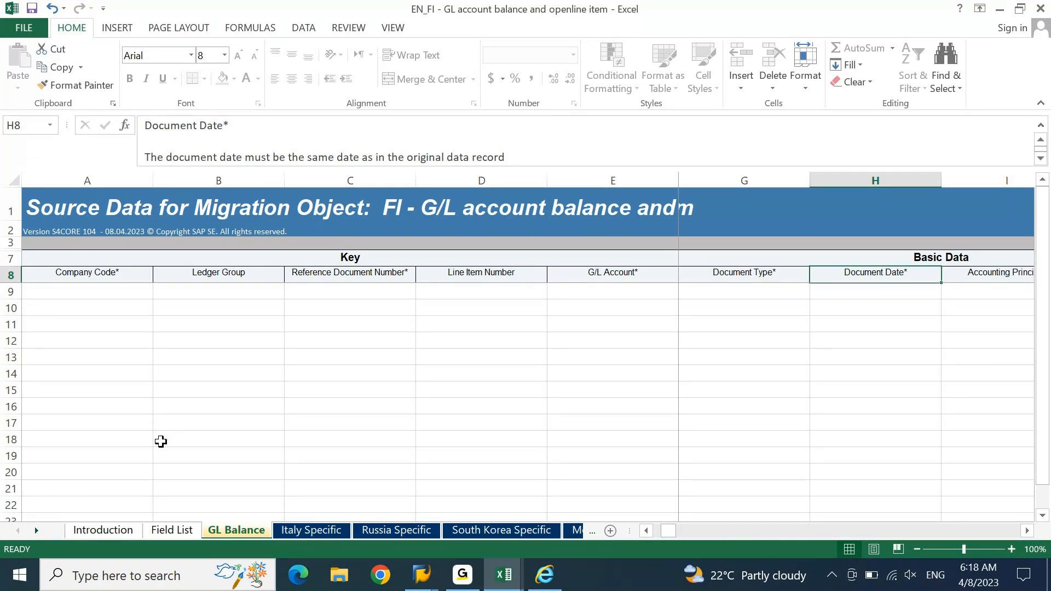
pyautogui.press('Right')
pyautogui.press('Left')
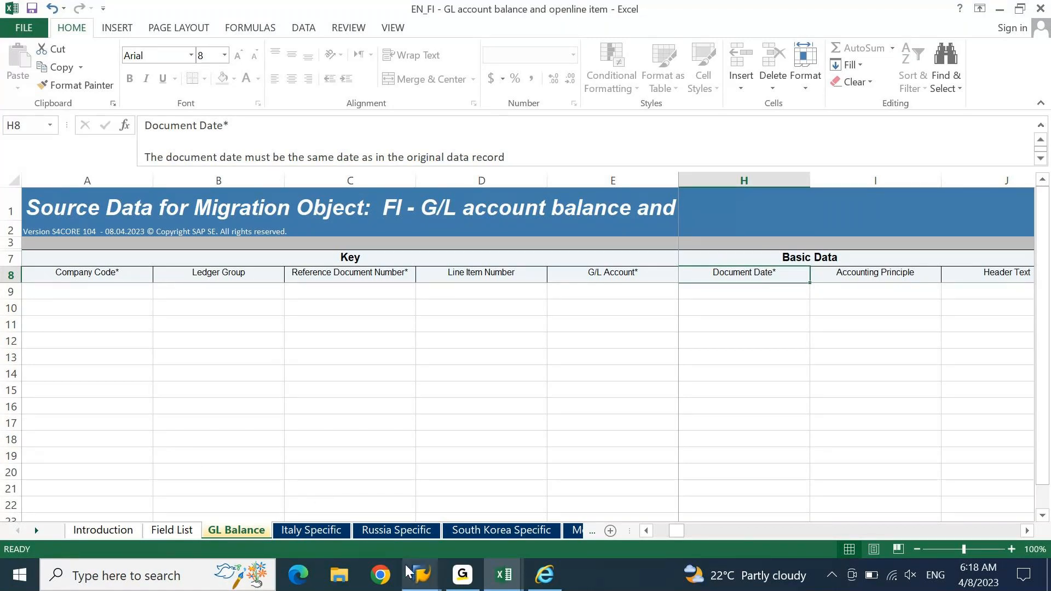
# Step: Switch to the FICO workbook and enter the note "Go-Live Date is Feb 2023" in cell A1086
pyautogui.moveTo(503, 575)
pyautogui.click(453, 509)
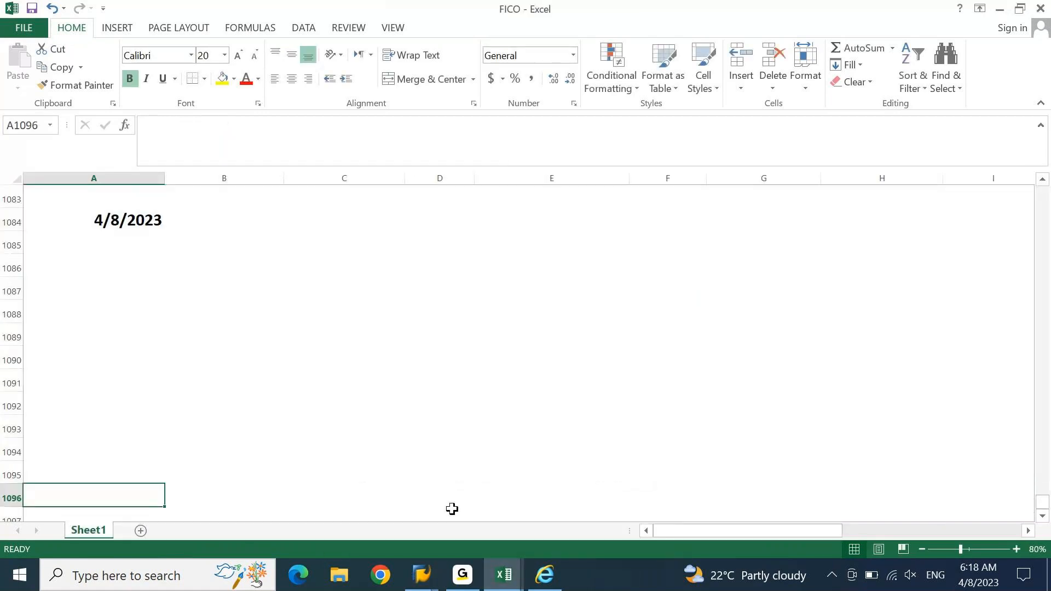
pyautogui.press('Up')
pyautogui.press('Up')
pyautogui.press('Up')
pyautogui.press('Up')
pyautogui.press('Up')
pyautogui.press('Up')
pyautogui.press('Up')
pyautogui.press('Up')
pyautogui.press('Up')
pyautogui.press('Up')
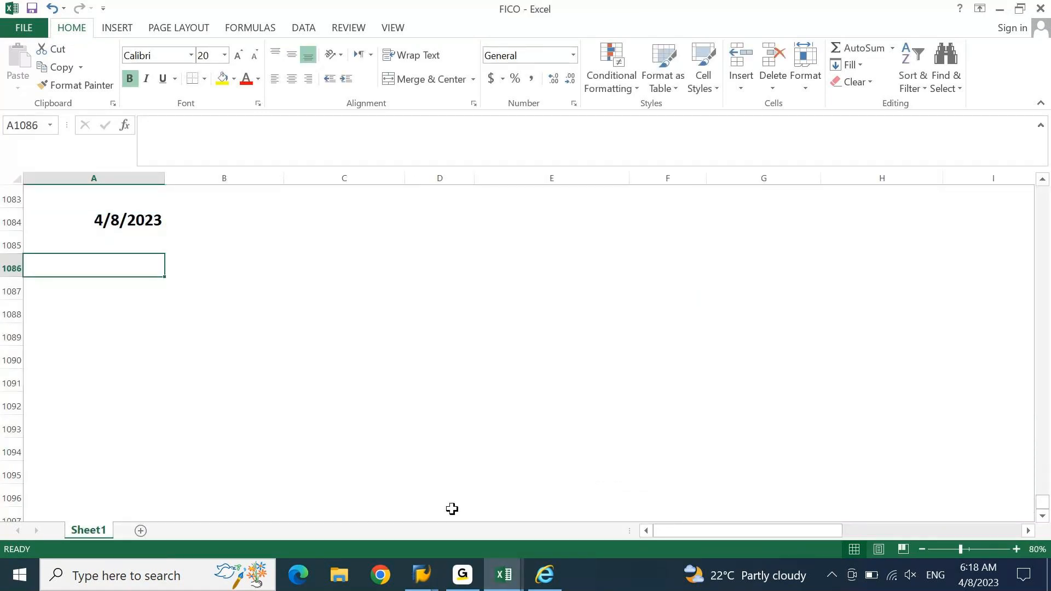
pyautogui.write('gO')
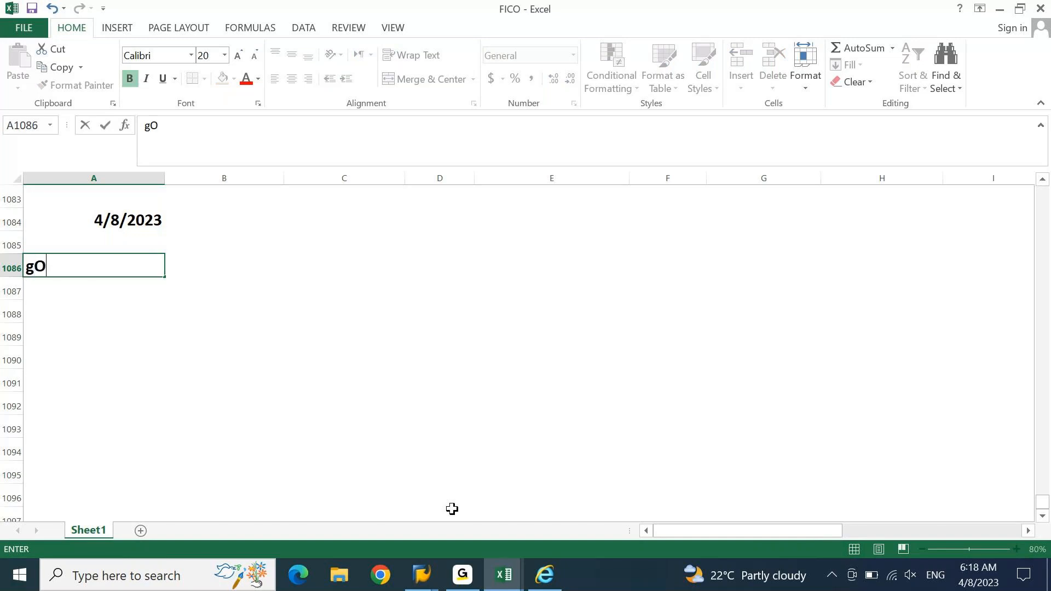
pyautogui.press('BackSpace')
pyautogui.press('BackSpace')
pyautogui.write('GO')
pyautogui.press('BackSpace')
pyautogui.write('o-Live Dat')
pyautogui.press('BackSpace')
pyautogui.write('ate is M')
pyautogui.press('BackSpace')
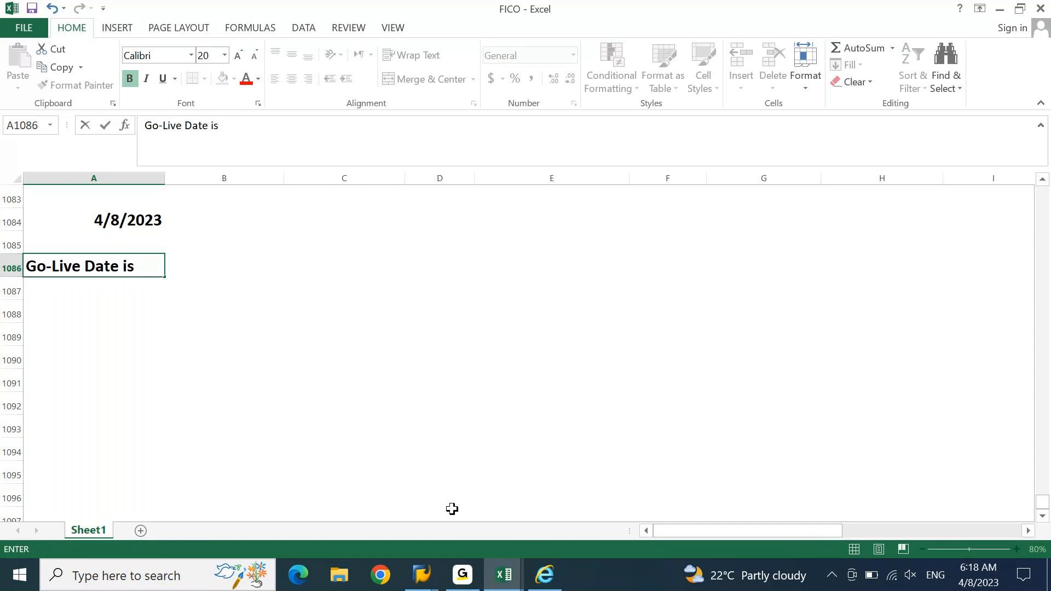
pyautogui.write('Feb 2023')
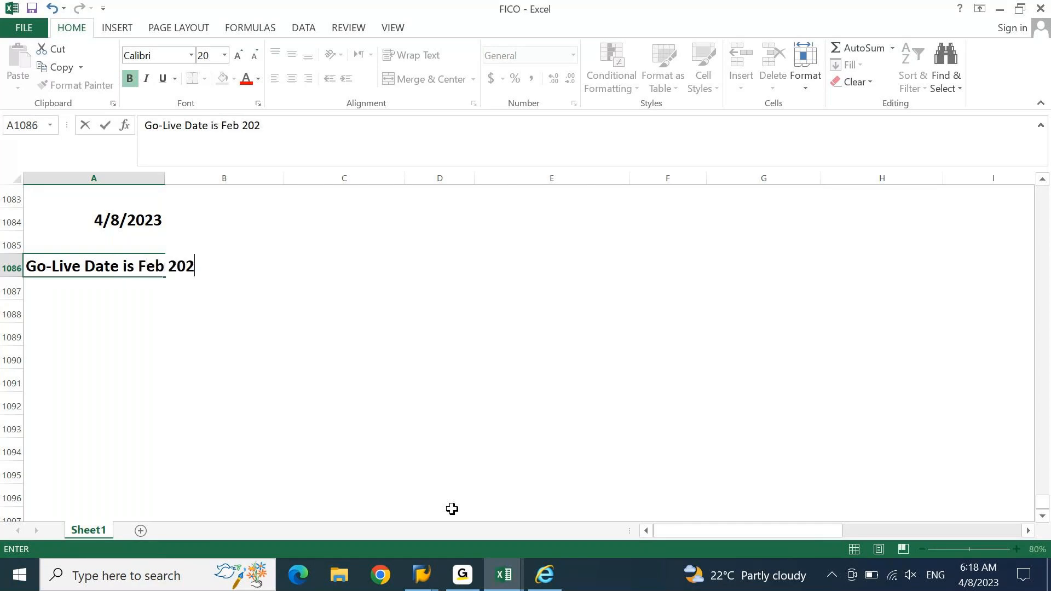
# Step: Insert the day into the note in A1086 so it reads "Go-Live Date is Feb 15 2023"
pyautogui.press('F2')
pyautogui.press('Left')
pyautogui.press('Left')
pyautogui.press('Left')
pyautogui.press('Left')
pyautogui.write('15')
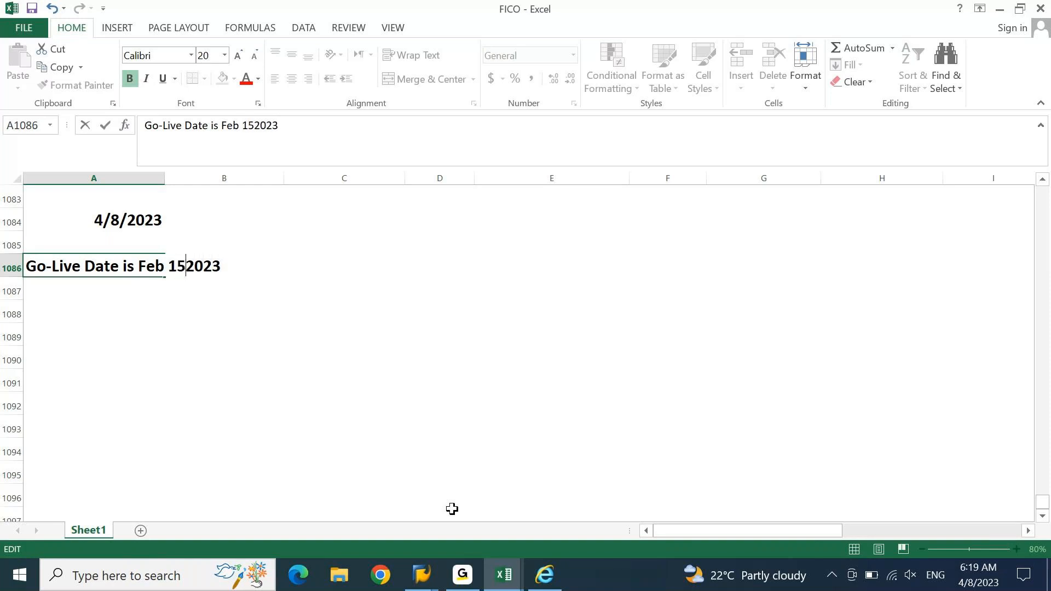
pyautogui.press('Return')
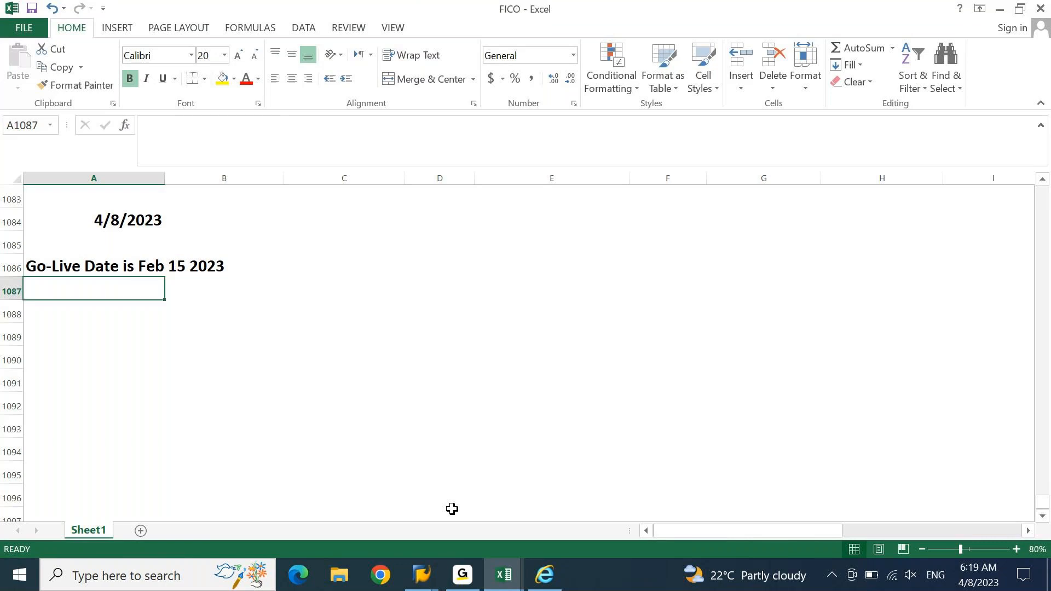
# Step: Enter the note "TB of Jan 2023 will be uploaded as Opening Balances in SAP" in cell A1087
pyautogui.write('T')
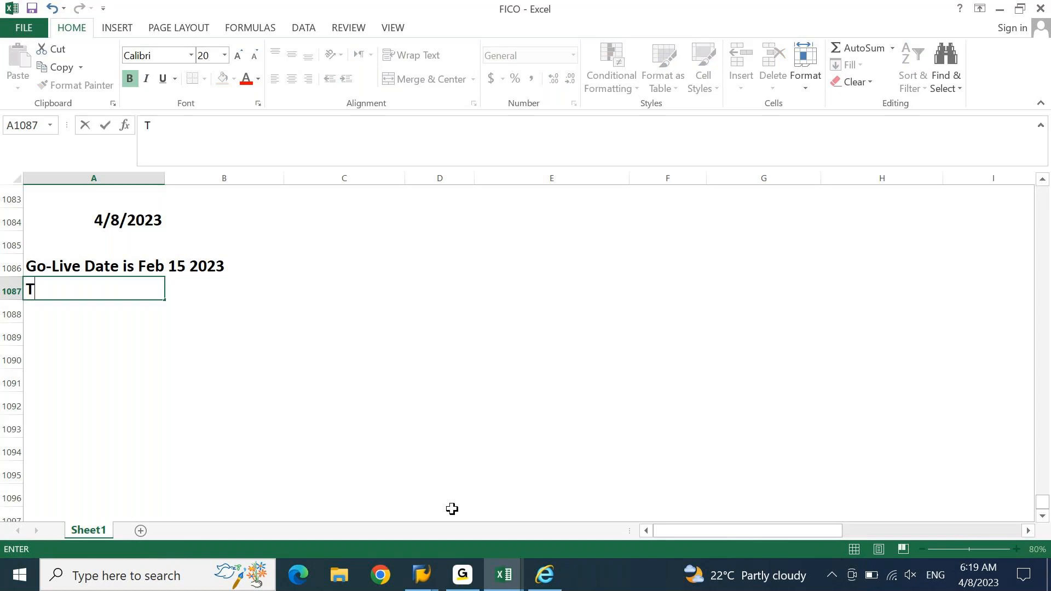
pyautogui.write('B of Jan ')
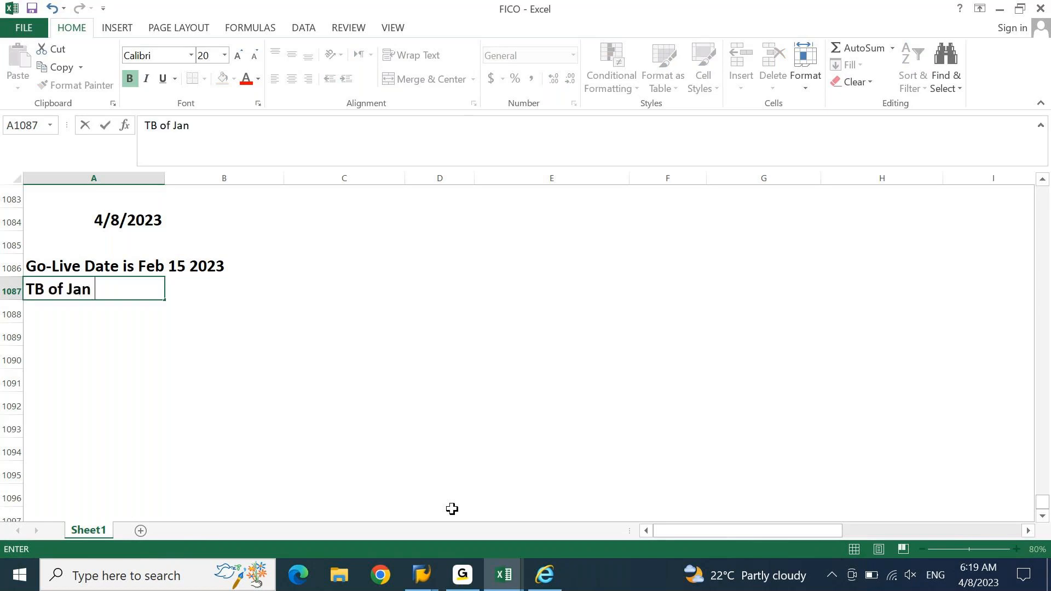
pyautogui.write('2023 ')
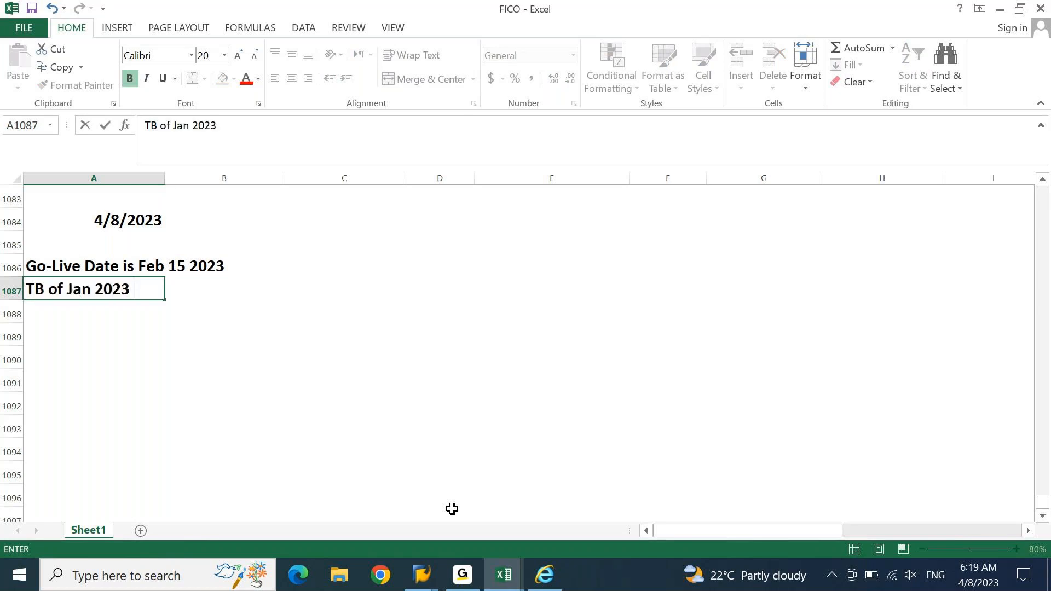
pyautogui.write('will be uploaded as ')
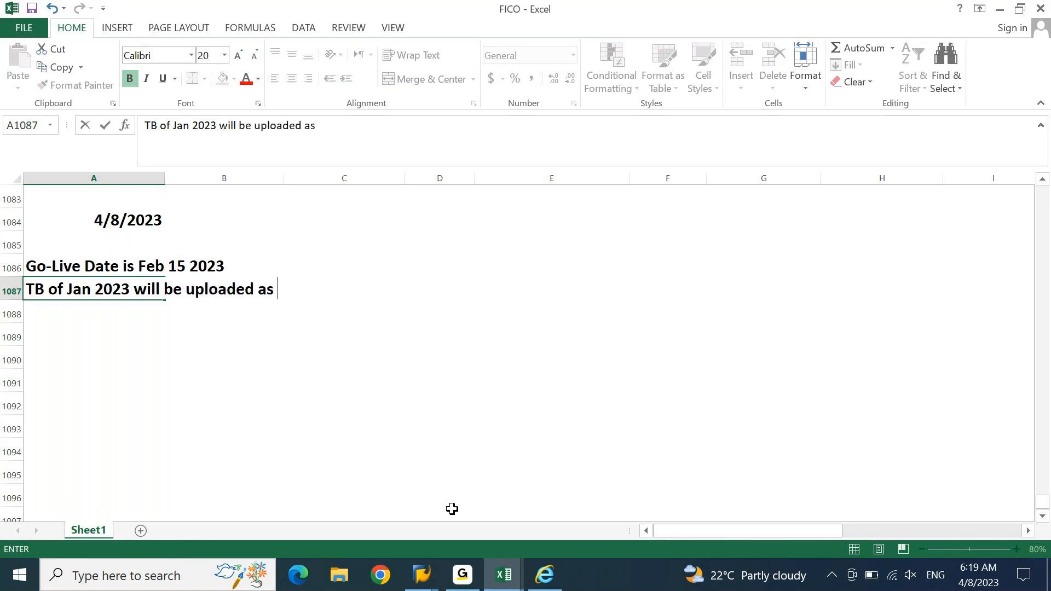
pyautogui.write('Opening Balances in SAP')
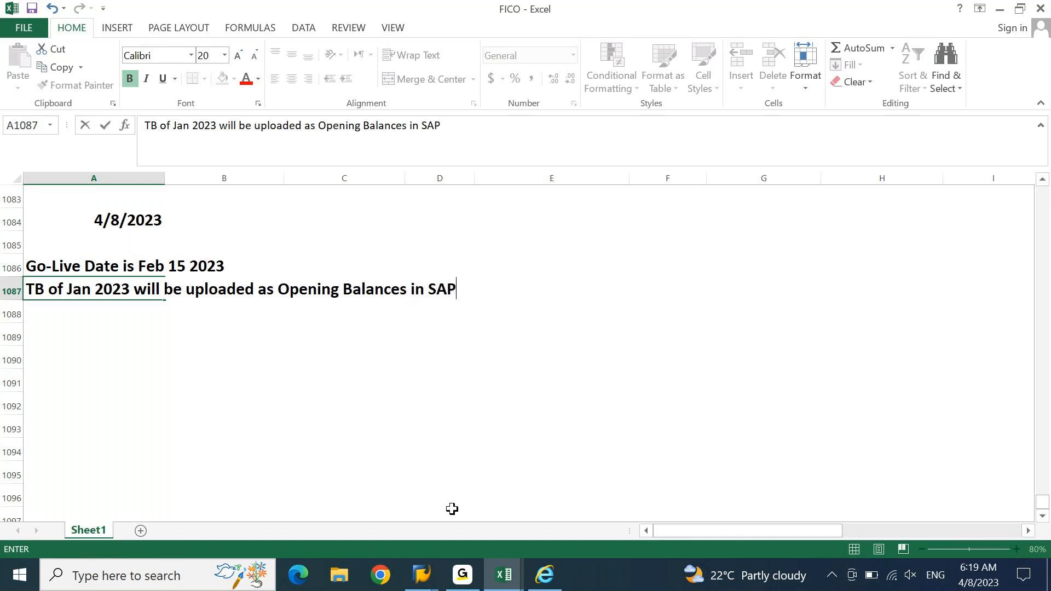
pyautogui.press('Return')
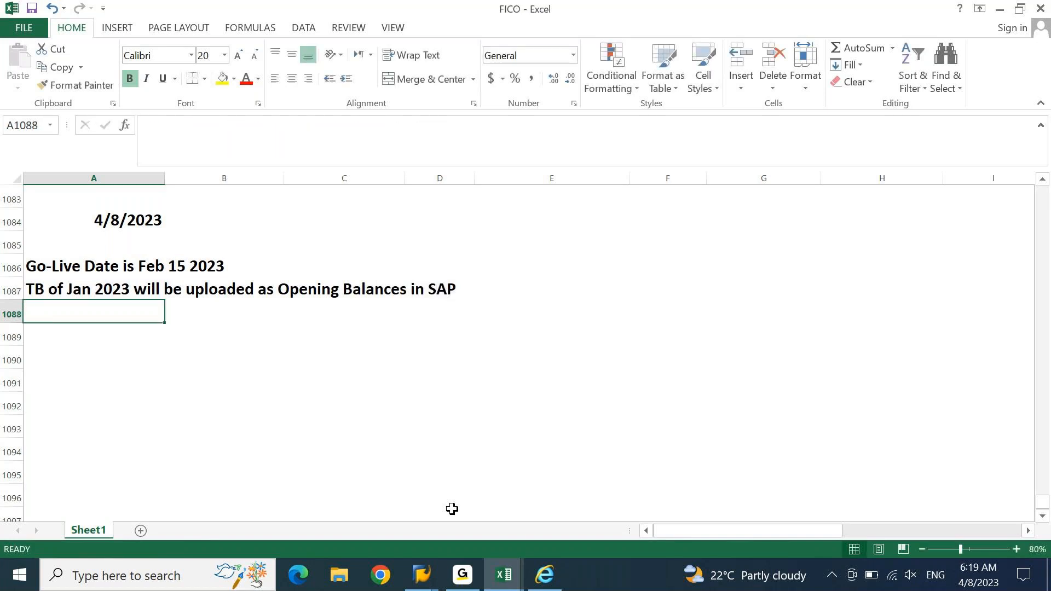
# Step: Enter the note "Cutover date = 31.Jan.2023" in cell A1088
pyautogui.click(188, 371)
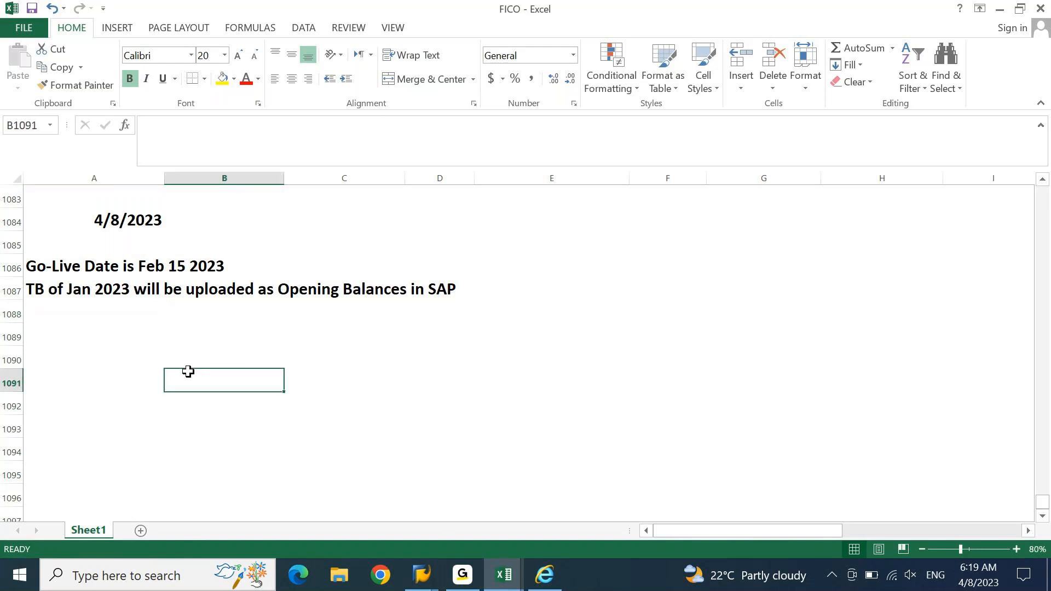
pyautogui.press('Left')
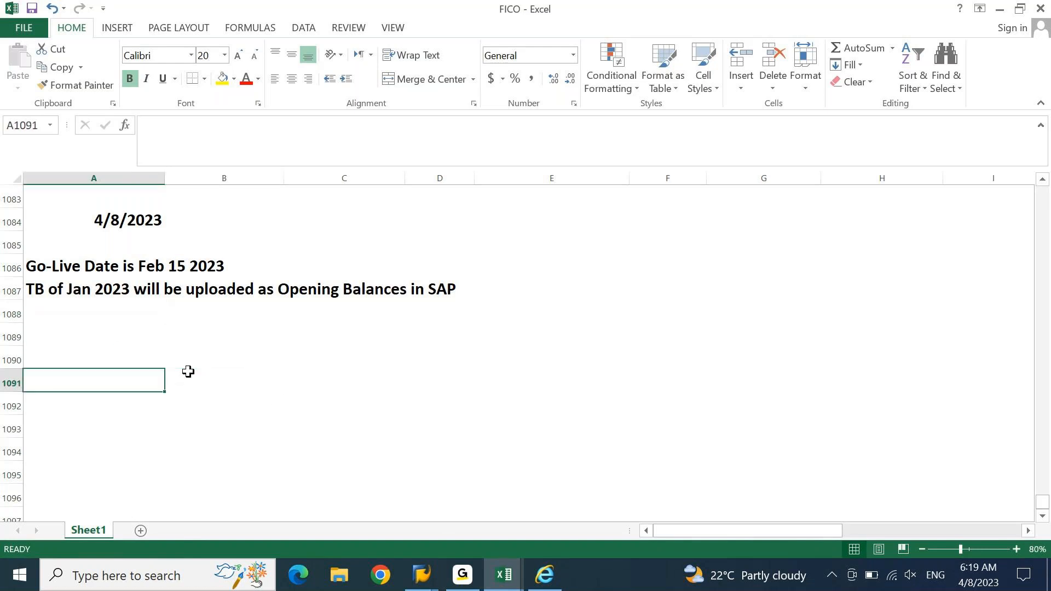
pyautogui.press('Up')
pyautogui.press('Up')
pyautogui.press('Up')
pyautogui.write('CUover')
pyautogui.write('te')
pyautogui.press('F2')
pyautogui.press('Left')
pyautogui.press('Left')
pyautogui.press('Left')
pyautogui.press('Left')
pyautogui.press('Home')
pyautogui.press('Right')
pyautogui.press('Right')
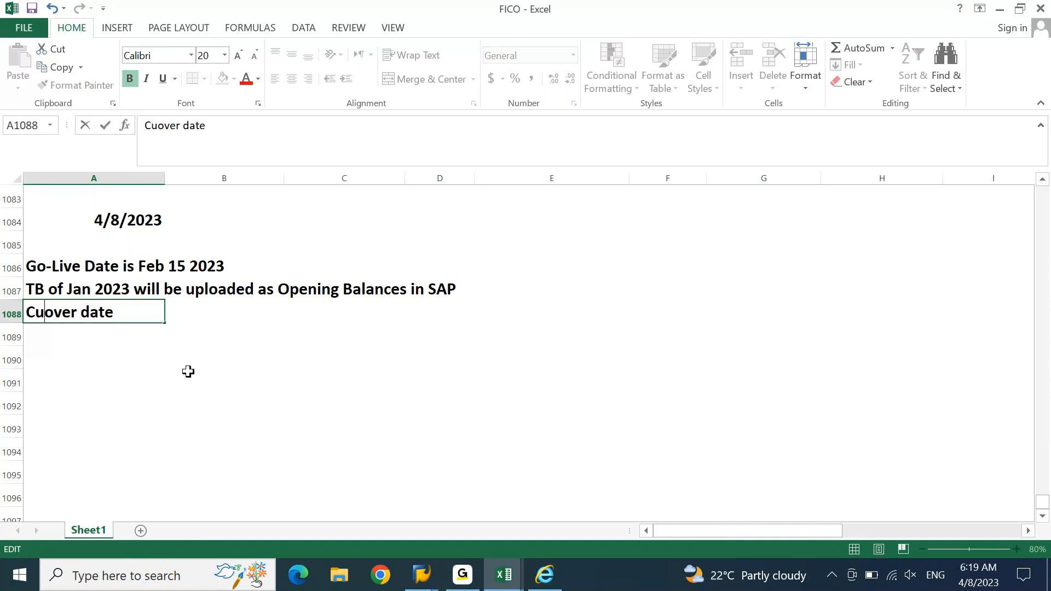
pyautogui.write('t')
pyautogui.press('End')
pyautogui.write('= 31.')
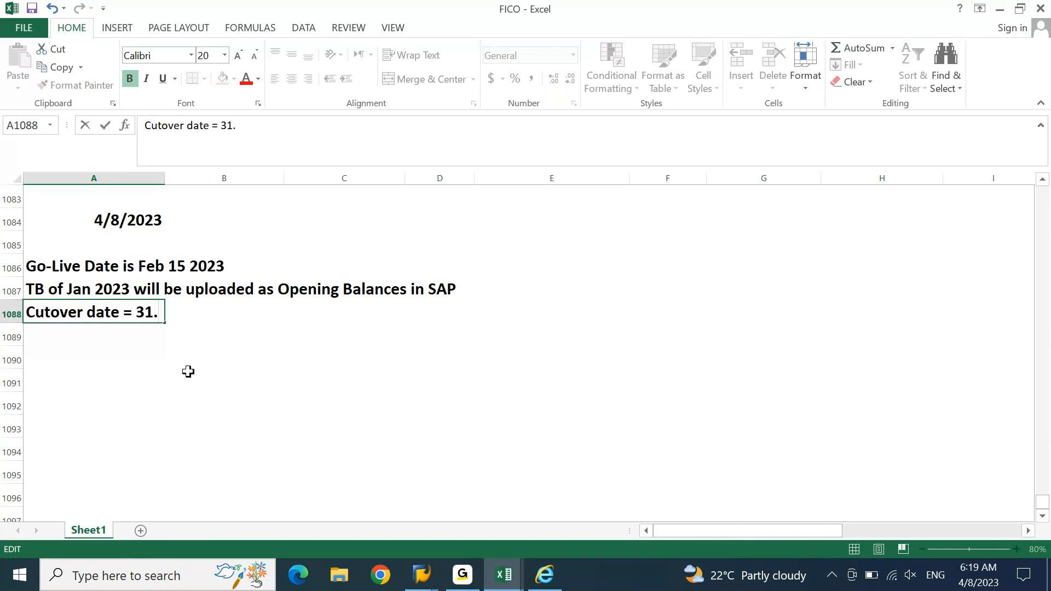
pyautogui.write('Jan.2023')
pyautogui.press('Return')
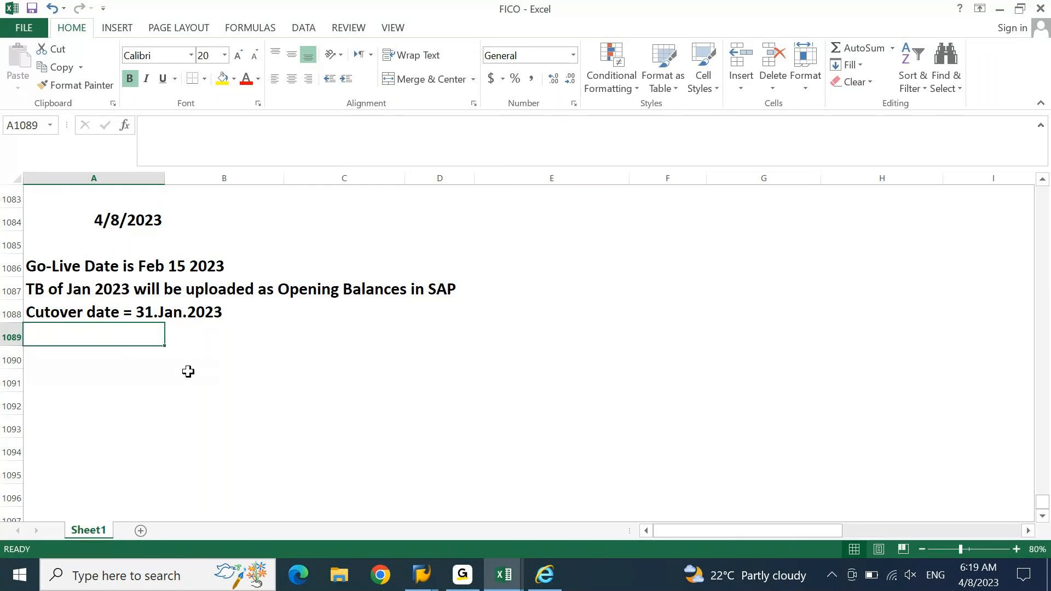
# Step: Return to the GL account balance template and recheck the Document Type and Document Date header descriptions
pyautogui.hotkey('alt', 'Tab')
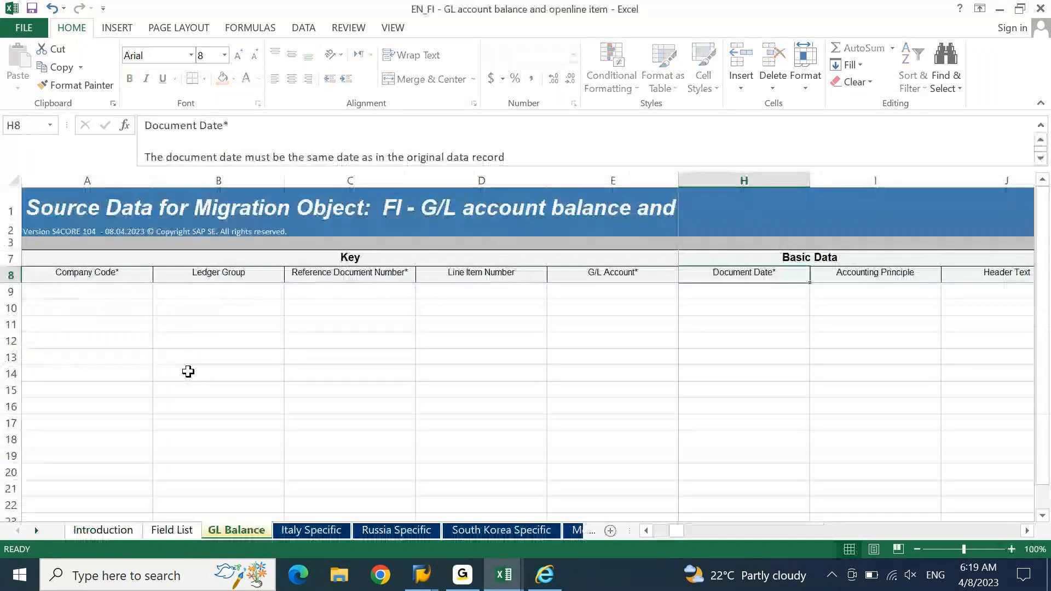
pyautogui.press('Right')
pyautogui.press('Left')
pyautogui.press('Left')
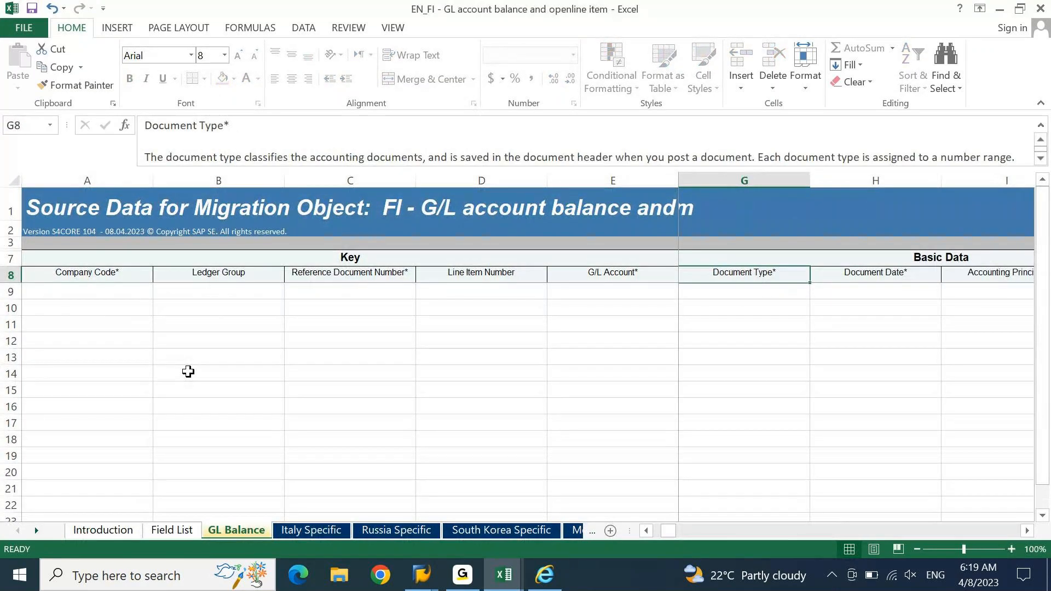
pyautogui.press('Right')
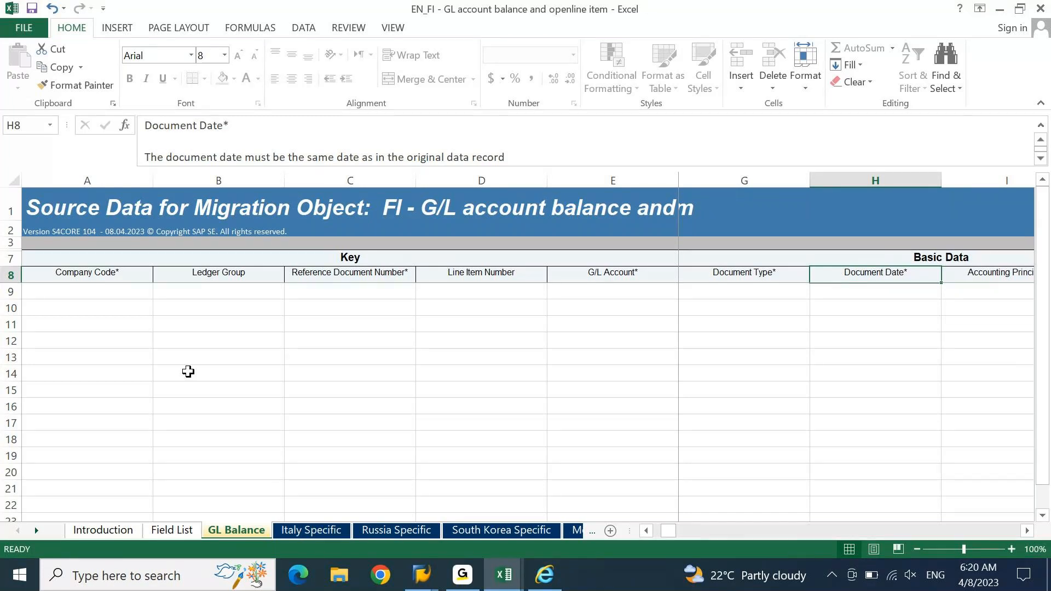
# Step: Switch to the SAP LSM Workbench session, run transaction /nspro and display the SAP Reference IMG
pyautogui.click(428, 570)
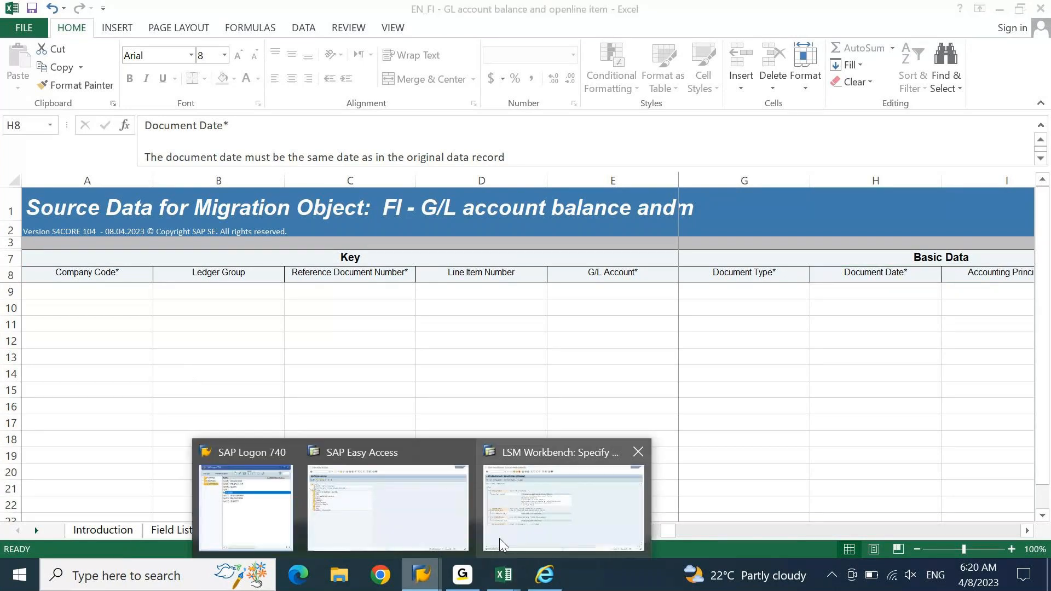
pyautogui.click(500, 538)
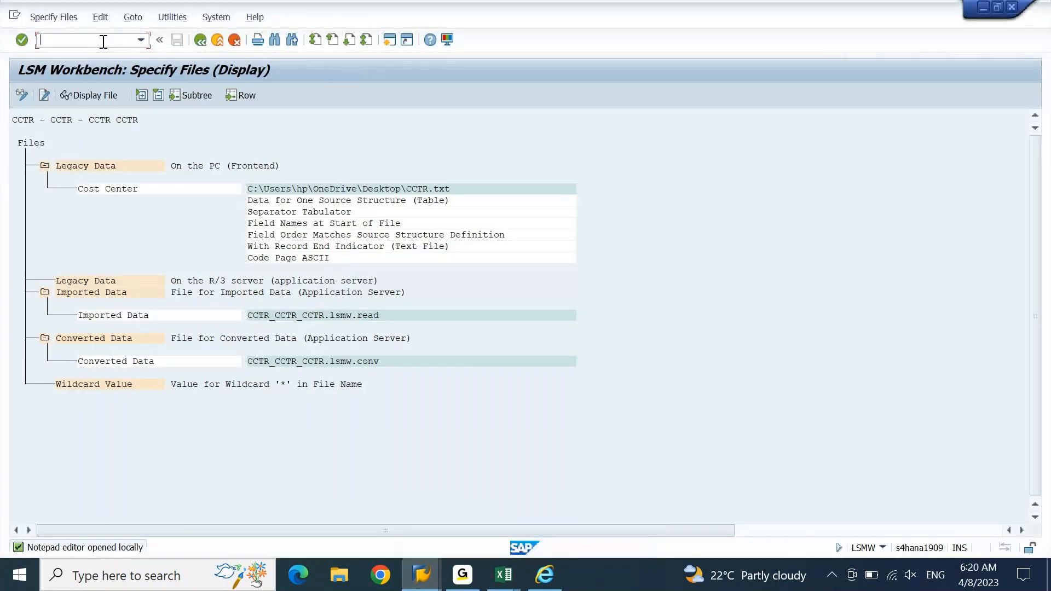
pyautogui.write('/nlsmw')
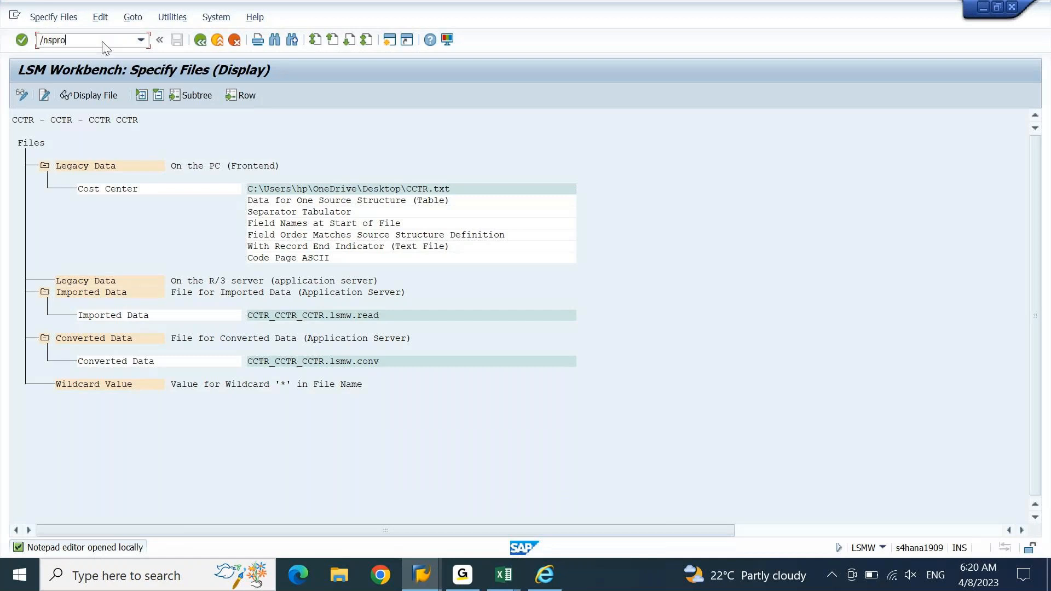
pyautogui.press('Return')
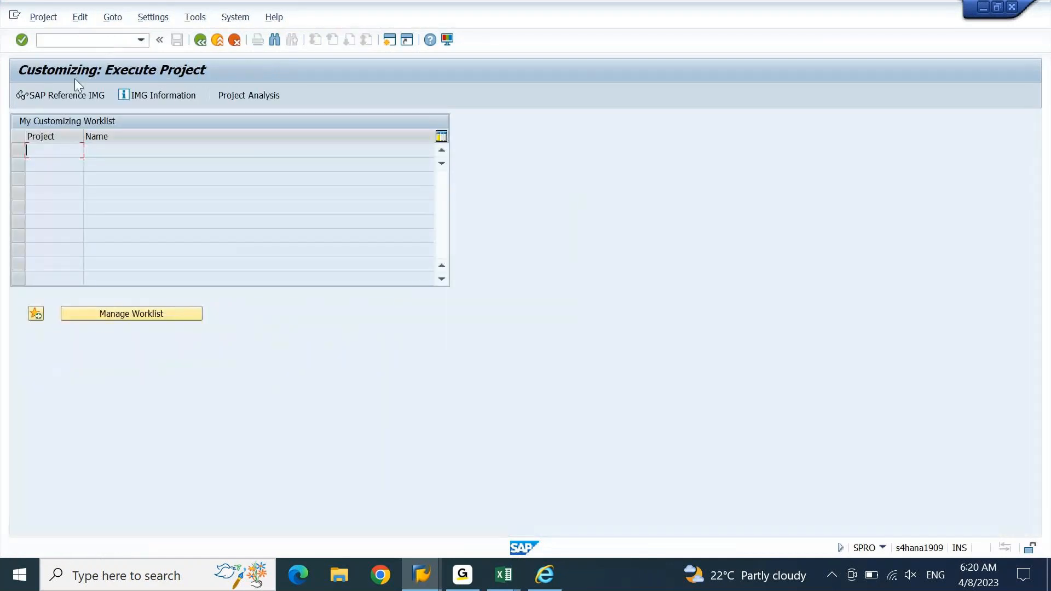
pyautogui.click(75, 94)
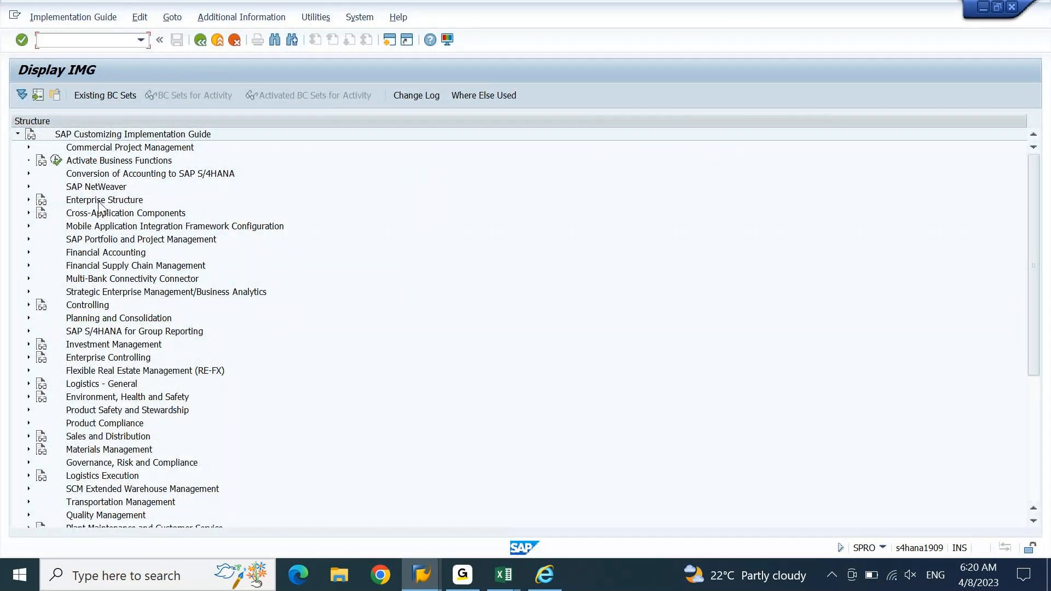
# Step: Expand Financial Accounting and its Financial Accounting Global Settings node in the IMG structure
pyautogui.click(103, 253)
pyautogui.doubleClick(105, 254)
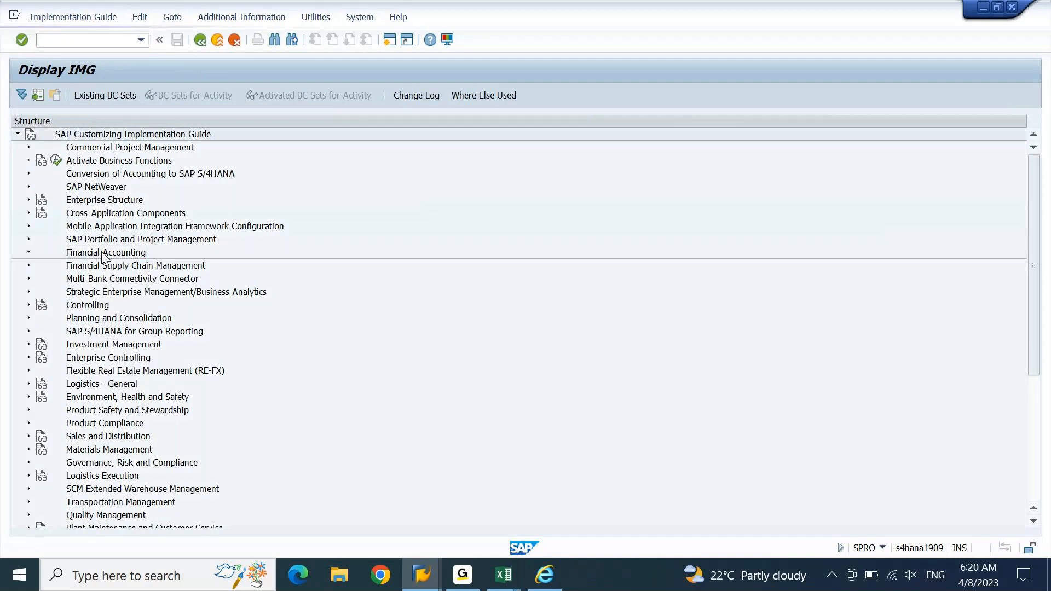
pyautogui.press('Down')
pyautogui.press('Right')
pyautogui.press('Down')
pyautogui.press('Down')
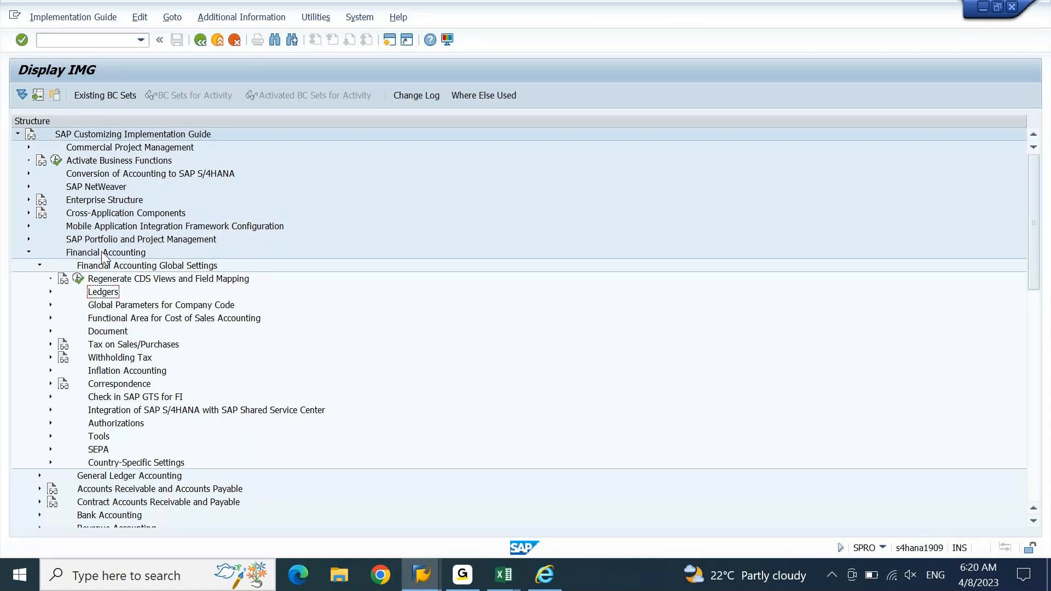
# Step: Expand Tools and Legacy Data Transfer under the global settings, and execute Define Settings for Legacy Data Transfer
pyautogui.press('Down')
pyautogui.press('Down')
pyautogui.press('Down')
pyautogui.press('Down')
pyautogui.press('Down')
pyautogui.press('Down')
pyautogui.press('Down')
pyautogui.press('Down')
pyautogui.press('Down')
pyautogui.press('Down')
pyautogui.press('Down')
pyautogui.press('Right')
pyautogui.press('Down')
pyautogui.press('Right')
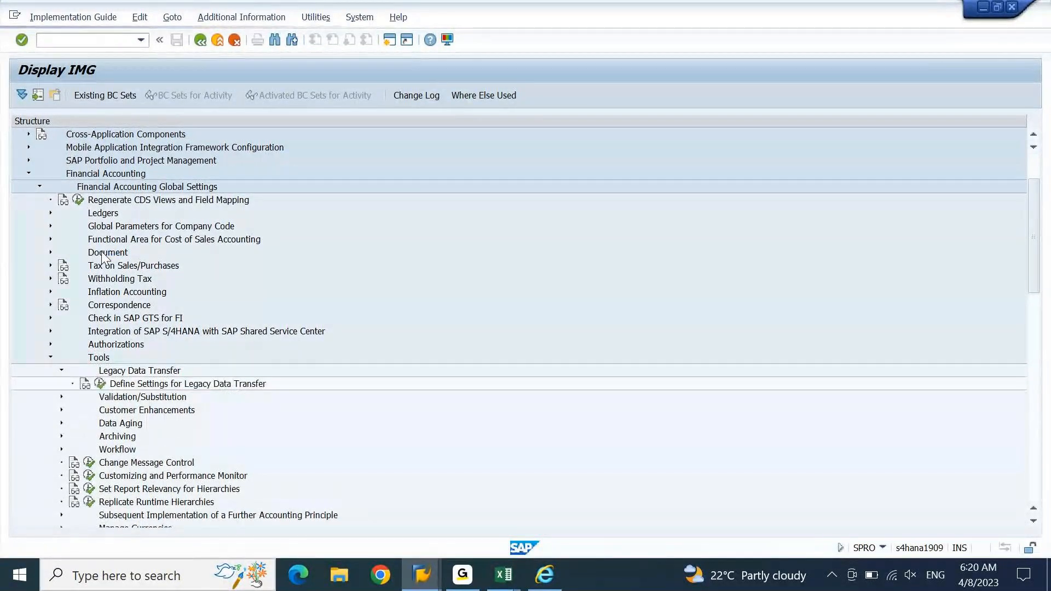
pyautogui.press('Down')
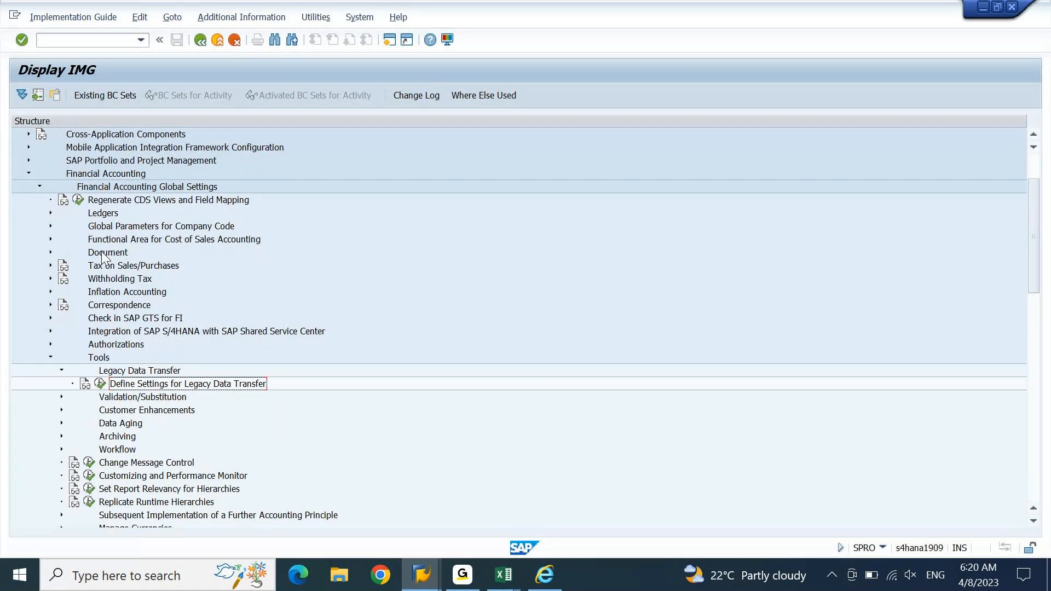
pyautogui.click(100, 383)
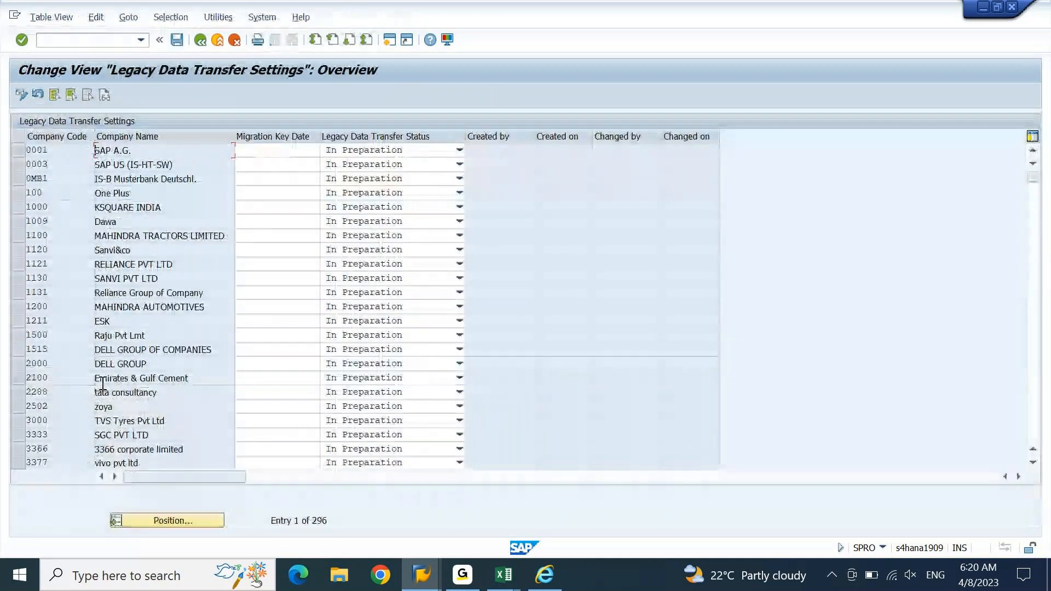
# Step: Position the Legacy Data Transfer Settings list at company code DE00
pyautogui.click(153, 527)
pyautogui.write('de00')
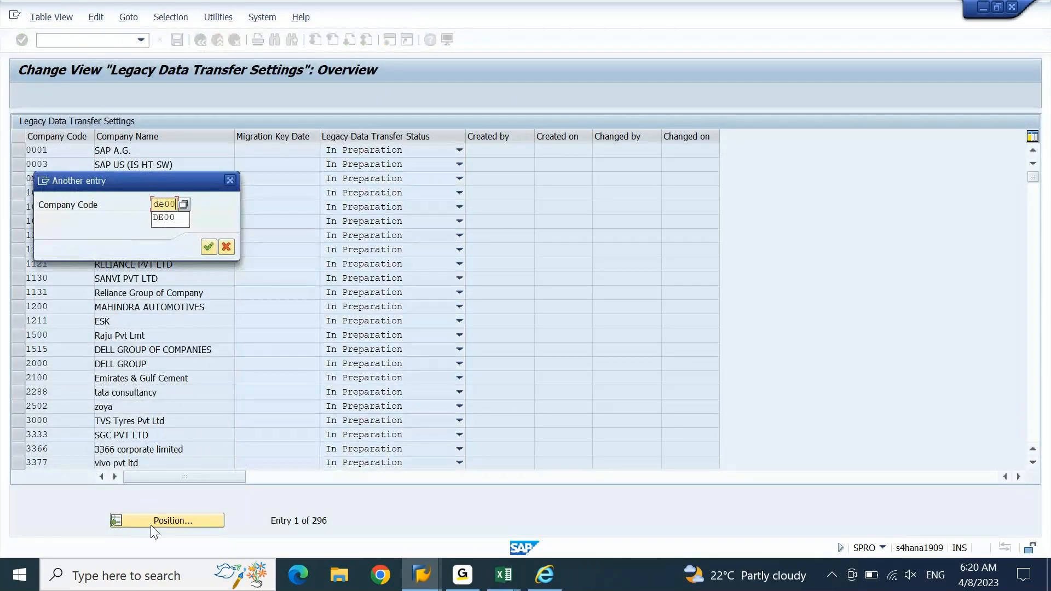
pyautogui.press('Return')
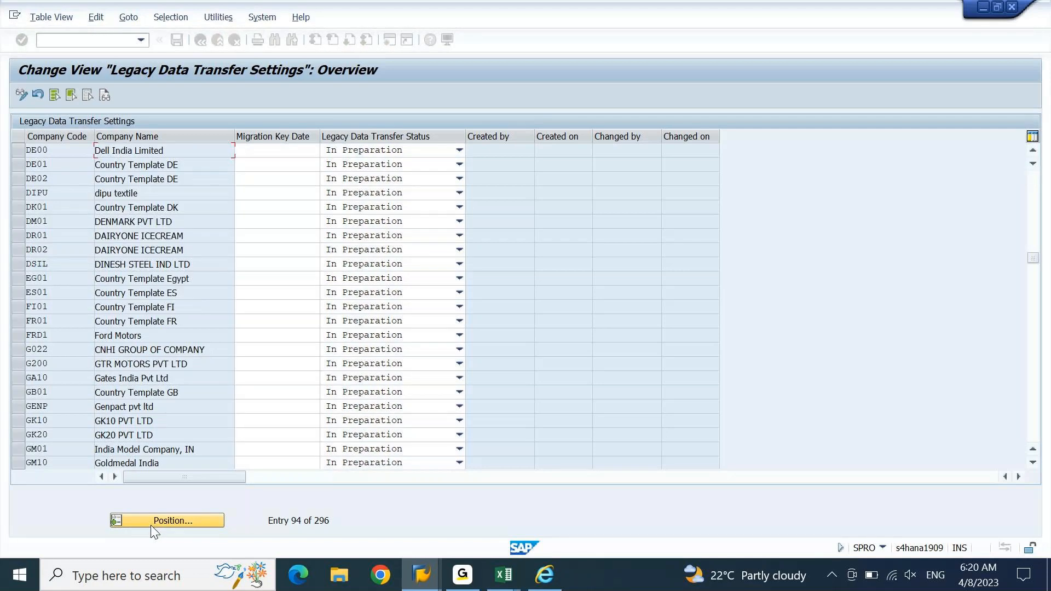
# Step: Set the migration key date of company code DE00 to 31.01.2023
pyautogui.click(269, 151)
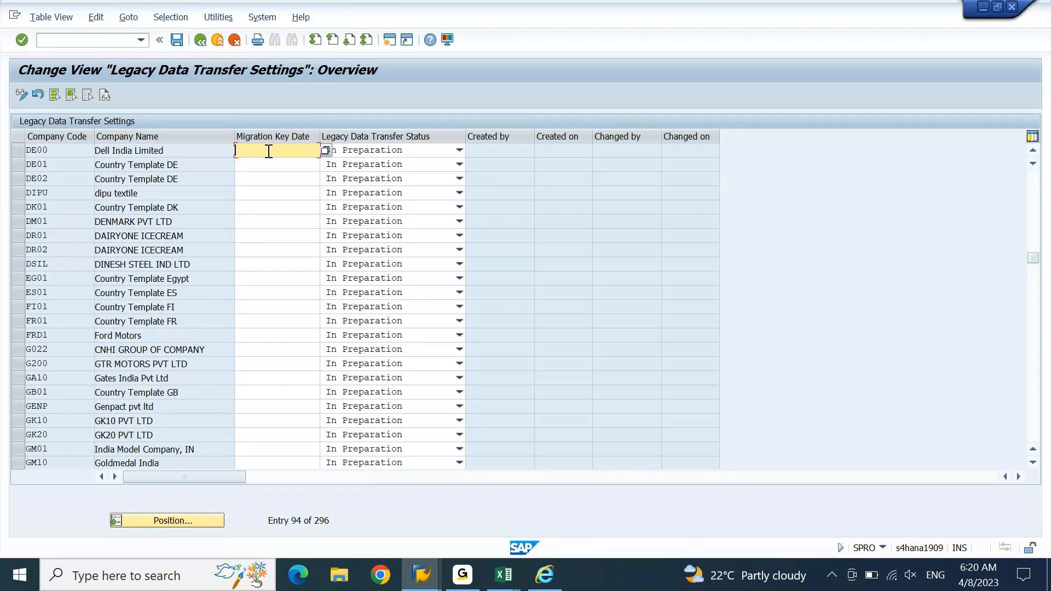
pyautogui.write('31.01.2023')
pyautogui.press('Return')
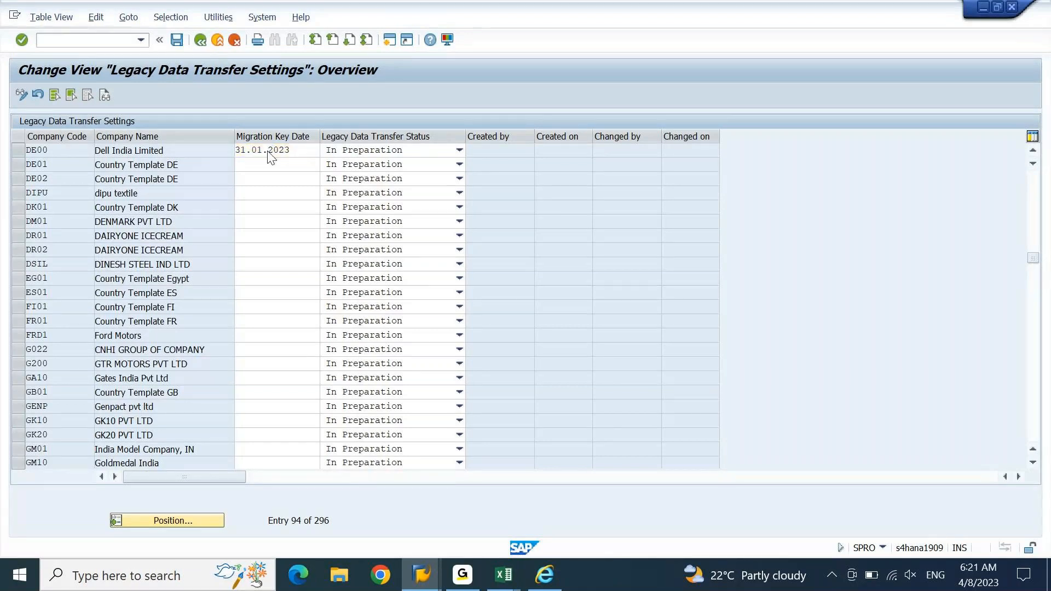
pyautogui.doubleClick(269, 151)
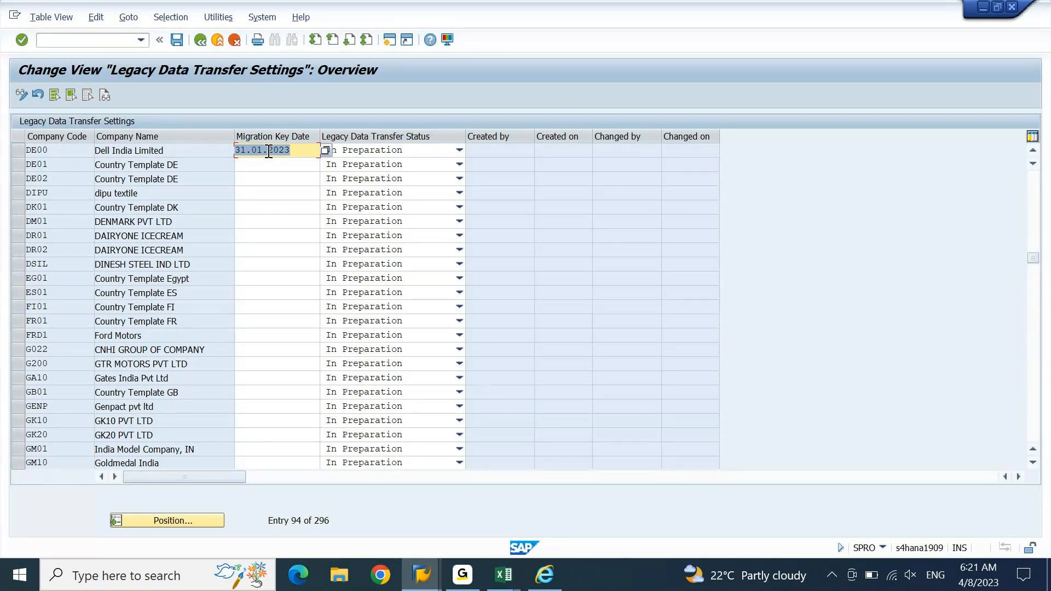
# Step: Set the legacy data transfer status of company code DE00 to Ongoing and save the settings
pyautogui.click(457, 151)
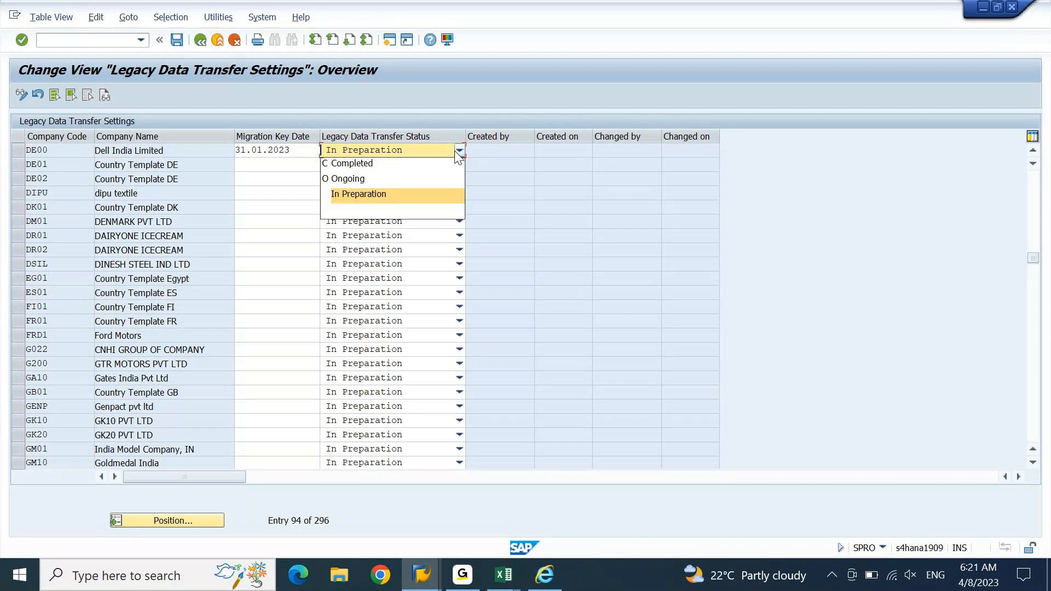
pyautogui.click(380, 179)
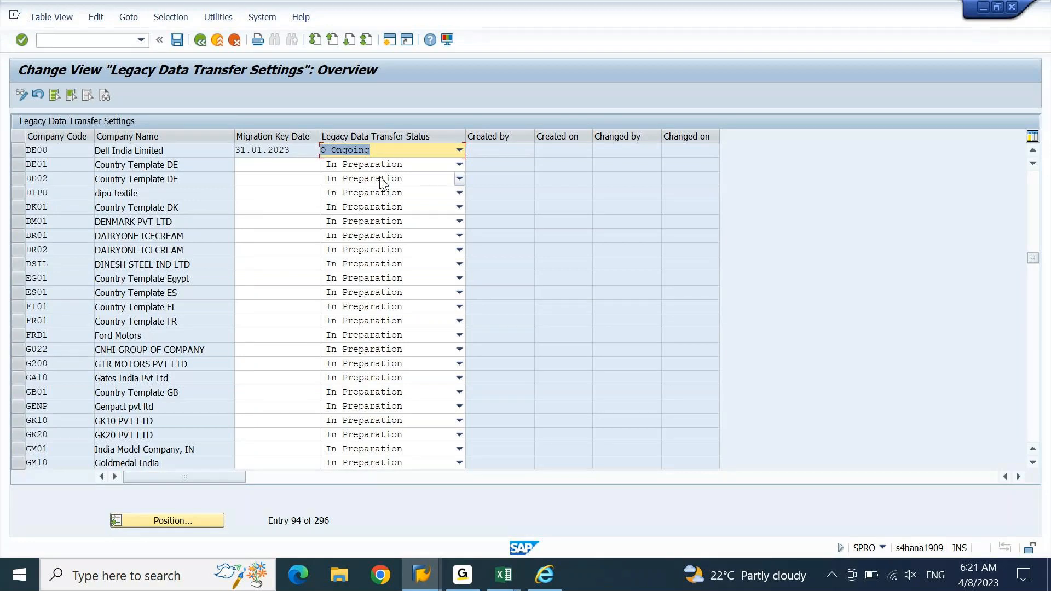
pyautogui.hotkey('shift', 'Tab')
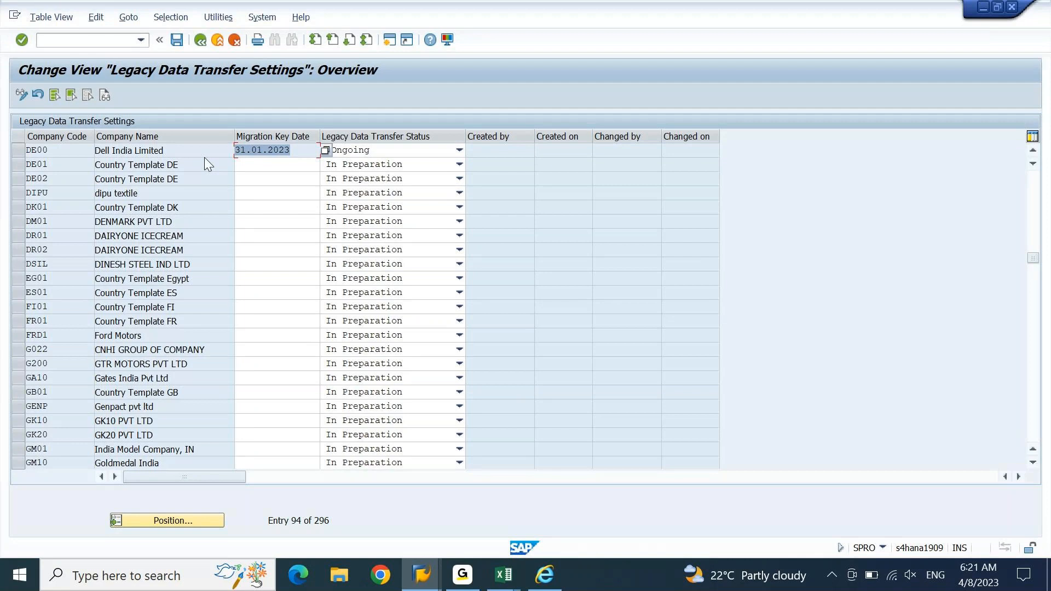
pyautogui.click(181, 42)
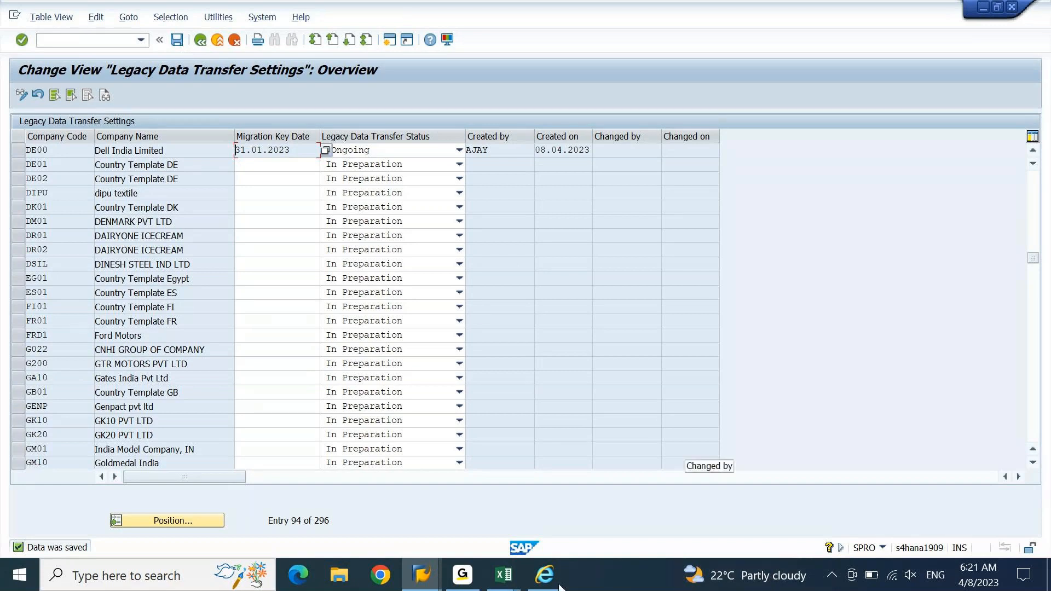
pyautogui.moveTo(520, 586)
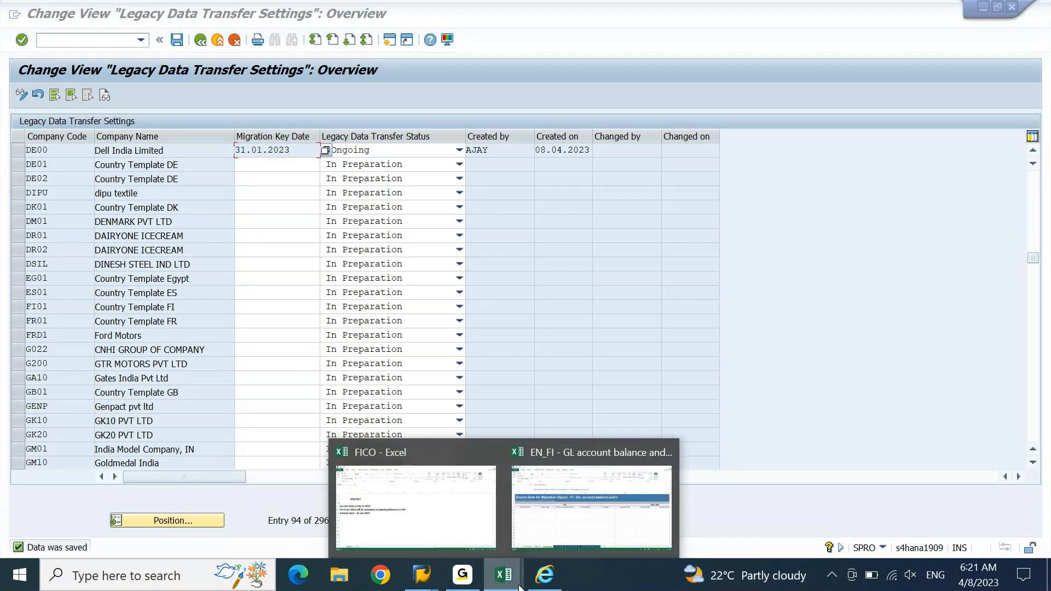
pyautogui.click(603, 312)
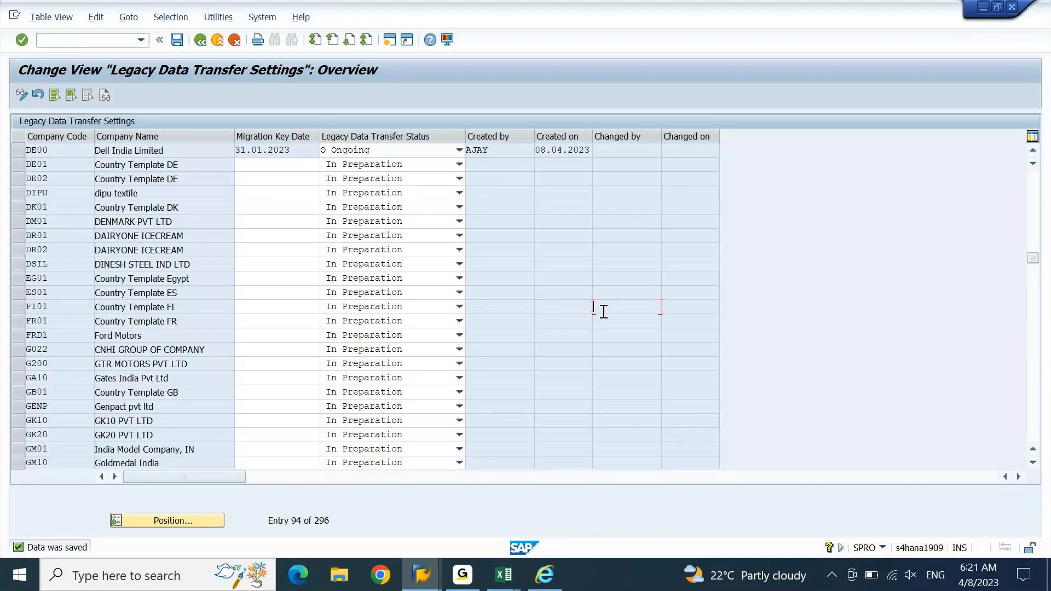
pyautogui.moveTo(309, 156); pyautogui.dragTo(226, 158)
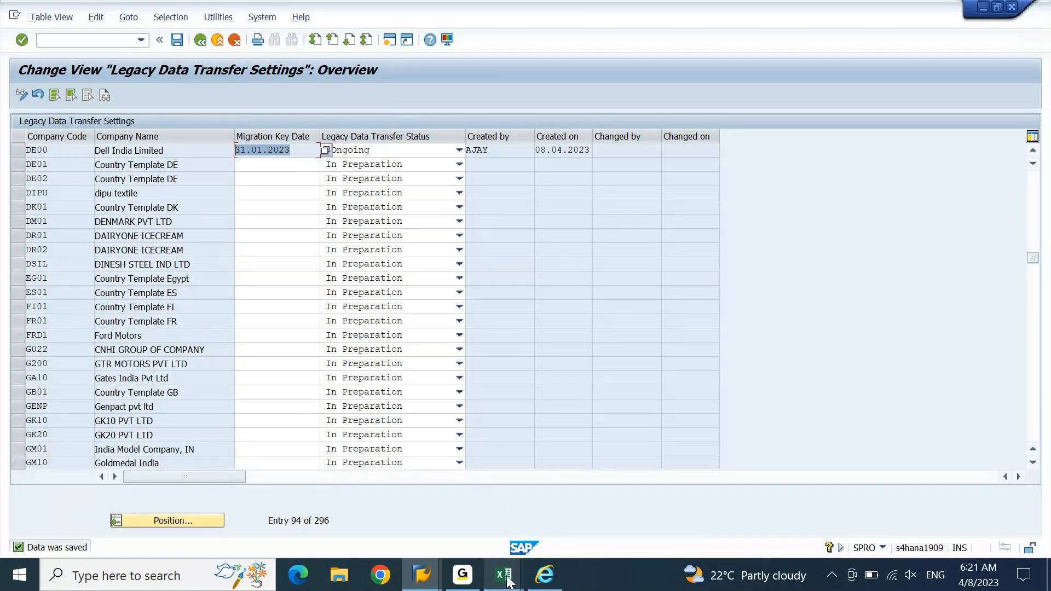
# Step: Switch to the Excel G/L account balance template and enter company code DE00 in cell A9 of the GL Balance sheet
pyautogui.moveTo(507, 581)
pyautogui.click(540, 500)
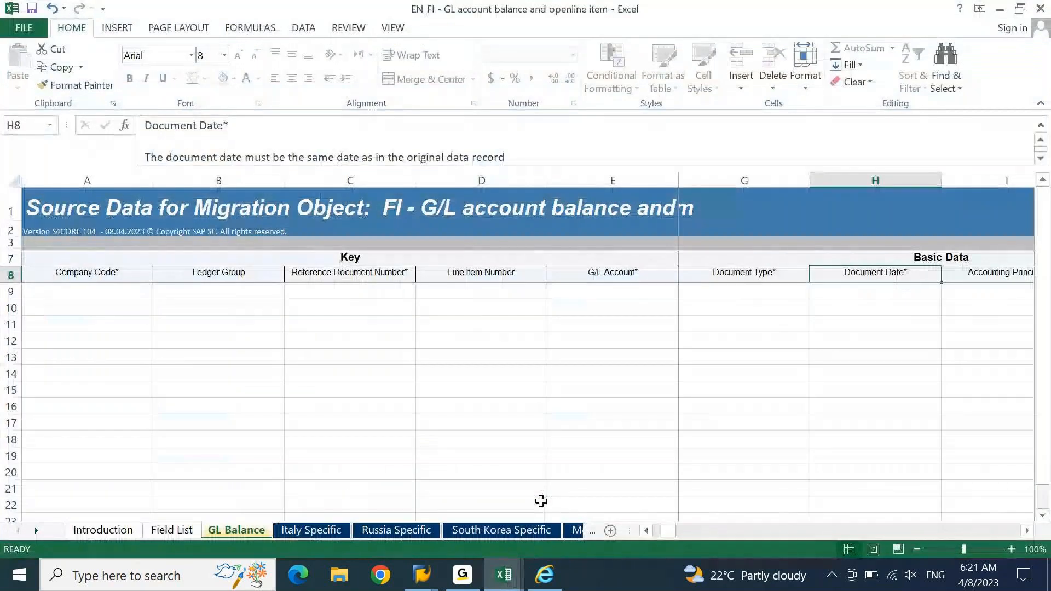
pyautogui.press('Home')
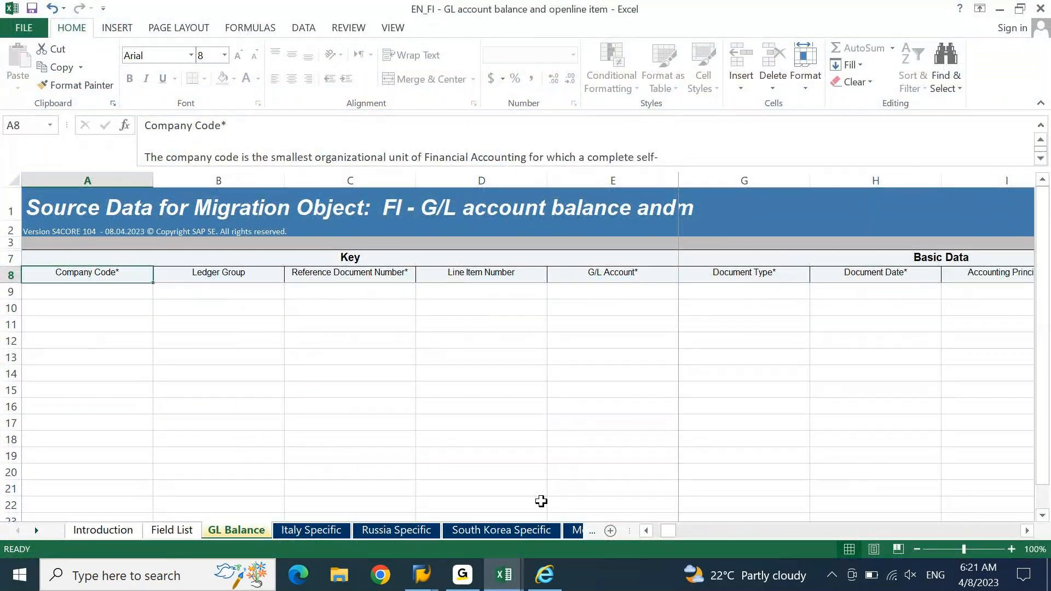
pyautogui.press('Down')
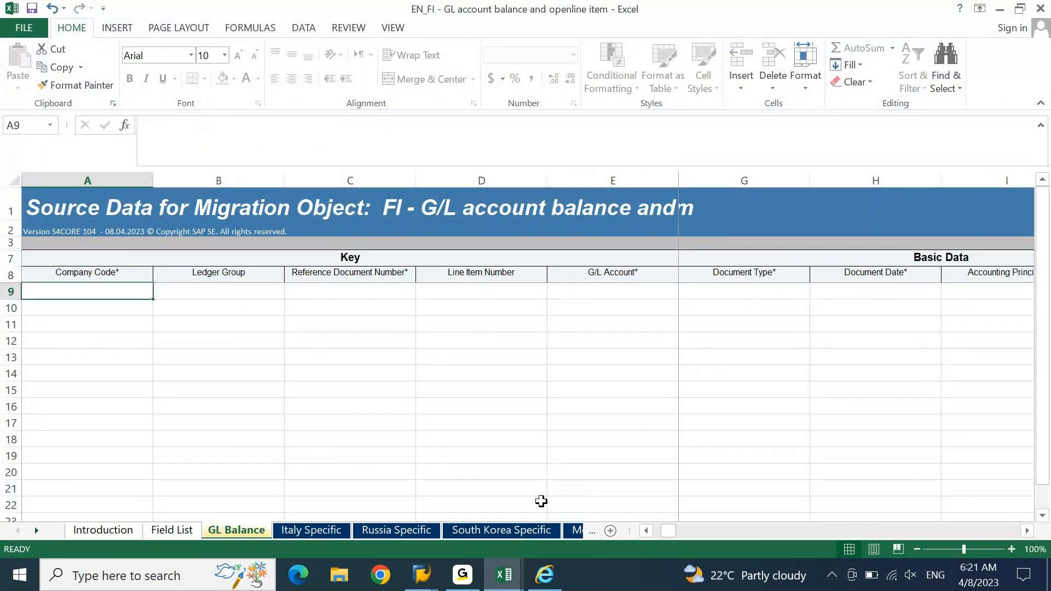
pyautogui.write('DE00')
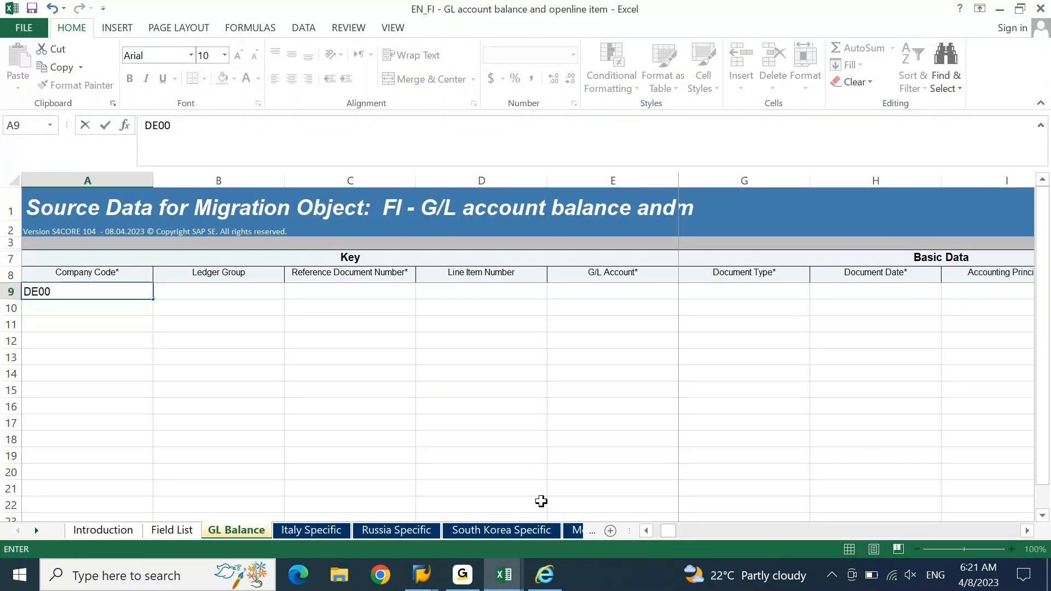
pyautogui.press('Return')
pyautogui.press('Up')
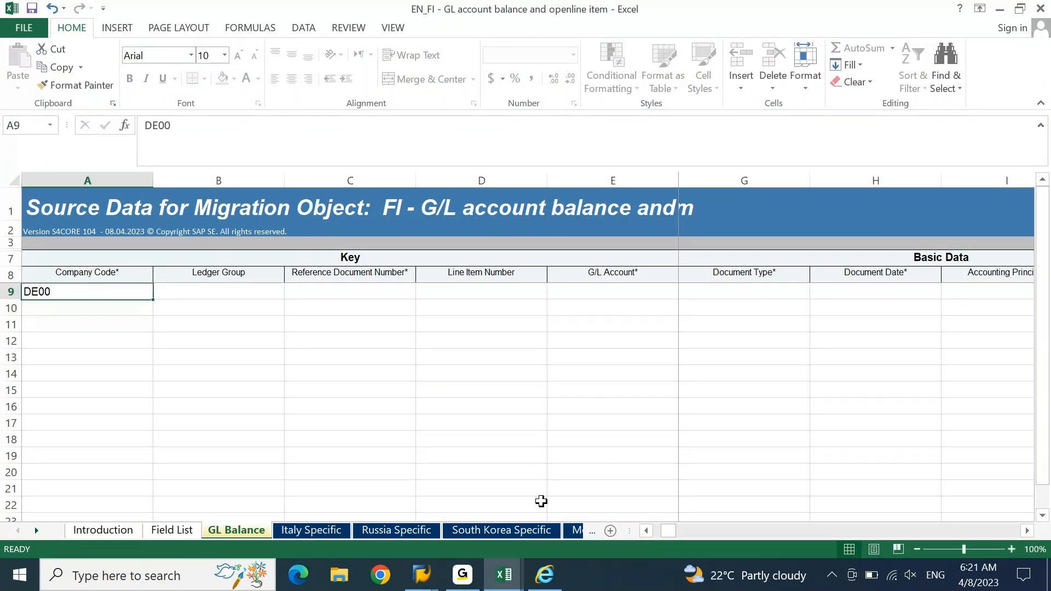
pyautogui.hotkey('shift', 'space')
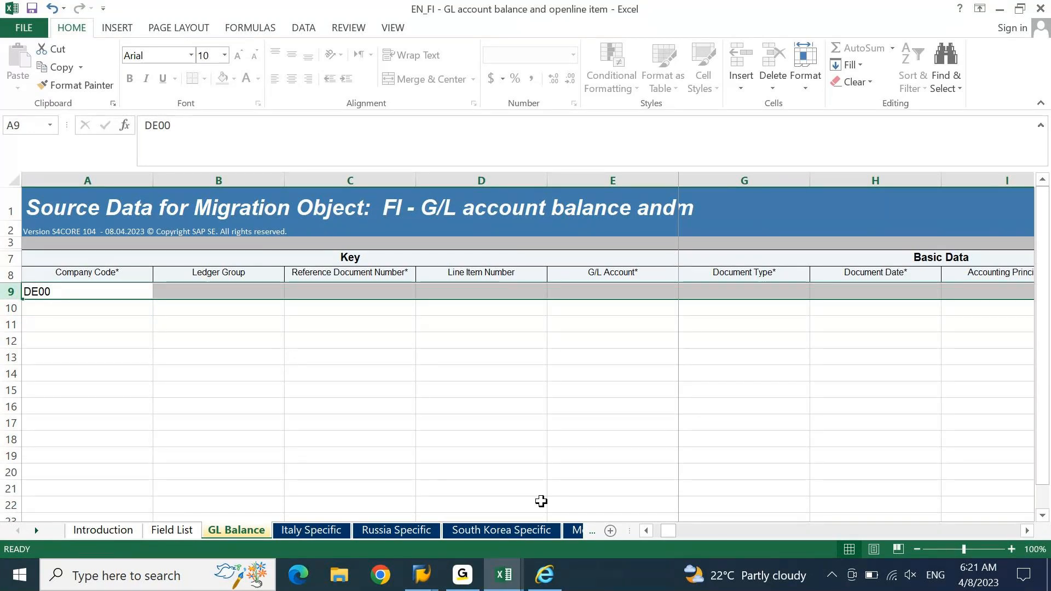
pyautogui.press('Left')
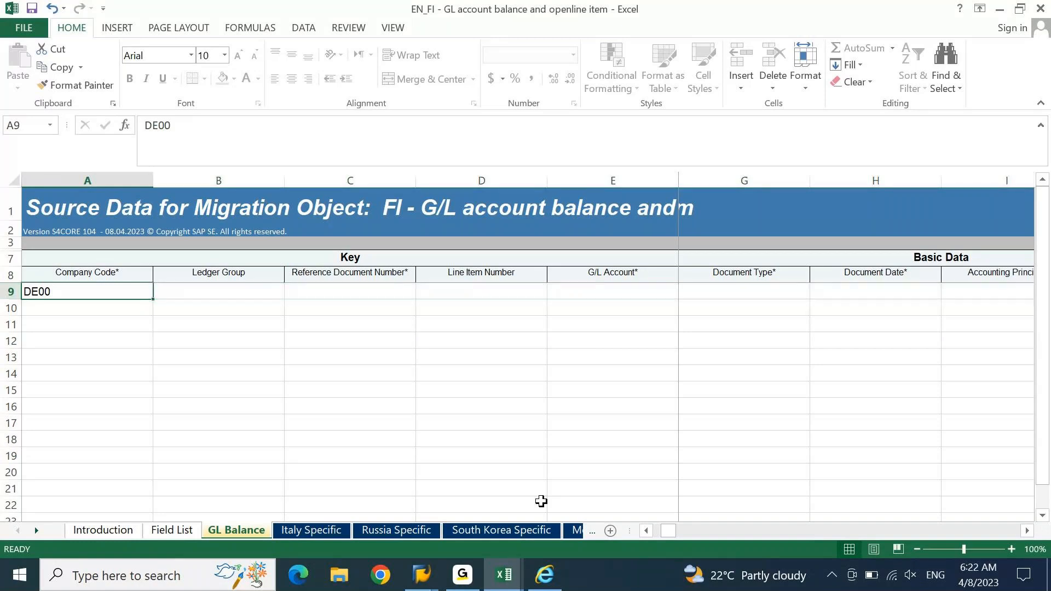
# Step: Switch to the FICO workbook and examine the transactions listed under Legacy Values upload
pyautogui.hotkey('alt', 'Tab')
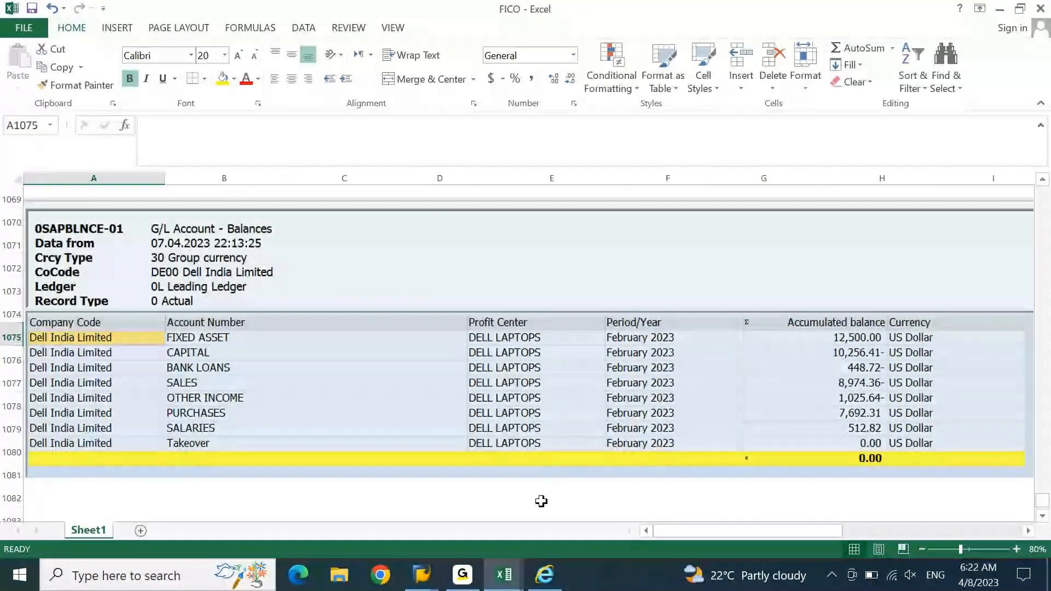
pyautogui.press('pageup')
pyautogui.press('pageup')
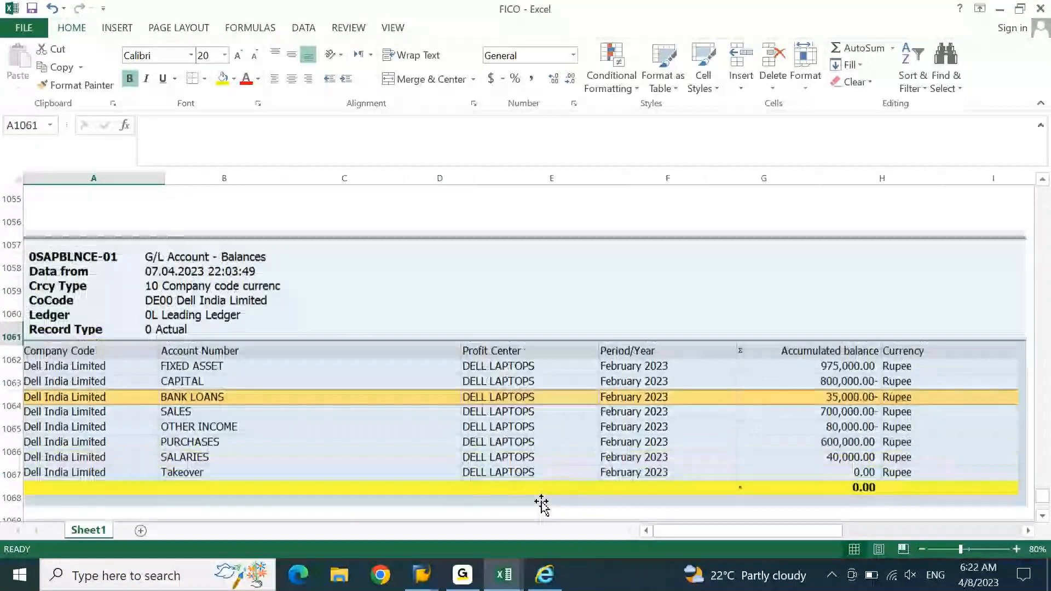
pyautogui.scroll(1, 540, 501)
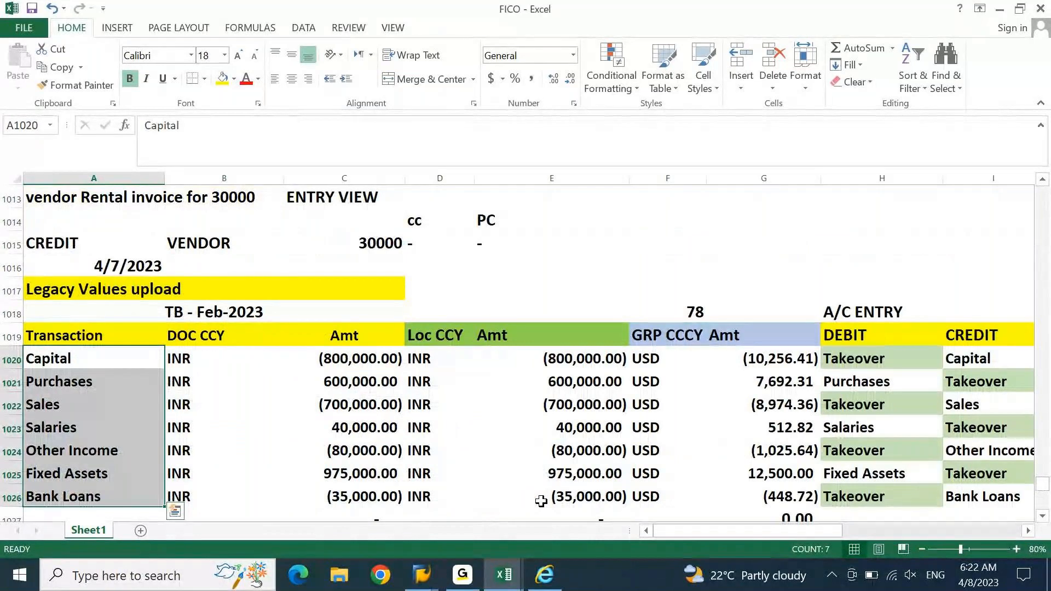
# Step: Return to the GL Balance sheet and copy company code DE00 from A9 down through A15
pyautogui.hotkey('alt', 'Tab')
pyautogui.hotkey('ctrl', 'c')
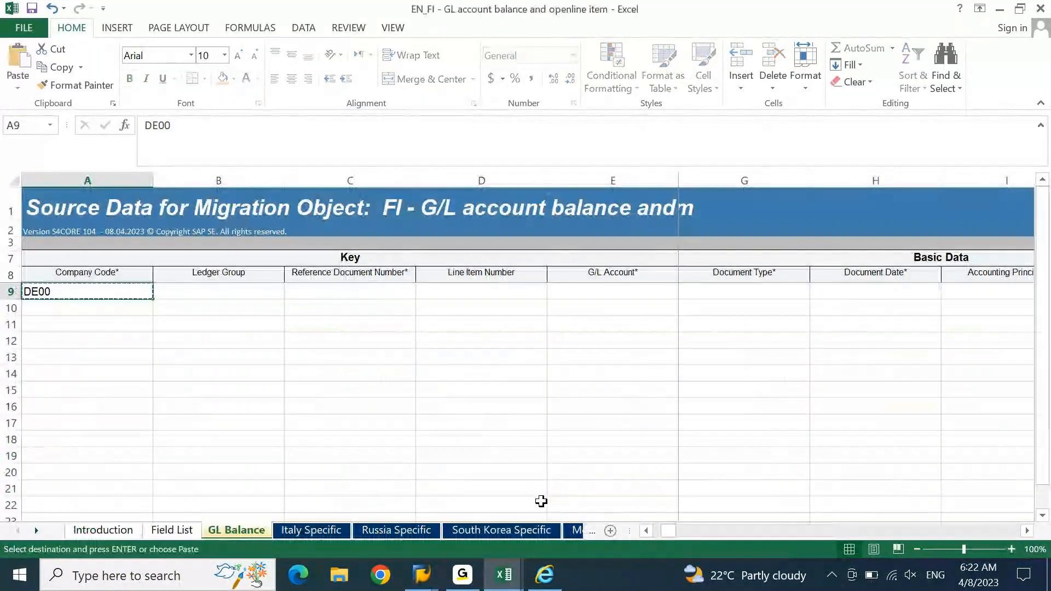
pyautogui.hotkey('shift', 'Down')
pyautogui.hotkey('shift', 'Down')
pyautogui.hotkey('shift', 'Down')
pyautogui.hotkey('shift', 'Down')
pyautogui.hotkey('shift', 'Down')
pyautogui.hotkey('shift', 'Down')
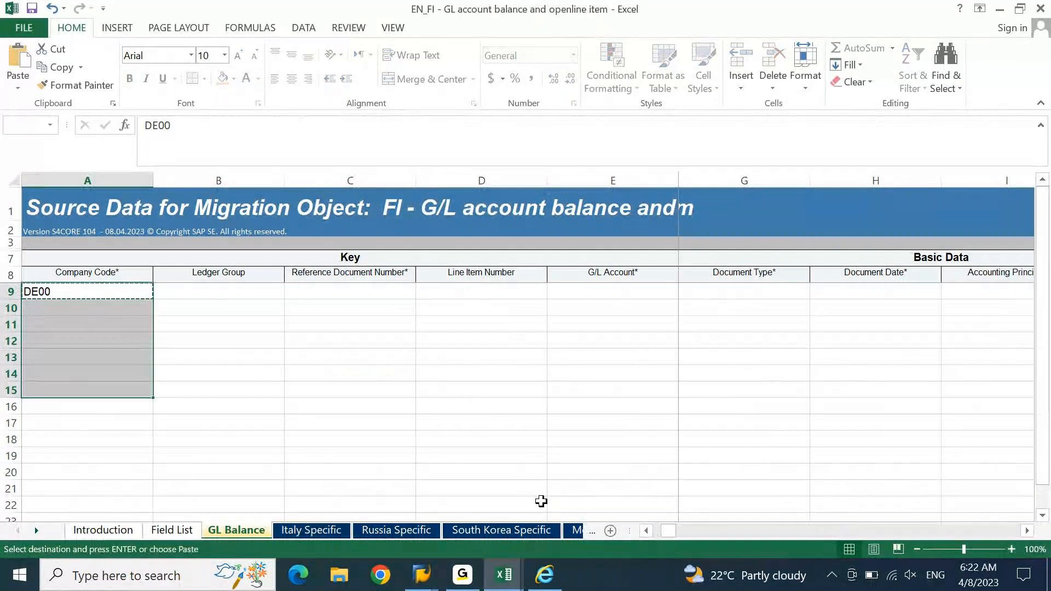
pyautogui.hotkey('ctrl', 'v')
pyautogui.press('Escape')
pyautogui.press('Right')
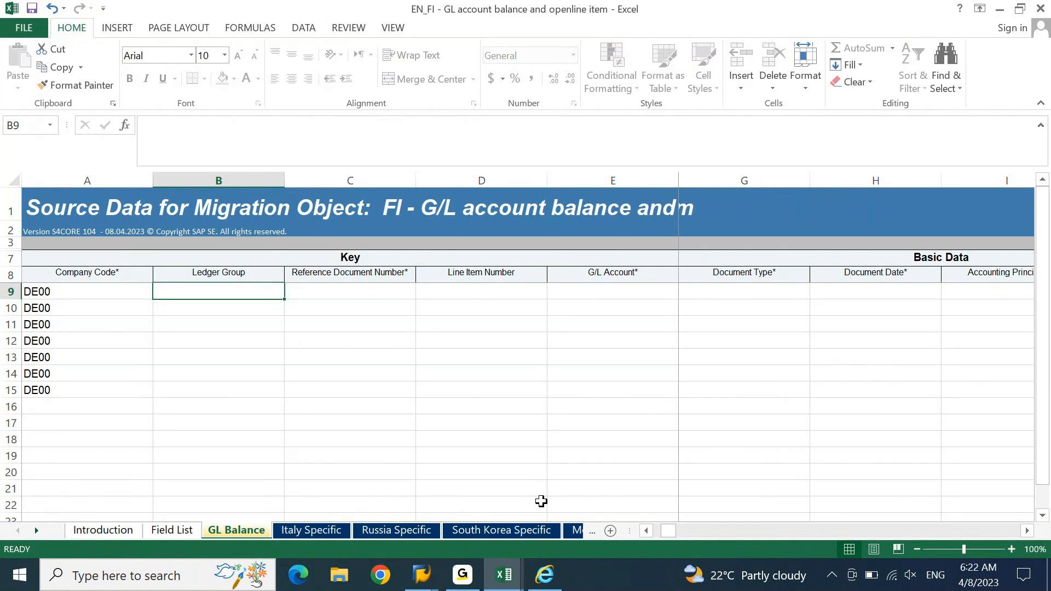
# Step: Review the descriptions of the key column headers and look through the Italy Specific and Russia Specific sheets
pyautogui.press('Up')
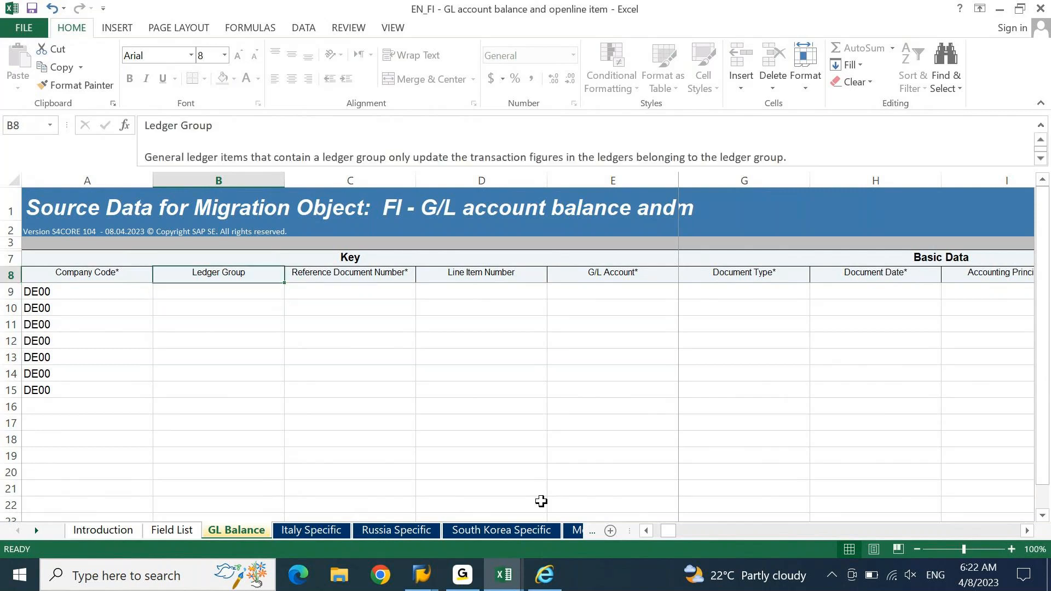
pyautogui.press('Left')
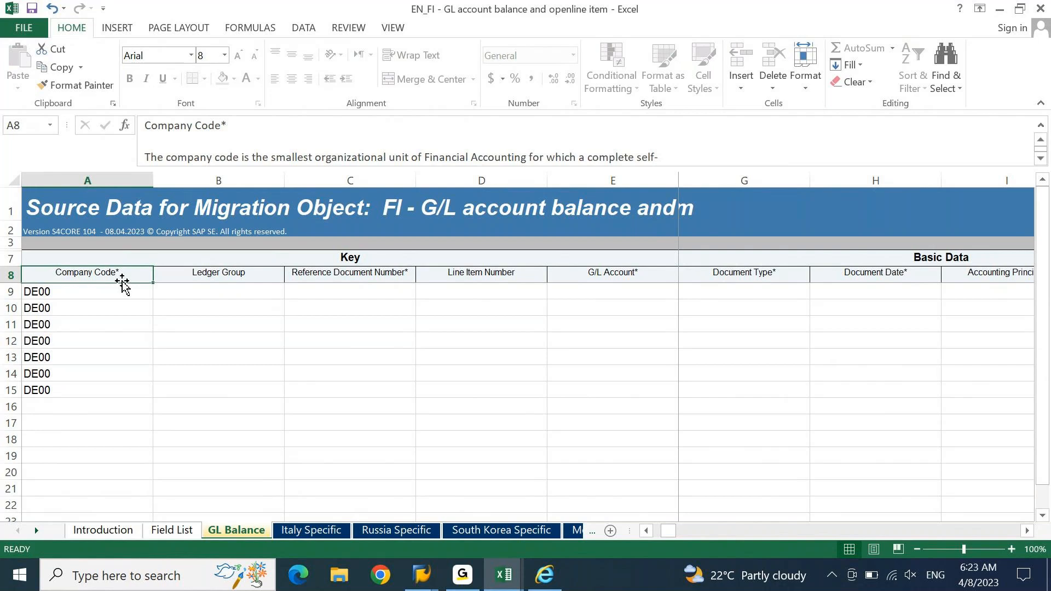
pyautogui.press('Right')
pyautogui.press('Right')
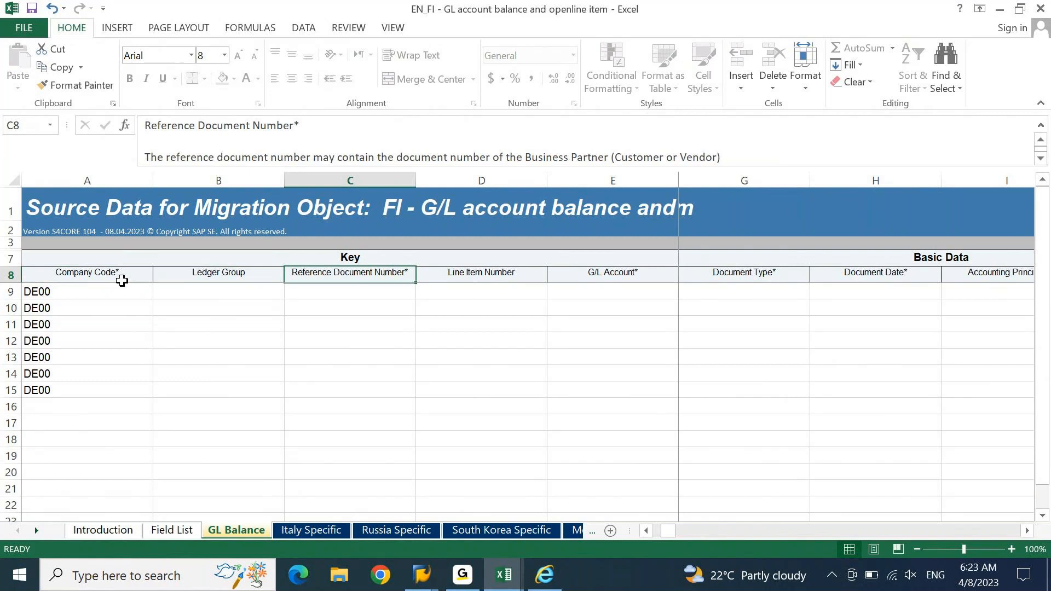
pyautogui.press('Down')
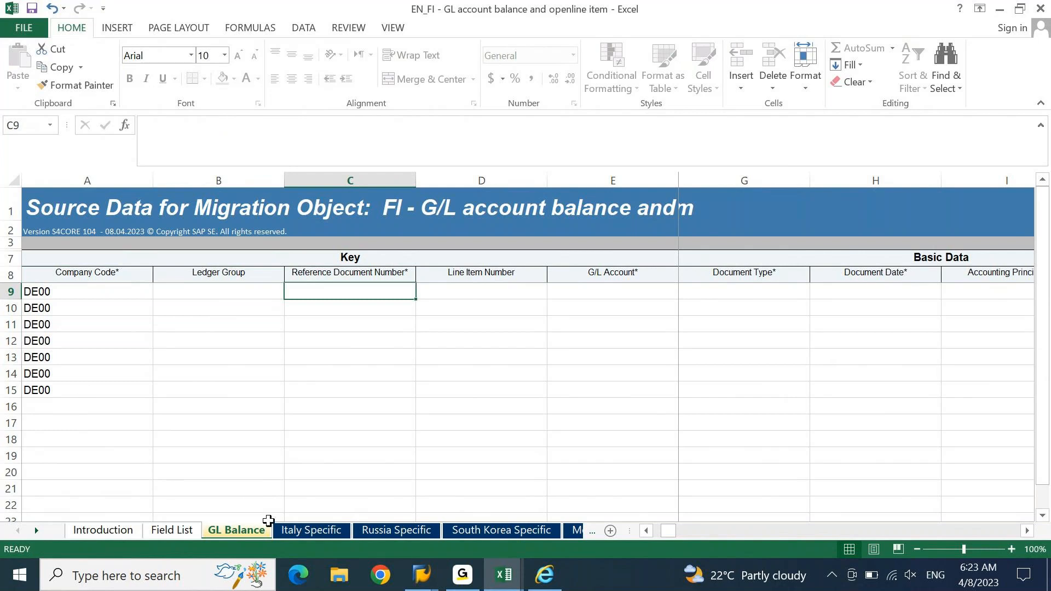
pyautogui.click(287, 530)
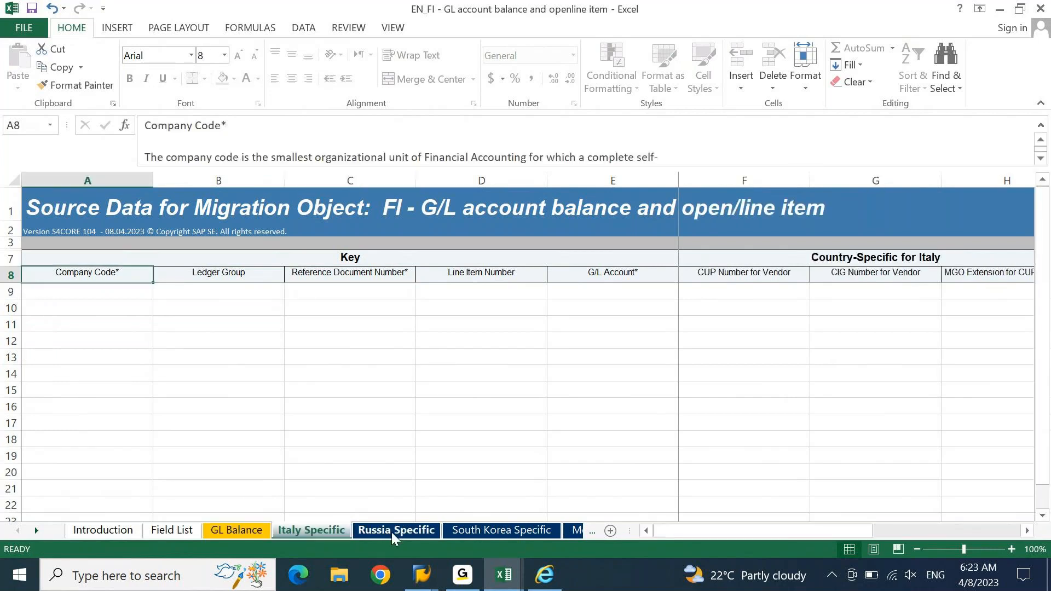
pyautogui.click(392, 531)
pyautogui.click(259, 531)
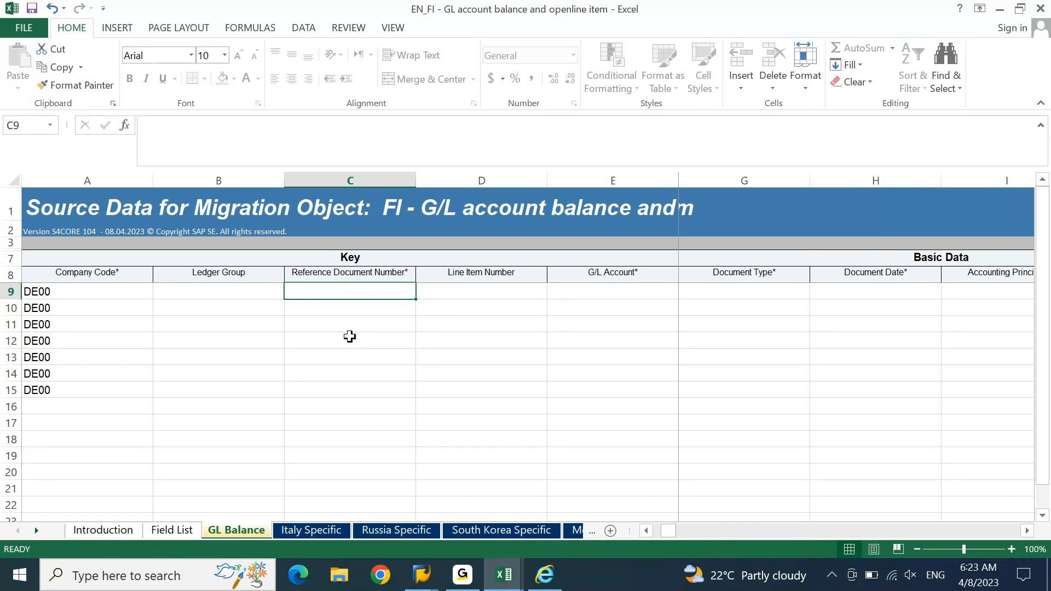
# Step: Enter LTMC1 as the reference document number in cell C9 of the GL Balance sheet
pyautogui.hotkey('shift', 'space')
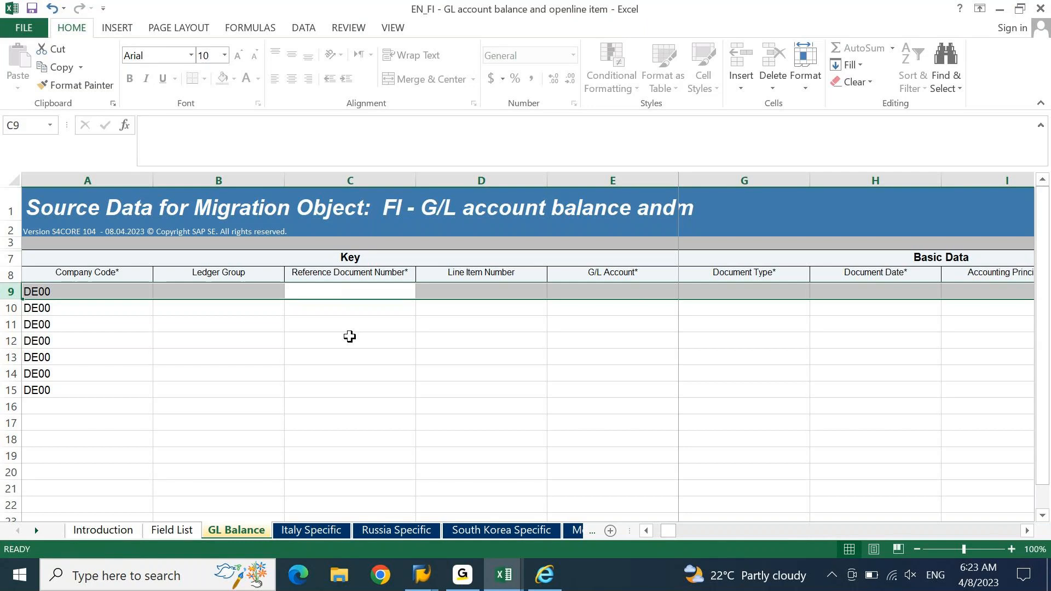
pyautogui.press('Left')
pyautogui.press('Right')
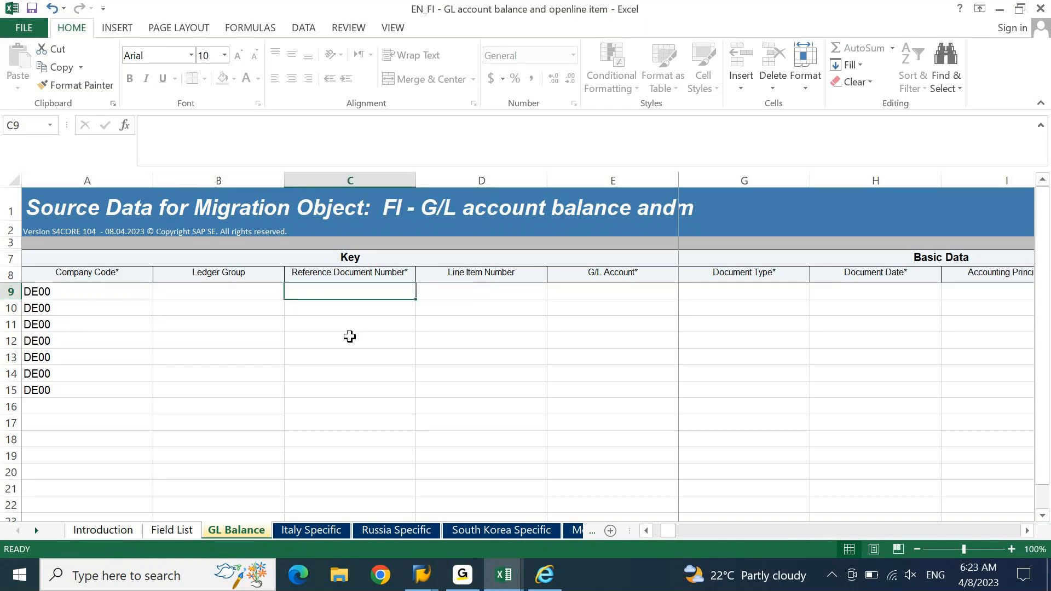
pyautogui.write('LTMC1')
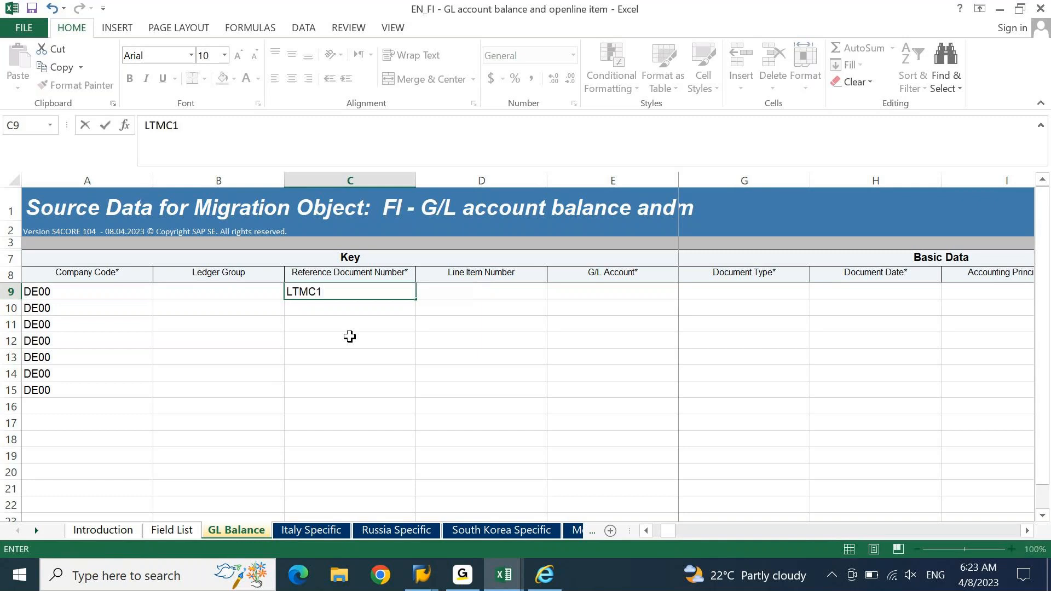
pyautogui.press('Return')
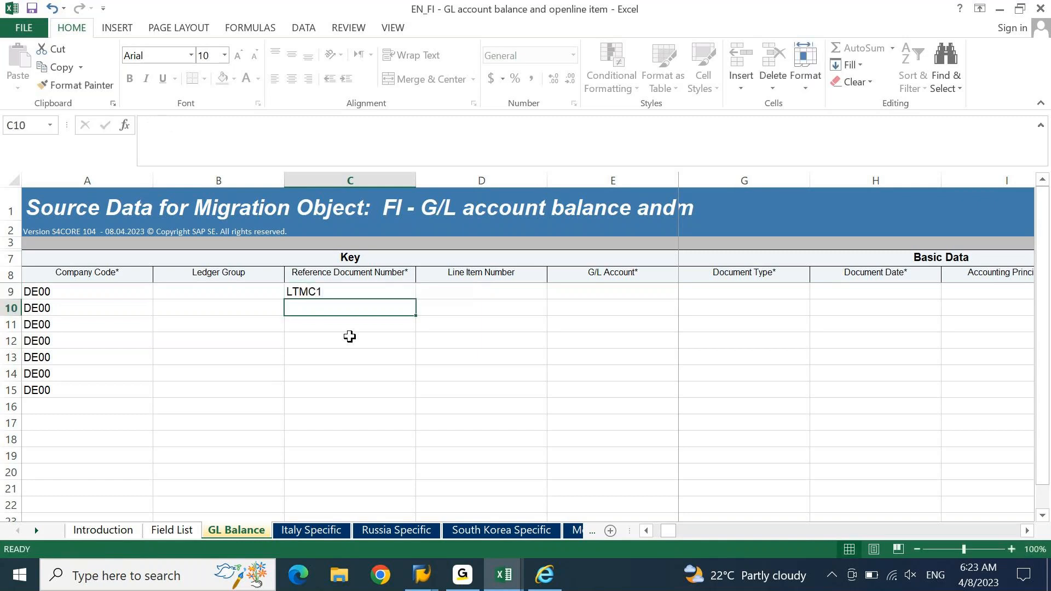
# Step: Replace the reference document number in cell C9 with 1001
pyautogui.press('Up')
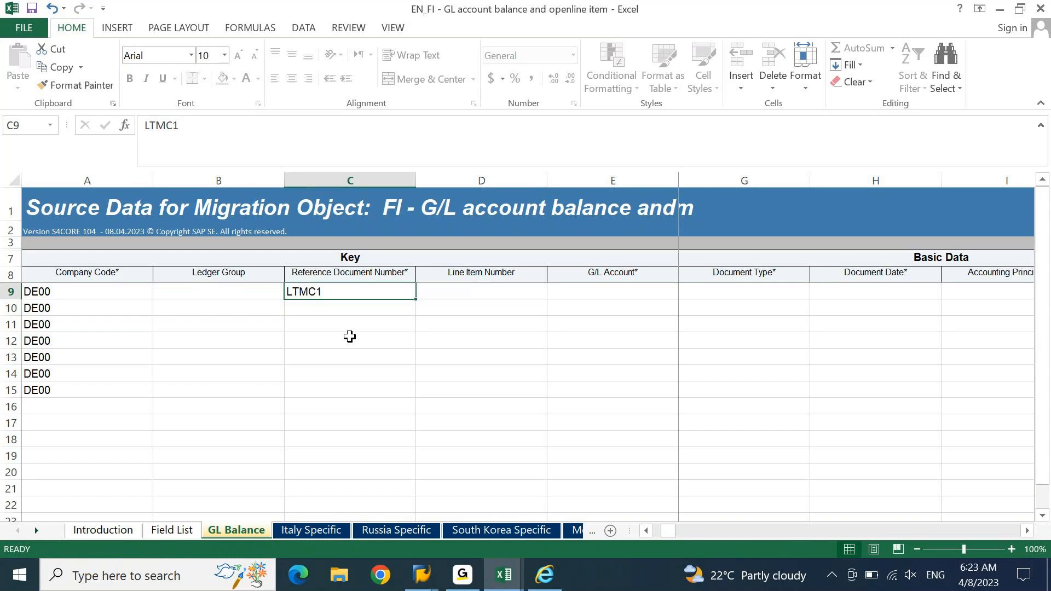
pyautogui.write('100')
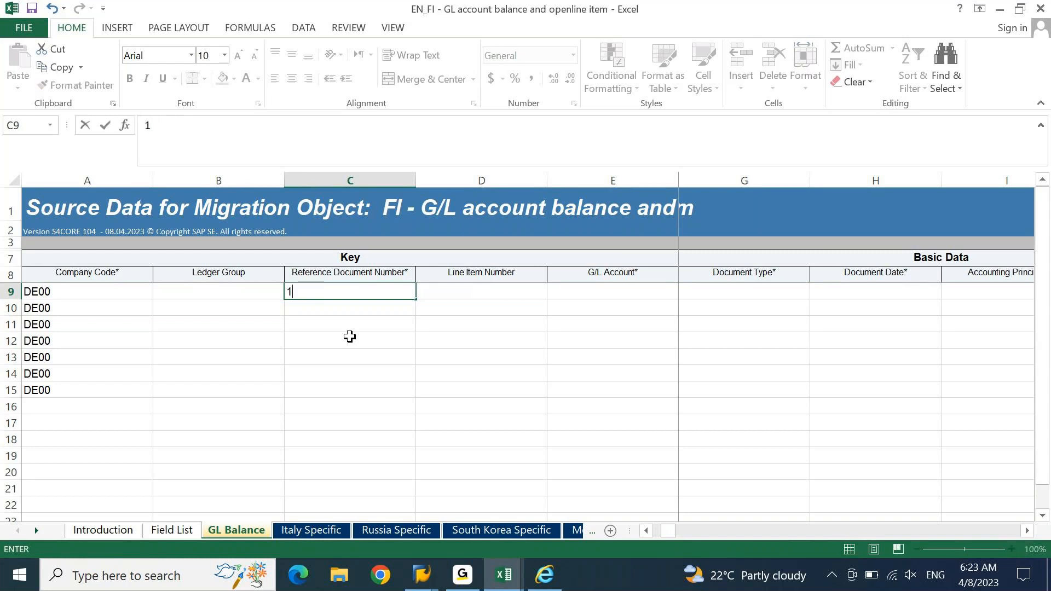
pyautogui.write('1')
pyautogui.press('Return')
pyautogui.press('Up')
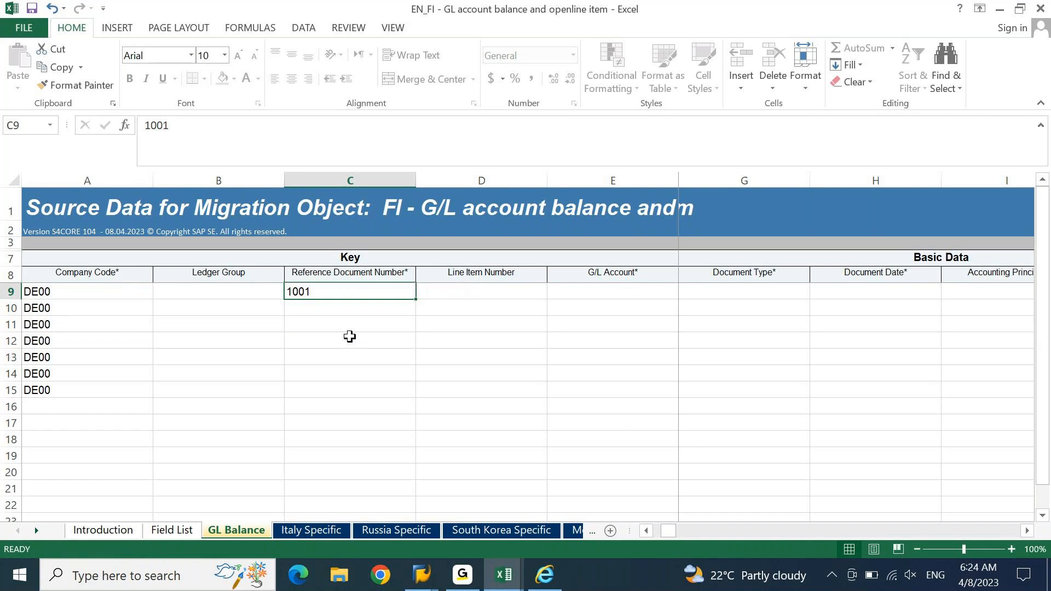
# Step: Enter reference document number 1002 in C10 and extend the series down to 1007 in C15
pyautogui.press('Down')
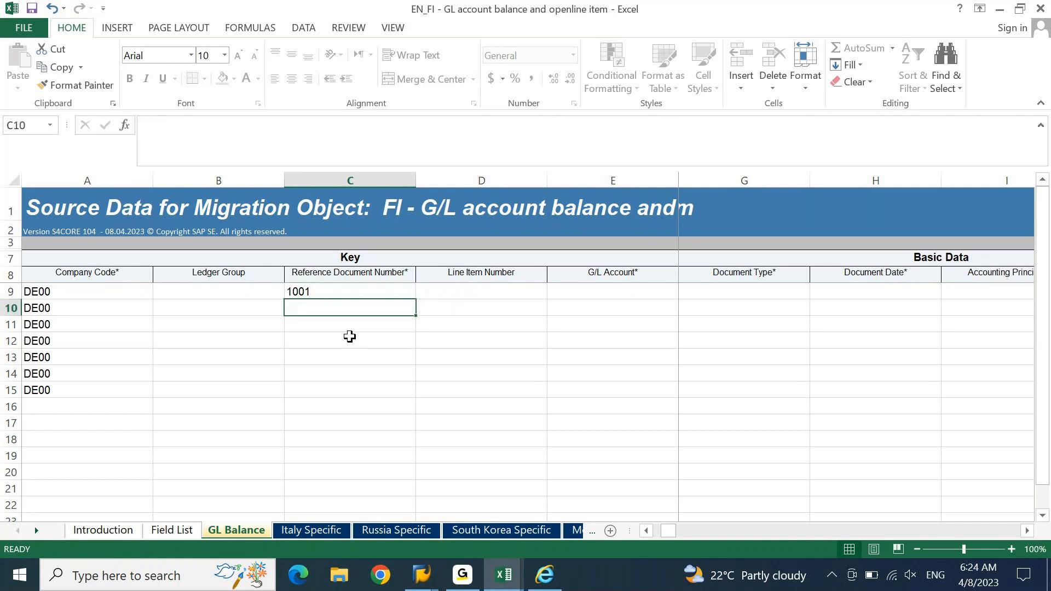
pyautogui.write('1002')
pyautogui.press('Return')
pyautogui.press('Up')
pyautogui.press('Up')
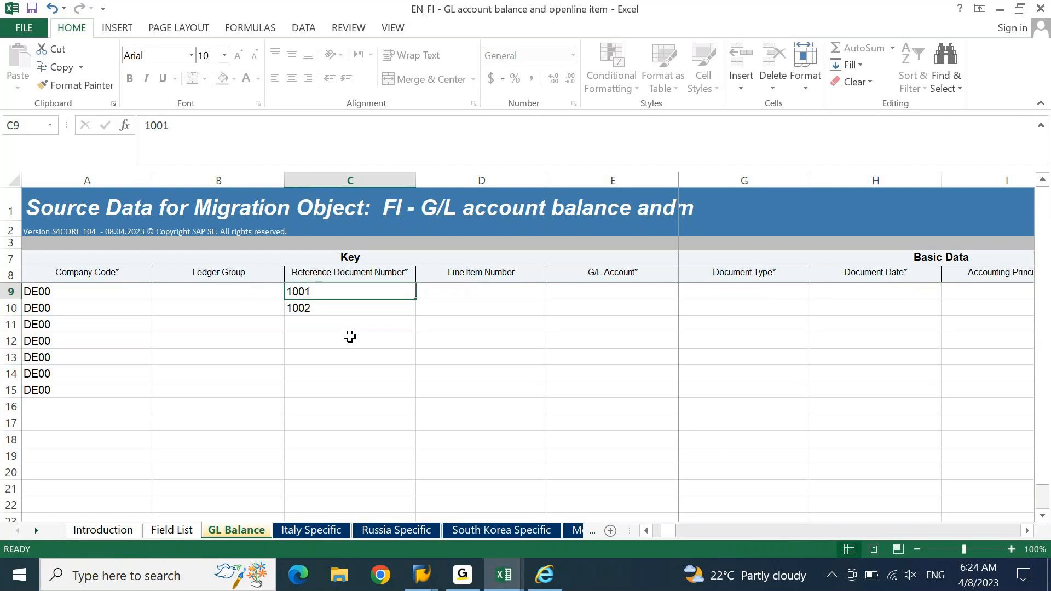
pyautogui.hotkey('shift', 'Down')
pyautogui.moveTo(415, 316); pyautogui.dragTo(398, 400)
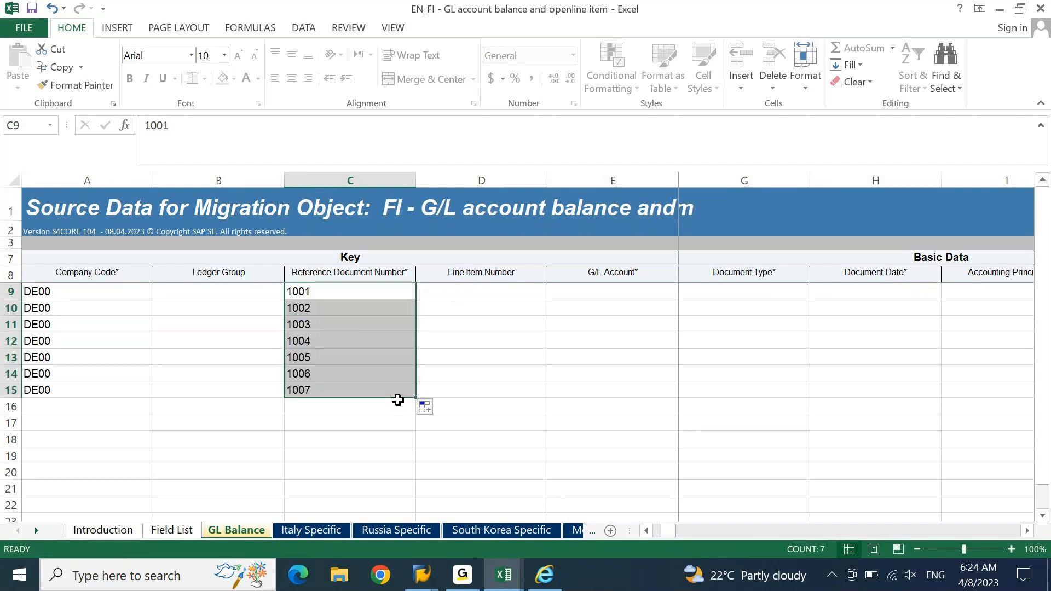
# Step: Review the Line Item Number and G/L Account column headers, and switch to the FICO workbook
pyautogui.press('Up')
pyautogui.press('Right')
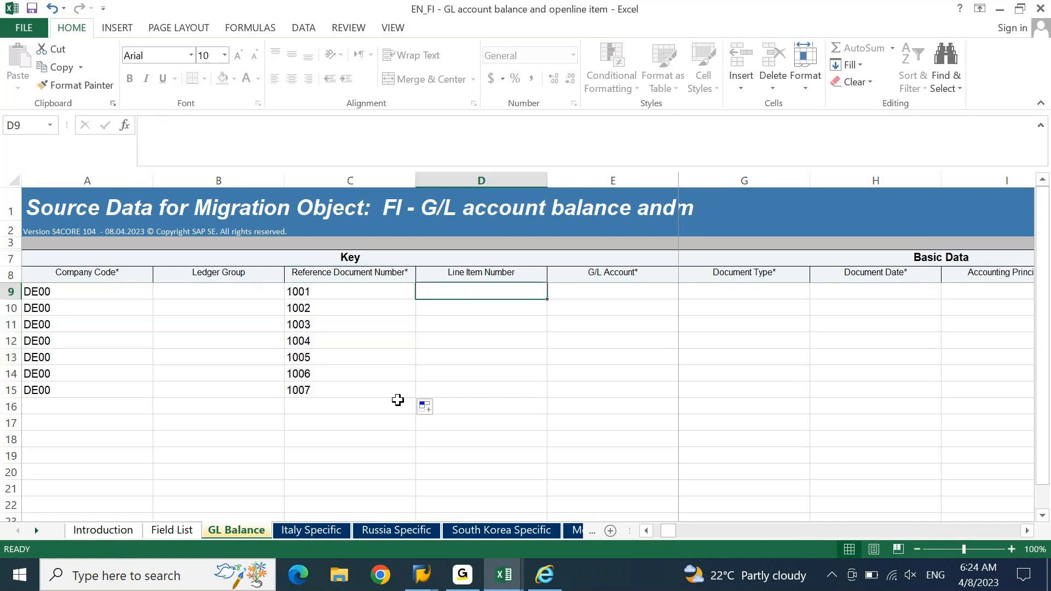
pyautogui.press('Right')
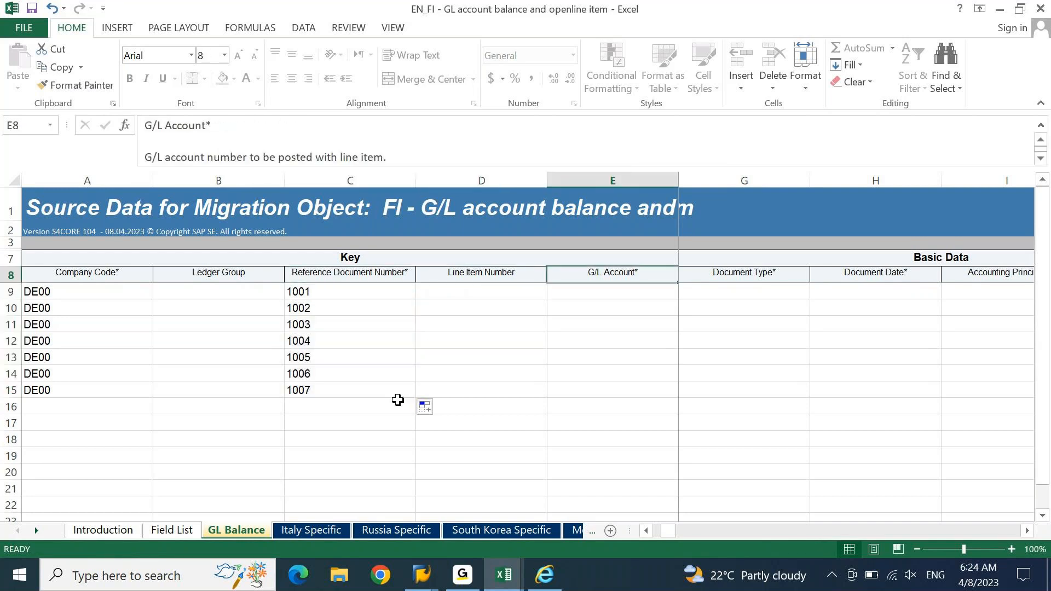
pyautogui.press('Left')
pyautogui.press('Left')
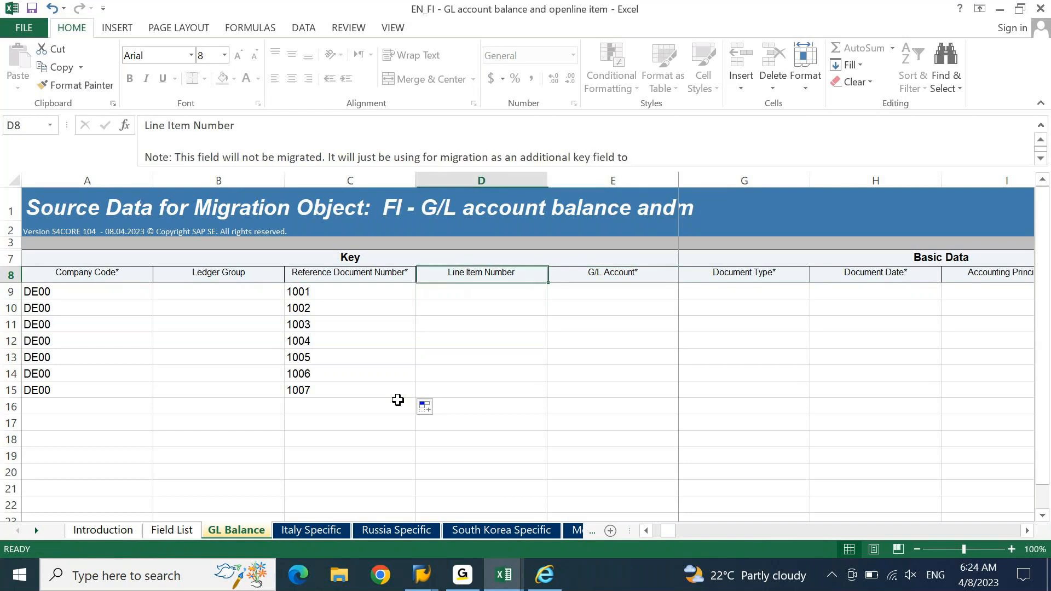
pyautogui.press('Down')
pyautogui.press('Right')
pyautogui.press('Right')
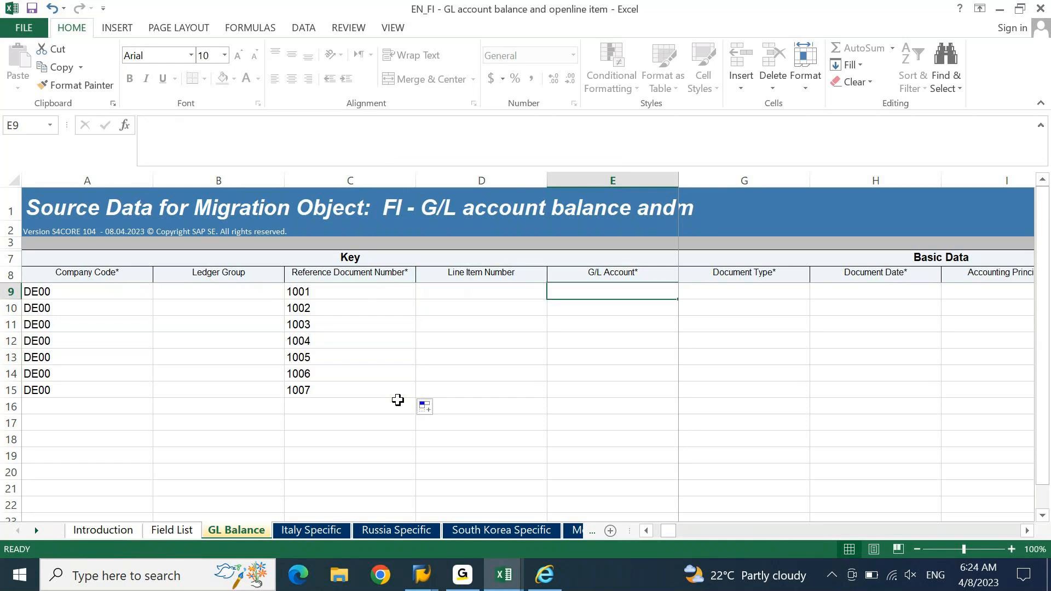
pyautogui.hotkey('alt', 'Tab')
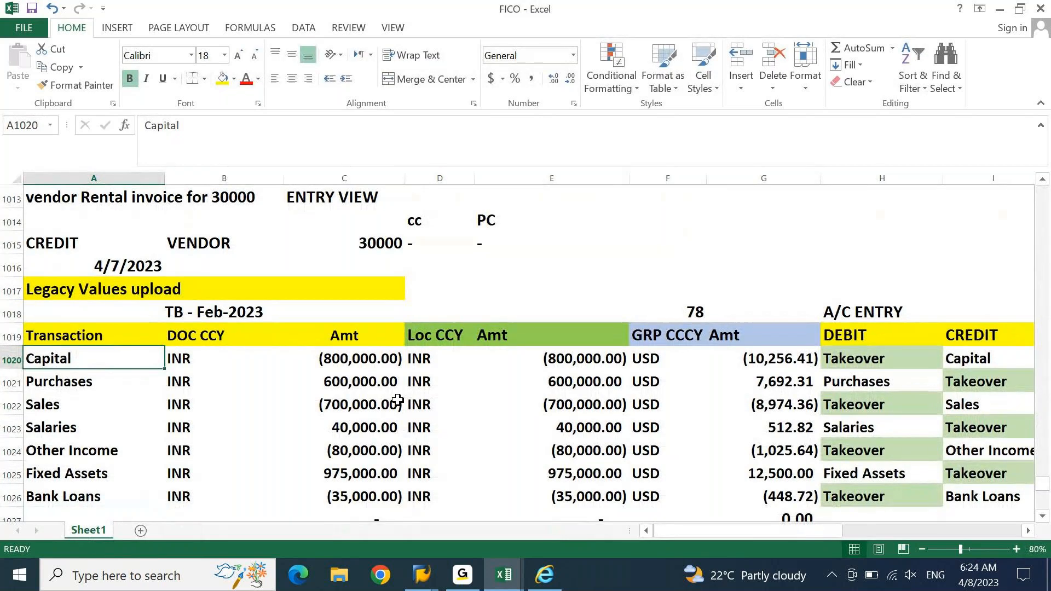
pyautogui.press('Up')
pyautogui.press('Right')
pyautogui.hotkey('ctrl', 'shift', 'Down')
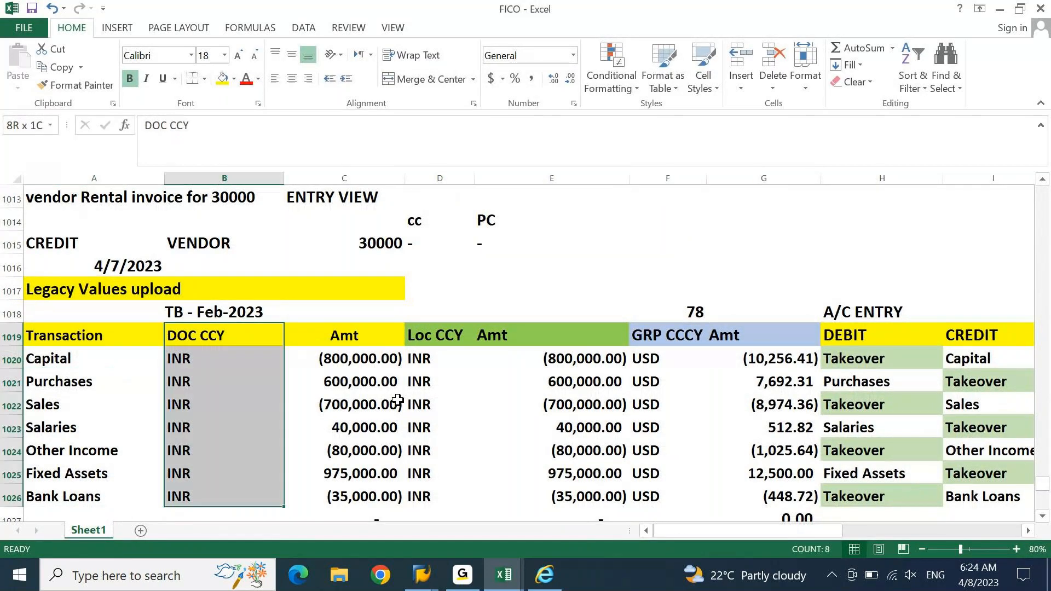
pyautogui.hotkey('ctrl', 'shift', 'Right')
pyautogui.hotkey('ctrl', 'c')
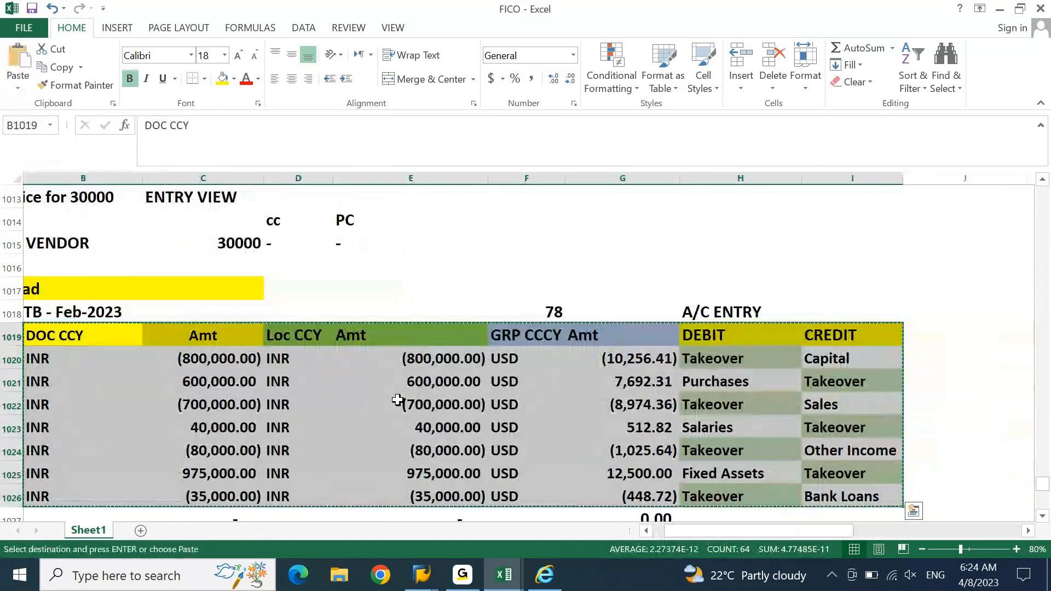
pyautogui.press('Escape')
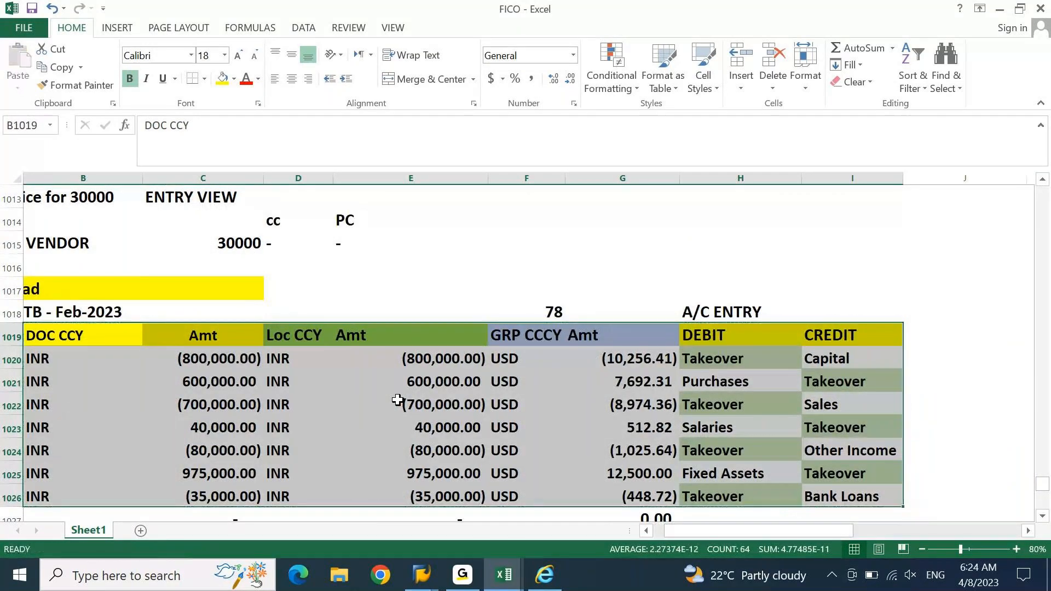
pyautogui.press('Left')
pyautogui.press('Right')
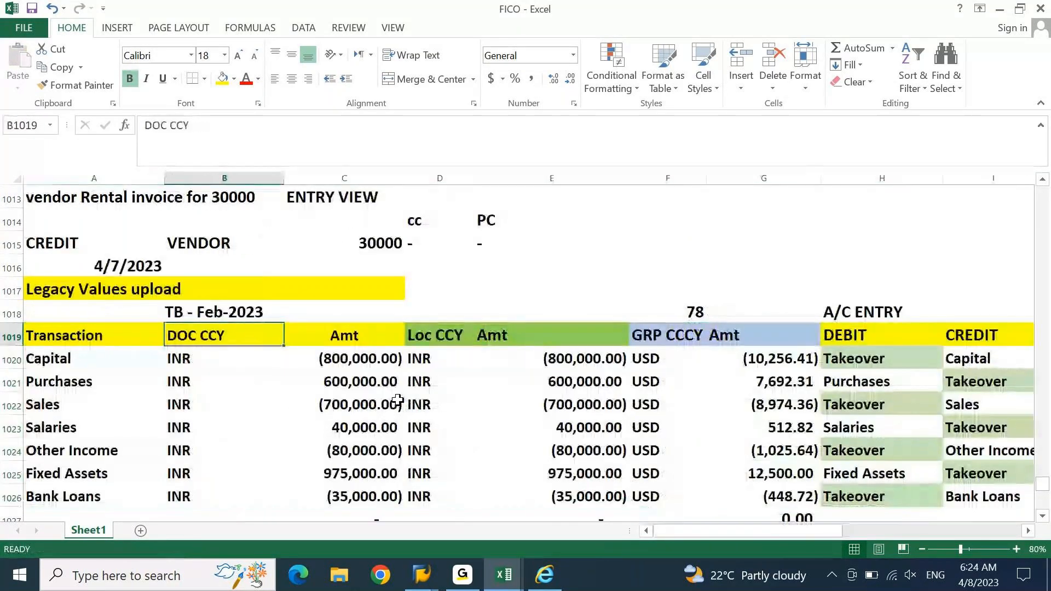
# Step: Copy the Transaction column with its header from A1019:A1026 into column J, beside the CREDIT column
pyautogui.press('Left')
pyautogui.press('Down')
pyautogui.hotkey('ctrl', 'shift', 'Down')
pyautogui.hotkey('ctrl', 'c')
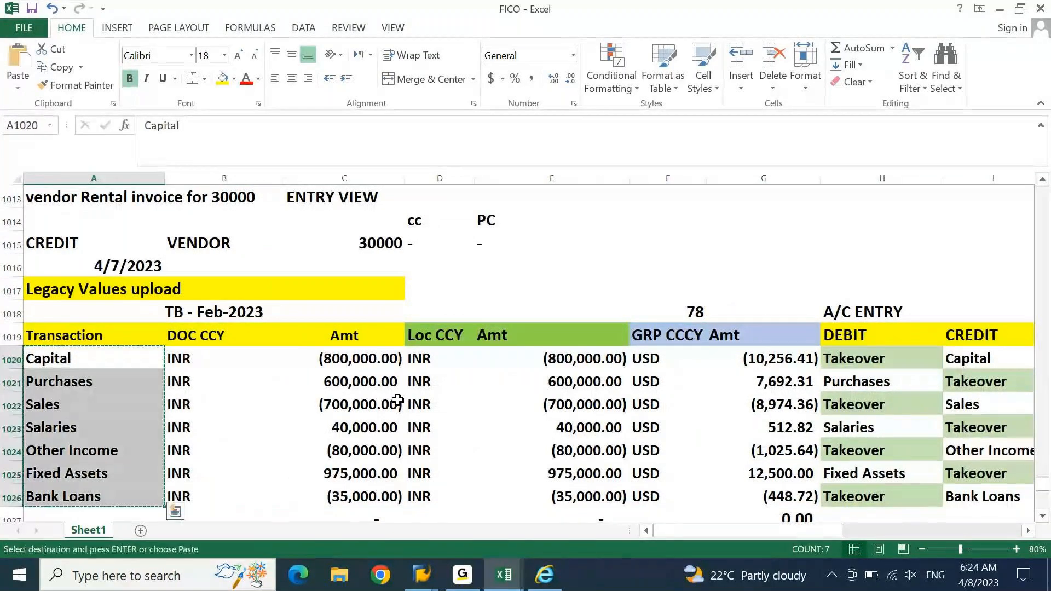
pyautogui.press('Up')
pyautogui.hotkey('ctrl', 'shift', 'Down')
pyautogui.hotkey('ctrl', 'c')
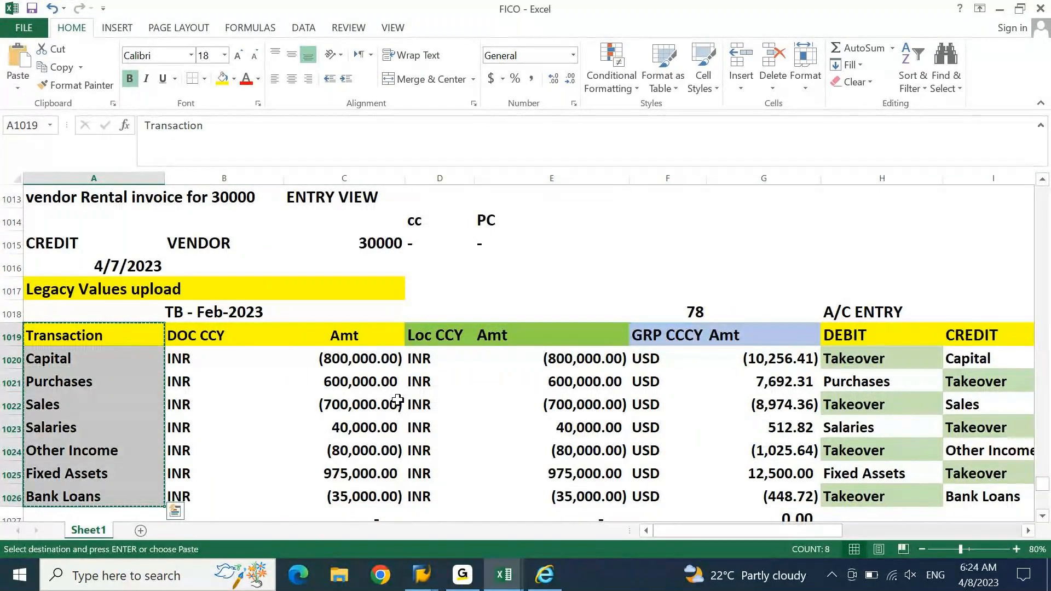
pyautogui.press('Right')
pyautogui.hotkey('ctrl', 'Right')
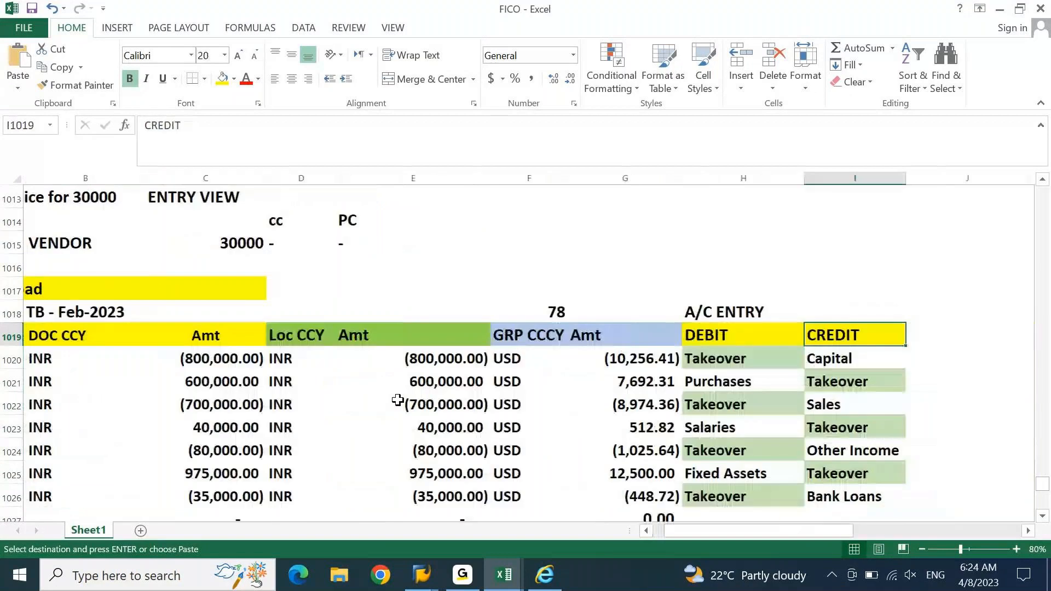
pyautogui.press('Right')
pyautogui.hotkey('ctrl', 'v')
# Step: Add the header GL in cell K1019, beside the copied Transaction column
pyautogui.press('Right')
pyautogui.write('gl')
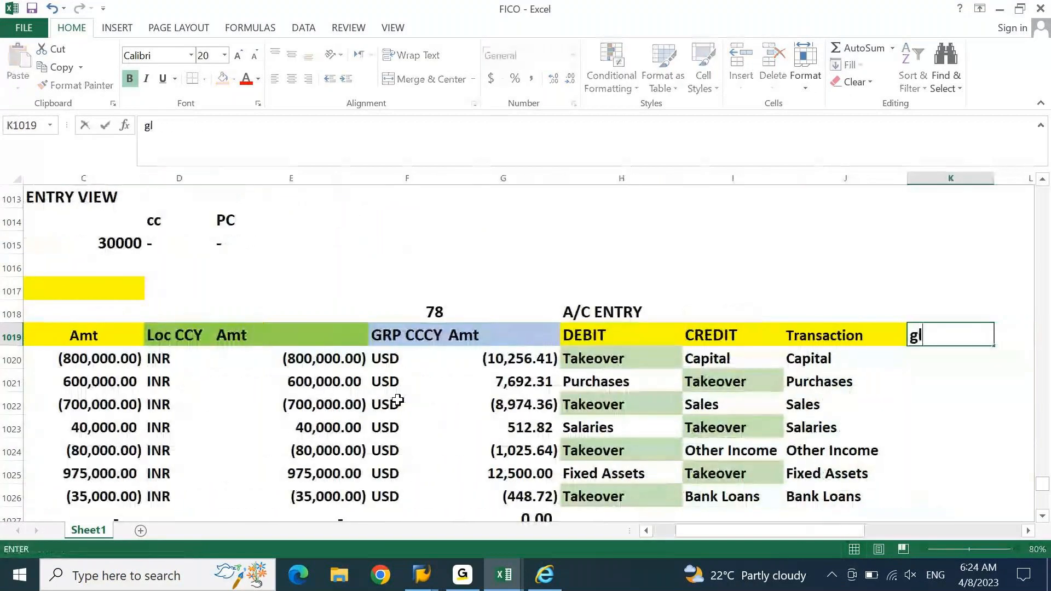
pyautogui.press('BackSpace')
pyautogui.press('BackSpace')
pyautogui.write('GL')
pyautogui.press('Return')
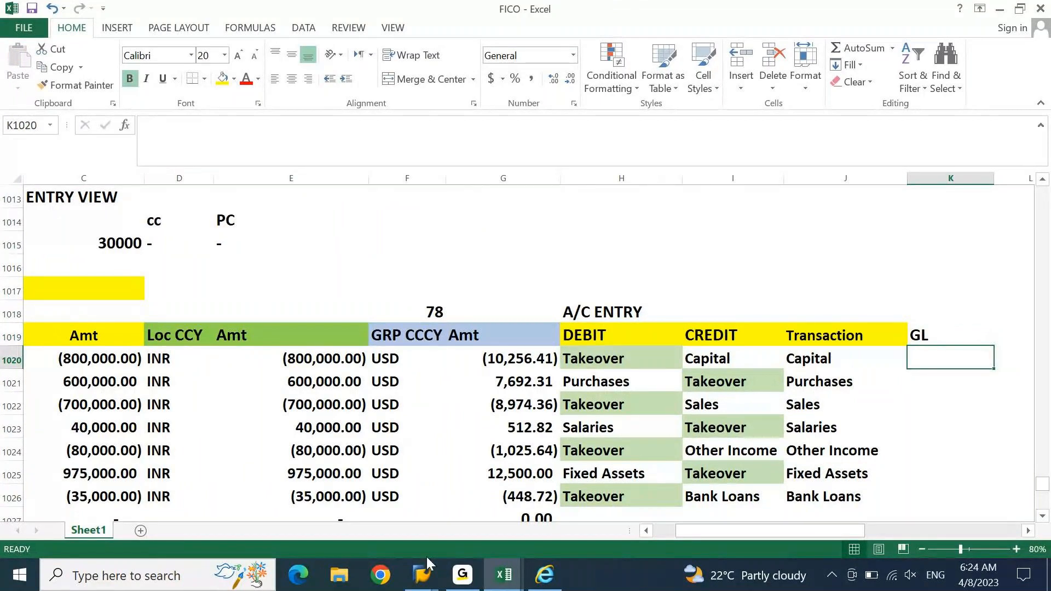
# Step: Switch to SAP and run transaction SE16N
pyautogui.moveTo(426, 564)
pyautogui.click(437, 532)
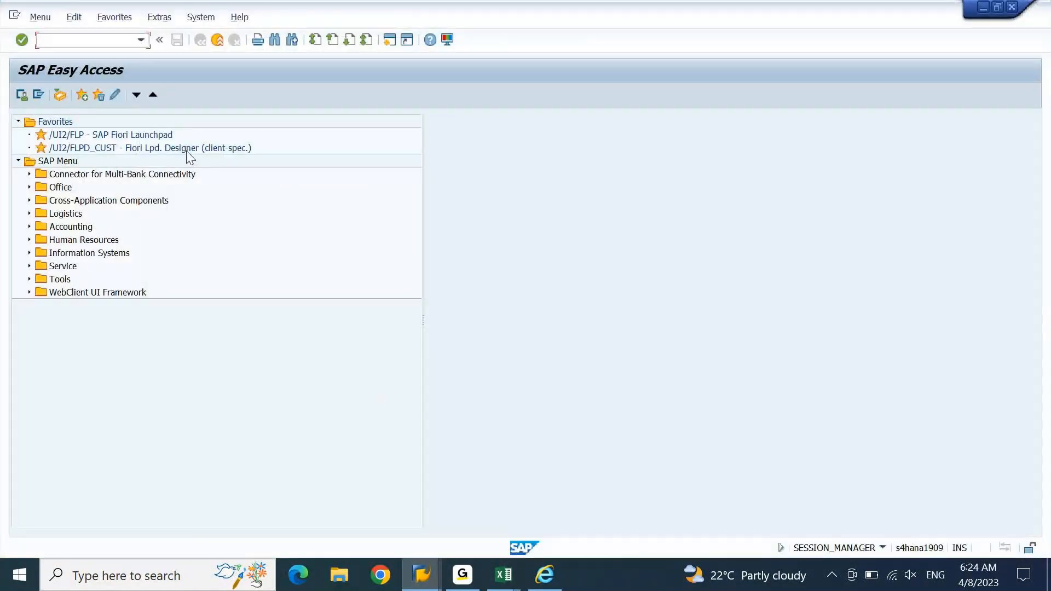
pyautogui.write('H')
pyautogui.press('BackSpace')
pyautogui.write('SE16N')
pyautogui.press('BackSpace')
pyautogui.write('N')
pyautogui.press('Return')
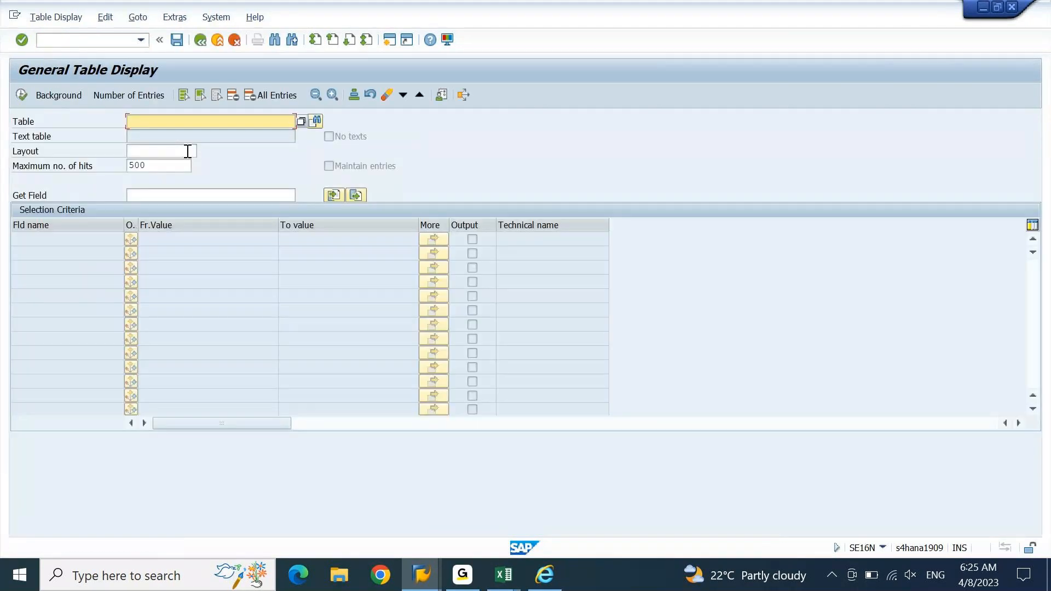
# Step: Display the entries of table SKA1 for chart of accounts DE00
pyautogui.write('SKA1')
pyautogui.press('Return')
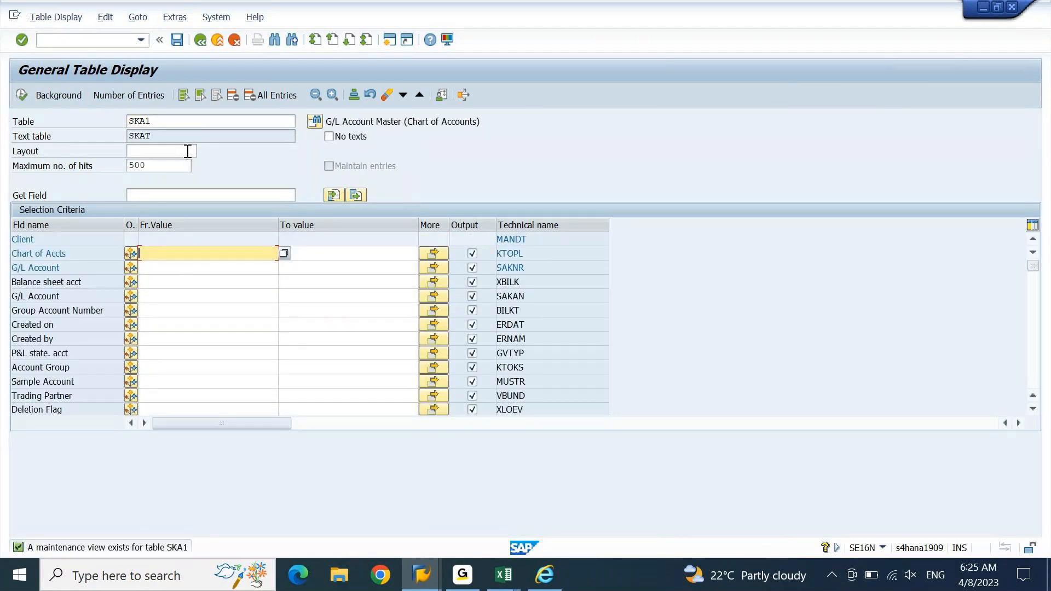
pyautogui.write('DE00')
pyautogui.press('Return')
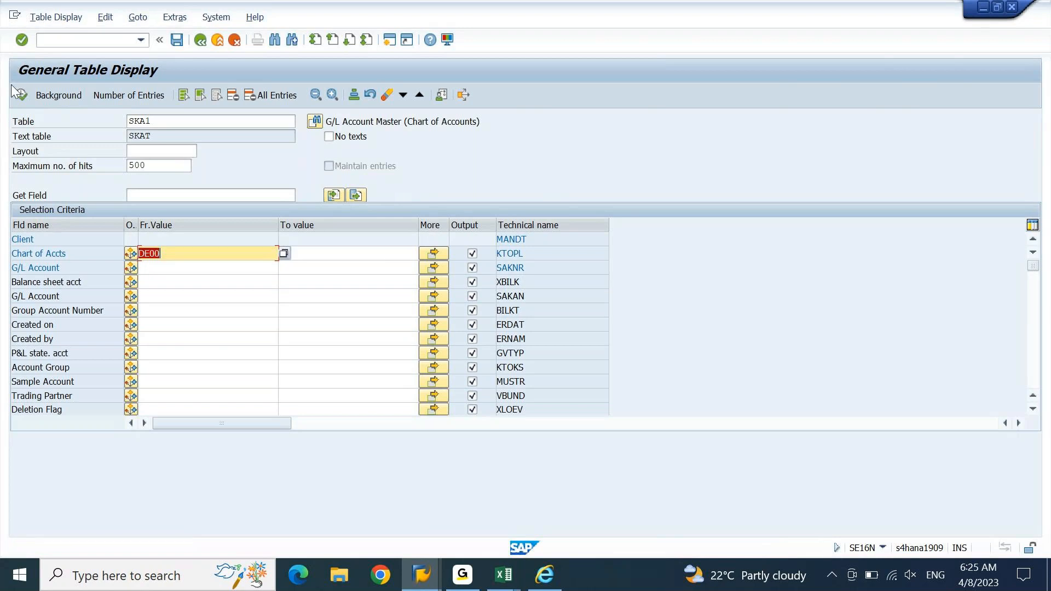
pyautogui.click(21, 95)
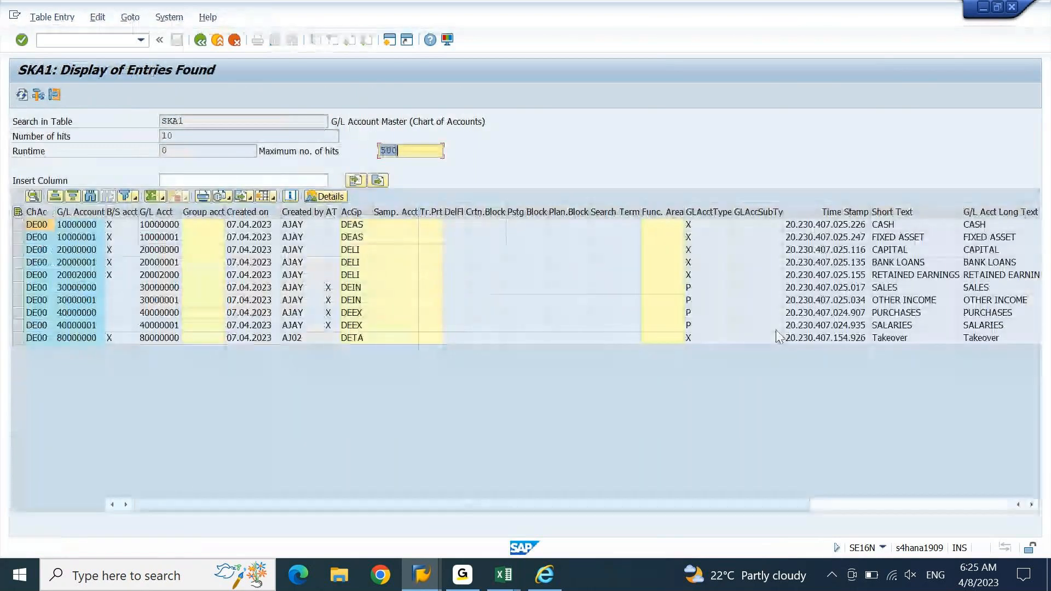
# Step: Move the first Short Text column directly after the G/L Account column in the SKA1 results
pyautogui.click(909, 214)
pyautogui.moveTo(911, 219); pyautogui.dragTo(107, 219)
pyautogui.click(224, 241)
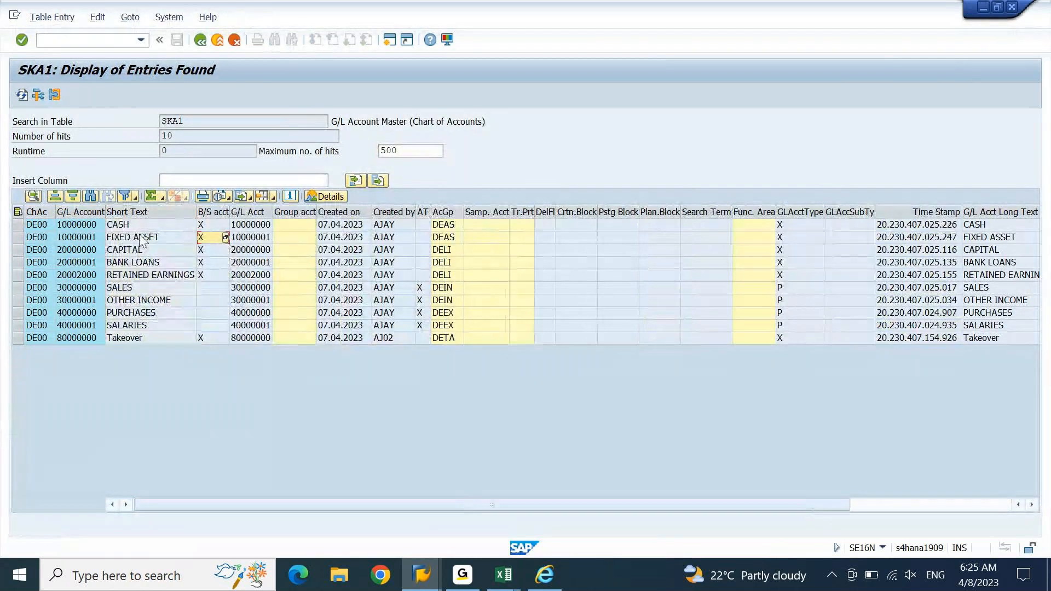
# Step: Copy all G/L accounts with their short texts from the SKA1 results into the FICO workbook, starting at M1020
pyautogui.hotkey('alt', 'Tab')
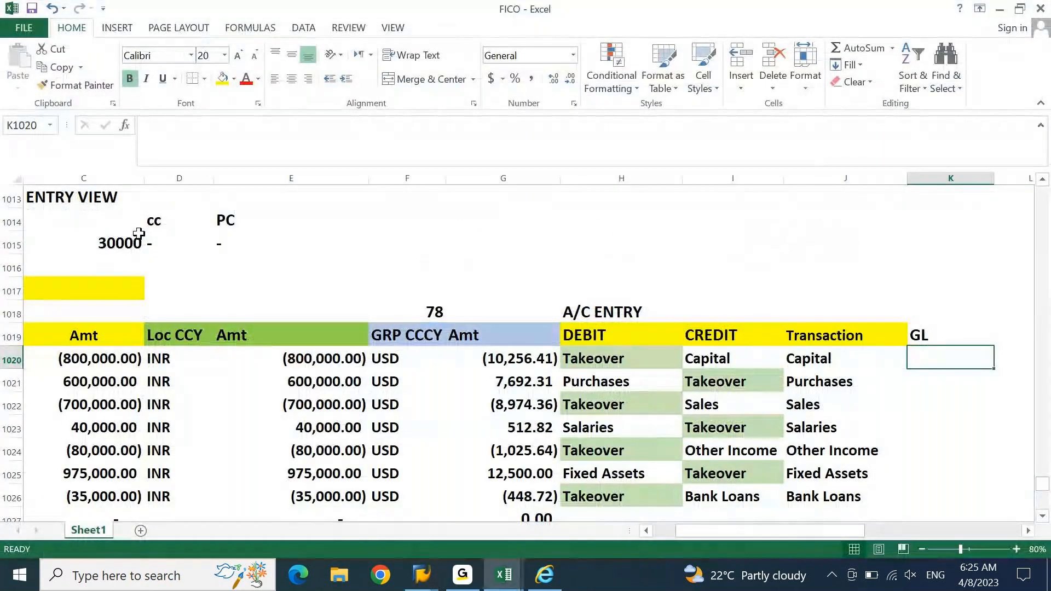
pyautogui.hotkey('alt', 'Tab')
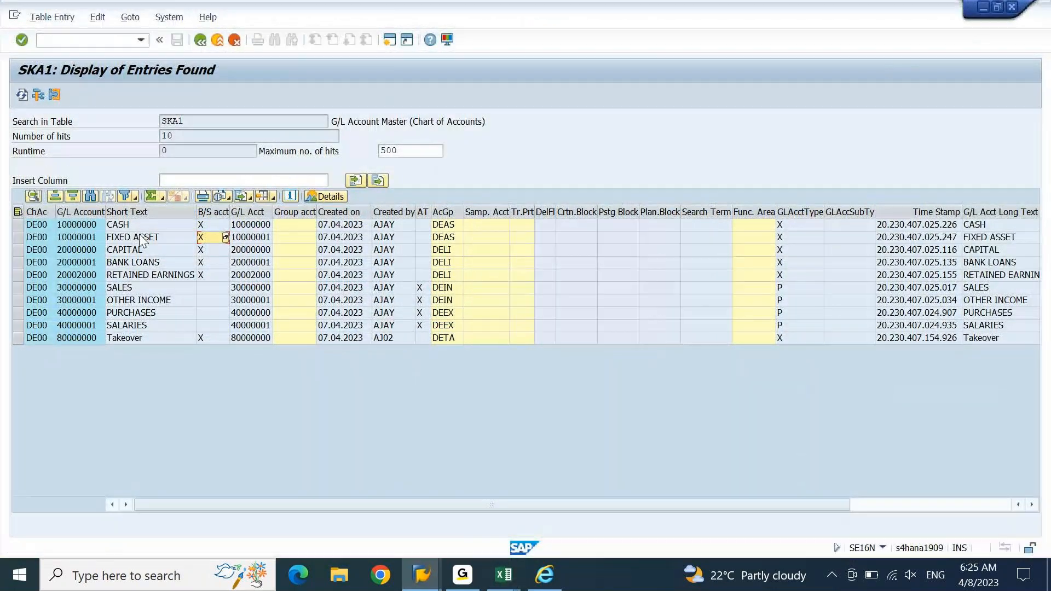
pyautogui.click(140, 253)
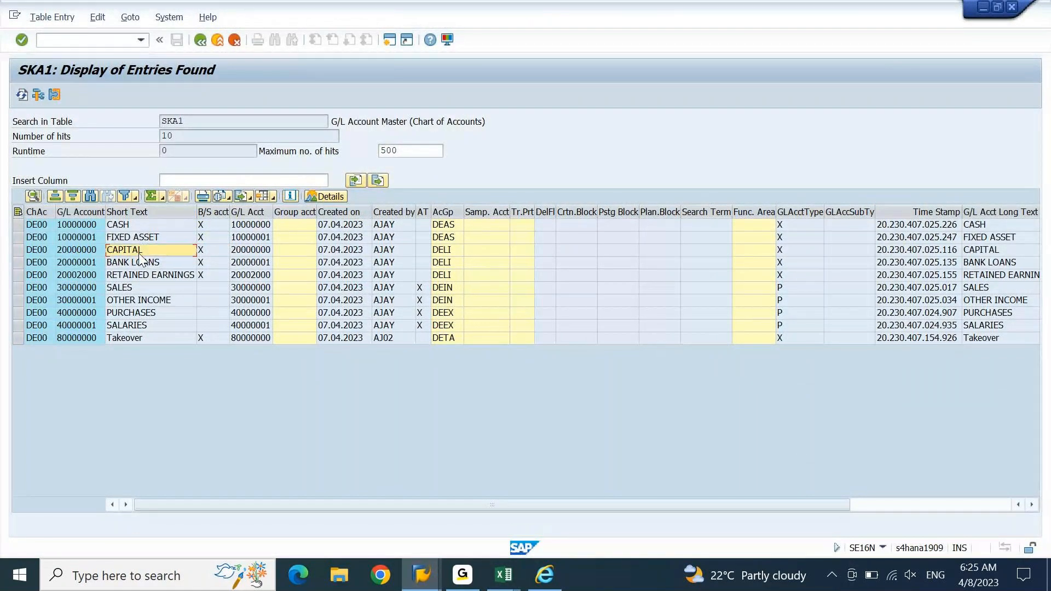
pyautogui.press('Left')
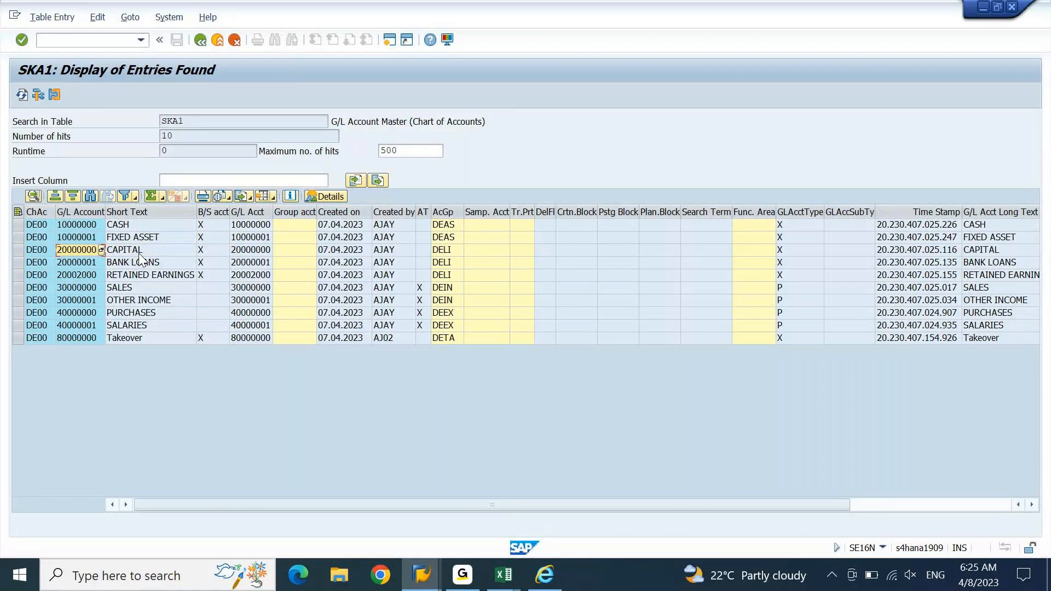
pyautogui.moveTo(141, 258); pyautogui.dragTo(86, 229)
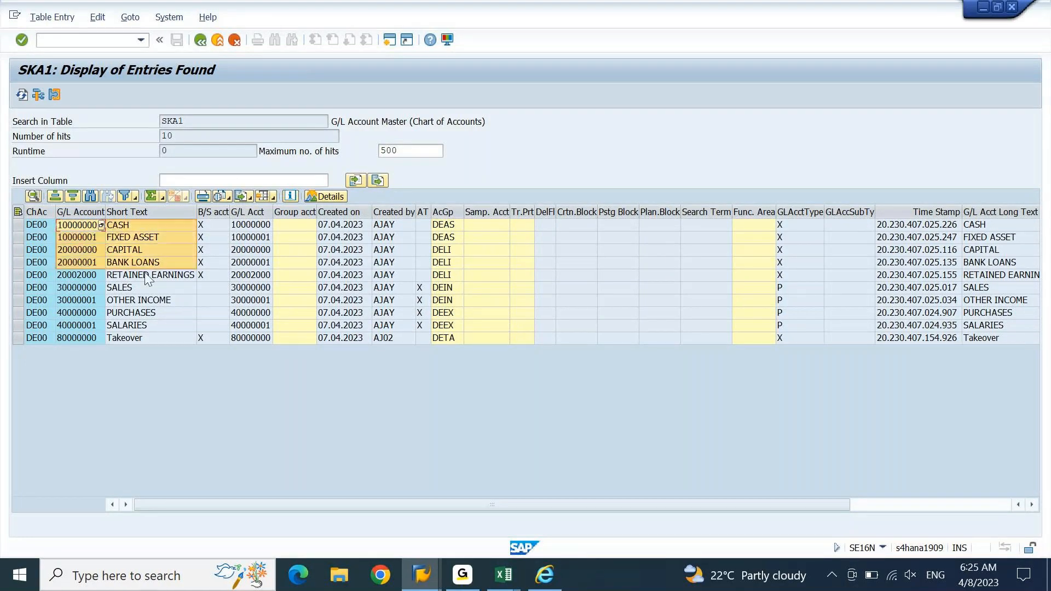
pyautogui.moveTo(146, 275); pyautogui.dragTo(139, 339)
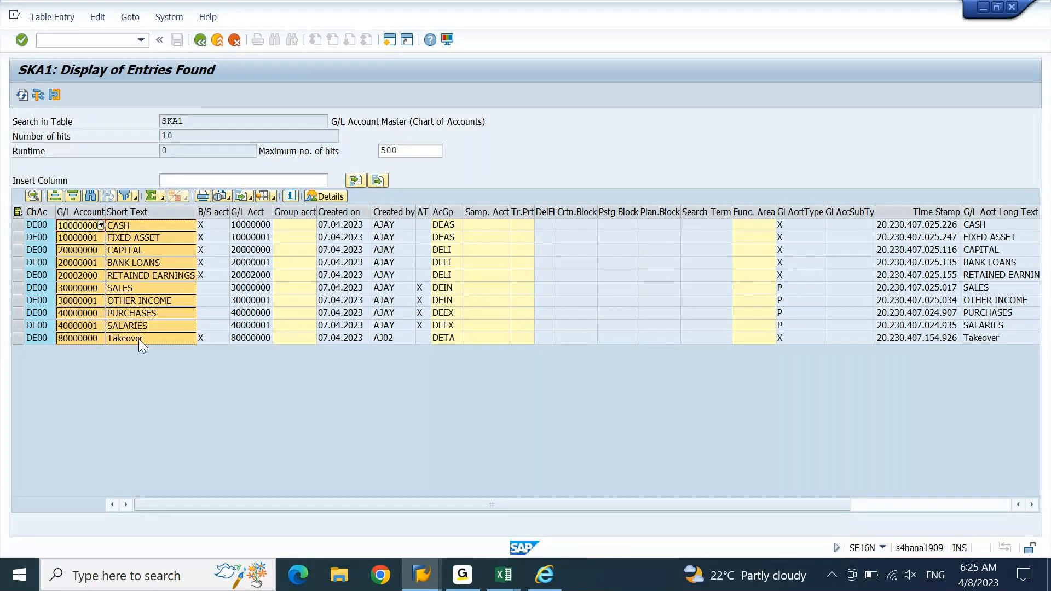
pyautogui.hotkey('alt', 'Tab')
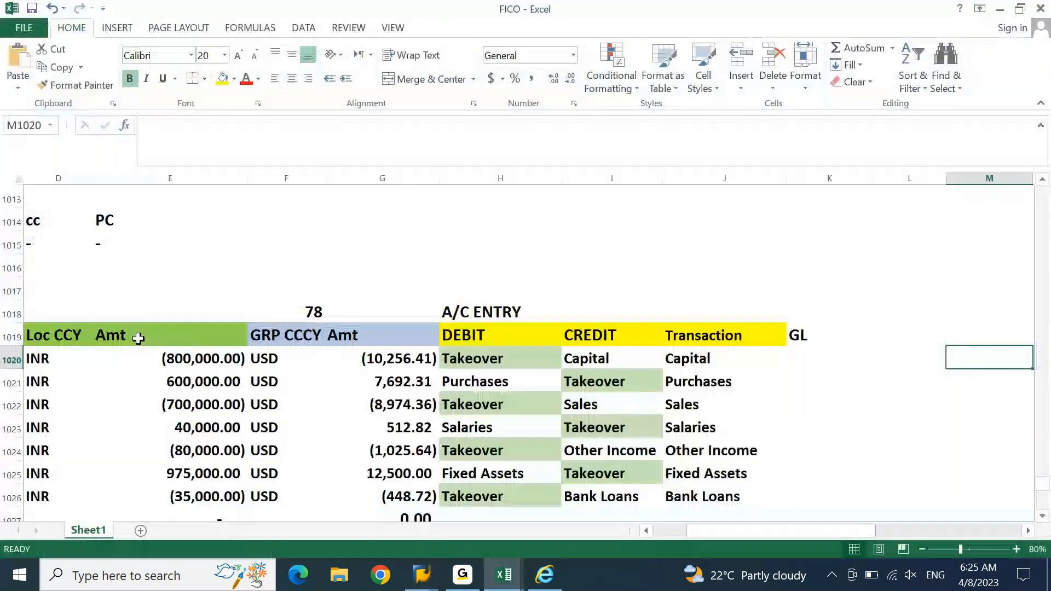
pyautogui.hotkey('ctrl', 'v')
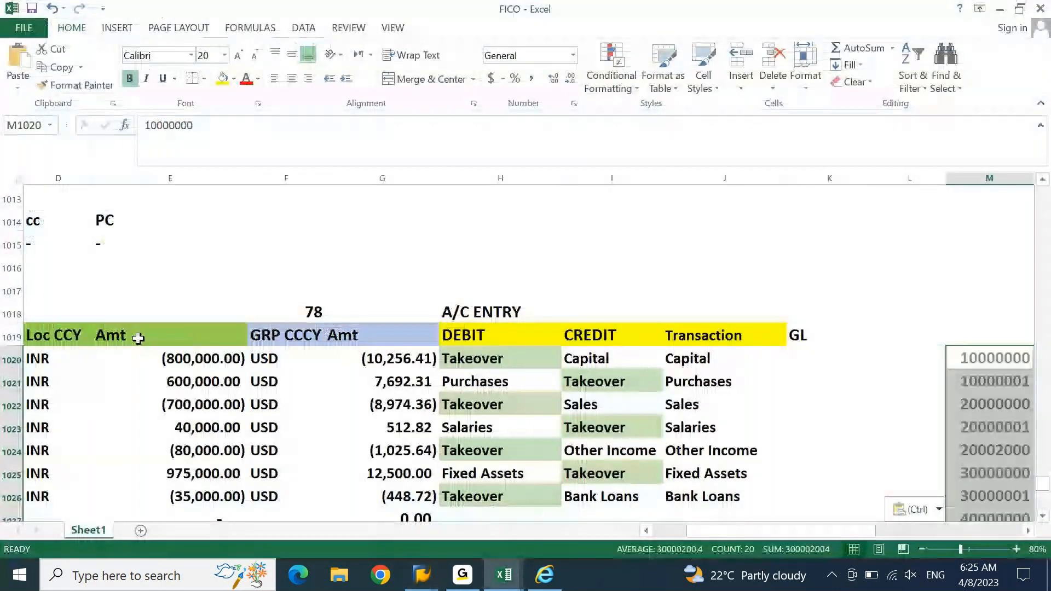
# Step: Move the CAPITAL account number 20000000 from the pasted account list to the GL cell of the Capital row, K1020
pyautogui.press('Right')
pyautogui.press('Left')
pyautogui.scroll(-1, 138, 338)
pyautogui.press('Down')
pyautogui.press('Down')
pyautogui.press('Down')
pyautogui.press('Up')
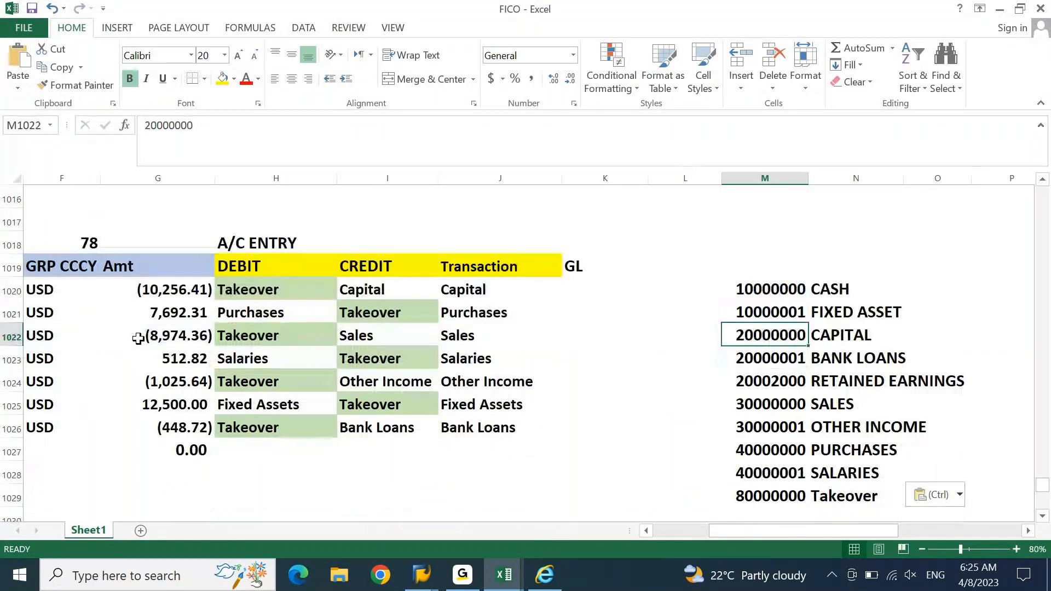
pyautogui.hotkey('ctrl', 'x')
pyautogui.press('Left')
pyautogui.press('Left')
pyautogui.press('Up')
pyautogui.press('Up')
pyautogui.hotkey('ctrl', 'v')
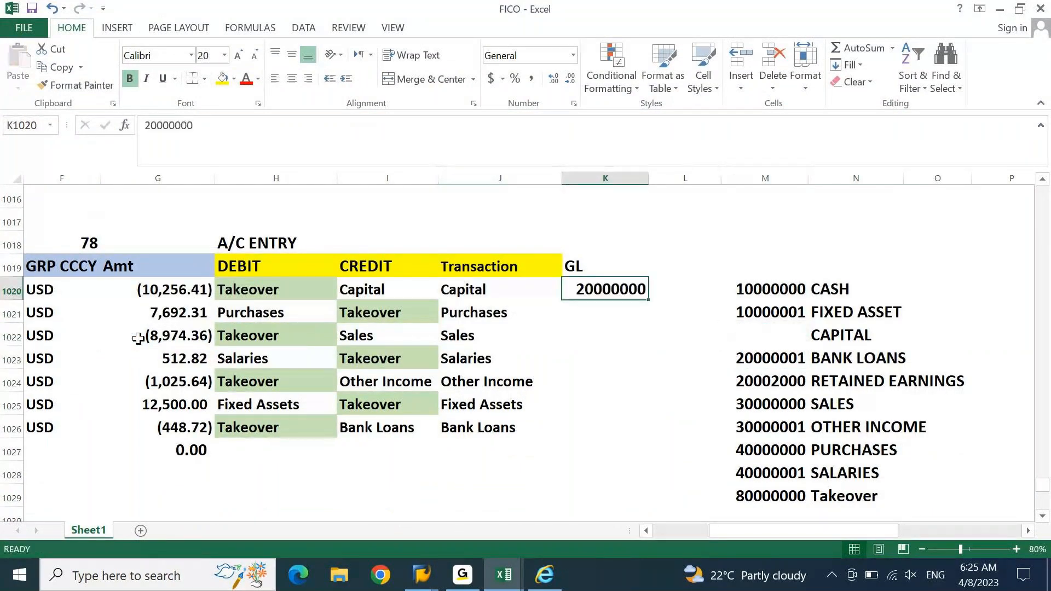
# Step: Move the PURCHASES account number 40000000 from the account list to the GL cell of the Purchases row, K1021
pyautogui.press('Down')
pyautogui.press('Right')
pyautogui.press('Right')
pyautogui.press('Down')
pyautogui.press('Down')
pyautogui.press('Down')
pyautogui.press('Down')
pyautogui.press('Down')
pyautogui.press('Down')
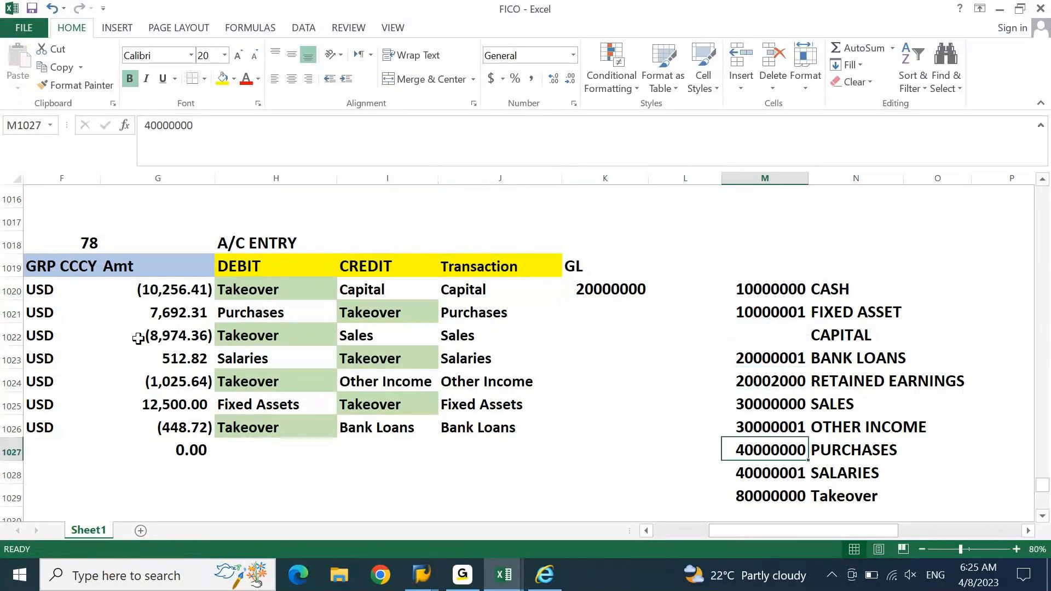
pyautogui.hotkey('ctrl', 'x')
pyautogui.press('Left')
pyautogui.press('Left')
pyautogui.press('Left')
pyautogui.press('Left')
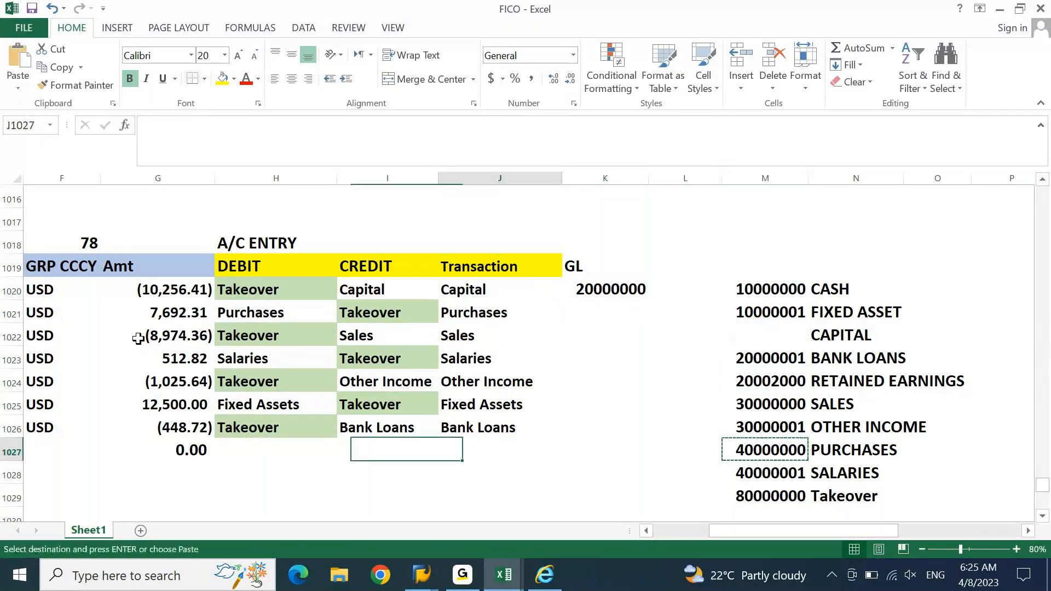
pyautogui.press('Right')
pyautogui.press('Right')
pyautogui.press('Up')
pyautogui.press('Up')
pyautogui.press('Up')
pyautogui.press('Up')
pyautogui.press('Up')
pyautogui.press('Up')
pyautogui.hotkey('ctrl', 'v')
# Step: Move the SALES account number 30000000 from the account list to the GL cell of the Sales row, K1022
pyautogui.press('Down')
pyautogui.press('Right')
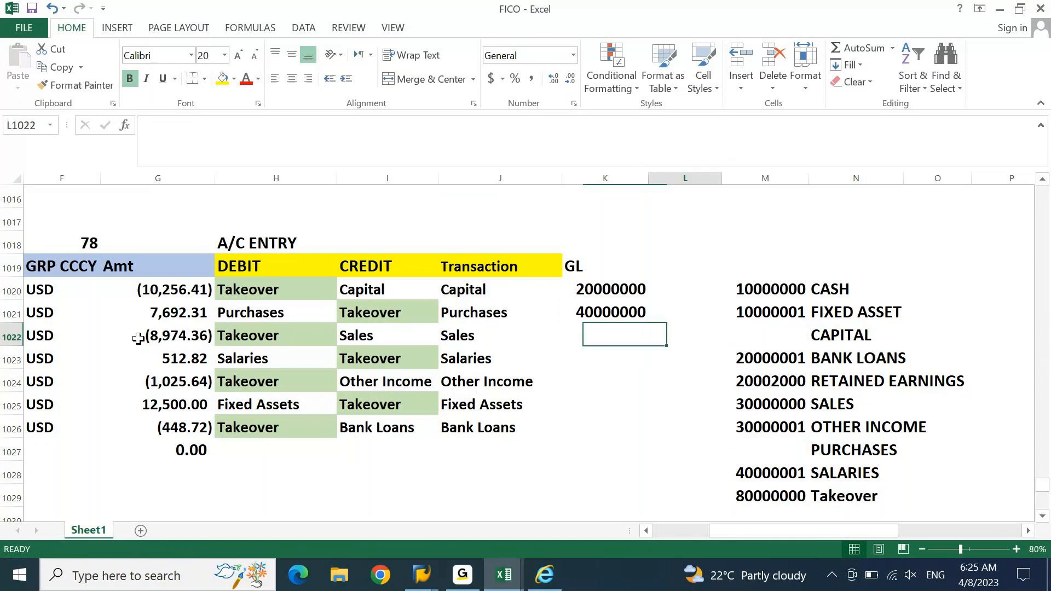
pyautogui.press('Right')
pyautogui.press('Down')
pyautogui.press('Down')
pyautogui.press('Down')
pyautogui.hotkey('ctrl', 'x')
pyautogui.press('Left')
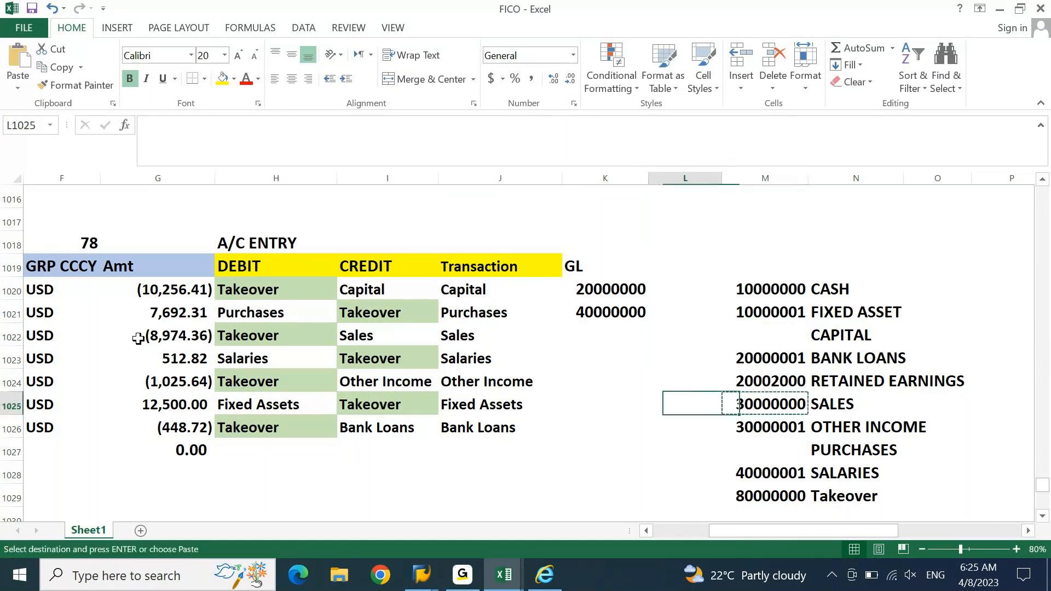
pyautogui.press('Left')
pyautogui.press('Up')
pyautogui.press('Up')
pyautogui.press('Up')
pyautogui.hotkey('ctrl', 'v')
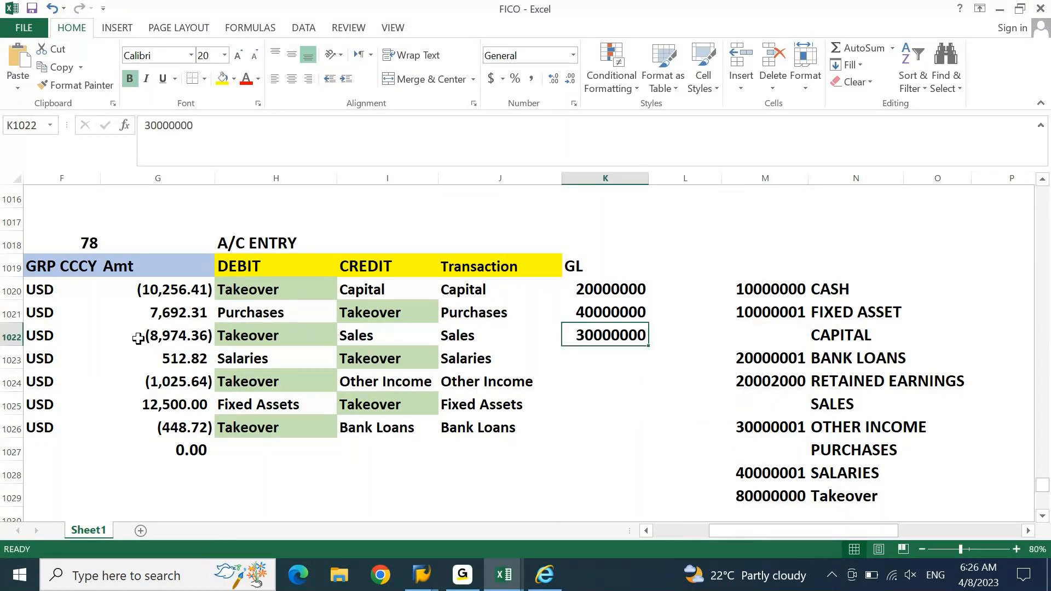
# Step: Move the SALARIES account number 40000001 from the account list to the GL cell of the Salaries row, K1023
pyautogui.press('Down')
pyautogui.press('Right')
pyautogui.press('Down')
pyautogui.press('Down')
pyautogui.press('Down')
pyautogui.press('Right')
pyautogui.press('Down')
pyautogui.press('Down')
pyautogui.hotkey('ctrl', 'x')
pyautogui.press('Left')
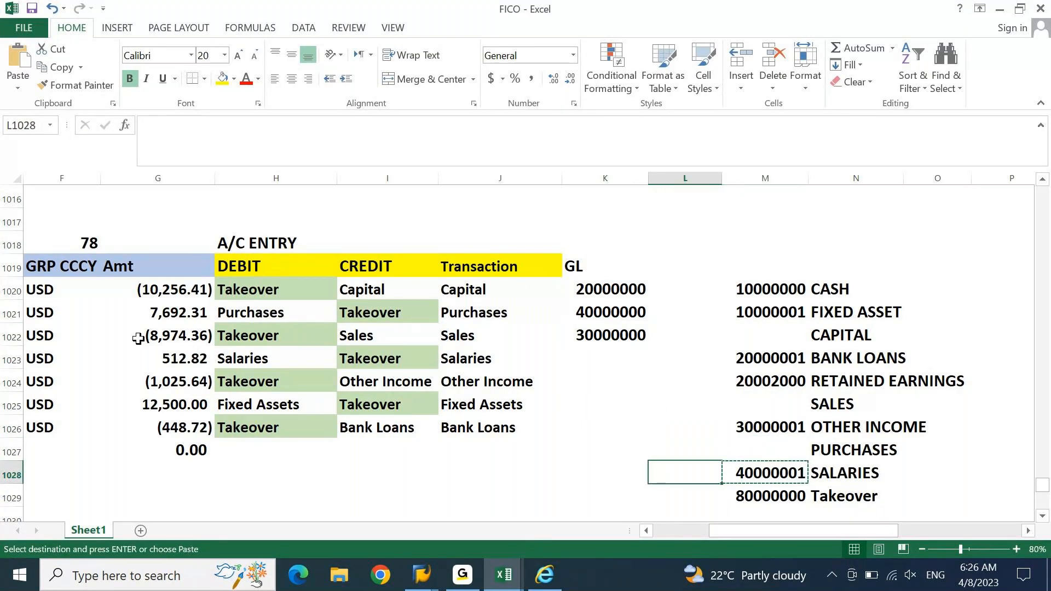
pyautogui.press('Left')
pyautogui.press('Up')
pyautogui.press('Up')
pyautogui.press('Up')
pyautogui.press('Up')
pyautogui.press('Up')
pyautogui.press('Up')
pyautogui.press('Down')
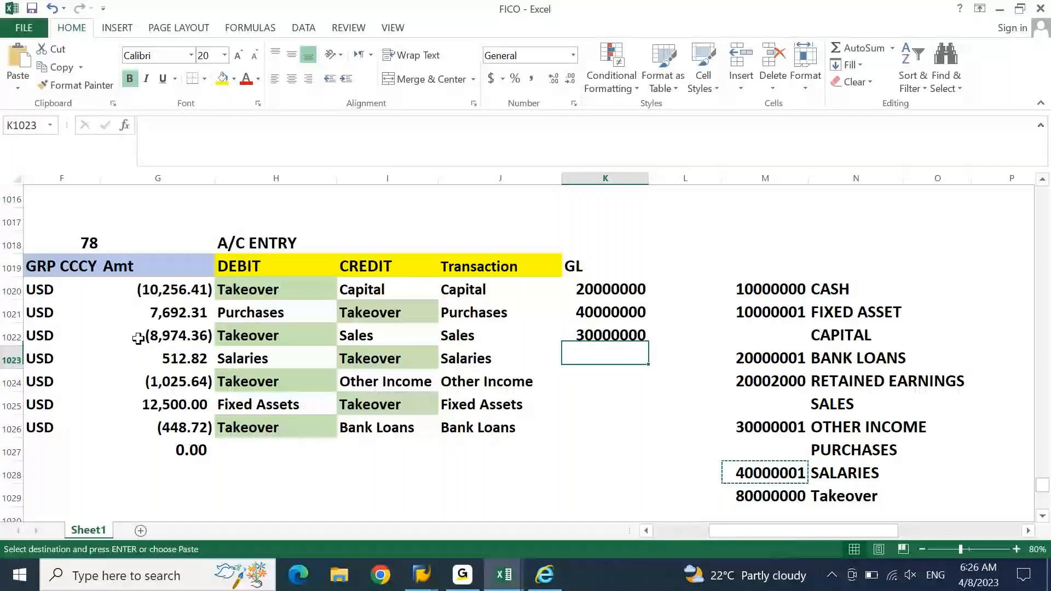
pyautogui.press('Return')
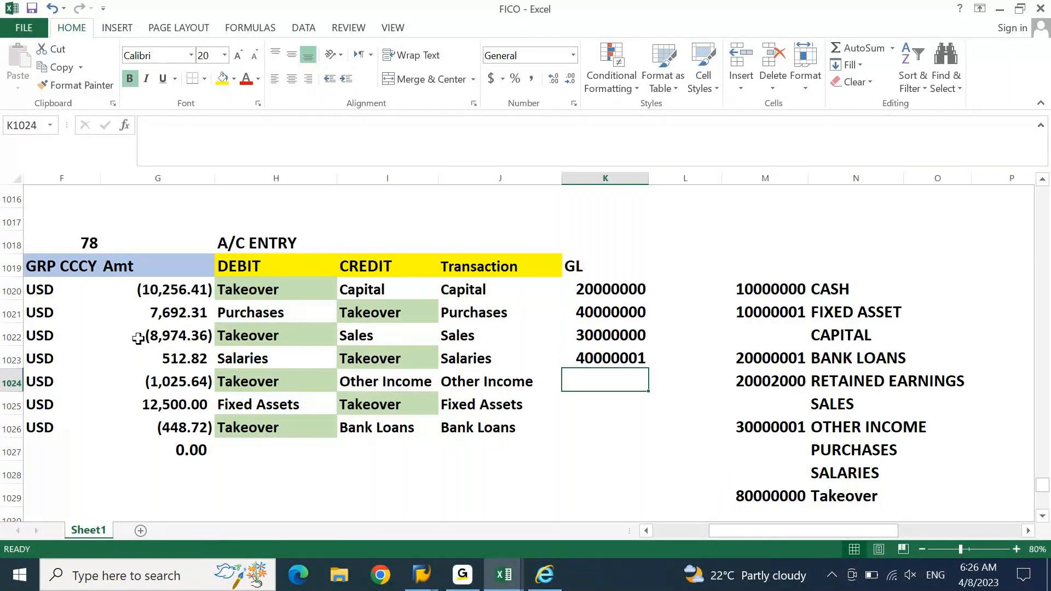
# Step: Move the OTHER INCOME account number 30000001 from the account list to the GL cell of the Other Income row, K1024
pyautogui.press('Right')
pyautogui.press('Right')
pyautogui.press('Down')
pyautogui.press('Down')
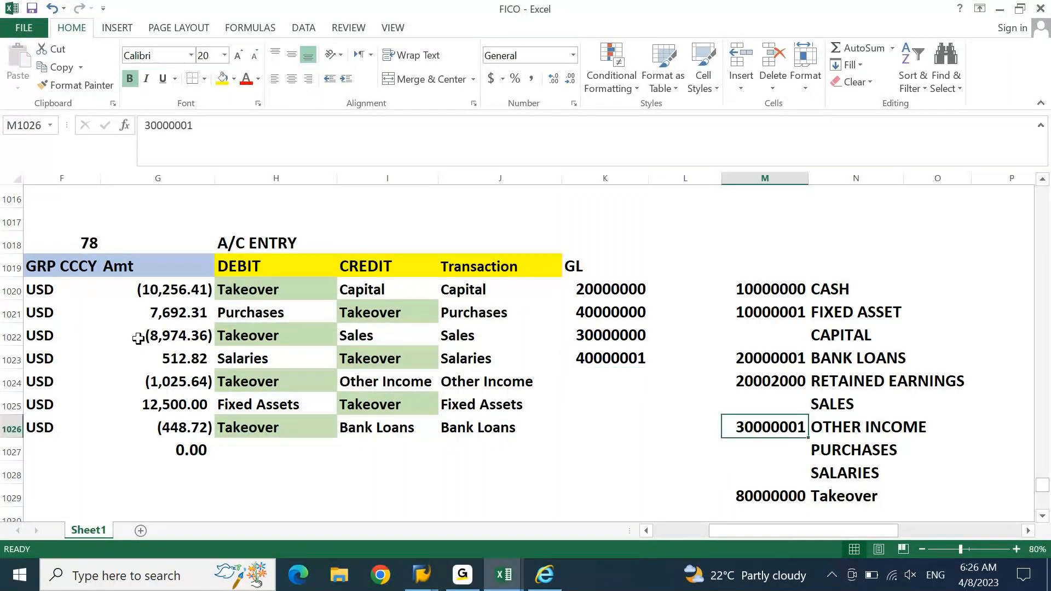
pyautogui.hotkey('ctrl', 'x')
pyautogui.press('Left')
pyautogui.press('Left')
pyautogui.press('Up')
pyautogui.press('Up')
pyautogui.press('Return')
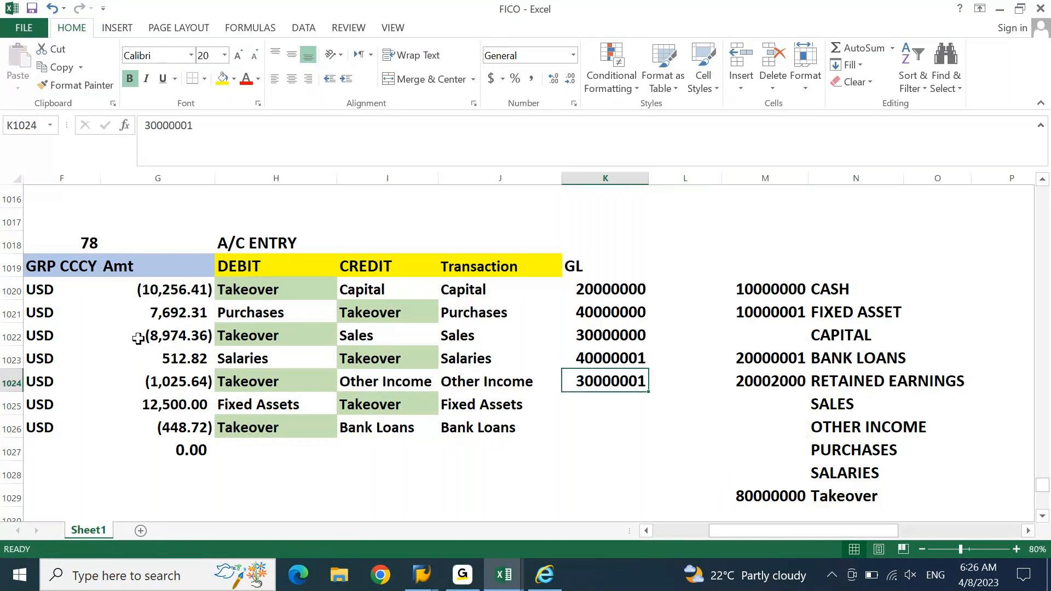
# Step: Move the FIXED ASSET account number 10000001 from the account list to the GL cell of the Fixed Assets row, K1025
pyautogui.press('Right')
pyautogui.press('Right')
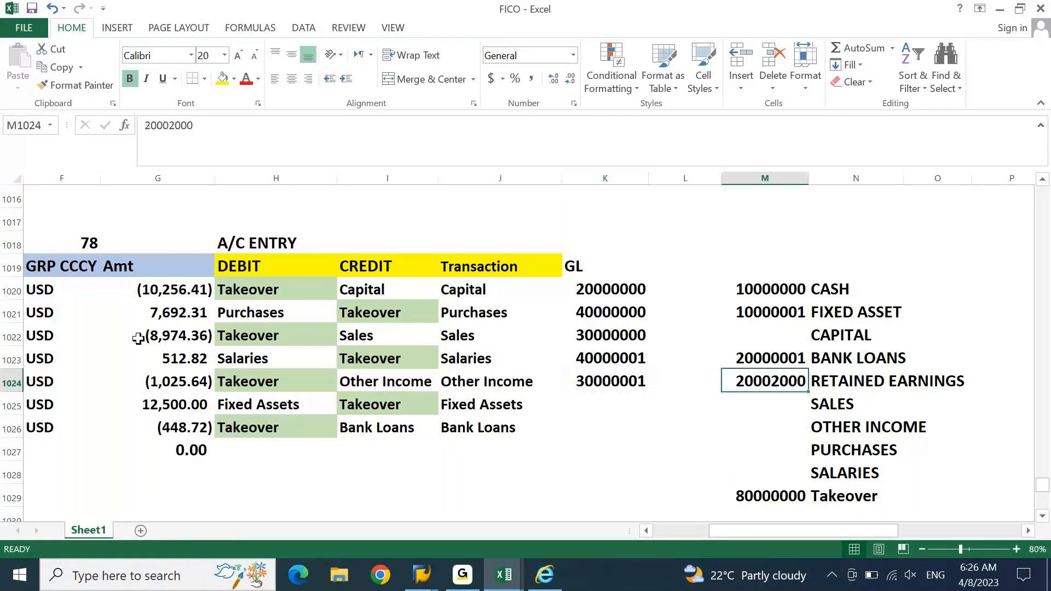
pyautogui.press('Up')
pyautogui.press('Up')
pyautogui.press('Up')
pyautogui.press('Left')
pyautogui.press('Left')
pyautogui.press('Down')
pyautogui.press('Down')
pyautogui.press('Down')
pyautogui.press('Down')
pyautogui.press('Return')
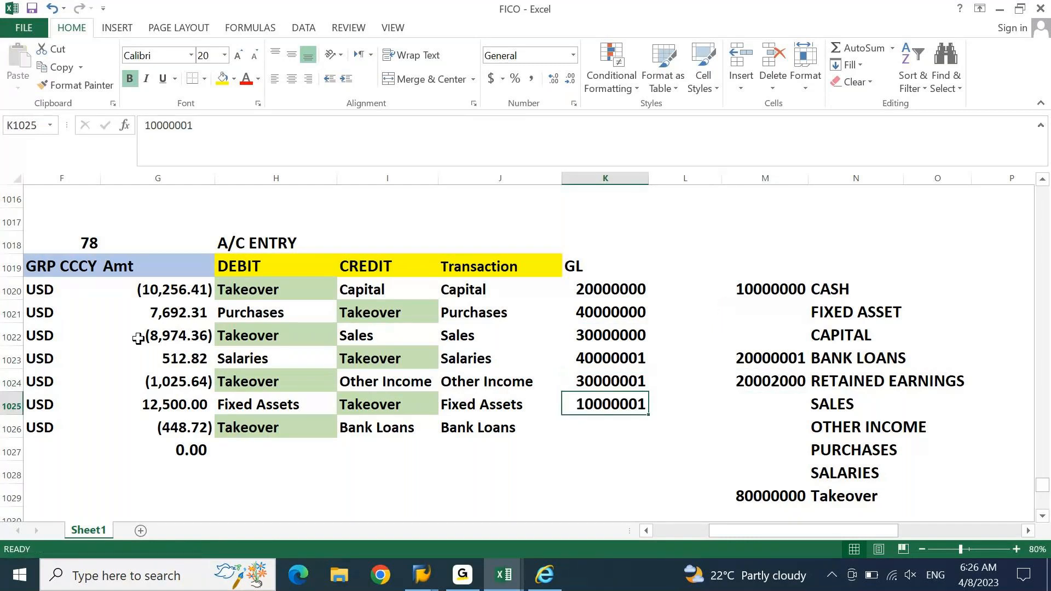
# Step: Move the BANK LOANS account number 20000001 from the account list to the GL cell of the Bank Loans row, K1026
pyautogui.press('Right')
pyautogui.press('Right')
pyautogui.press('Up')
pyautogui.press('Up')
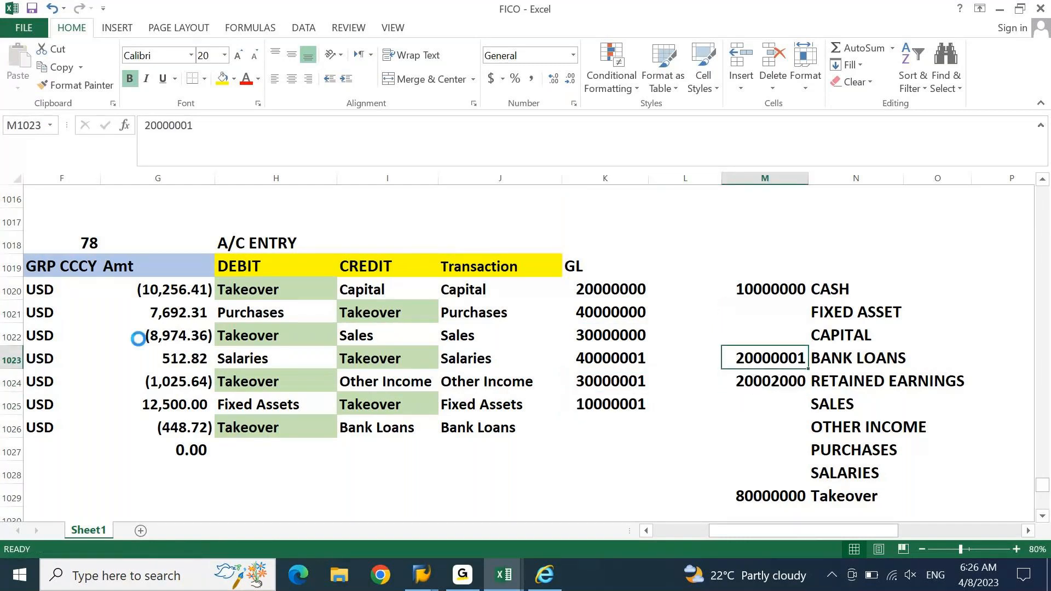
pyautogui.hotkey('ctrl', 'x')
pyautogui.press('Left')
pyautogui.press('Left')
pyautogui.press('Down')
pyautogui.press('Down')
pyautogui.press('Down')
pyautogui.press('Return')
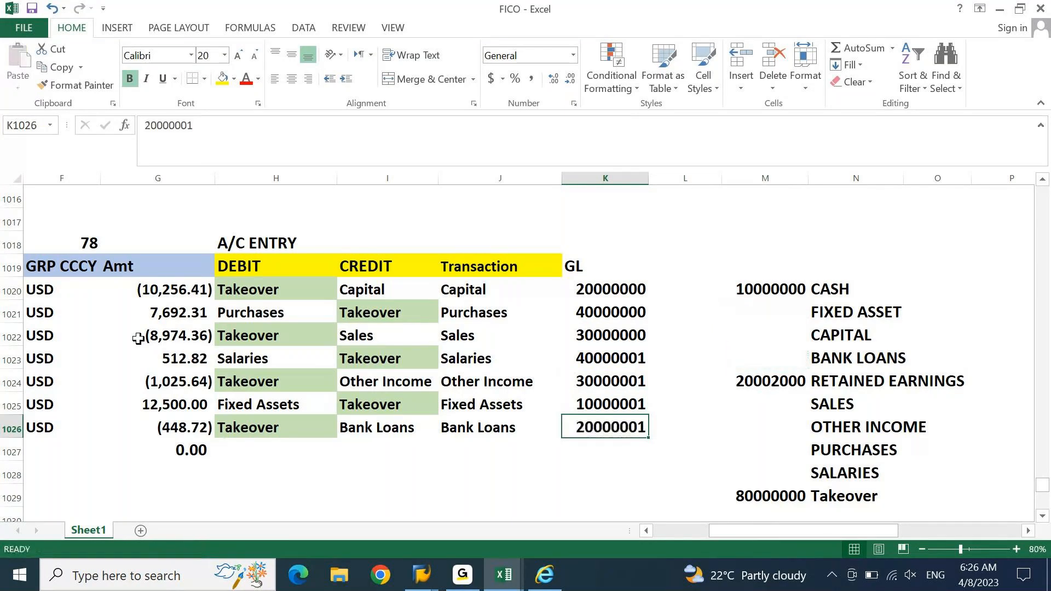
# Step: Clear the remaining account numbers and short texts of the pasted account list in M1020:N1029
pyautogui.press('Right')
pyautogui.press('Right')
pyautogui.press('Up')
pyautogui.press('Up')
pyautogui.press('Up')
pyautogui.press('Up')
pyautogui.press('Up')
pyautogui.press('Up')
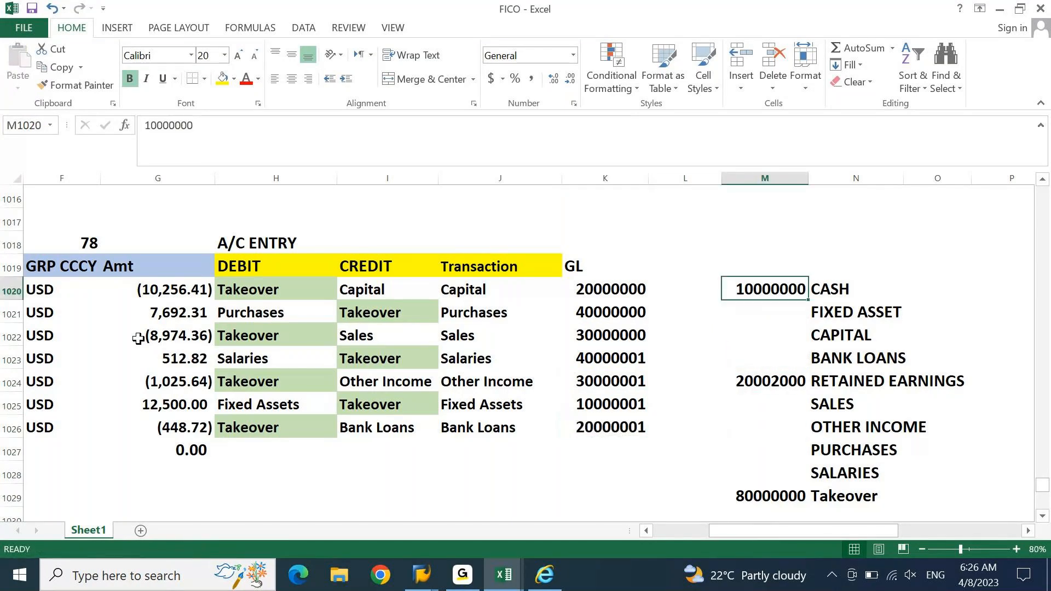
pyautogui.press('Right')
pyautogui.hotkey('ctrl', 'shift', 'Down')
pyautogui.hotkey('shift', 'Left')
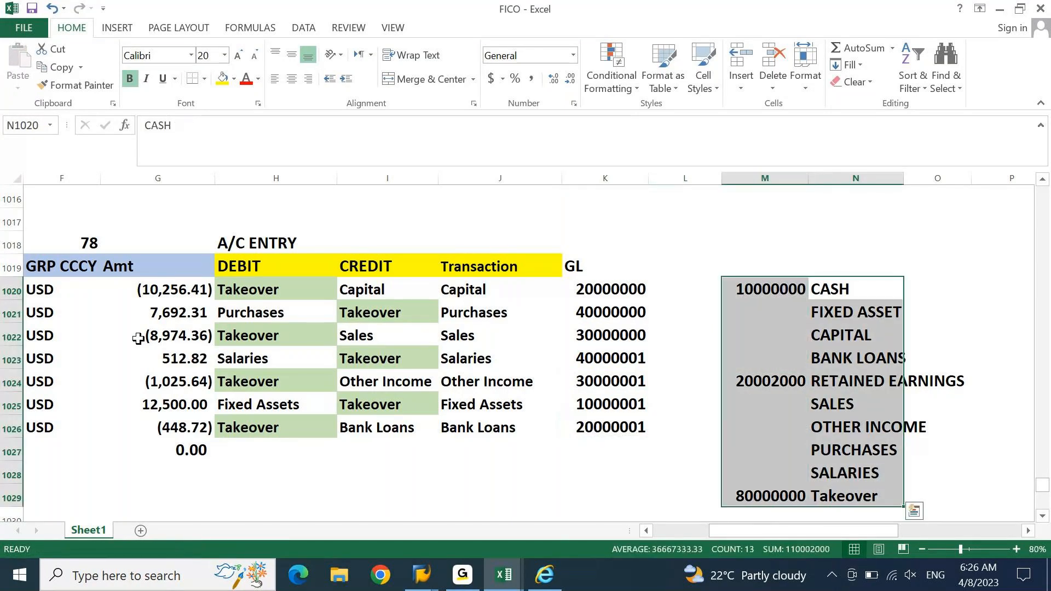
pyautogui.press('Delete')
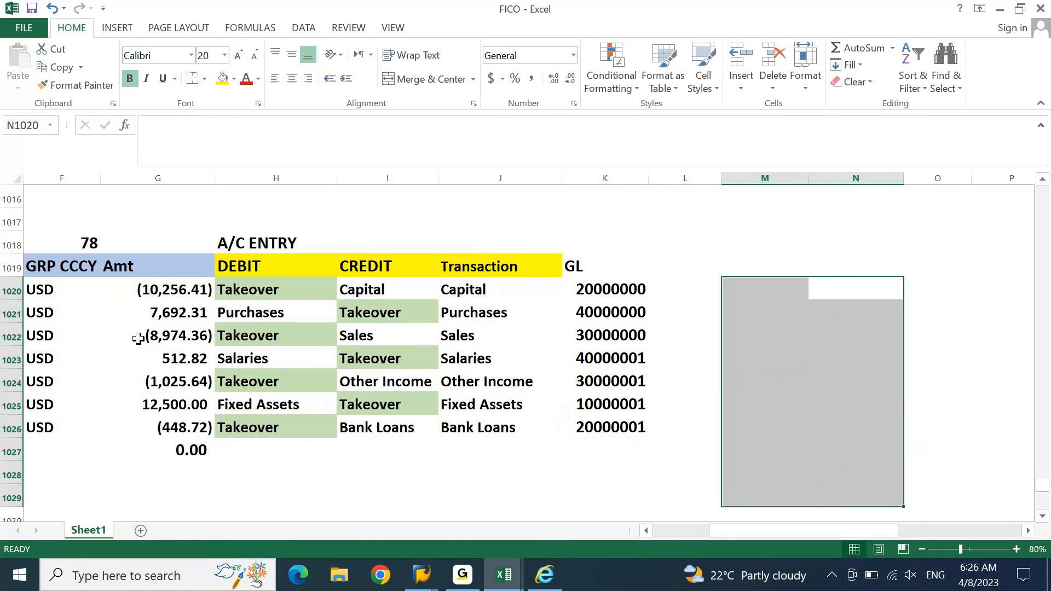
# Step: Copy the GL numbers in K1020:K1026 into the G/L Account column of the migration template's GL Balance sheet, starting at E9
pyautogui.press('Left')
pyautogui.press('Left')
pyautogui.press('Left')
pyautogui.press('Up')
pyautogui.press('Down')
pyautogui.hotkey('shift', 'Down')
pyautogui.hotkey('shift', 'Down')
pyautogui.hotkey('shift', 'Down')
pyautogui.hotkey('shift', 'Down')
pyautogui.hotkey('shift', 'Down')
pyautogui.hotkey('shift', 'Down')
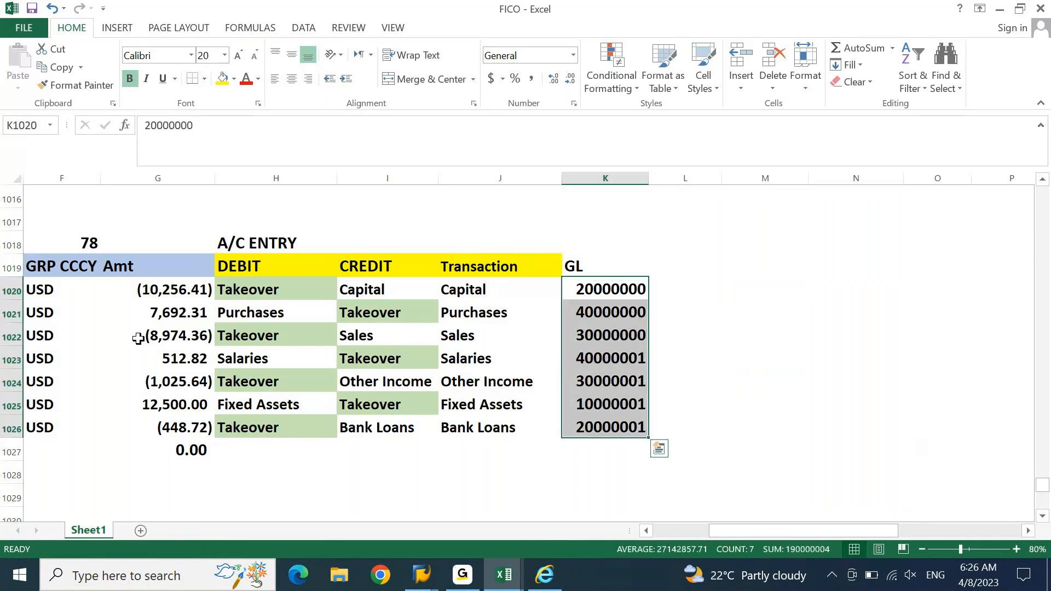
pyautogui.hotkey('ctrl', 'c')
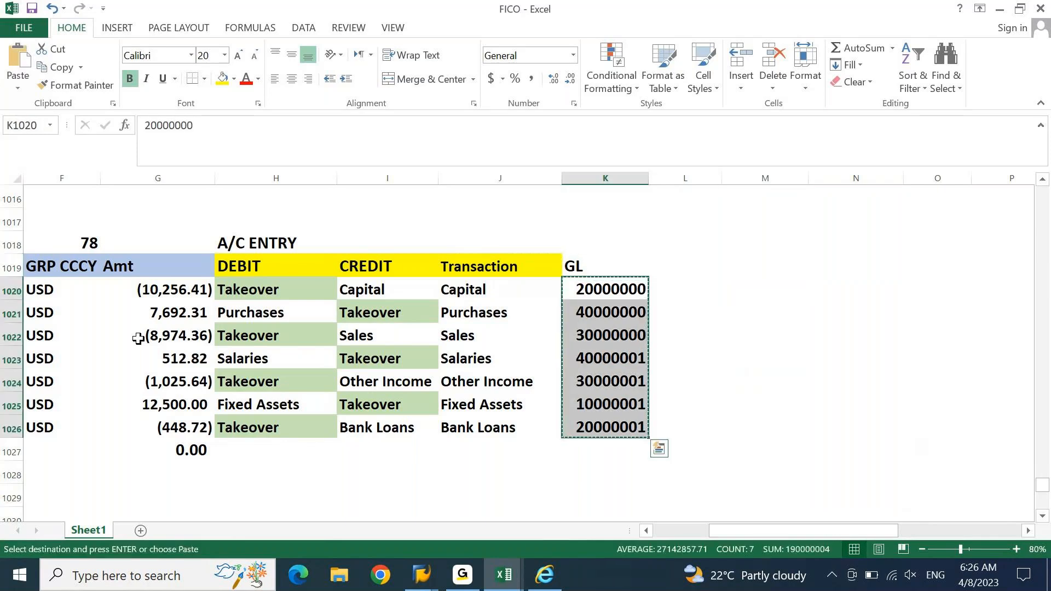
pyautogui.hotkey('alt', 'Tab')
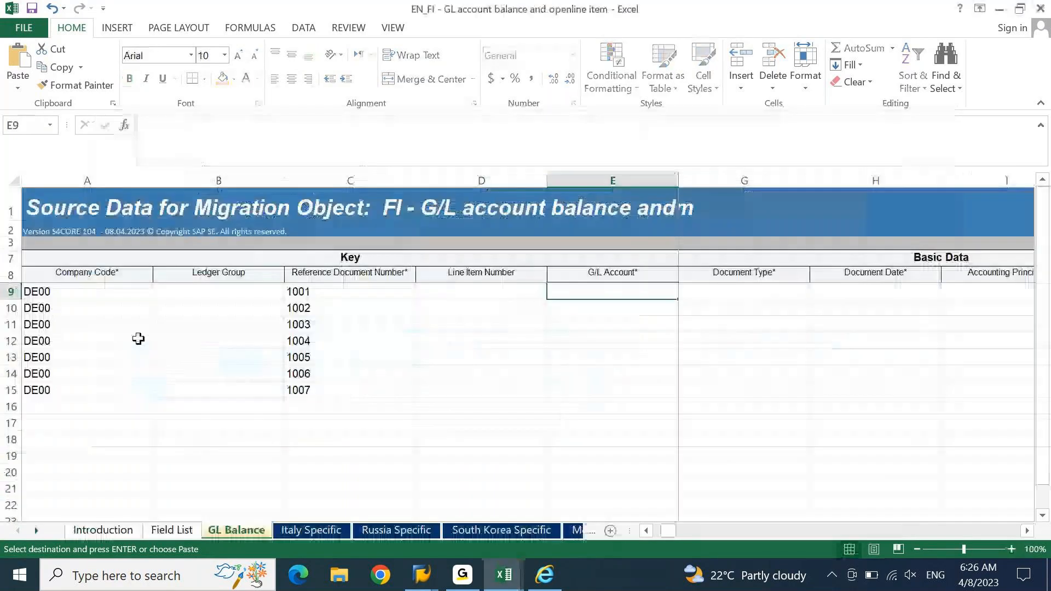
pyautogui.hotkey('ctrl', 'v')
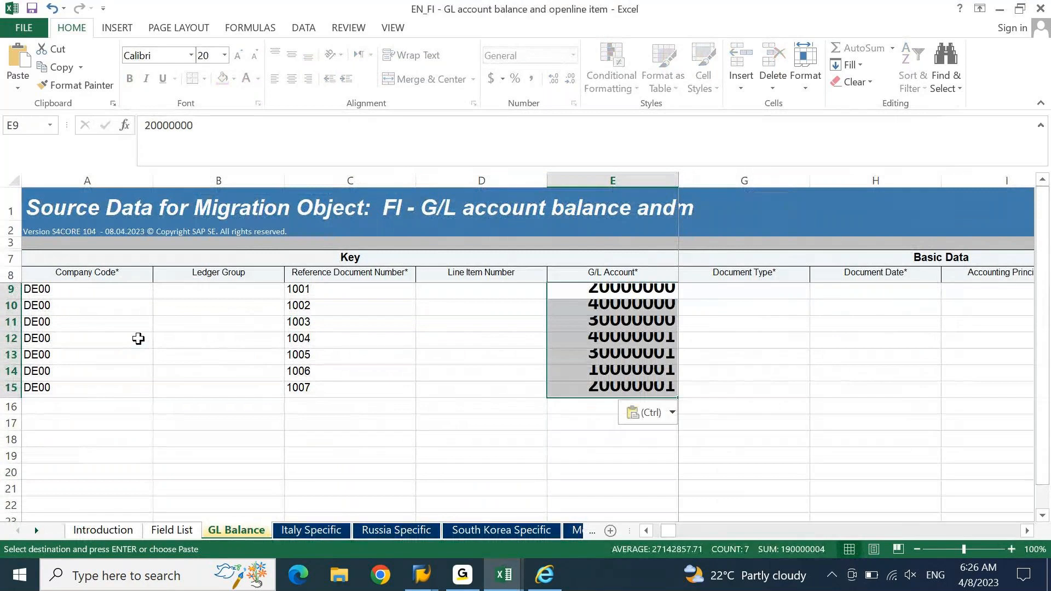
# Step: Apply the cell format of reference document number 1002 to the G/L Account cells E9:E15
pyautogui.click(306, 308)
pyautogui.click(77, 85)
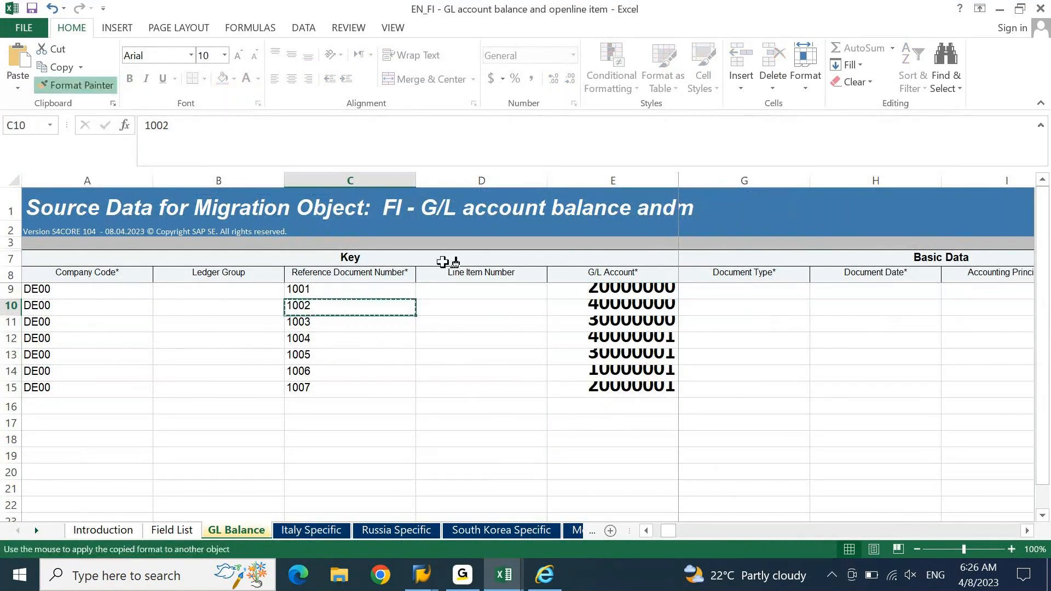
pyautogui.moveTo(603, 296)
pyautogui.mouseDown()
pyautogui.moveTo(582, 320)
pyautogui.moveTo(589, 387)
pyautogui.mouseUp()
pyautogui.click(786, 361)
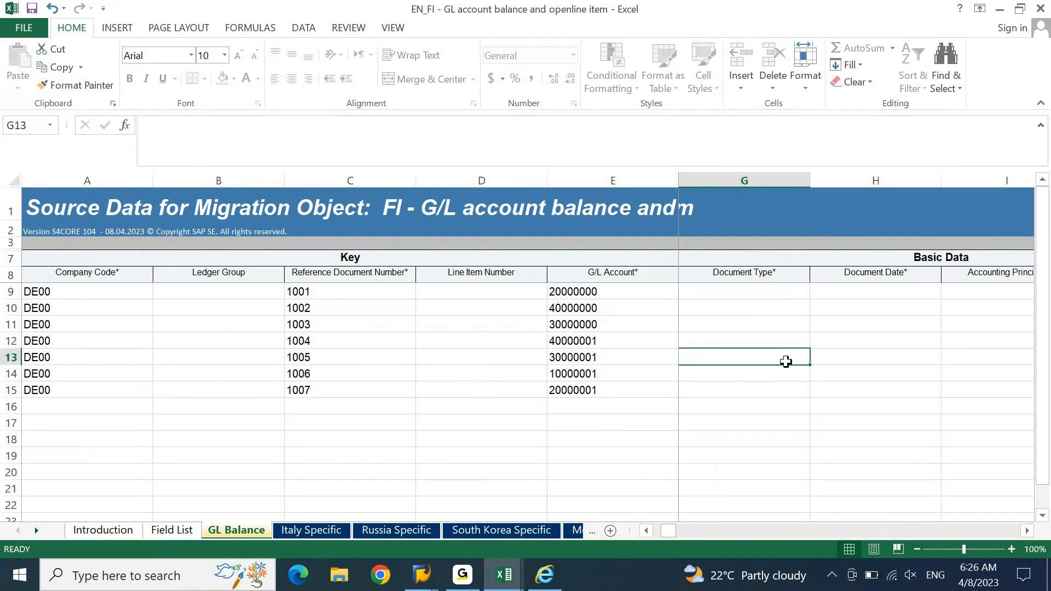
# Step: Copy the Takeover account number 80000000 from the SKA1 results in SAP into the template's first Offsetting Account cell, F9
pyautogui.press('Left')
pyautogui.press('Left')
pyautogui.press('Left')
pyautogui.press('Left')
pyautogui.press('Right')
pyautogui.press('Right')
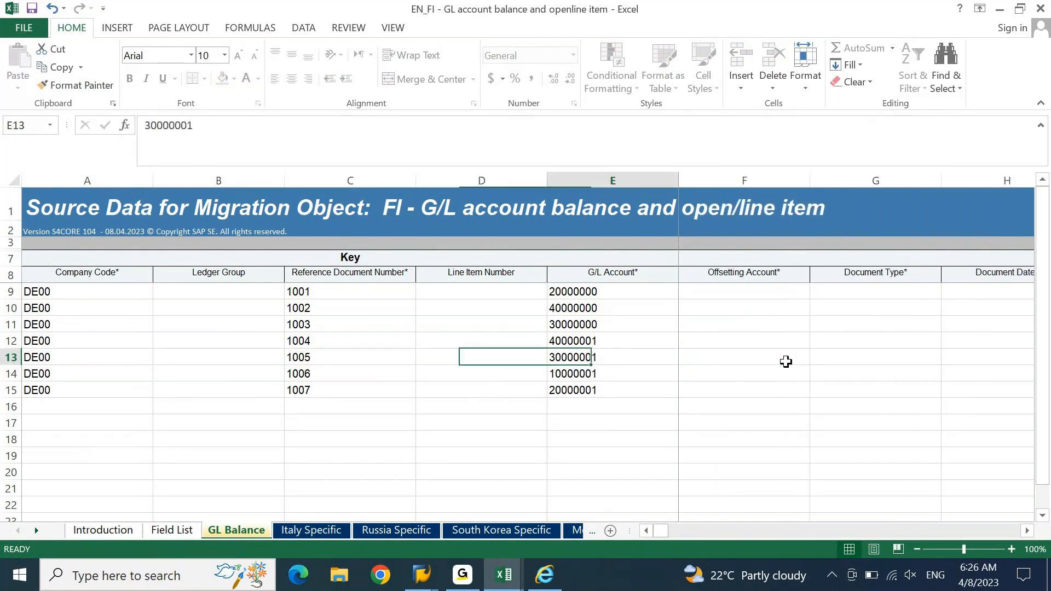
pyautogui.press('Up')
pyautogui.press('Up')
pyautogui.press('Up')
pyautogui.press('Up')
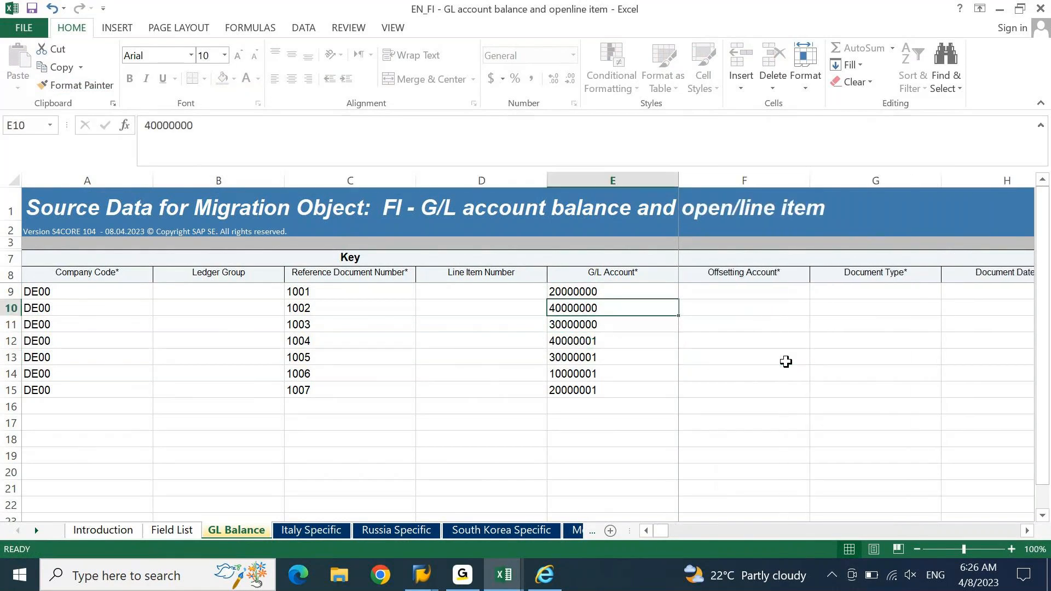
pyautogui.press('Right')
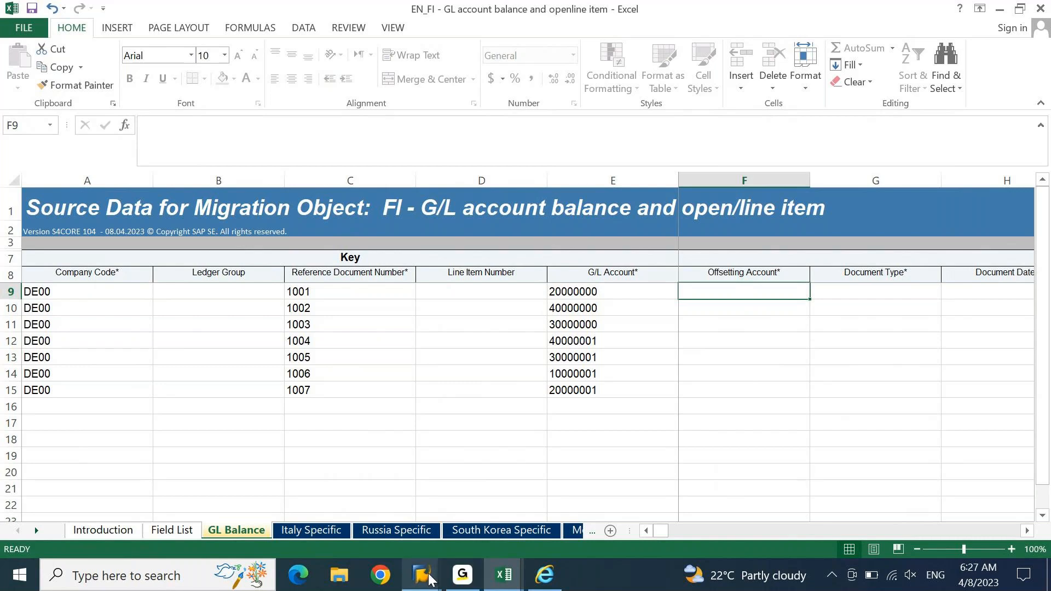
pyautogui.moveTo(430, 579)
pyautogui.click(418, 505)
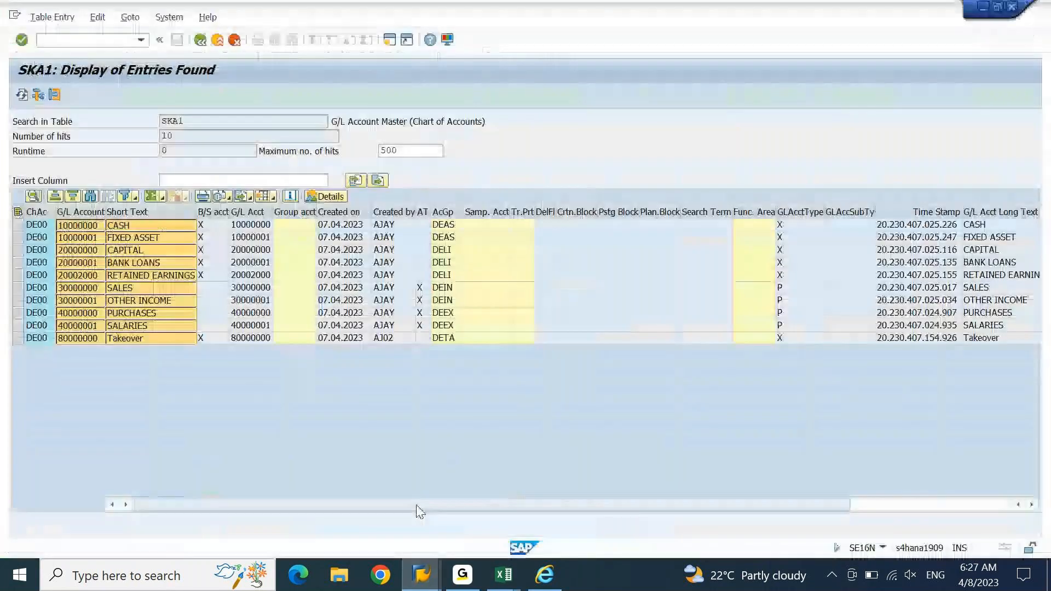
pyautogui.click(66, 340)
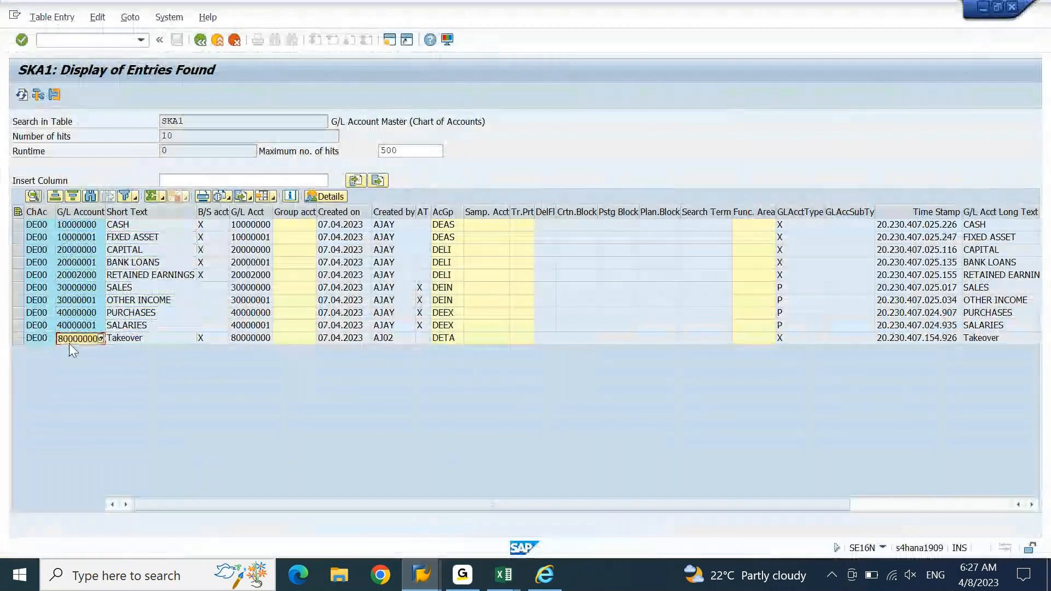
pyautogui.click(504, 575)
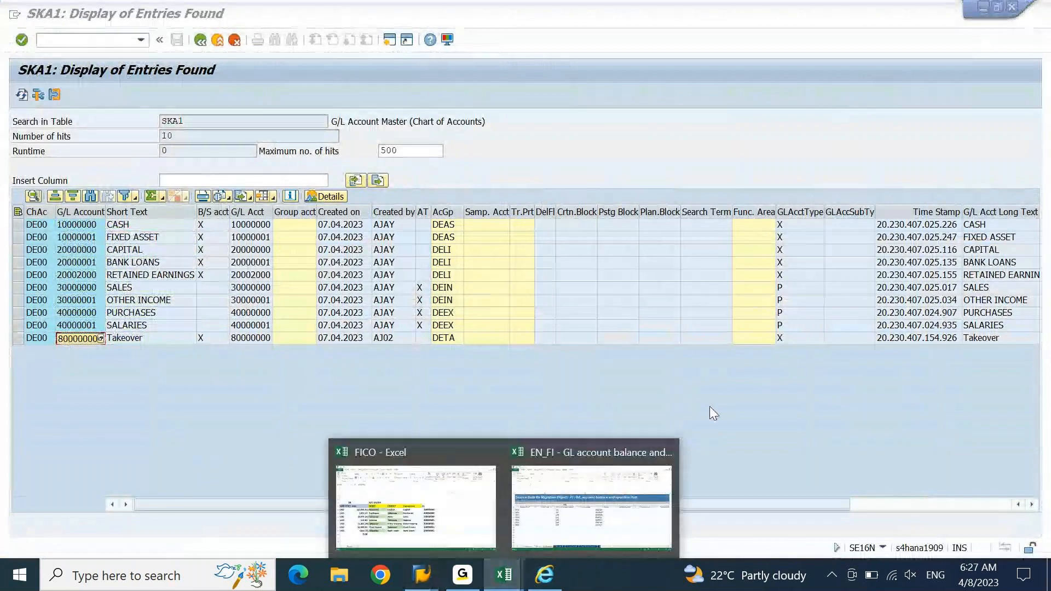
pyautogui.click(589, 493)
pyautogui.hotkey('ctrl', 'v')
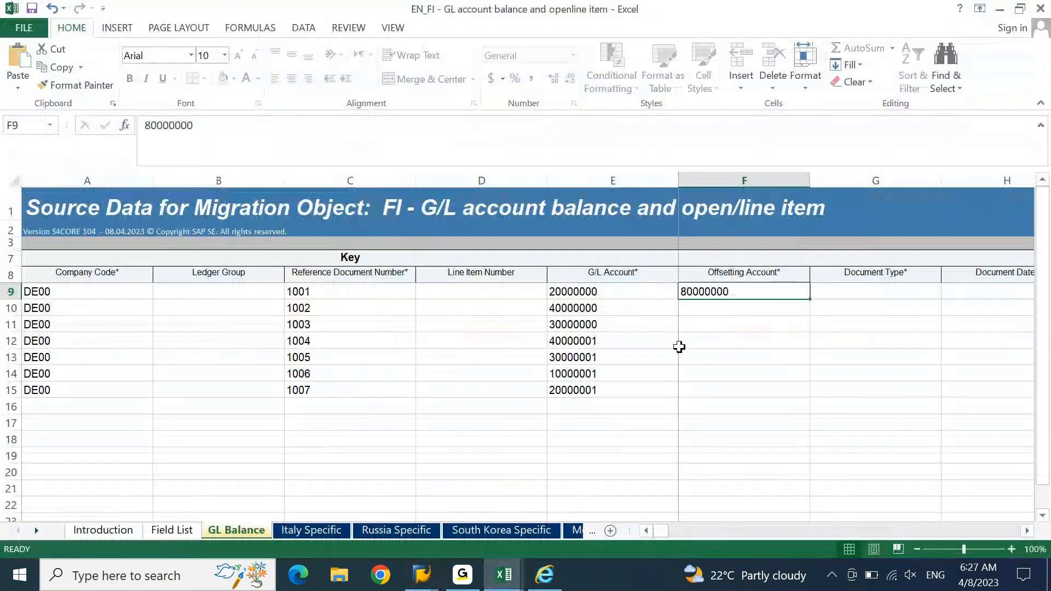
# Step: Fill the offsetting account 80000000 down to the other document rows, through F15
pyautogui.hotkey('ctrl', 'c')
pyautogui.hotkey('shift', 'Down')
pyautogui.hotkey('shift', 'Down')
pyautogui.hotkey('shift', 'Down')
pyautogui.hotkey('shift', 'Down')
pyautogui.hotkey('shift', 'Down')
pyautogui.hotkey('shift', 'Down')
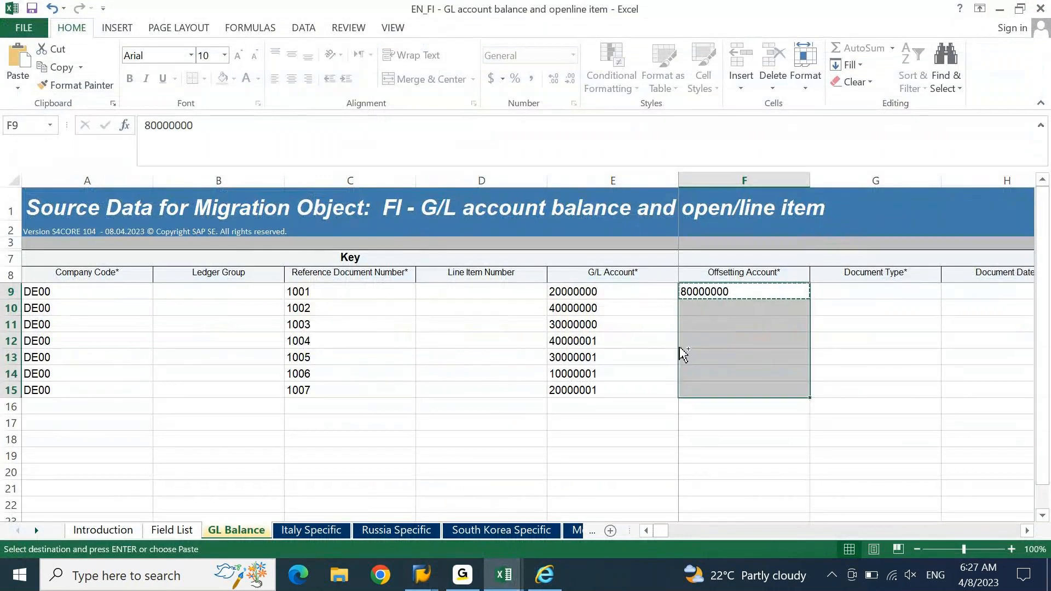
pyautogui.hotkey('ctrl', 'v')
pyautogui.press('Escape')
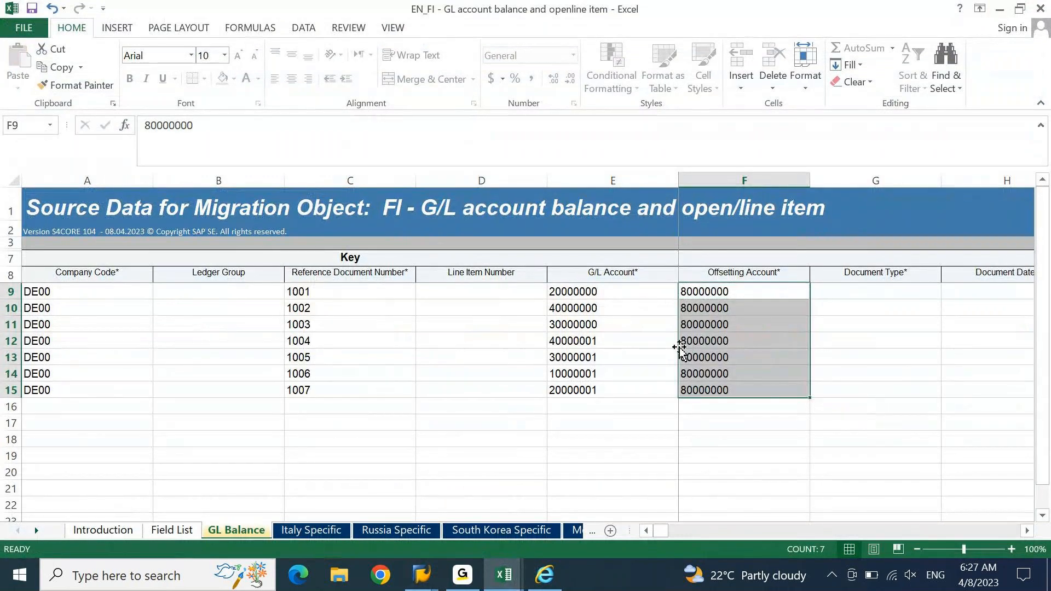
pyautogui.press('Left')
pyautogui.press('Right')
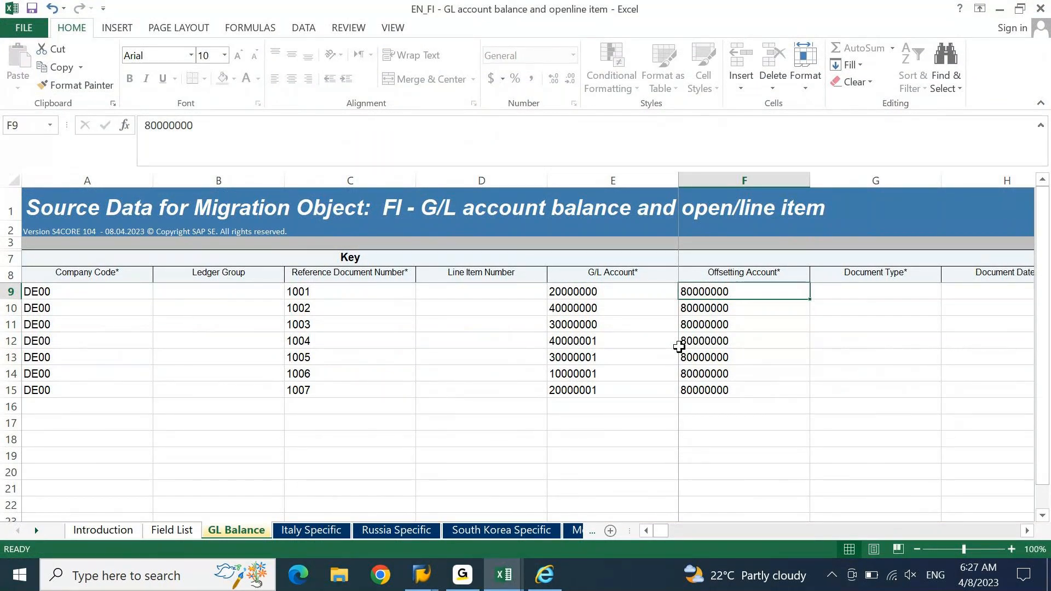
# Step: Enter document type UJ in G9 and fill it down to the other document rows, through G15
pyautogui.press('Right')
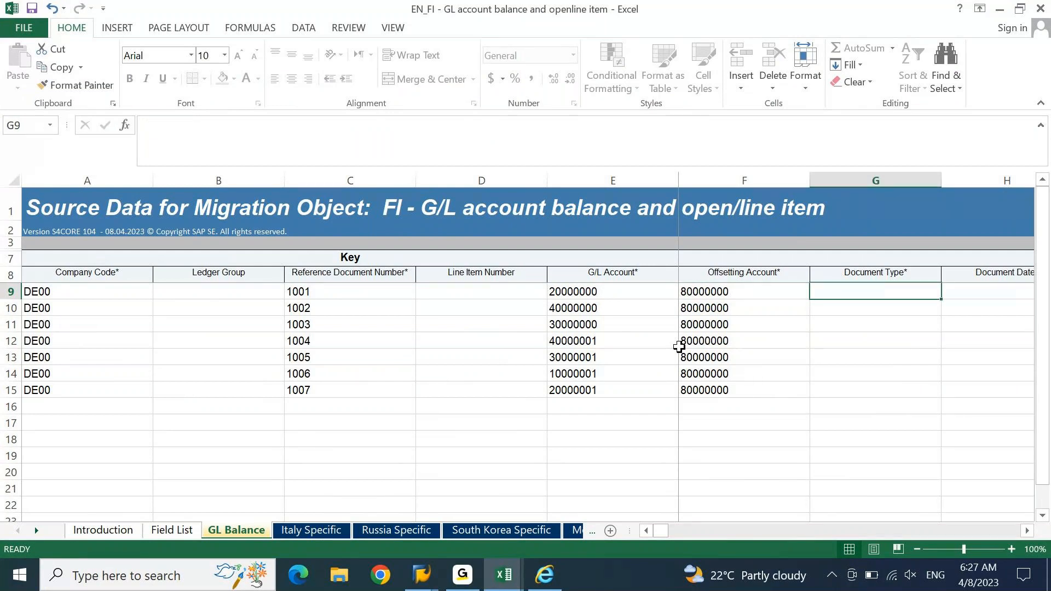
pyautogui.write('UJ')
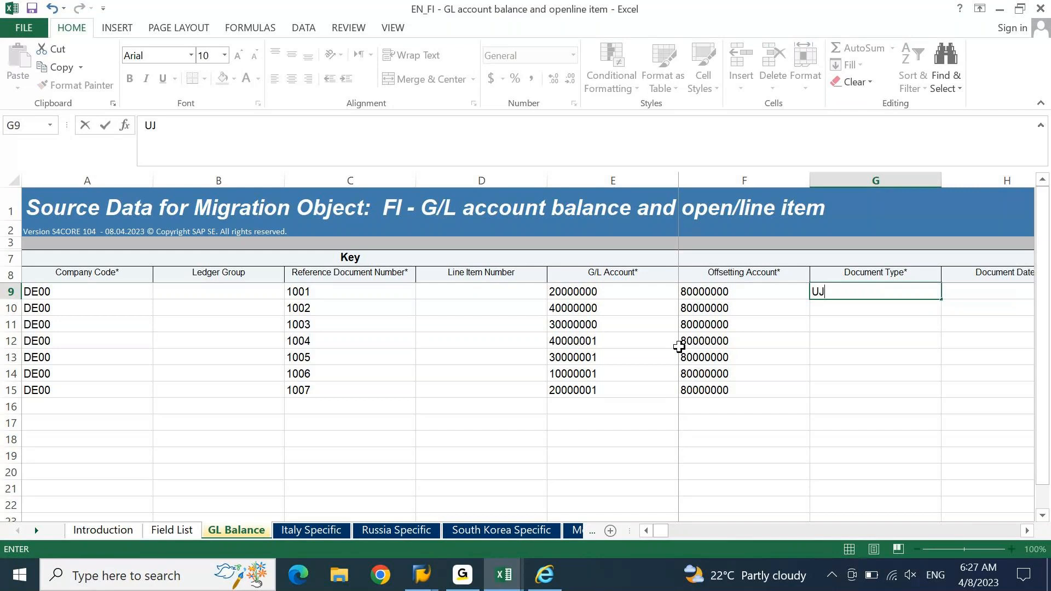
pyautogui.press('Return')
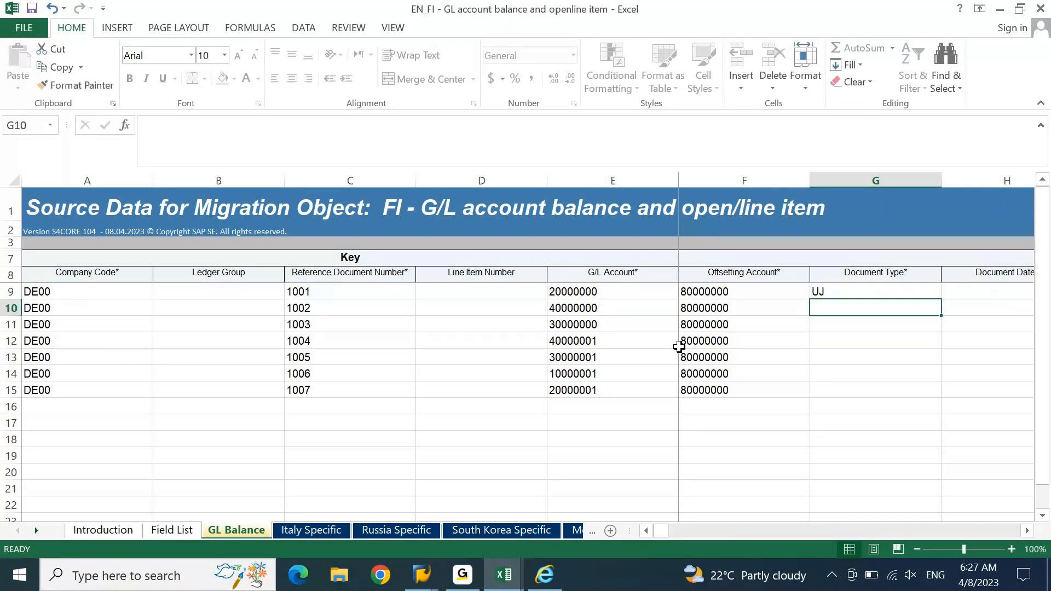
pyautogui.hotkey('shift', 'Up')
pyautogui.hotkey('ctrl', 'c')
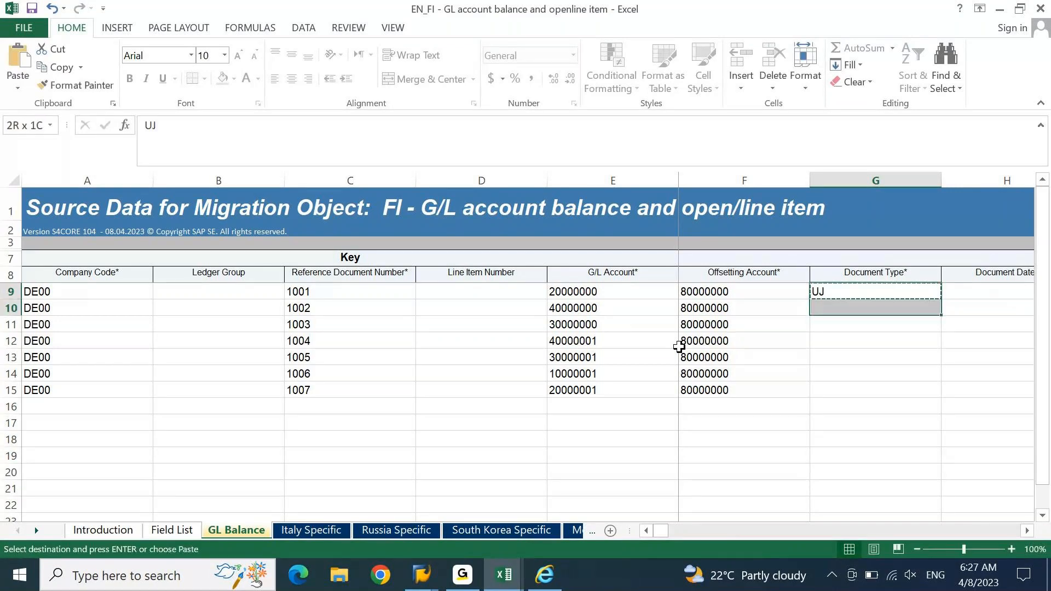
pyautogui.hotkey('shift', 'Down')
pyautogui.hotkey('shift', 'Down')
pyautogui.hotkey('shift', 'Down')
pyautogui.hotkey('shift', 'Down')
pyautogui.hotkey('shift', 'Down')
pyautogui.hotkey('ctrl', 'v')
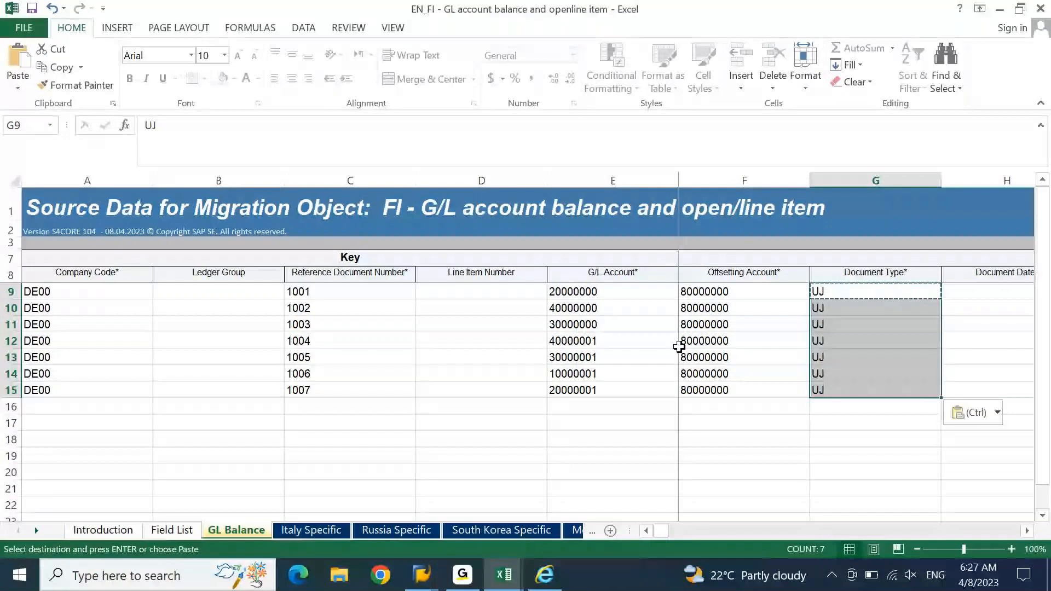
pyautogui.hotkey('ctrl', 's')
pyautogui.press('n')
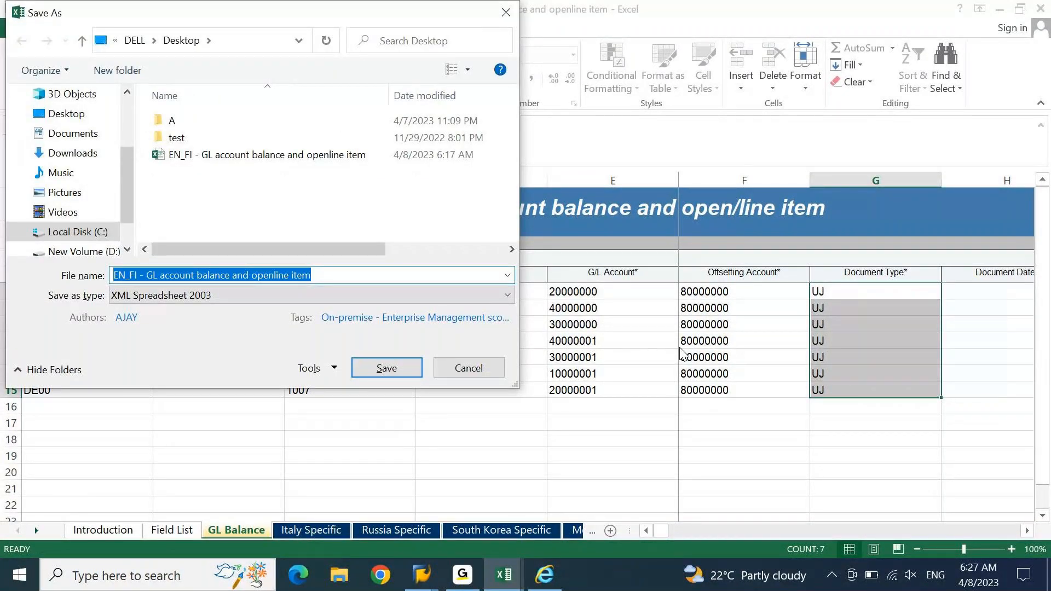
pyautogui.press('Escape')
pyautogui.press('Right')
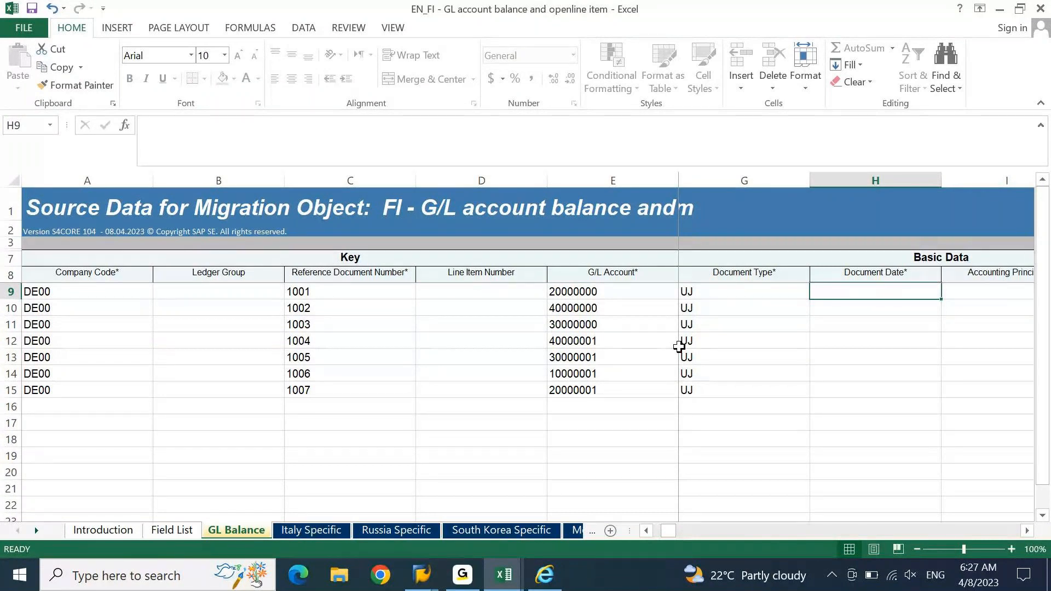
pyautogui.hotkey('ctrl', 'z')
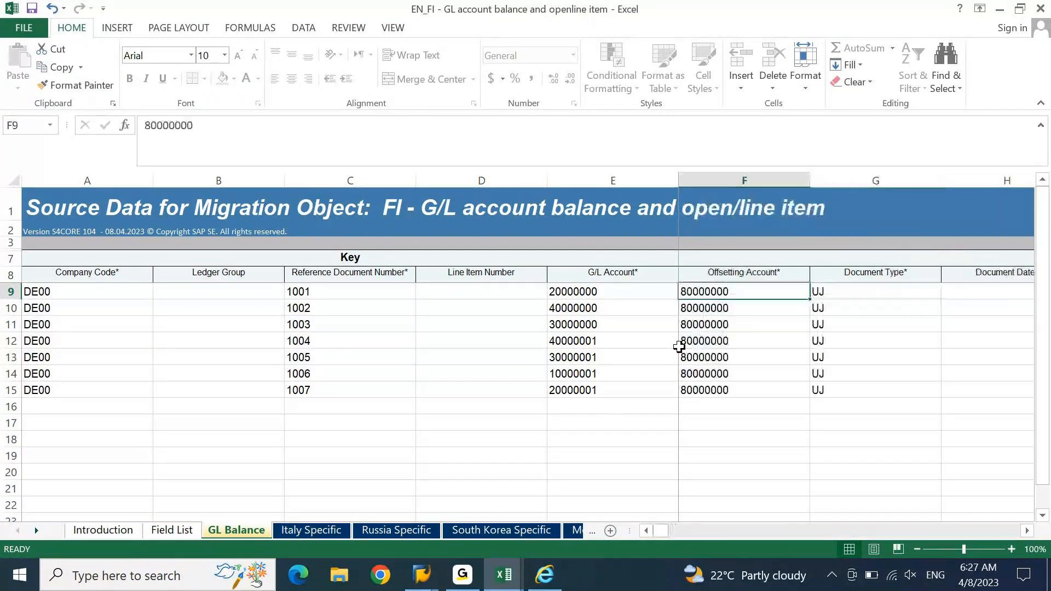
pyautogui.press('Left')
pyautogui.press('Left')
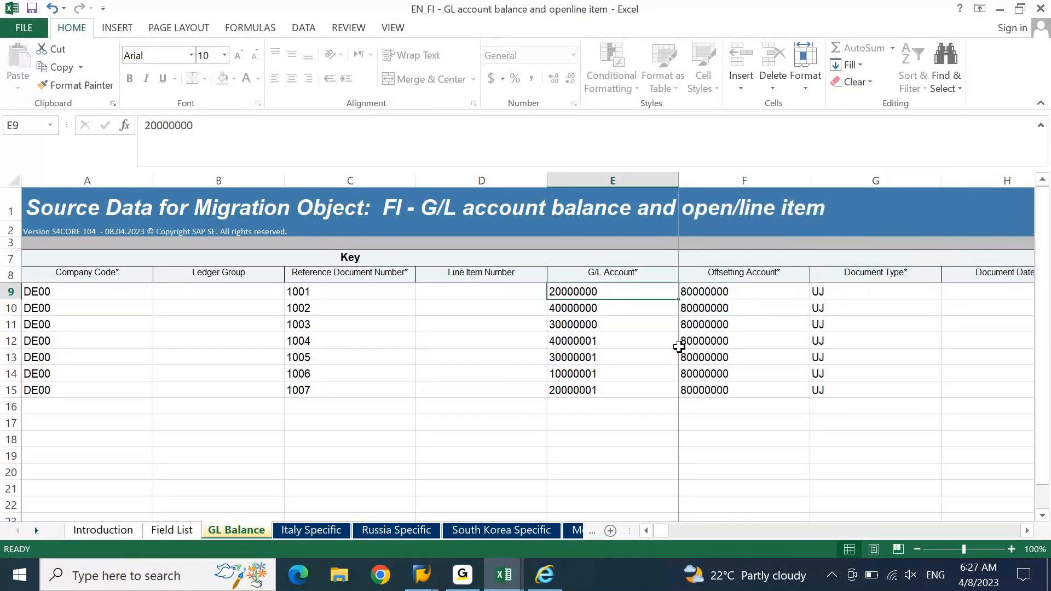
pyautogui.press('Right')
pyautogui.hotkey('ctrl', 'shift', 'Down')
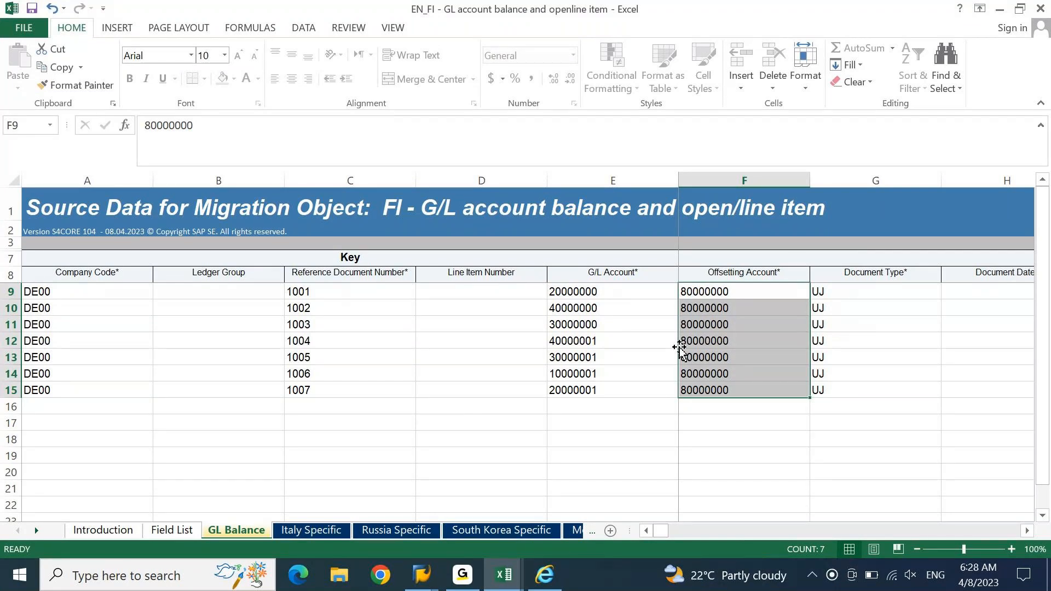
pyautogui.press('Right')
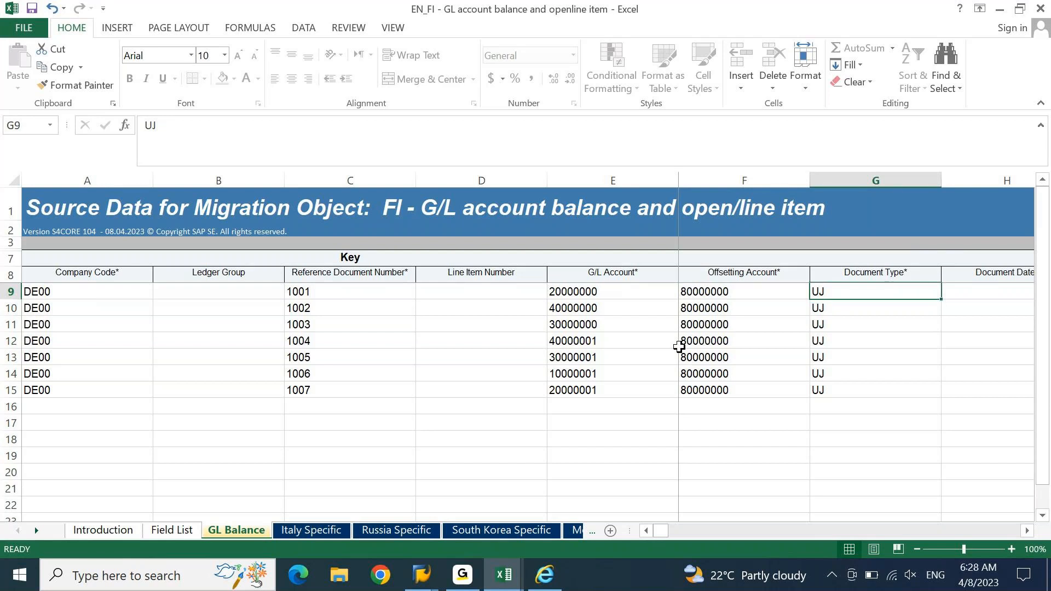
# Step: Enter the document date 20.01.2023 in H9 and fill it down through H15
pyautogui.press('Tab')
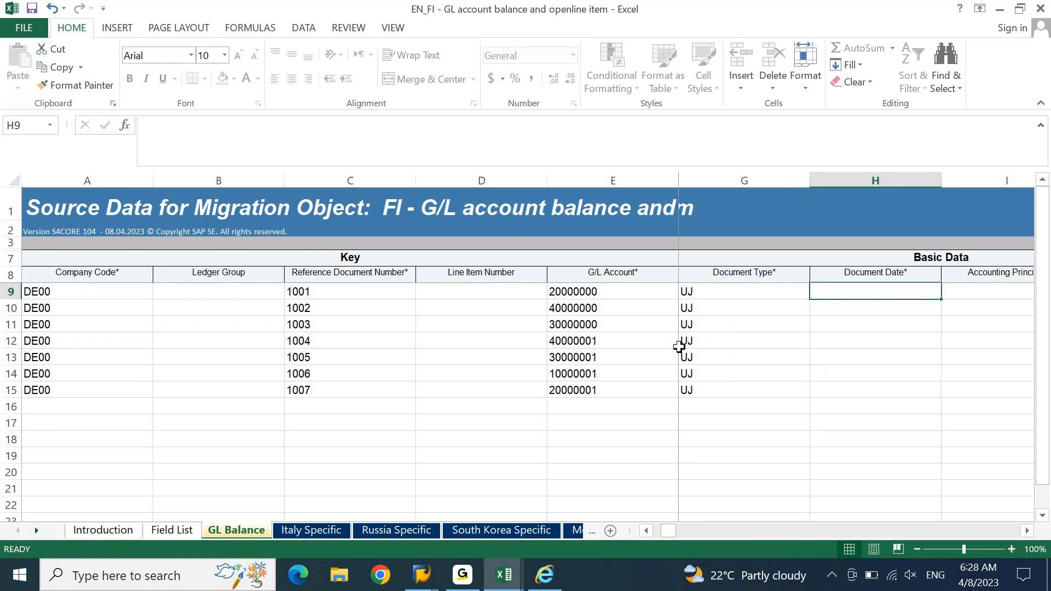
pyautogui.write('20.01.2023')
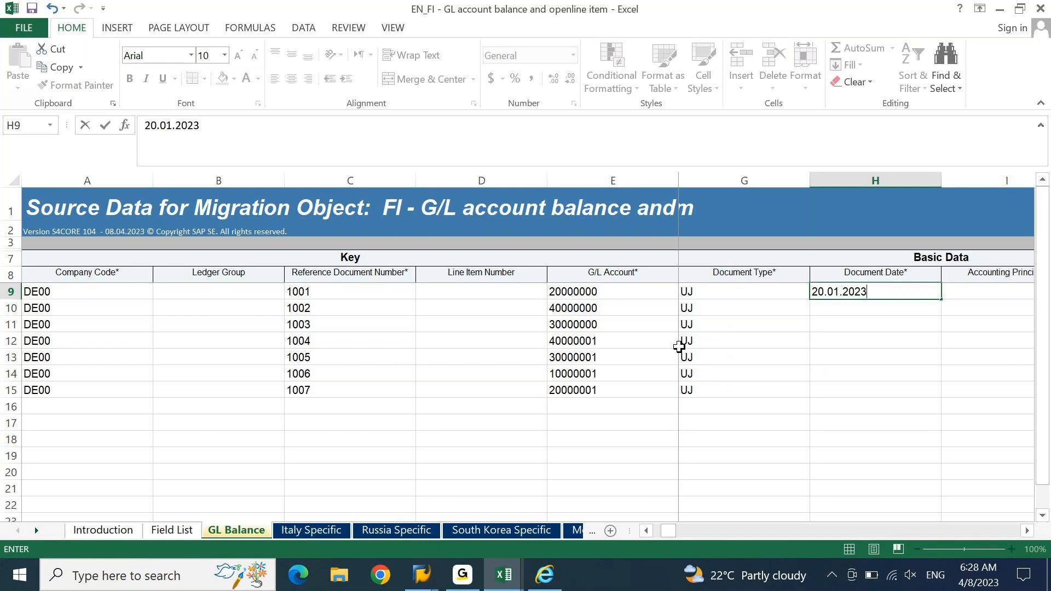
pyautogui.press('Tab')
pyautogui.press('Left')
pyautogui.hotkey('ctrl', 'c')
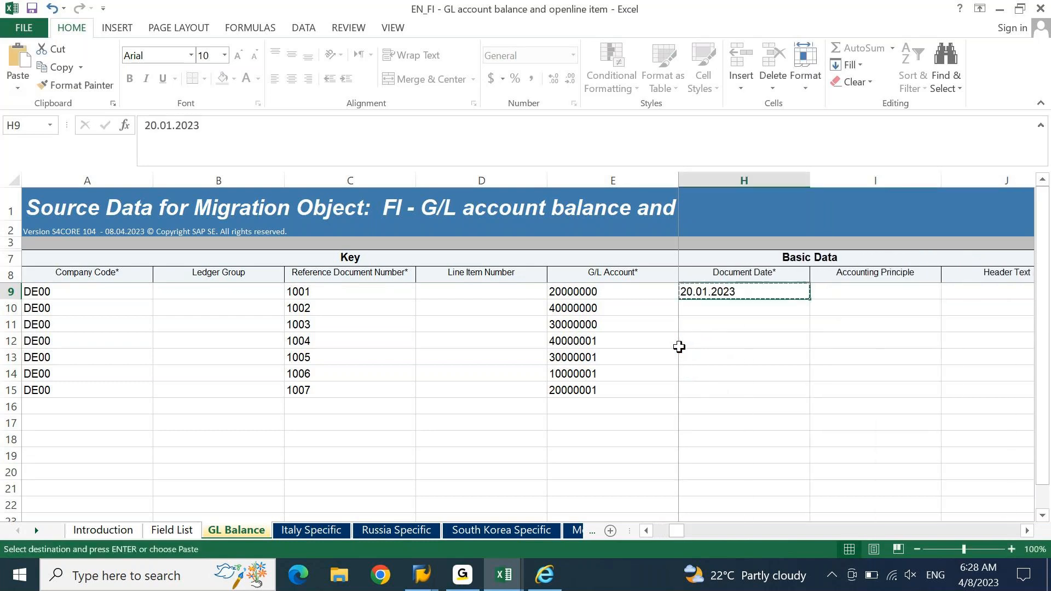
pyautogui.hotkey('shift', 'Down')
pyautogui.hotkey('shift', 'Down')
pyautogui.hotkey('shift', 'Down')
pyautogui.hotkey('shift', 'Down')
pyautogui.hotkey('shift', 'Down')
pyautogui.hotkey('shift', 'Down')
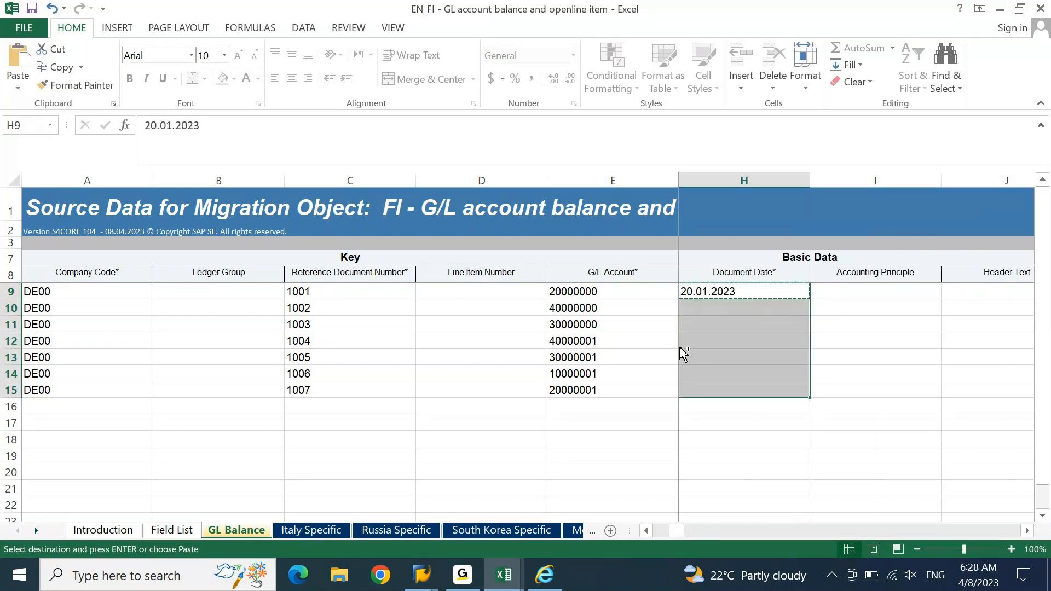
pyautogui.hotkey('ctrl', 'v')
# Step: Save the template, keeping the XML Spreadsheet 2003 format
pyautogui.press('Escape')
pyautogui.press('Escape')
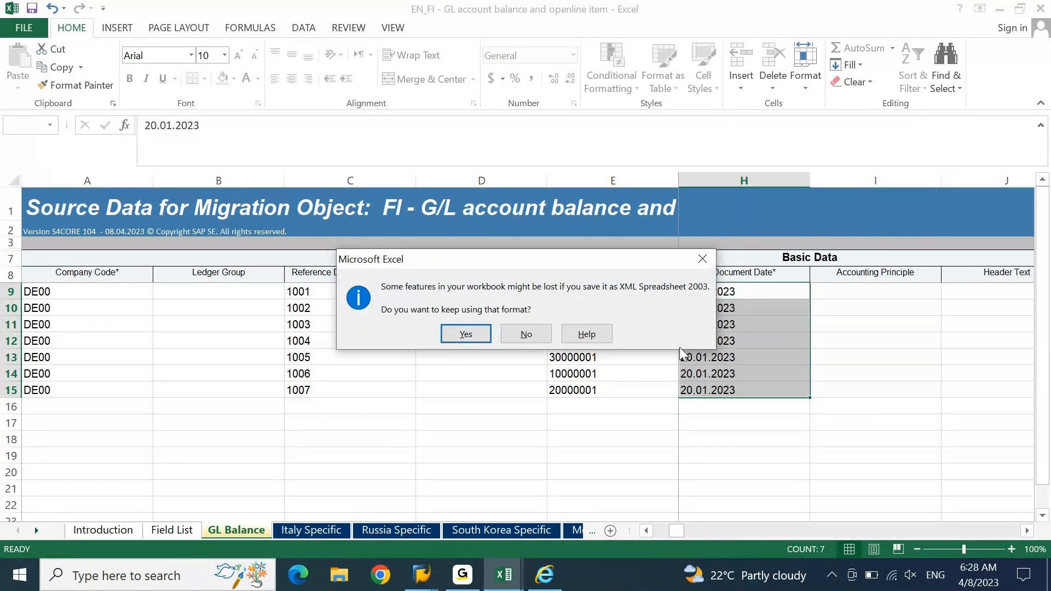
pyautogui.press('Return')
# Step: Enter the header text LTMC UPLOAD in J9 and fill it down through J15
pyautogui.press('Right')
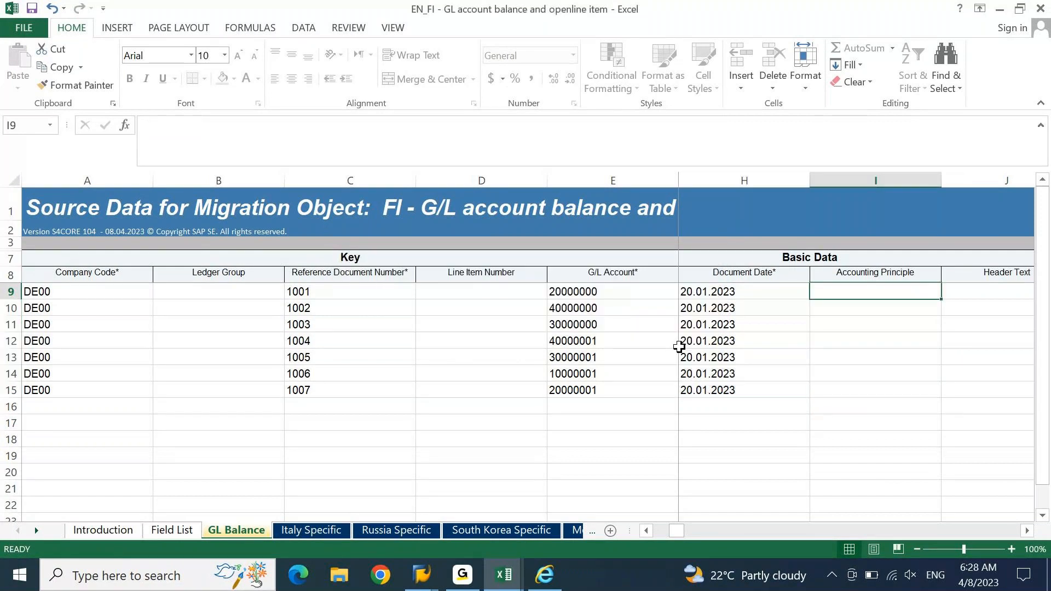
pyautogui.press('Right')
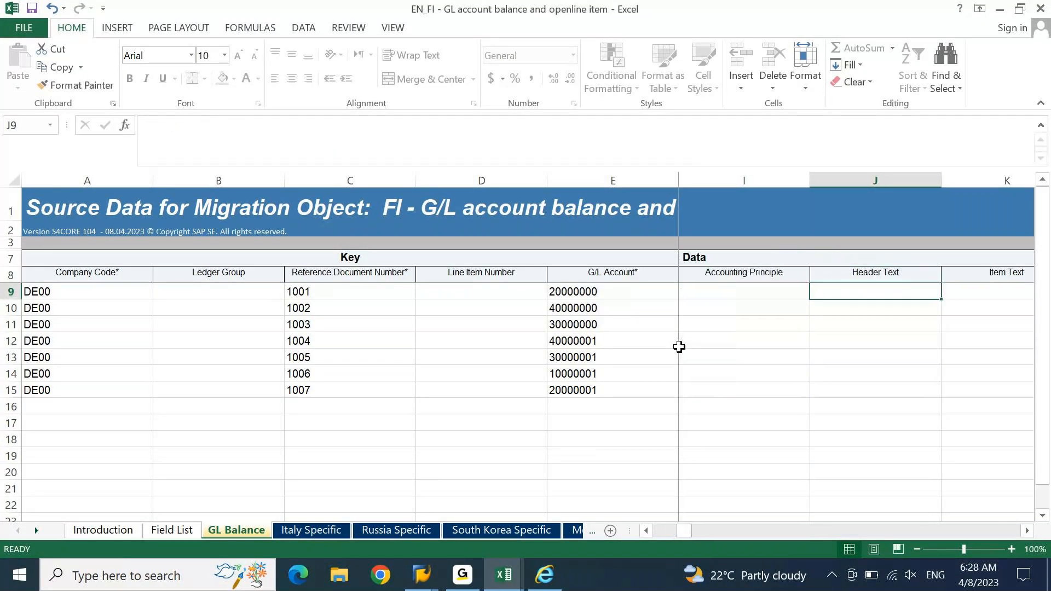
pyautogui.write('LTNC')
pyautogui.press('BackSpace')
pyautogui.press('BackSpace')
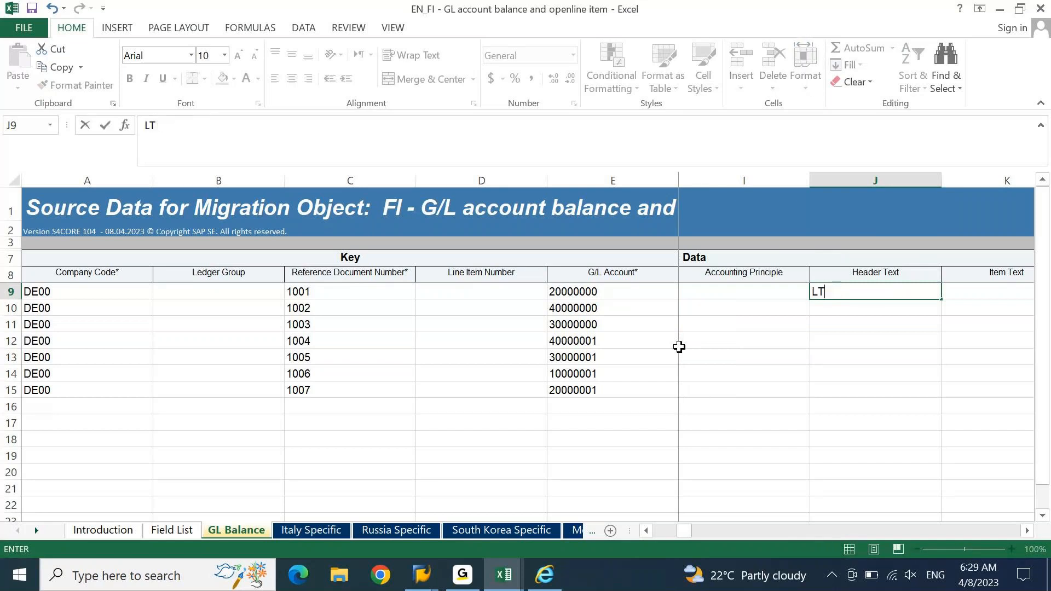
pyautogui.write('MC UPLOAD')
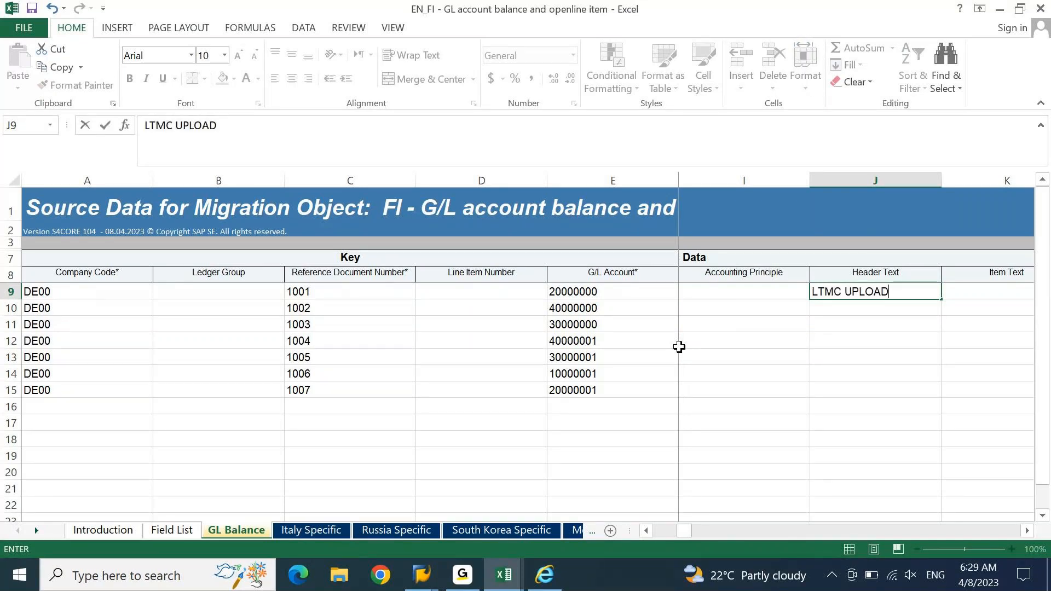
pyautogui.press('Right')
pyautogui.press('Left')
pyautogui.hotkey('ctrl', 'c')
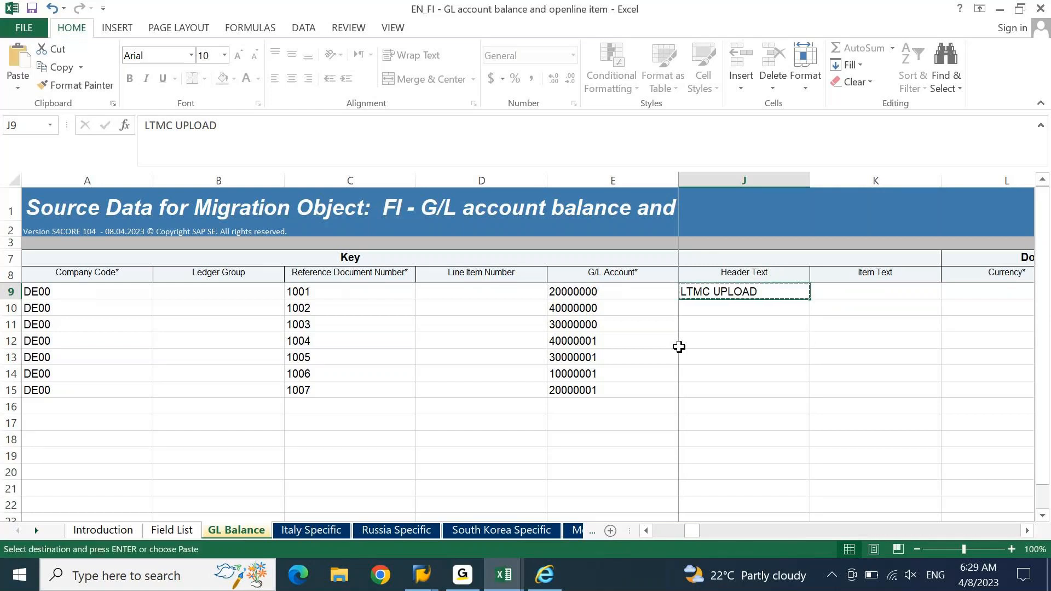
pyautogui.hotkey('shift', 'Down')
pyautogui.hotkey('shift', 'Down')
pyautogui.hotkey('shift', 'Down')
pyautogui.hotkey('shift', 'Down')
pyautogui.hotkey('shift', 'Down')
pyautogui.hotkey('shift', 'Down')
pyautogui.hotkey('ctrl', 'v')
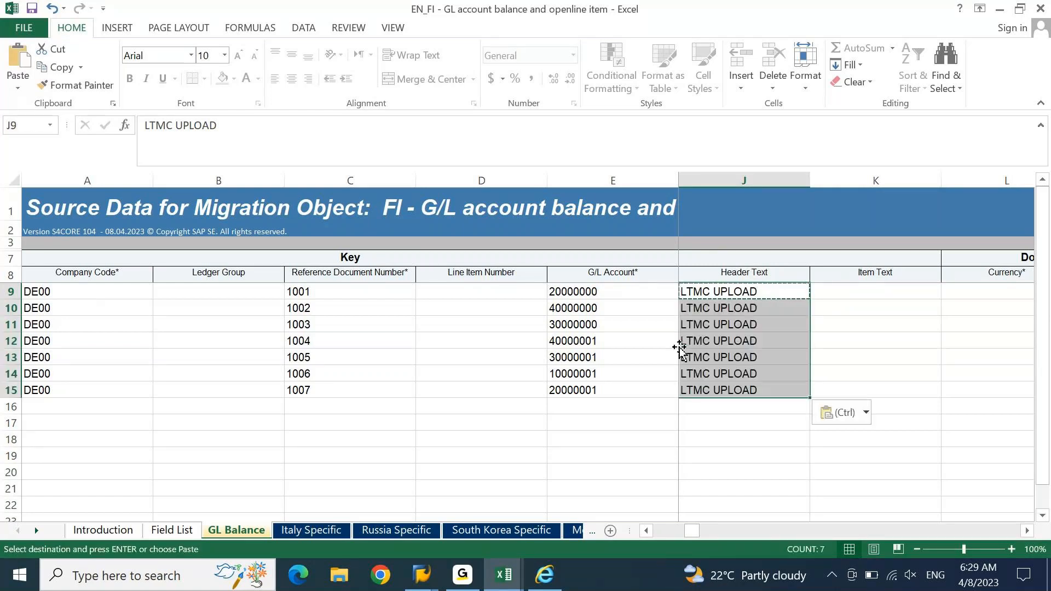
# Step: Copy the header text LTMC UPLOAD into the Item Text column for all document rows, K9:K15
pyautogui.press('Right')
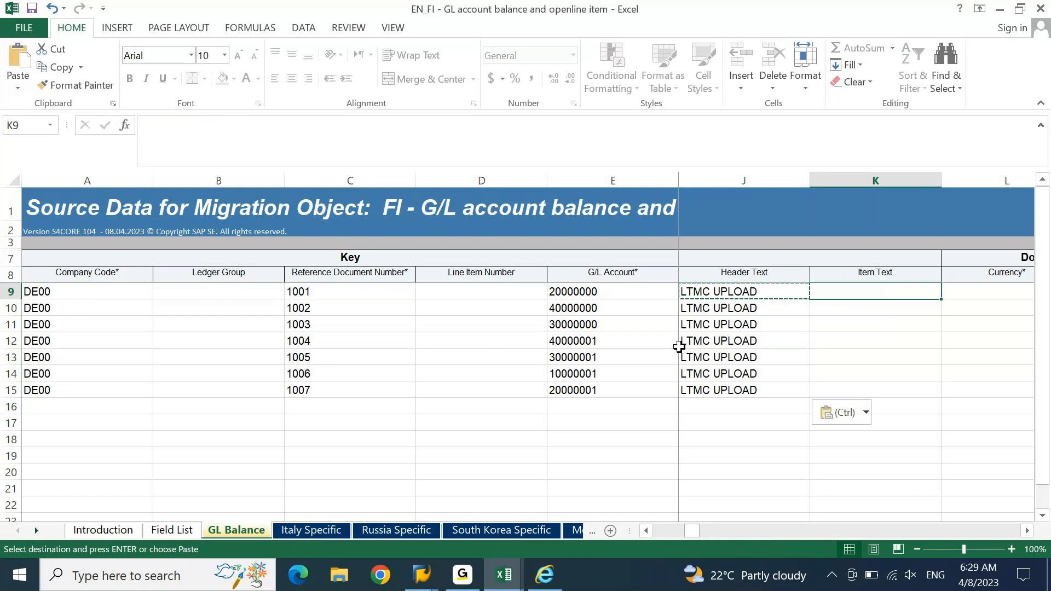
pyautogui.hotkey('ctrl', 'v')
pyautogui.hotkey('ctrl', 'c')
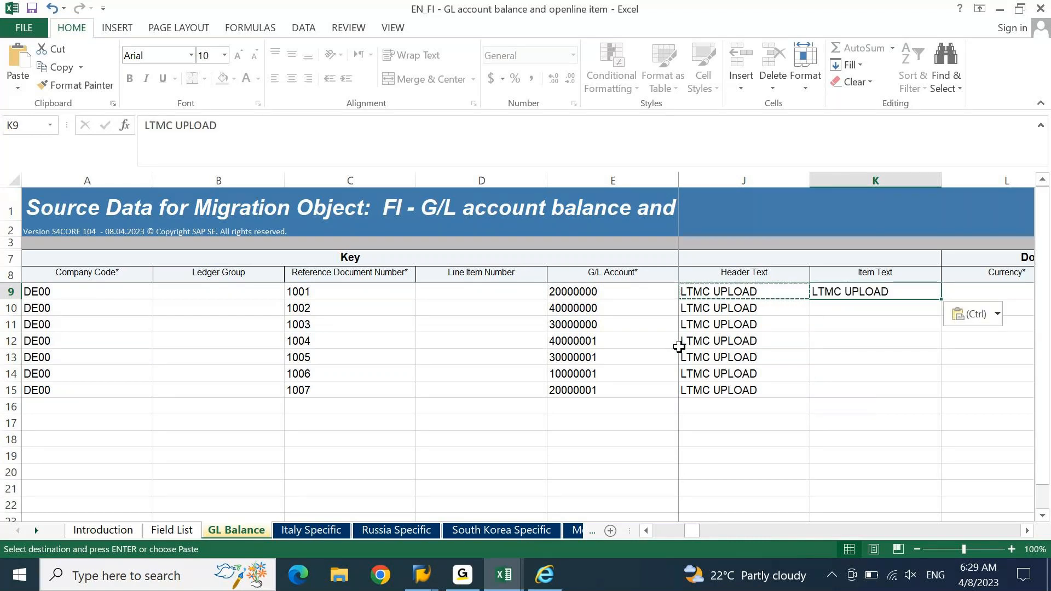
pyautogui.press('Down')
pyautogui.press('Down')
pyautogui.press('Down')
pyautogui.press('Down')
pyautogui.press('Down')
pyautogui.press('Down')
pyautogui.hotkey('ctrl', 'shift', 'Up')
pyautogui.hotkey('ctrl', 'v')
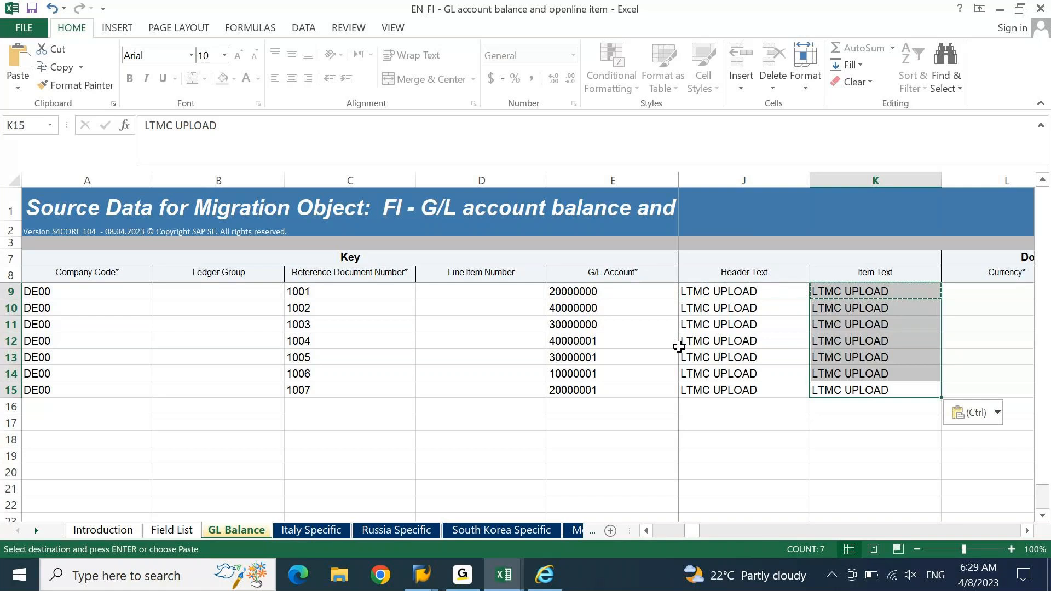
pyautogui.press('Escape')
# Step: Enter INR as the document currency in L9 and fill it down through L15
pyautogui.hotkey('ctrl', 'Up')
pyautogui.press('Right')
pyautogui.press('Left')
pyautogui.press('Right')
pyautogui.press('Down')
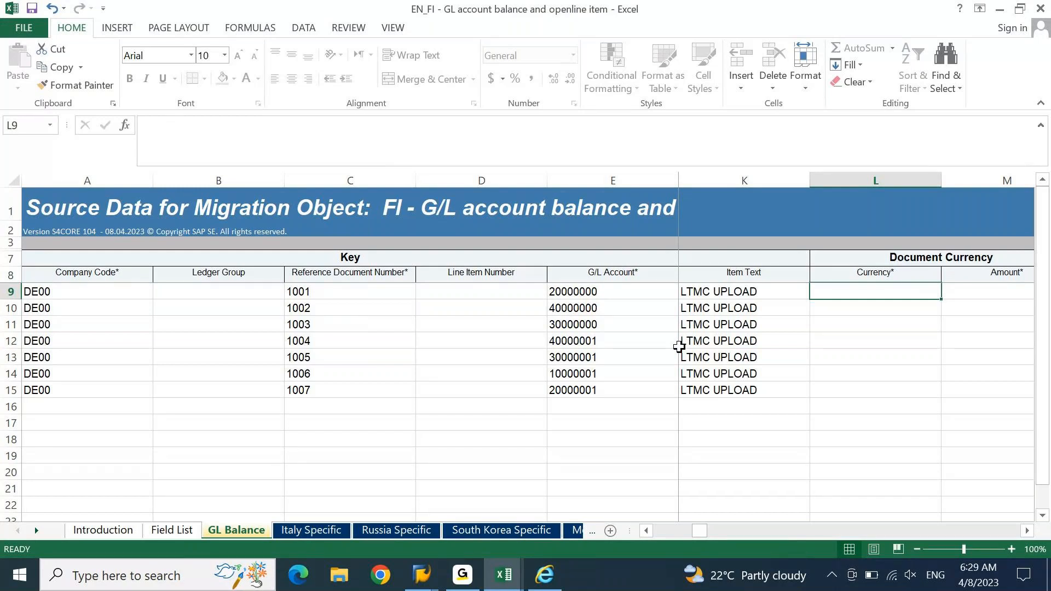
pyautogui.write('INR')
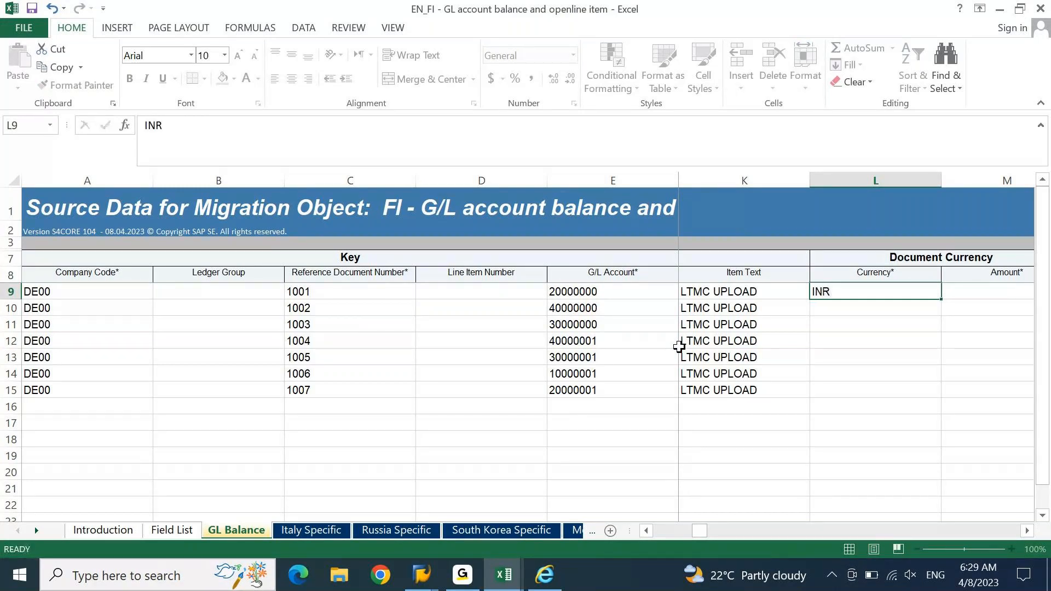
pyautogui.press('Tab')
pyautogui.press('Left')
pyautogui.hotkey('ctrl', 'c')
pyautogui.hotkey('shift', 'Down')
pyautogui.hotkey('shift', 'Down')
pyautogui.hotkey('shift', 'Down')
pyautogui.hotkey('shift', 'Down')
pyautogui.hotkey('shift', 'Down')
pyautogui.hotkey('shift', 'Down')
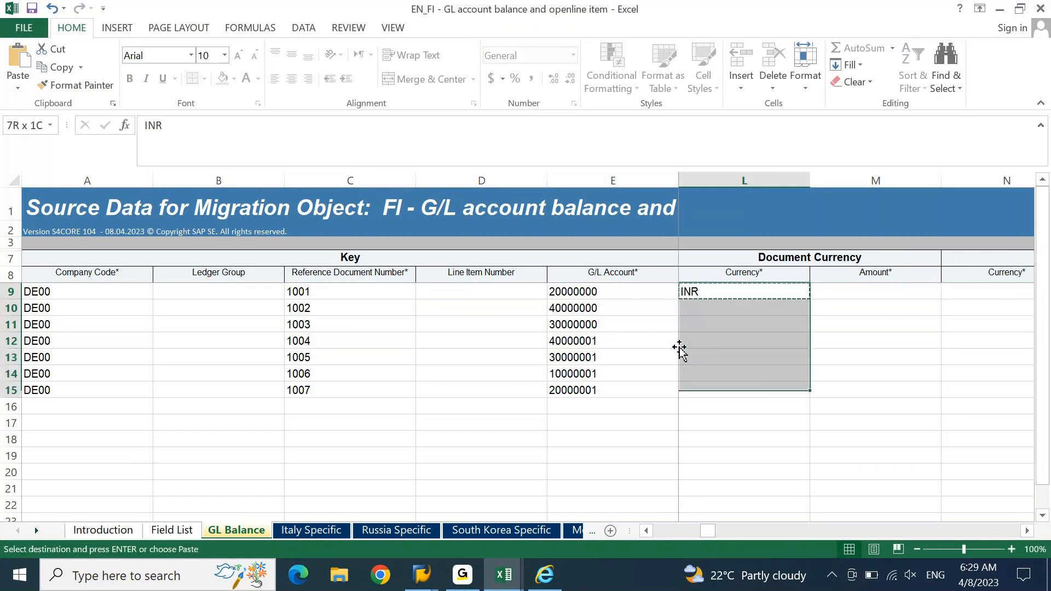
pyautogui.hotkey('ctrl', 'v')
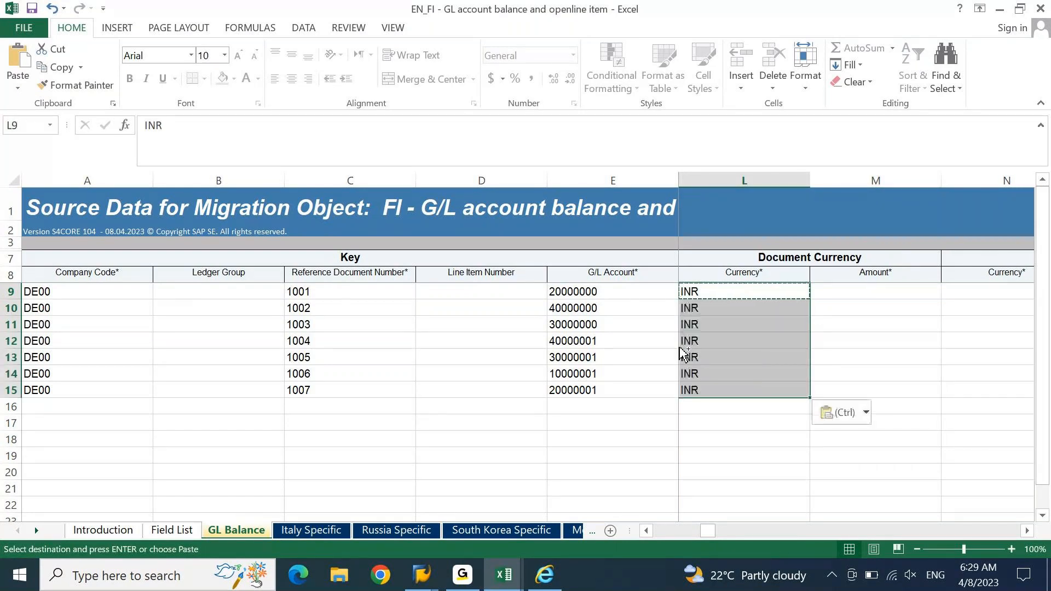
pyautogui.press('Escape')
# Step: Enter INR as the local currency in N9 and copy it down through N15
pyautogui.press('Up')
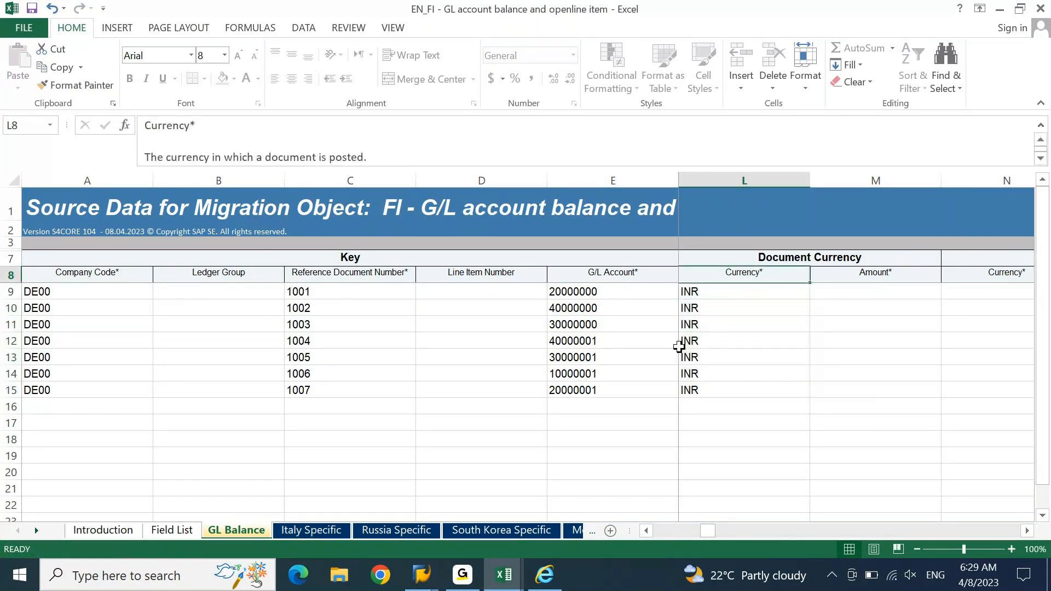
pyautogui.press('Right')
pyautogui.press('Down')
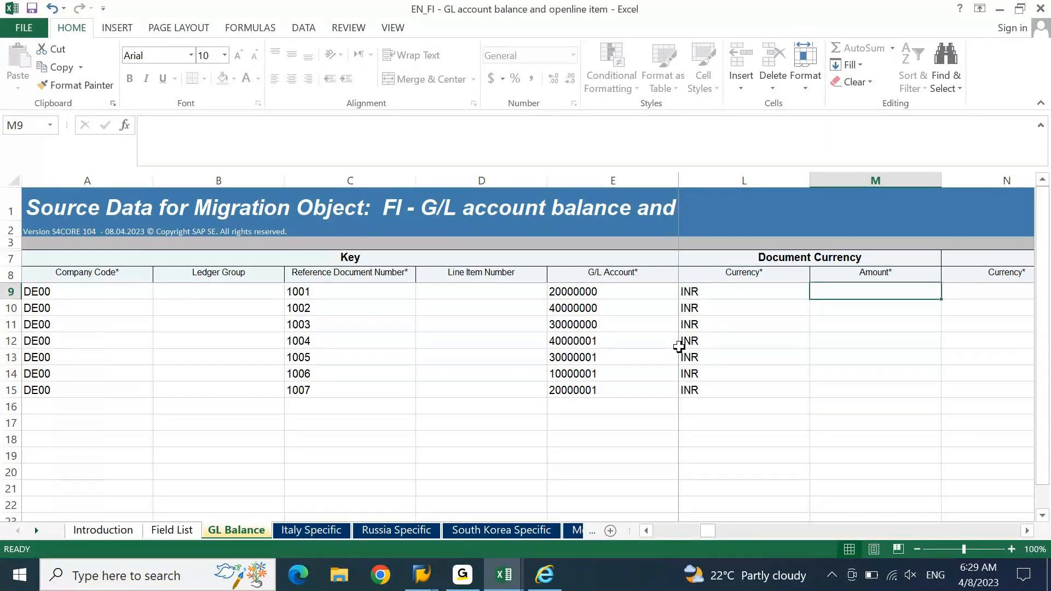
pyautogui.press('Up')
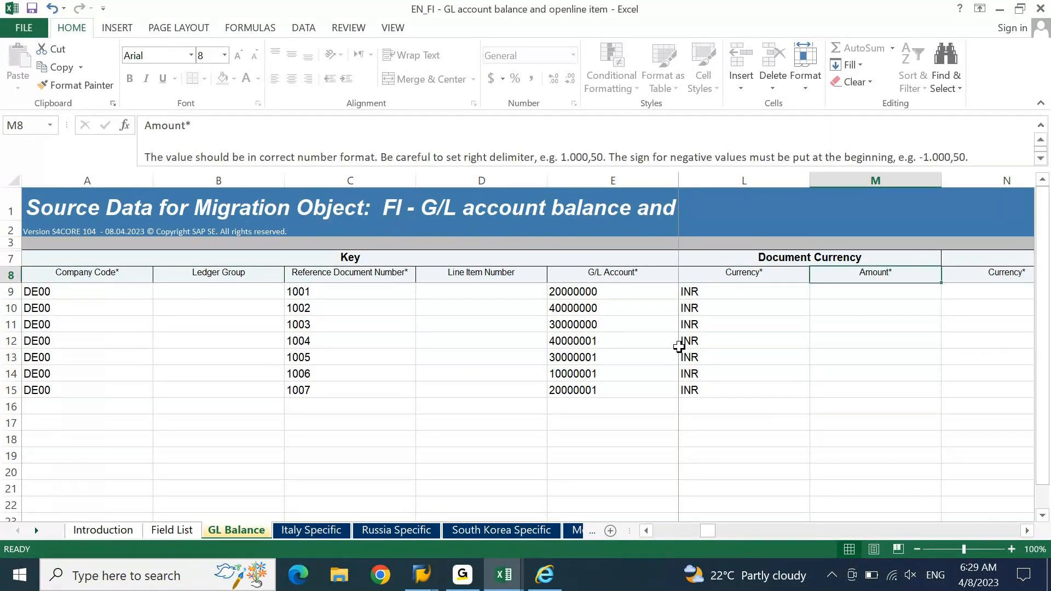
pyautogui.press('Right')
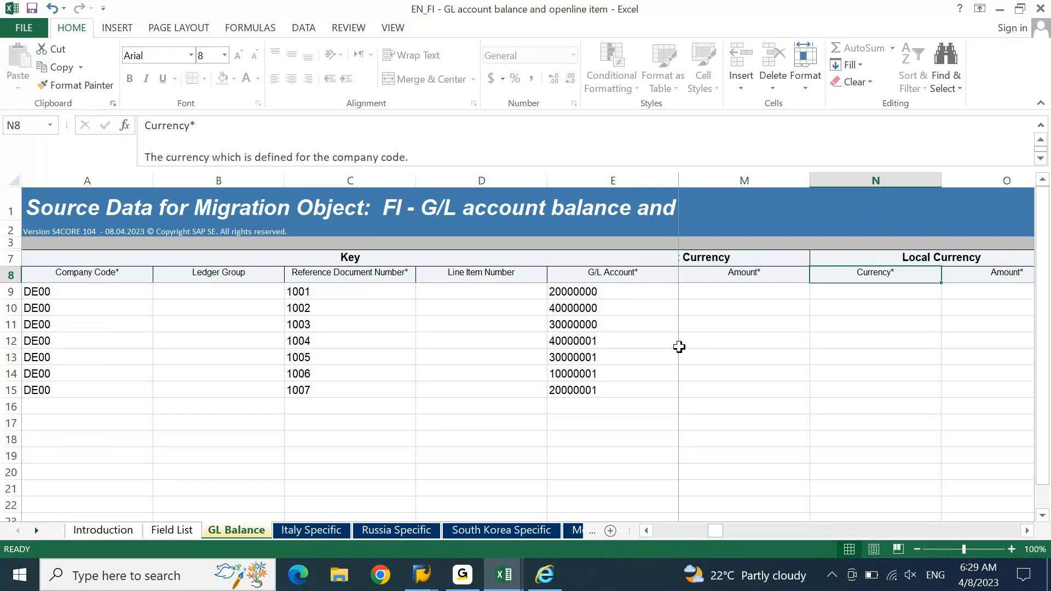
pyautogui.press('Down')
pyautogui.write('INR')
pyautogui.press('Left')
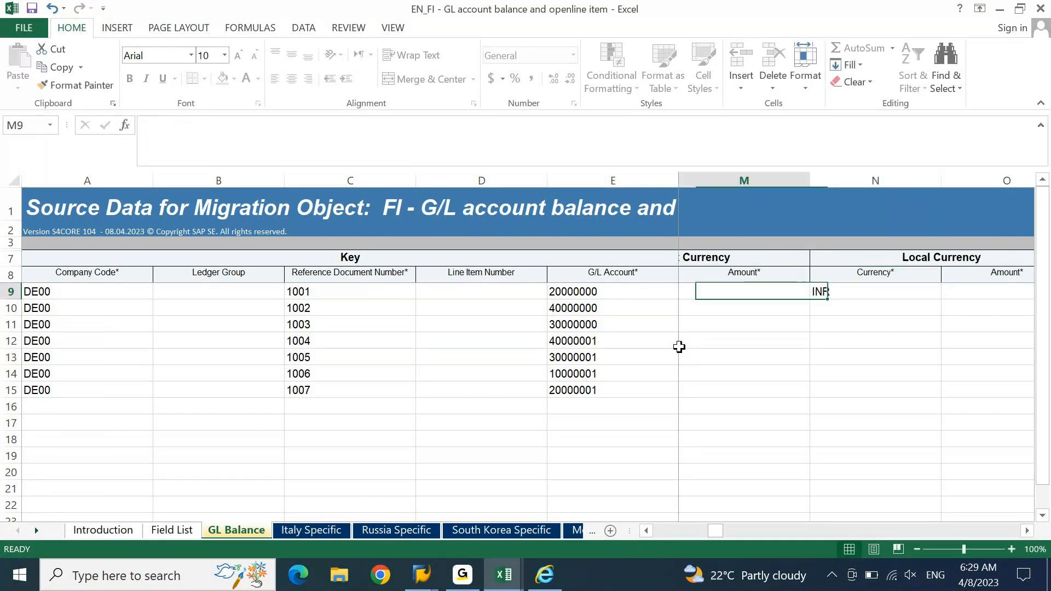
pyautogui.press('Right')
pyautogui.hotkey('ctrl', 'c')
pyautogui.hotkey('shift', 'Down')
pyautogui.hotkey('shift', 'Down')
pyautogui.hotkey('shift', 'Down')
pyautogui.hotkey('shift', 'Down')
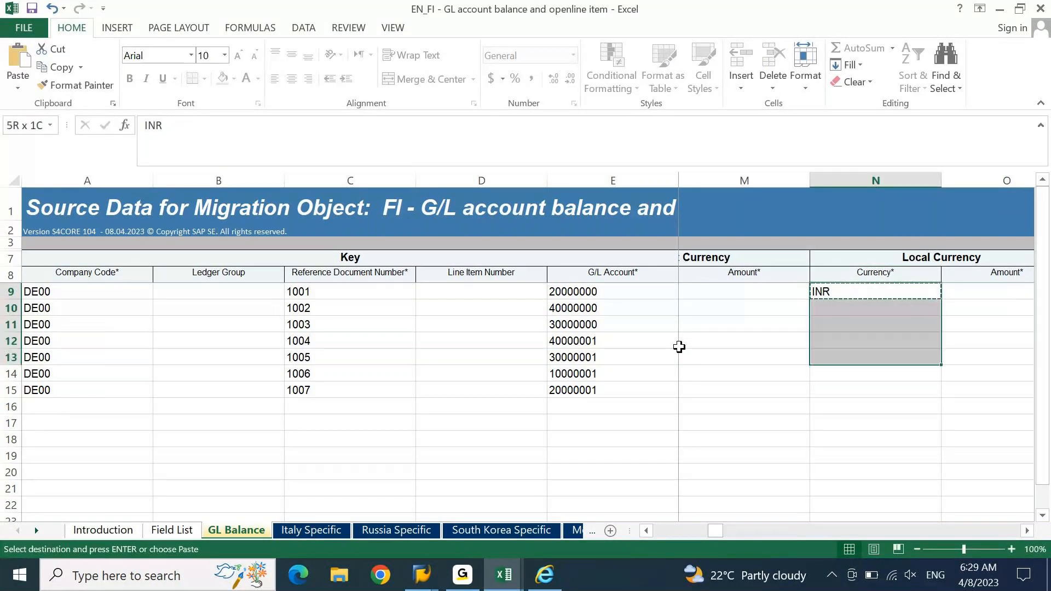
pyautogui.hotkey('shift', 'Down')
pyautogui.hotkey('shift', 'Down')
pyautogui.hotkey('ctrl', 'v')
pyautogui.press('Escape')
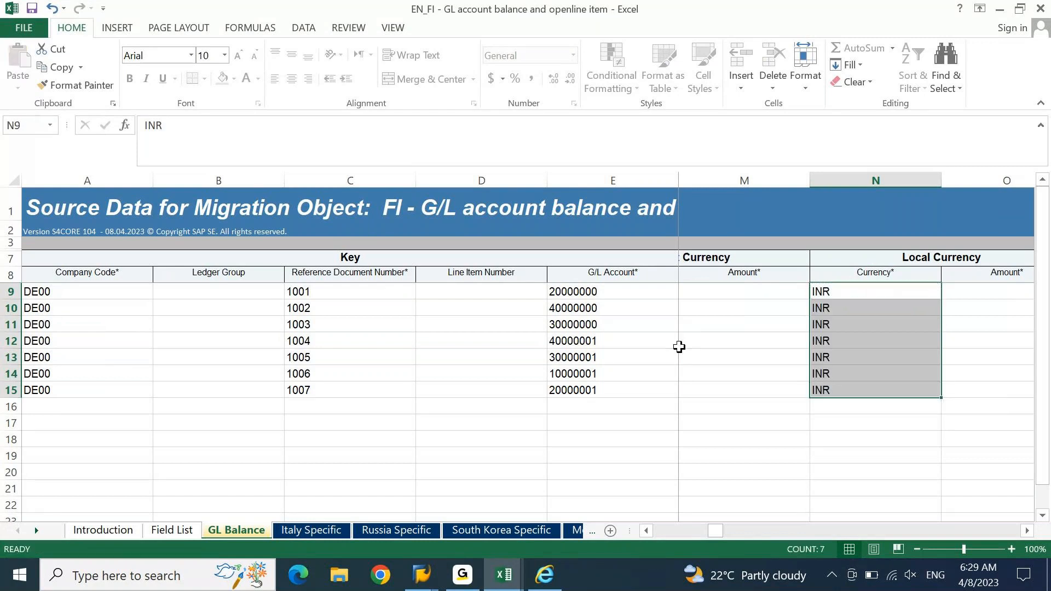
# Step: Review the filled columns between Local Currency and Offsetting Account, reading the header descriptions in row 8
pyautogui.press('Up')
pyautogui.press('Left')
pyautogui.press('Left')
pyautogui.press('Left')
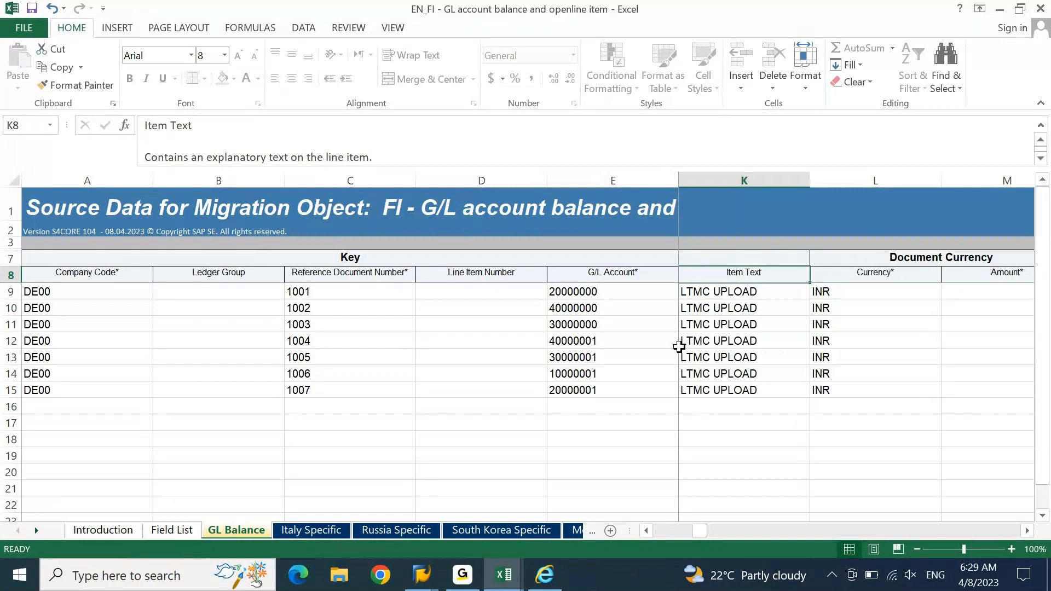
pyautogui.press('Left')
pyautogui.press('Left')
pyautogui.press('Left')
pyautogui.press('Left')
pyautogui.press('Left')
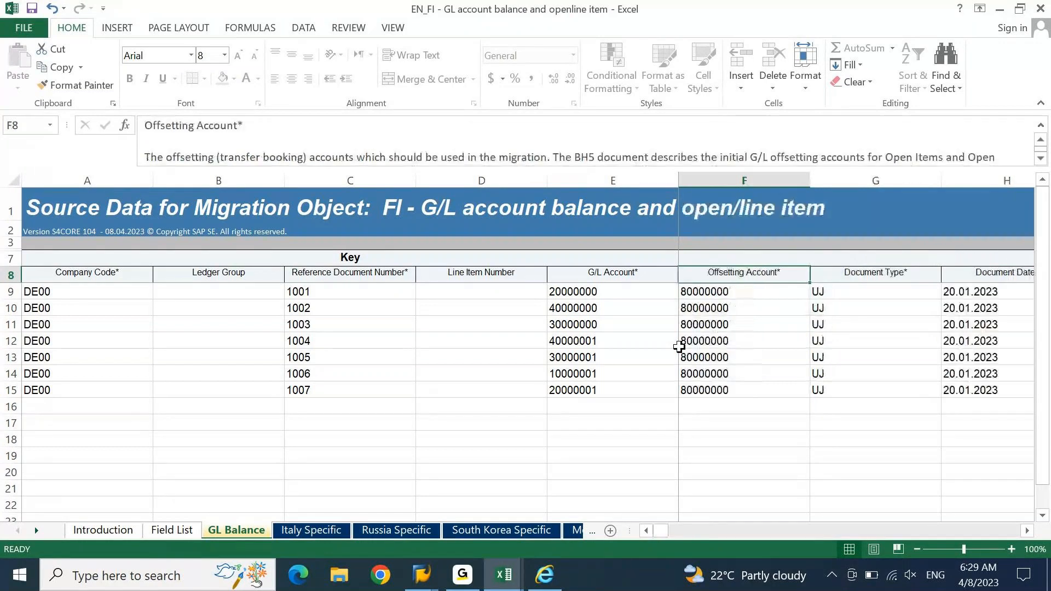
pyautogui.press('Right')
pyautogui.press('Right')
pyautogui.press('Right')
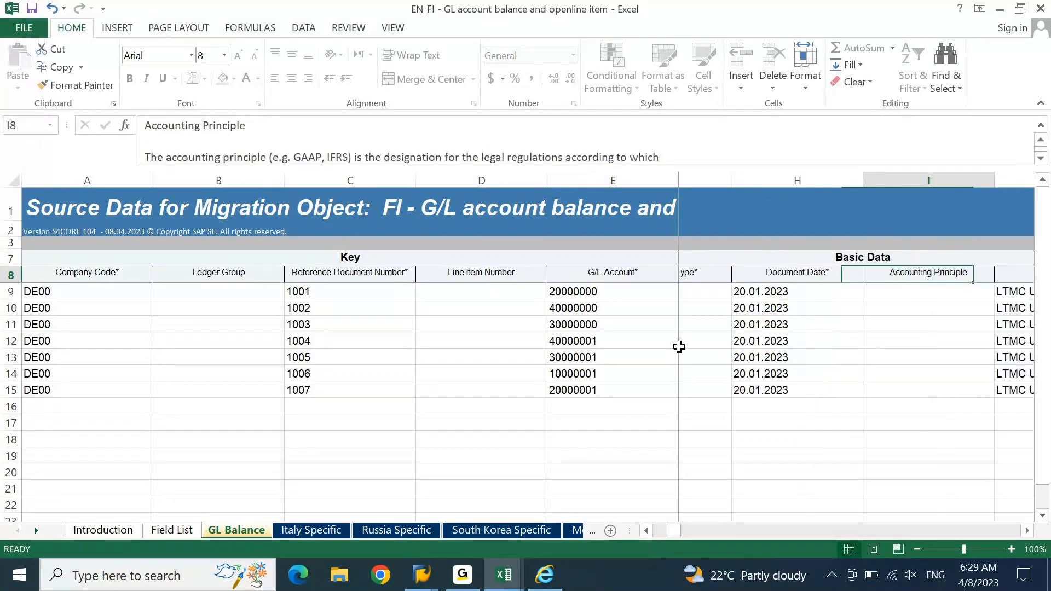
pyautogui.press('Right')
pyautogui.press('Right')
pyautogui.press('Right')
# Step: Compare the G/L accounts in E9:E15 with their offsetting accounts in F9:F15
pyautogui.click(649, 271)
pyautogui.press('Right')
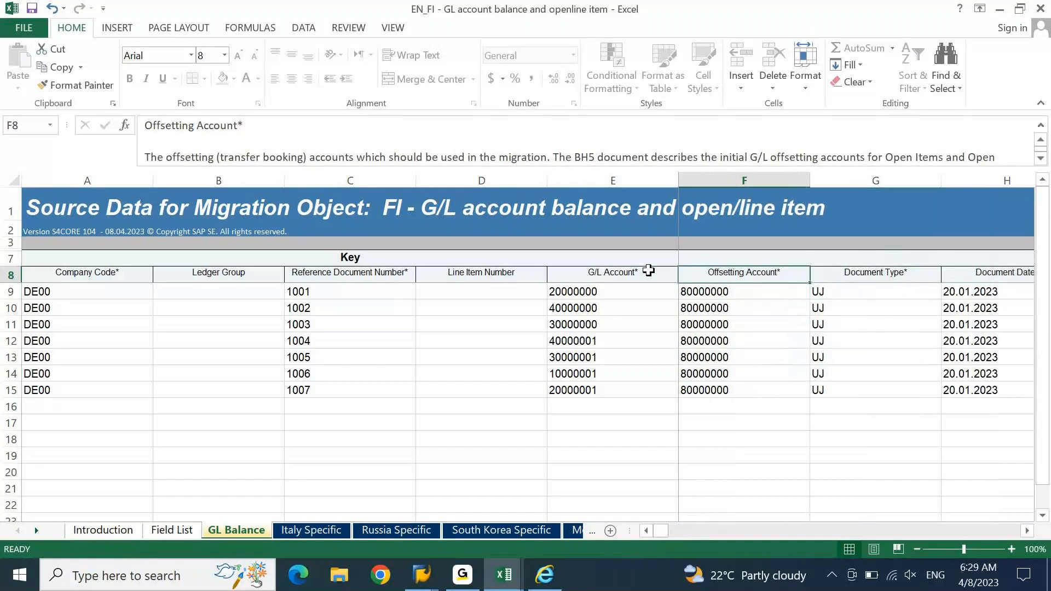
pyautogui.click(657, 289)
pyautogui.click(706, 291)
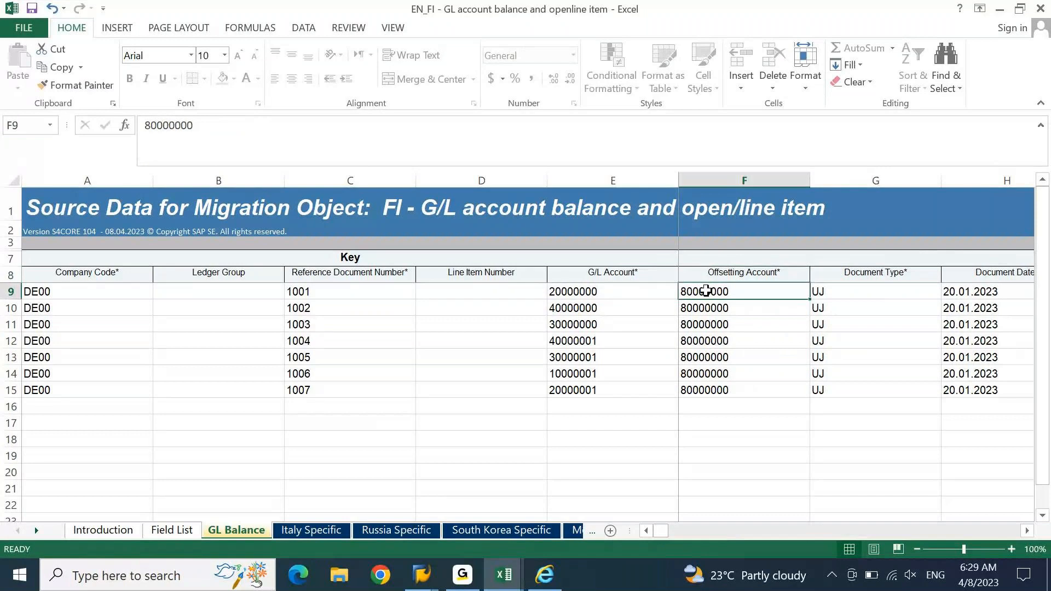
pyautogui.moveTo(670, 291); pyautogui.dragTo(643, 383)
pyautogui.moveTo(727, 293); pyautogui.dragTo(723, 392)
pyautogui.click(618, 292)
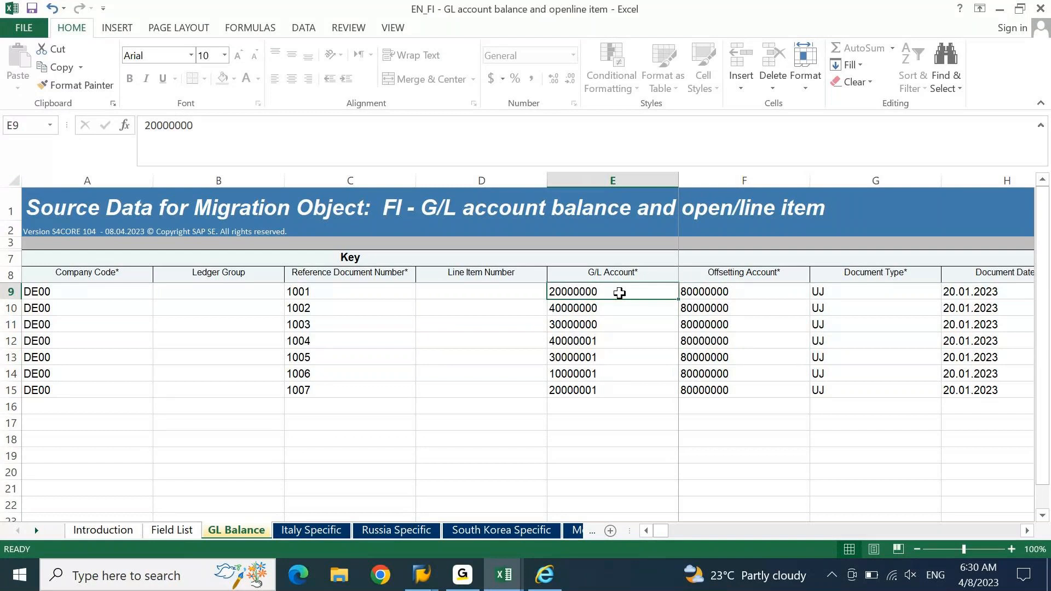
pyautogui.click(716, 291)
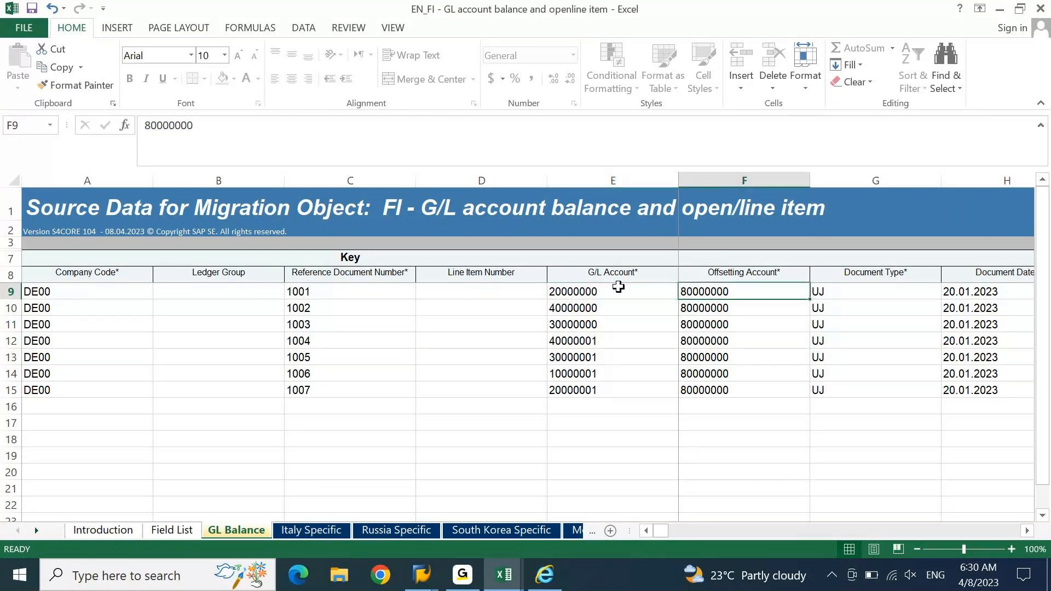
pyautogui.click(584, 305)
pyautogui.click(723, 308)
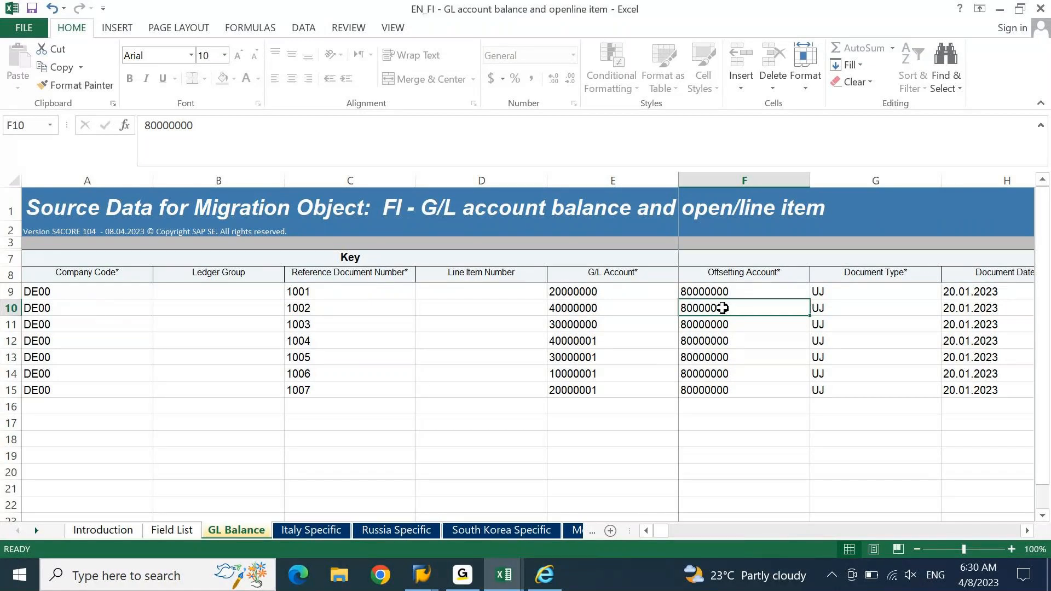
# Step: Examine the template's column headers from Document Type through the currency, additional and CO-PA fields up to Ship-To Party
pyautogui.press('Up')
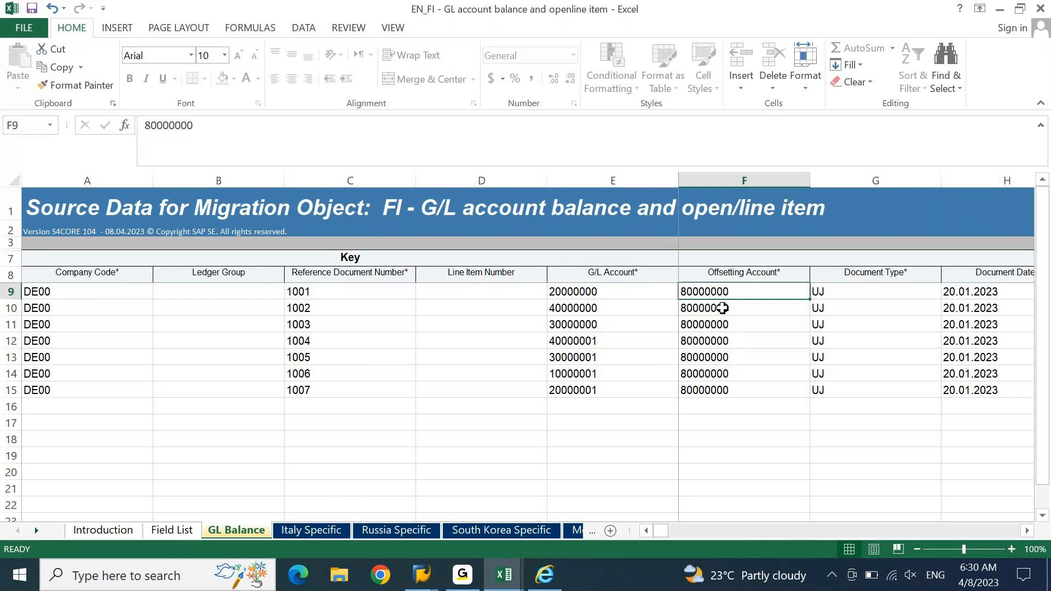
pyautogui.press('Right')
pyautogui.press('Right')
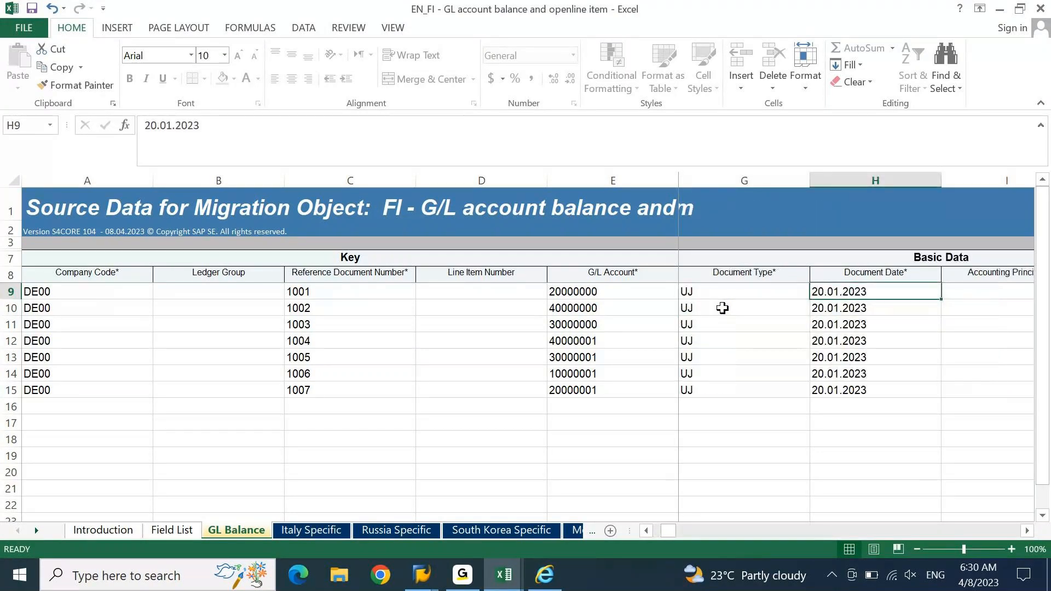
pyautogui.press('Right')
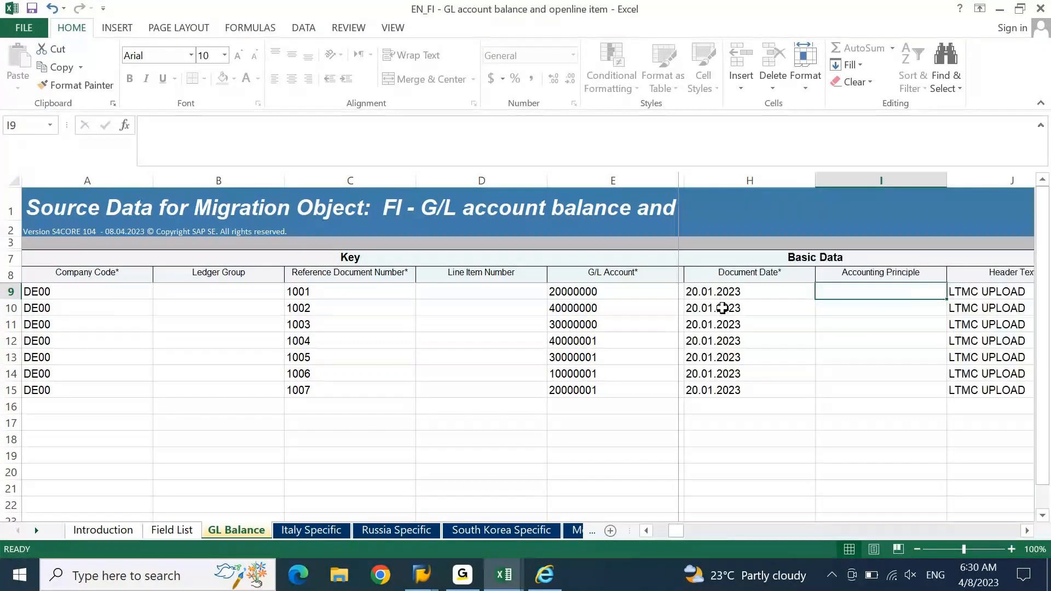
pyautogui.press('Right')
pyautogui.press('Right')
pyautogui.press('Right')
pyautogui.press('Right')
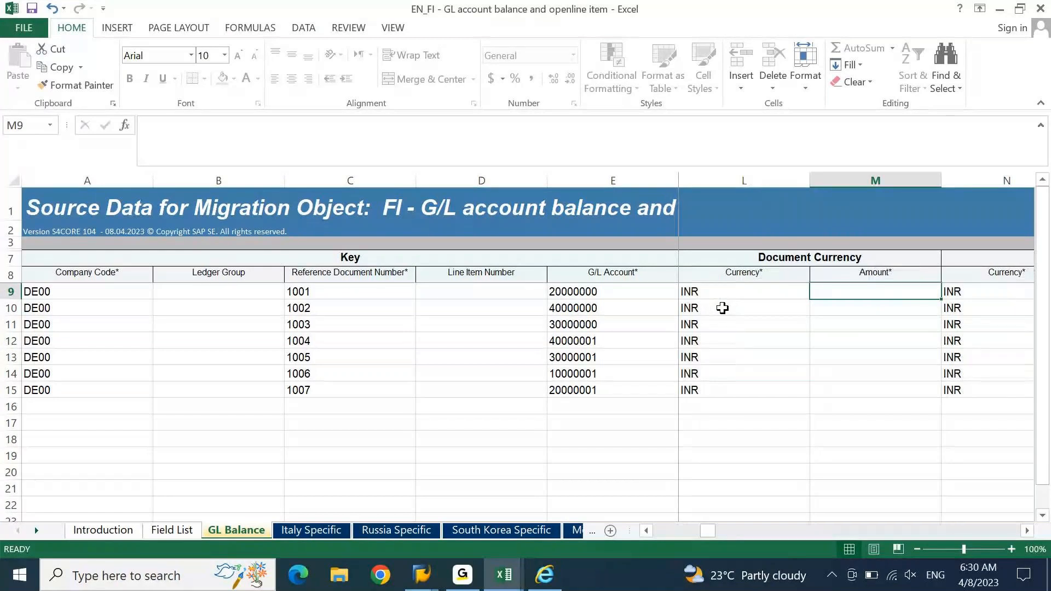
pyautogui.press('Right')
pyautogui.press('Right')
pyautogui.press('Right')
pyautogui.press('Right')
pyautogui.press('Up')
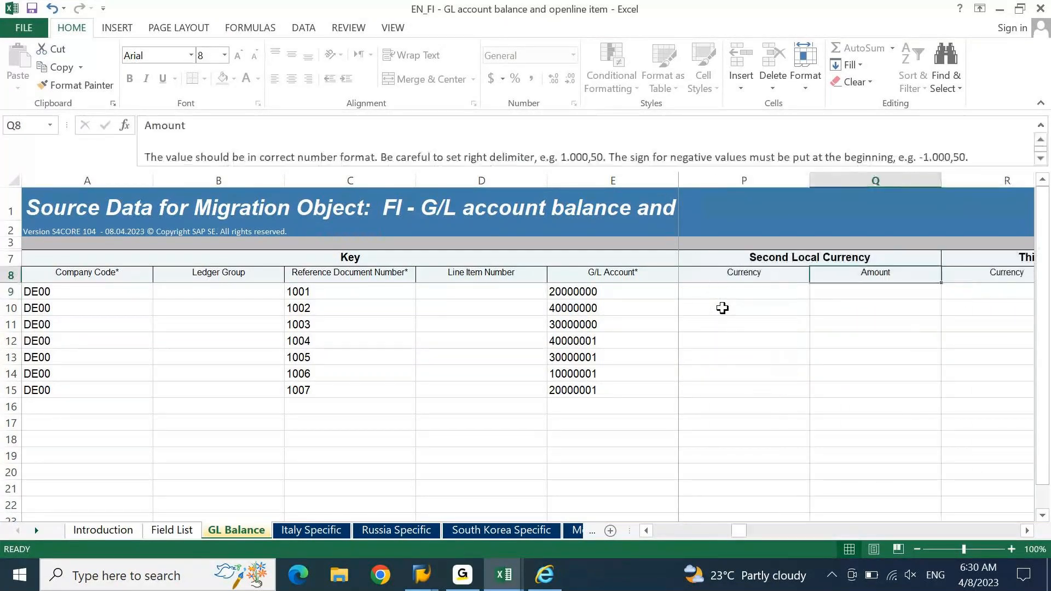
pyautogui.press('Right')
pyautogui.press('Right')
pyautogui.press('Right')
pyautogui.press('Right')
pyautogui.press('Right')
pyautogui.press('Right')
pyautogui.press('Right')
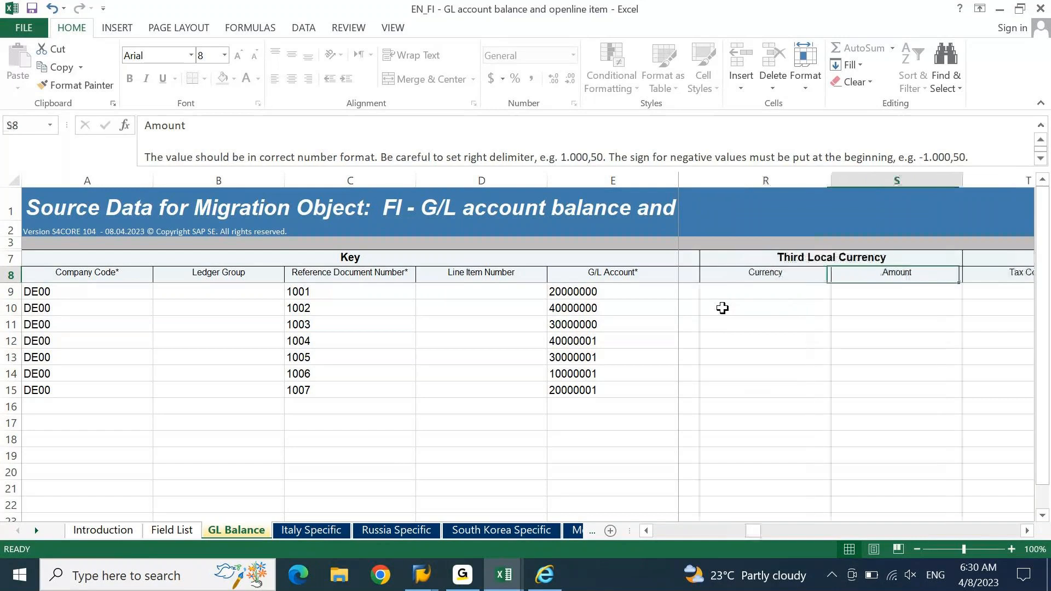
pyautogui.press('Right')
pyautogui.press('Right')
pyautogui.press('Right')
pyautogui.press('Right')
pyautogui.press('Right')
pyautogui.press('Right')
pyautogui.press('Right')
pyautogui.press('Right')
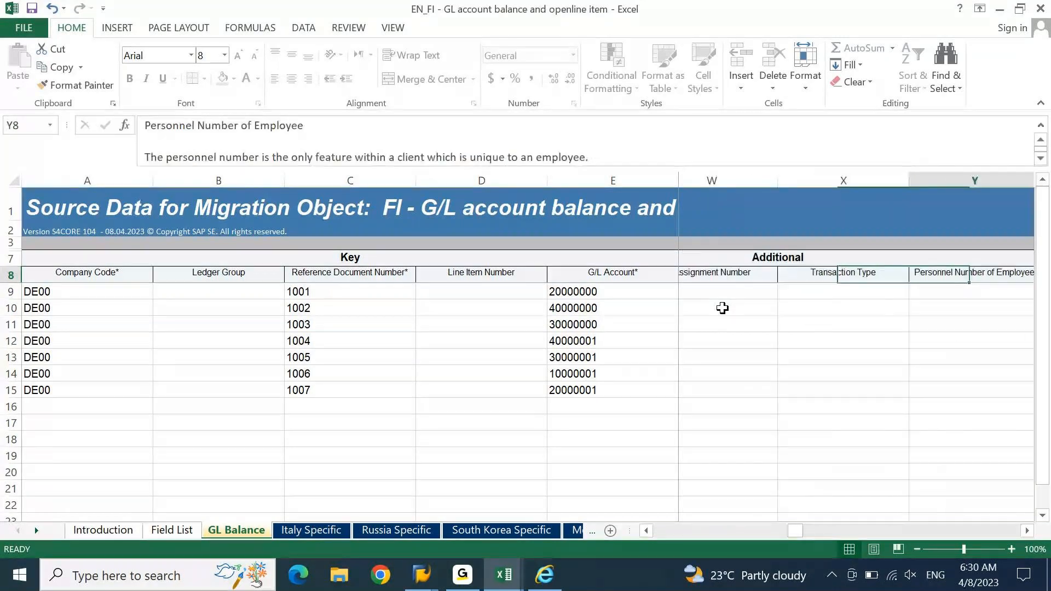
pyautogui.press('Right')
pyautogui.press('Right')
pyautogui.press('Right')
pyautogui.press('Right')
pyautogui.press('Right')
pyautogui.press('Right')
pyautogui.press('Right')
pyautogui.press('Right')
pyautogui.press('Right')
pyautogui.press('Right')
pyautogui.press('Right')
pyautogui.press('Right')
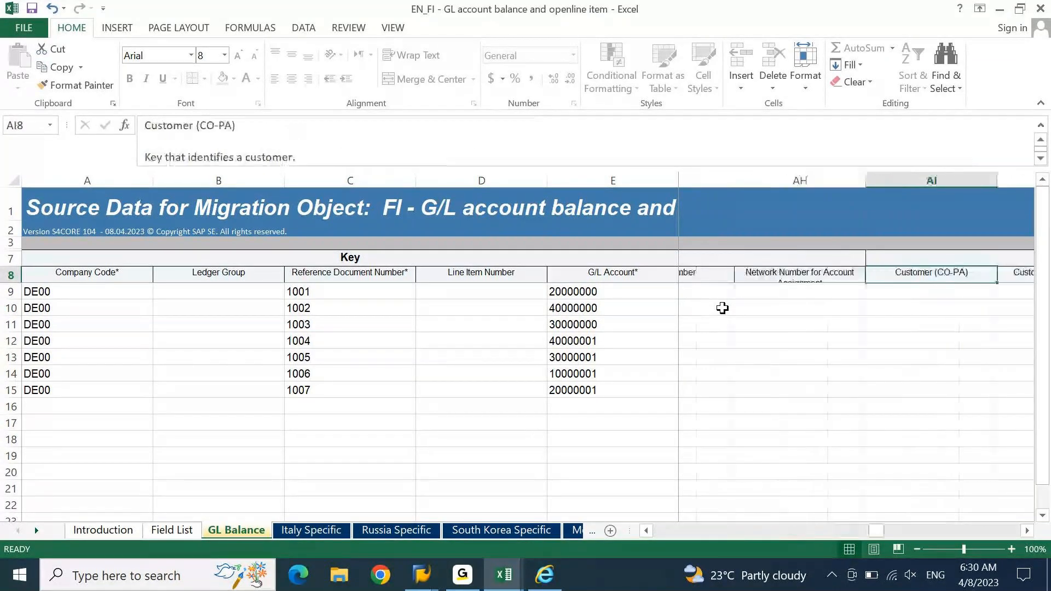
pyautogui.press('Right')
pyautogui.press('Right')
pyautogui.press('Right')
pyautogui.press('Right')
pyautogui.press('Right')
pyautogui.press('Right')
pyautogui.press('Right')
pyautogui.press('Right')
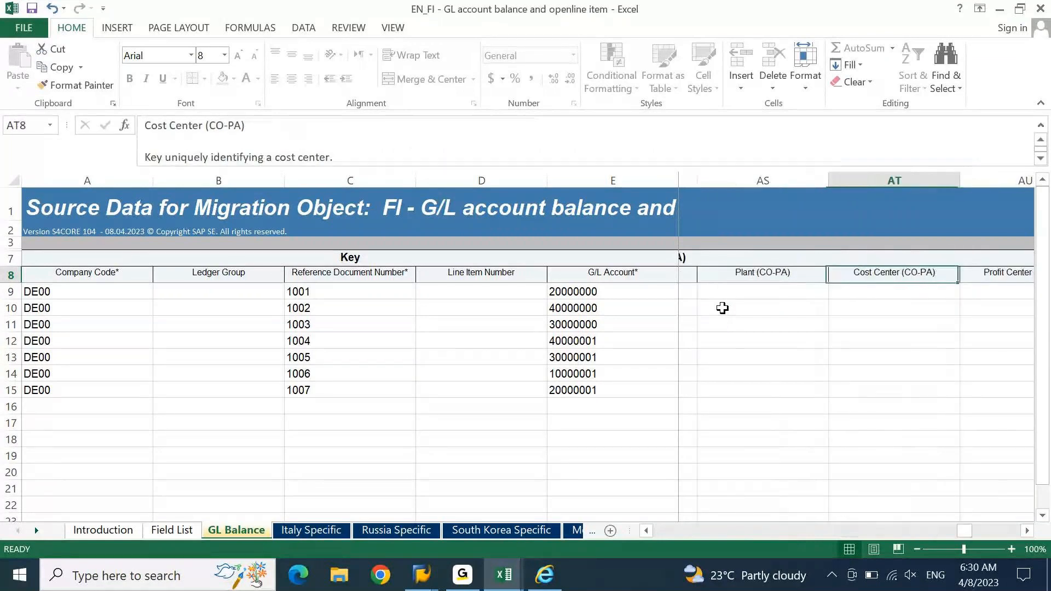
# Step: Search the GL Balance sheet for POSTING KEY, going through the matches from the start of the header row
pyautogui.press('Home')
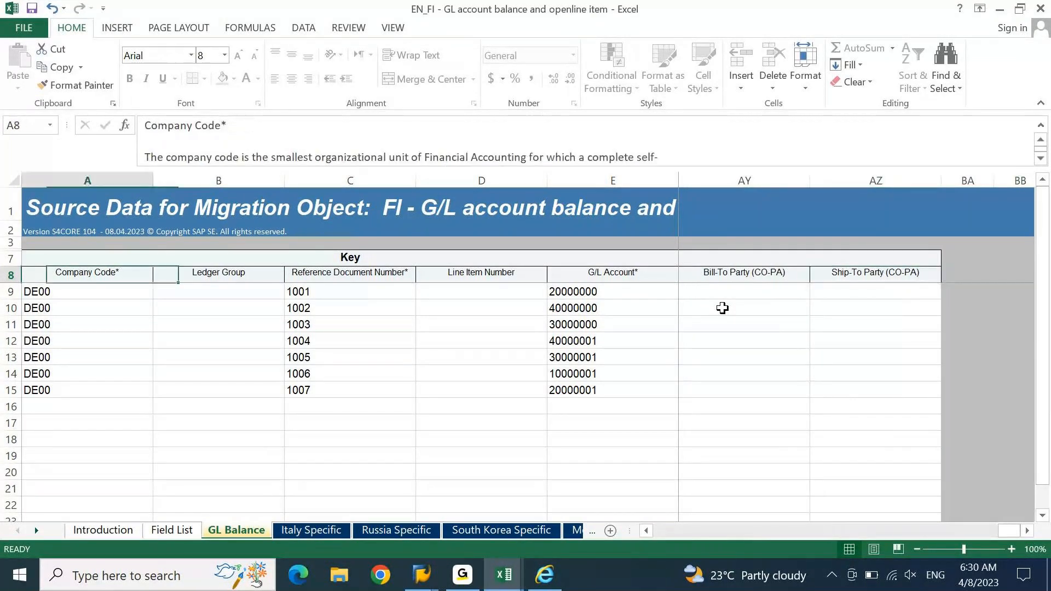
pyautogui.hotkey('ctrl', 'f')
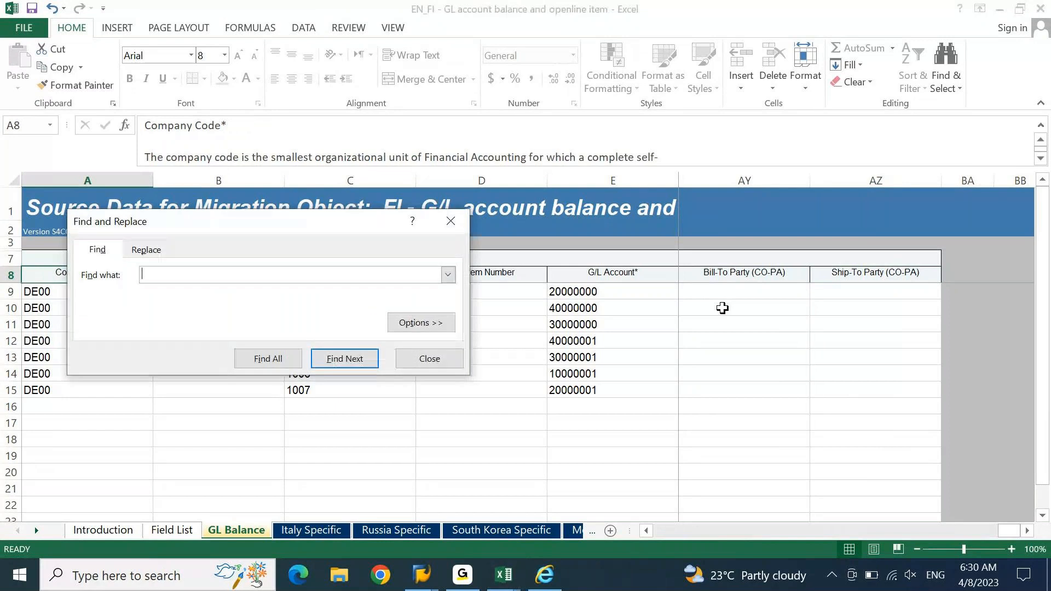
pyautogui.write('POSTING KEY')
pyautogui.press('Return')
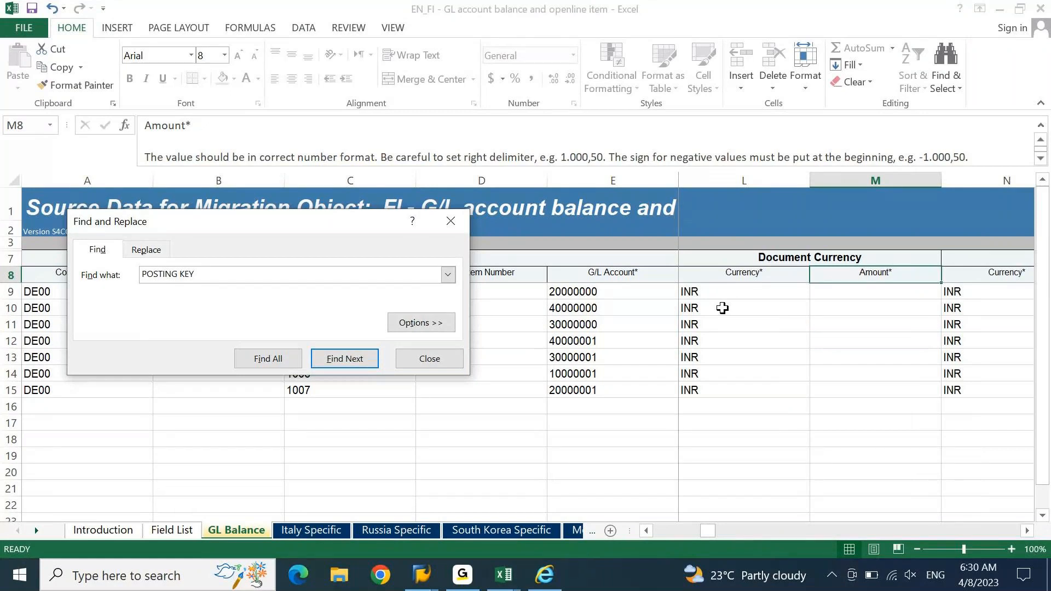
pyautogui.press('Return')
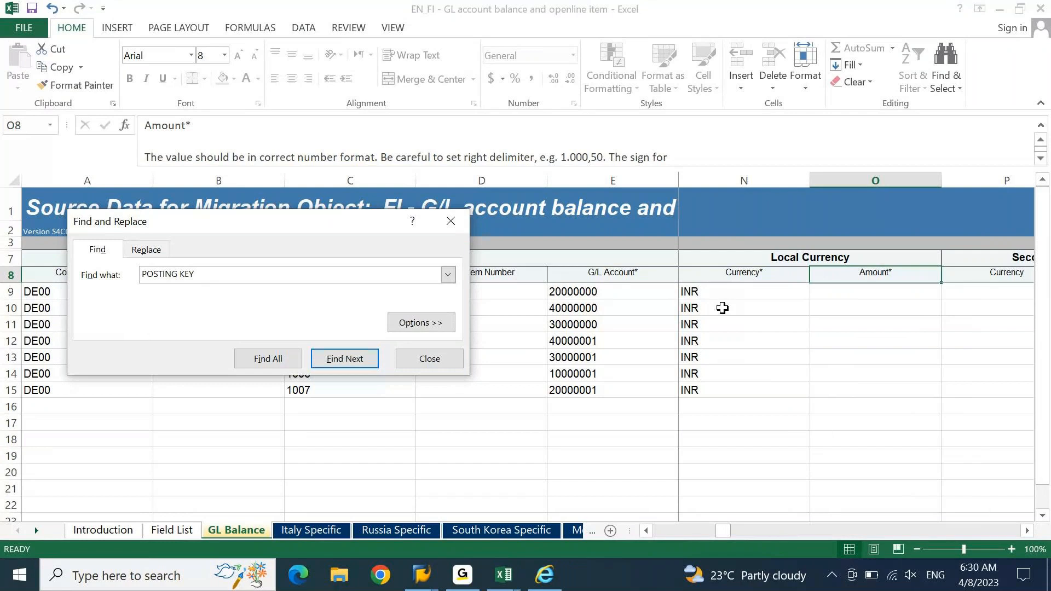
pyautogui.press('Return')
pyautogui.press('Escape')
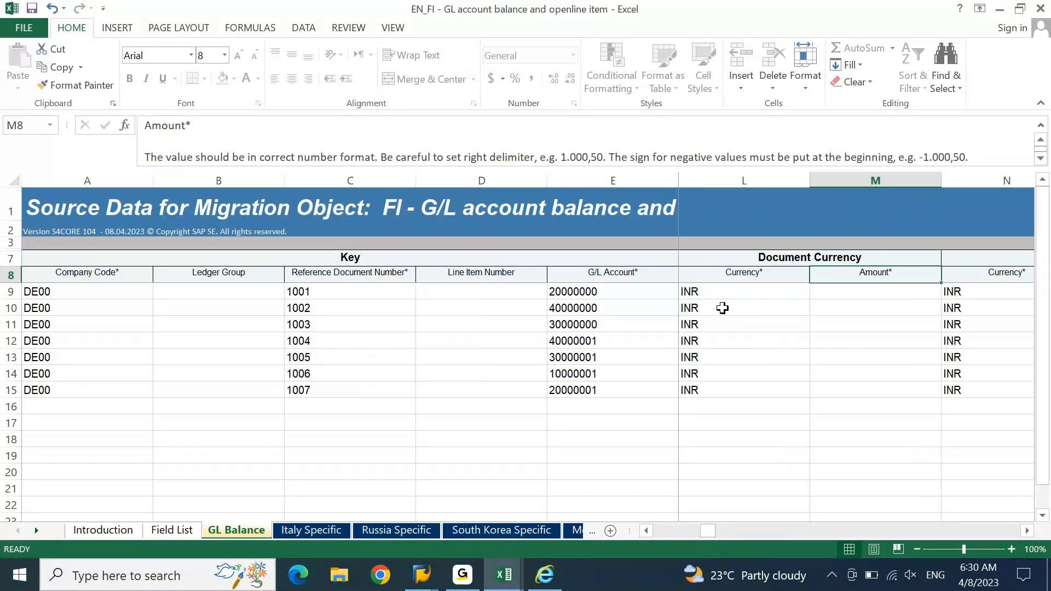
# Step: Check the row 9 fields from the Document Currency amount back to the Item Text
pyautogui.click(836, 292)
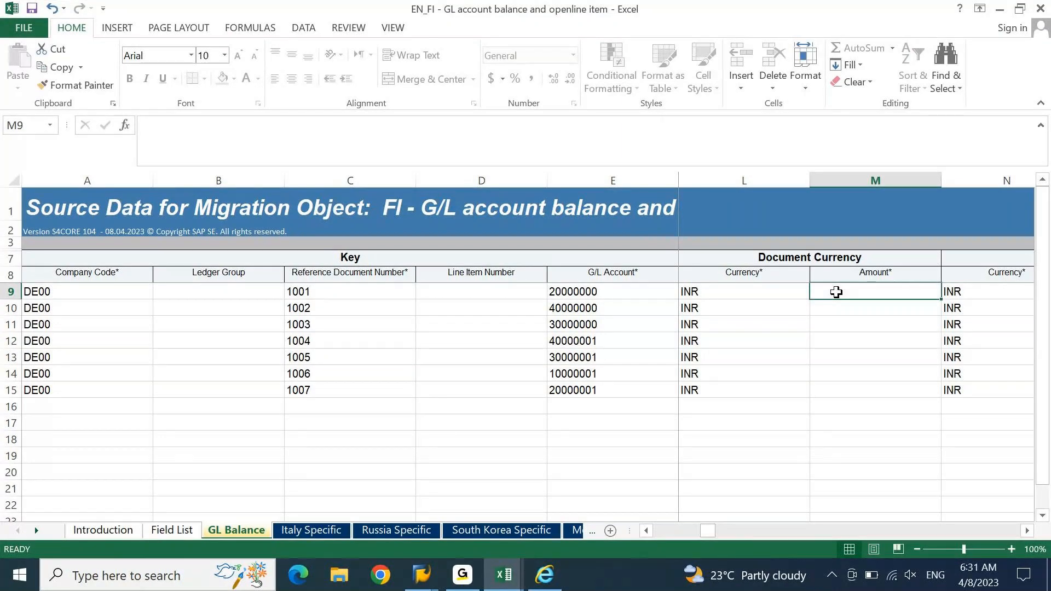
pyautogui.press('Left')
pyautogui.press('Left')
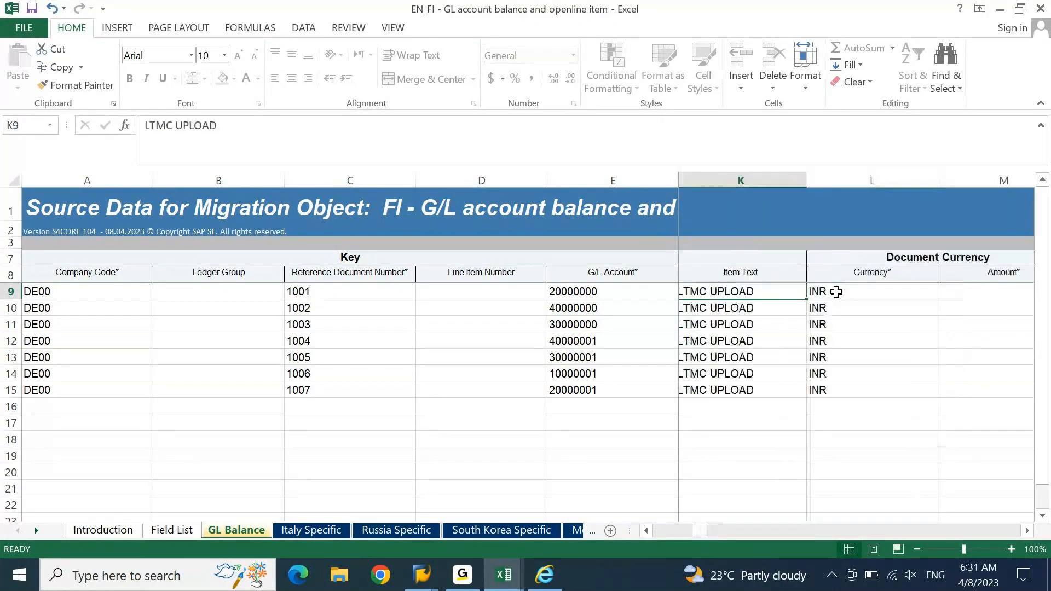
# Step: In the FICO workbook, format the document currency amounts in C1020:C1026 as Number with no decimal places
pyautogui.press('Right')
pyautogui.press('Right')
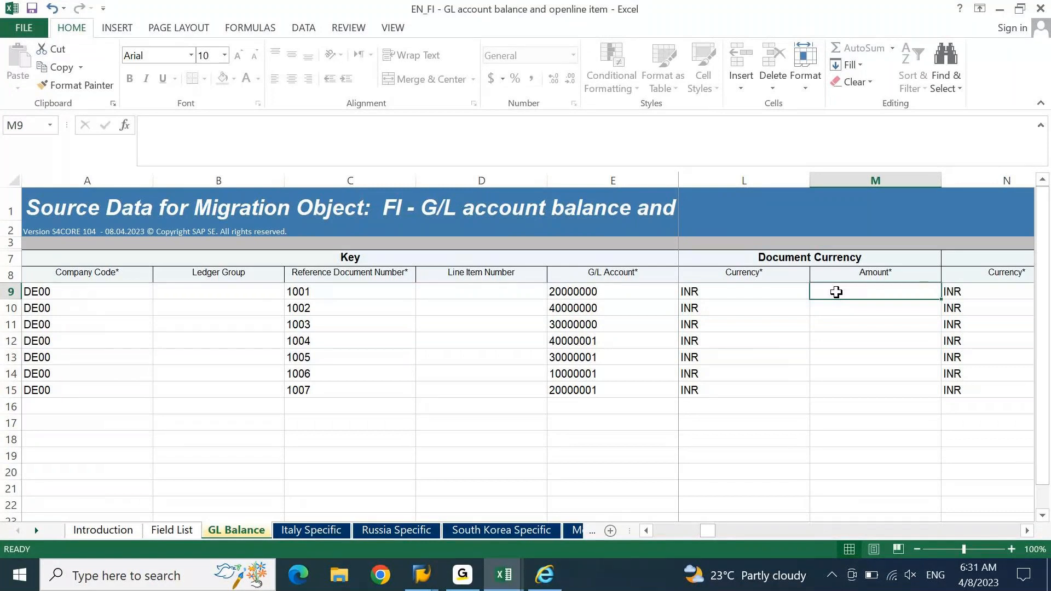
pyautogui.hotkey('alt', 'Tab')
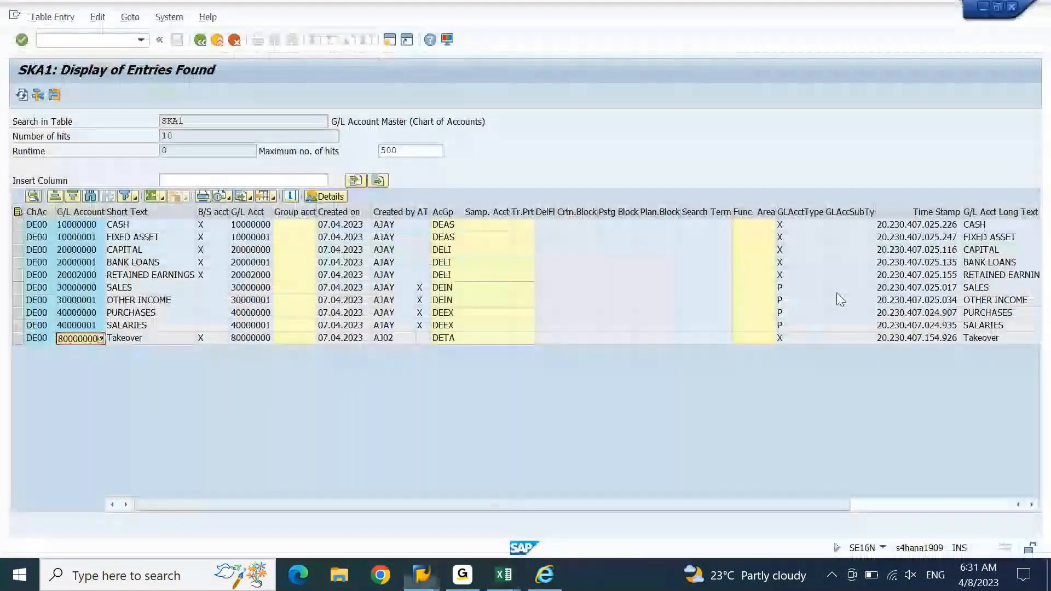
pyautogui.hotkey('alt', 'Tab')
pyautogui.press('Left')
pyautogui.press('Left')
pyautogui.press('Left')
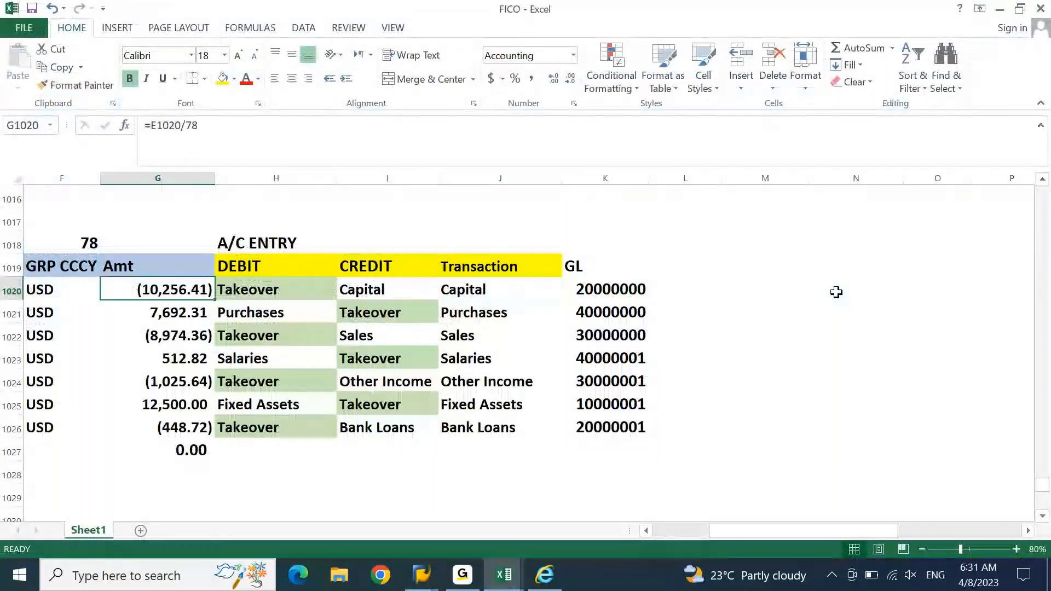
pyautogui.press('Home')
pyautogui.press('Right')
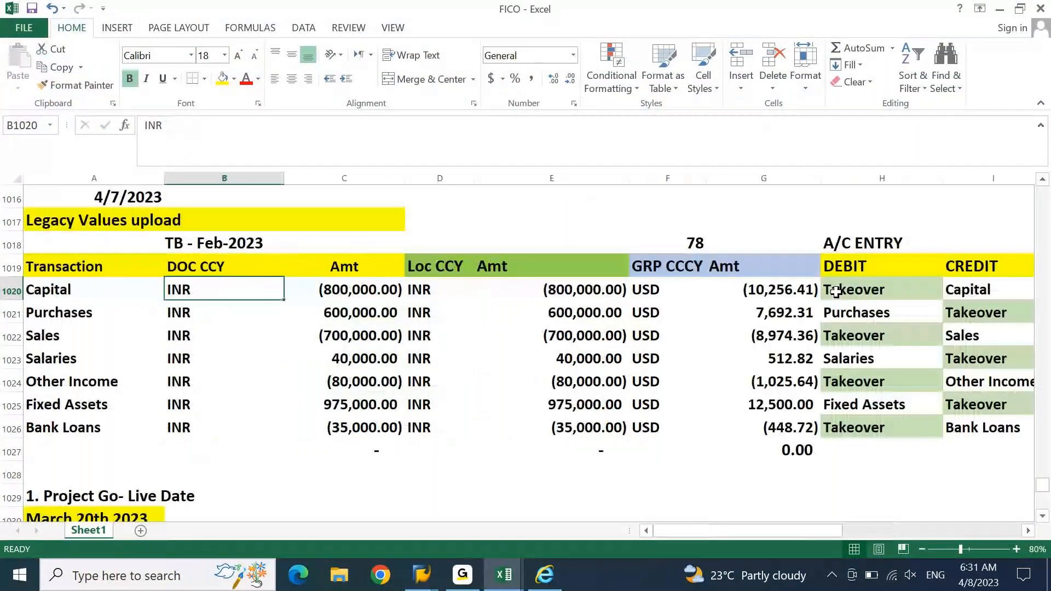
pyautogui.press('Right')
pyautogui.hotkey('shift', 'Down')
pyautogui.hotkey('shift', 'Down')
pyautogui.hotkey('shift', 'Down')
pyautogui.hotkey('shift', 'Down')
pyautogui.hotkey('shift', 'Down')
pyautogui.hotkey('shift', 'Down')
pyautogui.hotkey('shift', 'Down')
pyautogui.hotkey('shift', 'Up')
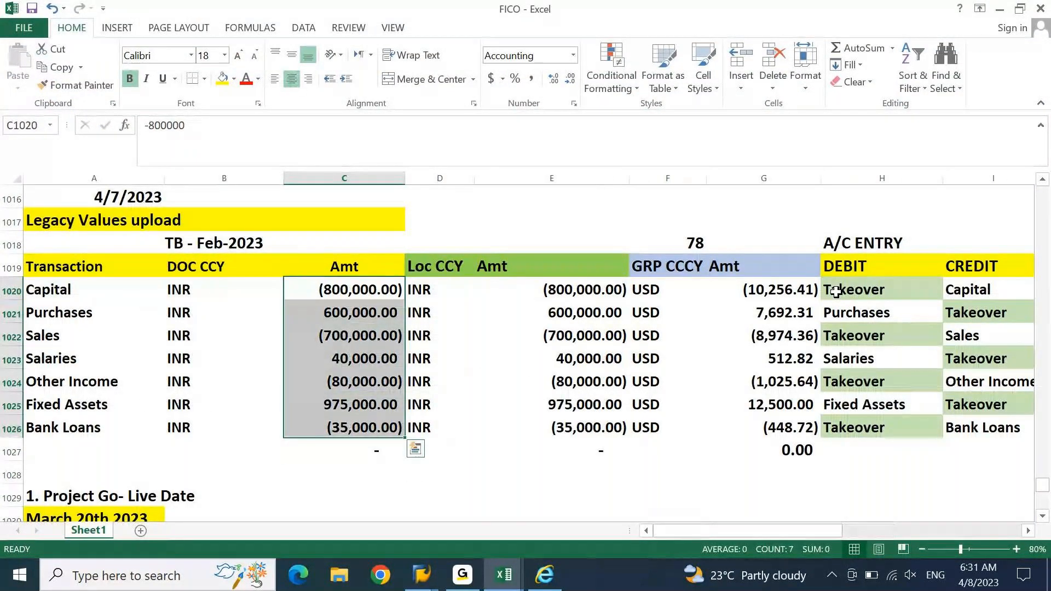
pyautogui.click(574, 55)
pyautogui.click(547, 116)
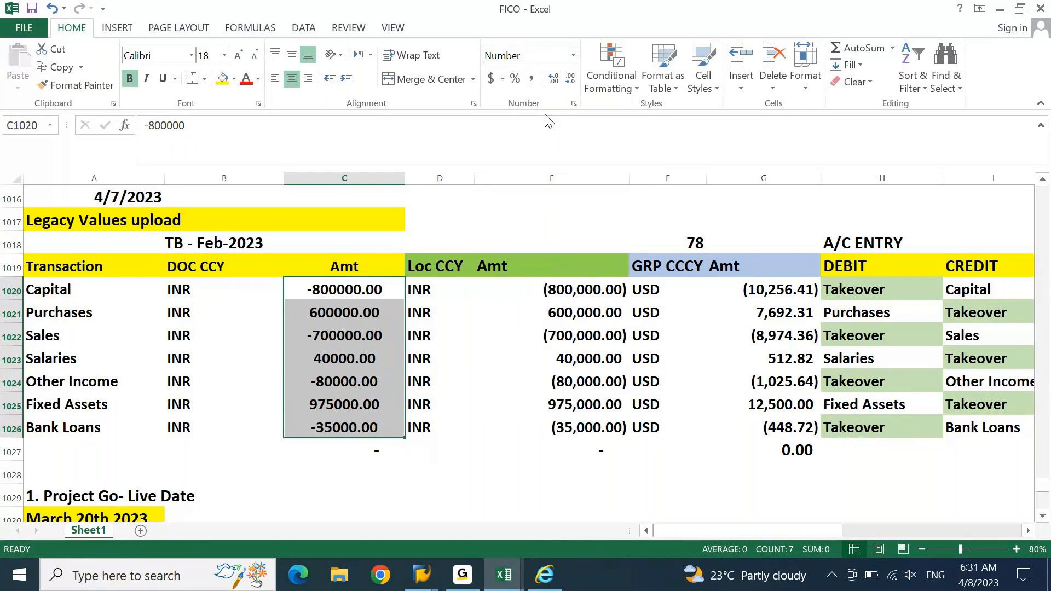
pyautogui.doubleClick(570, 80)
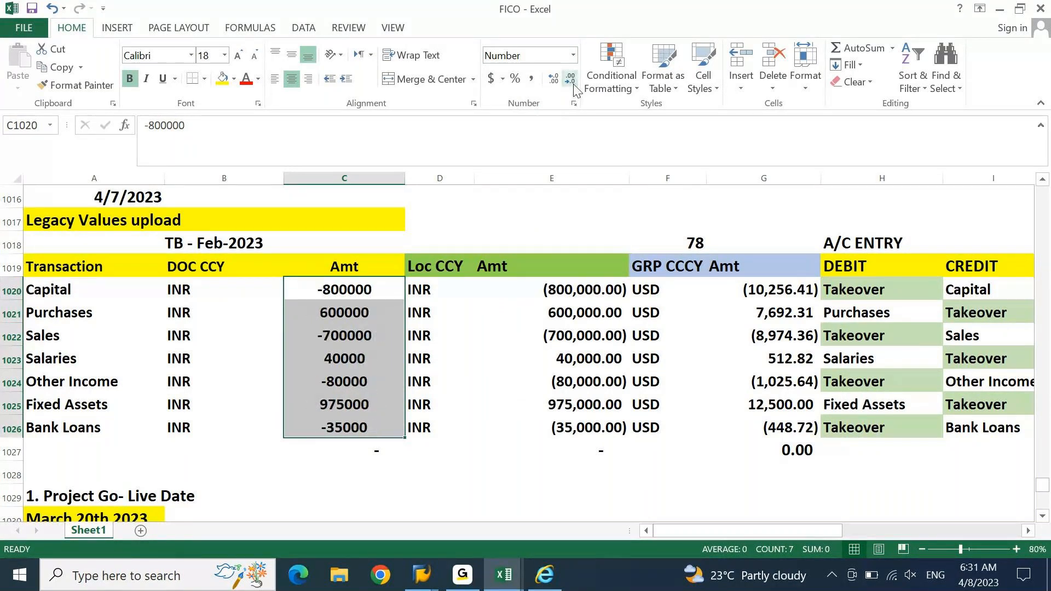
# Step: Copy the formatted amounts C1020:C1026 into the Document Currency Amount column of the migration template's GL Balance sheet, starting at M9
pyautogui.hotkey('ctrl', 'c')
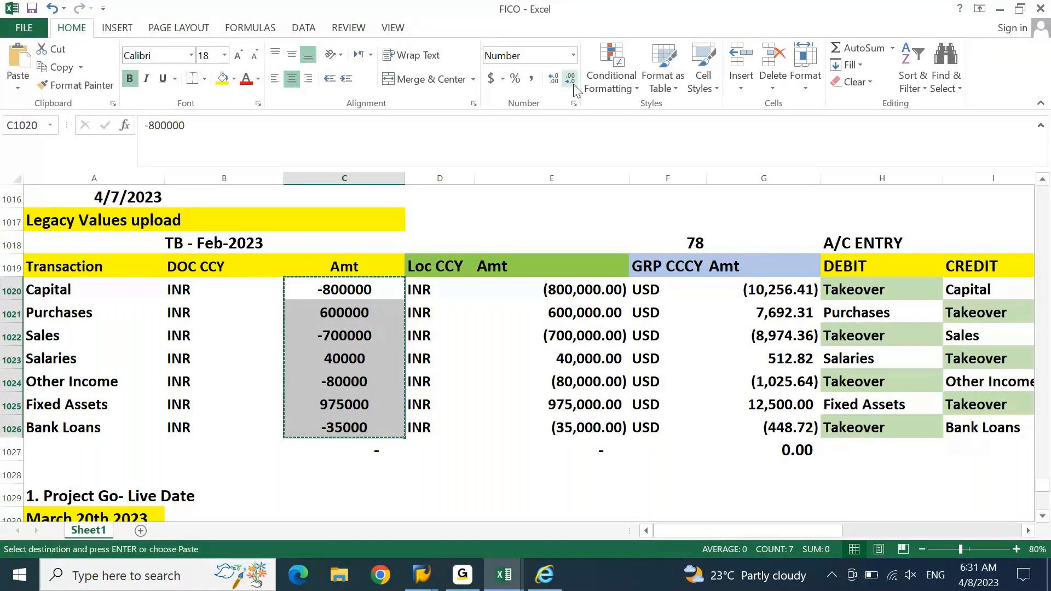
pyautogui.hotkey('alt', 'Tab')
pyautogui.hotkey('alt', 'Tab')
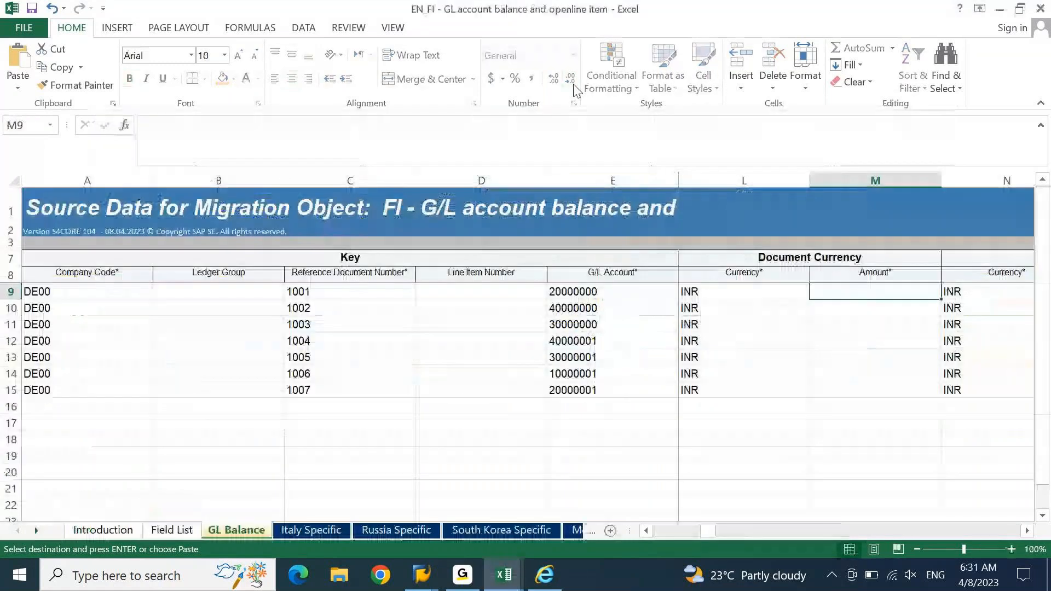
pyautogui.hotkey('ctrl', 'v')
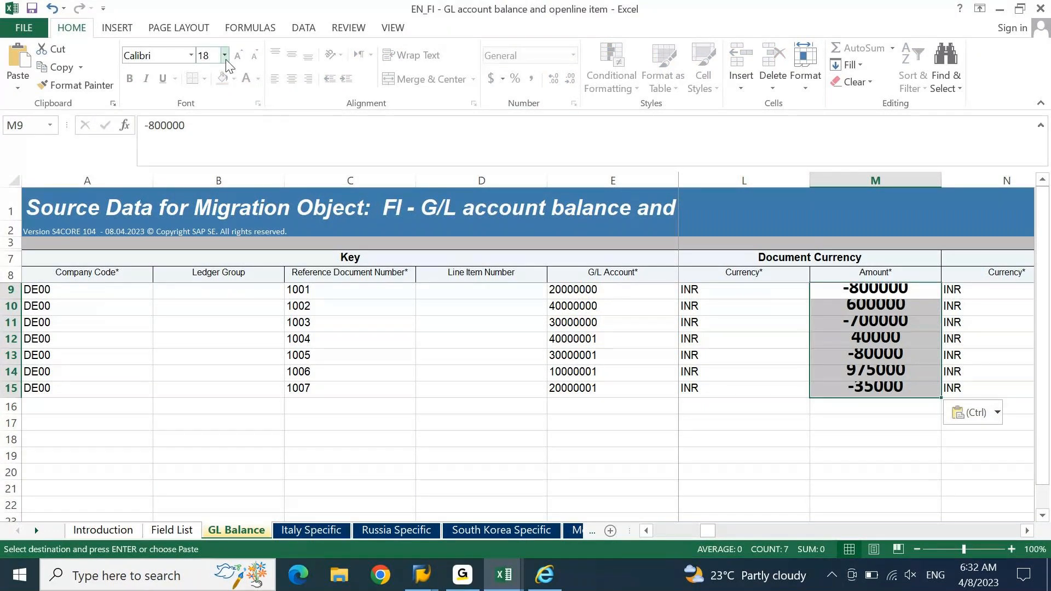
# Step: Apply the cell formatting of reference document number cell C9 to the amounts in M9:M15 with Format Painter
pyautogui.click(295, 293)
pyautogui.click(77, 85)
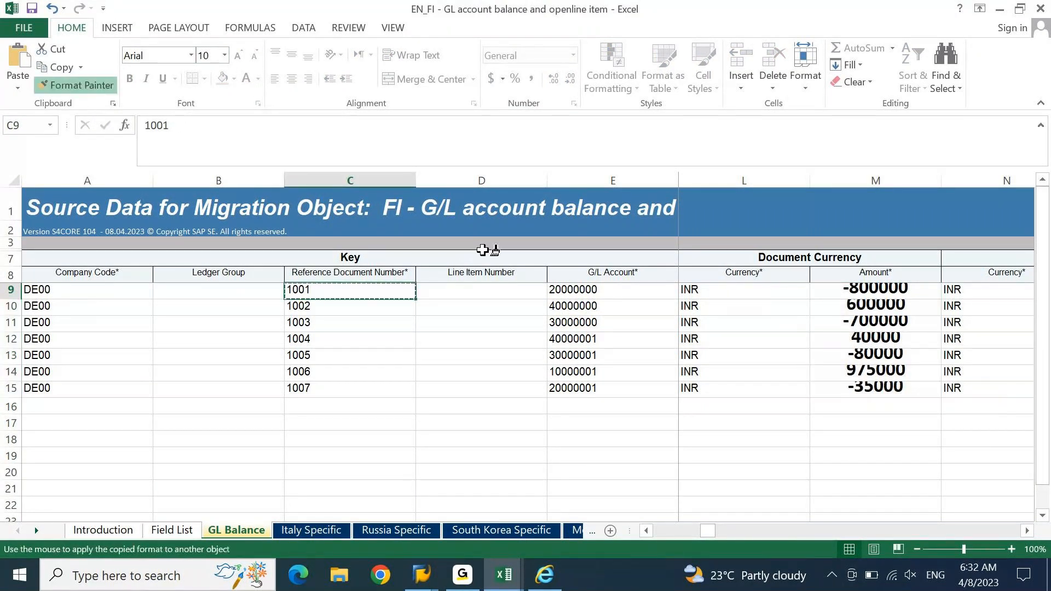
pyautogui.moveTo(836, 289); pyautogui.dragTo(848, 387)
pyautogui.click(843, 435)
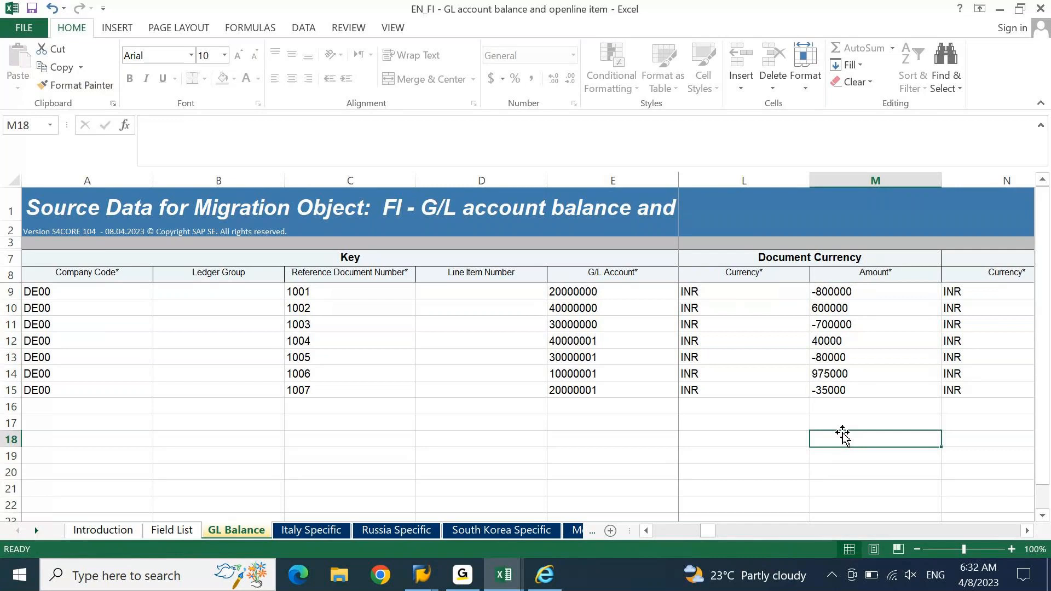
# Step: Review the document currency amounts against the G/L Account and Offsetting Account columns on the GL Balance sheet
pyautogui.click(844, 291)
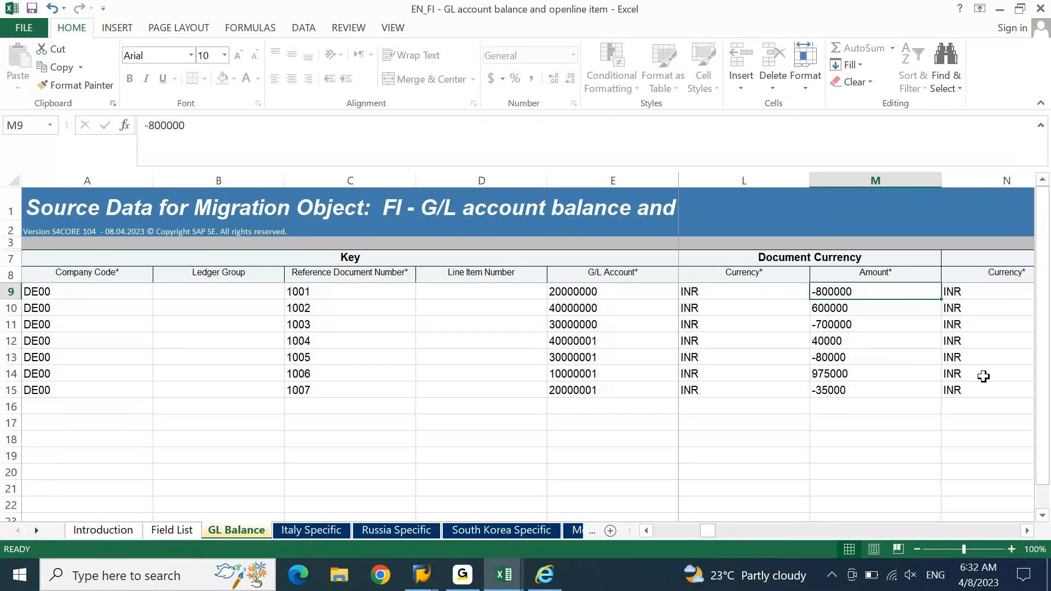
pyautogui.press('Left')
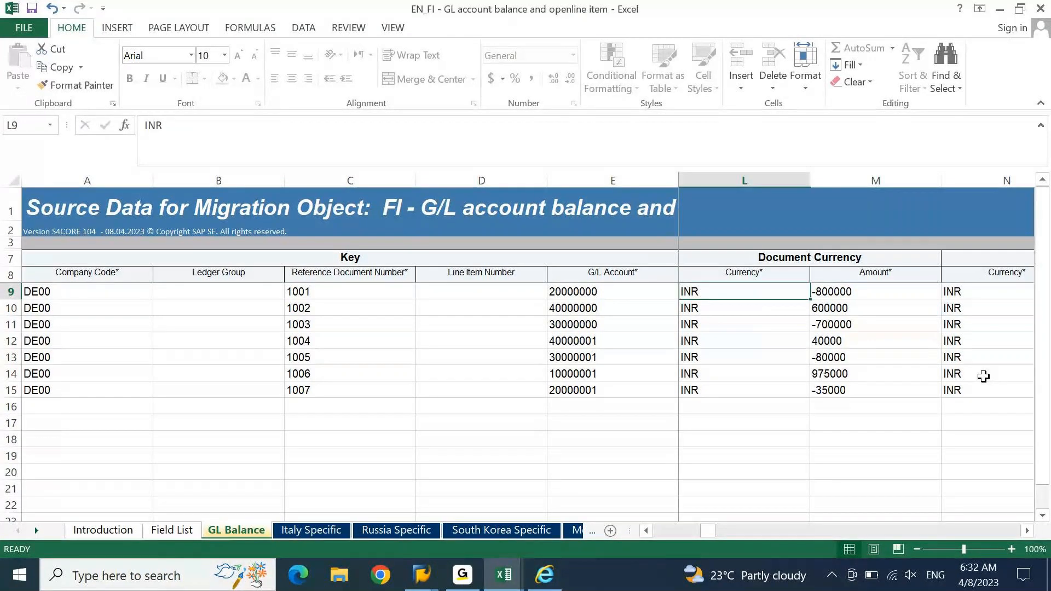
pyautogui.press('Left')
pyautogui.press('Left')
pyautogui.press('Left')
pyautogui.press('Left')
pyautogui.press('Left')
pyautogui.press('Left')
pyautogui.press('Left')
pyautogui.press('Left')
pyautogui.press('Left')
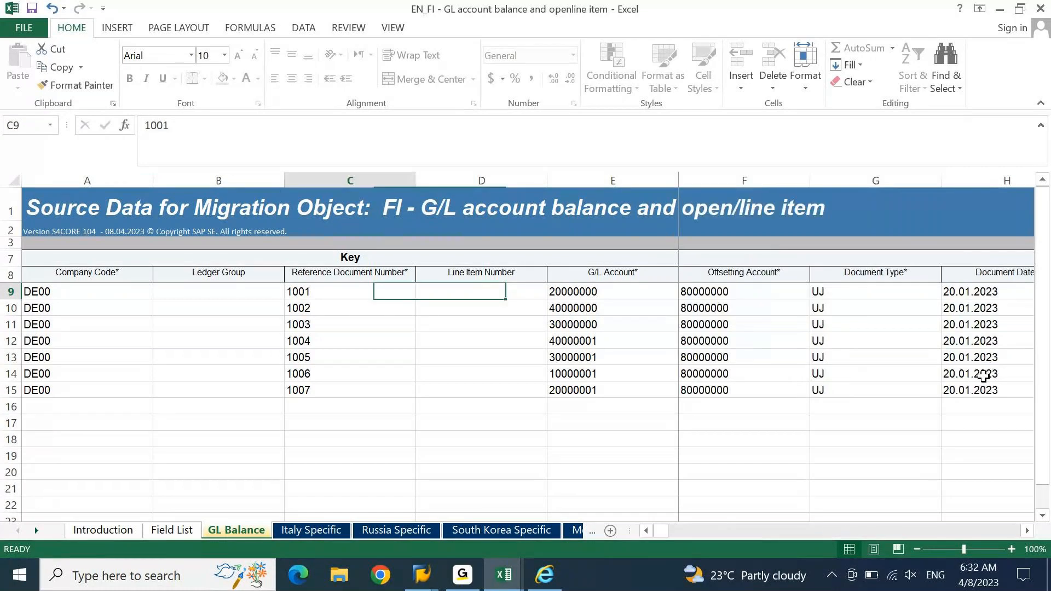
pyautogui.press('Right')
pyautogui.press('Right')
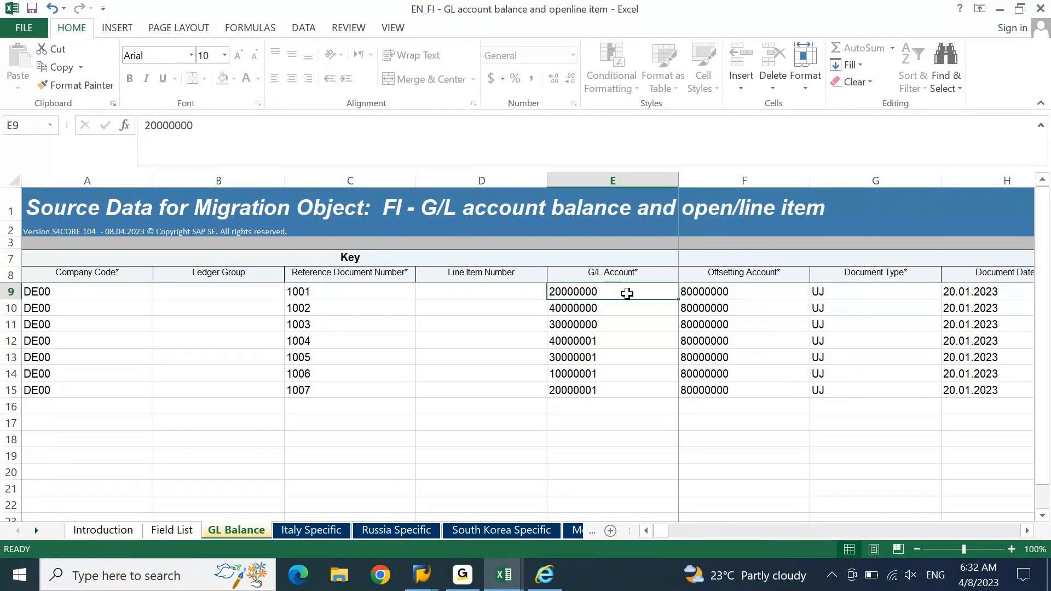
pyautogui.click(721, 292)
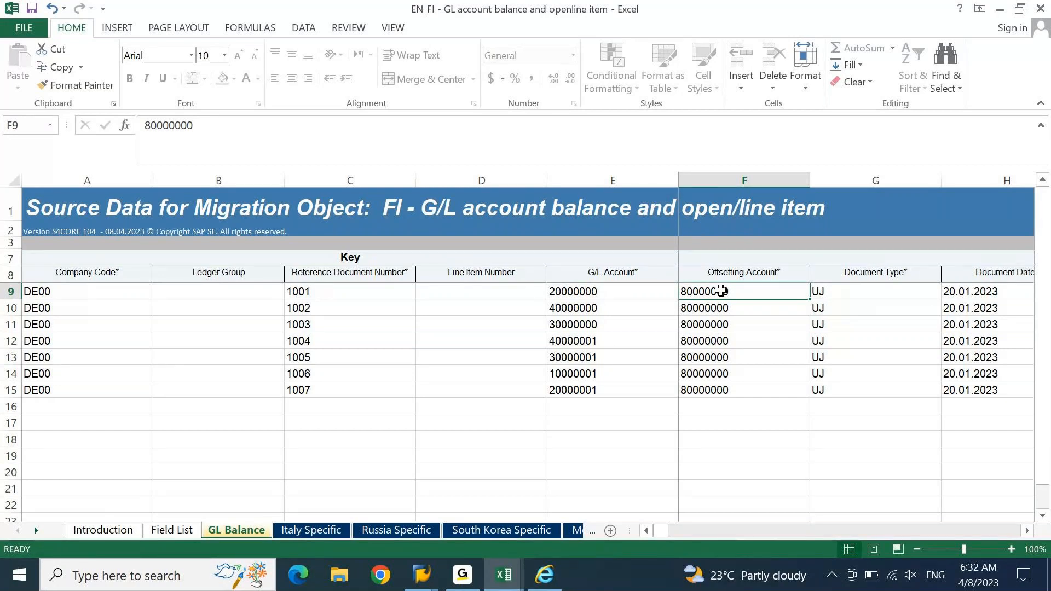
pyautogui.moveTo(613, 274); pyautogui.dragTo(633, 393)
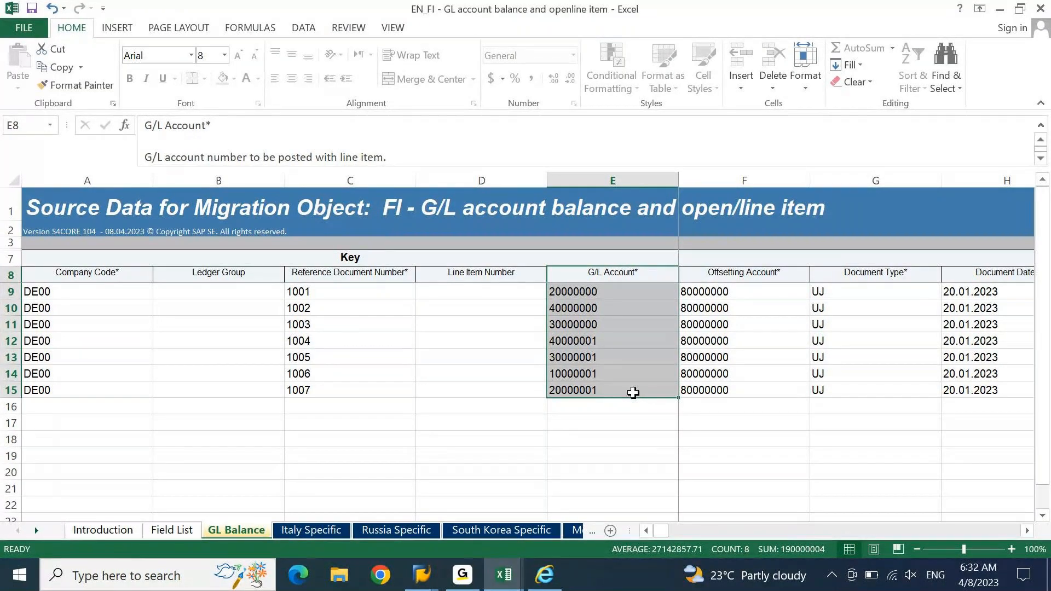
pyautogui.click(617, 291)
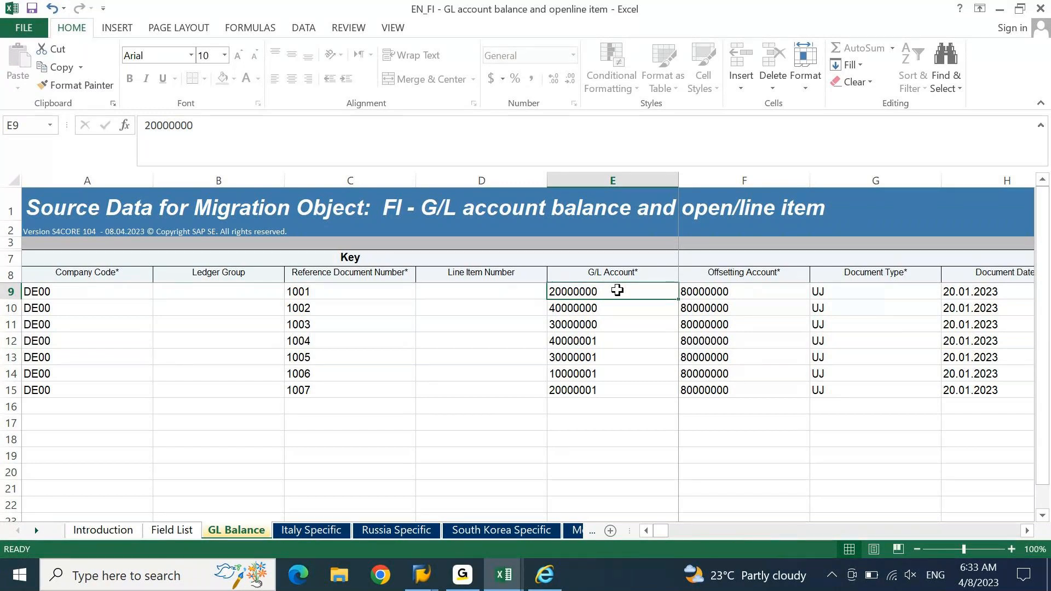
# Step: Copy the document currency amounts M9:M15 into the Local Currency Amount column, starting at O9
pyautogui.hotkey('ctrl', 'Right')
pyautogui.press('Left')
pyautogui.hotkey('ctrl', 'shift', 'Down')
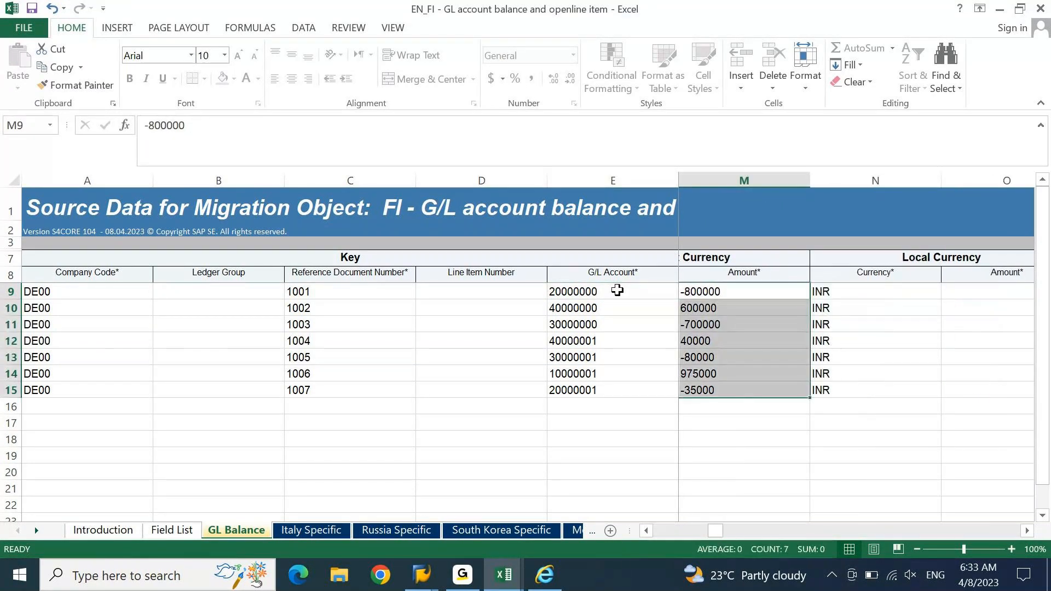
pyautogui.hotkey('ctrl', 'c')
pyautogui.press('Right')
pyautogui.press('Right')
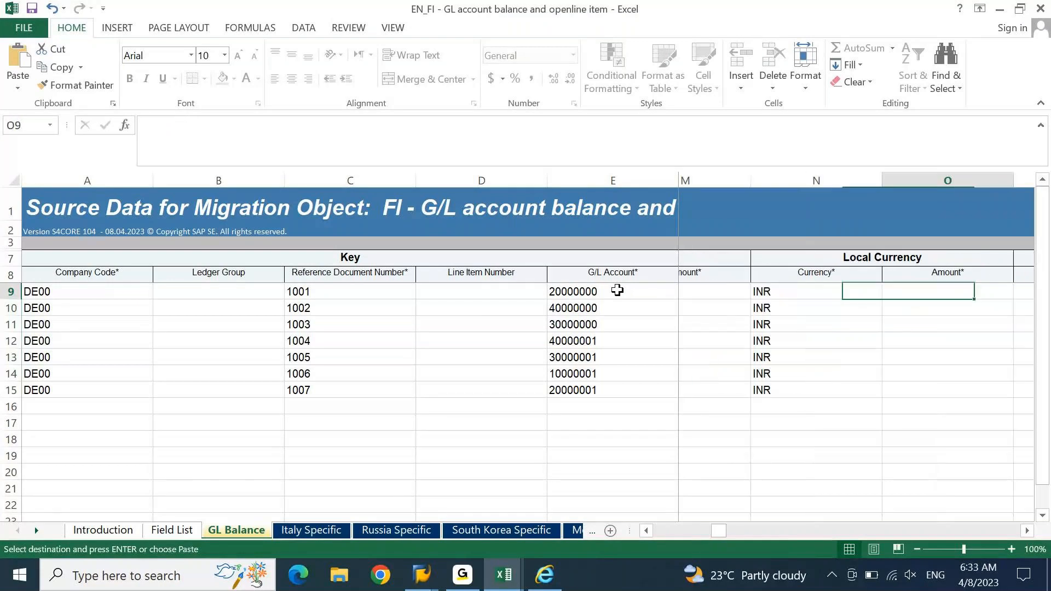
pyautogui.hotkey('ctrl', 'v')
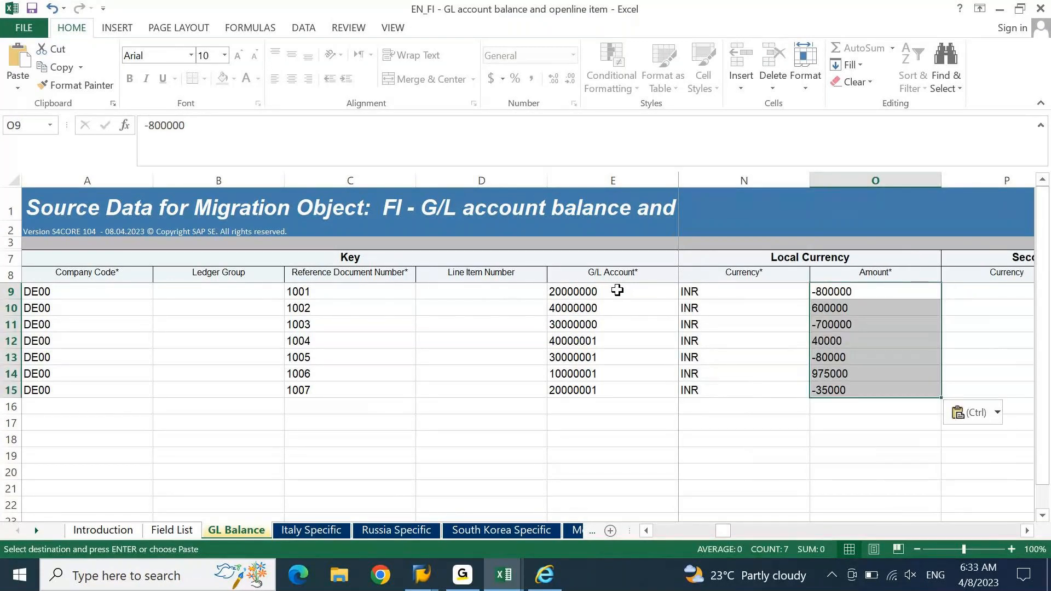
pyautogui.press('ctrl')
pyautogui.press('Escape')
# Step: Examine the remaining GL Balance column headings from Second Local Currency through Ship-To Party (CO-PA)
pyautogui.press('Right')
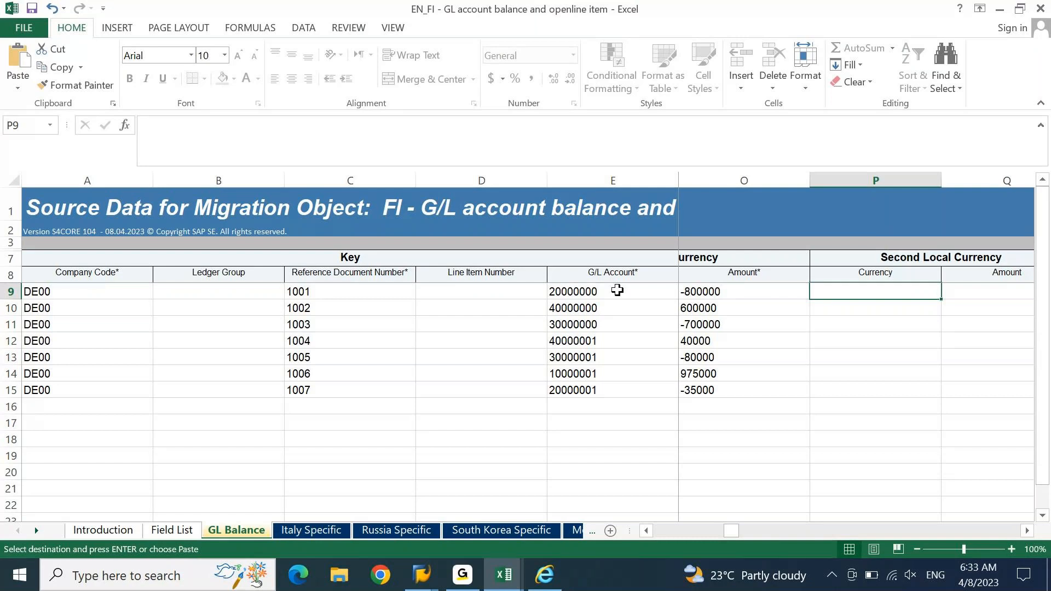
pyautogui.press('Up')
pyautogui.press('Right')
pyautogui.press('Right')
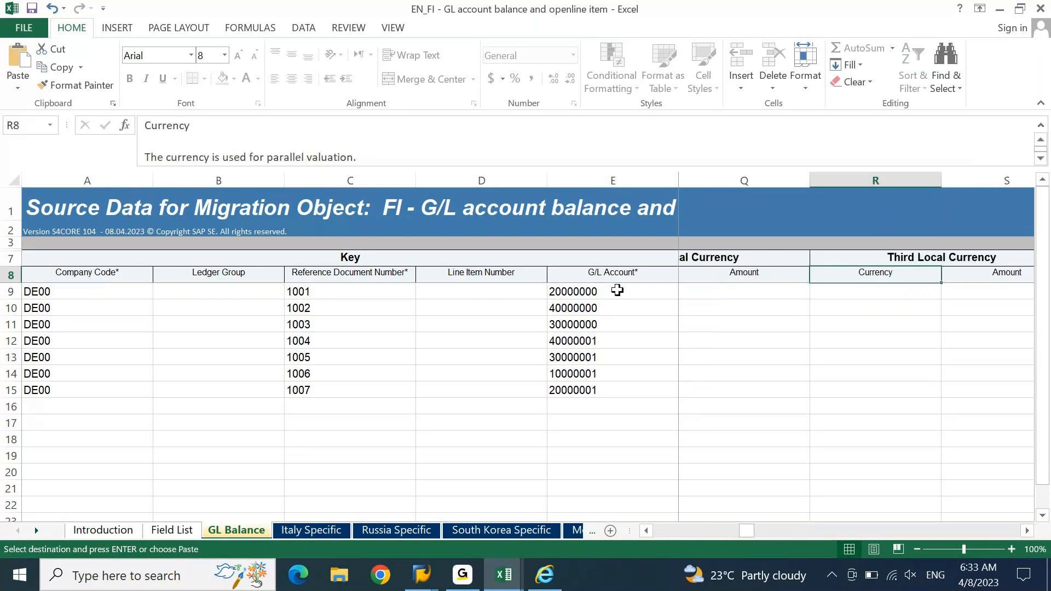
pyautogui.press('Right')
pyautogui.press('Right')
pyautogui.press('Right')
pyautogui.press('Right')
pyautogui.press('Right')
pyautogui.press('Right')
pyautogui.press('Right')
pyautogui.press('Right')
pyautogui.press('Right')
pyautogui.press('Right')
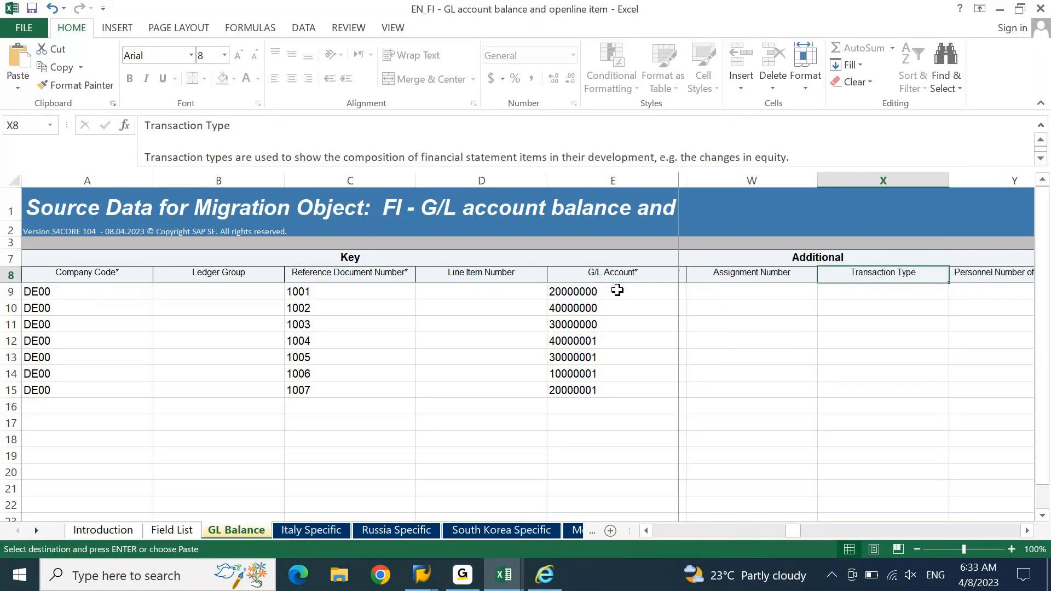
pyautogui.press('Right')
pyautogui.press('Right')
pyautogui.press('Right')
pyautogui.press('Right')
pyautogui.press('Right')
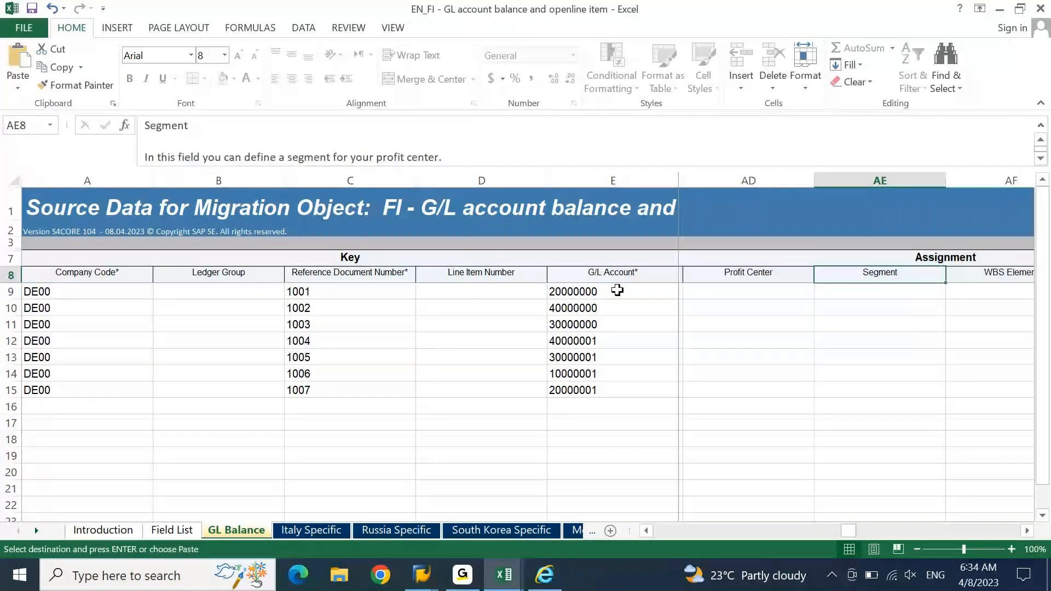
pyautogui.press('Right')
pyautogui.press('Right')
pyautogui.press('Right')
pyautogui.press('Right')
pyautogui.press('Right')
pyautogui.press('Right')
pyautogui.press('Right')
pyautogui.press('Right')
pyautogui.press('Right')
pyautogui.press('Right')
pyautogui.press('Right')
pyautogui.press('Right')
pyautogui.press('Right')
pyautogui.press('Right')
pyautogui.press('Right')
pyautogui.press('Right')
pyautogui.press('Right')
pyautogui.press('Right')
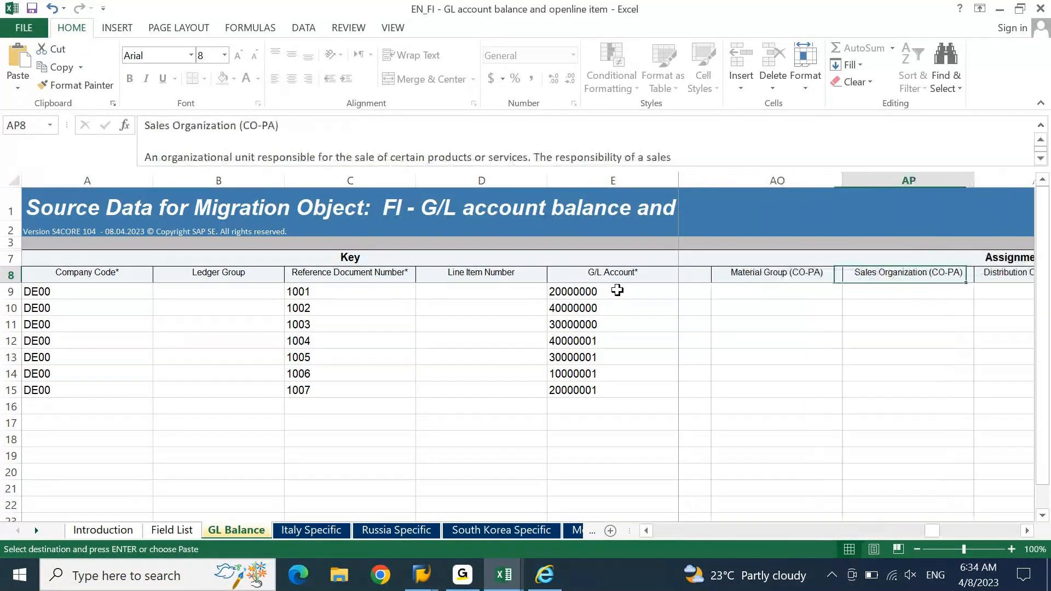
pyautogui.press('Right')
pyautogui.press('Right')
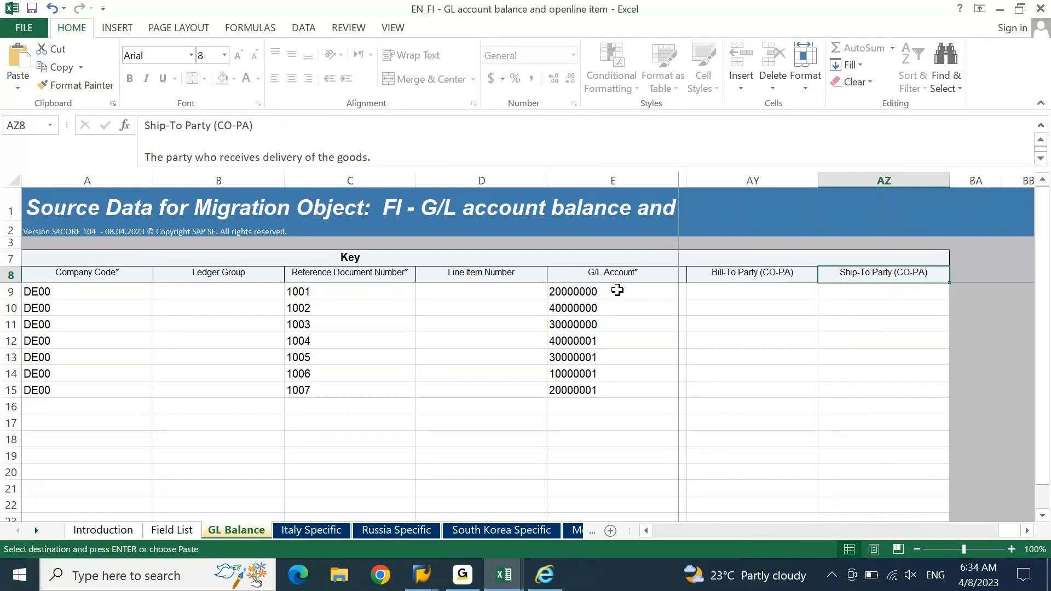
# Step: Review the Key and Basic Data columns from Company Code to Document Date on the GL Balance sheet
pyautogui.press('Home')
pyautogui.press('Right')
pyautogui.press('Right')
pyautogui.press('Right')
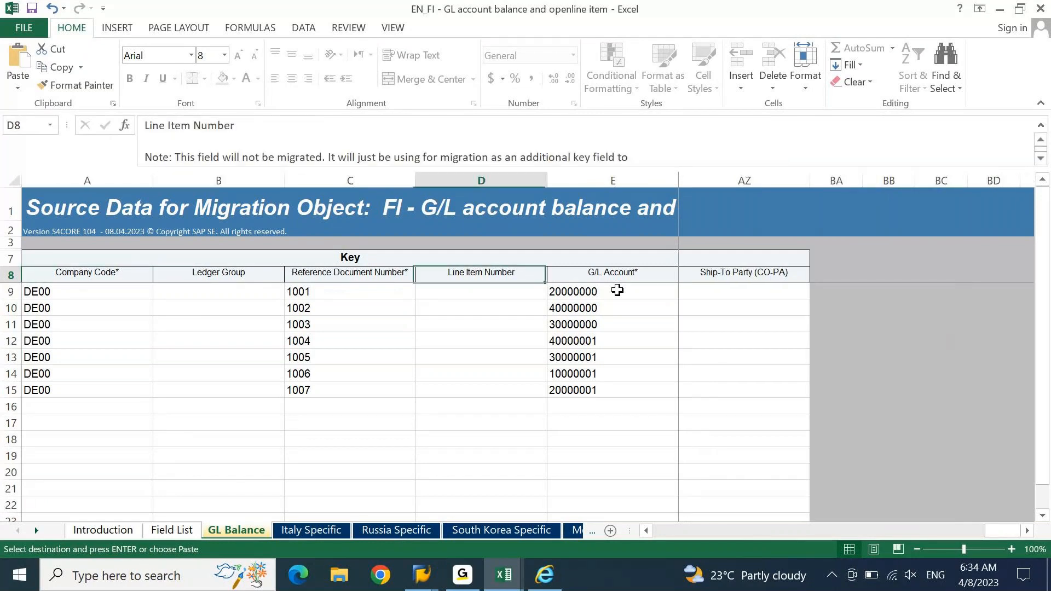
pyautogui.press('Right')
pyautogui.press('Right')
pyautogui.press('Right')
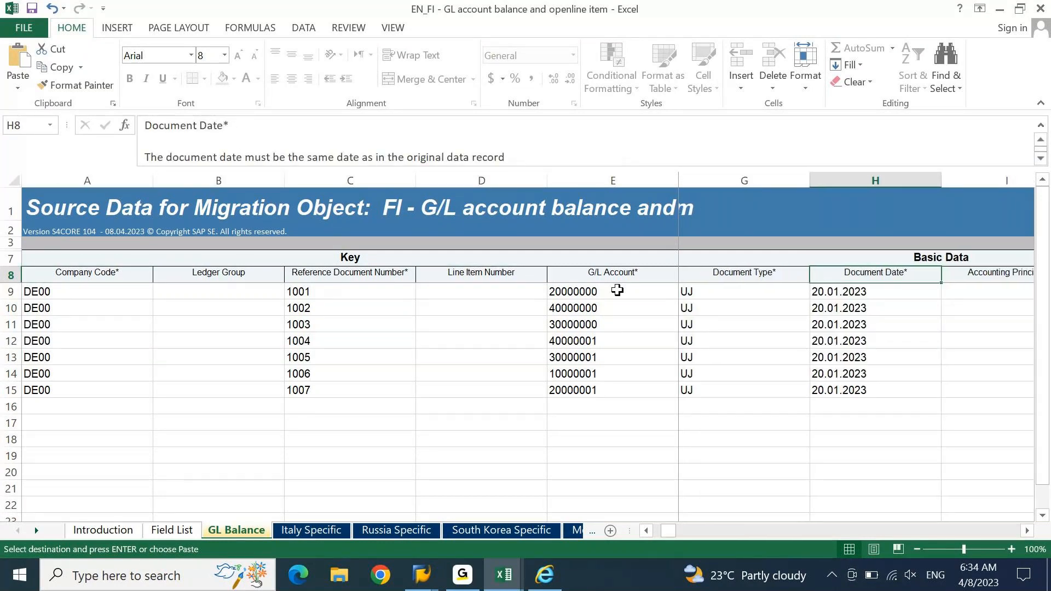
pyautogui.press('Home')
pyautogui.press('Escape')
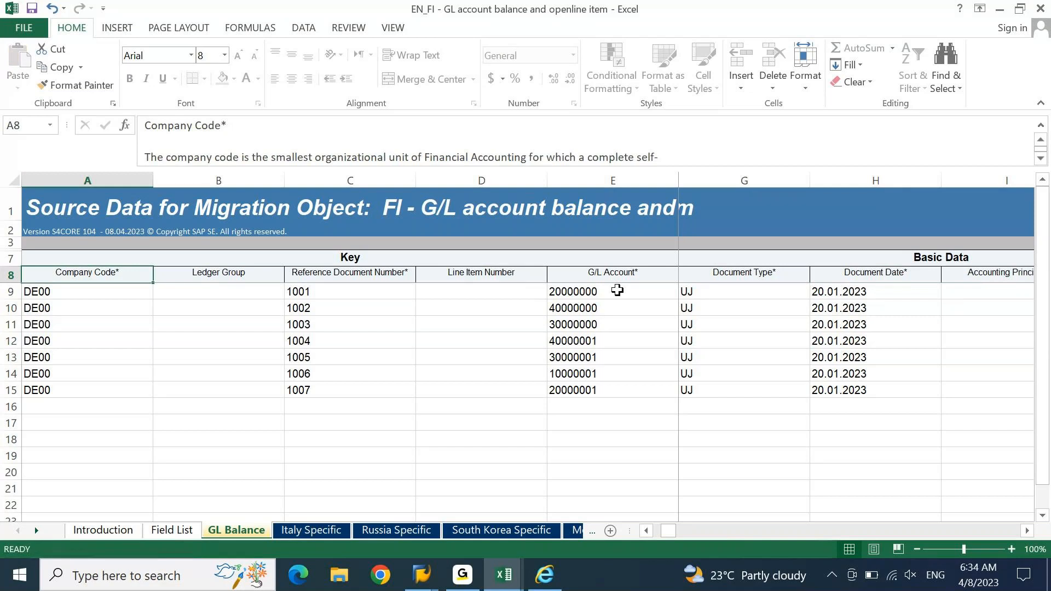
pyautogui.press('Down')
pyautogui.press('Right')
pyautogui.press('Right')
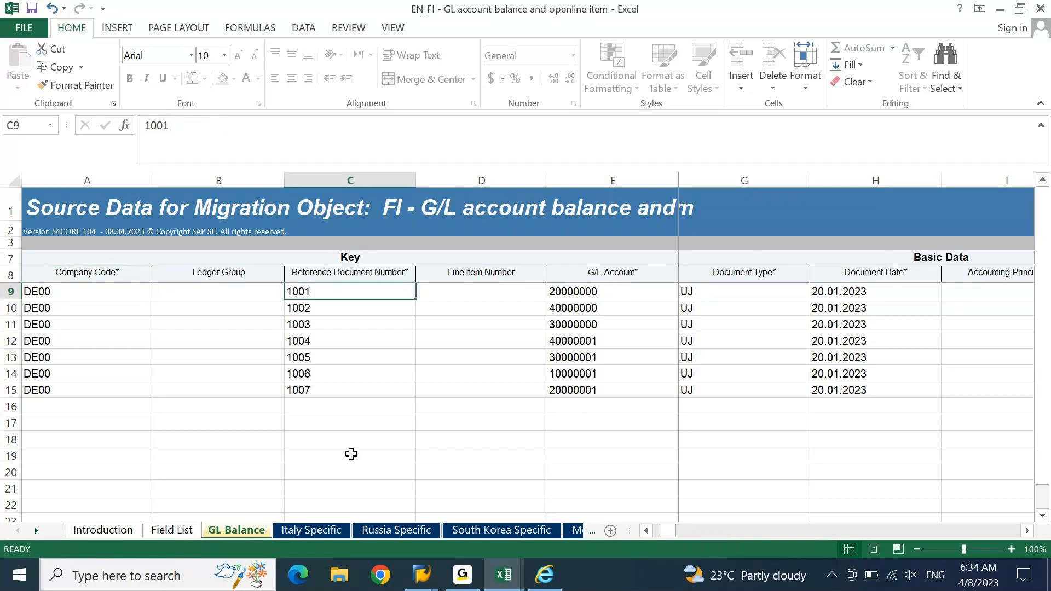
# Step: Look at the Italy Specific sheet and return to the first data row of the GL Balance sheet
pyautogui.click(309, 527)
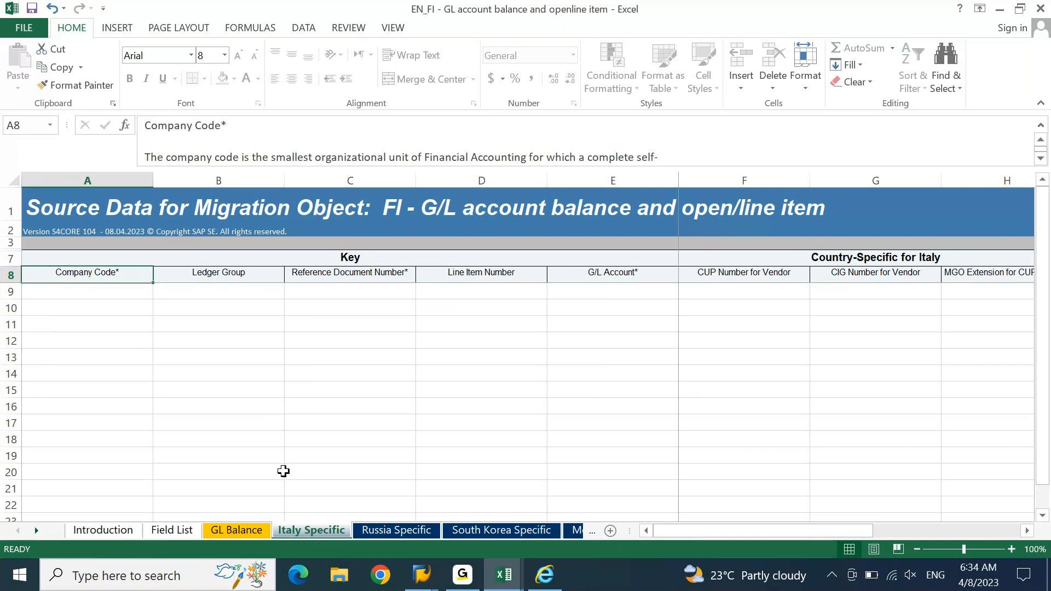
pyautogui.click(231, 530)
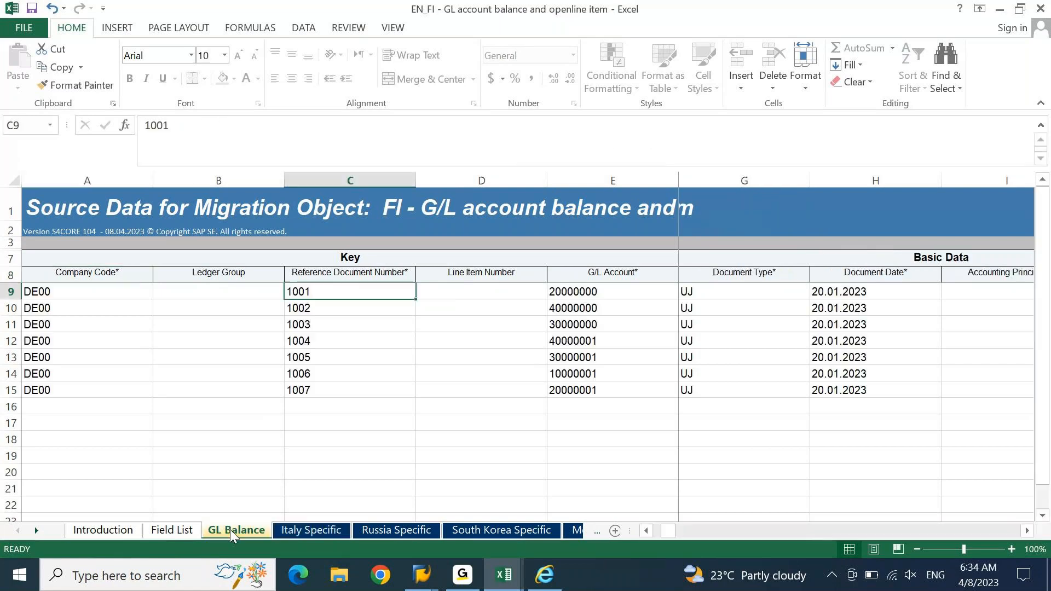
pyautogui.click(44, 291)
pyautogui.press('Tab')
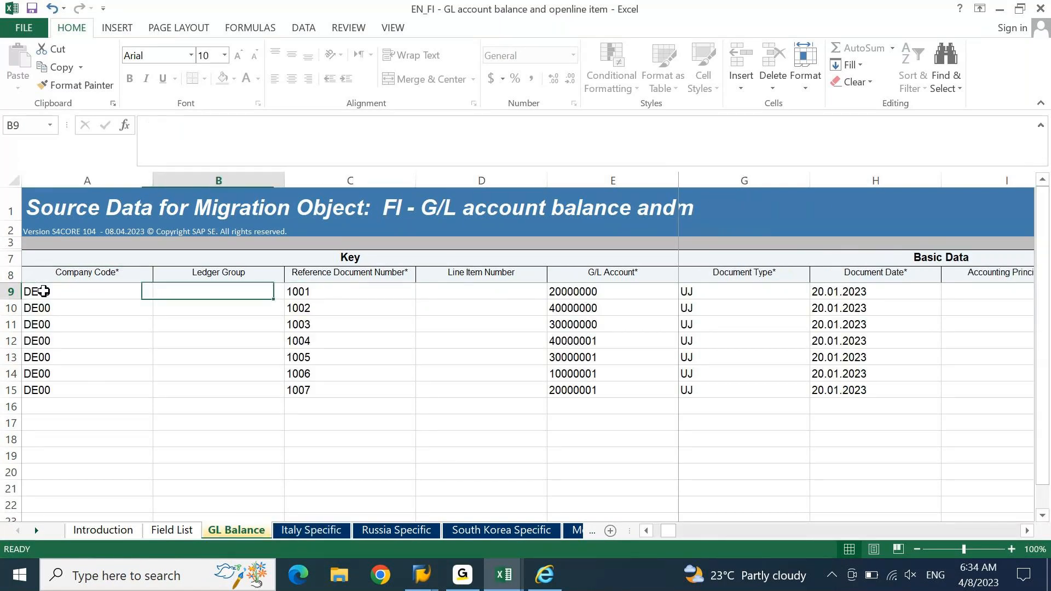
# Step: Try to copy the entire row 9 of the GL Balance sheet into row 9 of the Italy Specific sheet
pyautogui.press('Tab')
pyautogui.press('Right')
pyautogui.press('Right')
pyautogui.hotkey('shift', 'space')
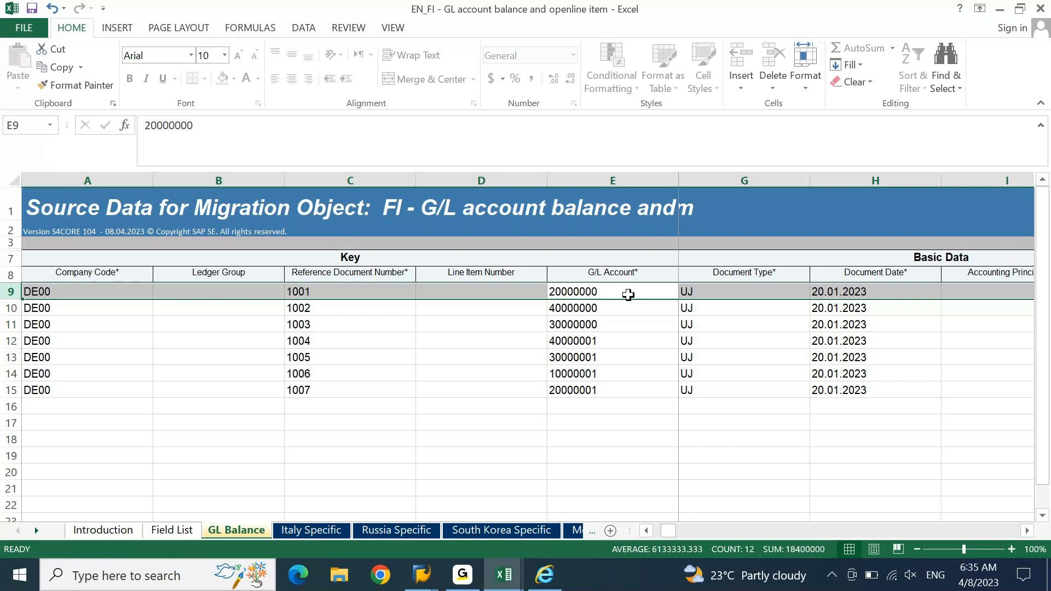
pyautogui.hotkey('ctrl', 'c')
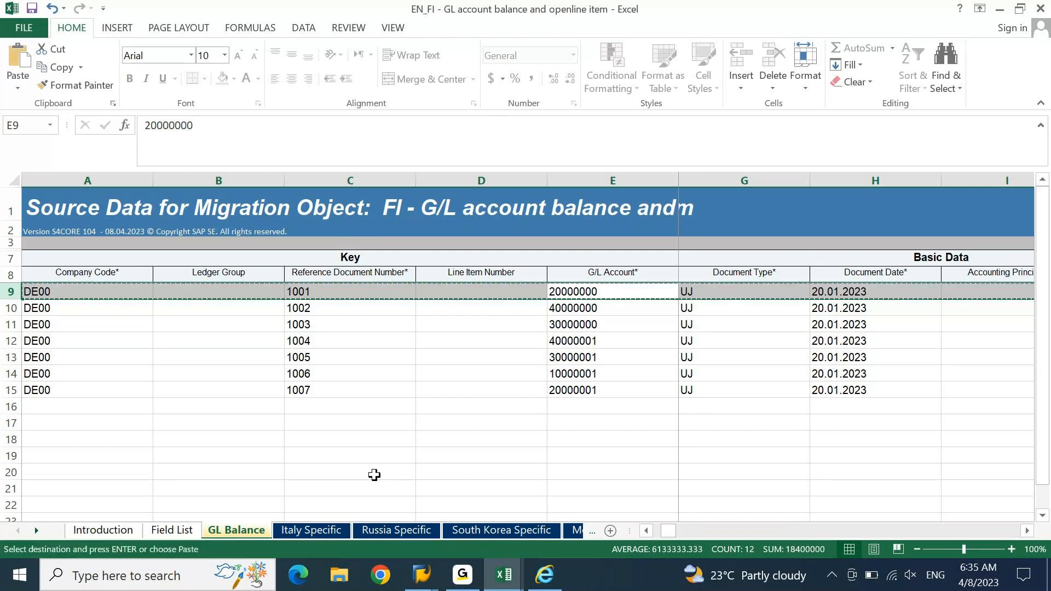
pyautogui.click(325, 529)
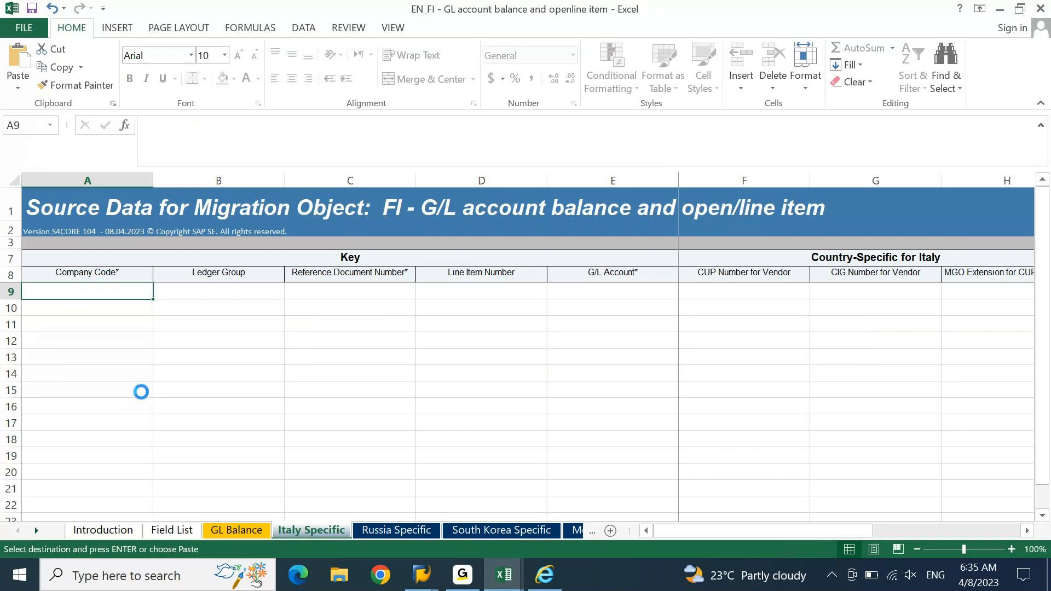
pyautogui.hotkey('ctrl', 'v')
pyautogui.hotkey('ctrl', 'v')
pyautogui.press('Escape')
pyautogui.press('Escape')
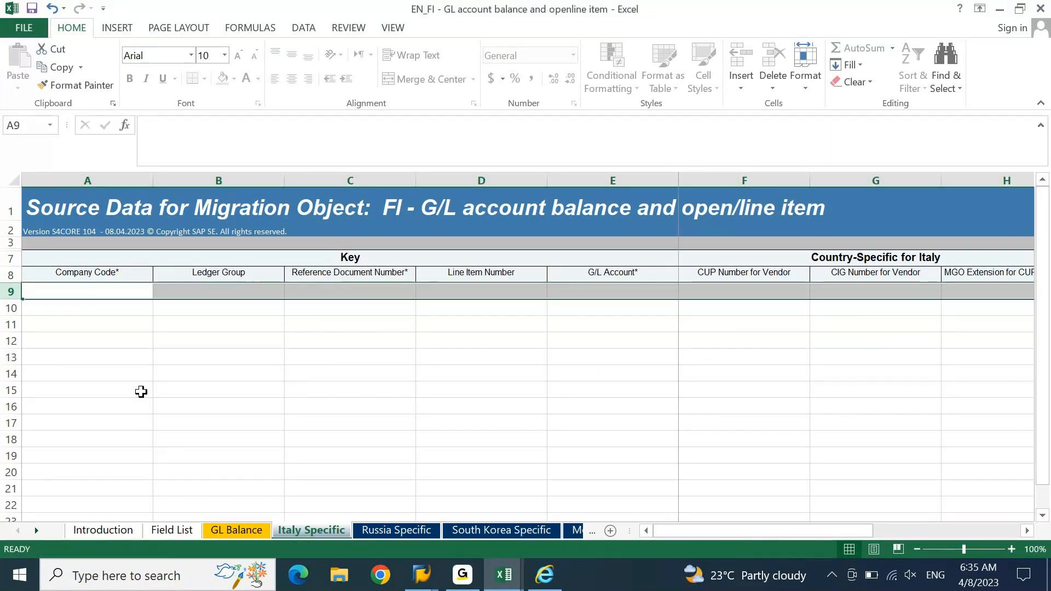
# Step: Review row 9 of the GL Balance sheet from Company Code through the Local Currency Amount
pyautogui.click(249, 529)
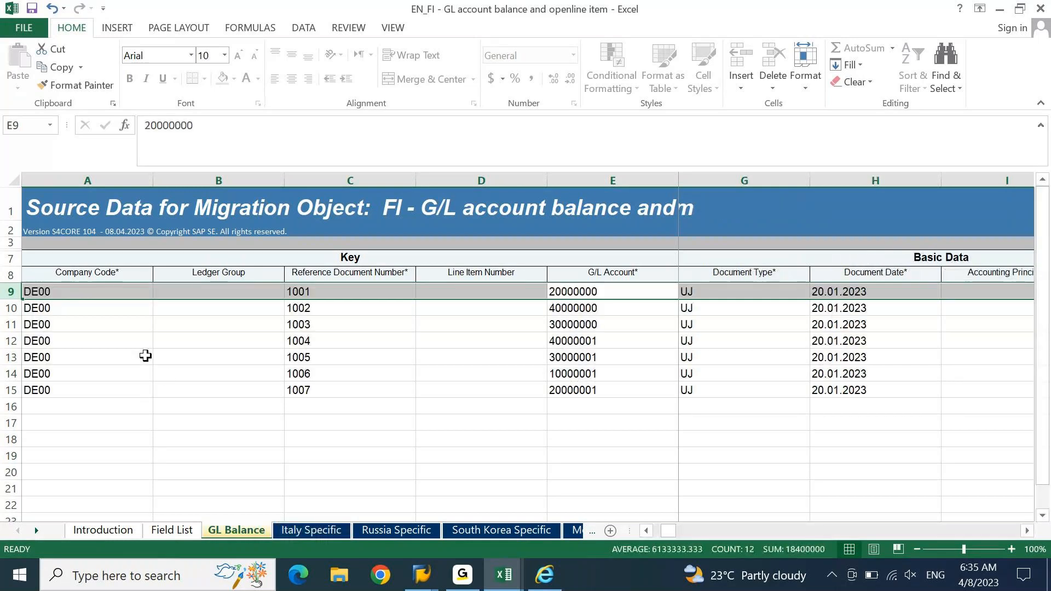
pyautogui.press('Home')
pyautogui.hotkey('shift', 'Right')
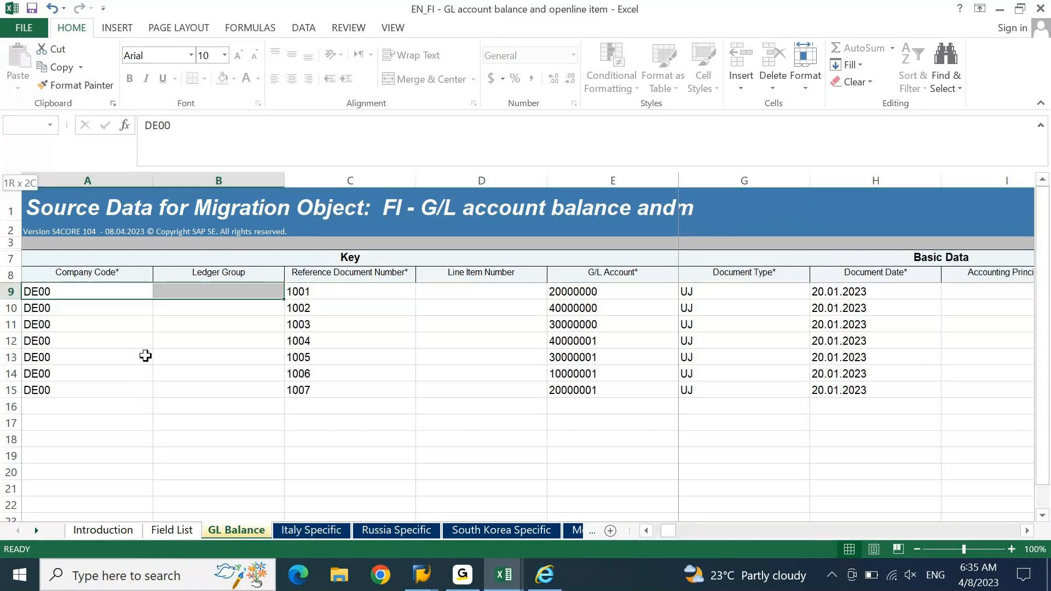
pyautogui.hotkey('shift', 'Right')
pyautogui.hotkey('shift', 'Right')
pyautogui.hotkey('shift', 'Right')
pyautogui.hotkey('shift', 'Right')
pyautogui.hotkey('shift', 'Right')
pyautogui.hotkey('shift', 'Right')
pyautogui.hotkey('shift', 'Right')
pyautogui.hotkey('shift', 'Right')
pyautogui.hotkey('shift', 'Right')
pyautogui.hotkey('shift', 'Right')
pyautogui.hotkey('shift', 'Right')
pyautogui.hotkey('shift', 'Right')
pyautogui.hotkey('shift', 'Right')
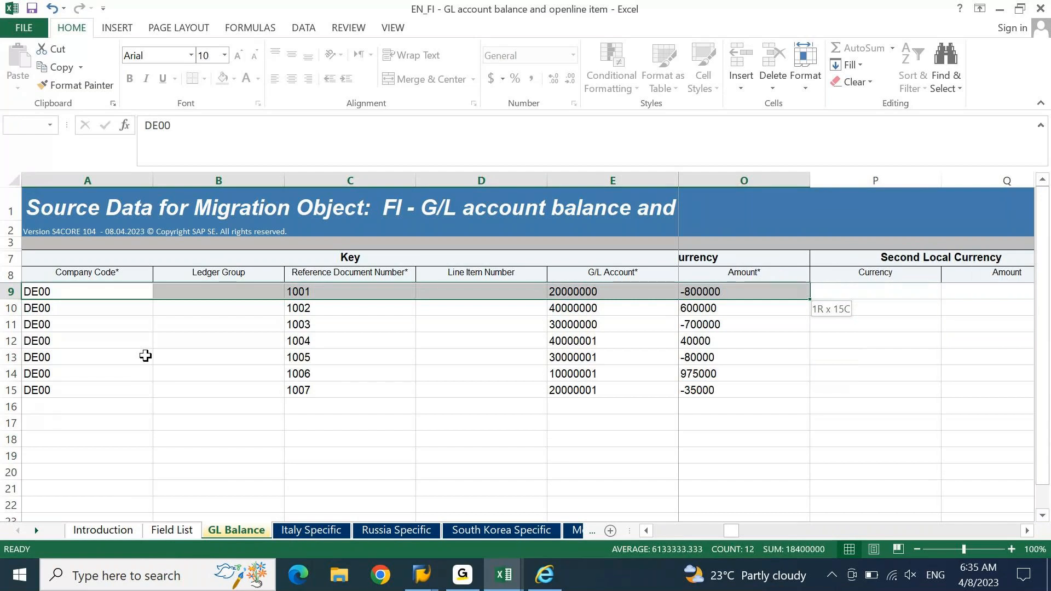
pyautogui.press('Home')
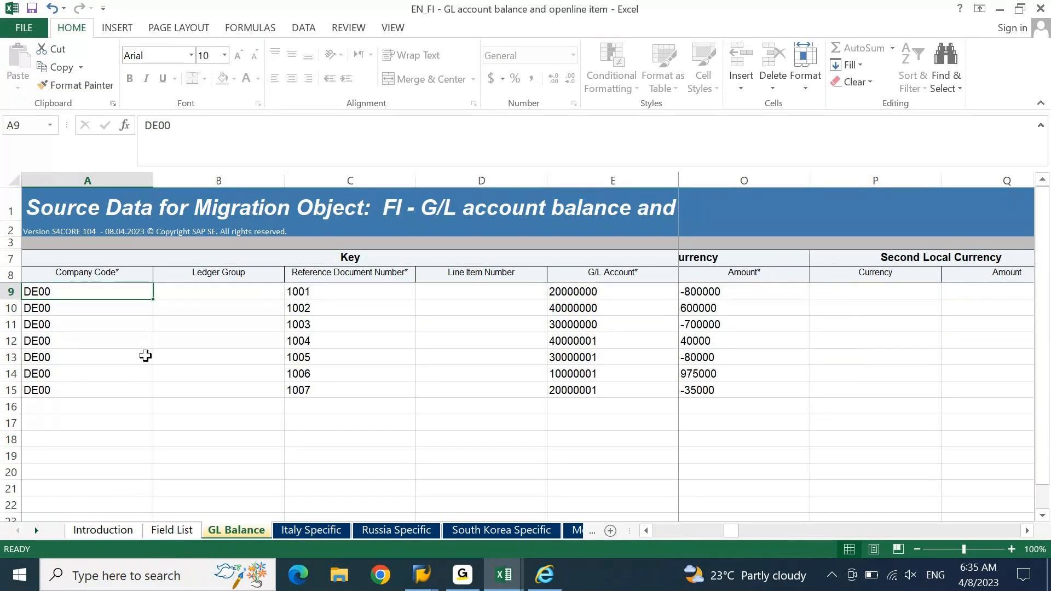
# Step: Compare the key fields A9:E9 on the GL Balance sheet with the Key headings on the Italy Specific sheet
pyautogui.hotkey('shift', 'Right')
pyautogui.hotkey('shift', 'Right')
pyautogui.hotkey('shift', 'Right')
pyautogui.hotkey('shift', 'Right')
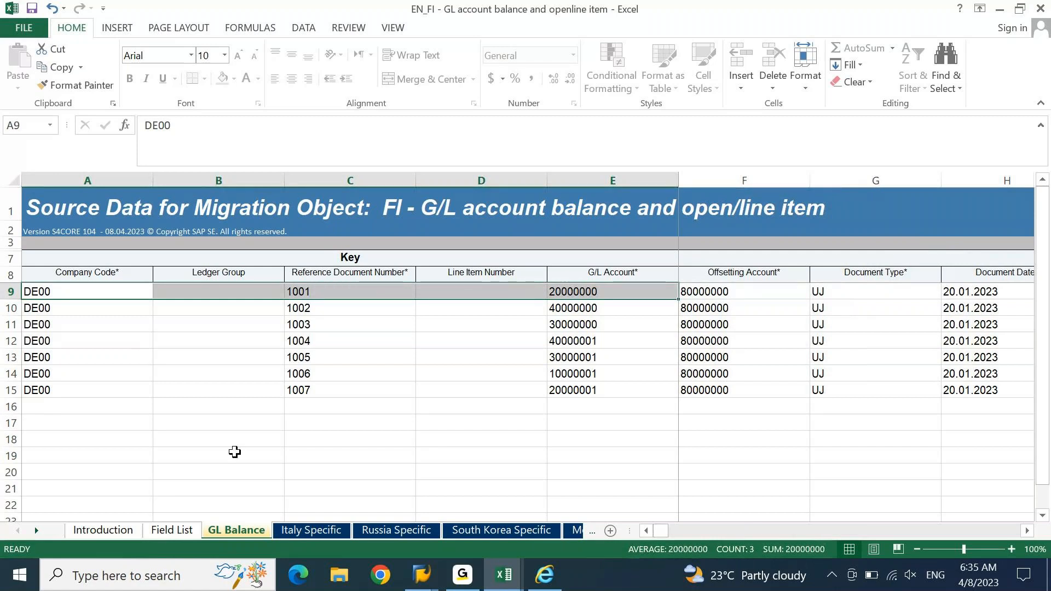
pyautogui.click(311, 530)
pyautogui.click(55, 287)
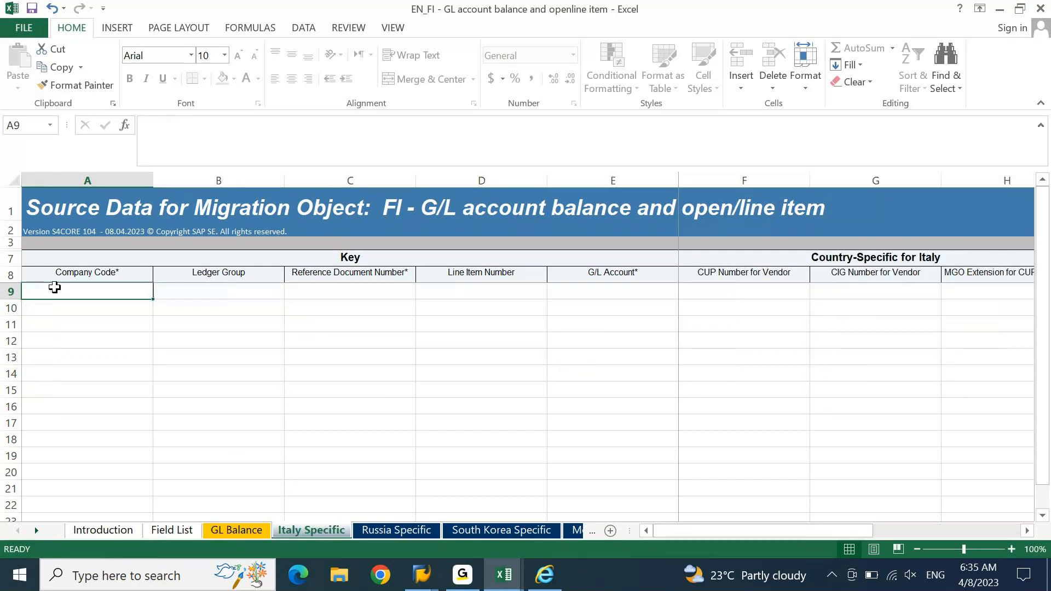
pyautogui.press('Tab')
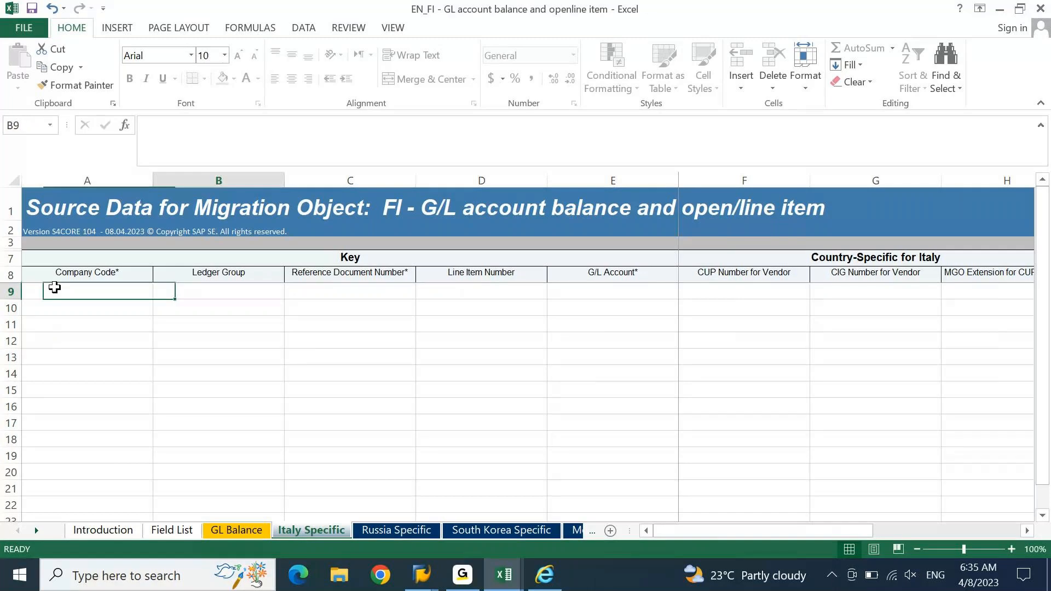
pyautogui.press('Tab')
pyautogui.press('Tab')
pyautogui.press('Tab')
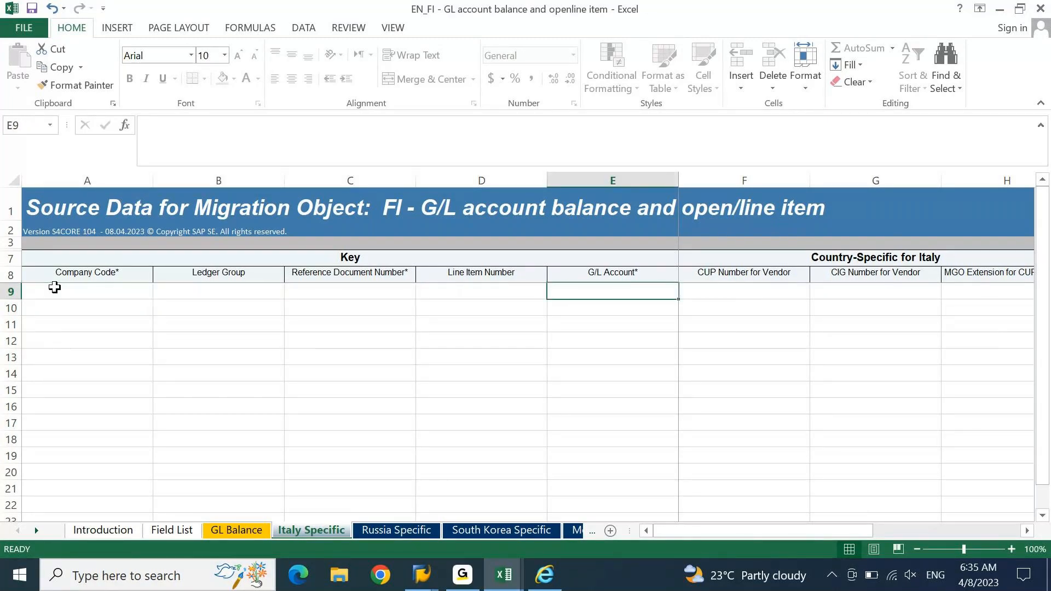
pyautogui.press('Up')
pyautogui.hotkey('shift', 'Left')
pyautogui.hotkey('shift', 'Left')
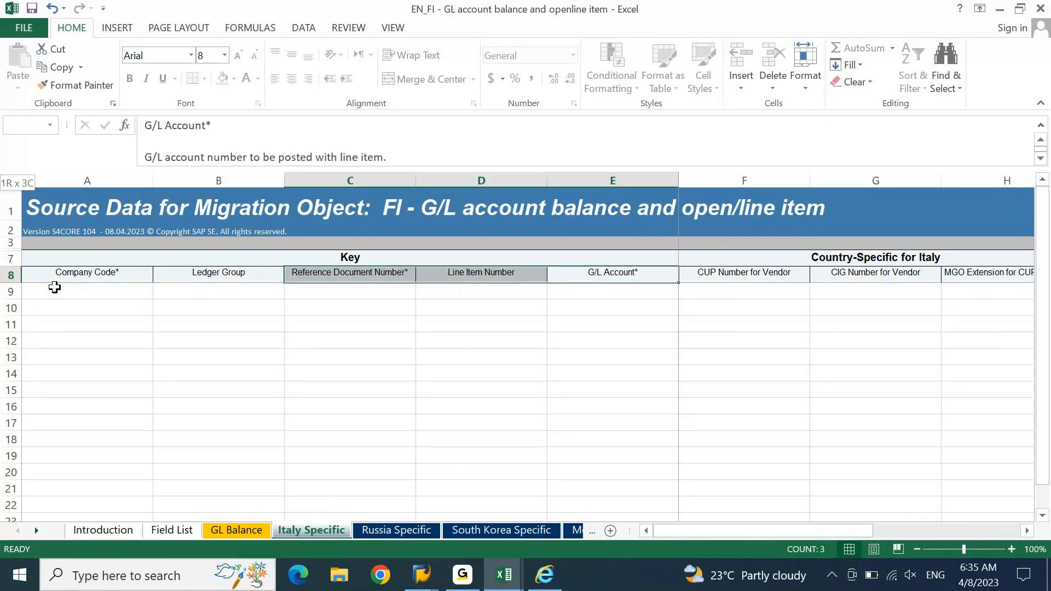
pyautogui.hotkey('shift', 'Left')
pyautogui.hotkey('shift', 'Left')
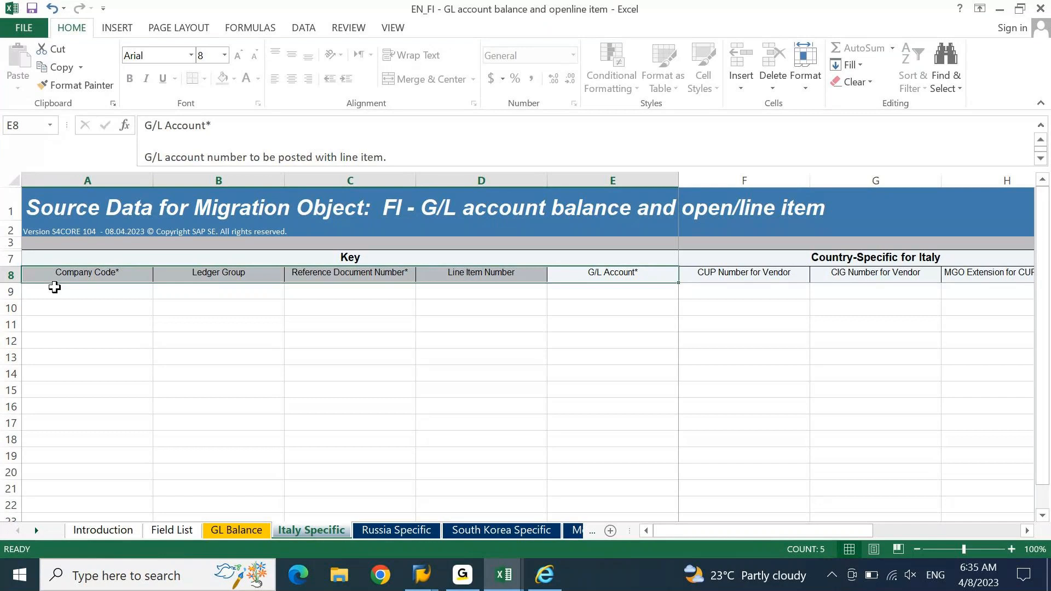
# Step: Examine the Italy Specific column headings from Company Code through MGO Extension for CUP Number
pyautogui.press('Right')
pyautogui.press('Left')
pyautogui.press('Left')
pyautogui.press('Left')
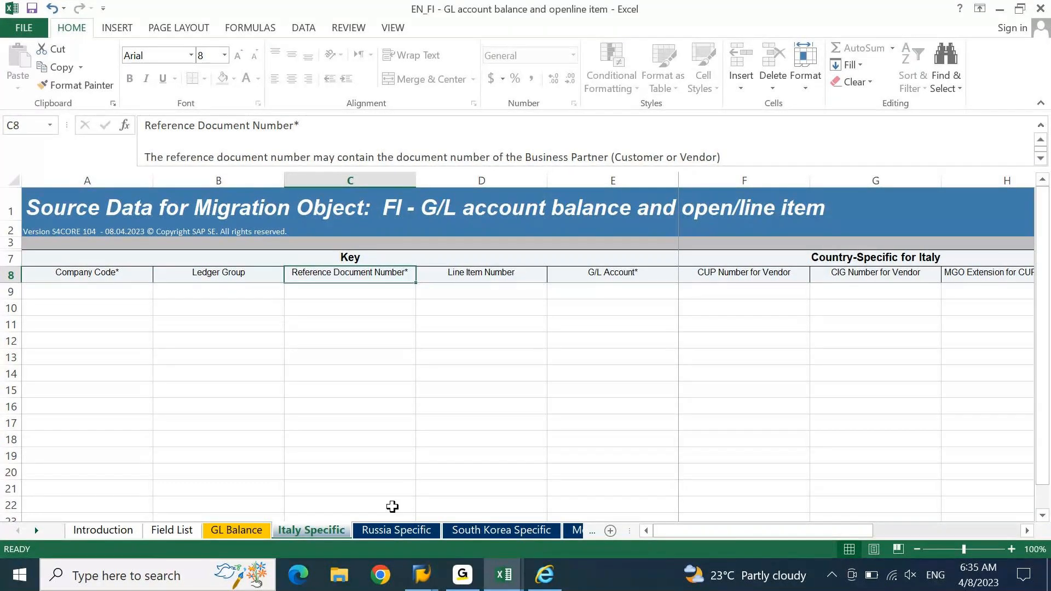
pyautogui.click(98, 279)
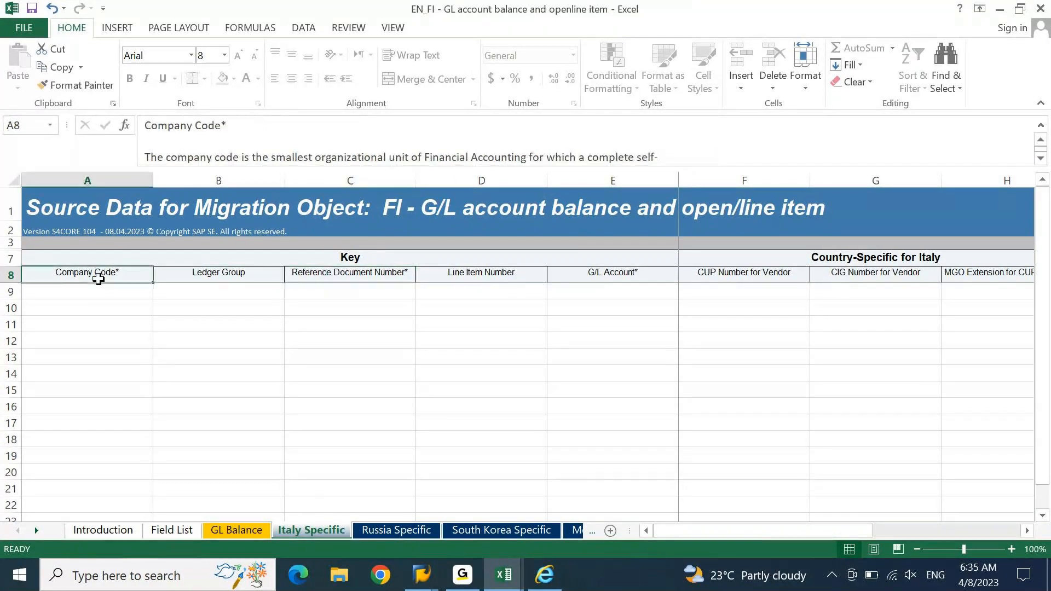
pyautogui.press('Right')
pyautogui.press('Right')
pyautogui.press('Right')
pyautogui.press('Right')
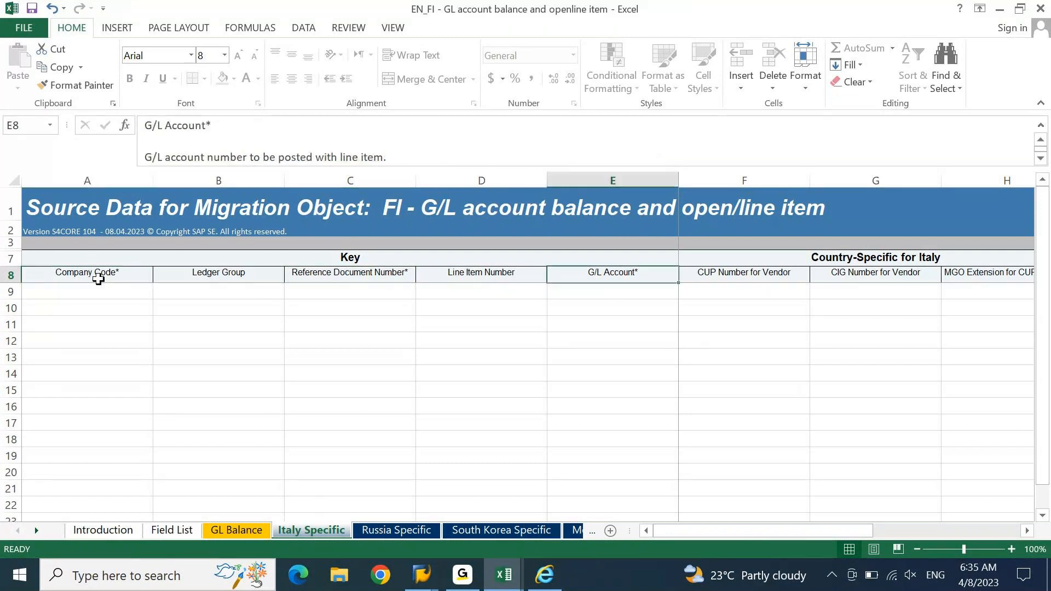
pyautogui.press('Right')
pyautogui.press('Right')
pyautogui.press('Right')
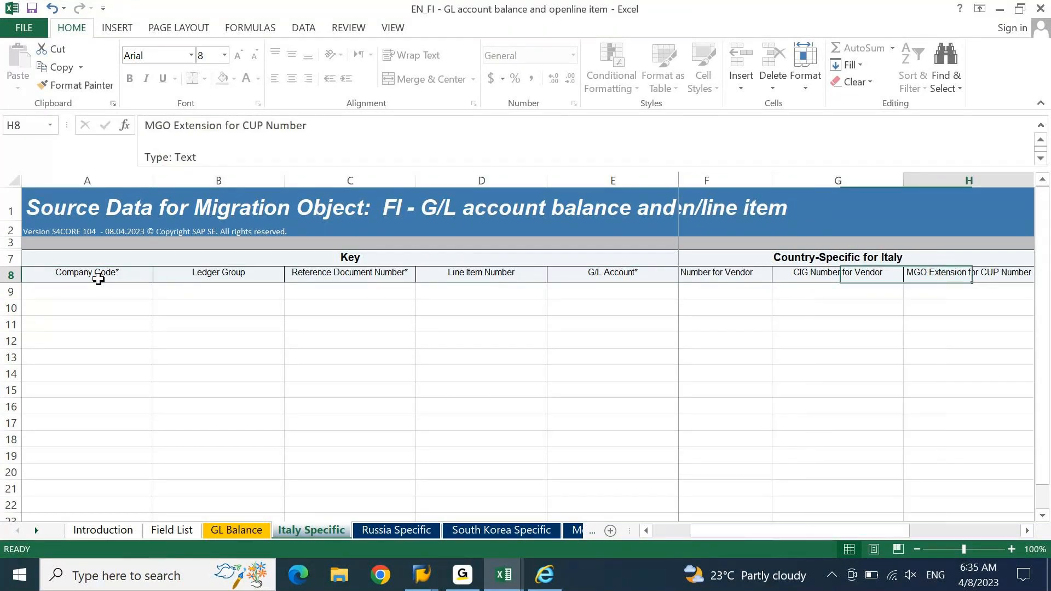
pyautogui.press('Right')
pyautogui.press('Right')
pyautogui.press('Right')
pyautogui.press('Right')
pyautogui.press('Right')
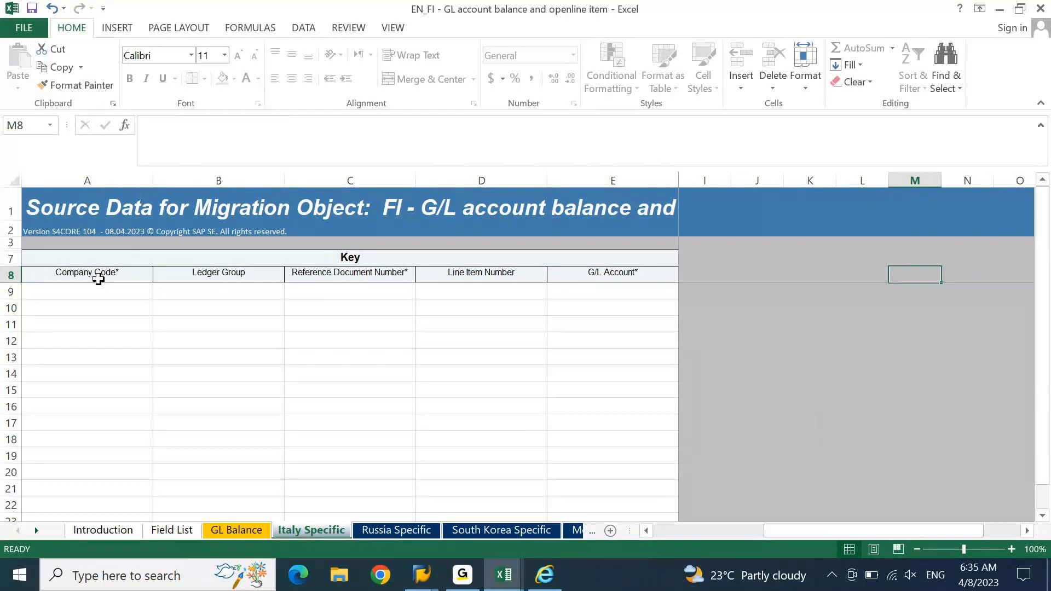
# Step: Copy the key data A9:E15 from the GL Balance sheet into the Italy Specific sheet, starting at A9
pyautogui.click(250, 531)
pyautogui.hotkey('shift', 'Left')
pyautogui.hotkey('shift', 'Left')
pyautogui.hotkey('shift', 'Left')
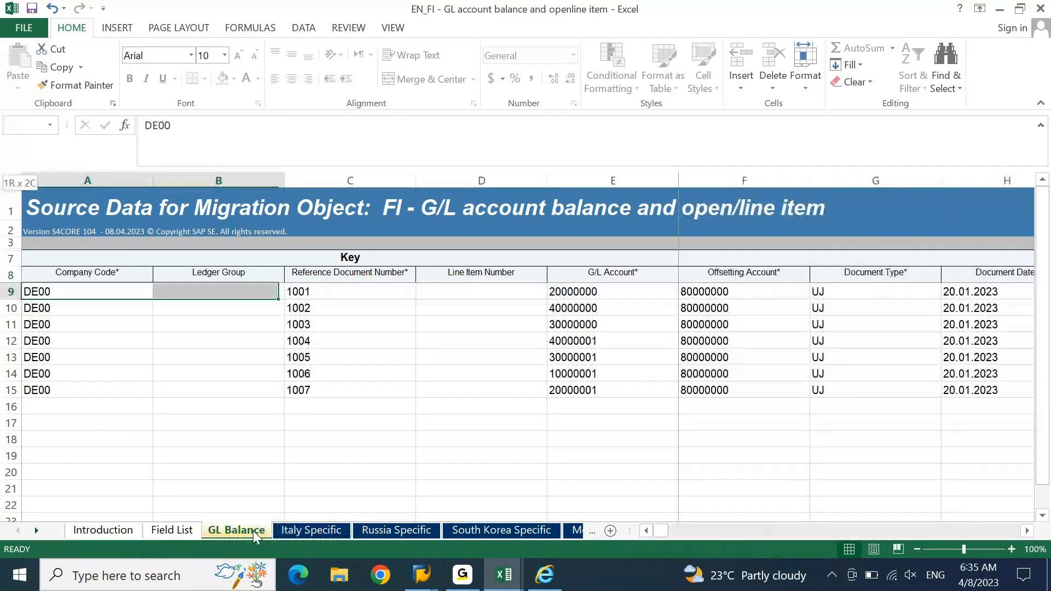
pyautogui.hotkey('shift', 'Right')
pyautogui.hotkey('shift', 'Right')
pyautogui.hotkey('shift', 'Right')
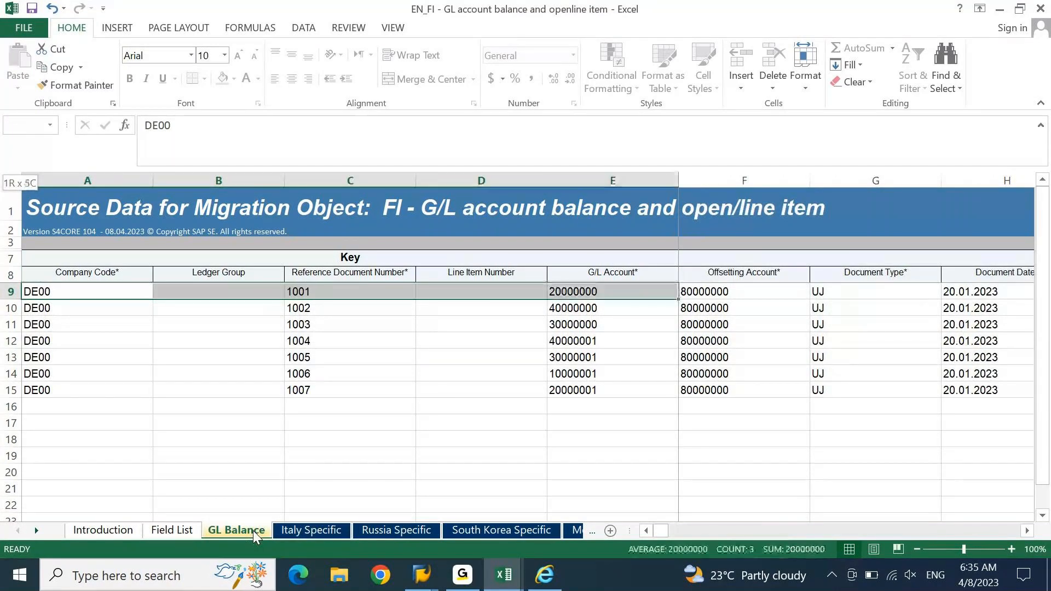
pyautogui.hotkey('ctrl', 'shift', 'Down')
pyautogui.hotkey('ctrl', 'c')
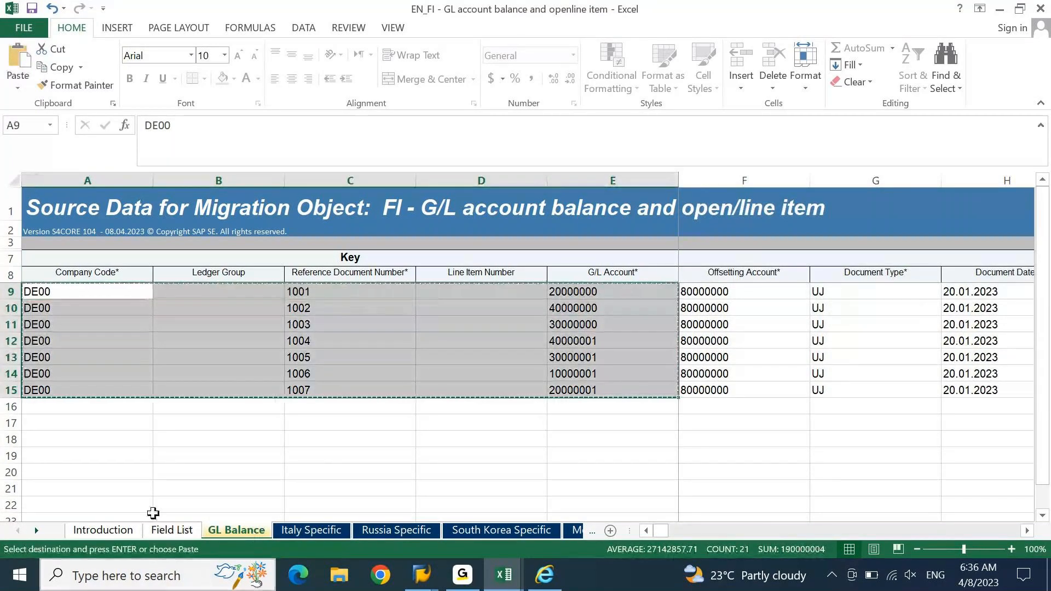
pyautogui.hotkey('ctrl', 'pagedown')
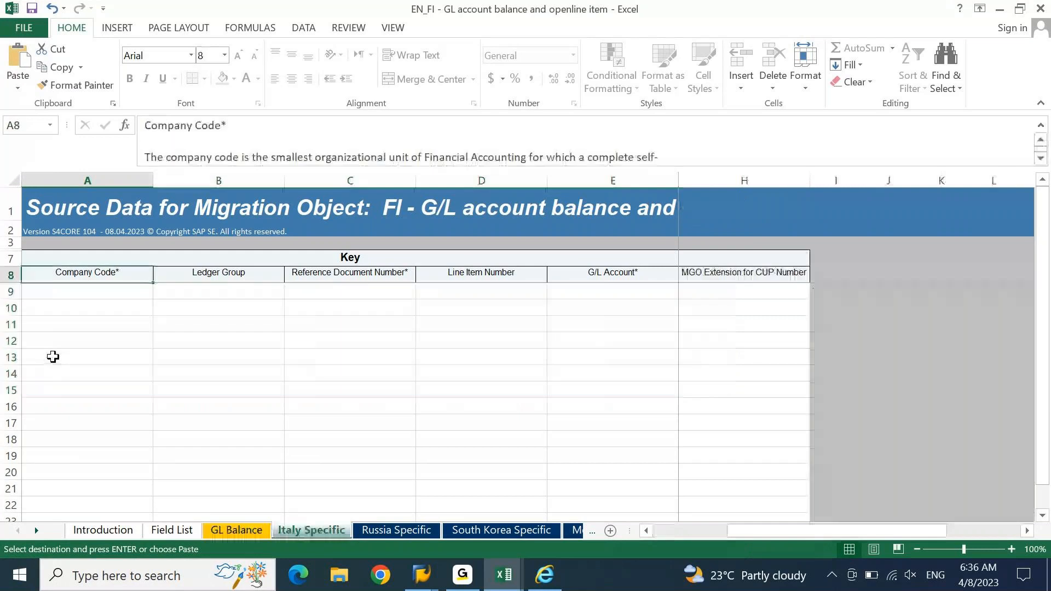
pyautogui.hotkey('ctrl', 'v')
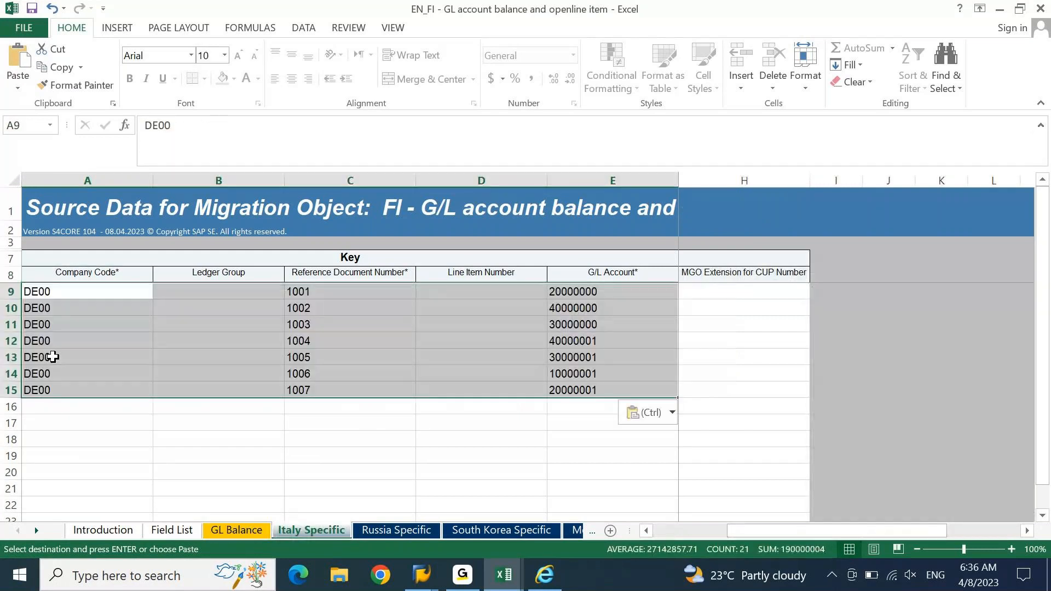
pyautogui.press('Escape')
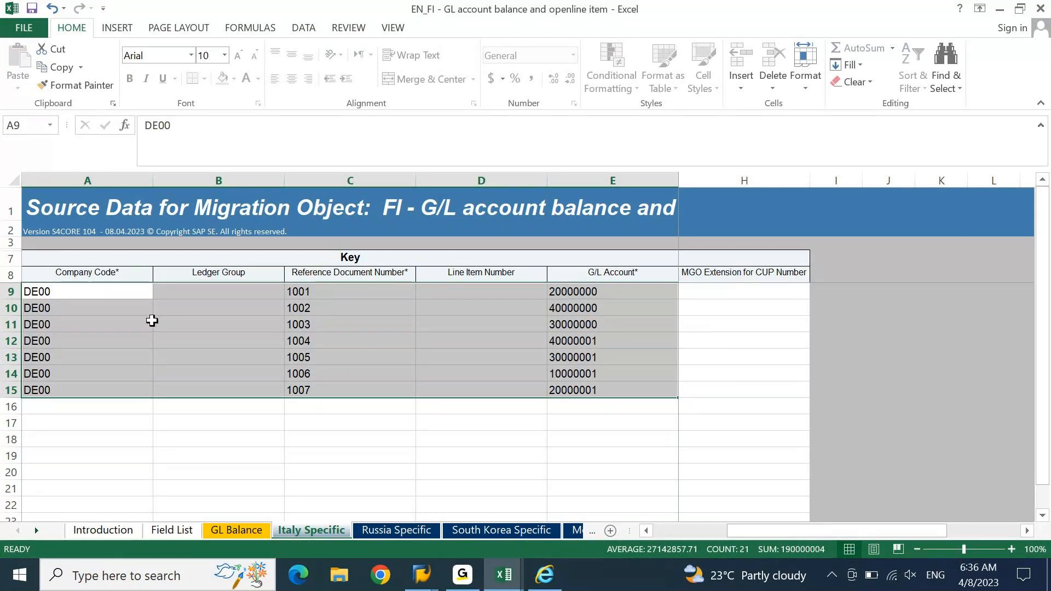
# Step: Compare the row 9 key values on the Italy Specific sheet with the Reference Document Number on the GL Balance sheet
pyautogui.moveTo(339, 295); pyautogui.dragTo(330, 301)
pyautogui.click(329, 298)
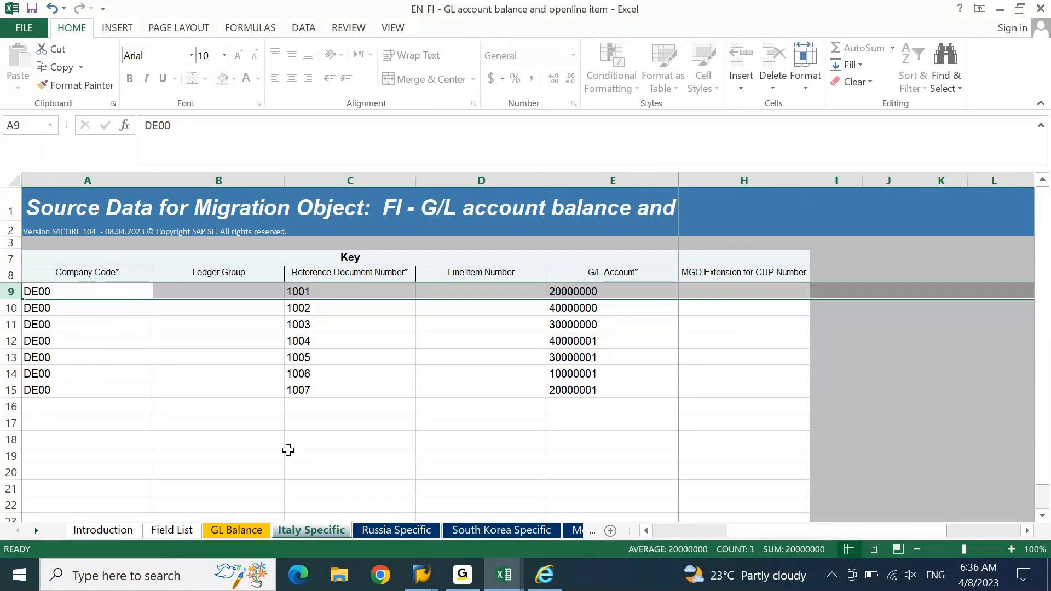
pyautogui.click(244, 530)
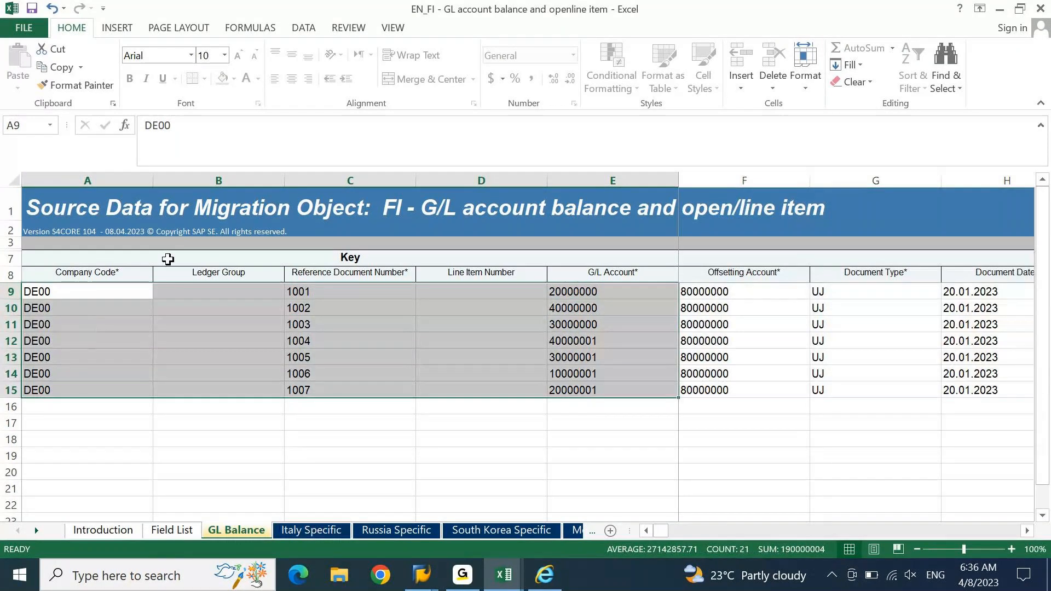
pyautogui.click(335, 287)
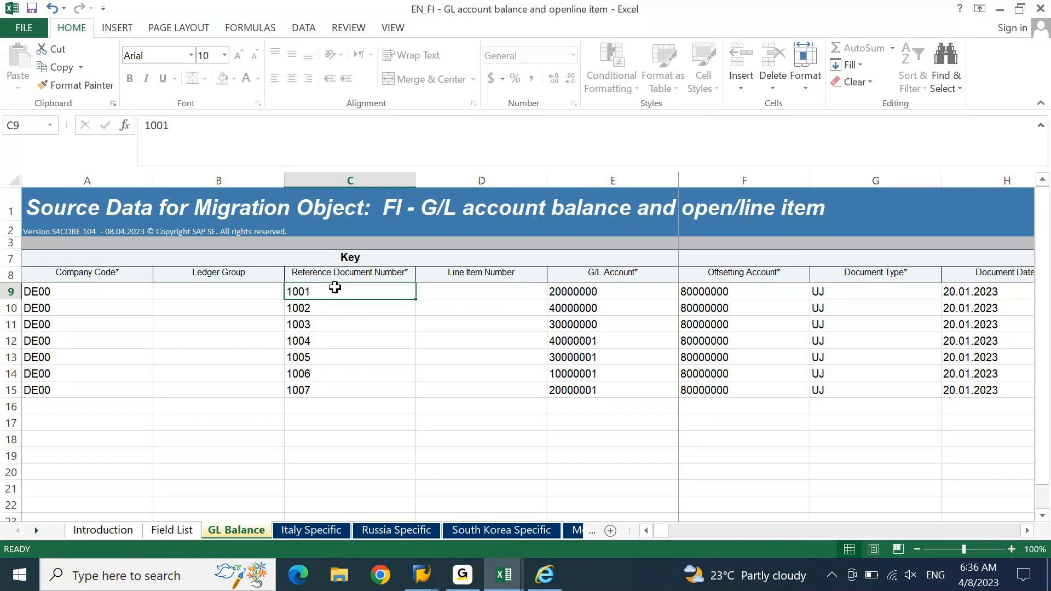
# Step: Clear the copied key data in A9:E15 on the Italy Specific sheet
pyautogui.click(310, 530)
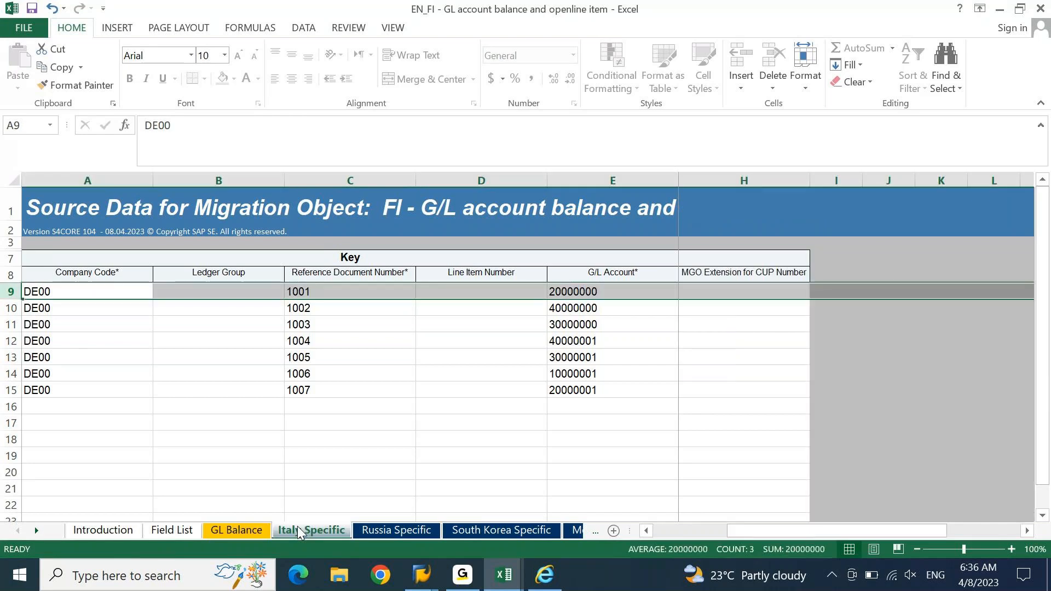
pyautogui.hotkey('ctrl', 'shift', 'Down')
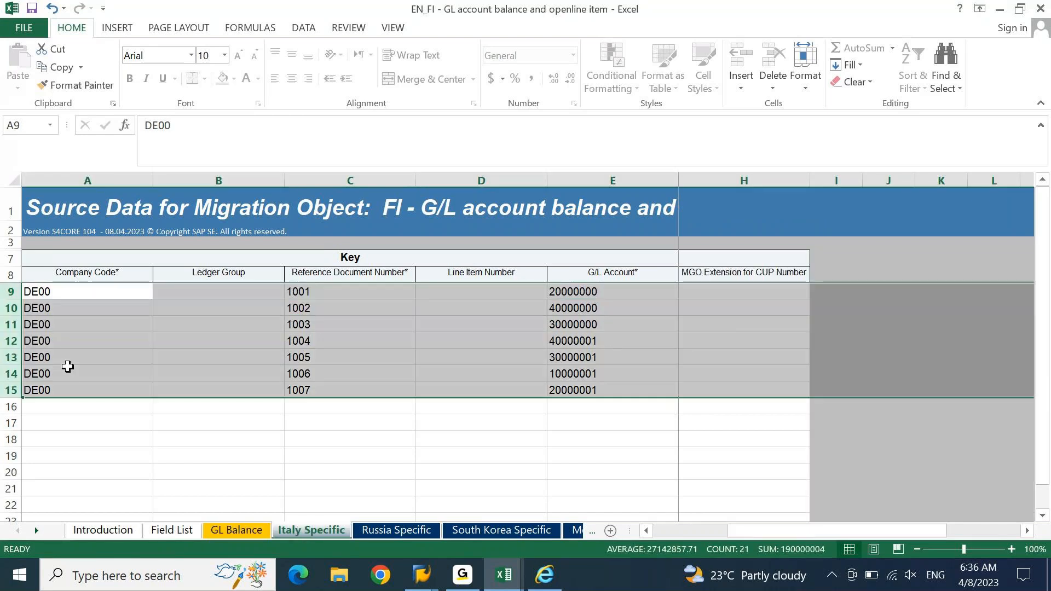
pyautogui.press('Delete')
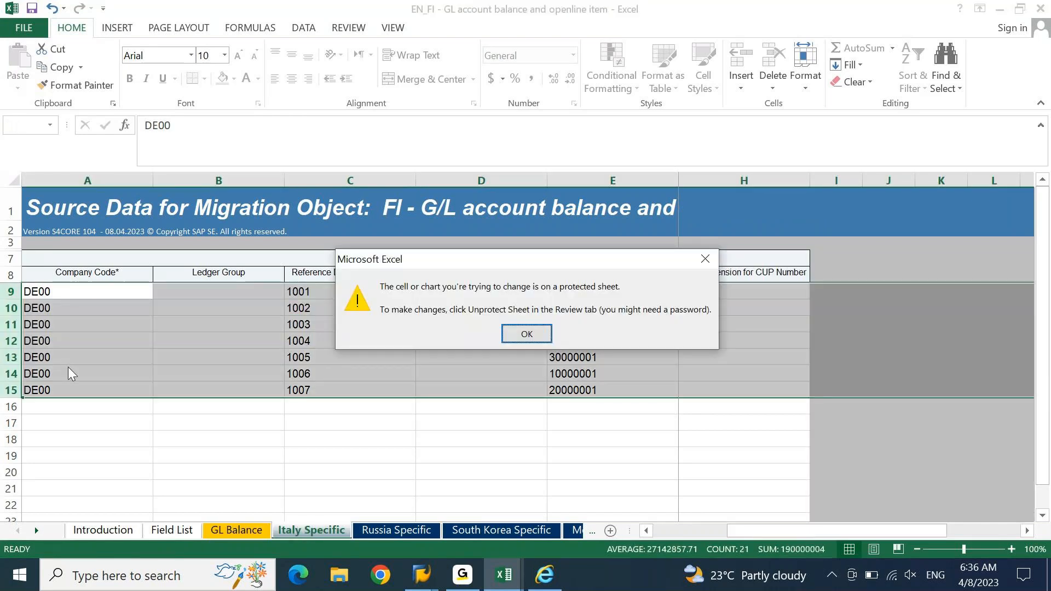
pyautogui.press('Return')
pyautogui.press('Left')
pyautogui.hotkey('ctrl', 'shift', 'Right')
pyautogui.hotkey('ctrl', 'shift', 'Right')
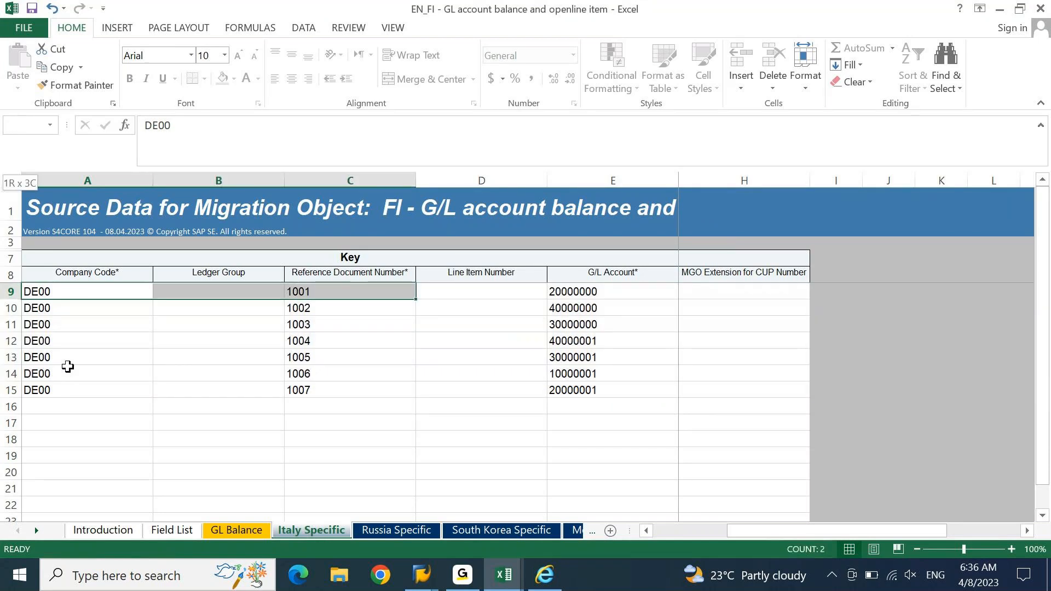
pyautogui.hotkey('ctrl', 'shift', 'Down')
pyautogui.press('Delete')
pyautogui.press('Left')
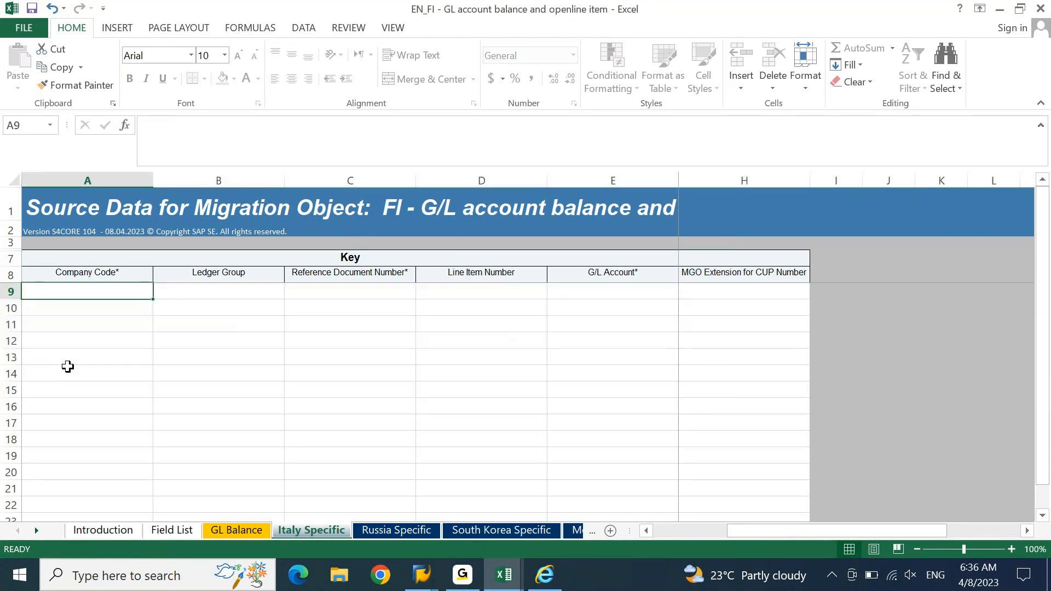
# Step: Save the workbook and return to the GL Balance sheet
pyautogui.press('Up')
pyautogui.hotkey('ctrl', 's')
pyautogui.press('Return')
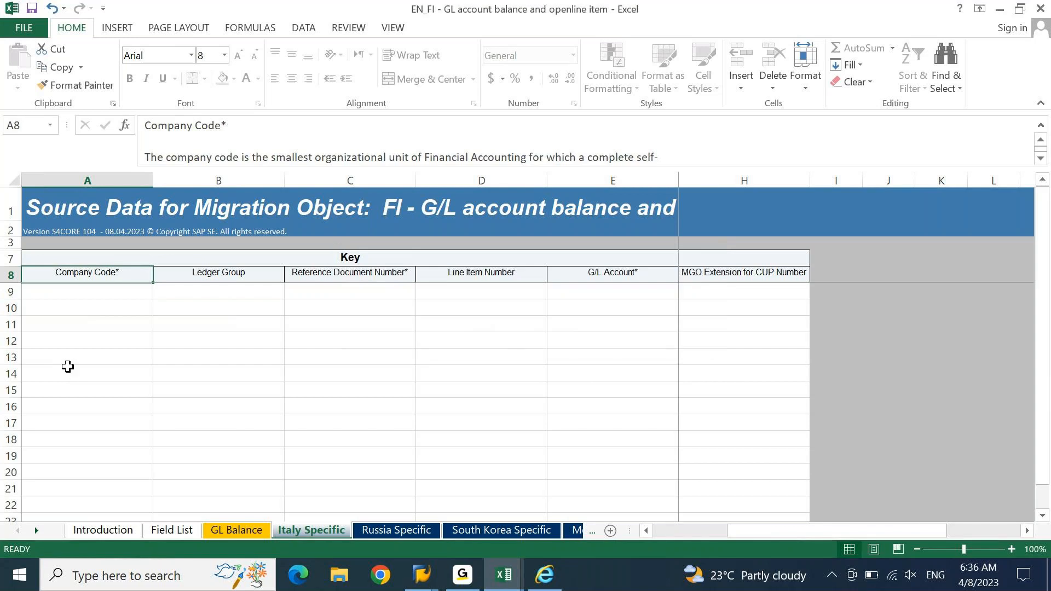
pyautogui.click(241, 533)
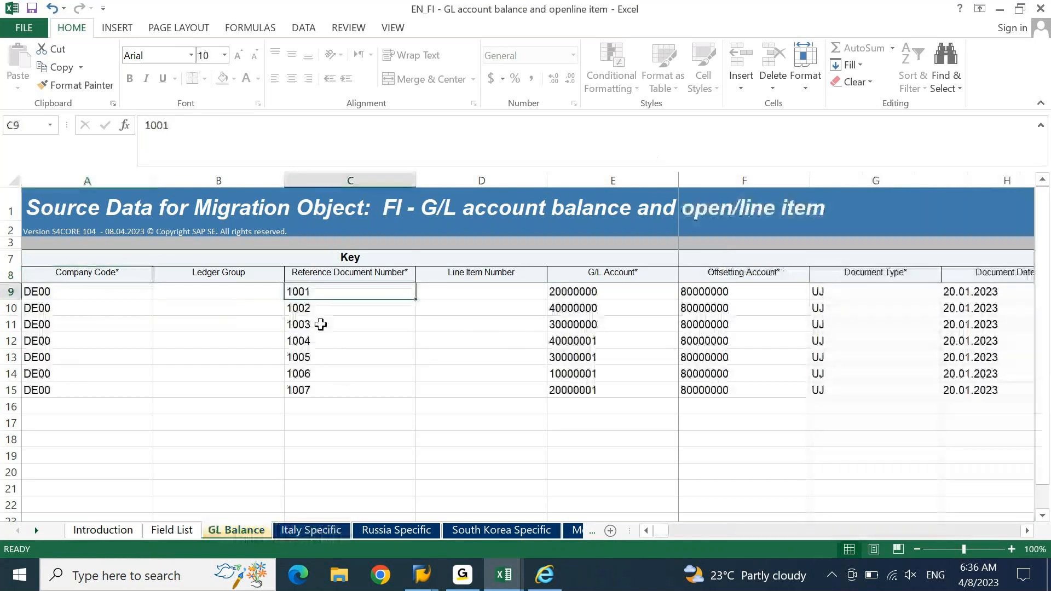
# Step: Review the Reference Document Number values in C9:C15 on the GL Balance sheet and save the workbook
pyautogui.moveTo(322, 290); pyautogui.dragTo(325, 388)
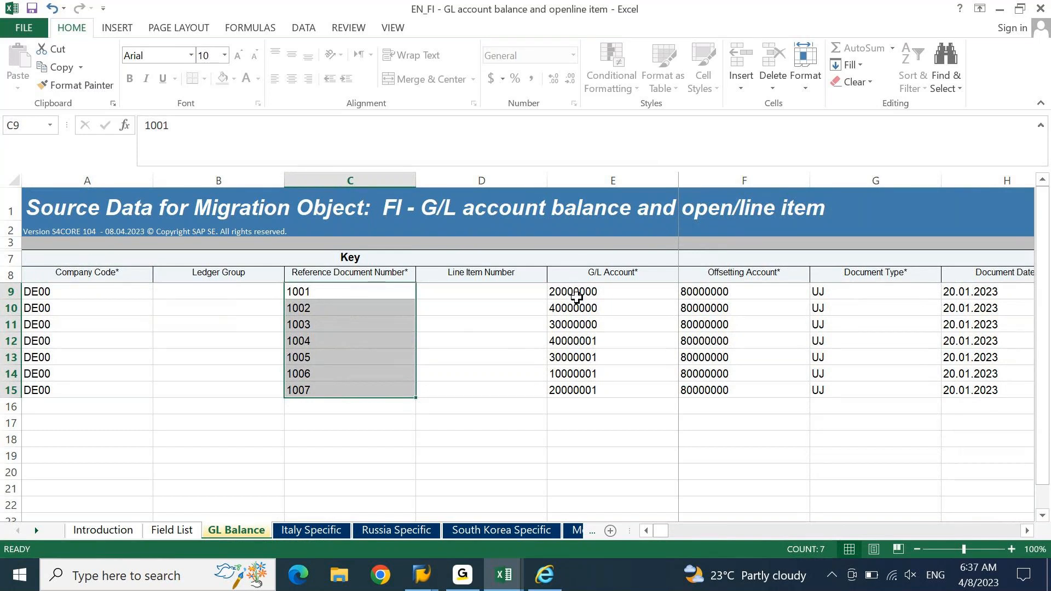
pyautogui.click(377, 291)
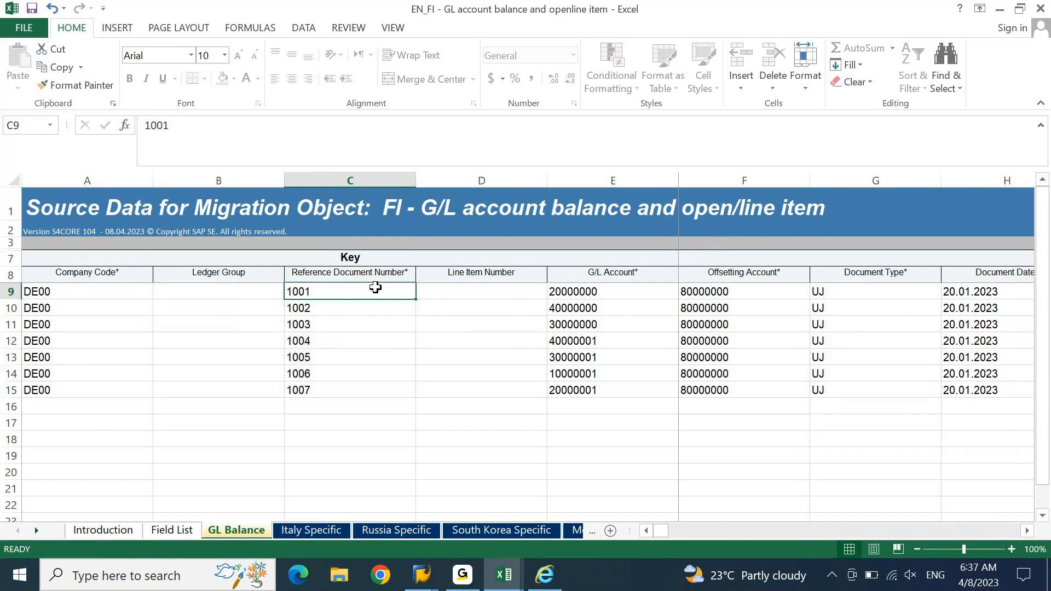
pyautogui.hotkey('ctrl', 's')
pyautogui.press('Return')
# Step: Switch to SAP, leave the SKA1 table display and open transaction OB08 for currency exchange rates
pyautogui.click(421, 575)
pyautogui.click(547, 485)
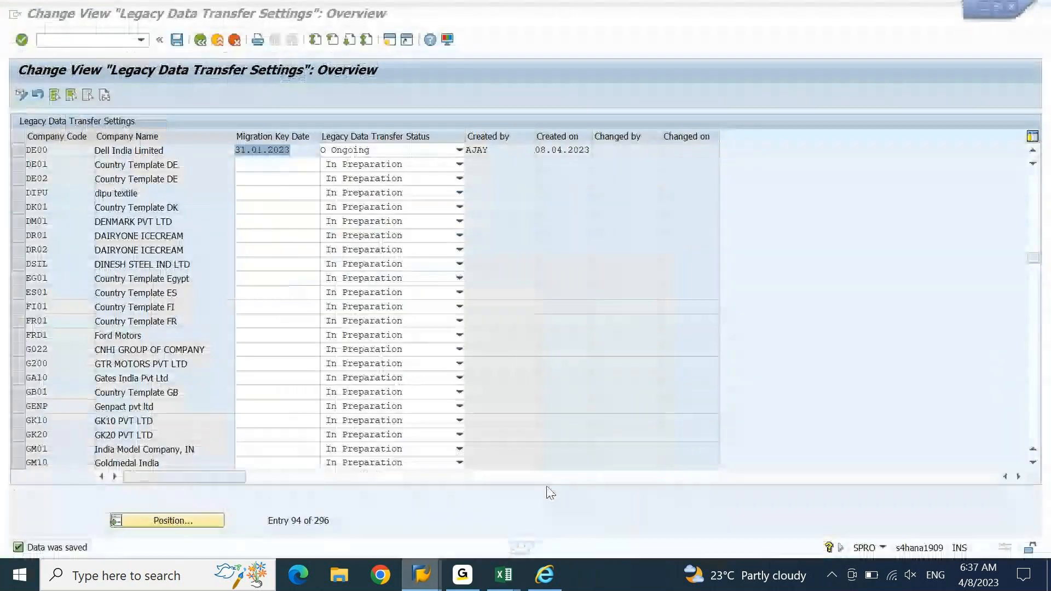
pyautogui.click(429, 586)
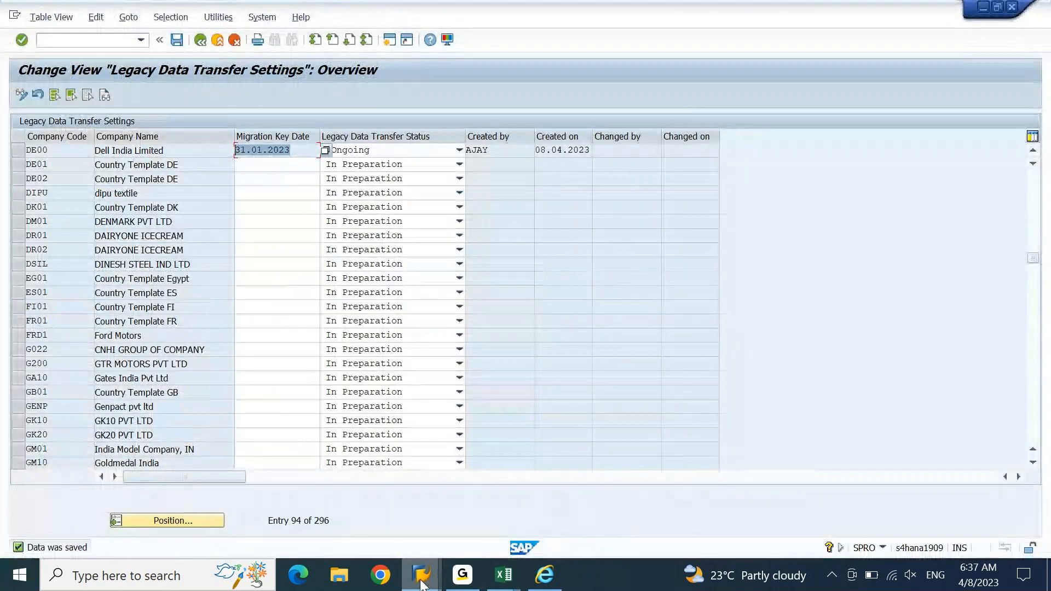
pyautogui.click(396, 521)
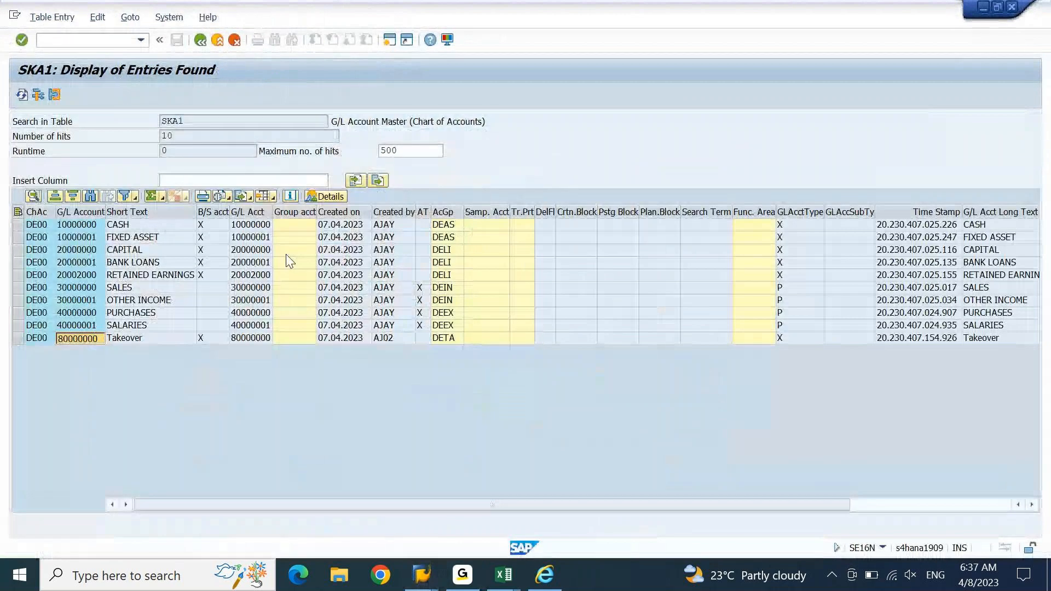
pyautogui.click(110, 40)
pyautogui.write('/N')
pyautogui.press('Return')
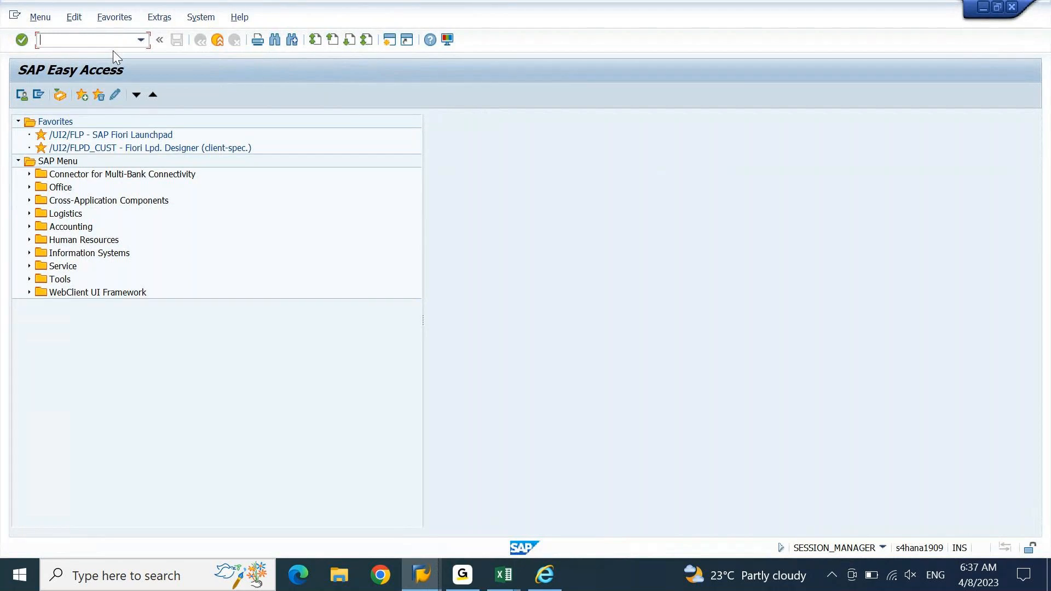
pyautogui.write('OB08')
pyautogui.press('Return')
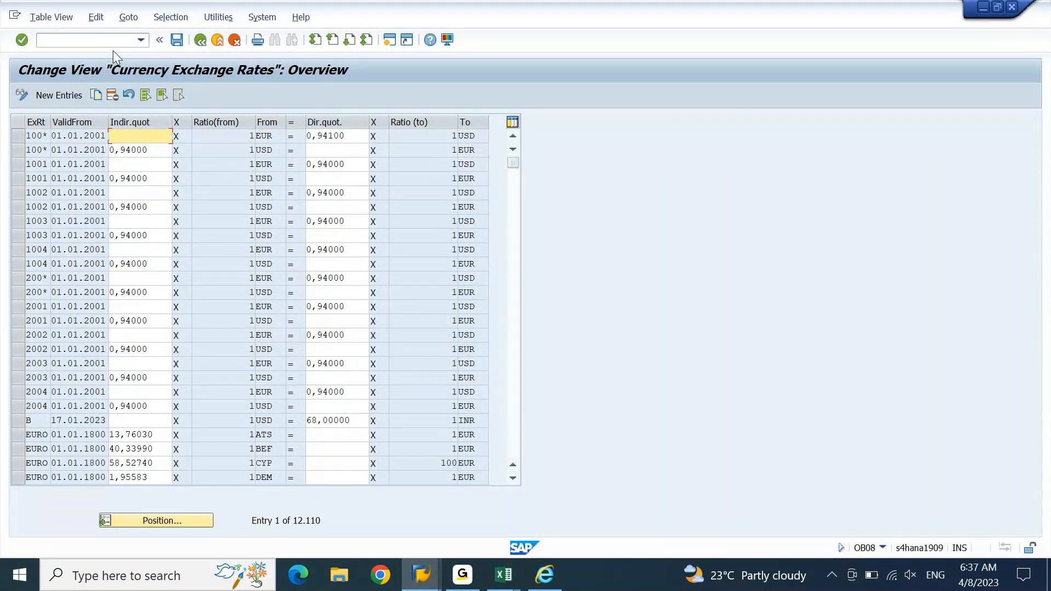
# Step: Position the exchange rate table at rate type M, from INR to USD, valid from 31.01.2023
pyautogui.click(166, 516)
pyautogui.write('m')
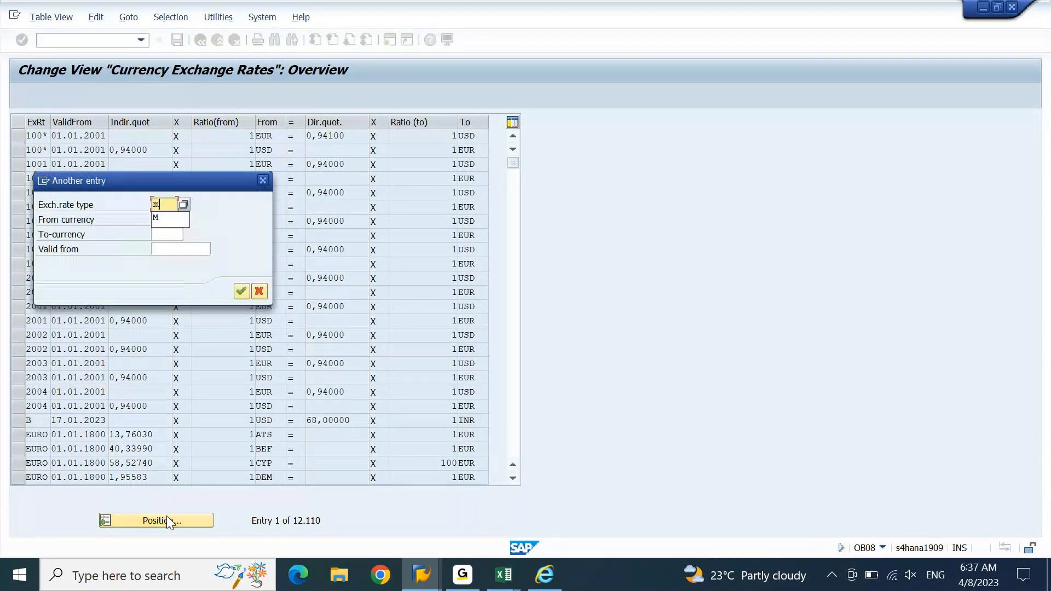
pyautogui.press('Tab')
pyautogui.write('inr')
pyautogui.press('Tab')
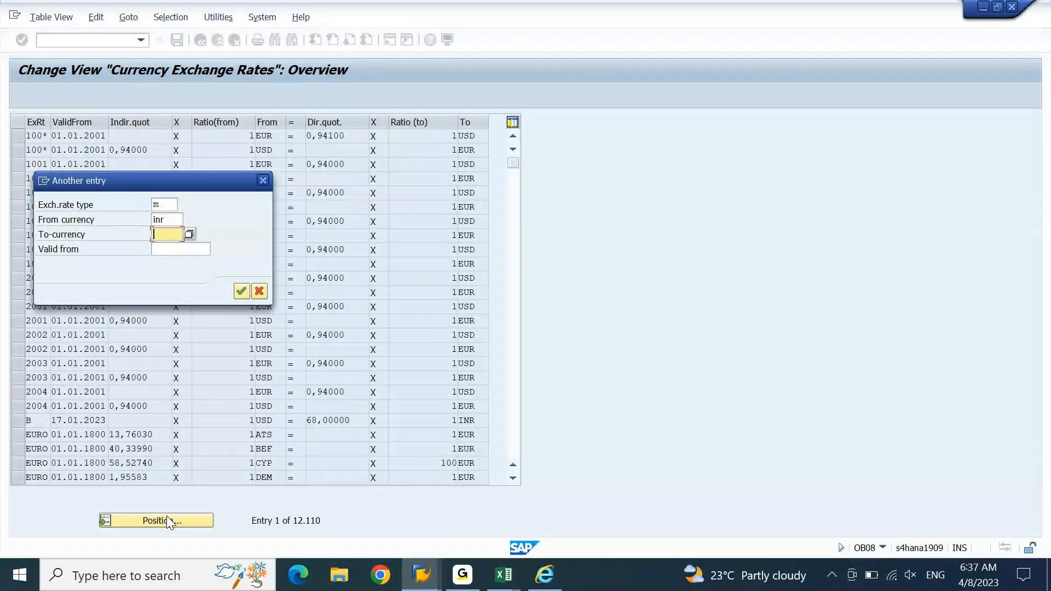
pyautogui.write('usd')
pyautogui.press('Tab')
pyautogui.write('31.01.')
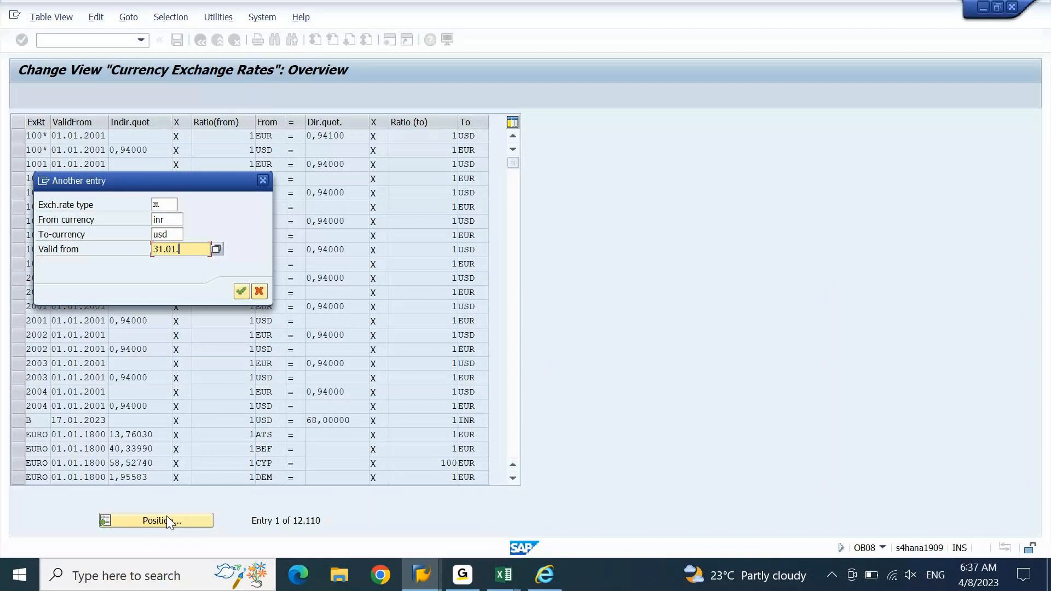
pyautogui.press('Return')
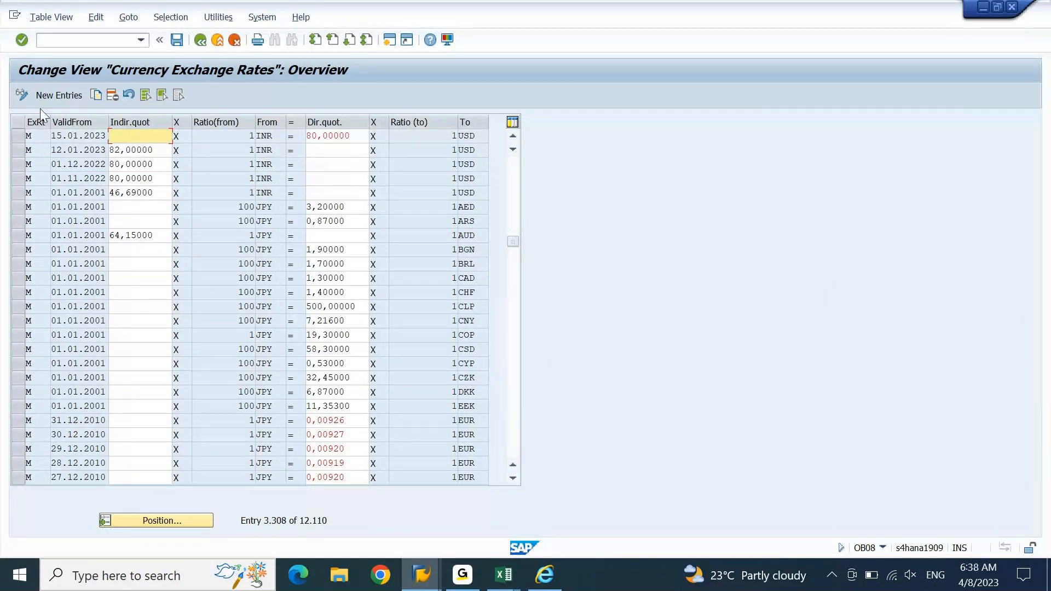
# Step: Copy the first INR to USD rate entry of type M and set its valid-from date to 31.01.2023
pyautogui.click(22, 135)
pyautogui.click(96, 96)
pyautogui.press('Right')
pyautogui.press('Right')
pyautogui.hotkey('shift', 'Left')
pyautogui.write('31')
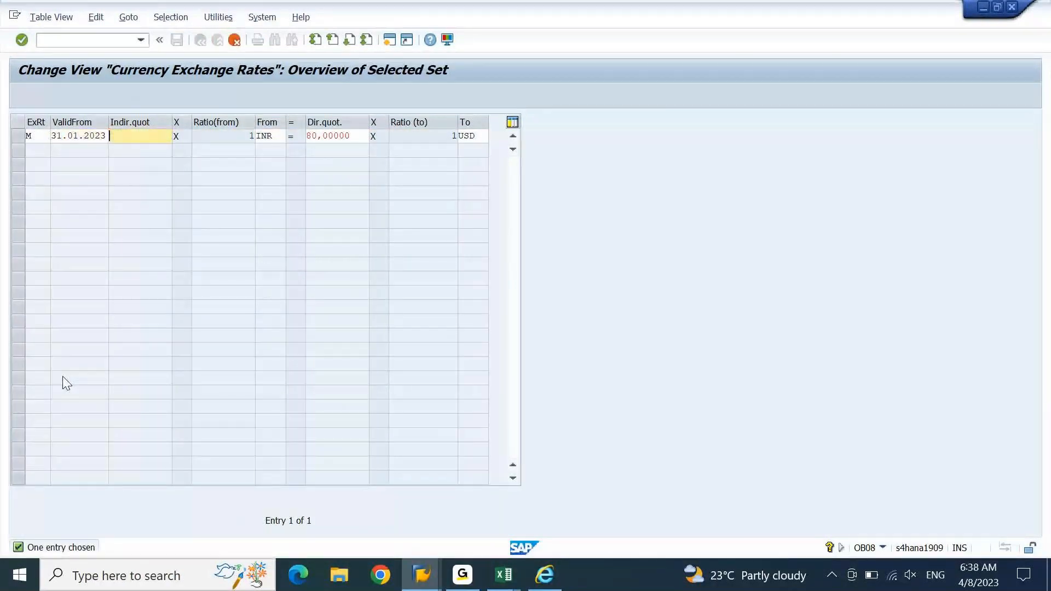
# Step: Check the group currency rate in cell F1018 of the FICO workbook and return to the SAP exchange rate entry
pyautogui.hotkey('alt', 'Tab')
pyautogui.hotkey('alt', 'Tab')
pyautogui.hotkey('alt', 'Tab')
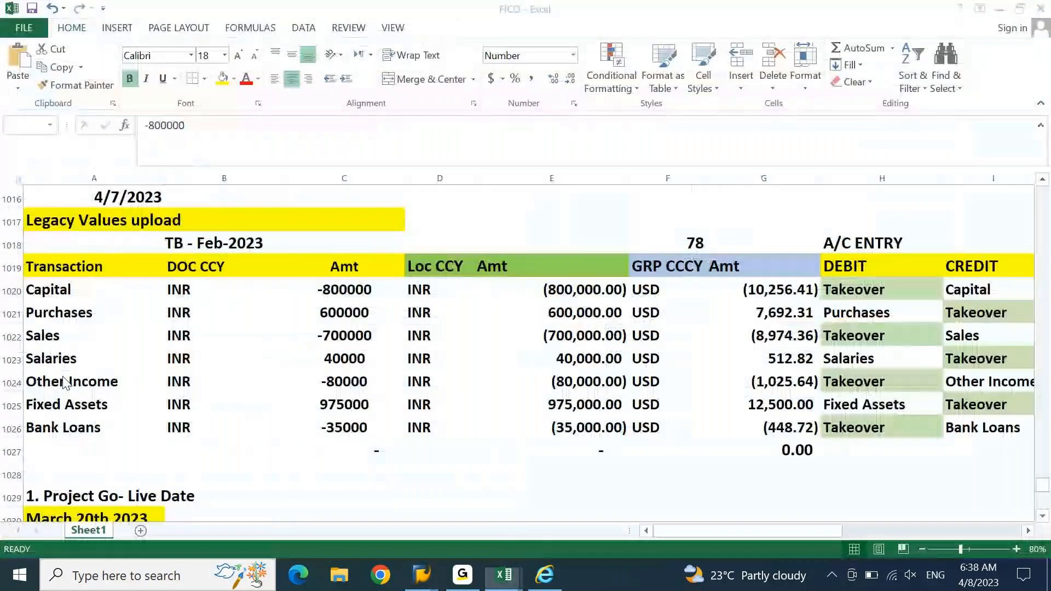
pyautogui.press('Up')
pyautogui.press('Right')
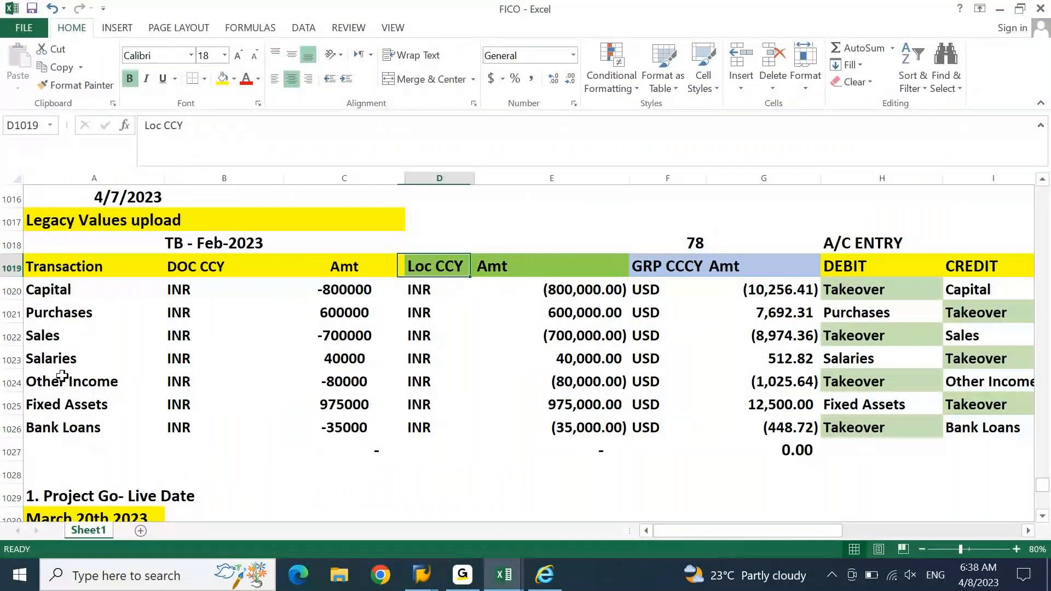
pyautogui.press('Up')
pyautogui.press('Right')
pyautogui.press('Right')
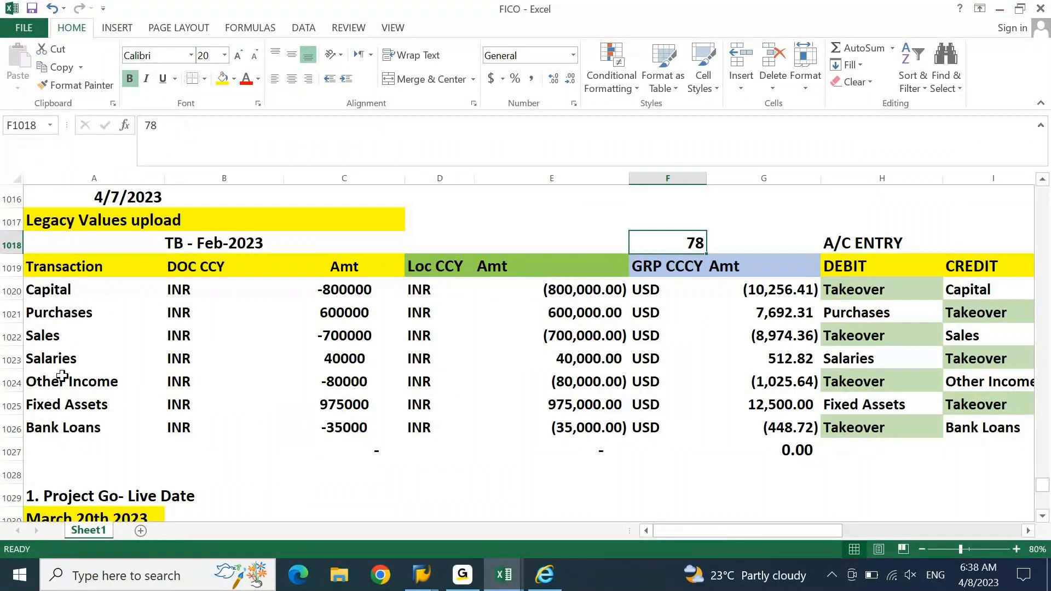
pyautogui.hotkey('alt', 'Tab')
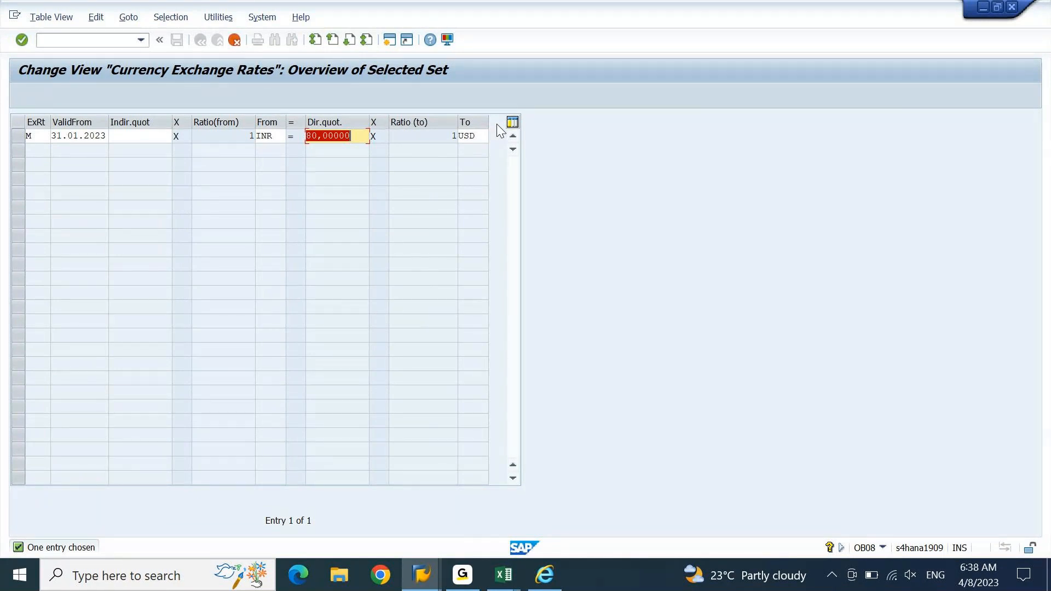
# Step: Clear the direct quotation of the copied INR to USD entry and set its indirect quotation to 78
pyautogui.press('Delete')
pyautogui.click(157, 134)
pyautogui.write('78')
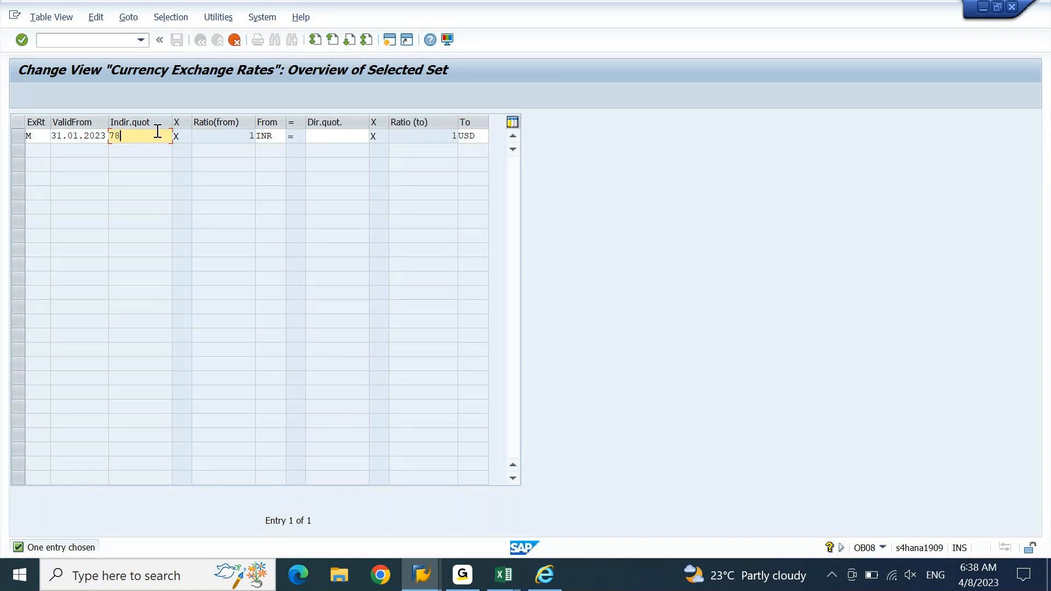
pyautogui.press('Return')
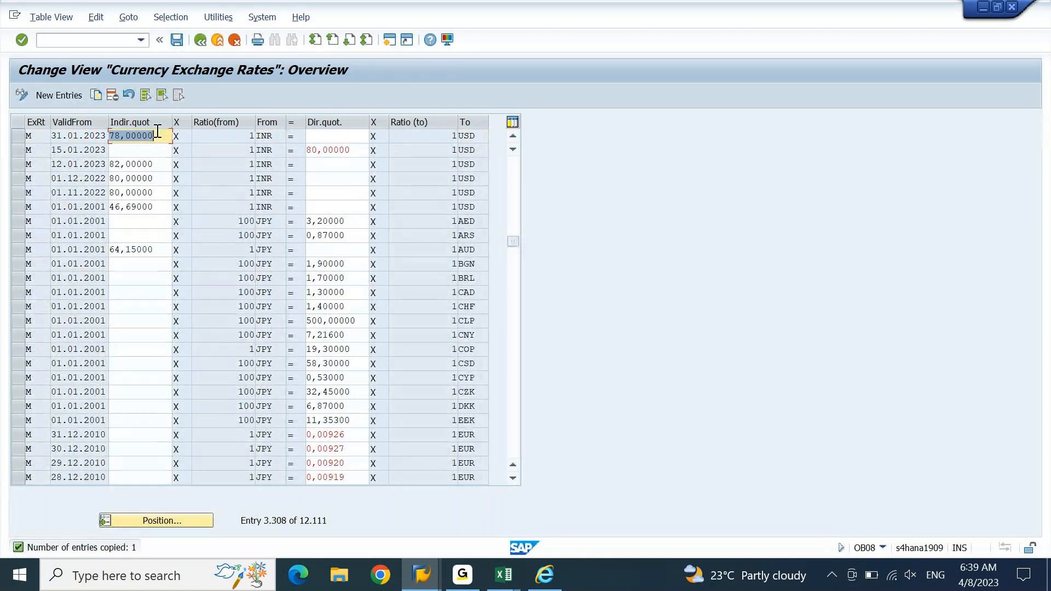
# Step: Copy the 31.01.2023 INR to USD entry and set the copy's direct quotation to 78
pyautogui.click(17, 138)
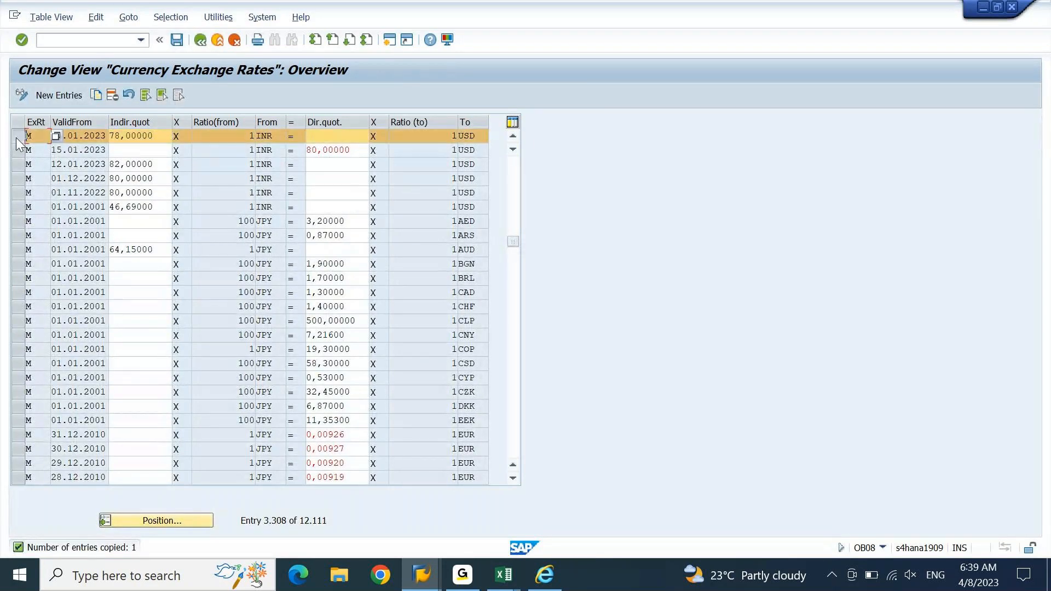
pyautogui.click(96, 95)
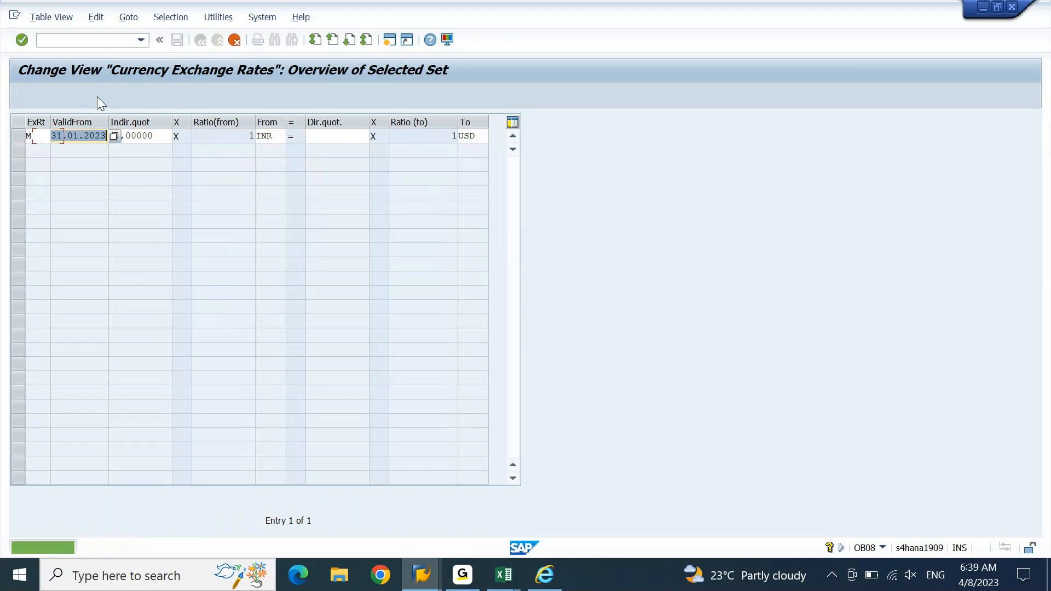
pyautogui.press('Tab')
pyautogui.press('Tab')
pyautogui.press('Tab')
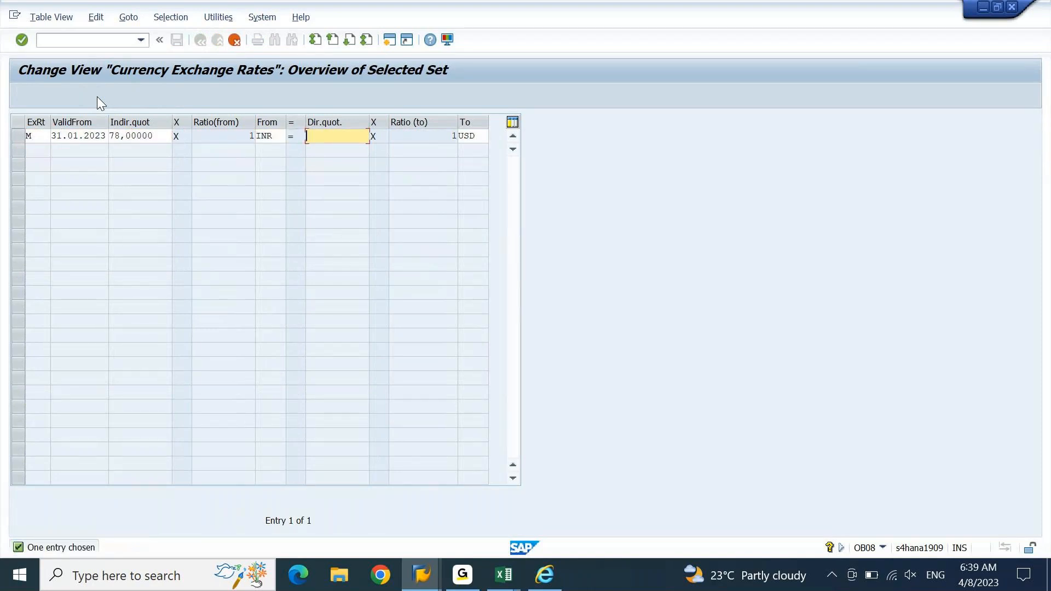
pyautogui.write('78')
pyautogui.press('Tab')
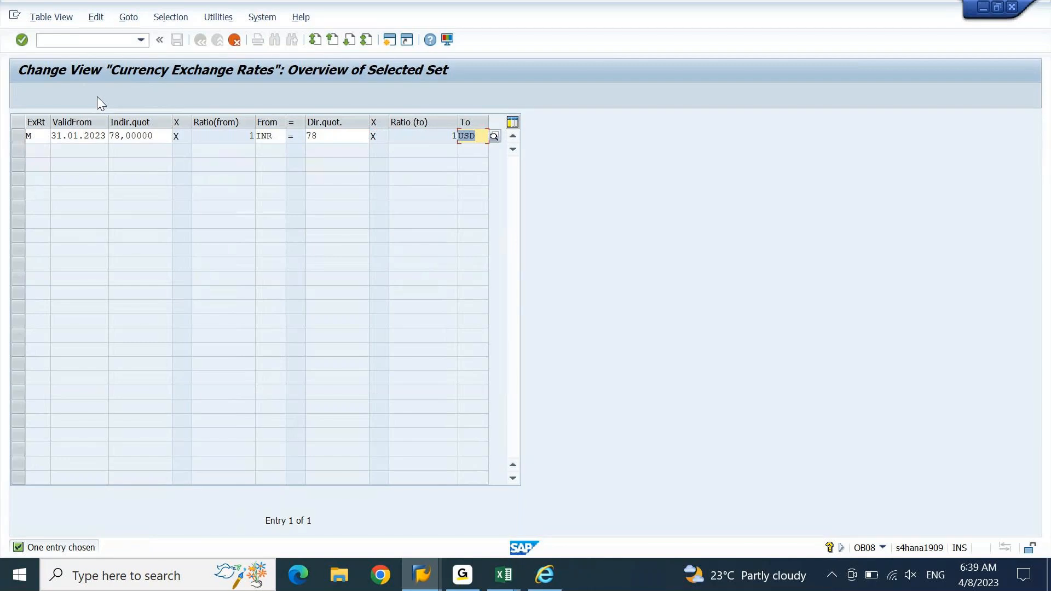
# Step: Reverse the copied entry's currency pair by setting the to-currency to INR and the from-currency to USD
pyautogui.write('I')
pyautogui.press('Down')
pyautogui.press('Down')
pyautogui.press('Down')
pyautogui.press('Down')
pyautogui.press('Return')
pyautogui.hotkey('shift', 'Tab')
pyautogui.hotkey('shift', 'Tab')
pyautogui.hotkey('shift', 'Tab')
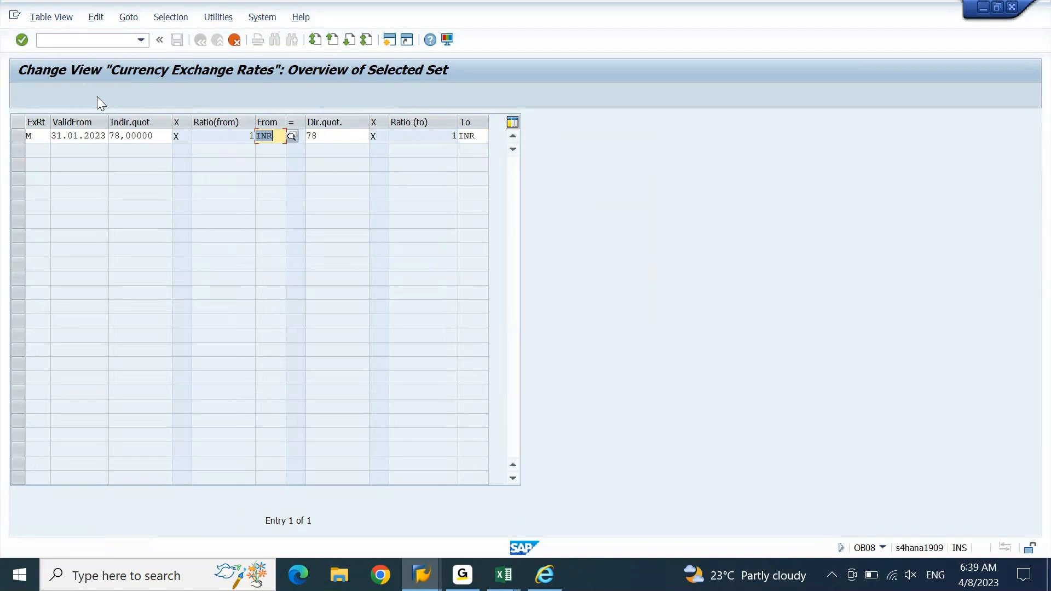
pyautogui.write('USD')
pyautogui.press('Tab')
# Step: Clear the indirect quotation of the copied USD to INR entry and save the exchange rates
pyautogui.hotkey('shift', 'Tab')
pyautogui.hotkey('shift', 'Tab')
pyautogui.press('Delete')
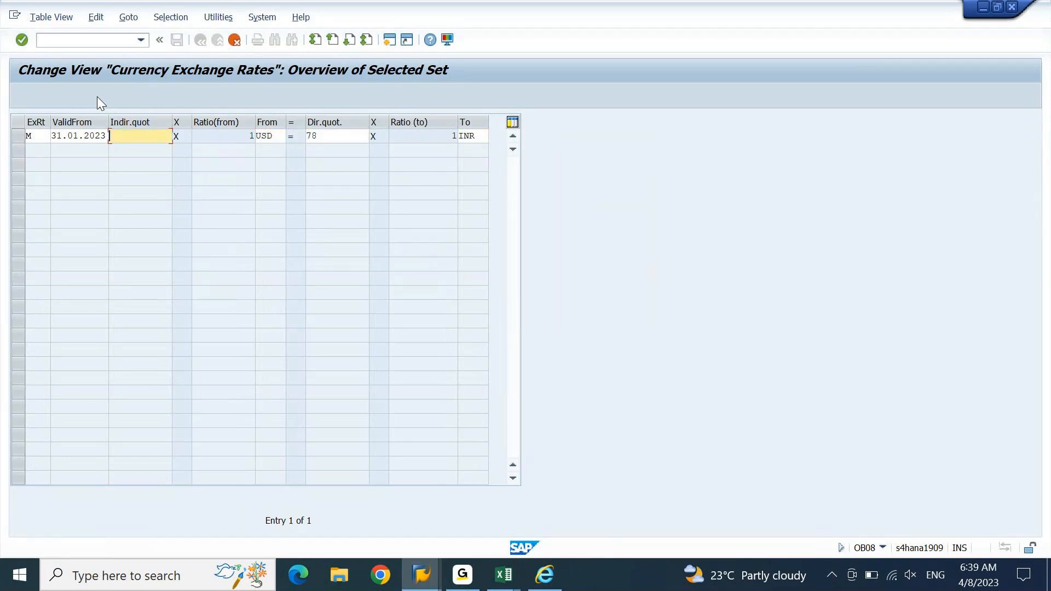
pyautogui.press('Return')
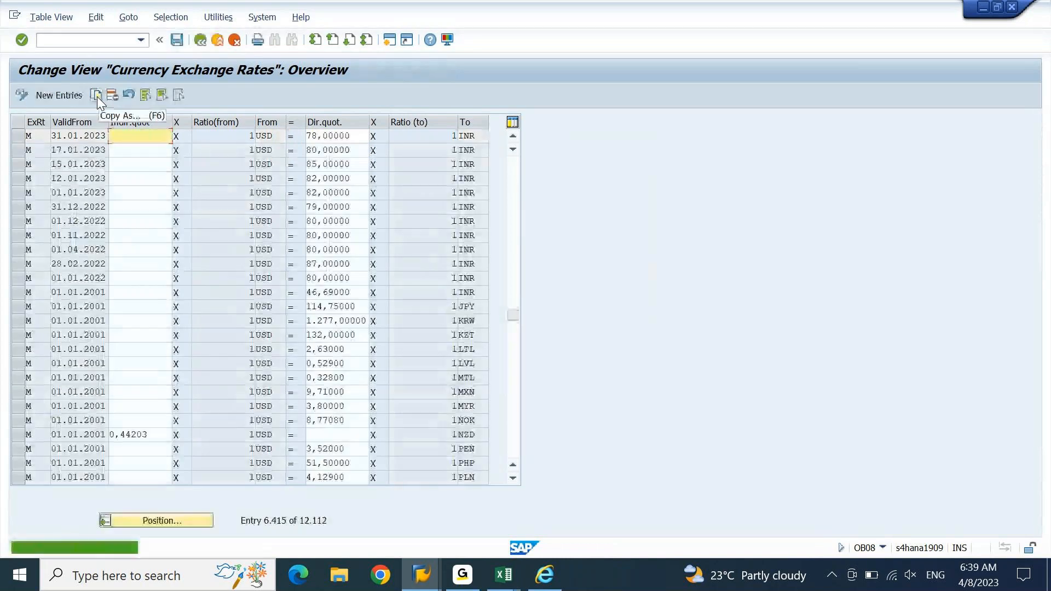
pyautogui.click(179, 42)
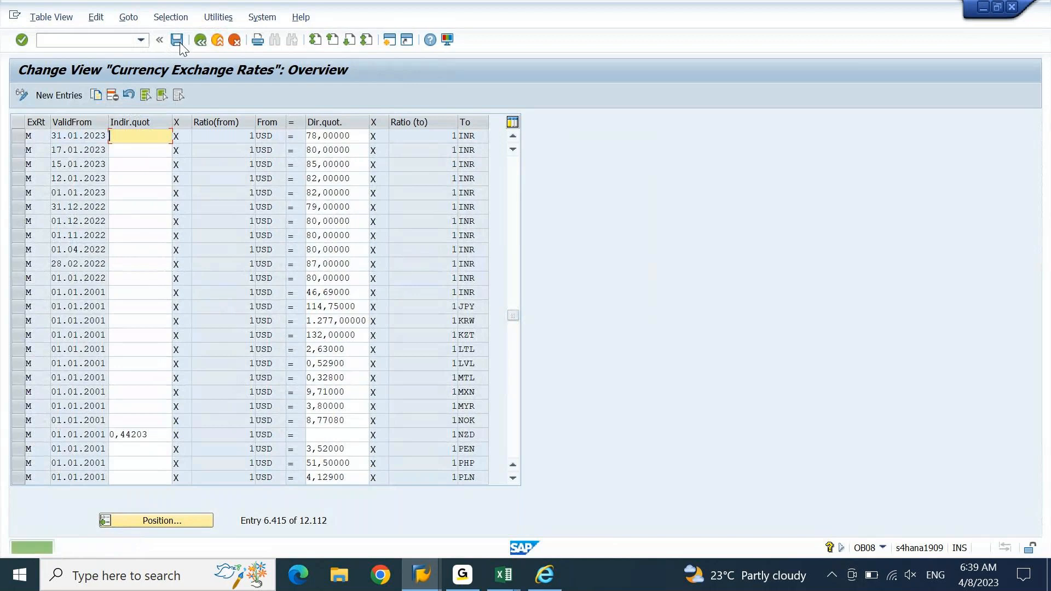
# Step: Look up the INR to USD exchange rate of type M for 31.01.2023 in transaction EWCT
pyautogui.click(118, 40)
pyautogui.write('/NEWCT')
pyautogui.press('Return')
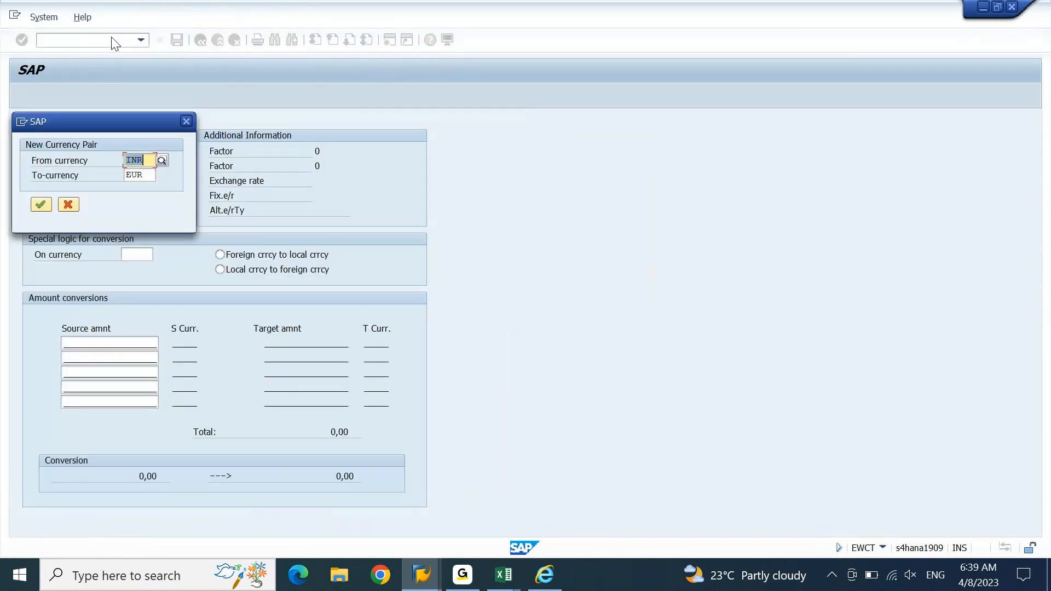
pyautogui.press('Tab')
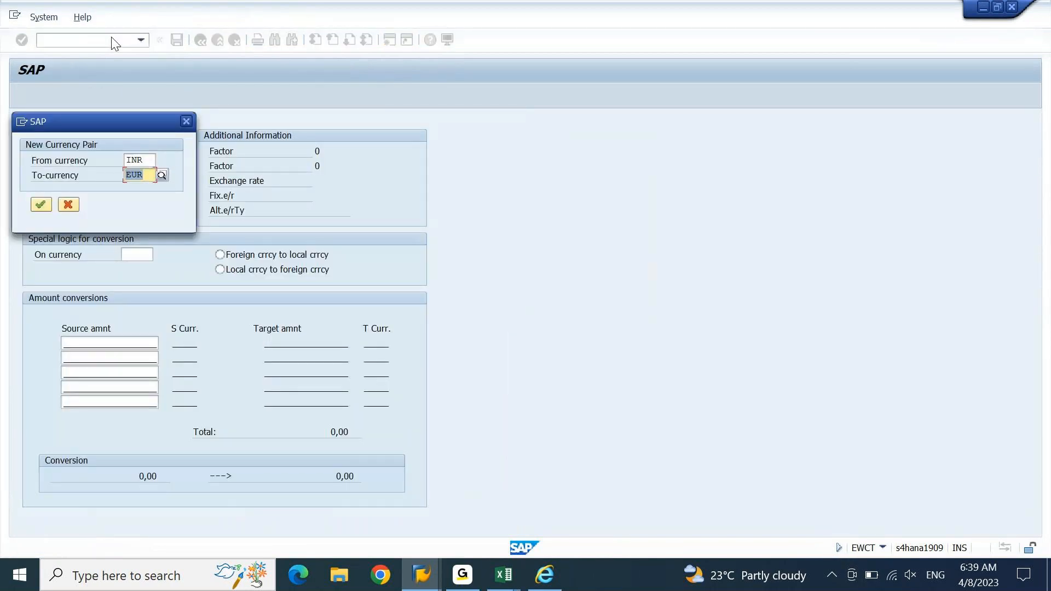
pyautogui.write('USD')
pyautogui.press('Tab')
pyautogui.press('Return')
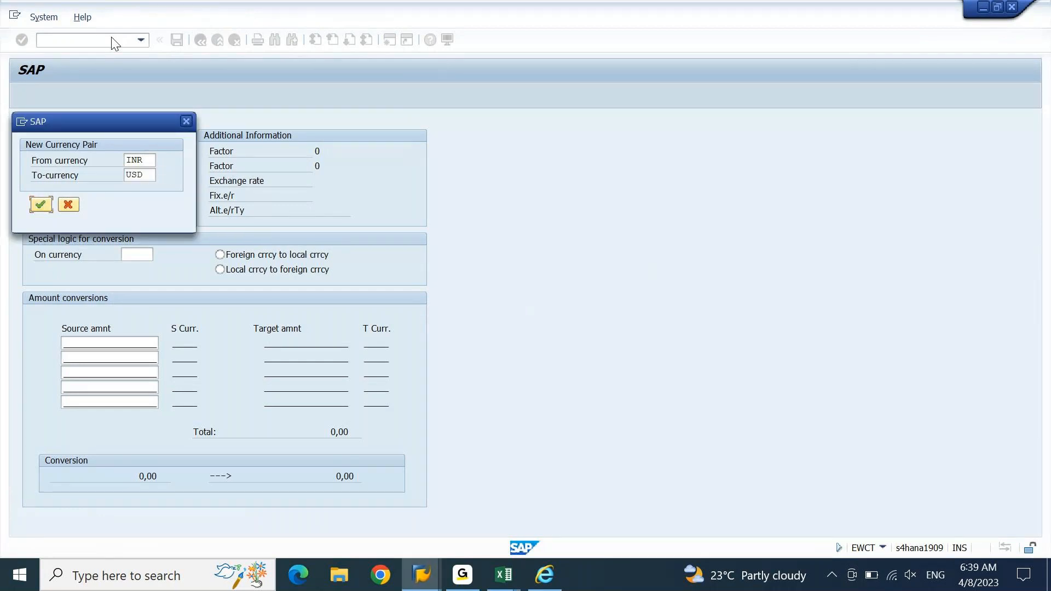
pyautogui.write('3')
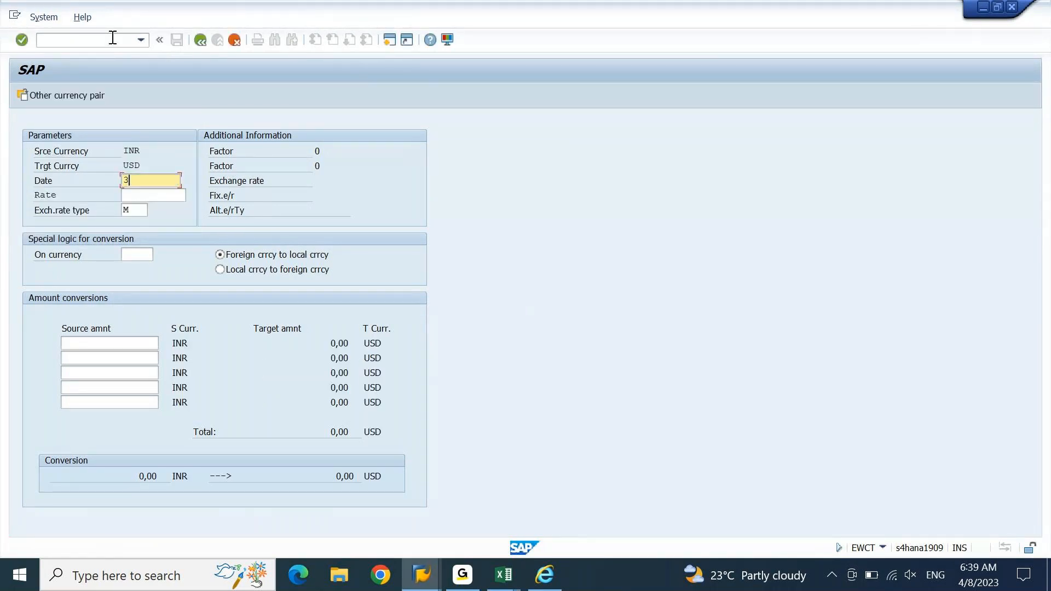
pyautogui.write('1.01.2023')
pyautogui.press('Return')
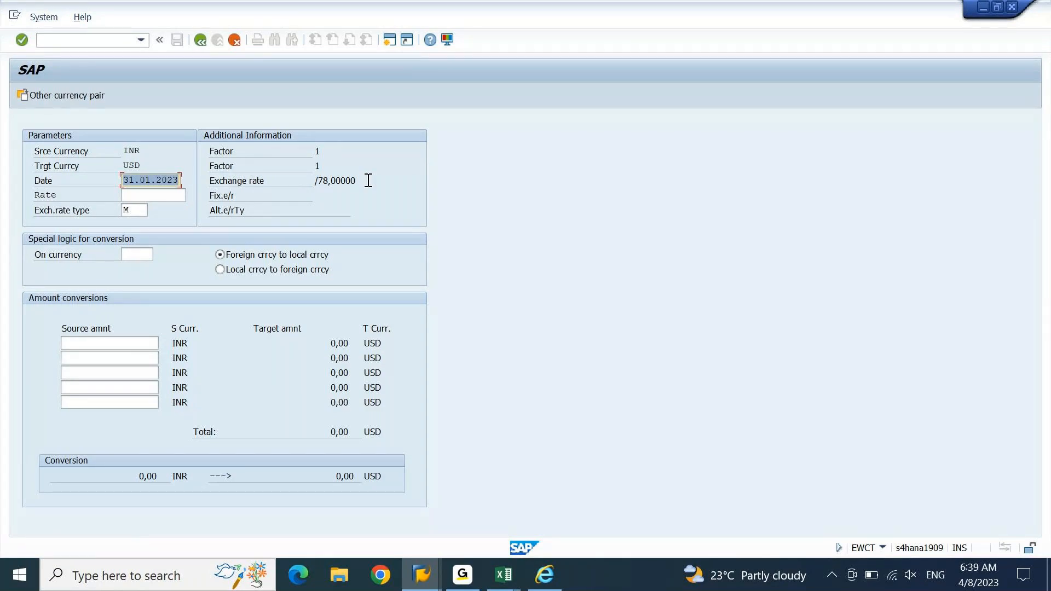
# Step: Switch back to the G/L account balance template in Excel and go to the first Reference Document Number on the GL Balance sheet
pyautogui.click(502, 576)
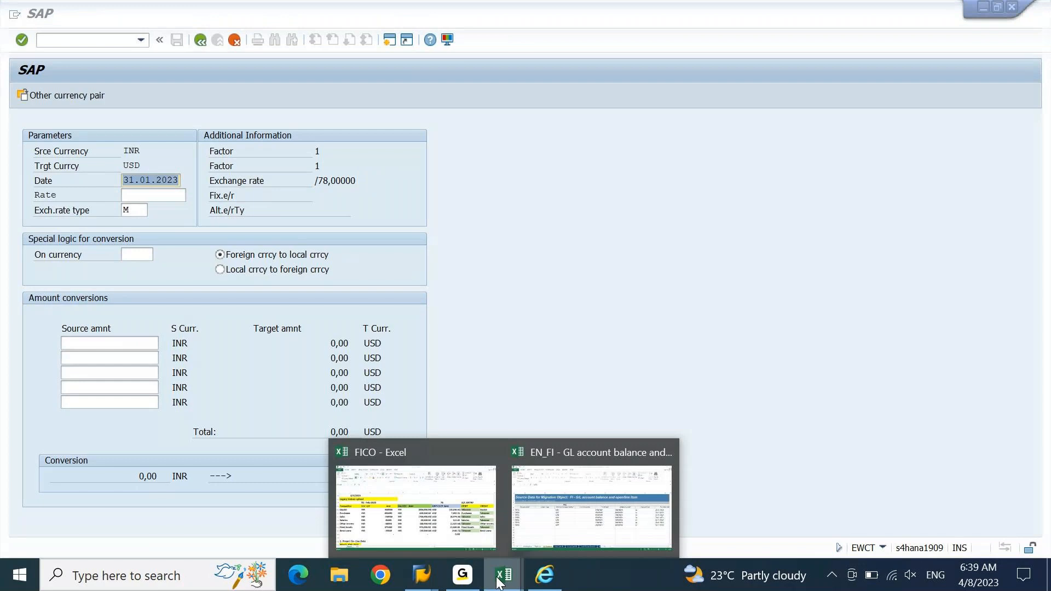
pyautogui.click(525, 529)
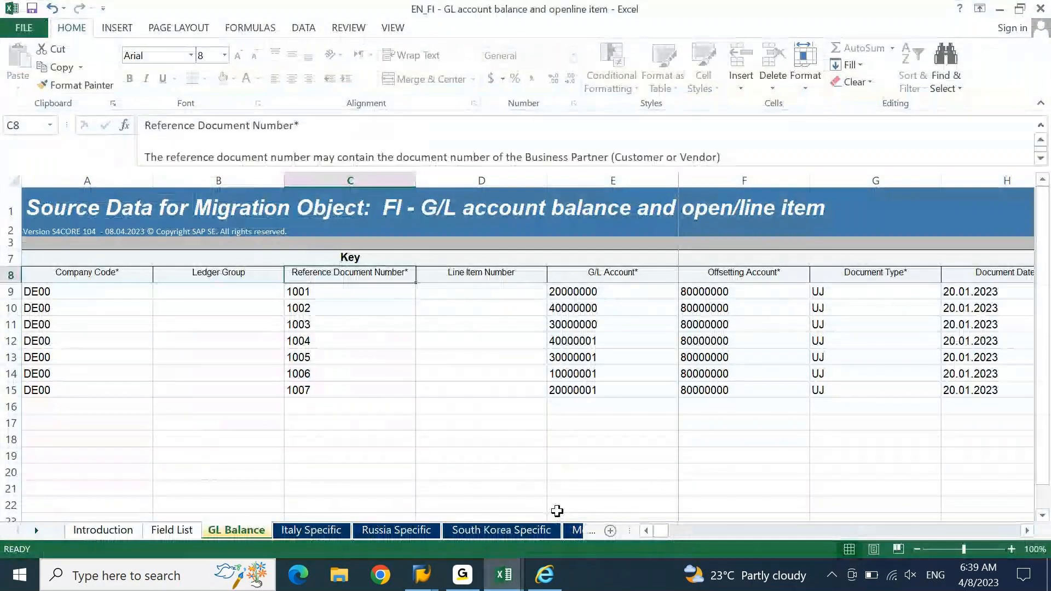
pyautogui.press('Left')
pyautogui.press('Left')
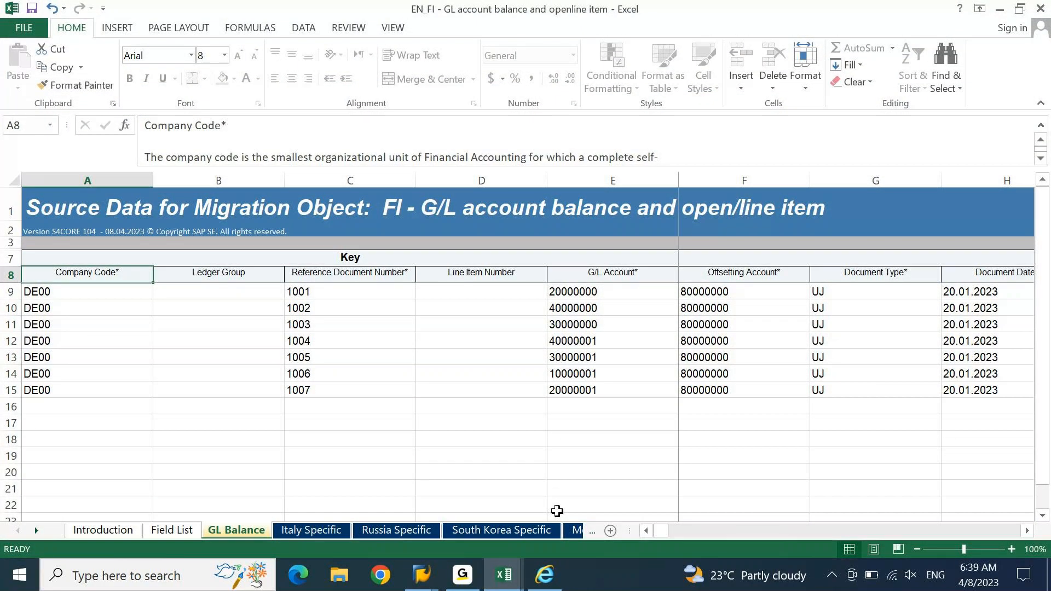
pyautogui.press('Down')
pyautogui.press('Right')
pyautogui.press('Right')
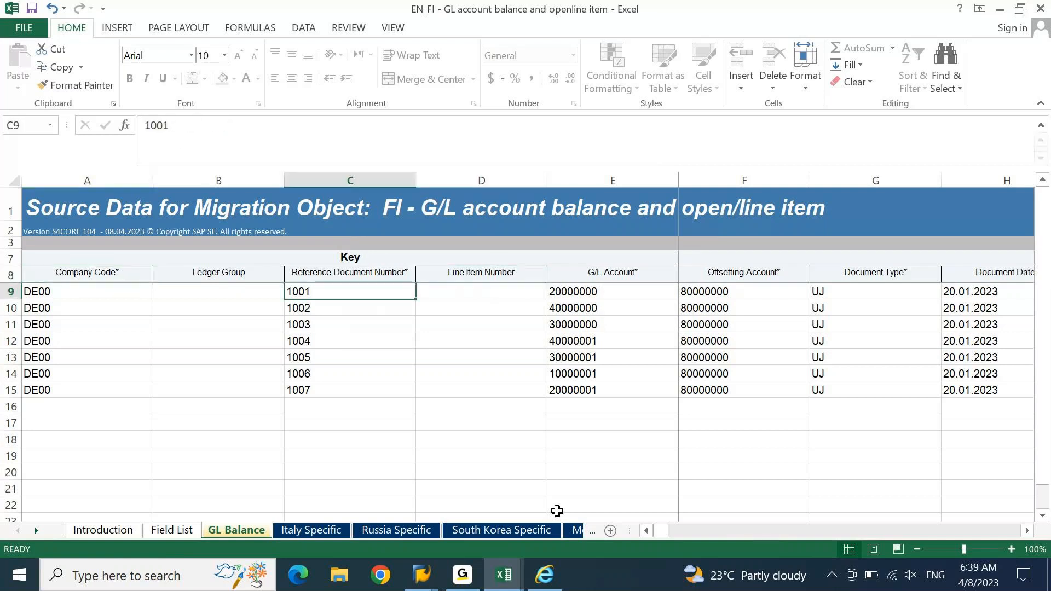
# Step: Review the fields of the first G/L balance record from the line item number through the document date
pyautogui.press('Right')
pyautogui.press('Right')
pyautogui.press('Up')
pyautogui.press('Down')
pyautogui.press('Right')
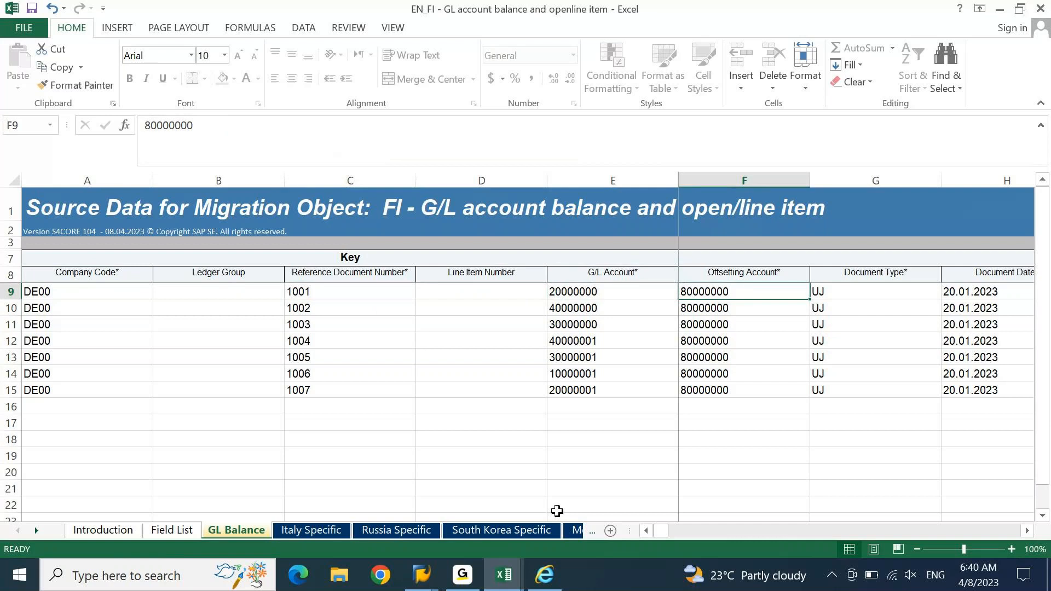
pyautogui.press('Right')
pyautogui.press('Right')
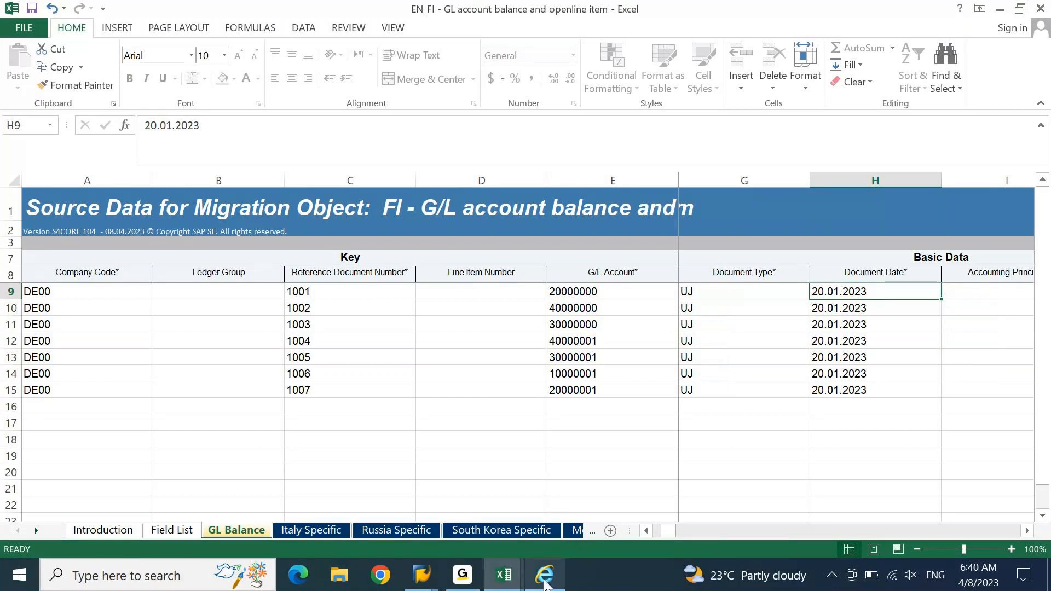
# Step: Switch to the SAP Legacy Data Transfer Settings and check the migration key date of company code DE00
pyautogui.click(421, 575)
pyautogui.click(510, 531)
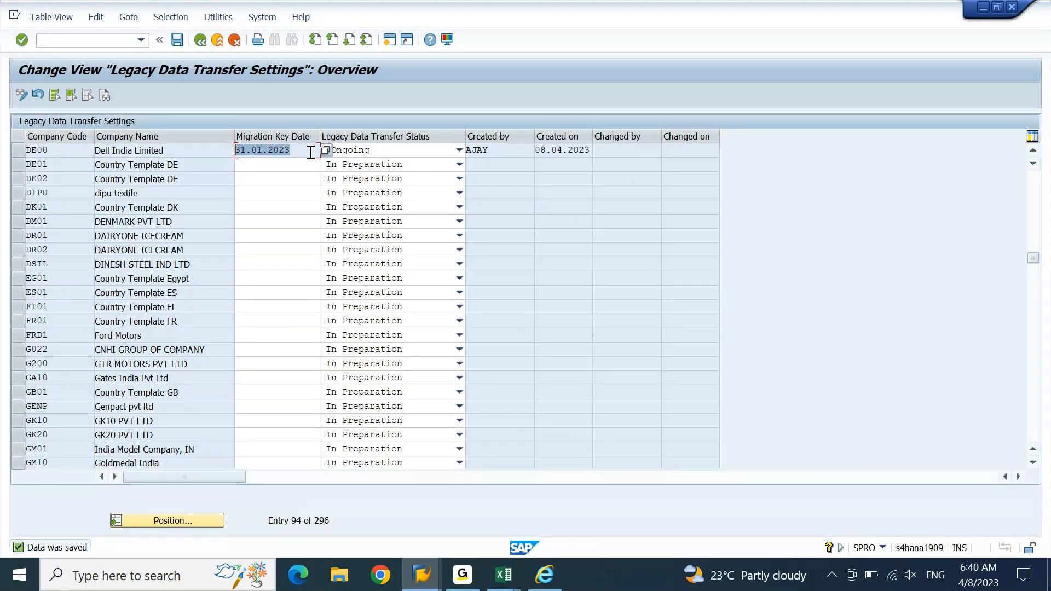
pyautogui.moveTo(422, 574)
pyautogui.click(448, 550)
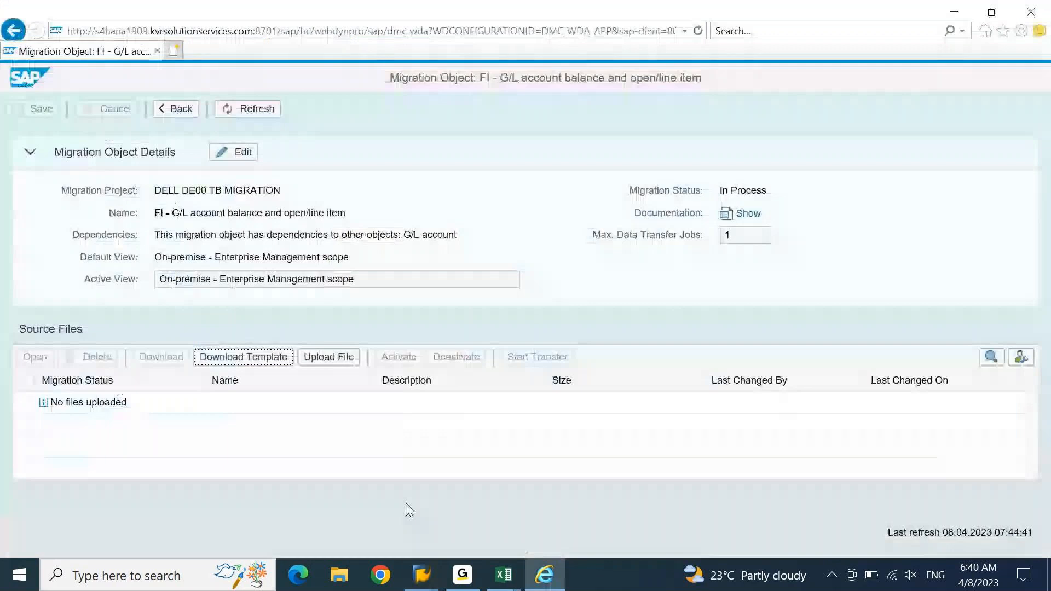
# Step: Return to the G/L balance template in Excel, save it in the XML Spreadsheet 2003 format, and locate its file on the desktop
pyautogui.press('super+d')
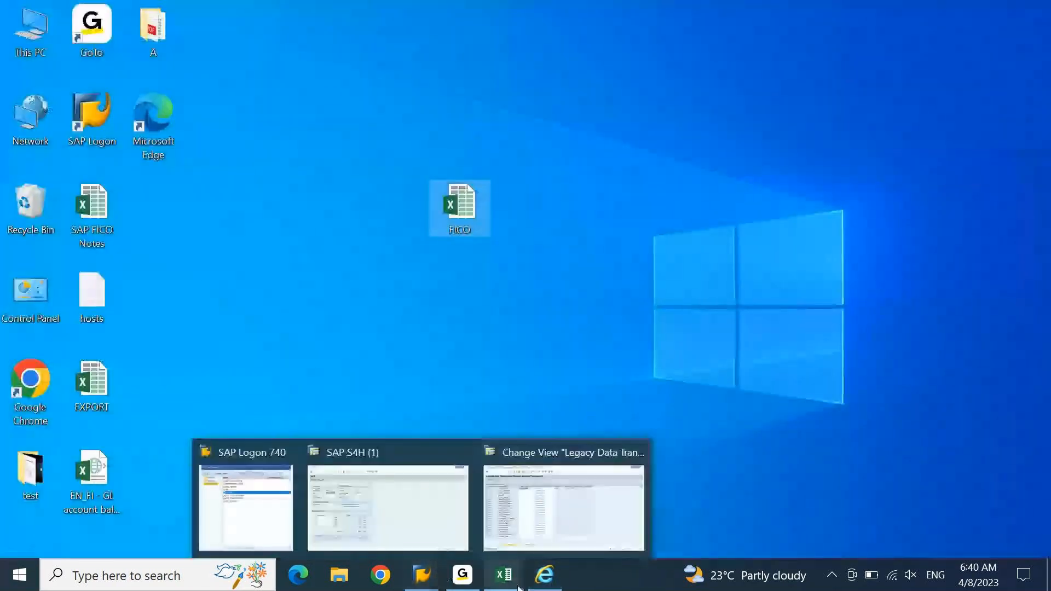
pyautogui.moveTo(512, 587)
pyautogui.click(593, 526)
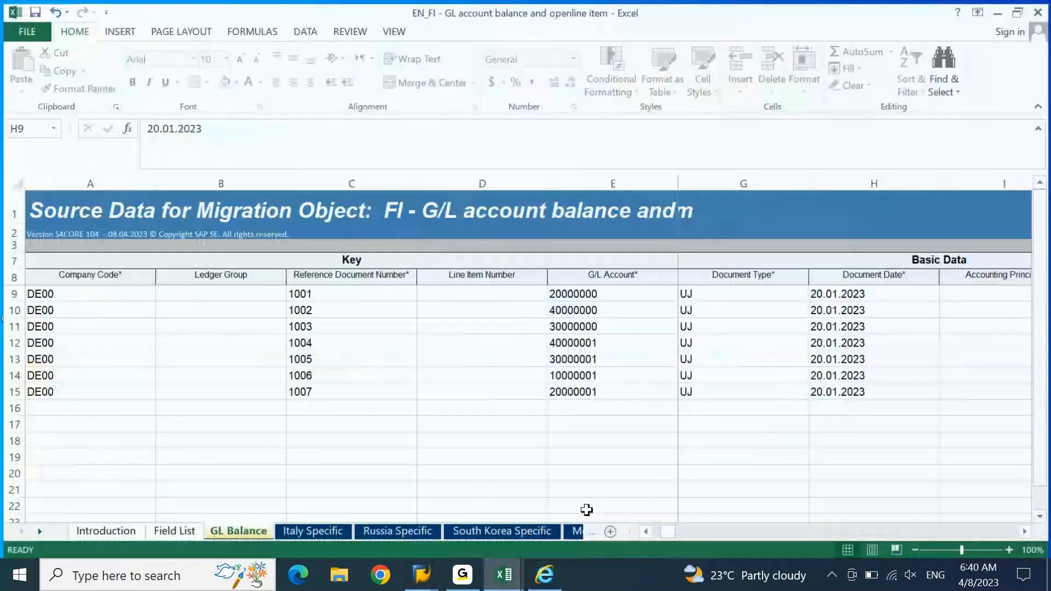
pyautogui.hotkey('ctrl', 's')
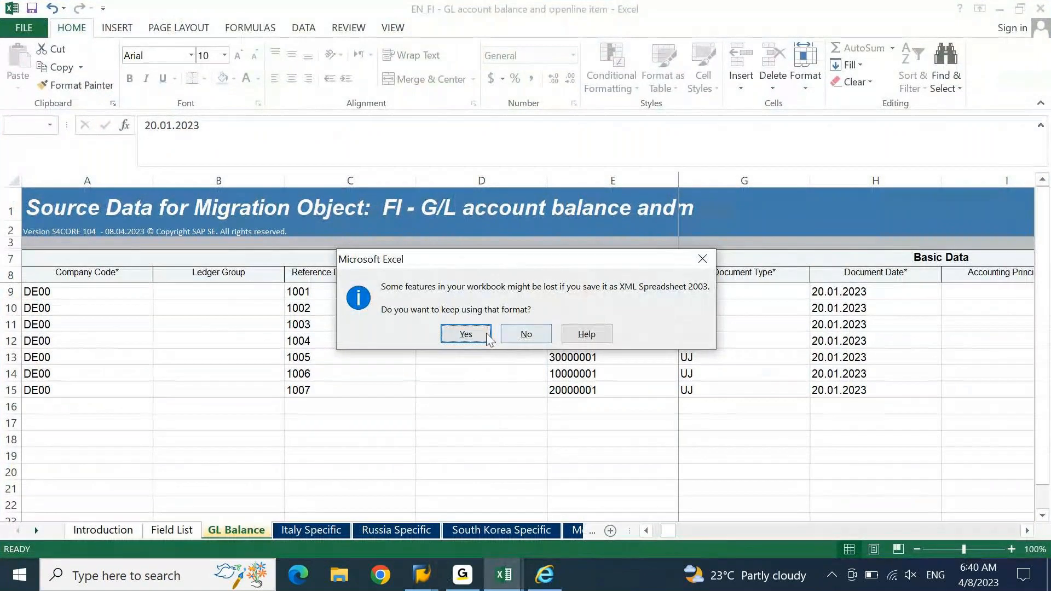
pyautogui.click(486, 334)
pyautogui.press('super+d')
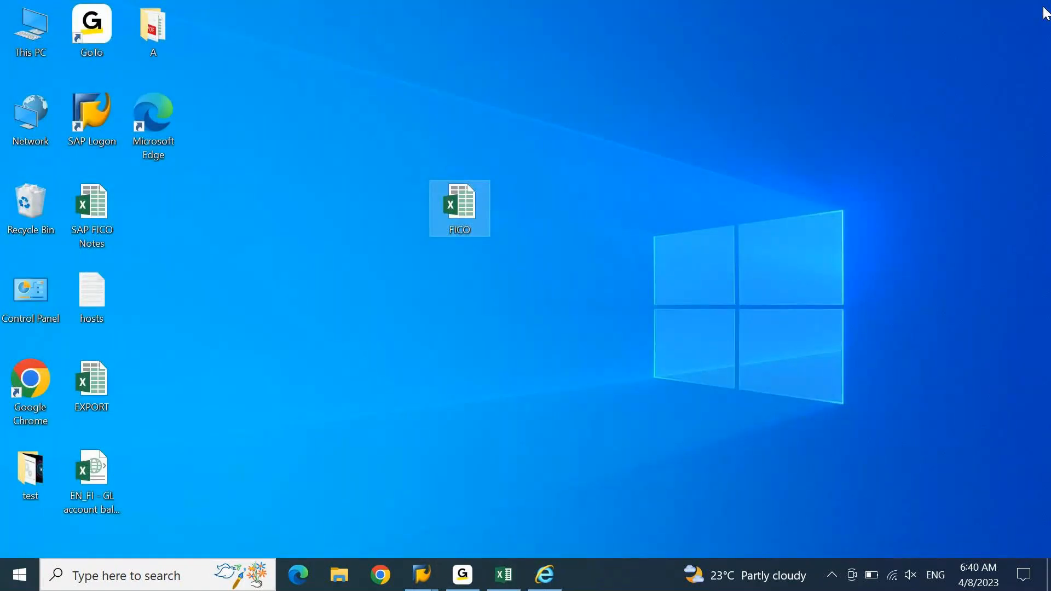
pyautogui.click(77, 479)
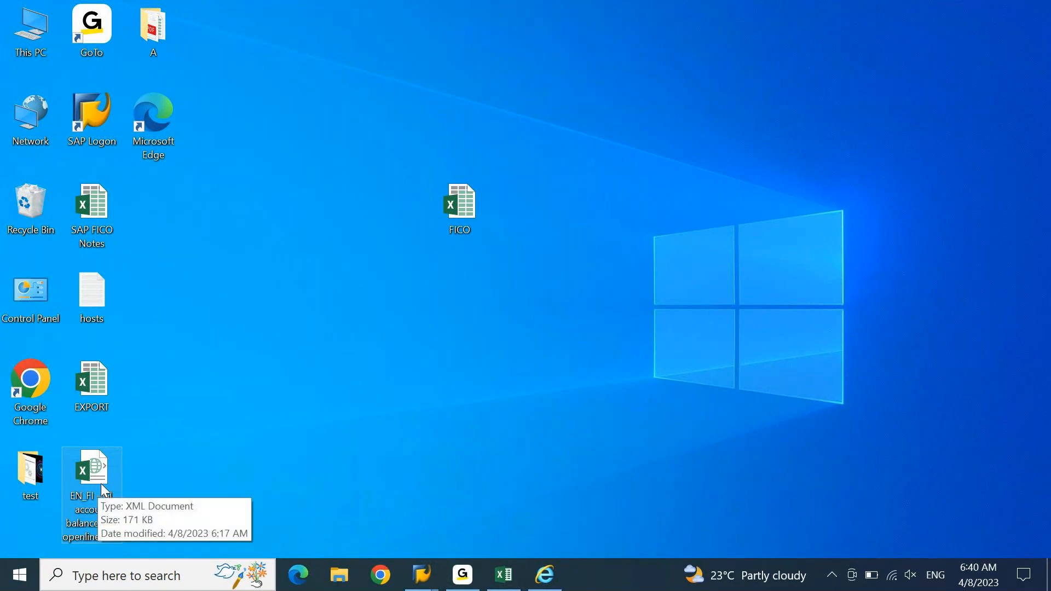
# Step: Switch to the migration object page in Internet Explorer and choose EN_FI - GL account balance and openline item from the Desktop for upload
pyautogui.click(545, 582)
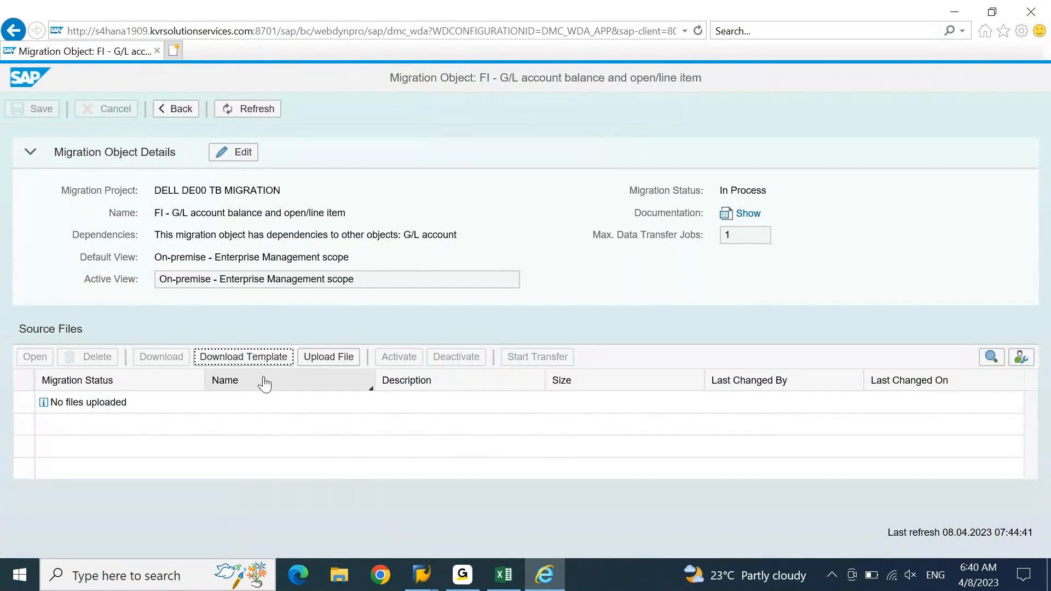
pyautogui.click(328, 357)
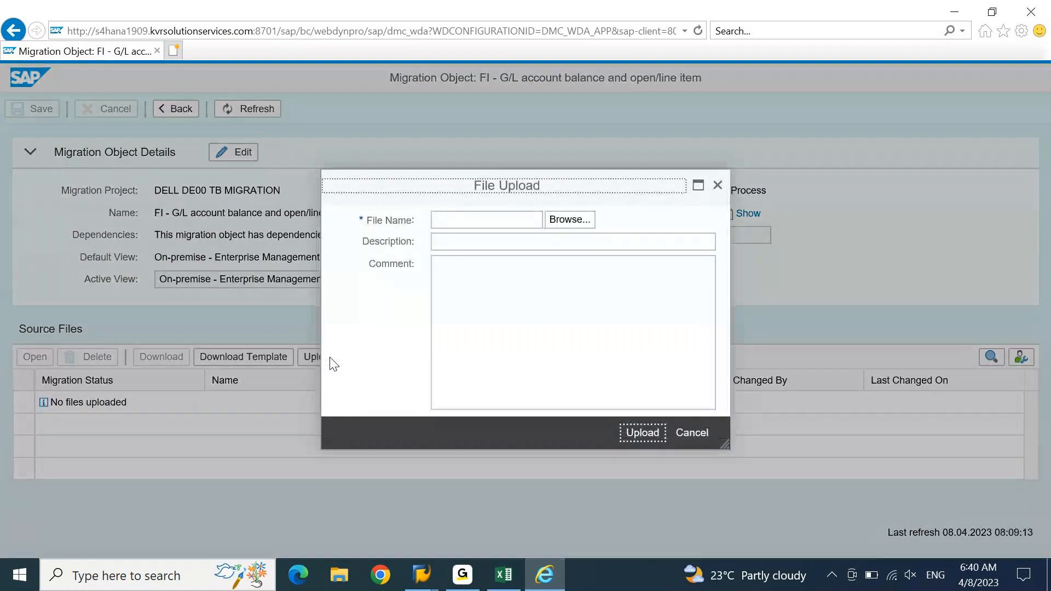
pyautogui.moveTo(522, 181); pyautogui.dragTo(590, 153)
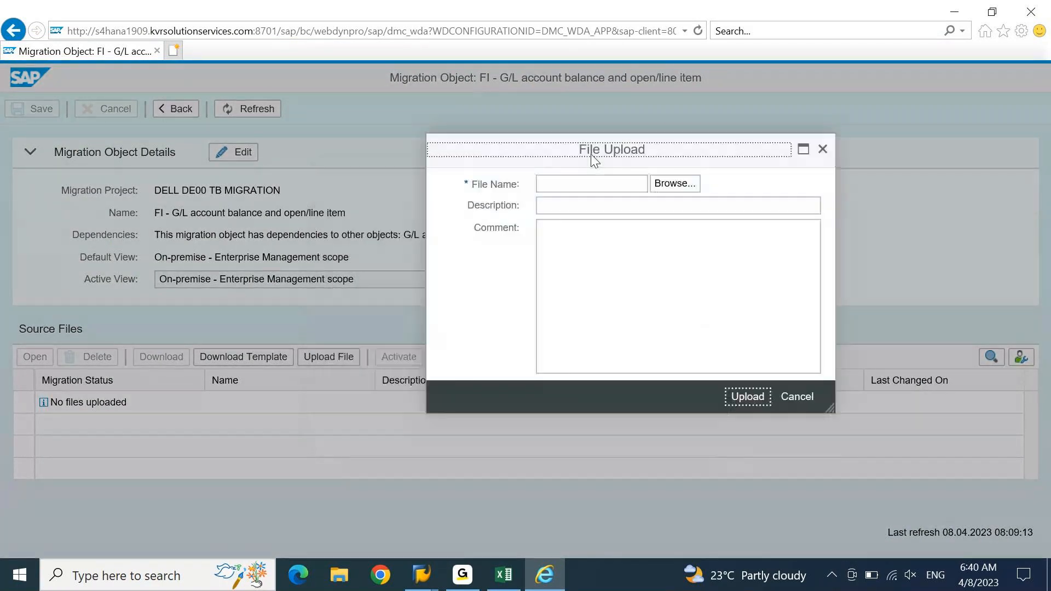
pyautogui.click(661, 185)
pyautogui.click(82, 141)
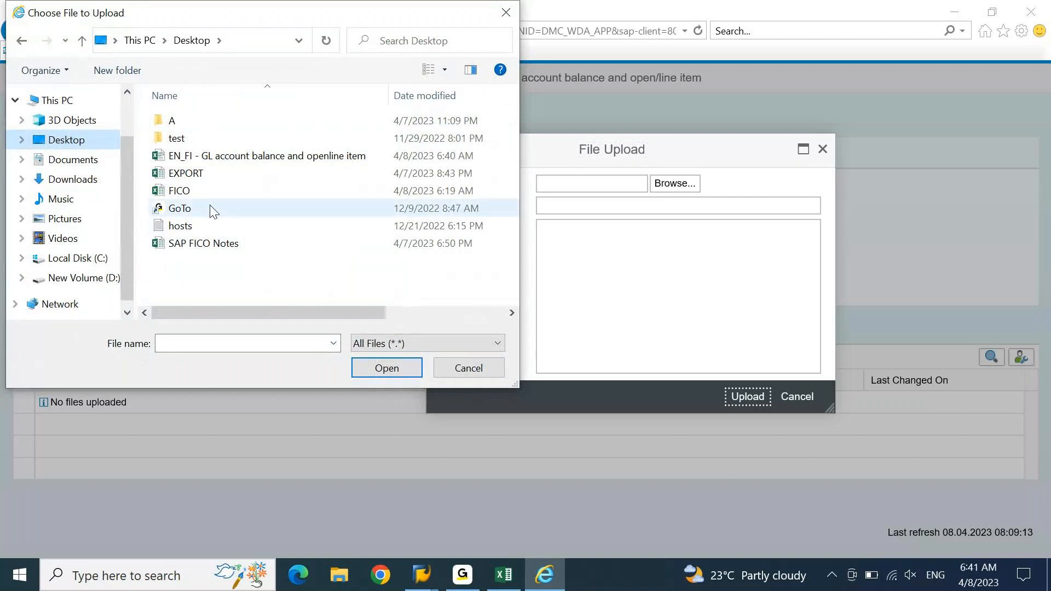
pyautogui.click(197, 157)
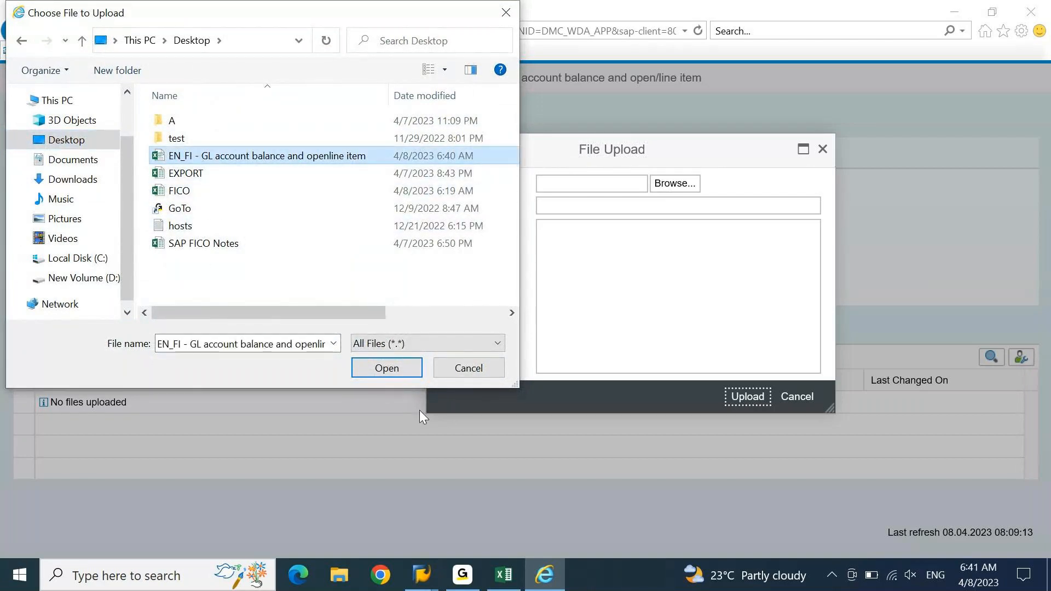
pyautogui.click(386, 368)
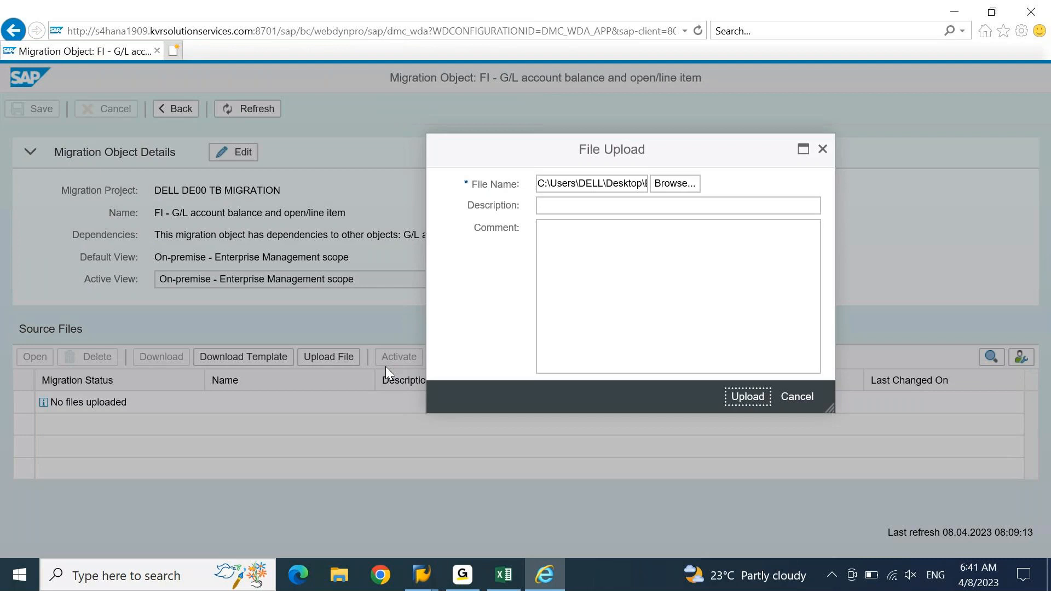
# Step: Enter DE00 MIGRATION as the file description and upload the file
pyautogui.click(664, 207)
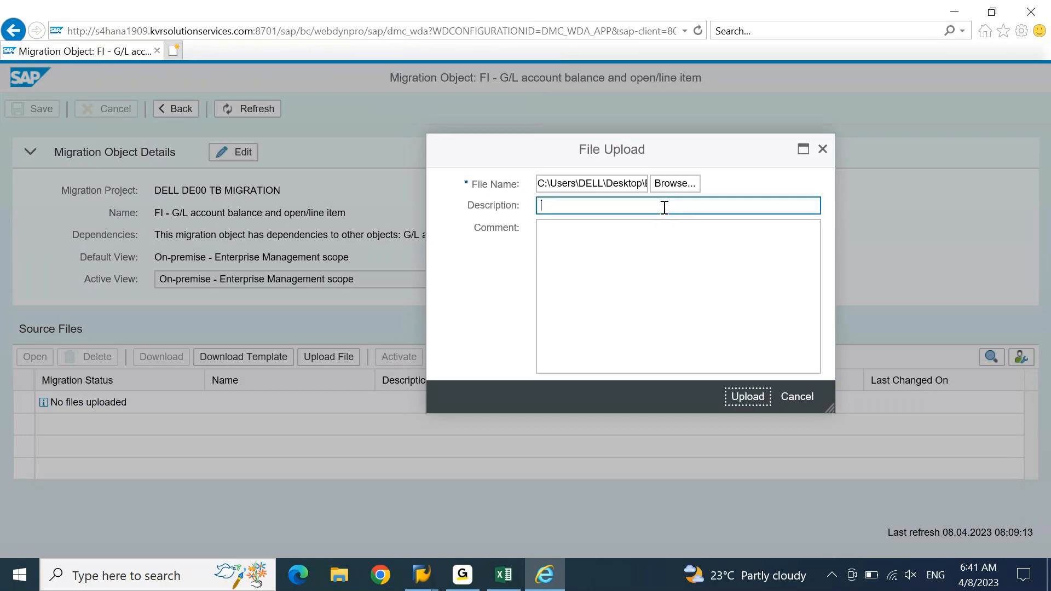
pyautogui.write('DE00 MI')
pyautogui.press('BackSpace')
pyautogui.press('BackSpace')
pyautogui.write('MIGRATION')
pyautogui.click(762, 403)
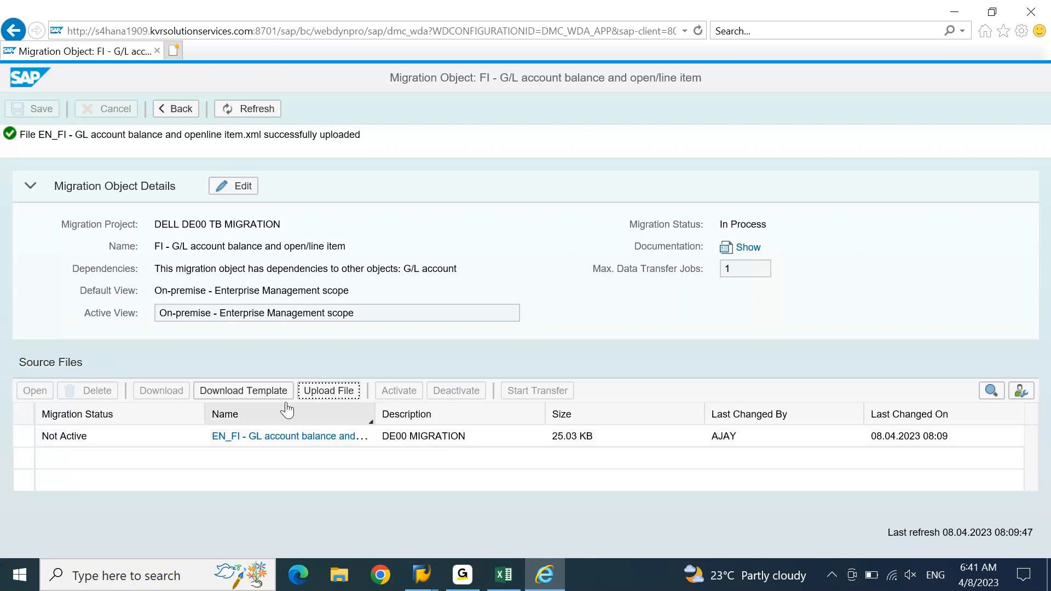
# Step: Activate the uploaded DE00 MIGRATION source file and start its data transfer
pyautogui.click(23, 441)
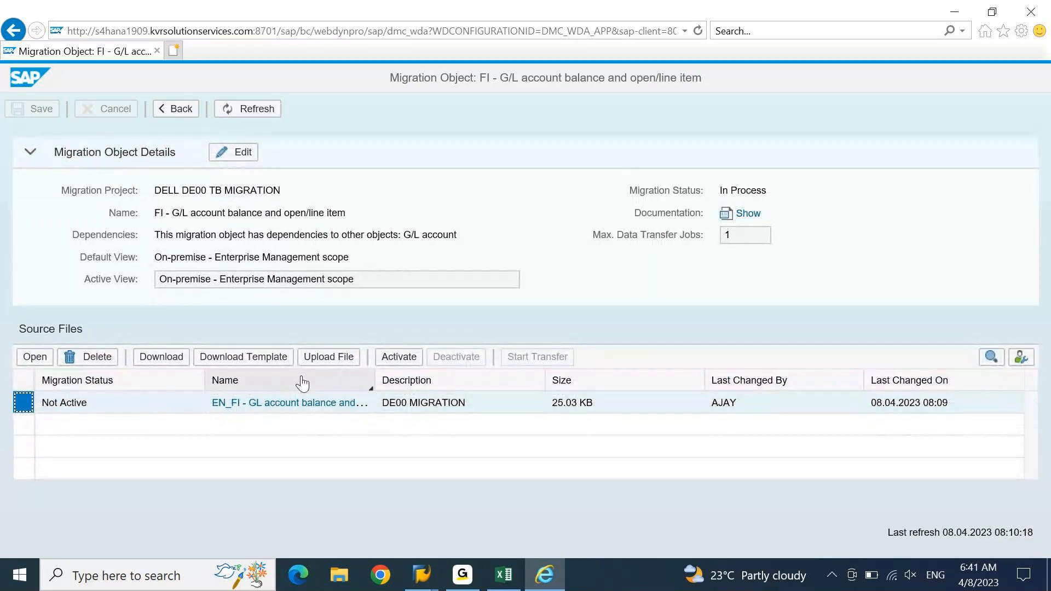
pyautogui.click(401, 367)
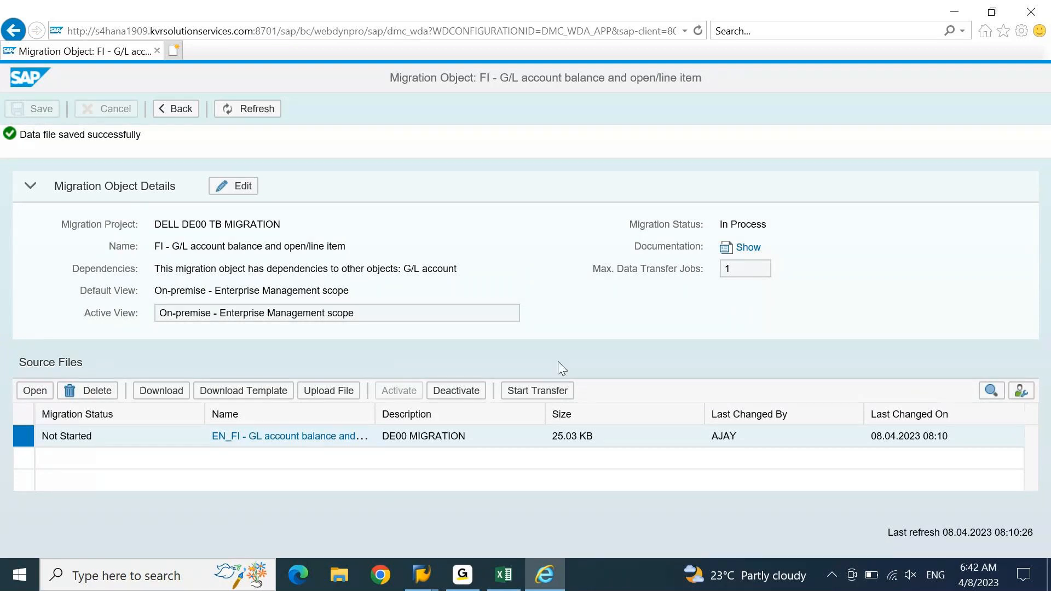
pyautogui.click(545, 392)
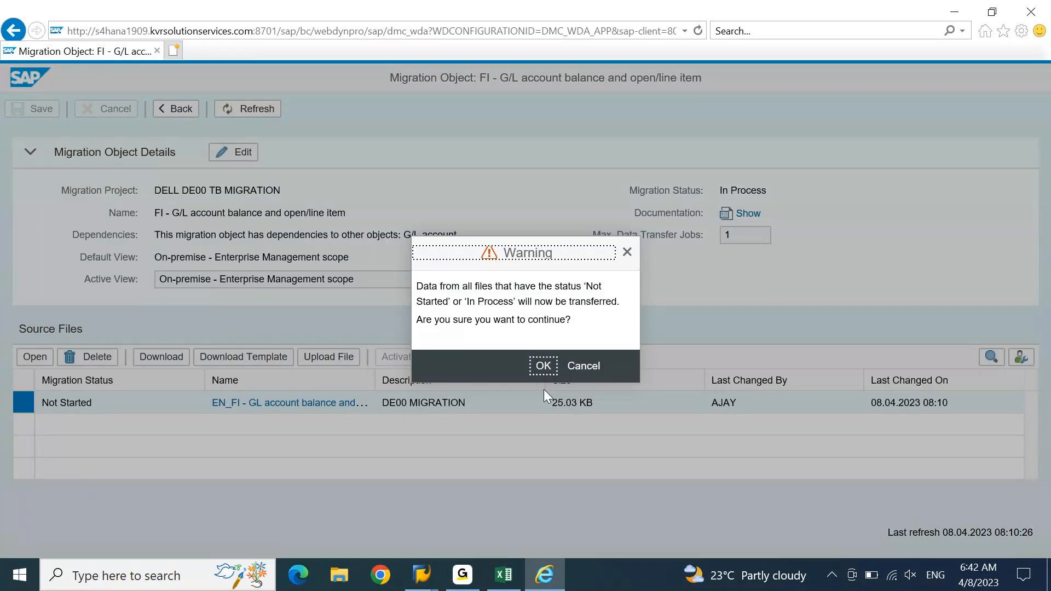
pyautogui.click(542, 365)
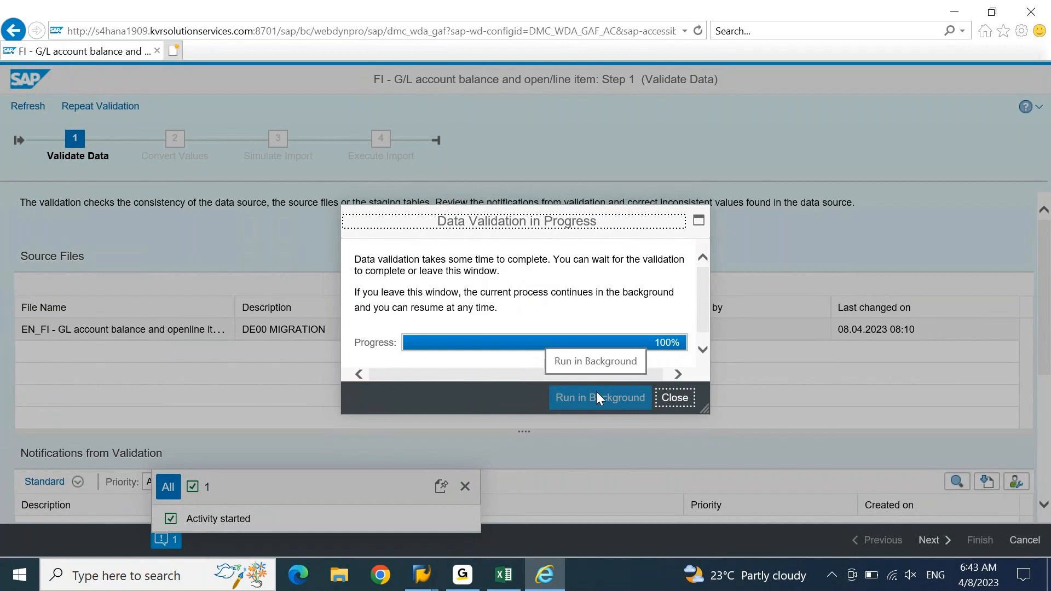
# Step: Review the validation notifications, and in Convert Values confirm the mapping values of all open worklist tasks
pyautogui.click(687, 404)
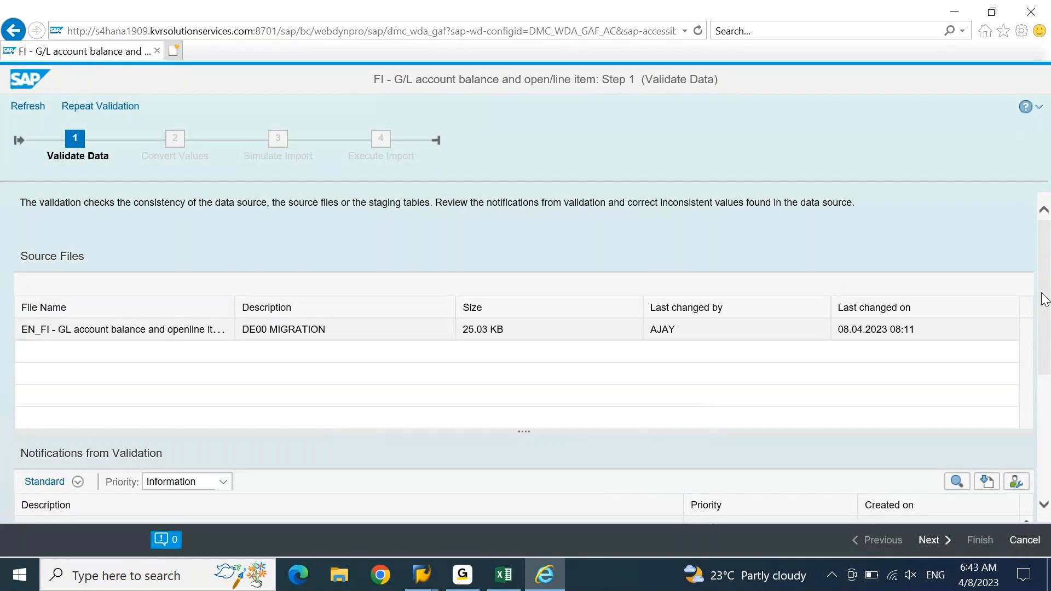
pyautogui.scroll(-4, 1049, 303)
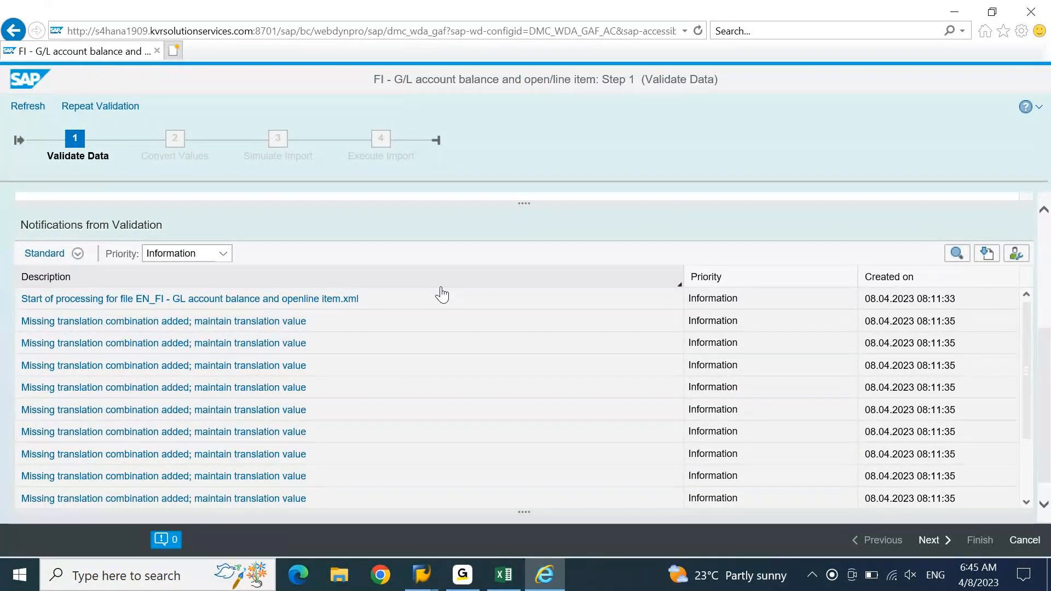
pyautogui.click(929, 541)
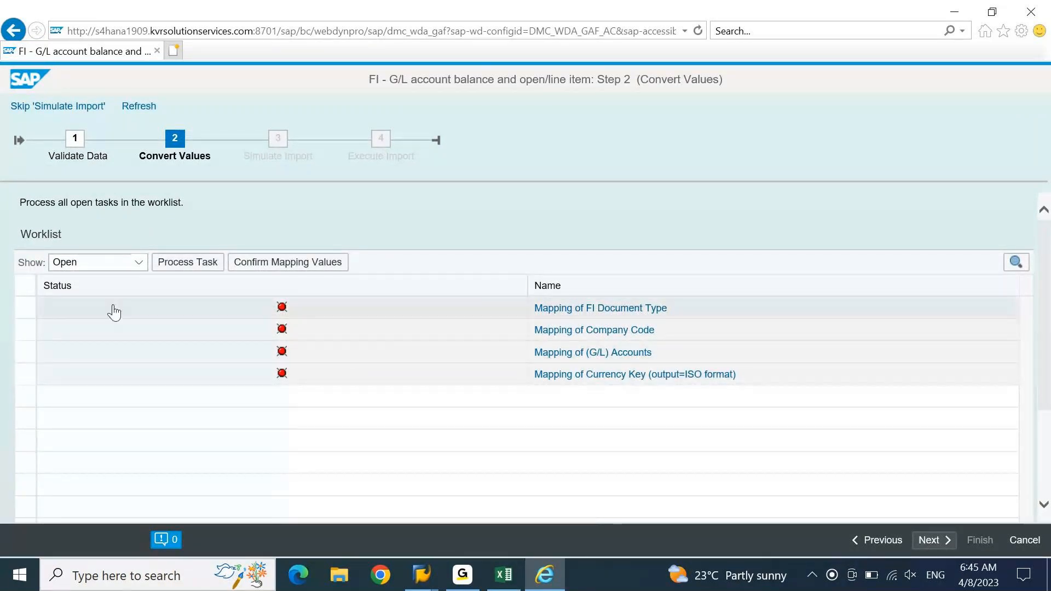
pyautogui.click(25, 288)
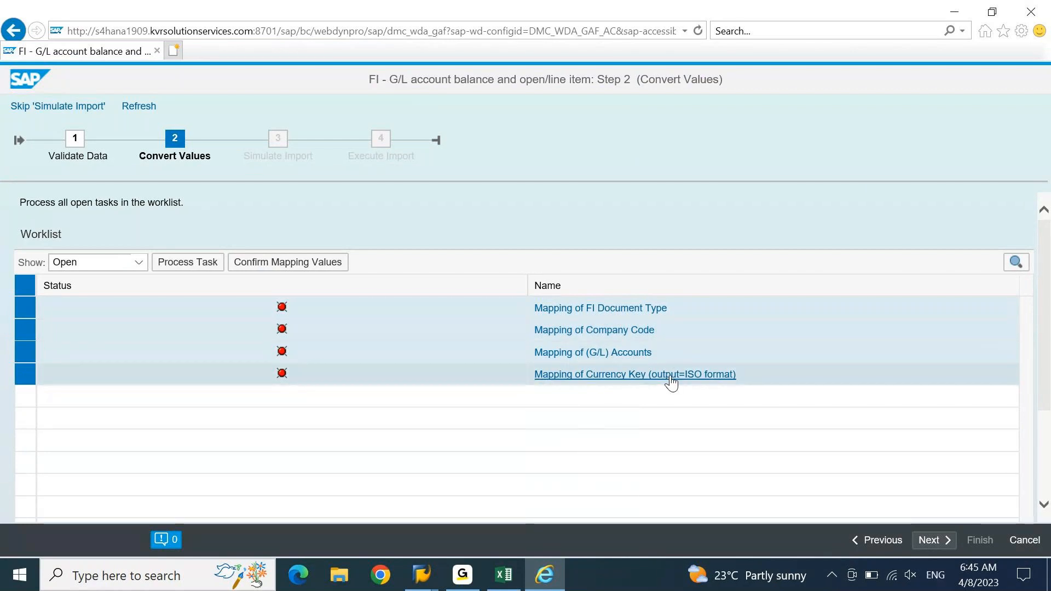
pyautogui.click(322, 269)
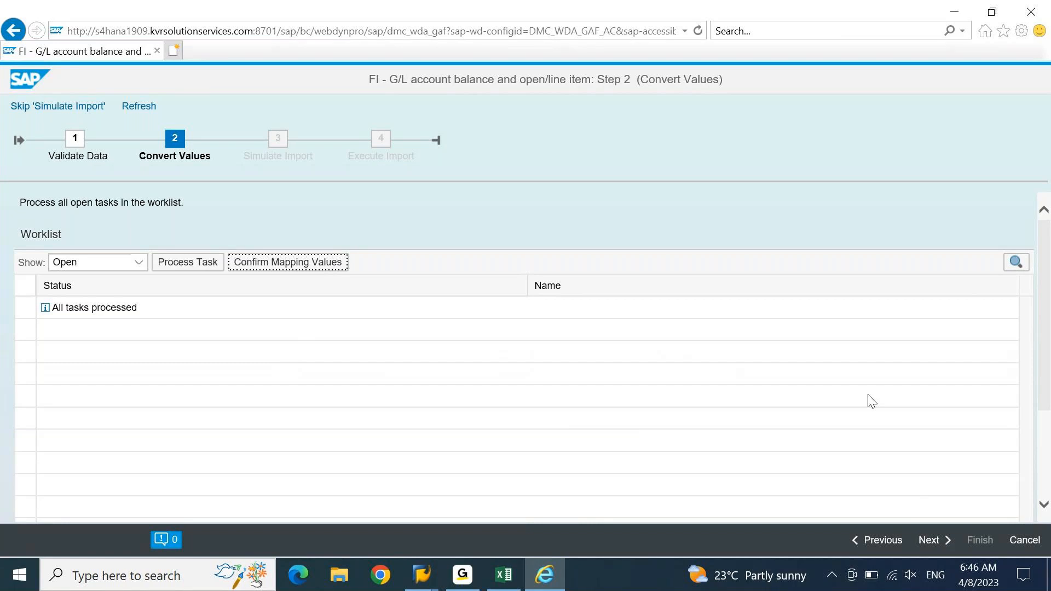
# Step: Run the import simulation and examine the notifications it produces
pyautogui.click(929, 541)
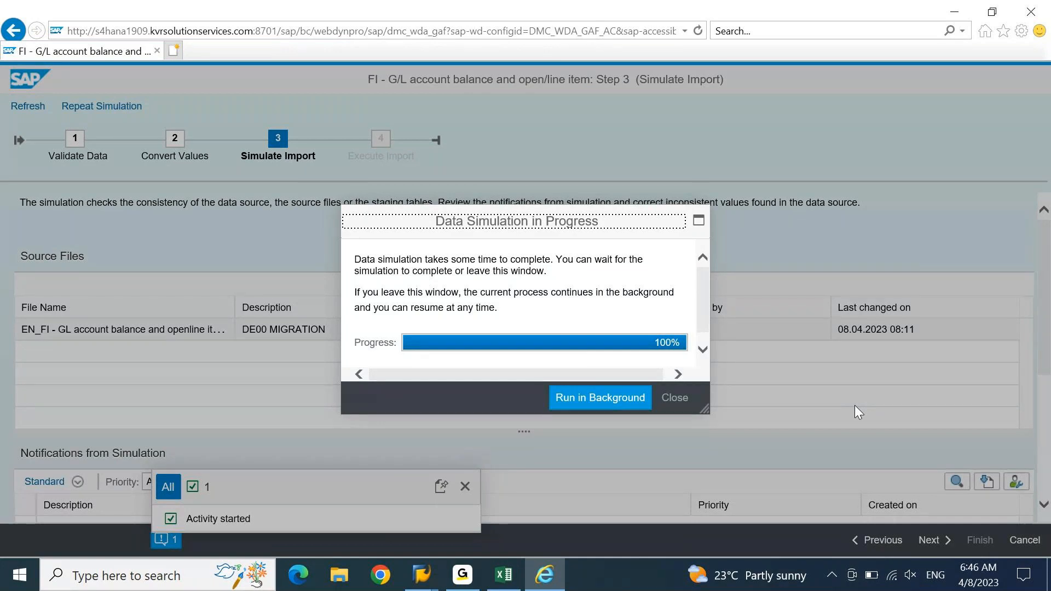
pyautogui.click(674, 400)
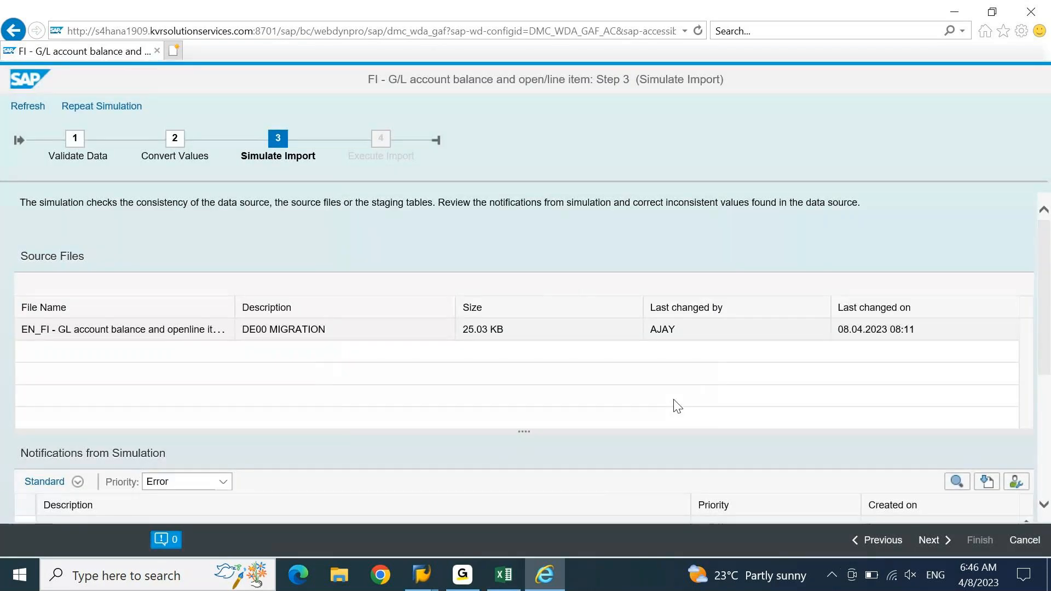
pyautogui.moveTo(1050, 306); pyautogui.dragTo(1049, 436)
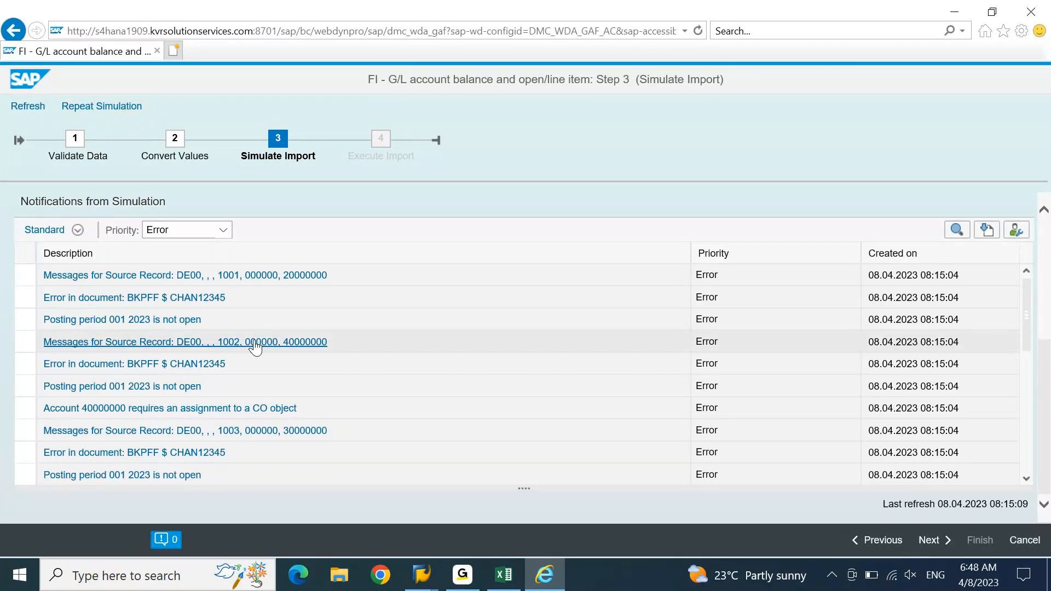
# Step: Clear the open windows from the desktop and open the EN_FI - GL account balance and openline item file in Excel
pyautogui.moveTo(509, 581)
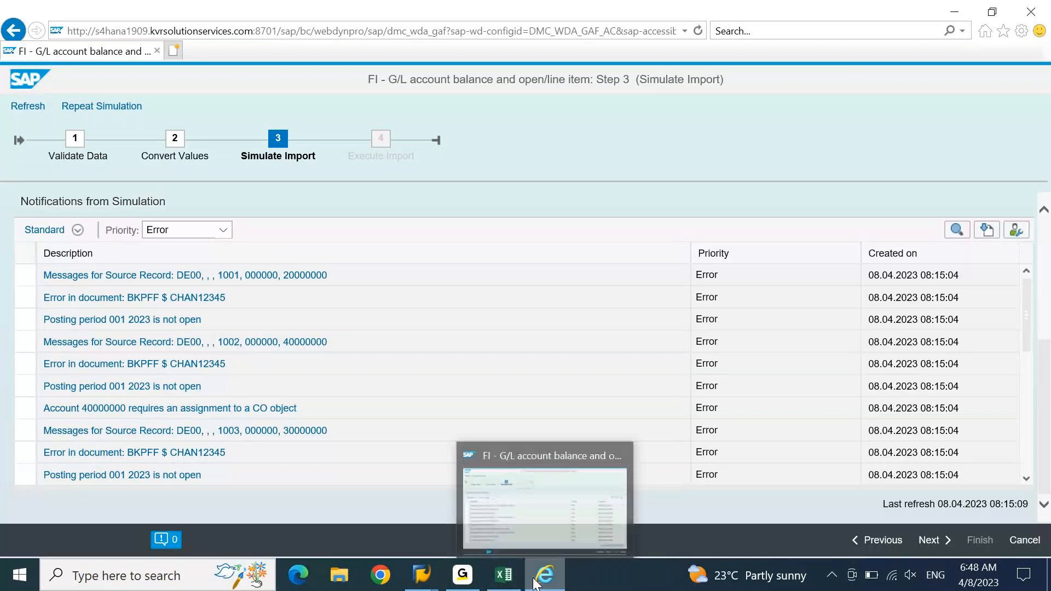
pyautogui.click(504, 574)
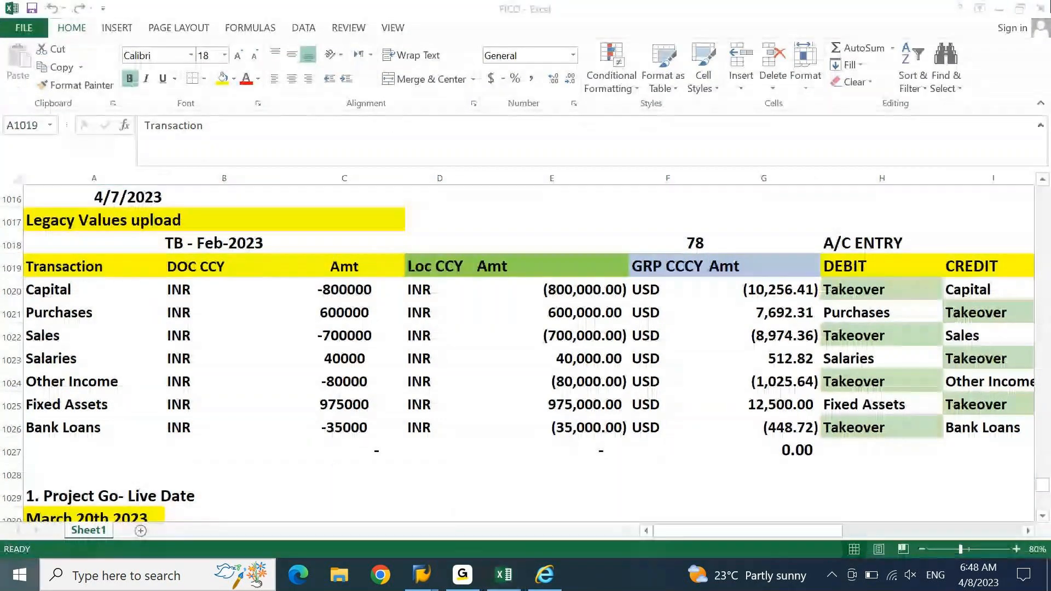
pyautogui.press('super')
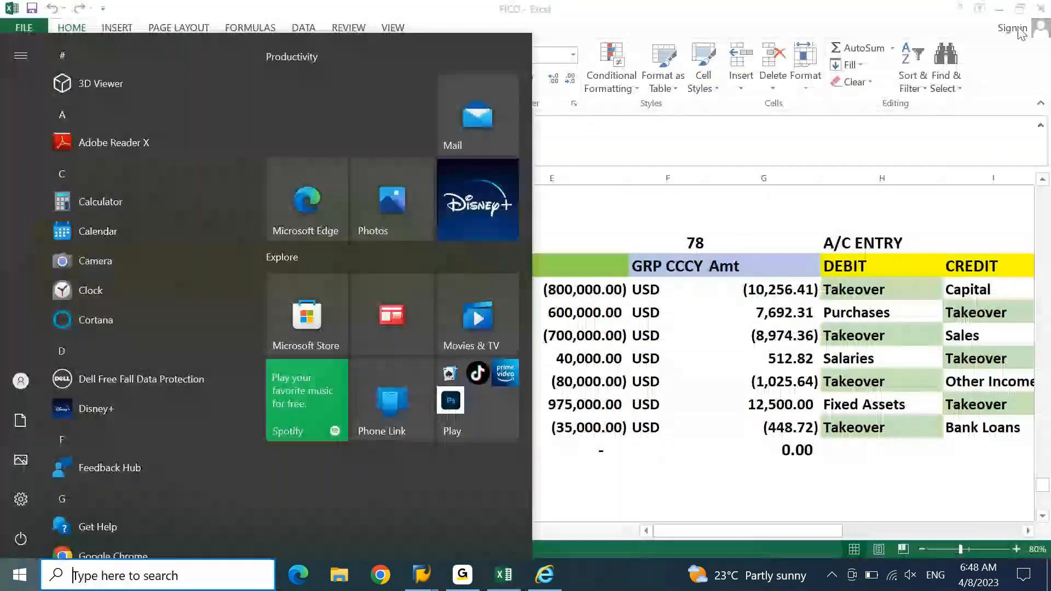
pyautogui.click(1000, 9)
pyautogui.click(1000, 9)
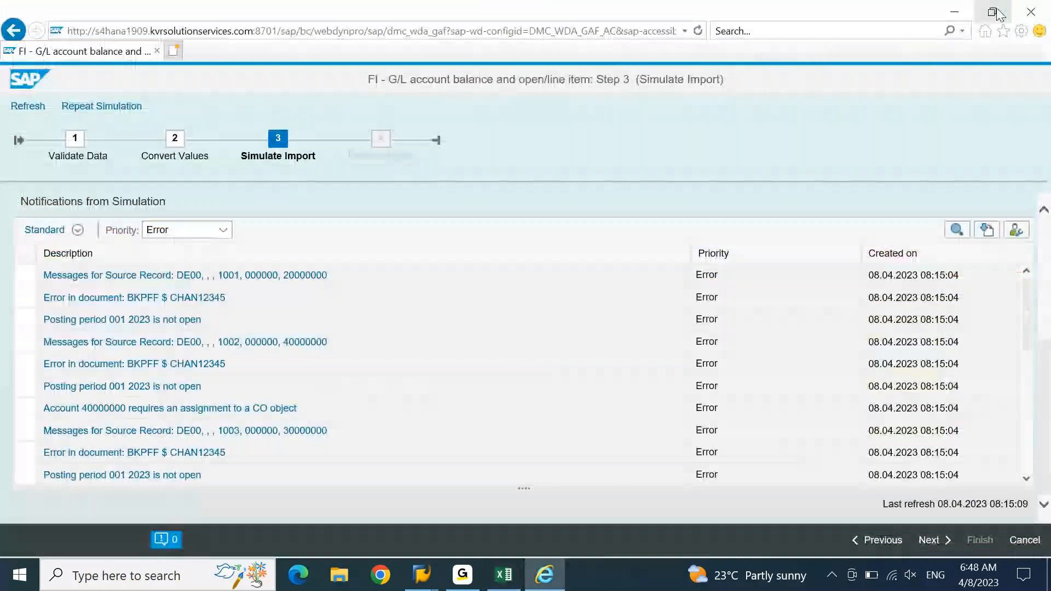
pyautogui.click(969, 13)
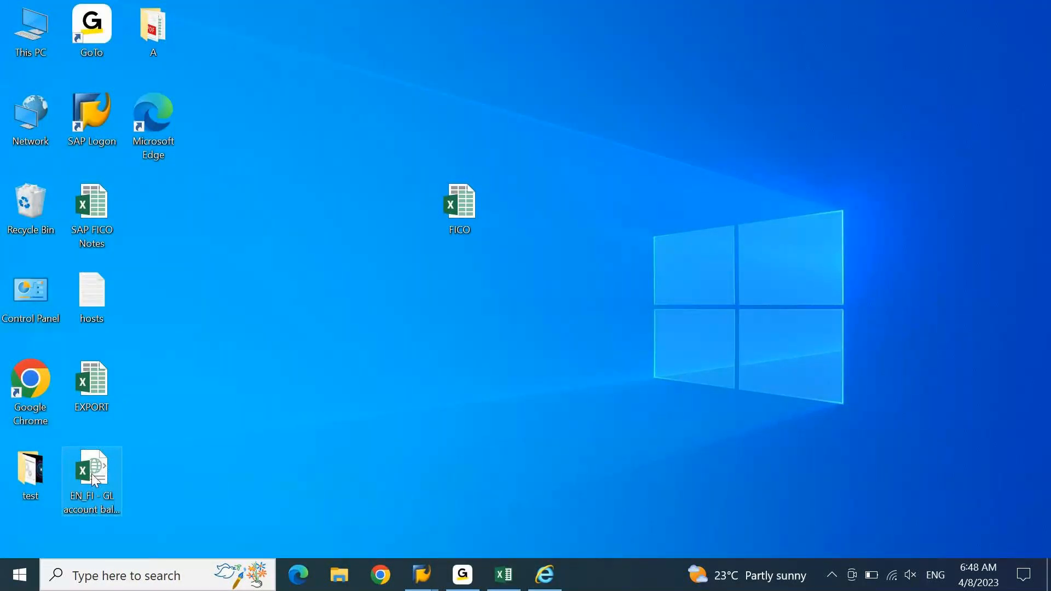
pyautogui.doubleClick(91, 474)
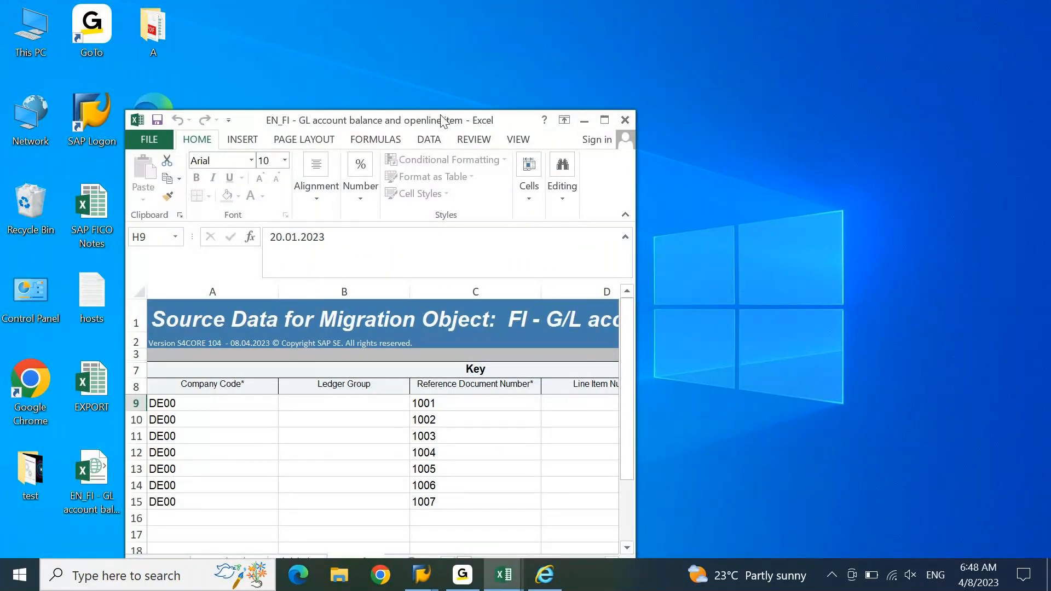
# Step: Maximize the EN_FI - GL account balance and openline item workbook and examine the G/L accounts and adjoining columns on the GL Balance sheet
pyautogui.moveTo(442, 124); pyautogui.dragTo(618, 81)
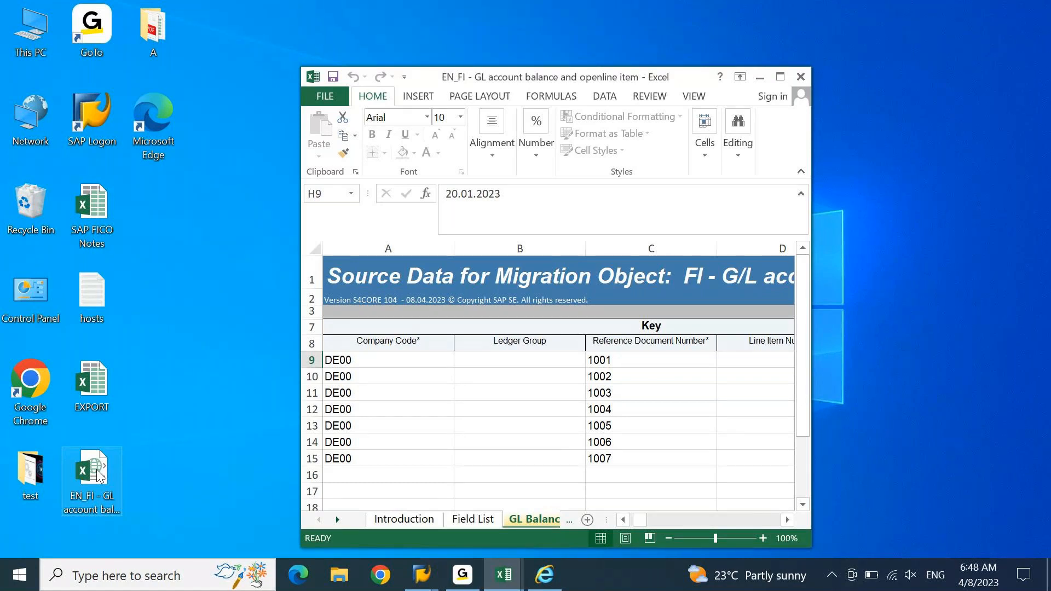
pyautogui.moveTo(91, 476)
pyautogui.mouseDown()
pyautogui.moveTo(246, 389)
pyautogui.moveTo(572, 337)
pyautogui.moveTo(543, 434)
pyautogui.moveTo(264, 454)
pyautogui.moveTo(94, 481)
pyautogui.mouseUp()
pyautogui.click(780, 77)
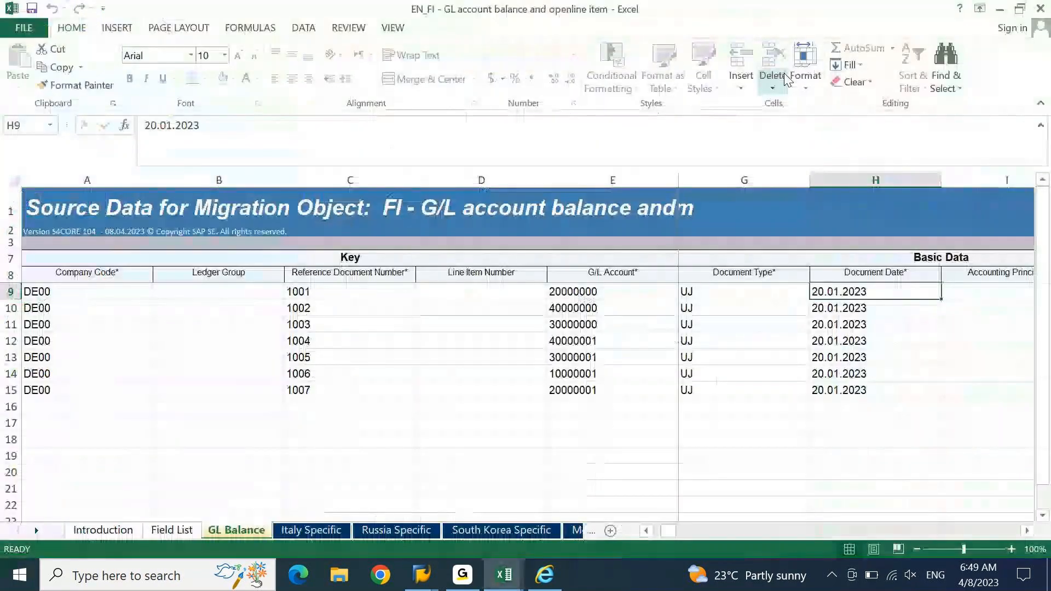
pyautogui.click(623, 304)
pyautogui.press('Up')
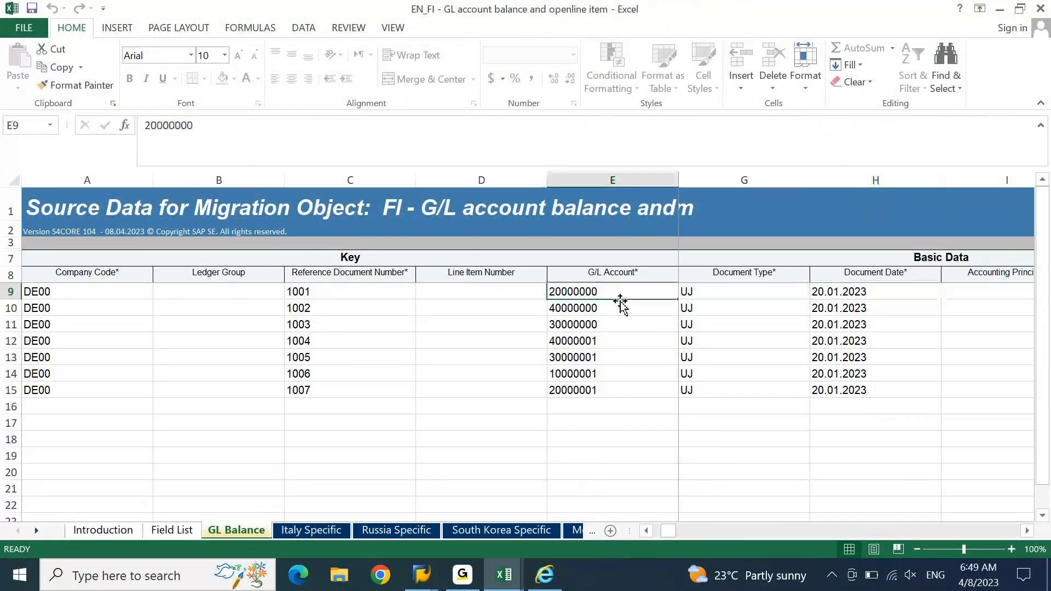
pyautogui.press('Right')
pyautogui.click(619, 300)
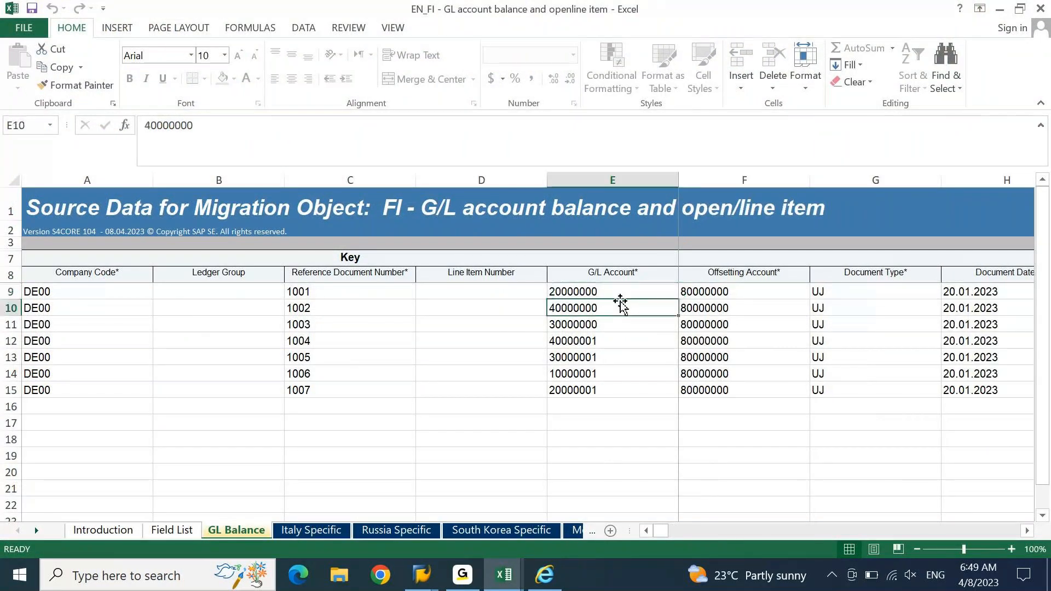
# Step: Go through the columns of the row for document 1002 up to the Cost Center and Profit Center fields
pyautogui.hotkey('shift', 'Home')
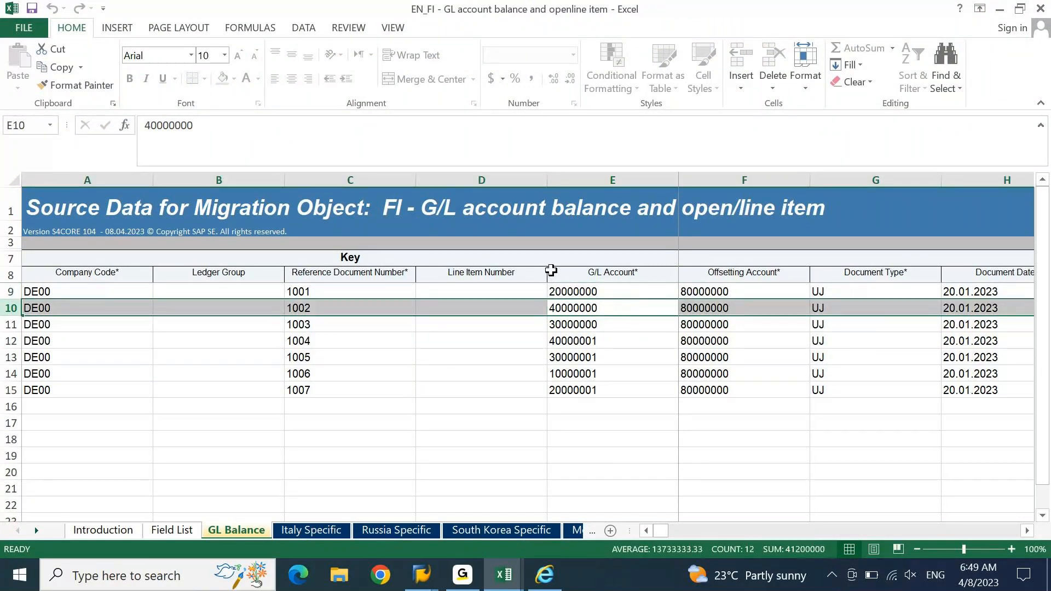
pyautogui.press('Right')
pyautogui.press('Right')
pyautogui.press('Right')
pyautogui.press('Right')
pyautogui.press('Right')
pyautogui.press('Right')
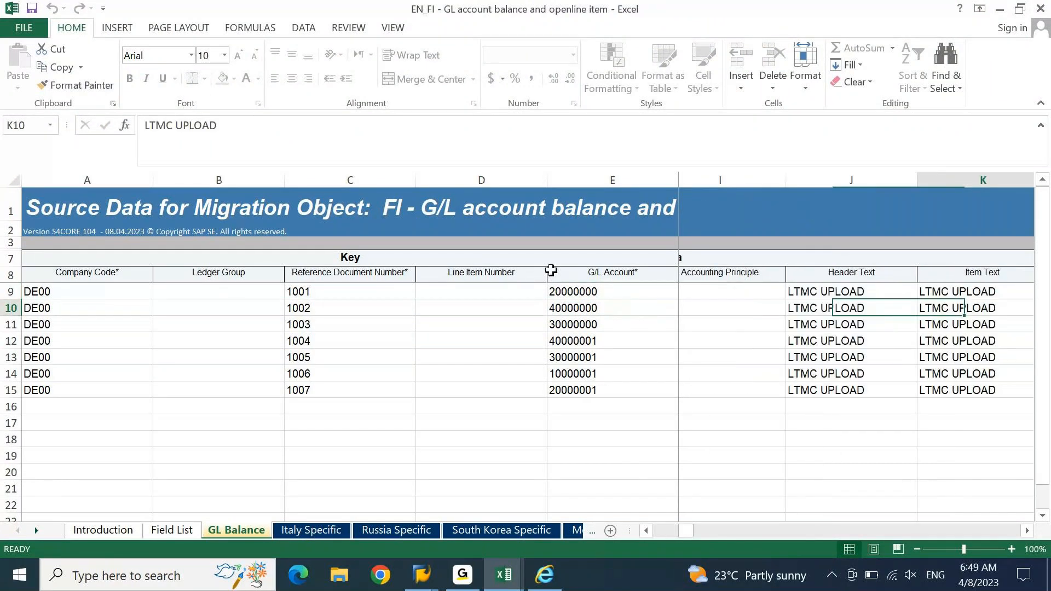
pyautogui.press('Right')
pyautogui.press('Right')
pyautogui.press('Right')
pyautogui.press('Right')
pyautogui.press('Right')
pyautogui.press('Right')
pyautogui.press('Right')
pyautogui.press('Right')
pyautogui.press('Right')
pyautogui.press('Right')
pyautogui.press('Right')
pyautogui.press('Right')
pyautogui.press('Right')
pyautogui.press('Right')
pyautogui.press('Right')
pyautogui.press('Right')
pyautogui.press('Right')
pyautogui.press('Right')
pyautogui.press('Right')
pyautogui.press('Right')
pyautogui.press('Left')
pyautogui.press('Left')
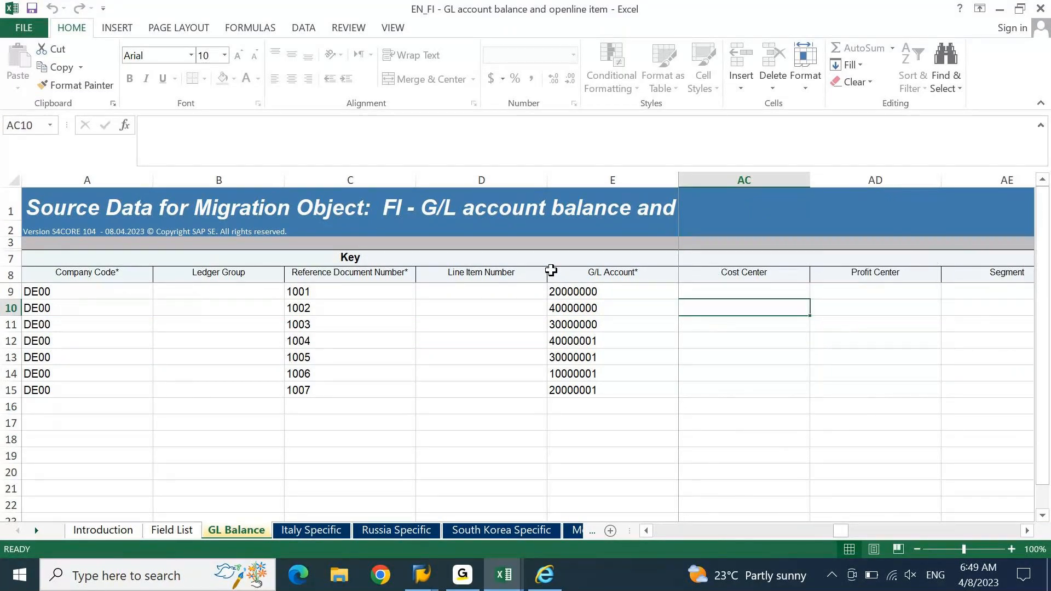
# Step: Switch to the SAP session and open the General Table Display with transaction SE16N
pyautogui.click(428, 578)
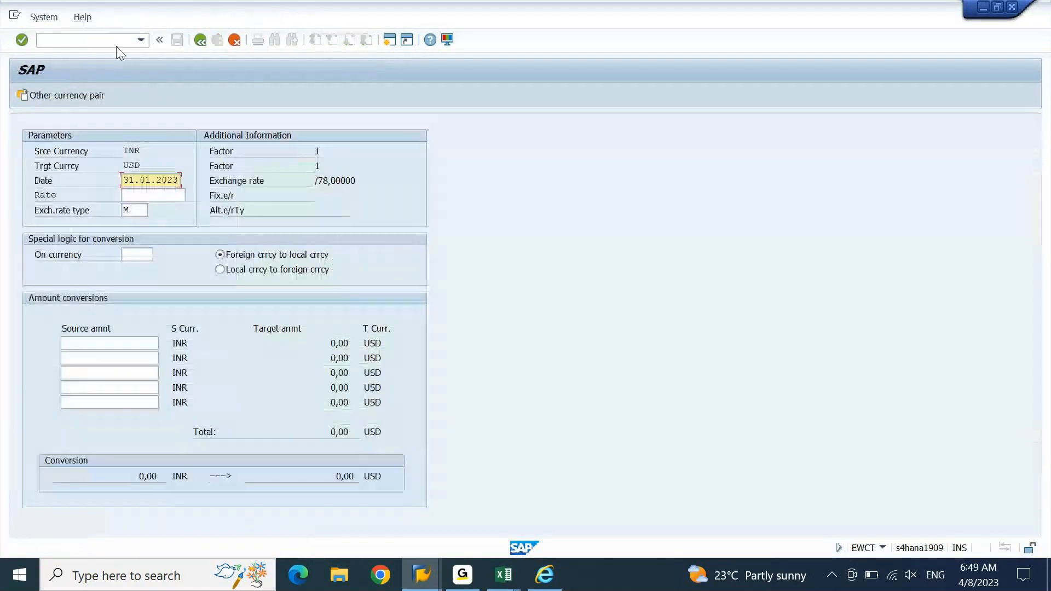
pyautogui.click(113, 38)
pyautogui.write('/NSE16N')
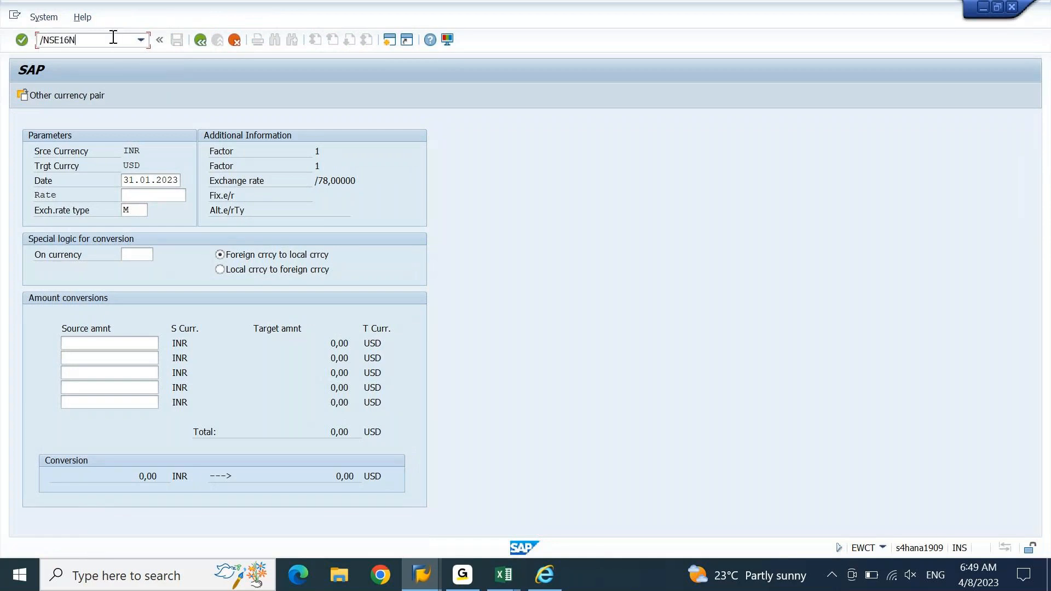
pyautogui.press('Return')
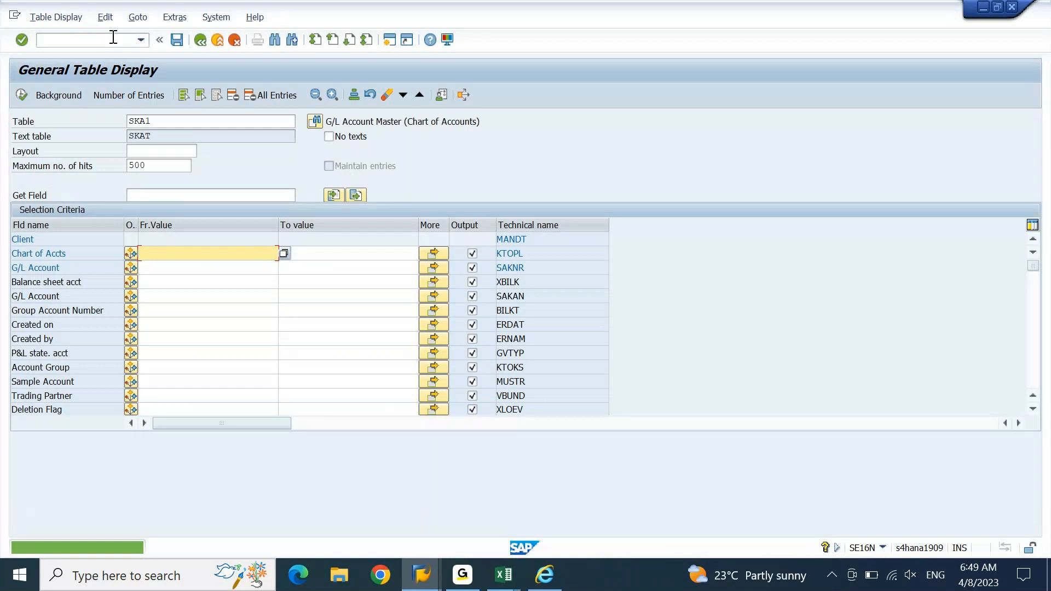
# Step: Display the entries of the cost center master table CSKS for CO area DE00
pyautogui.moveTo(140, 123); pyautogui.dragTo(105, 127)
pyautogui.press('End')
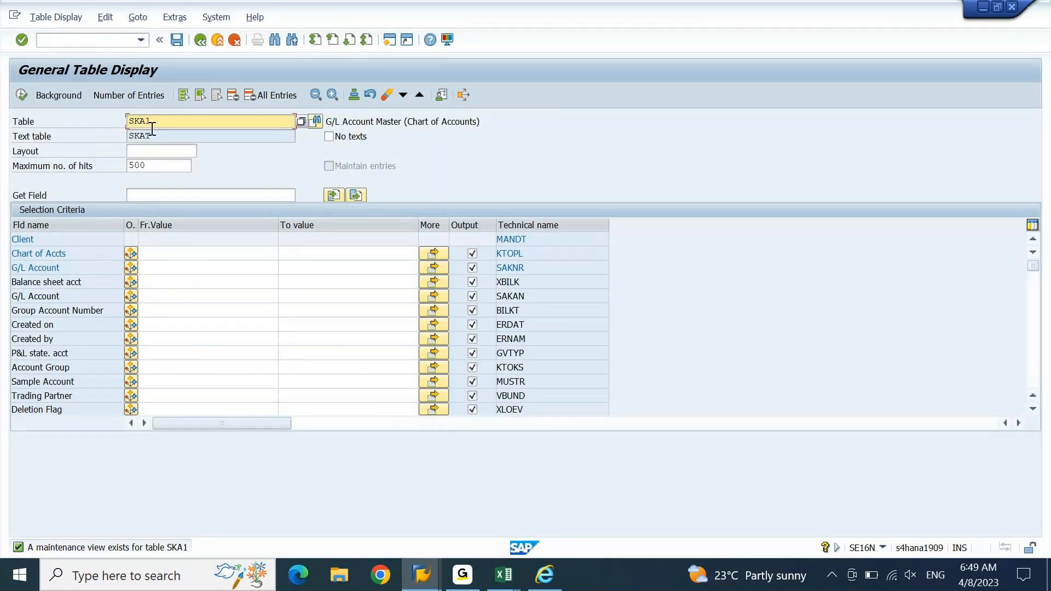
pyautogui.click(178, 124)
pyautogui.press('BackSpace')
pyautogui.press('BackSpace')
pyautogui.press('BackSpace')
pyautogui.press('BackSpace')
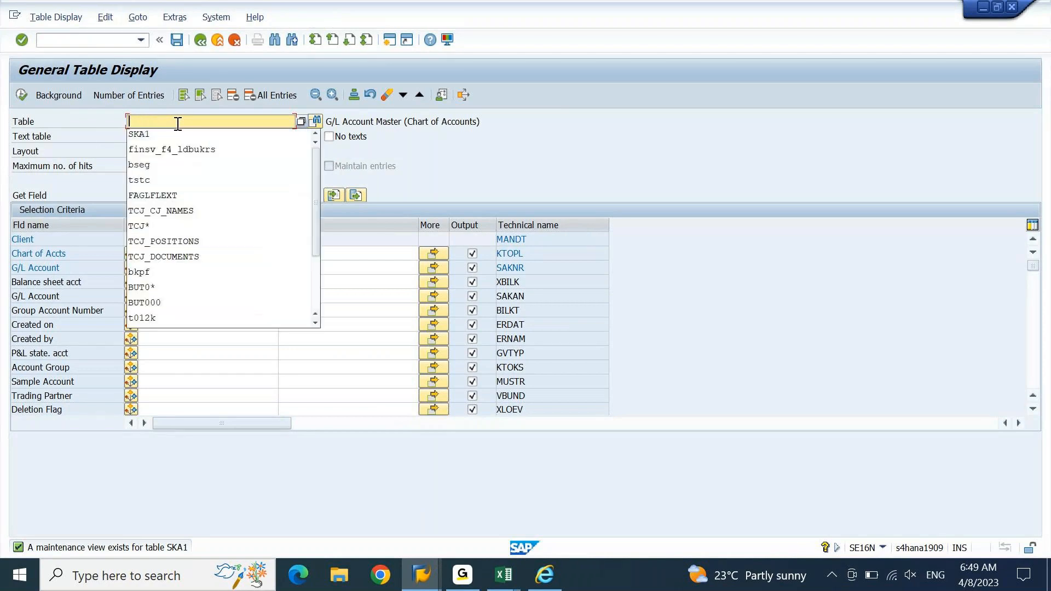
pyautogui.write('CSKS')
pyautogui.press('Return')
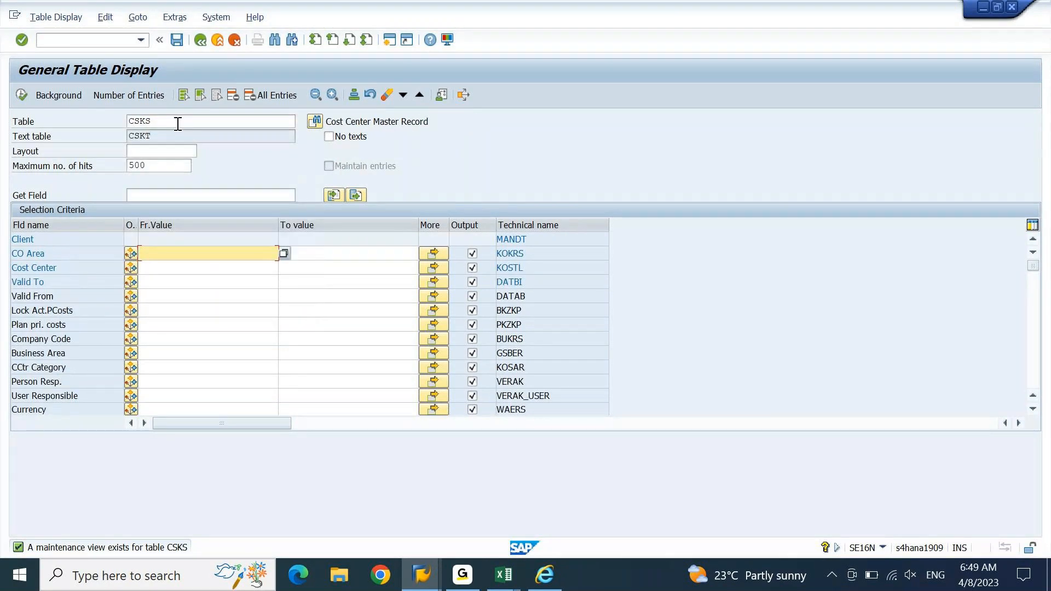
pyautogui.write('D')
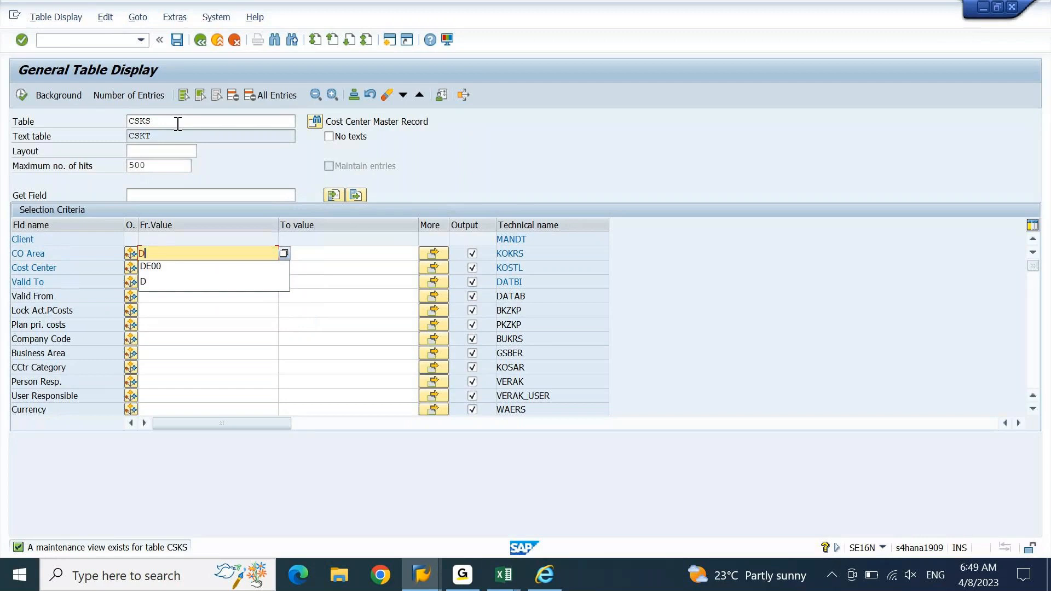
pyautogui.write('E0')
pyautogui.press('F8')
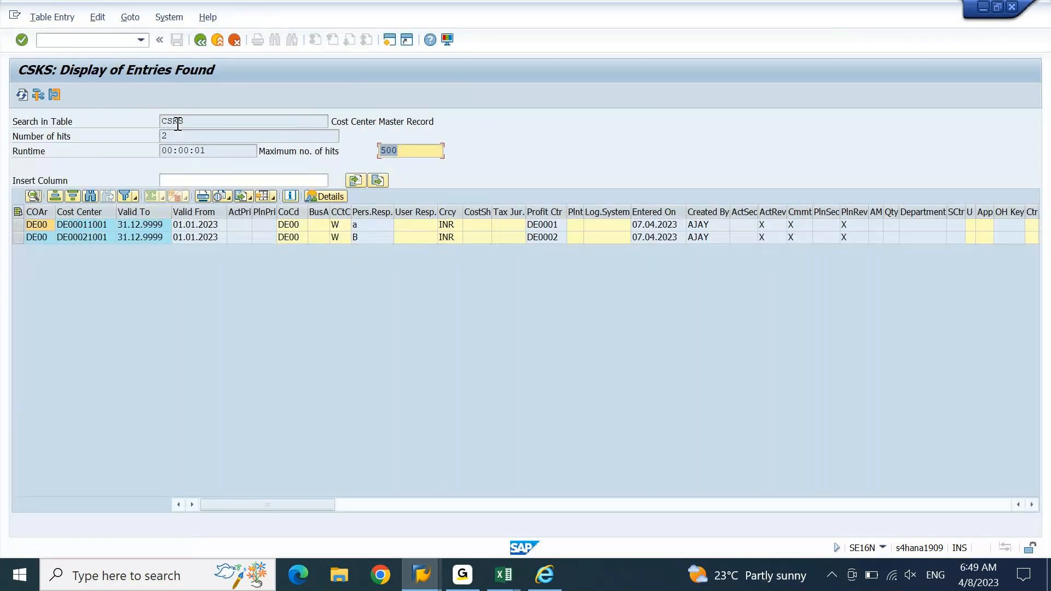
# Step: Rearrange the CSKS results so Profit Ctr follows Cost Center and the Name column follows Valid To
pyautogui.click(714, 505)
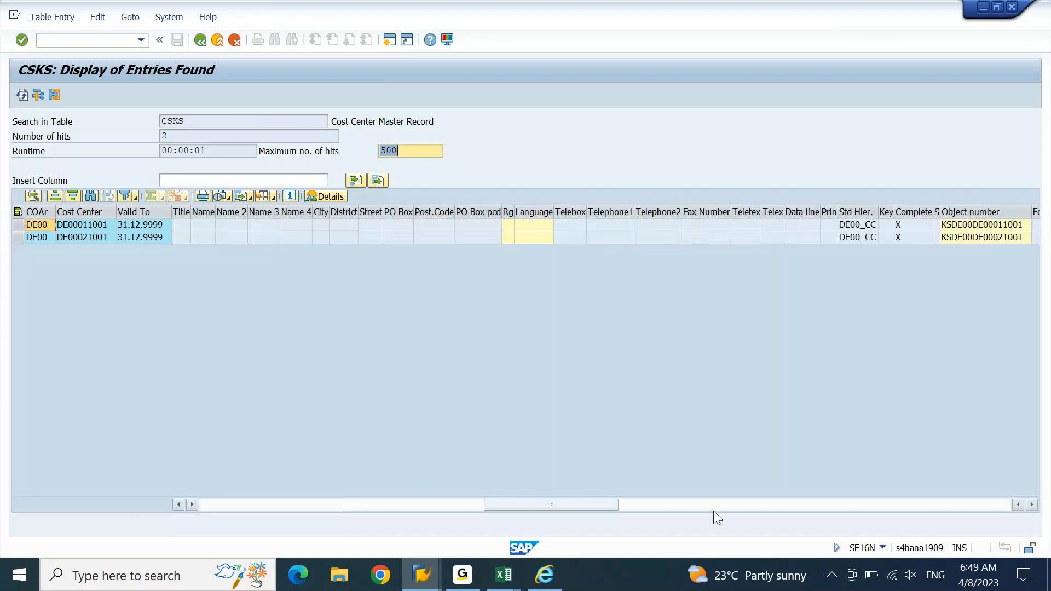
pyautogui.click(895, 503)
pyautogui.click(895, 502)
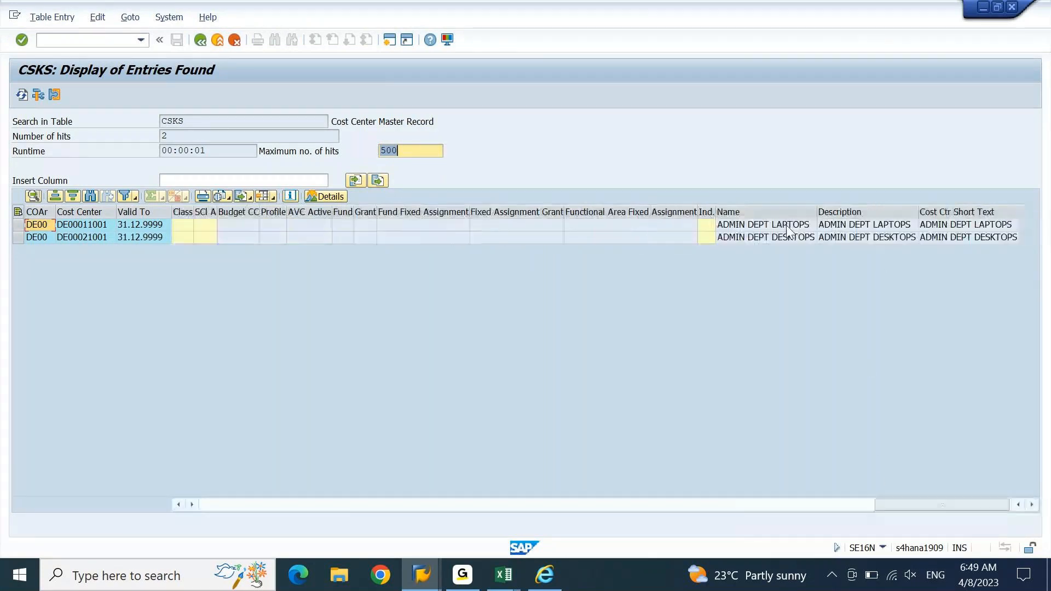
pyautogui.click(784, 212)
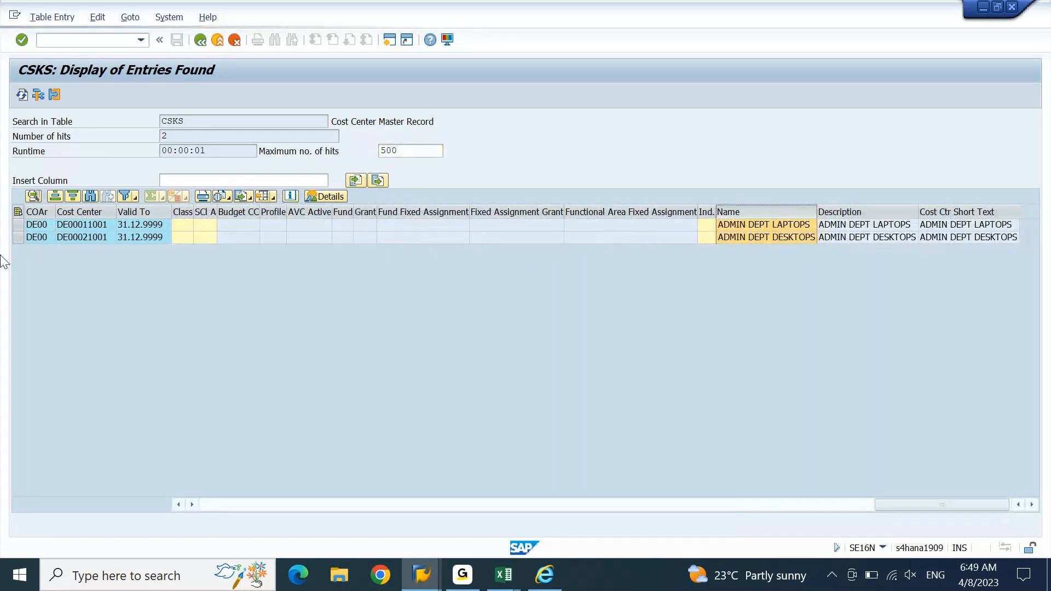
pyautogui.moveTo(804, 213)
pyautogui.mouseDown()
pyautogui.moveTo(1, 314)
pyautogui.moveTo(142, 320)
pyautogui.moveTo(188, 260)
pyautogui.mouseUp()
pyautogui.click(647, 219)
pyautogui.moveTo(648, 224); pyautogui.dragTo(139, 238)
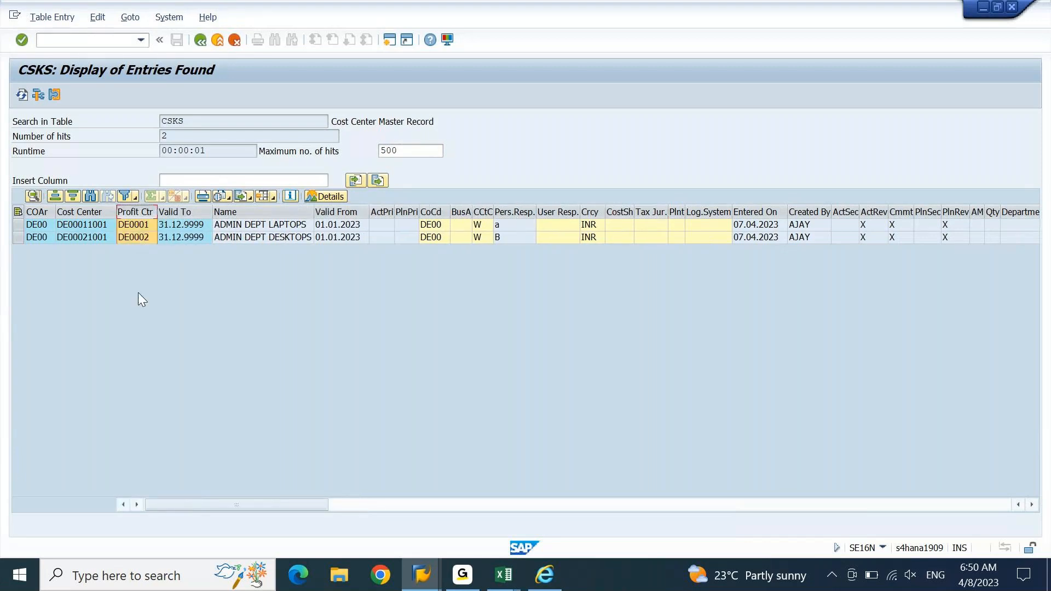
# Step: Copy profit center DE0002 from the CSKS results into the Profit Center cell AD9 of the GL Balance sheet in Excel
pyautogui.click(234, 237)
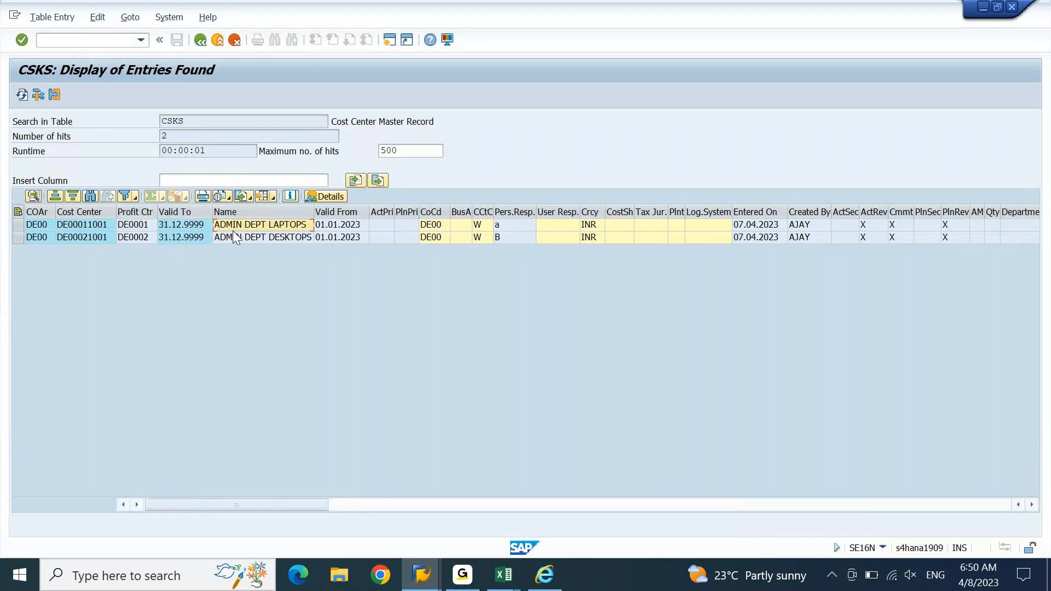
pyautogui.click(98, 240)
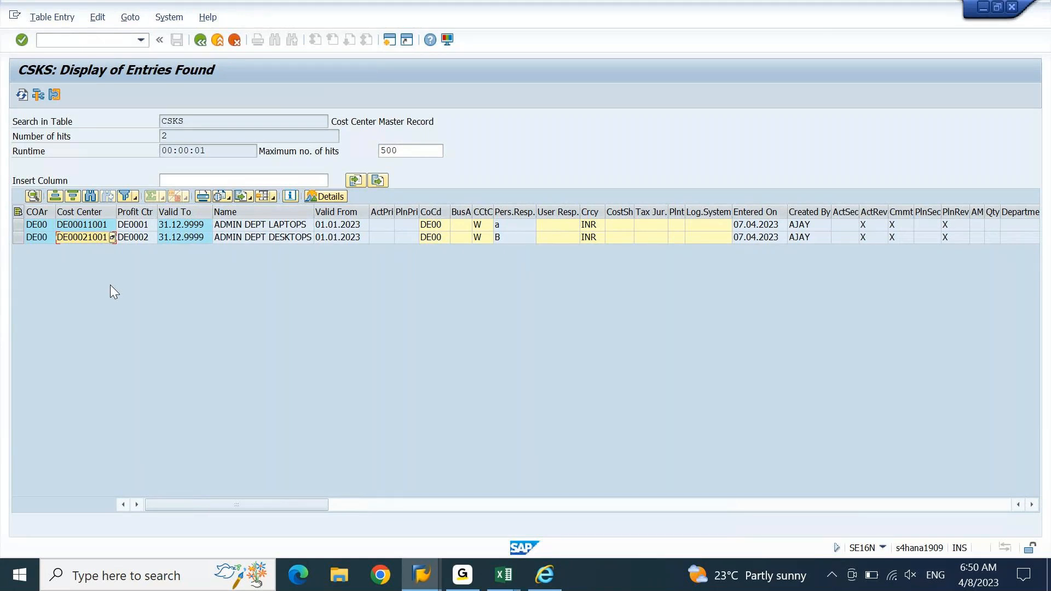
pyautogui.press('Tab')
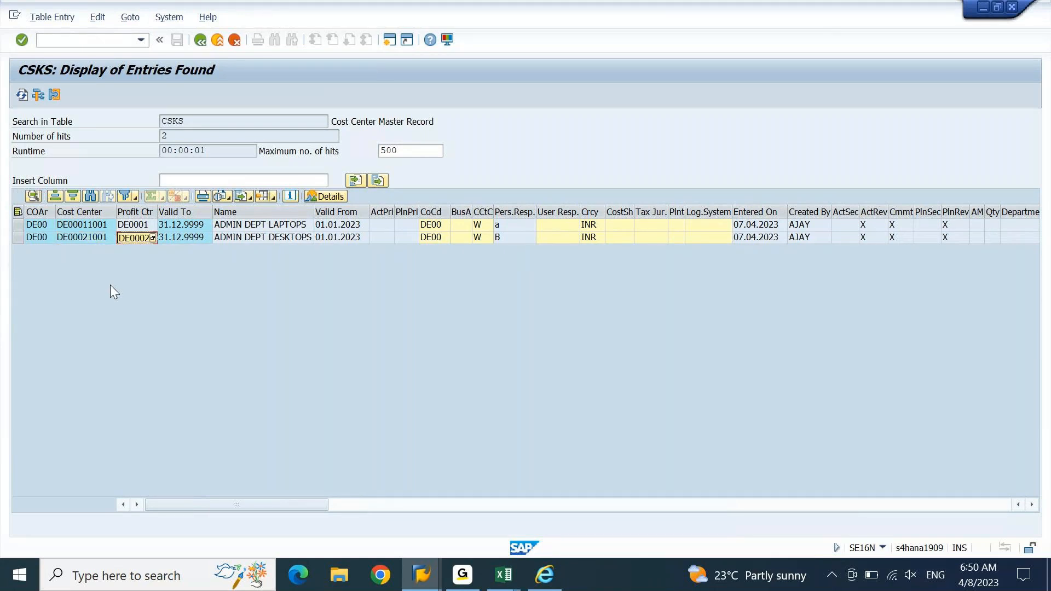
pyautogui.hotkey('alt', 'Tab')
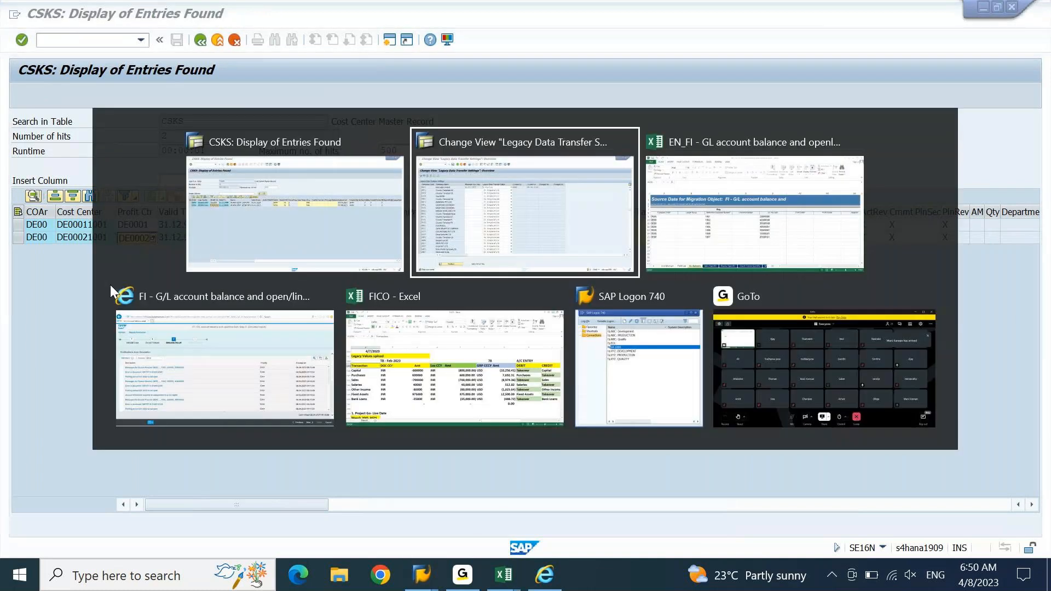
pyautogui.hotkey('alt', 'Tab')
pyautogui.hotkey('alt', 'Tab')
pyautogui.hotkey('alt', 'Tab')
pyautogui.hotkey('alt', 'Tab')
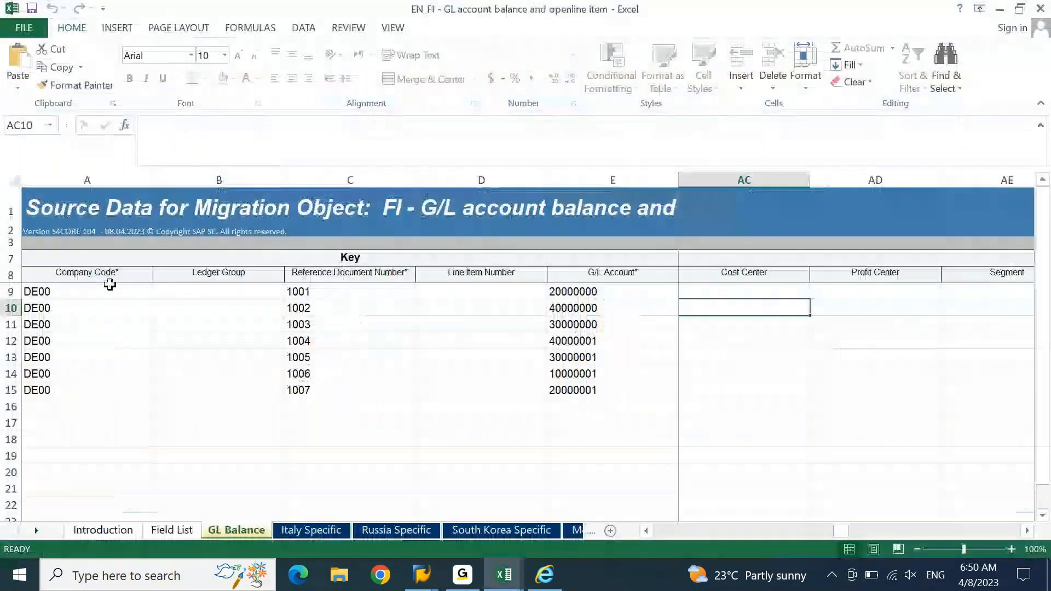
pyautogui.press('Up')
pyautogui.press('Right')
pyautogui.hotkey('ctrl', 'v')
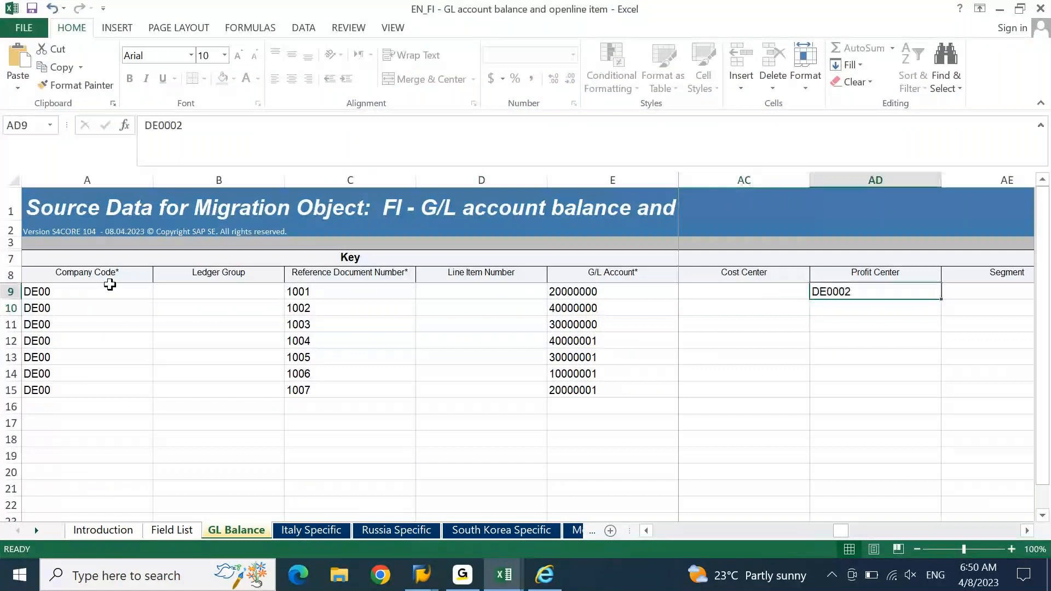
# Step: Fill profit center DE0002 down the Profit Center column through row 15
pyautogui.hotkey('ctrl', 'c')
pyautogui.hotkey('shift', 'Down')
pyautogui.hotkey('shift', 'Down')
pyautogui.hotkey('shift', 'Down')
pyautogui.hotkey('shift', 'Down')
pyautogui.hotkey('shift', 'Down')
pyautogui.hotkey('shift', 'Down')
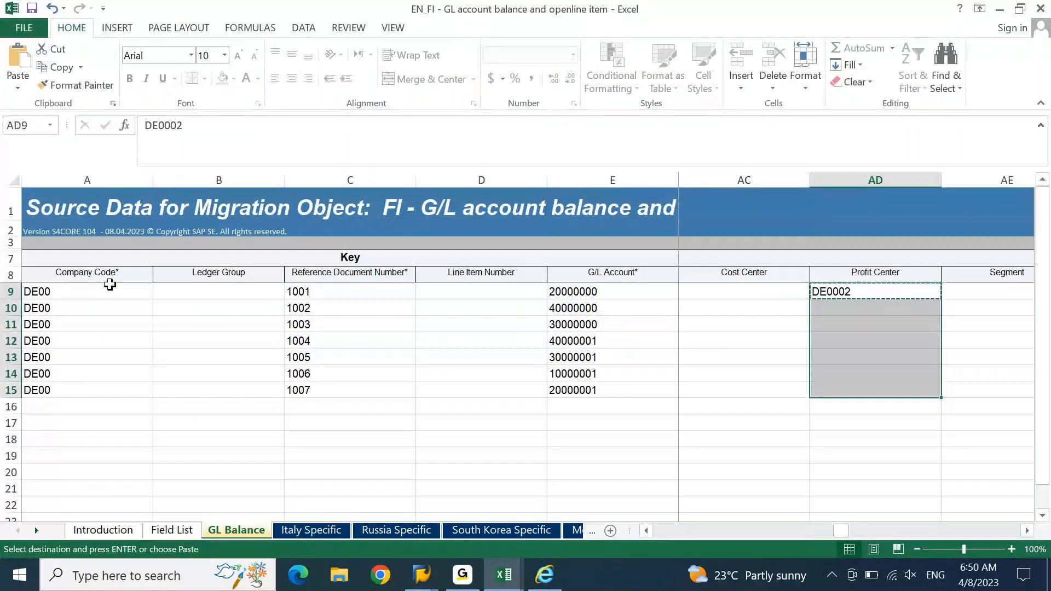
pyautogui.hotkey('ctrl', 'v')
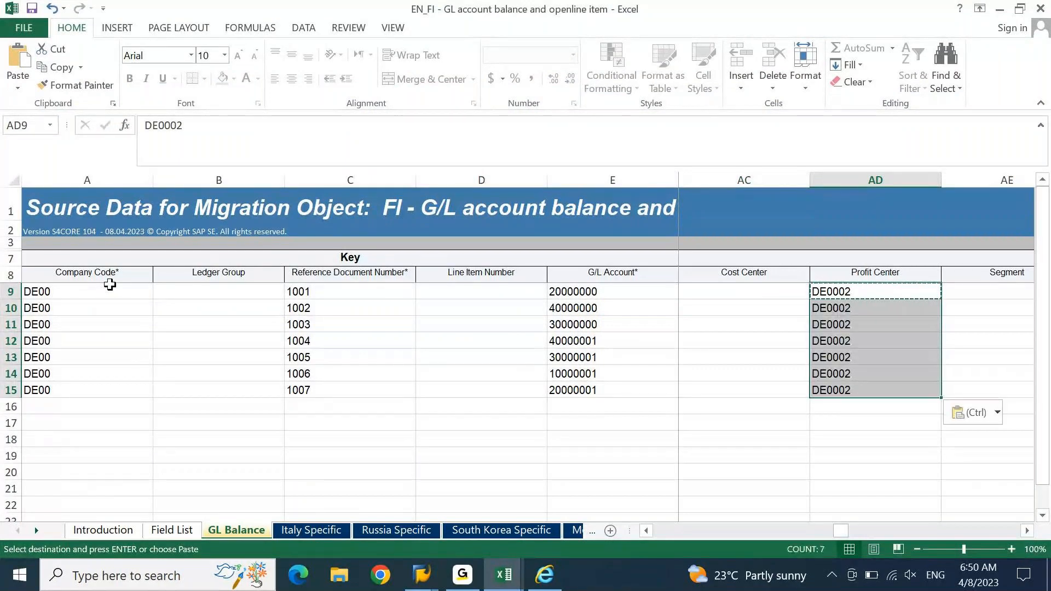
pyautogui.press('Escape')
# Step: Copy cost center DE00021001 from the CSKS results in SAP into Cost Center cell AC10 of the Excel template
pyautogui.press('Left')
pyautogui.press('Down')
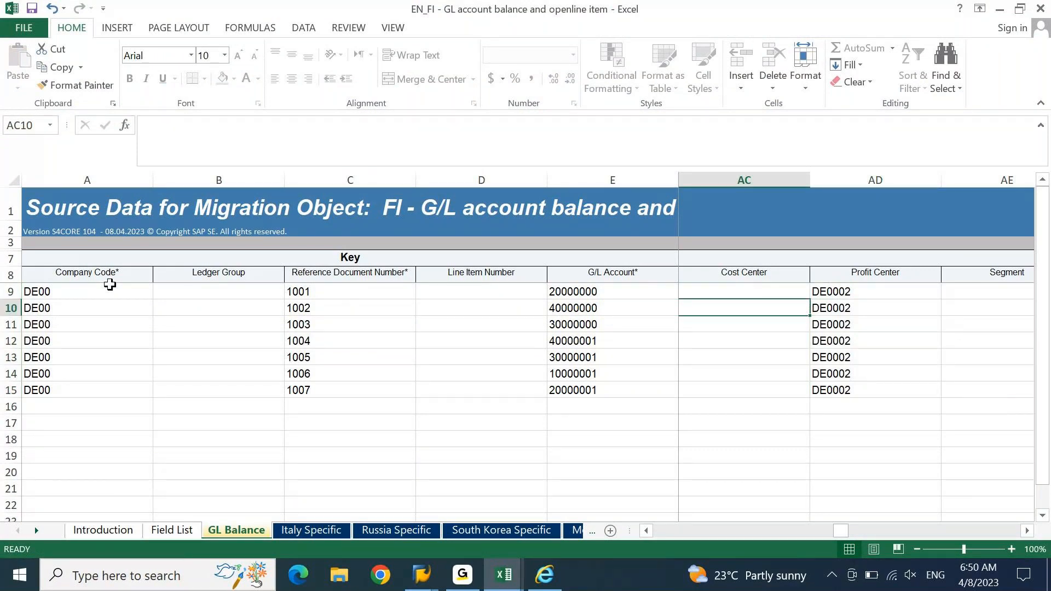
pyautogui.hotkey('alt', 'Tab')
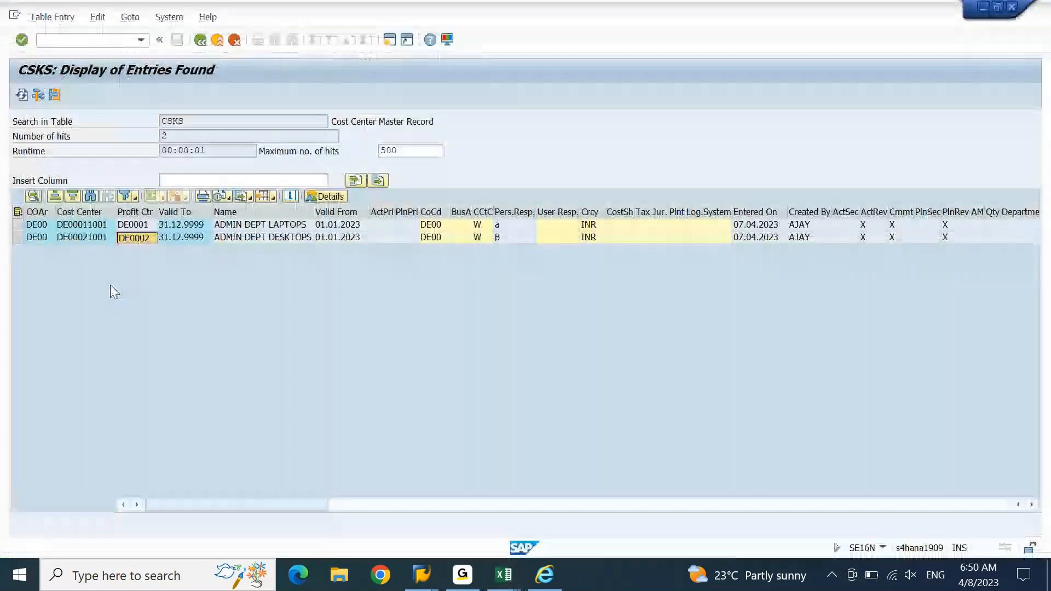
pyautogui.click(89, 239)
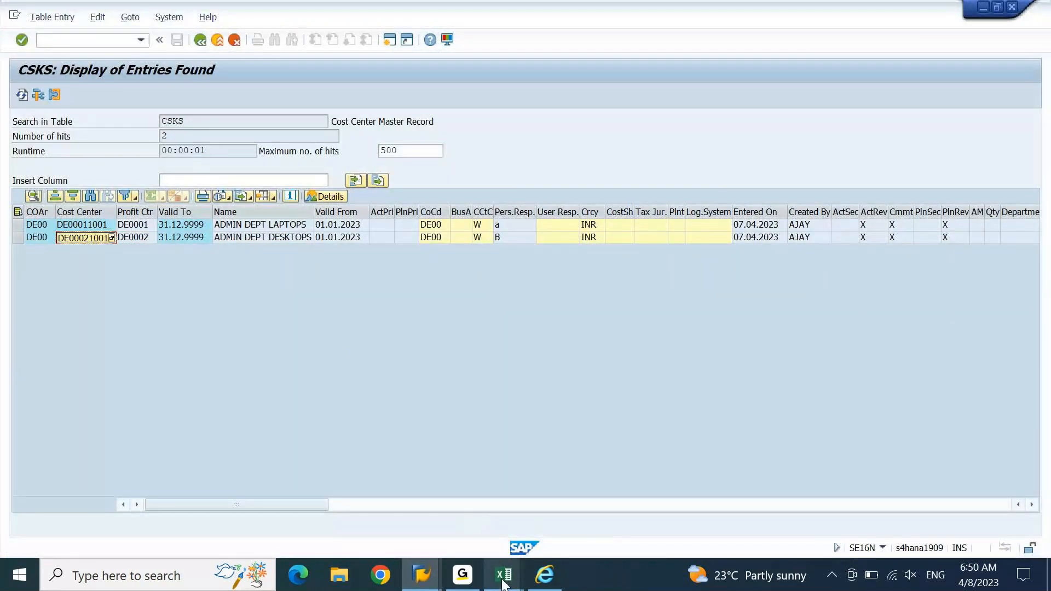
pyautogui.moveTo(504, 575)
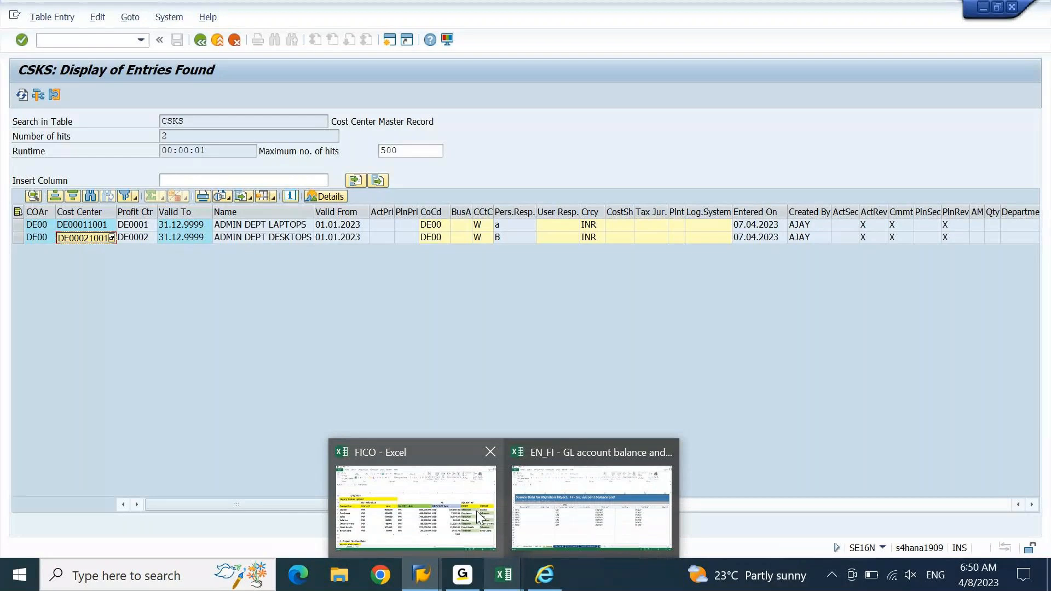
pyautogui.click(570, 516)
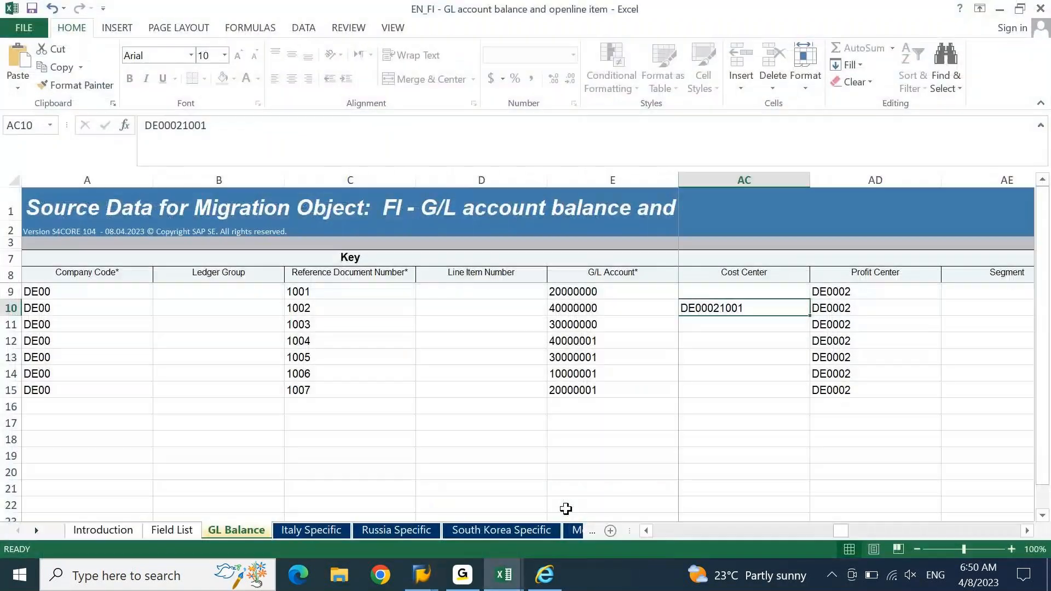
# Step: Paste cost center DE00021001 into AC12 for G/L account 40000001, and save the workbook, keeping the XML Spreadsheet 2003 format
pyautogui.press('Down')
pyautogui.press('Down')
pyautogui.hotkey('ctrl', 'v')
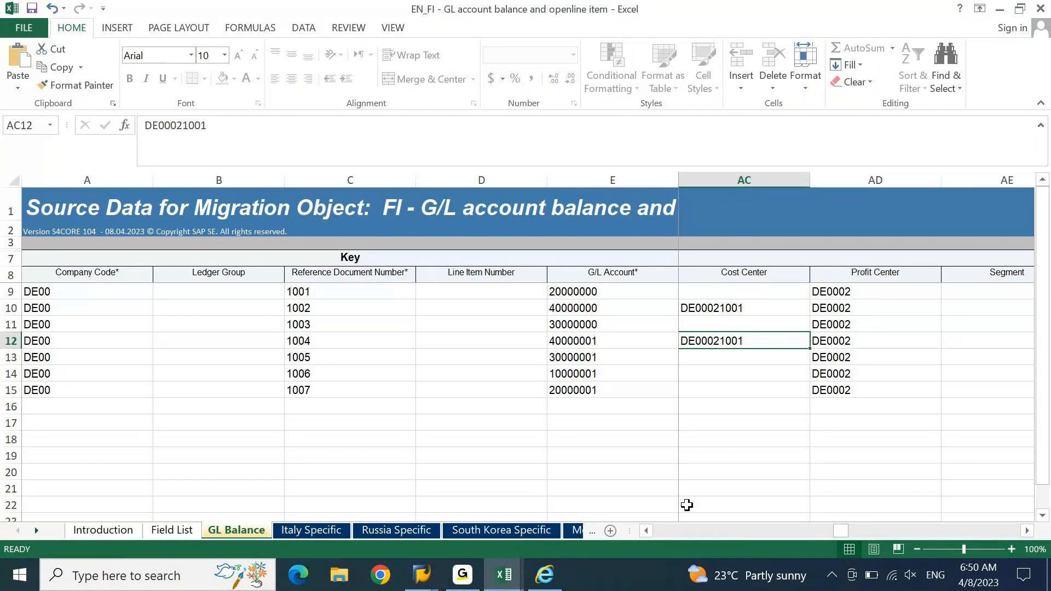
pyautogui.hotkey('ctrl', 's')
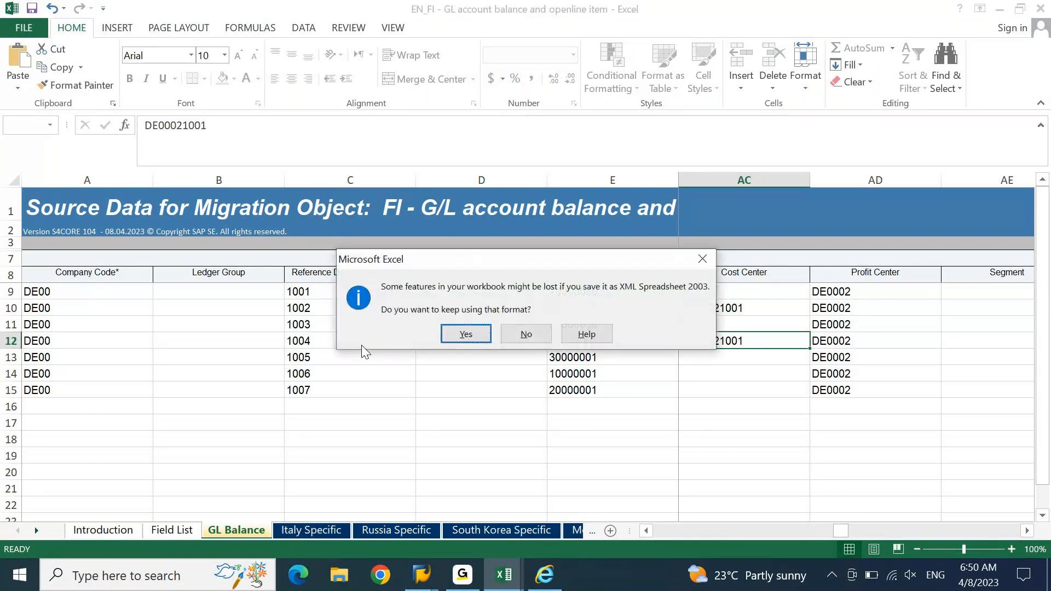
pyautogui.press('Return')
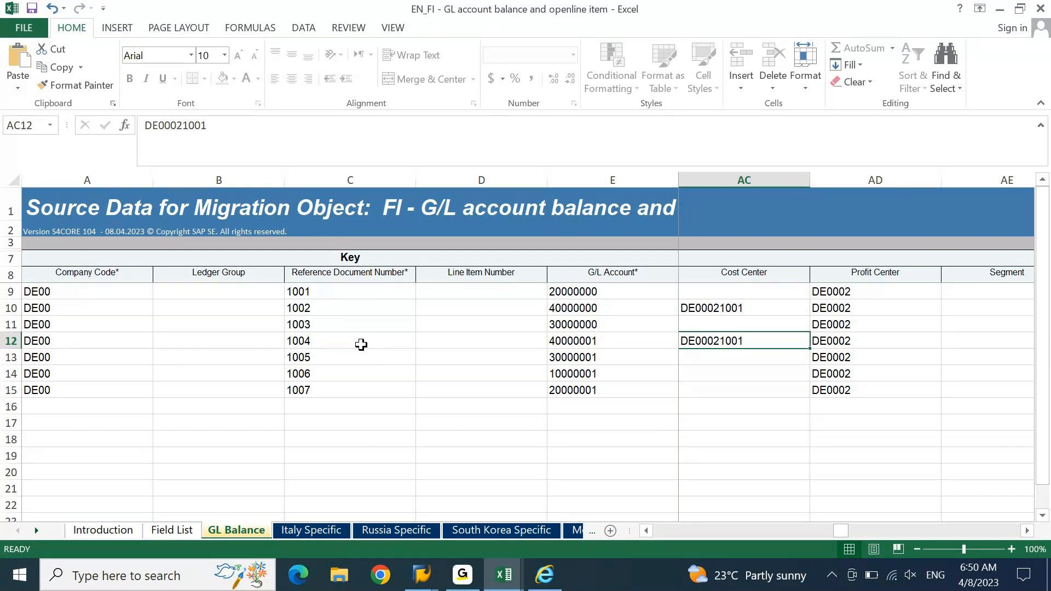
# Step: Save and close the GL account balance template, keeping its format, and switch to the SAP migration page in the browser
pyautogui.hotkey('ctrl', 's')
pyautogui.press('Return')
pyautogui.click(1040, 8)
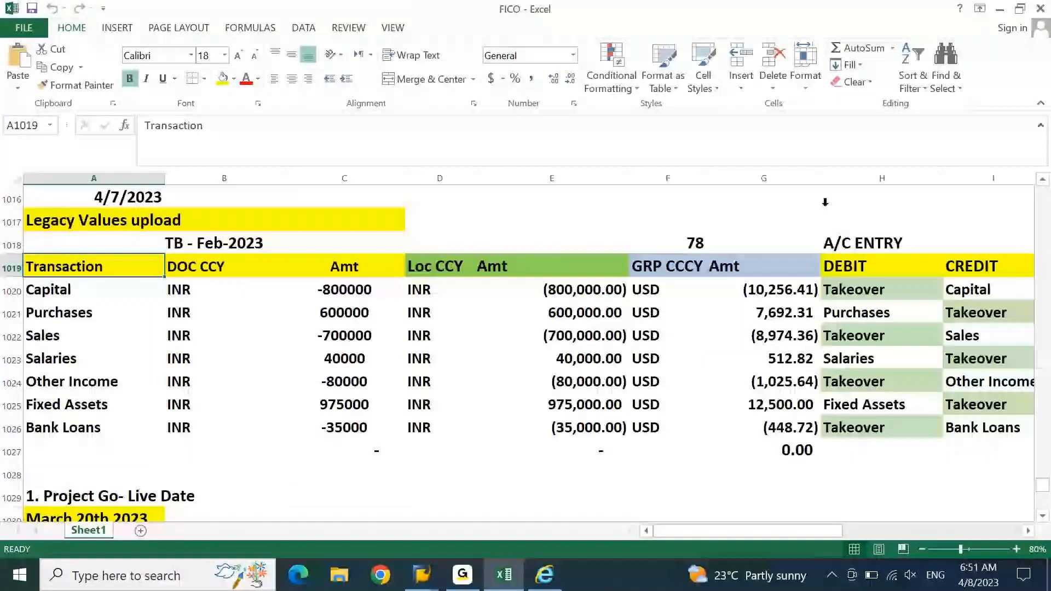
pyautogui.hotkey('alt', 'Tab')
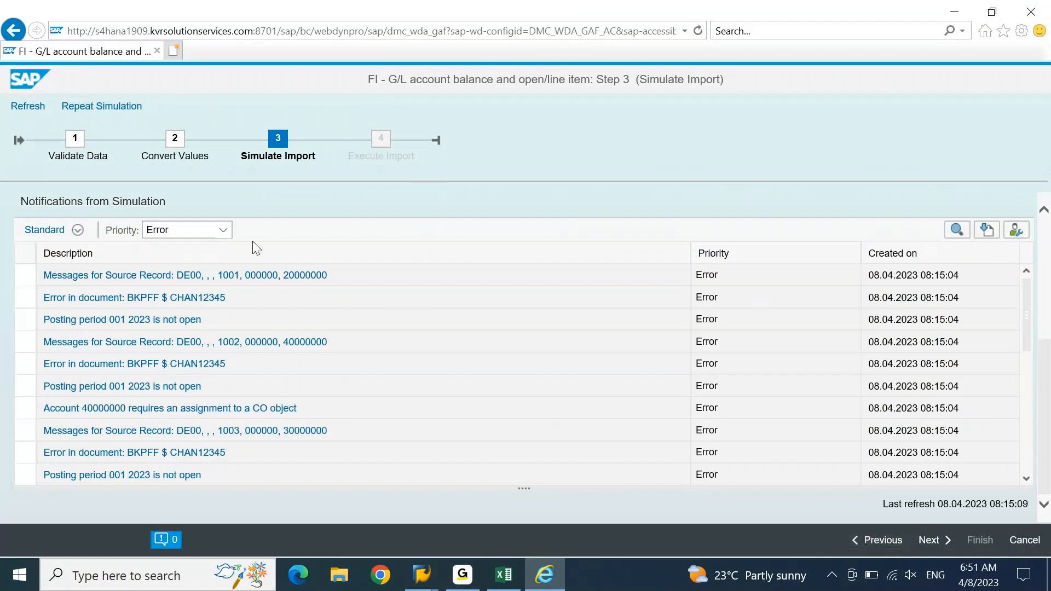
# Step: Go back to the Validate Data step, check its notifications, and exit the transfer to the Migration Object page
pyautogui.click(876, 547)
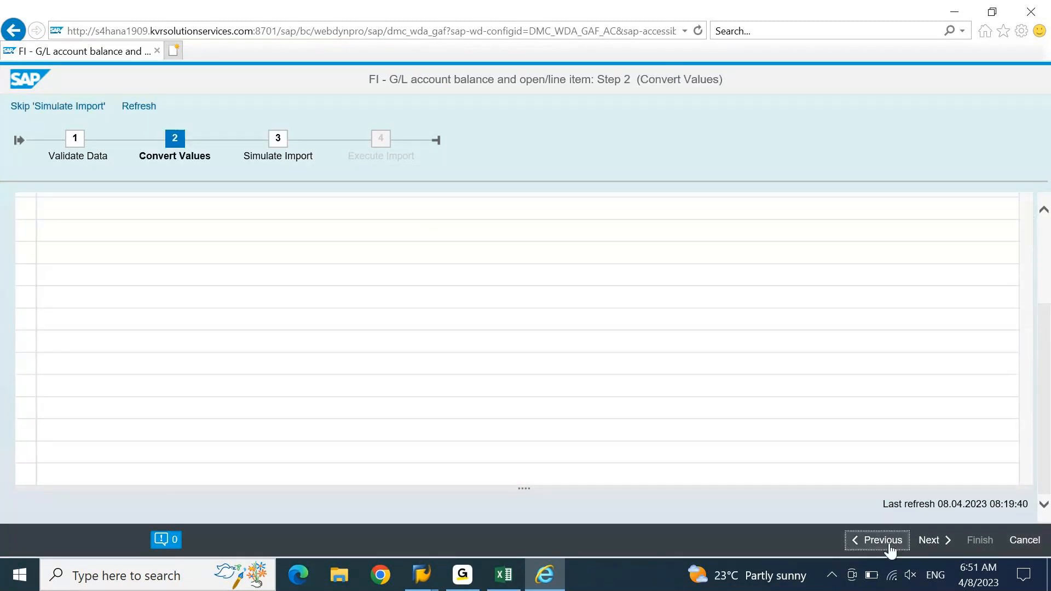
pyautogui.click(881, 540)
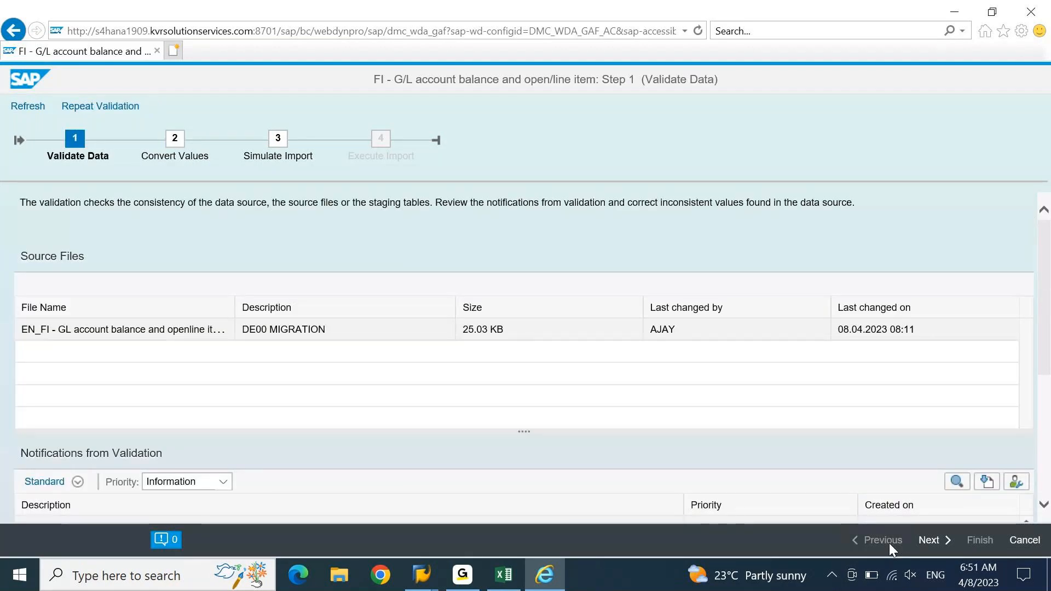
pyautogui.moveTo(1045, 235); pyautogui.dragTo(1049, 380)
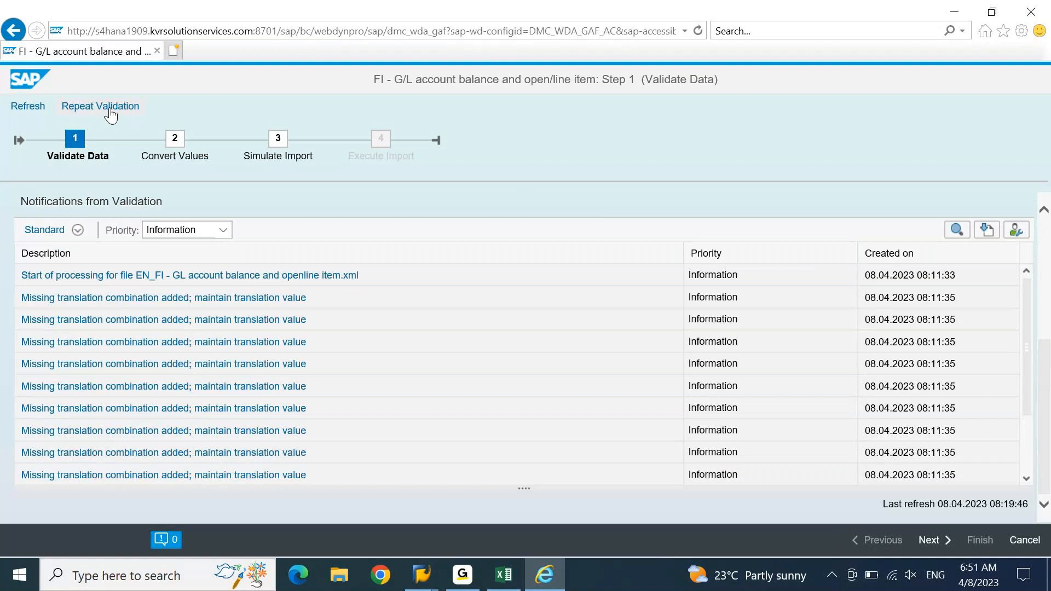
pyautogui.click(1049, 278)
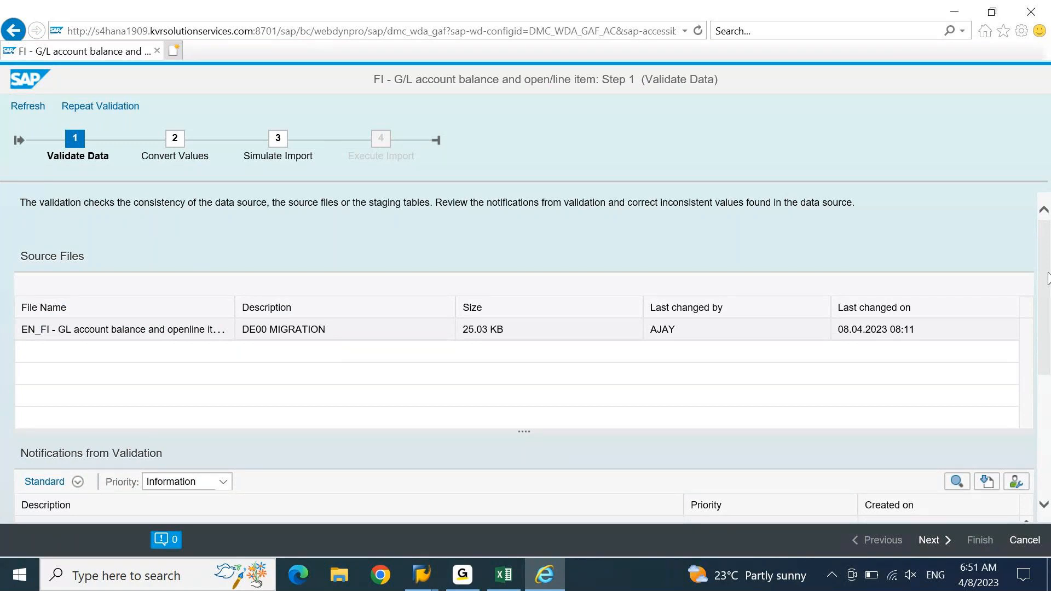
pyautogui.click(1011, 542)
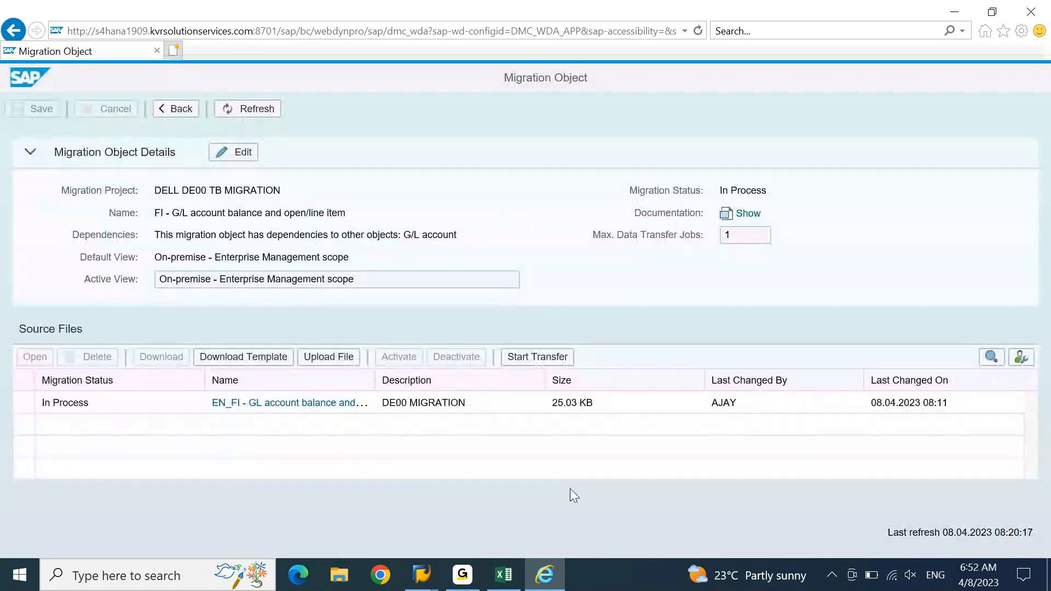
# Step: Delete the previously uploaded DE00 MIGRATION source file from the migration object
pyautogui.click(29, 404)
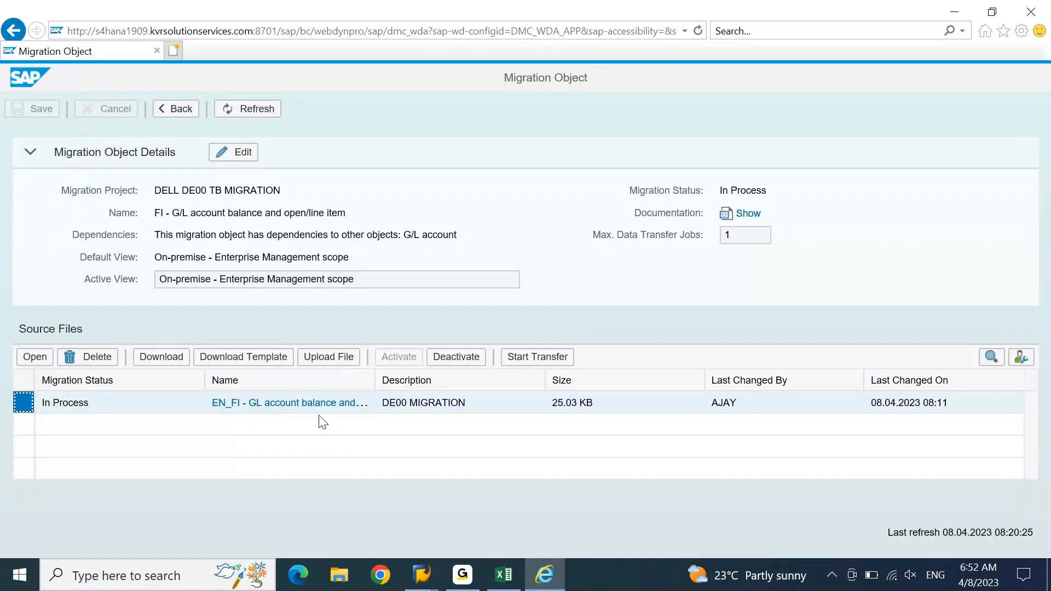
pyautogui.click(91, 363)
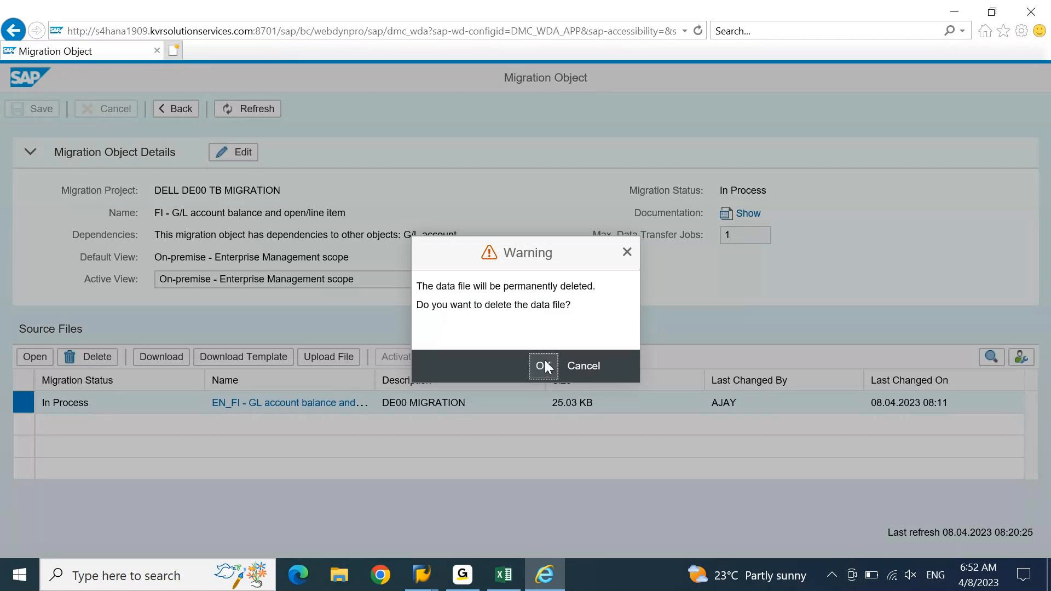
pyautogui.click(544, 365)
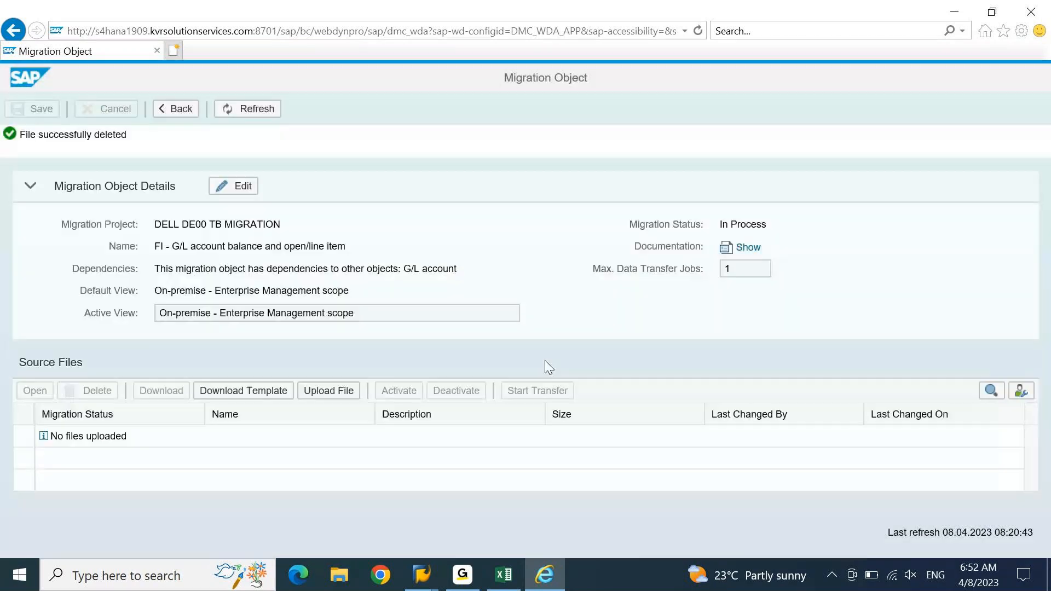
# Step: Upload the desktop file "EN_FI - GL account balance and openline item" as a source file with the description "migration"
pyautogui.click(340, 392)
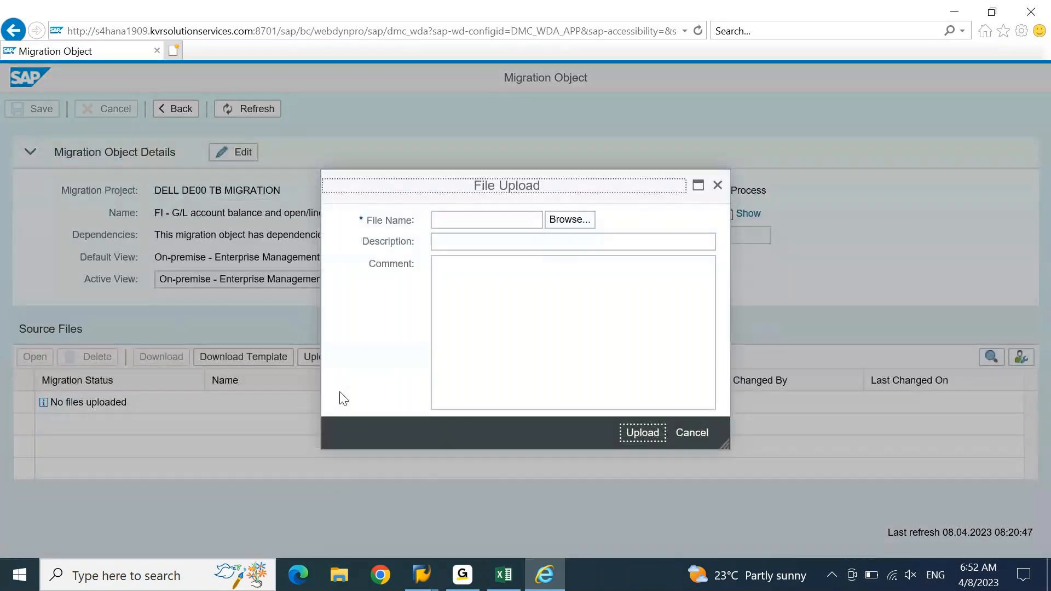
pyautogui.click(585, 220)
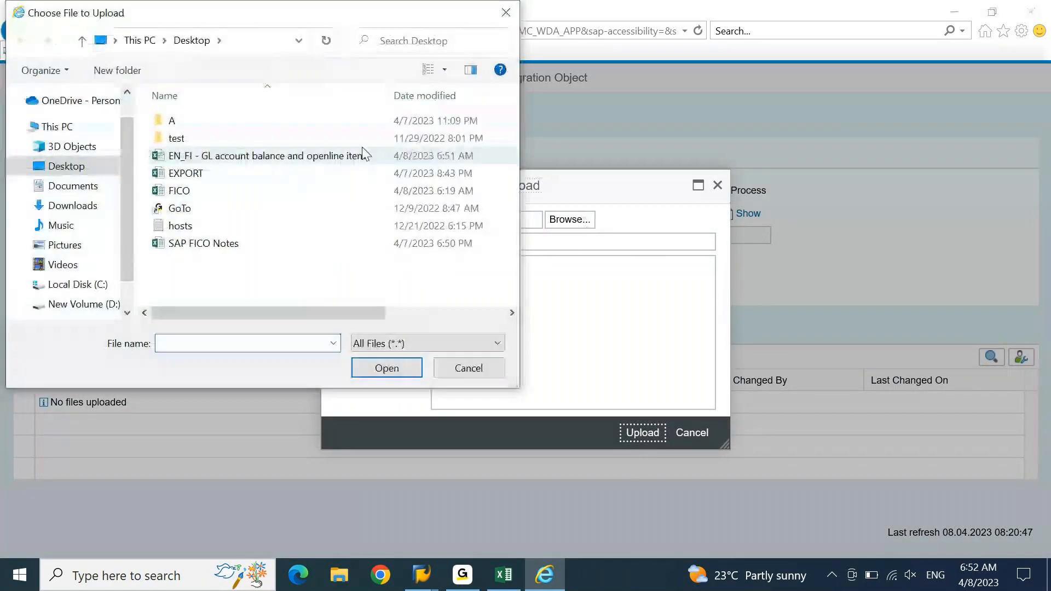
pyautogui.doubleClick(291, 156)
pyautogui.click(563, 239)
pyautogui.write('migration')
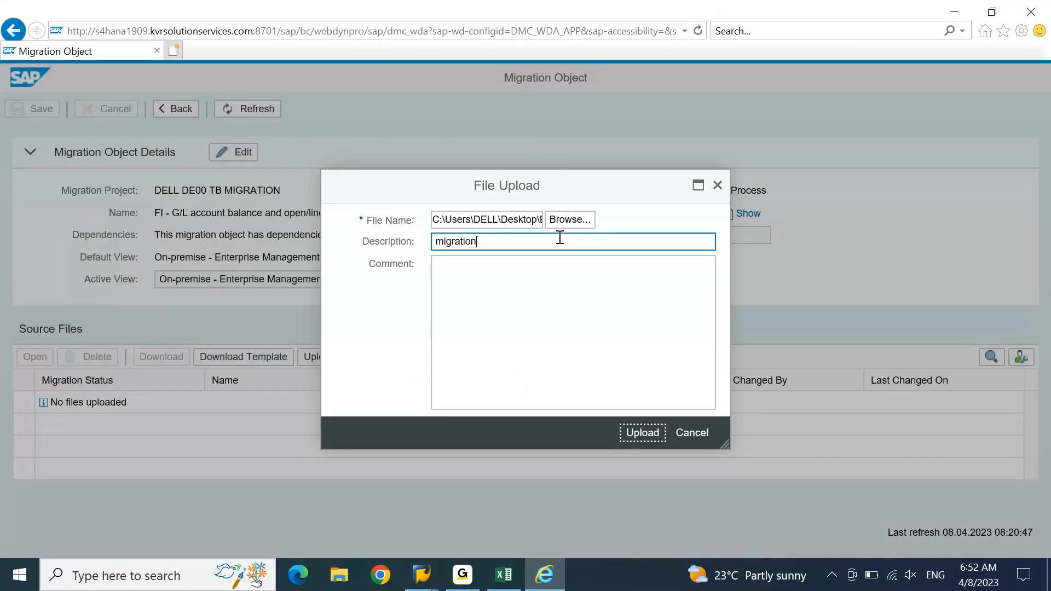
pyautogui.click(656, 439)
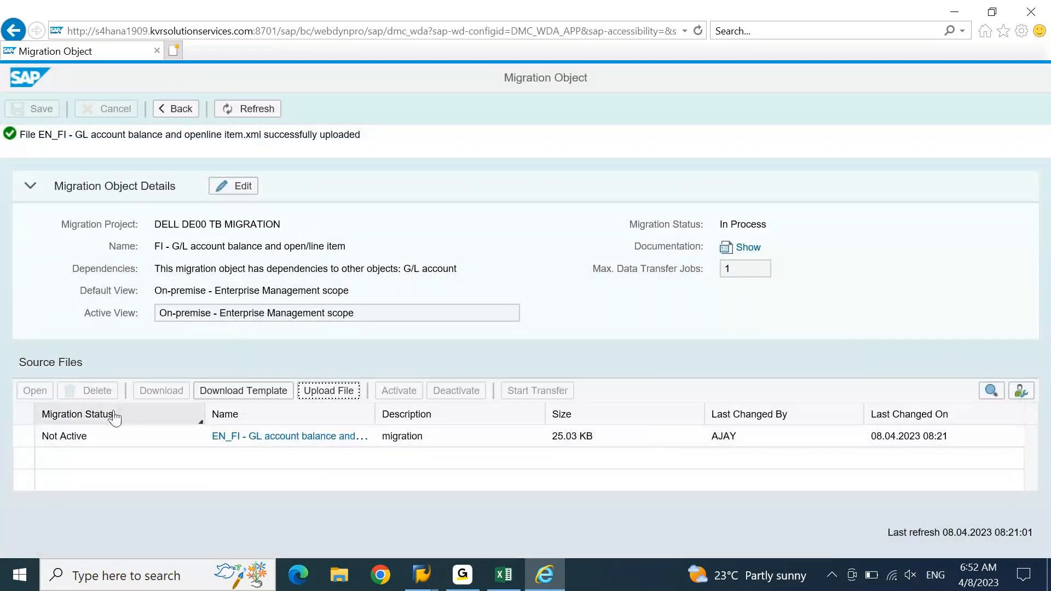
# Step: Activate the uploaded migration file and start its data transfer, running the data validation to completion
pyautogui.click(31, 442)
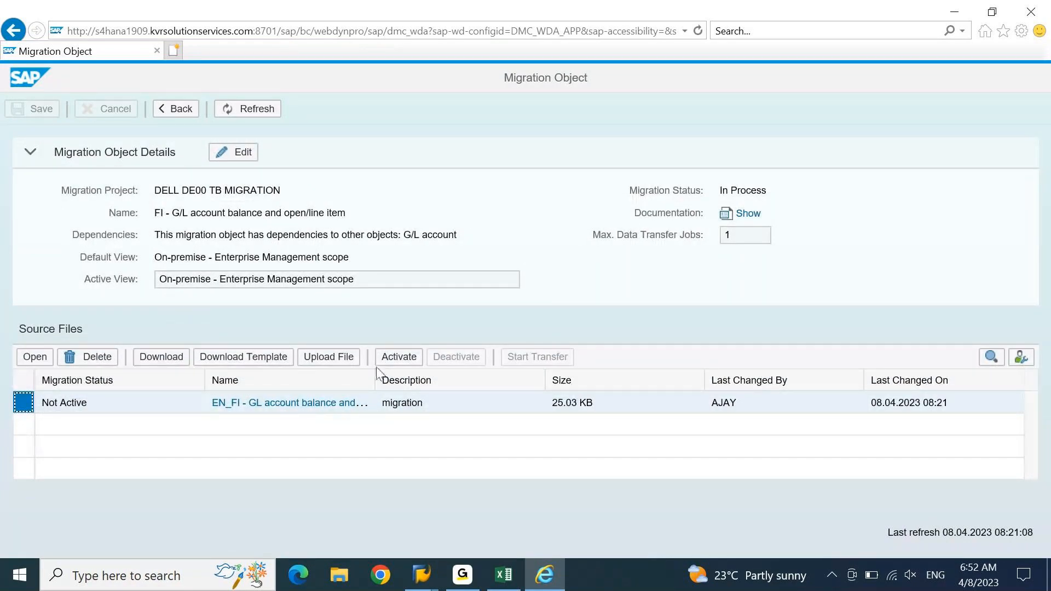
pyautogui.click(391, 366)
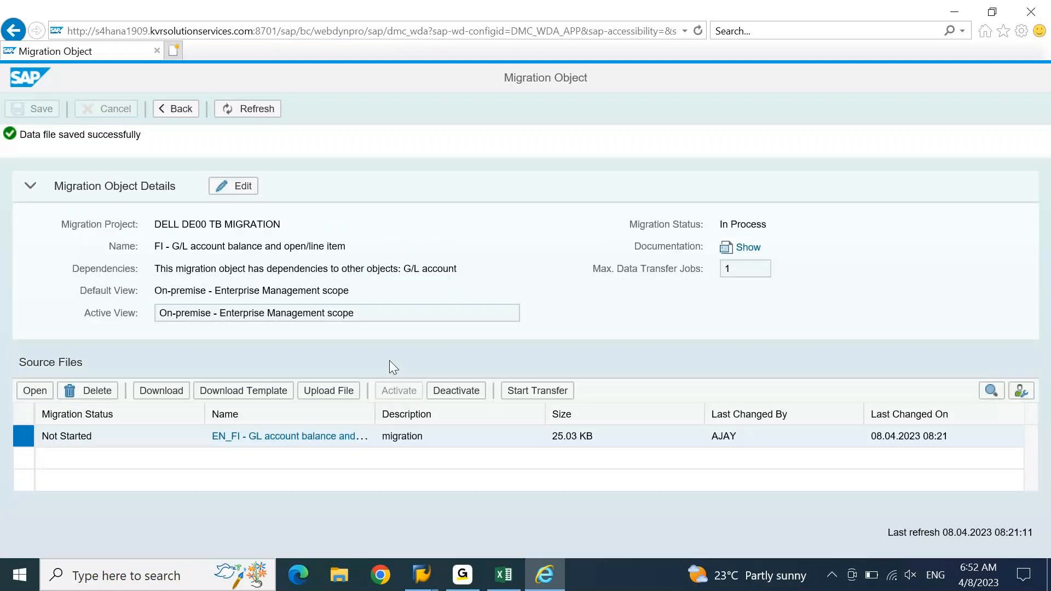
pyautogui.click(543, 392)
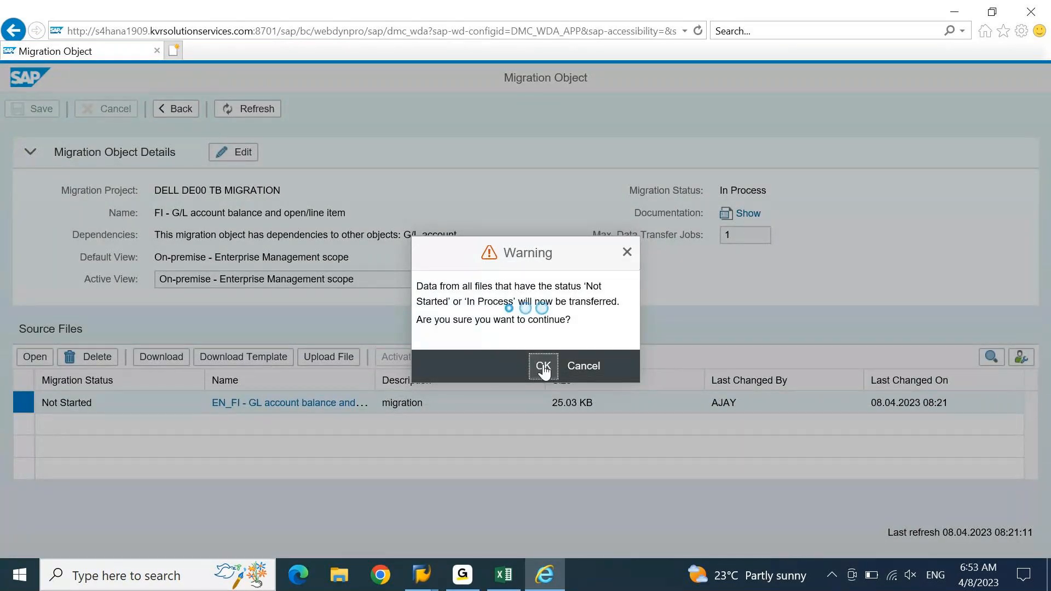
pyautogui.click(543, 367)
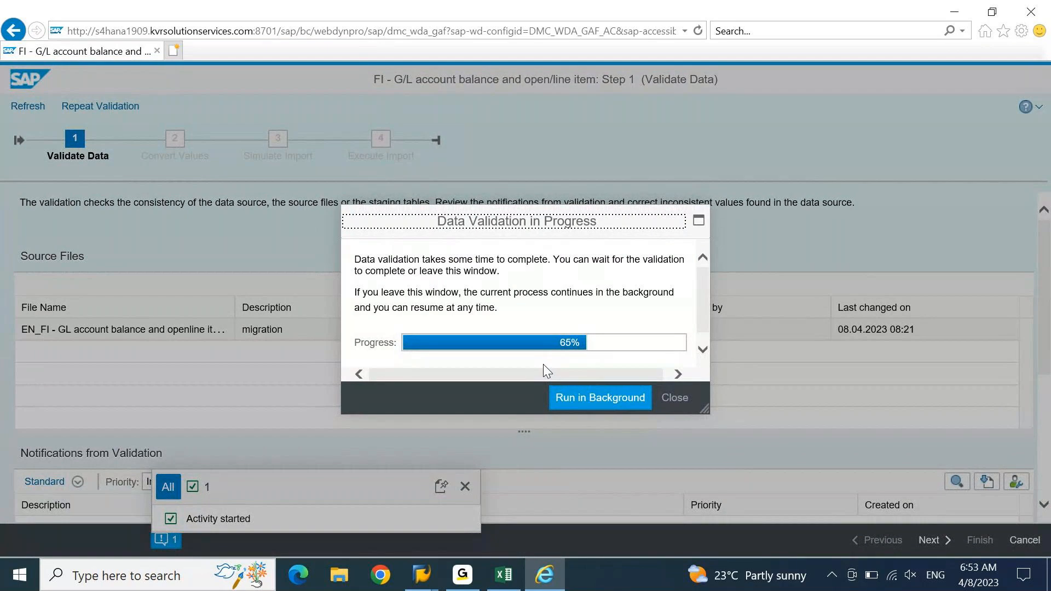
pyautogui.click(684, 396)
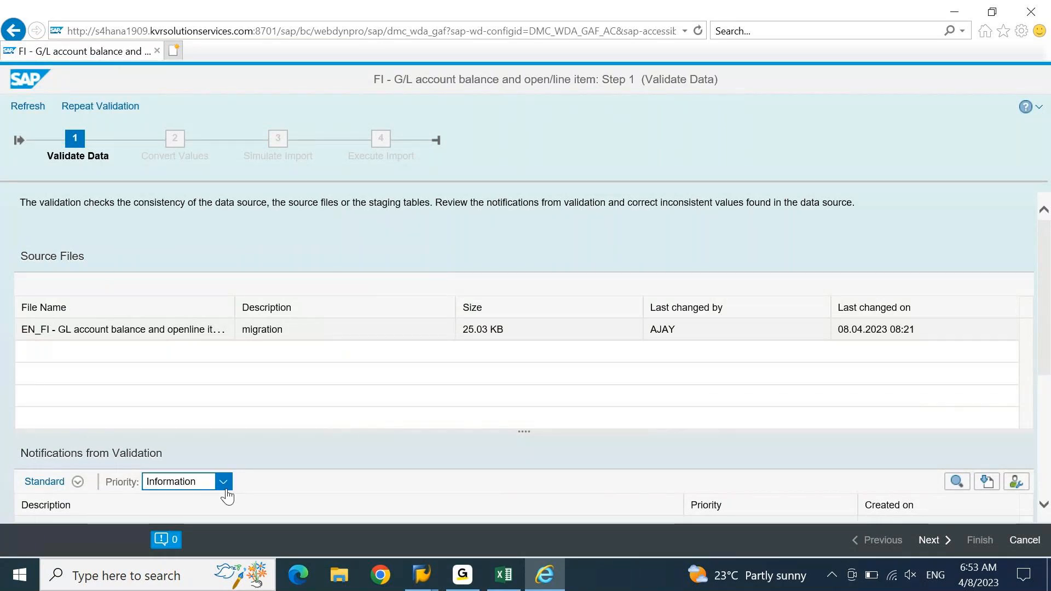
# Step: Proceed to Convert Values and confirm the mapping values for both Cost Center and Profit Center
pyautogui.click(929, 542)
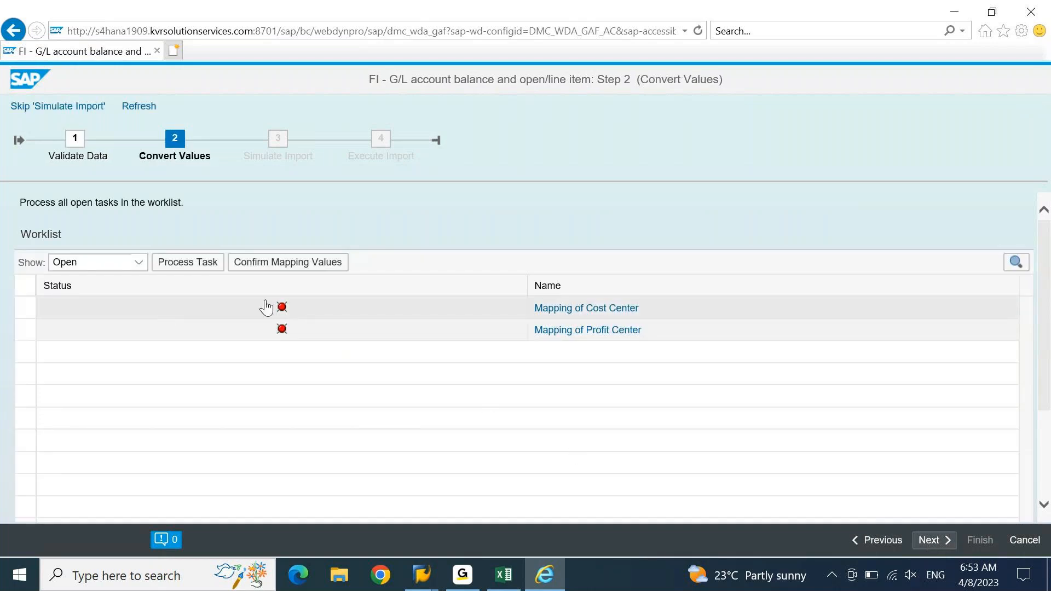
pyautogui.click(27, 285)
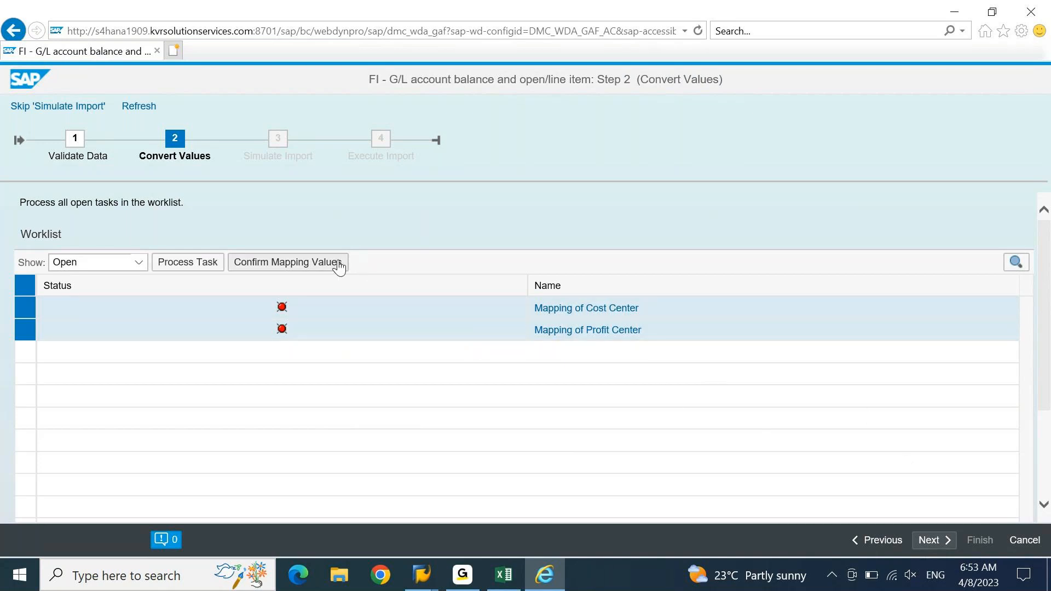
pyautogui.click(307, 262)
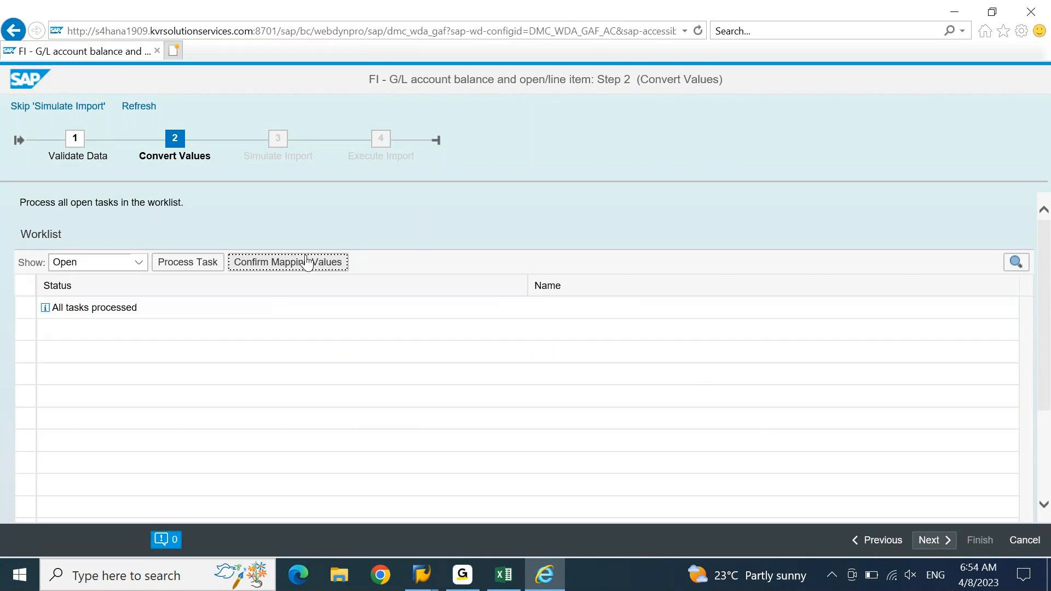
# Step: Run the import simulation and review the error notifications for all source records
pyautogui.click(931, 542)
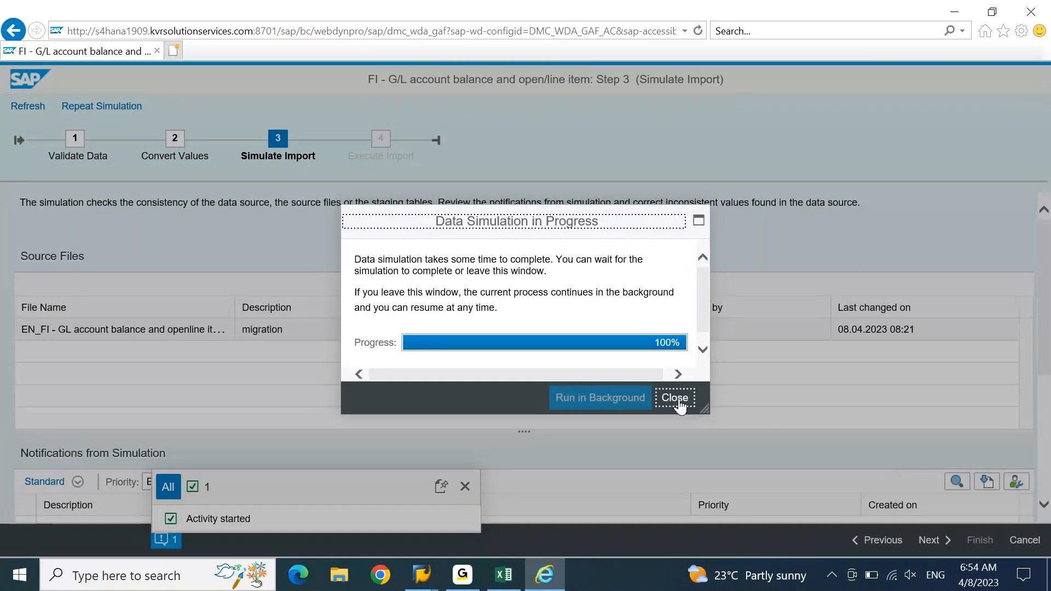
pyautogui.click(676, 401)
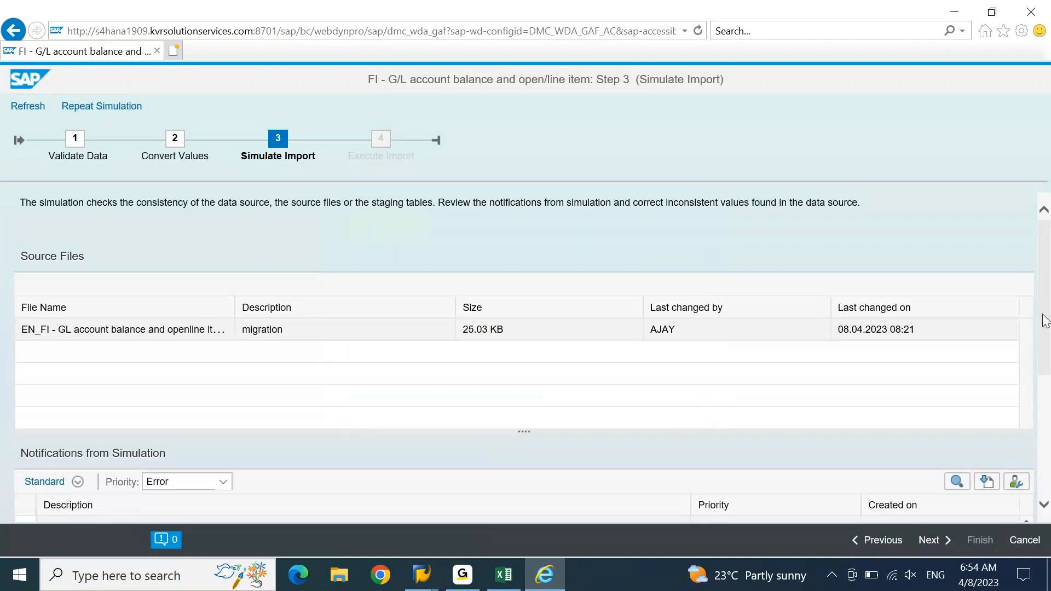
pyautogui.moveTo(1046, 322); pyautogui.dragTo(1049, 446)
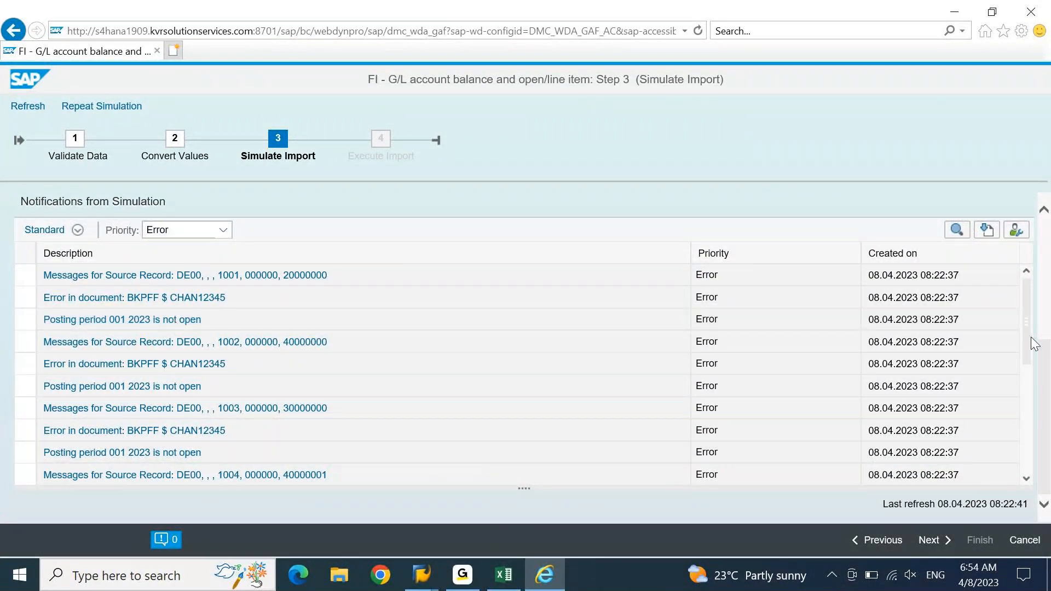
pyautogui.click(1022, 425)
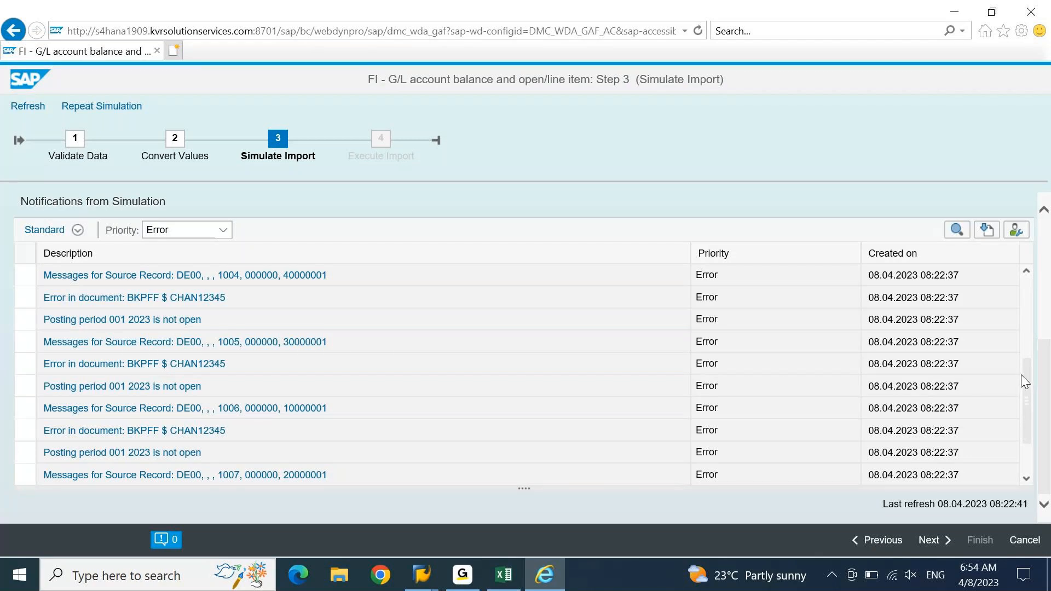
pyautogui.moveTo(1025, 383); pyautogui.dragTo(1031, 304)
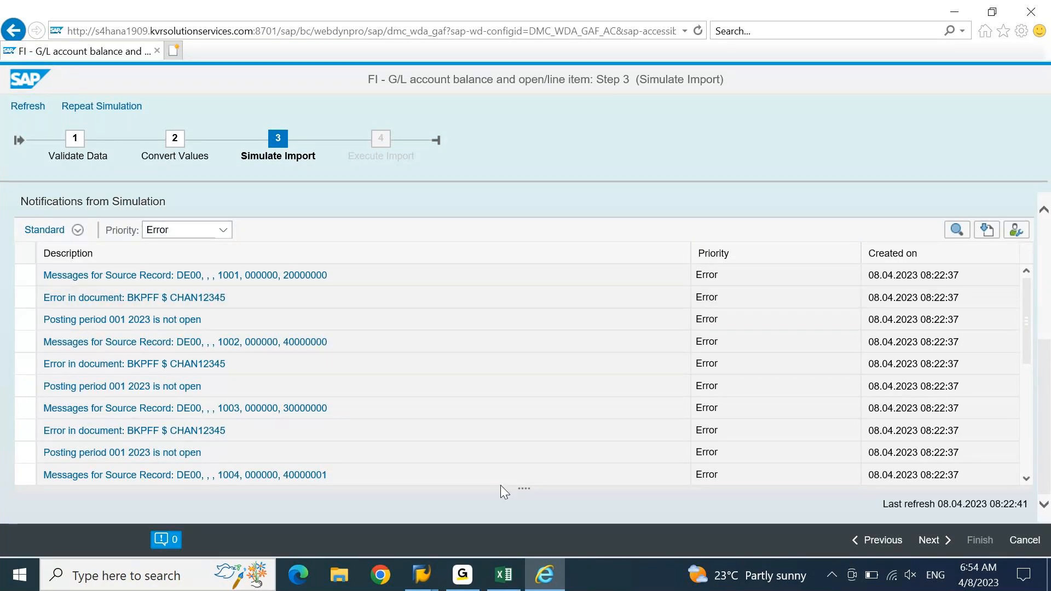
# Step: Switch to the CSKS session in SAP GUI, open transaction OB52, and position the posting periods list at variant DE00
pyautogui.moveTo(426, 581)
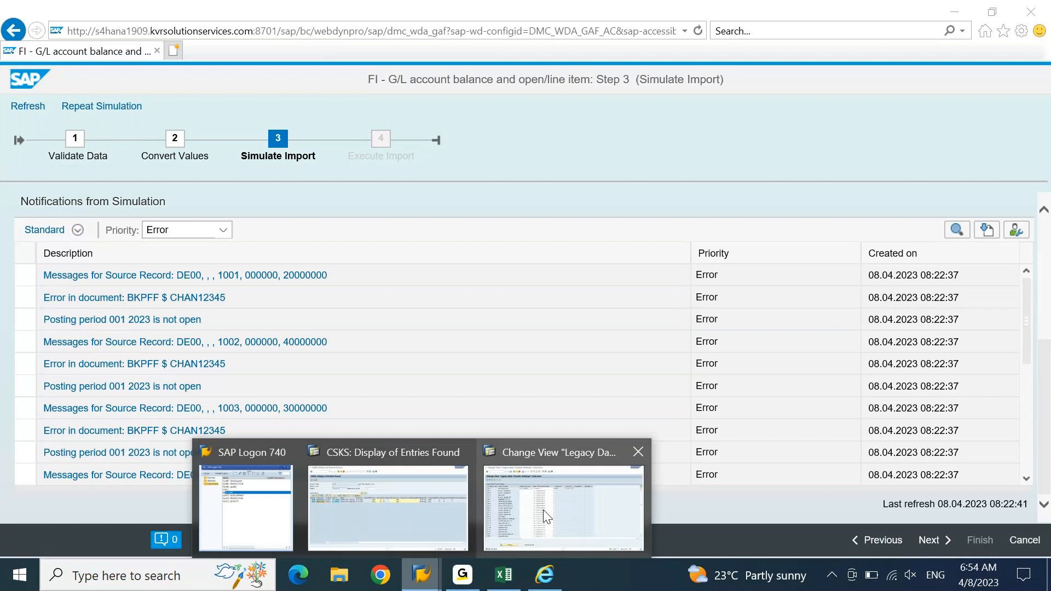
pyautogui.click(390, 511)
pyautogui.click(86, 40)
pyautogui.write('/')
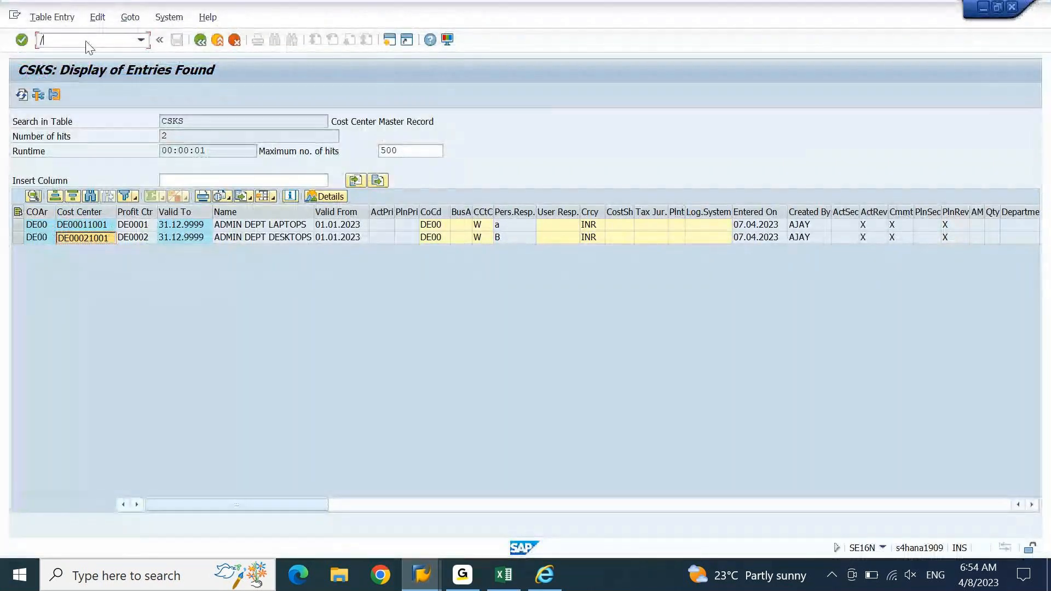
pyautogui.write('NOB52')
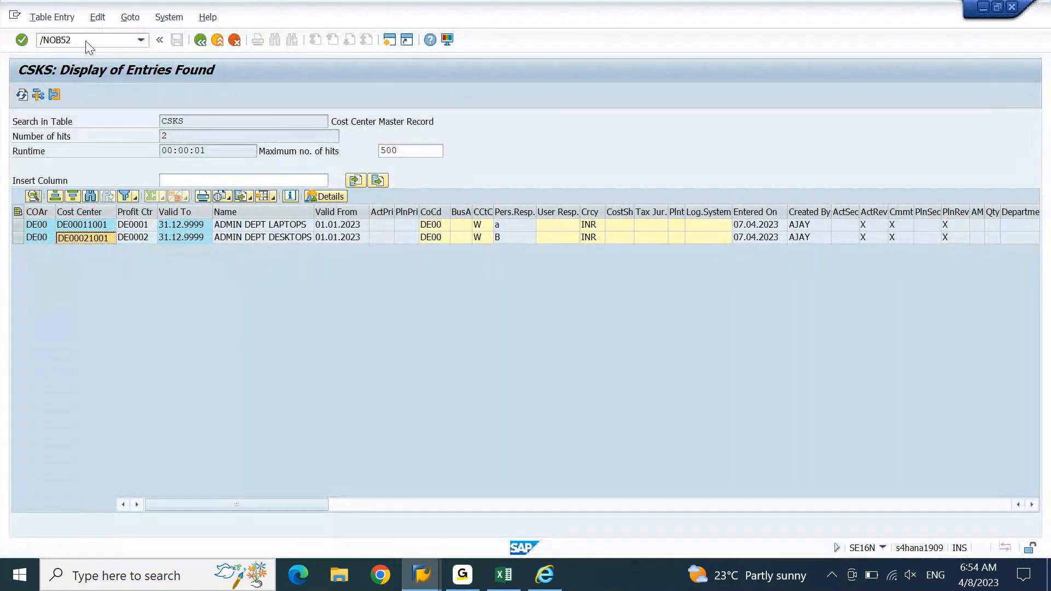
pyautogui.press('Return')
pyautogui.press('Tab')
pyautogui.press('Tab')
pyautogui.press('Return')
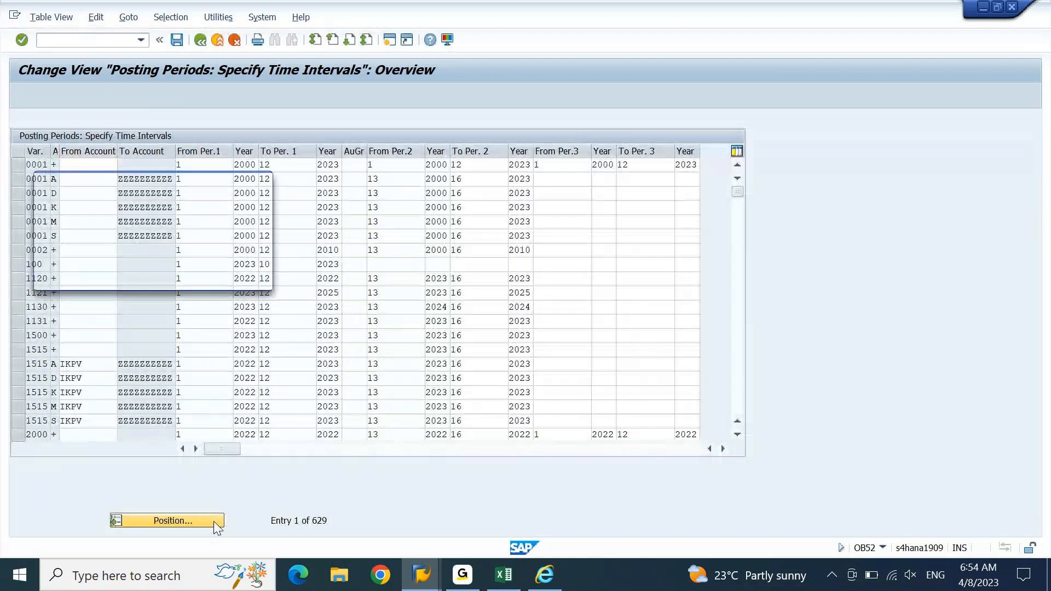
pyautogui.click(214, 521)
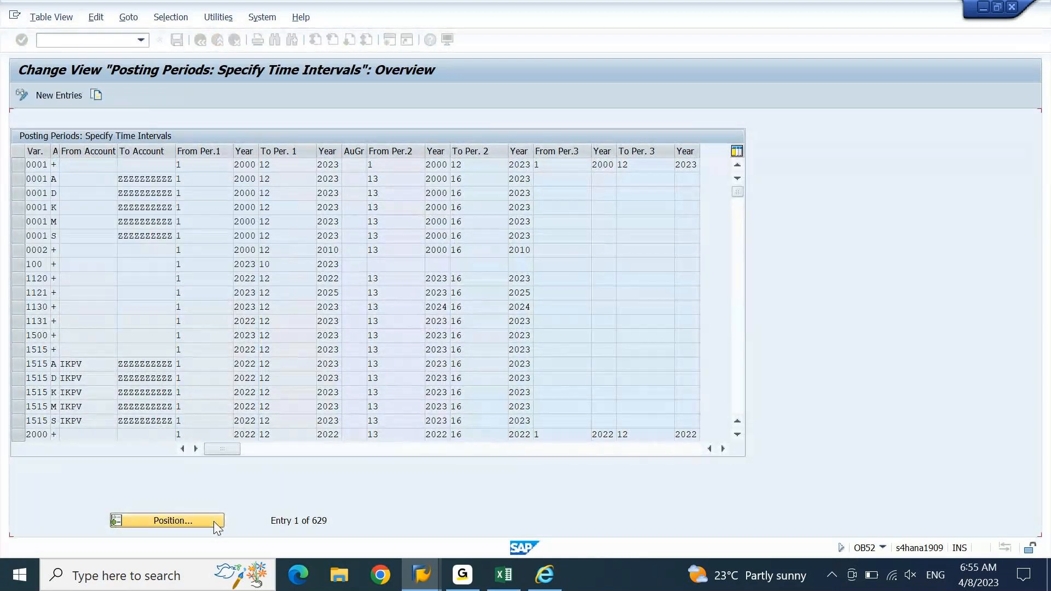
pyautogui.press('Tab')
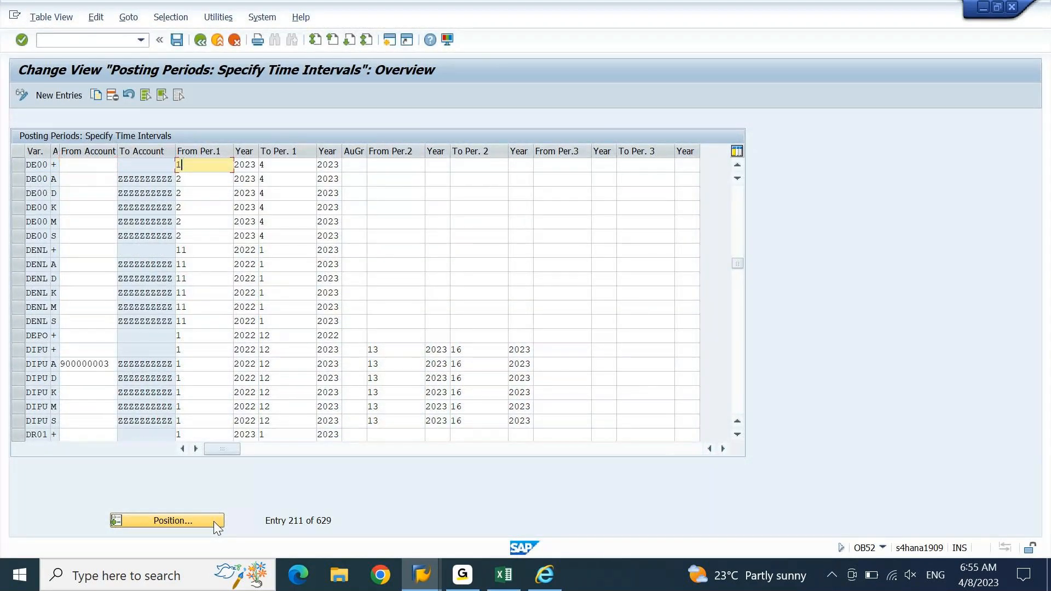
# Step: Set From Per.1 to 1 for all six DE00 posting period rows (+, A, D, K, M, S)
pyautogui.write('1')
pyautogui.press('Down')
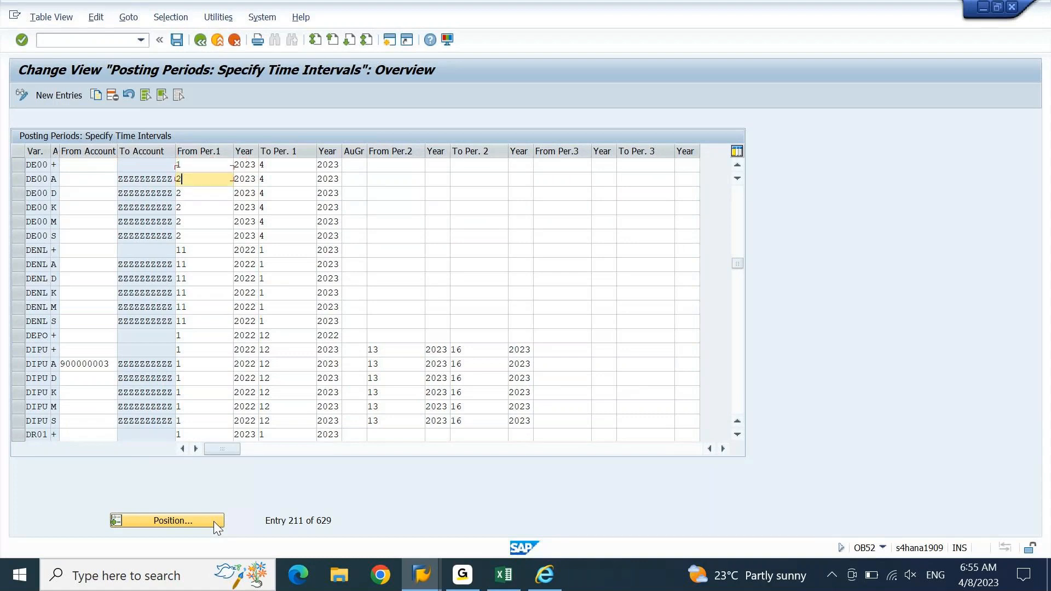
pyautogui.write('1')
pyautogui.press('Down')
pyautogui.write('1')
pyautogui.press('Down')
pyautogui.write('1')
pyautogui.press('Down')
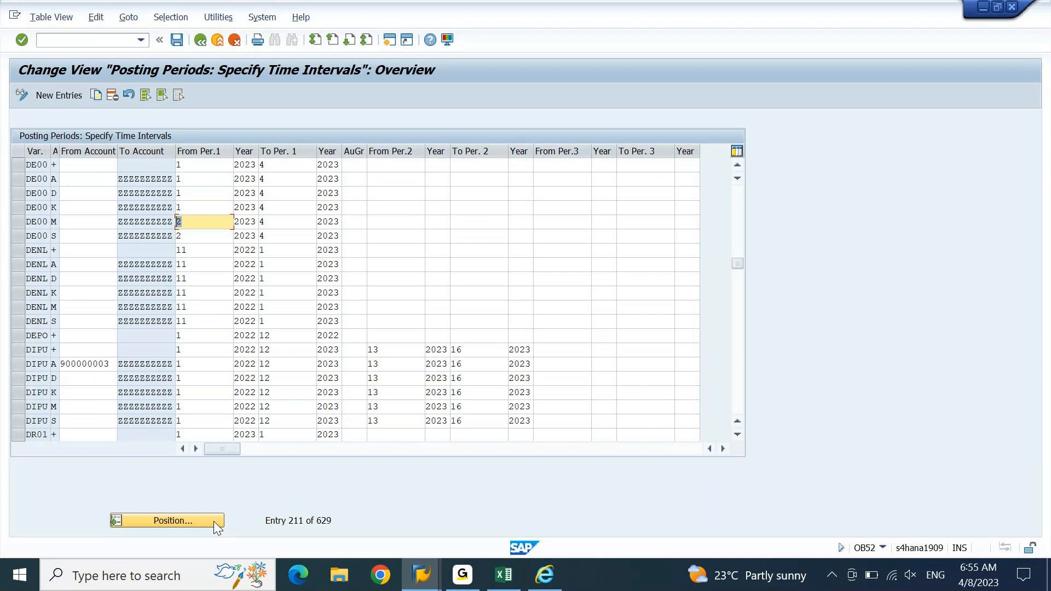
pyautogui.write('1')
pyautogui.press('Down')
pyautogui.write('1')
pyautogui.press('Down')
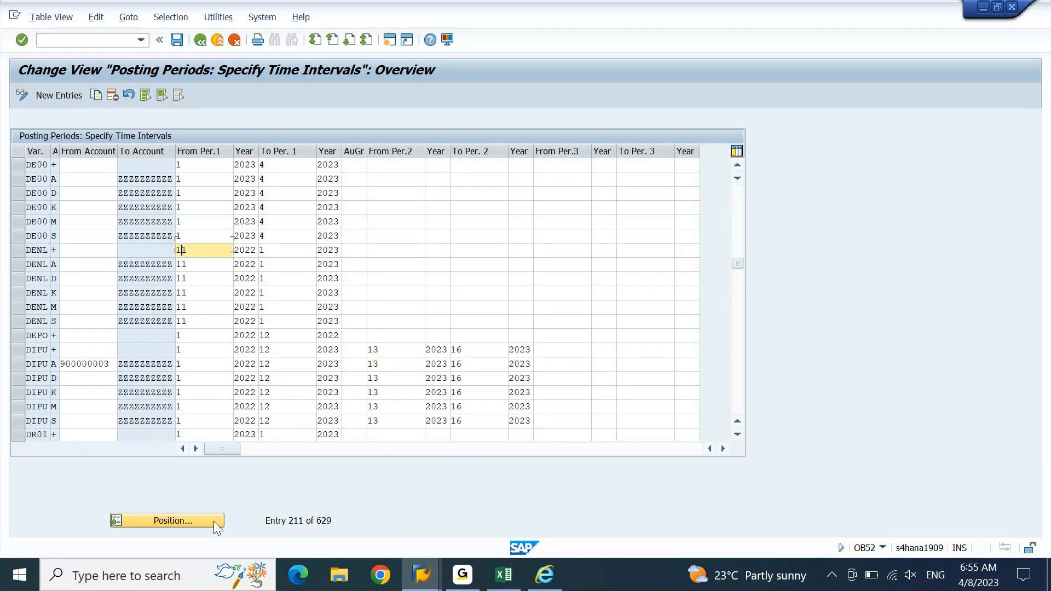
# Step: Set From Per.1 to 10 for all six DENL rows and save the posting periods under customizing request S4HK901134
pyautogui.press('BackSpace')
pyautogui.write('0')
pyautogui.press('Down')
pyautogui.press('BackSpace')
pyautogui.write('0')
pyautogui.press('Down')
pyautogui.press('BackSpace')
pyautogui.write('0')
pyautogui.press('Down')
pyautogui.press('BackSpace')
pyautogui.write('0')
pyautogui.press('Down')
pyautogui.press('BackSpace')
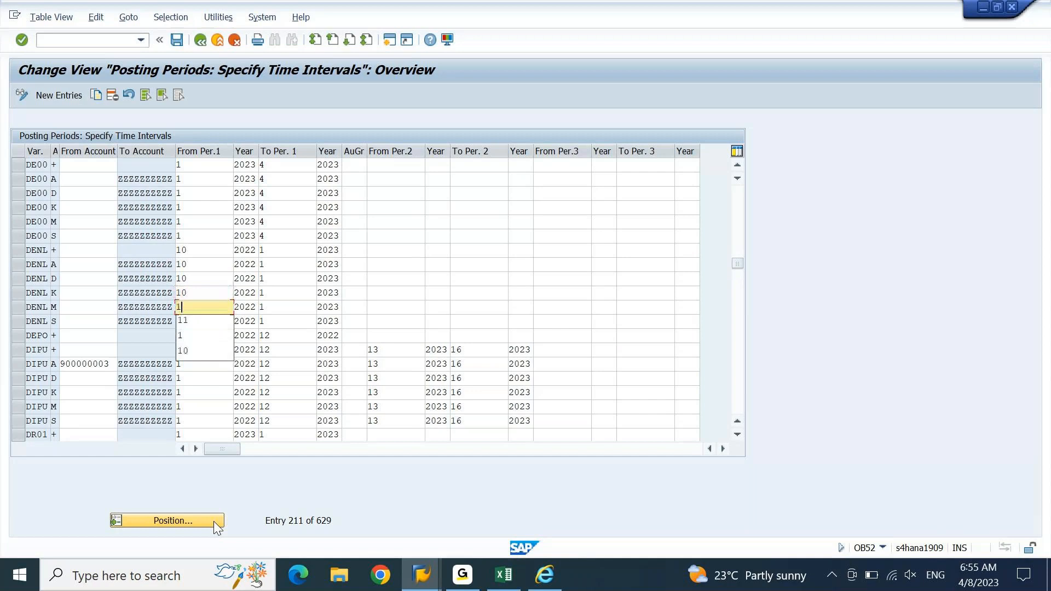
pyautogui.write('0')
pyautogui.press('Down')
pyautogui.press('BackSpace')
pyautogui.write('0')
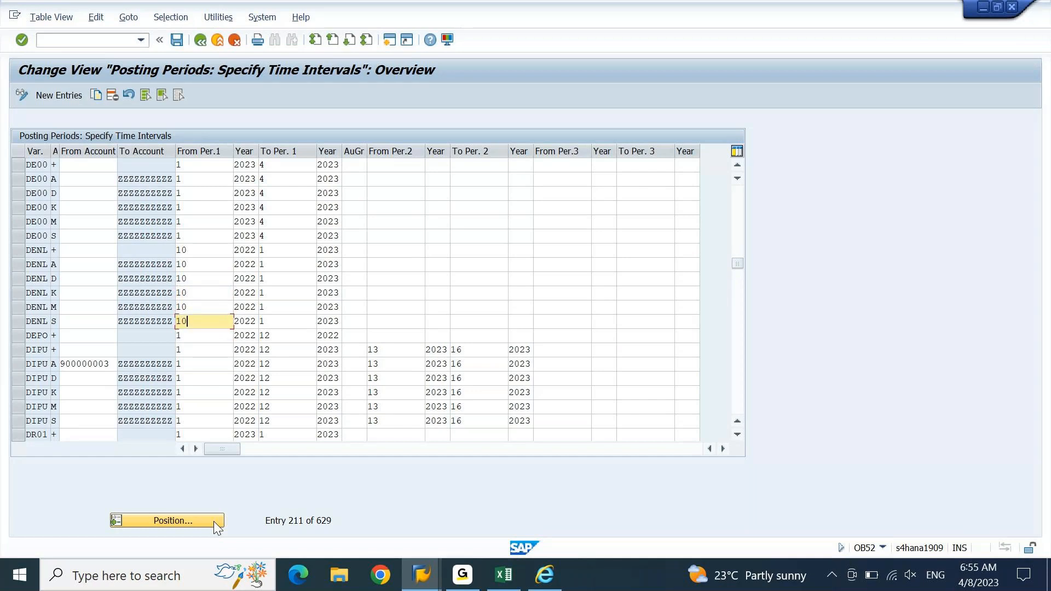
pyautogui.click(177, 40)
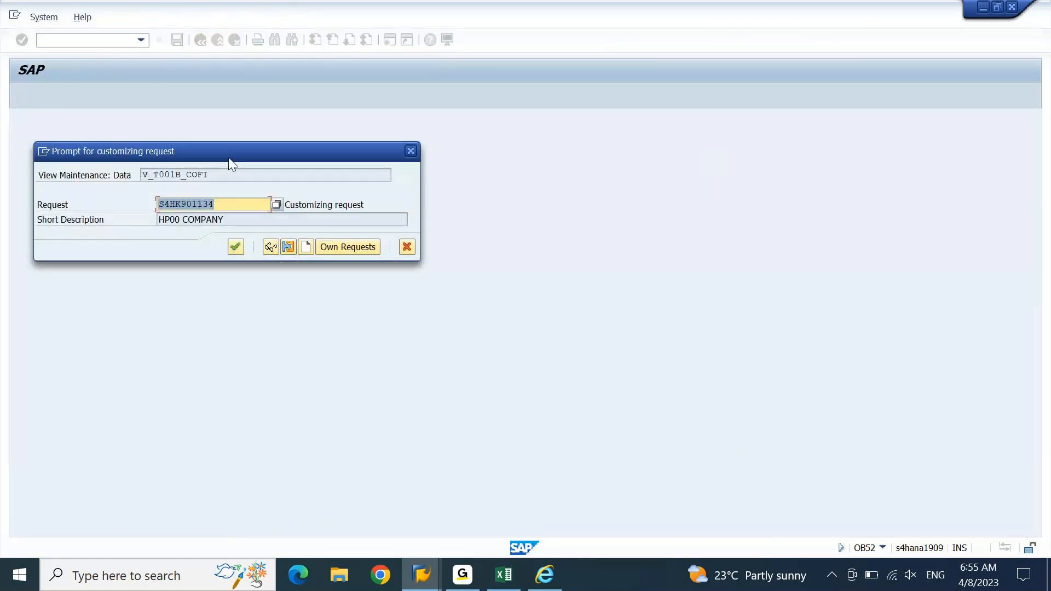
pyautogui.click(236, 248)
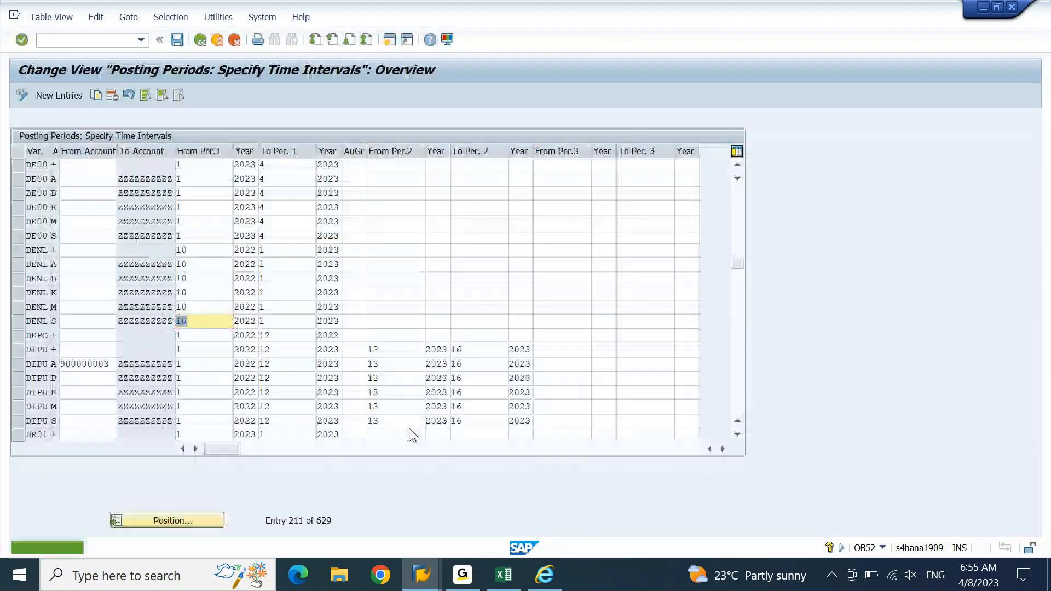
# Step: Switch to the migration session in Internet Explorer and repeat the import simulation through to completion
pyautogui.click(544, 564)
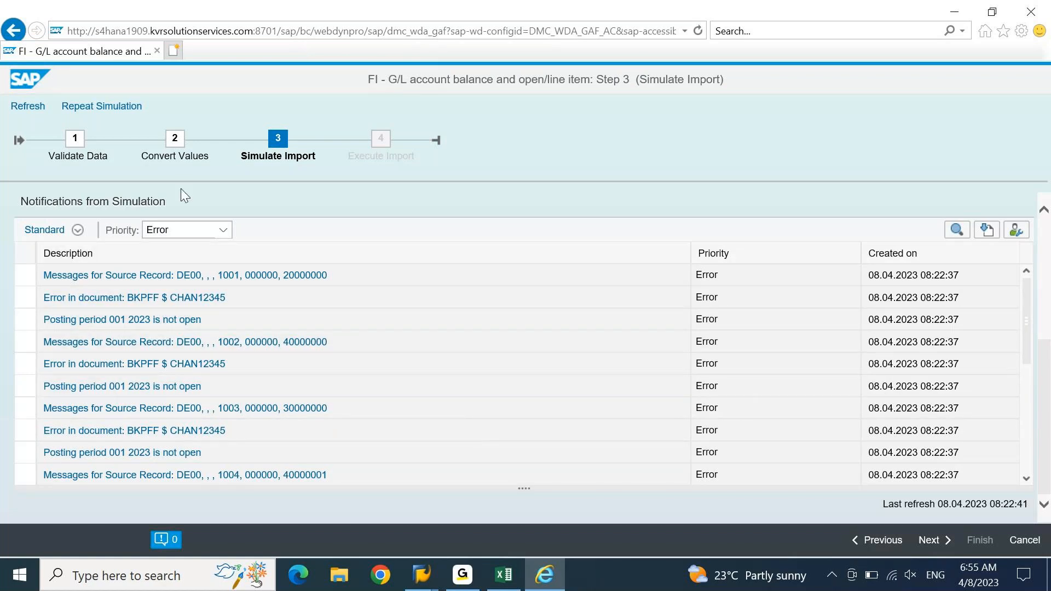
pyautogui.click(115, 112)
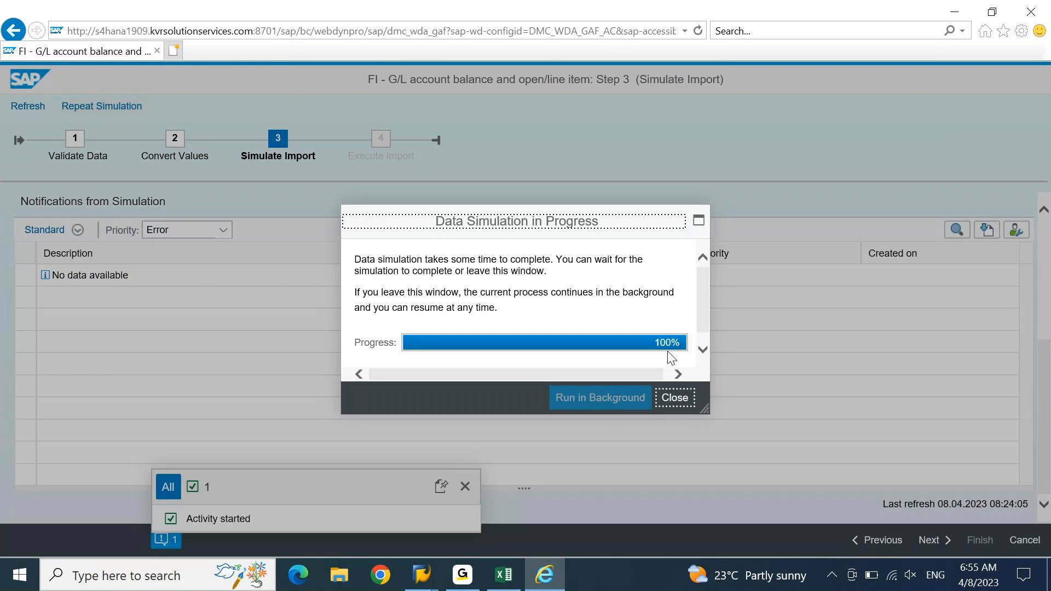
pyautogui.click(682, 404)
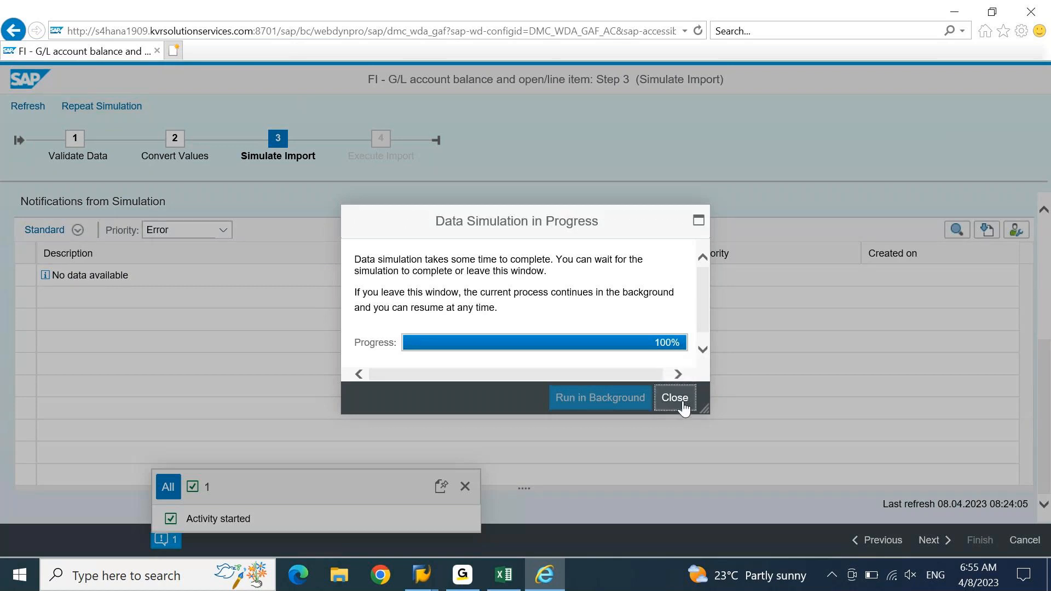
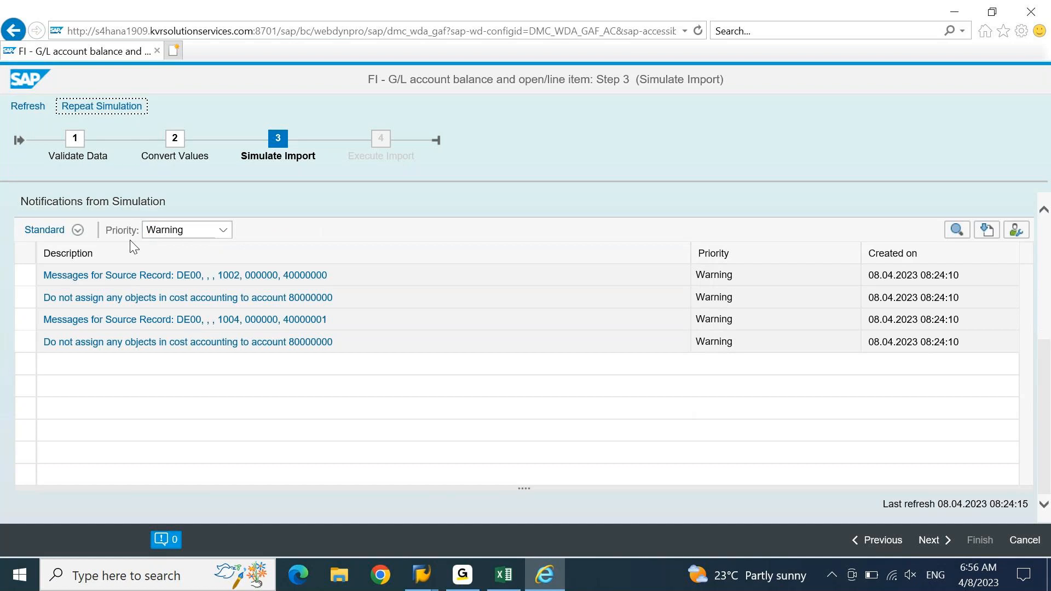
# Step: Execute the G/L balance import through to completion, dismiss the message log and finish the data transfer
pyautogui.click(935, 541)
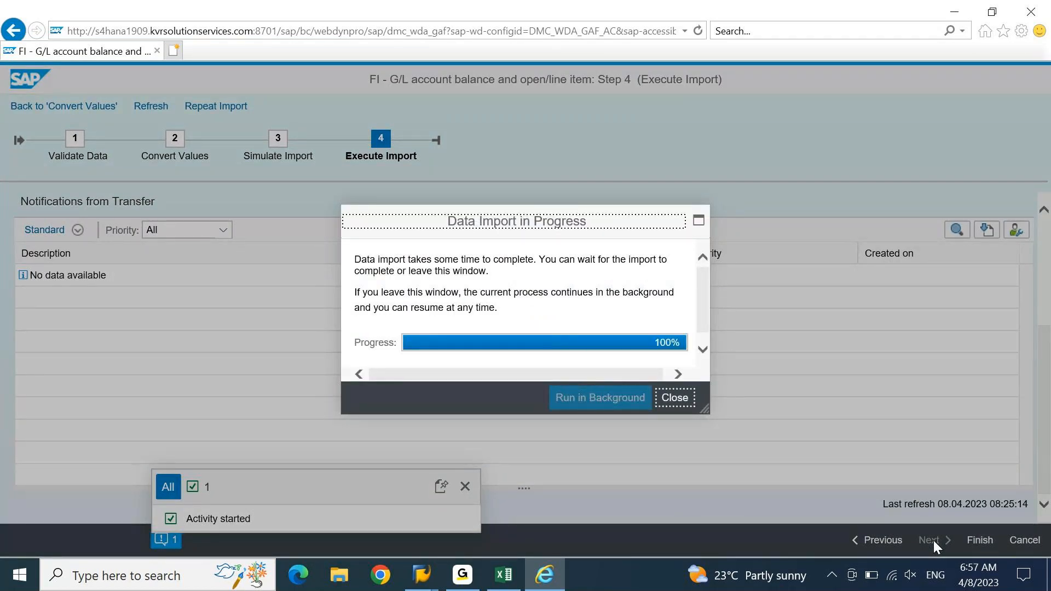
pyautogui.click(674, 398)
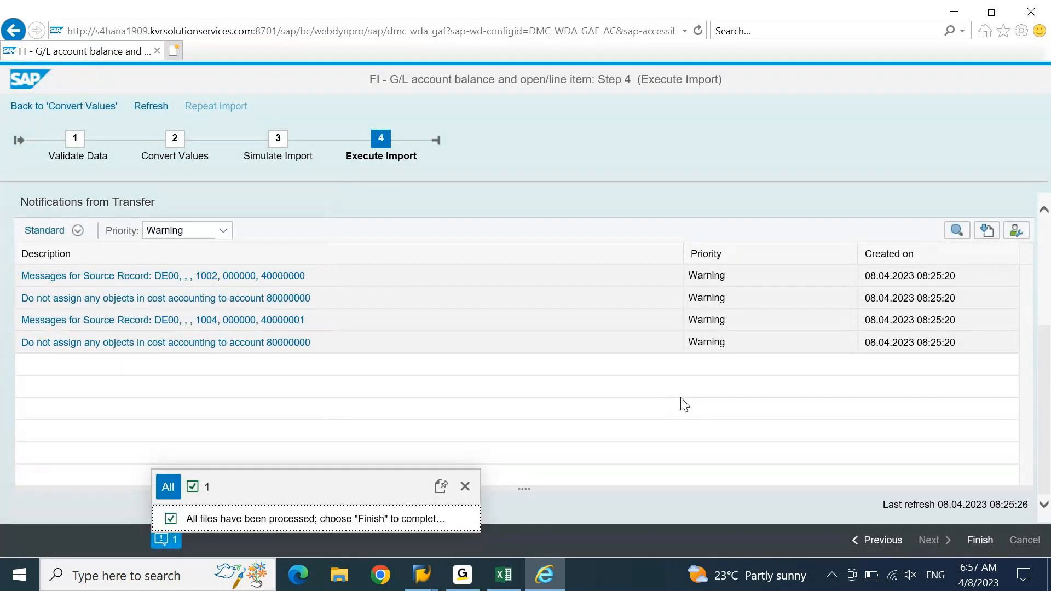
pyautogui.click(465, 487)
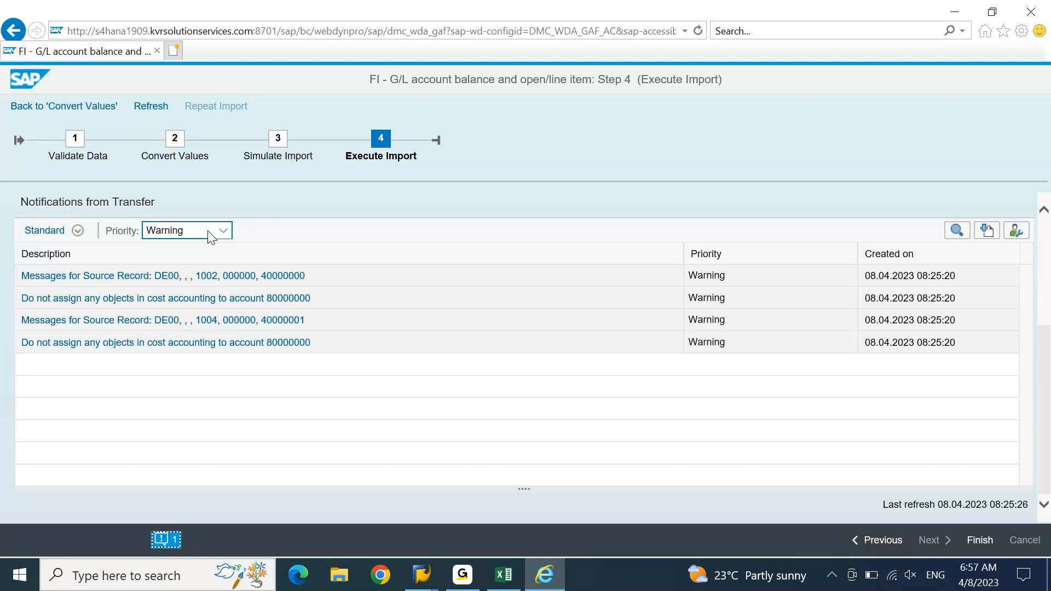
pyautogui.click(979, 541)
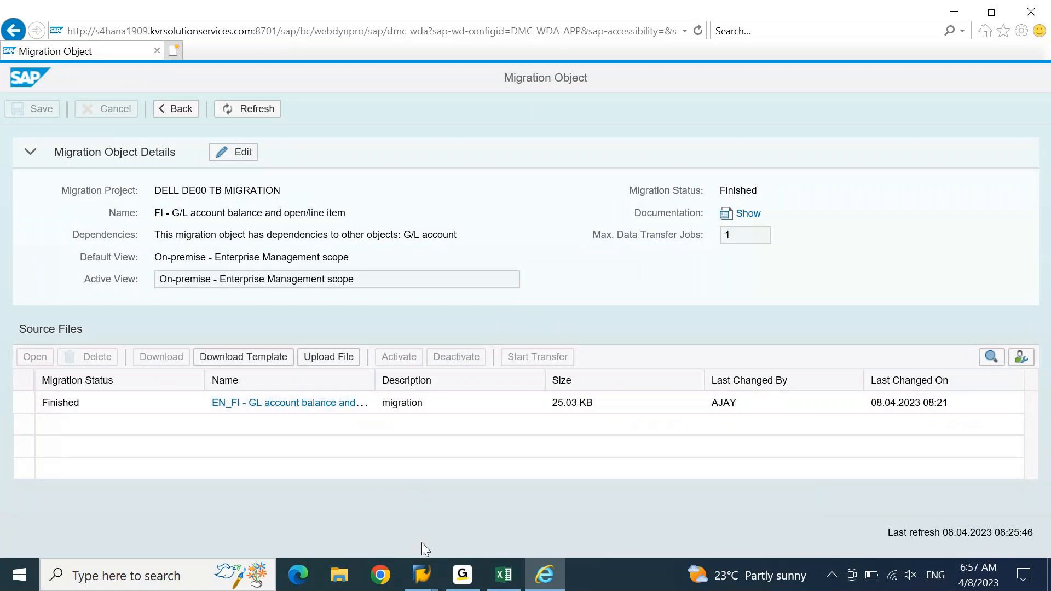
# Step: Switch to the posting periods session in SAP GUI, leave OB52 and open transaction FB03
pyautogui.moveTo(421, 560)
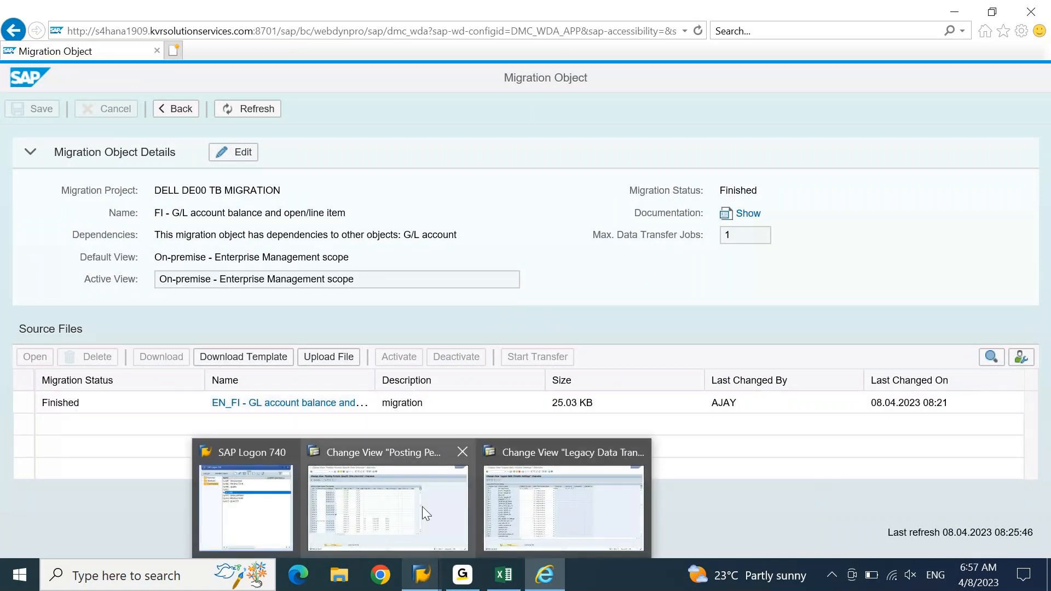
pyautogui.click(530, 516)
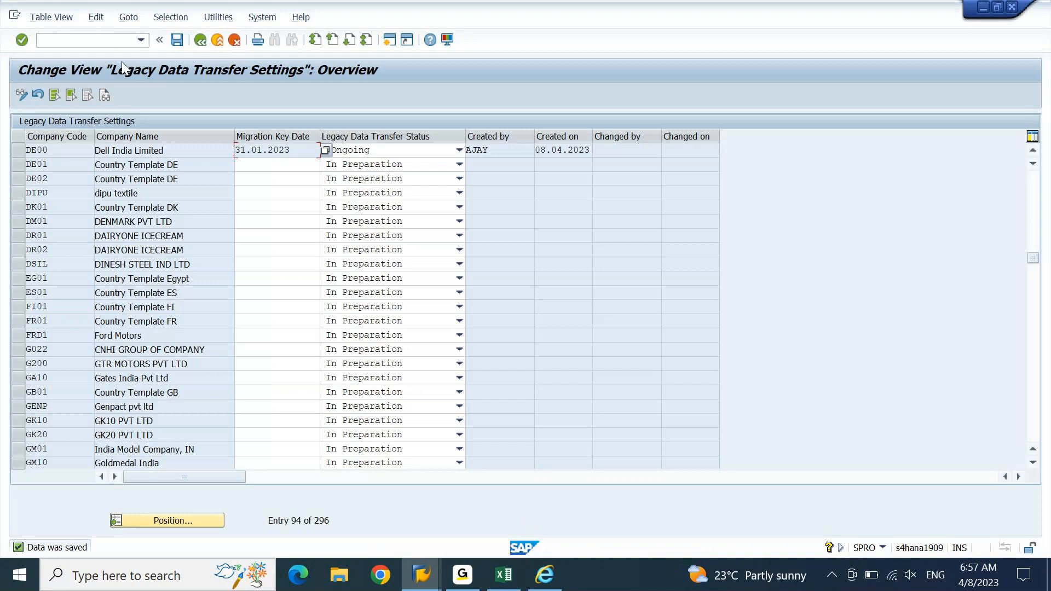
pyautogui.moveTo(422, 574)
pyautogui.click(388, 498)
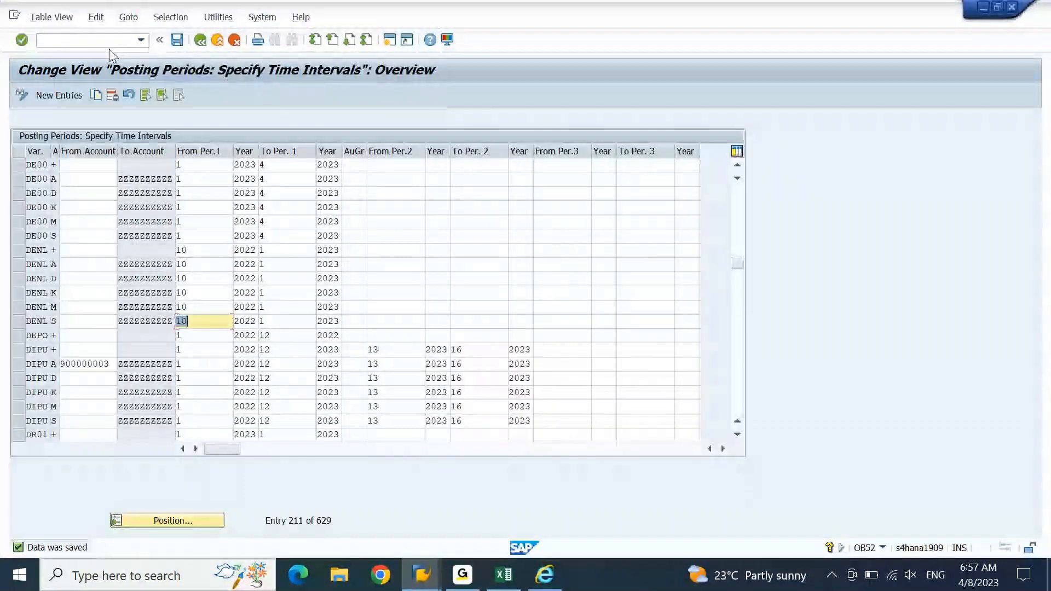
pyautogui.click(92, 45)
pyautogui.press('F3')
pyautogui.write('FB03')
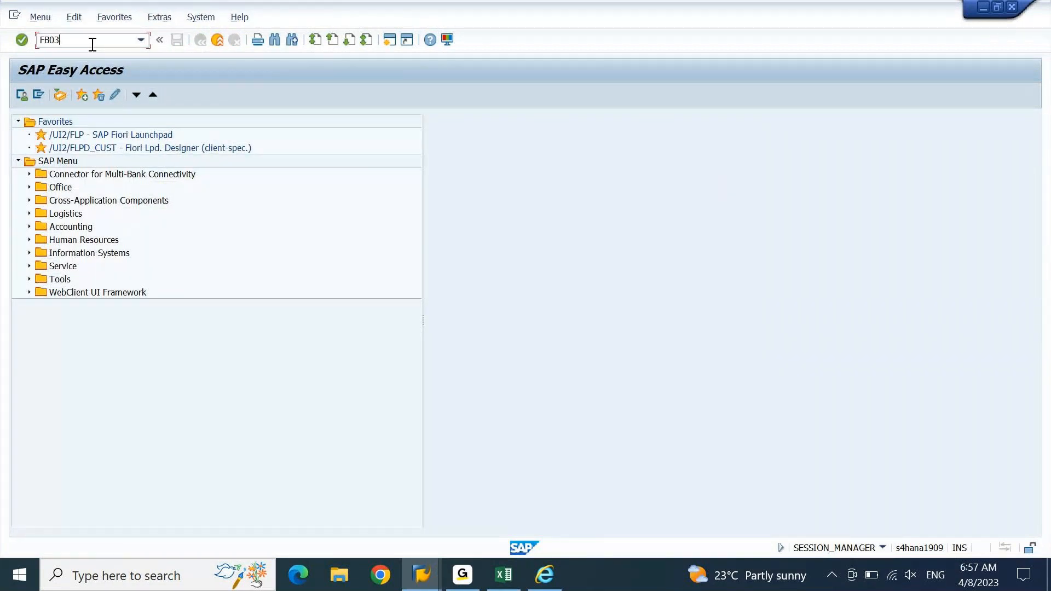
pyautogui.press('Return')
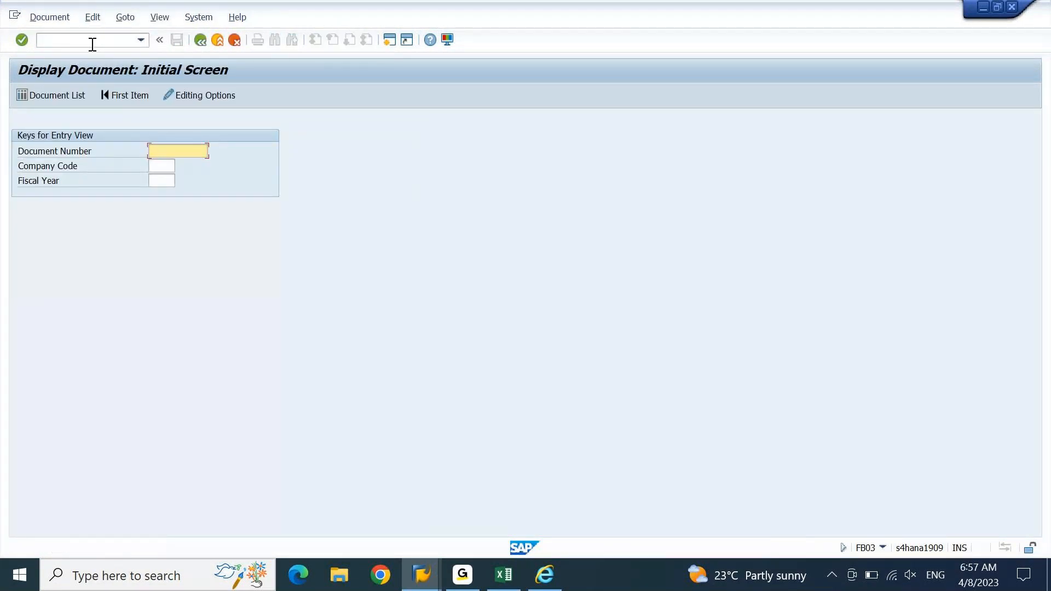
# Step: List own documents only for company code DE00 with entry date 08.04.2023
pyautogui.click(67, 92)
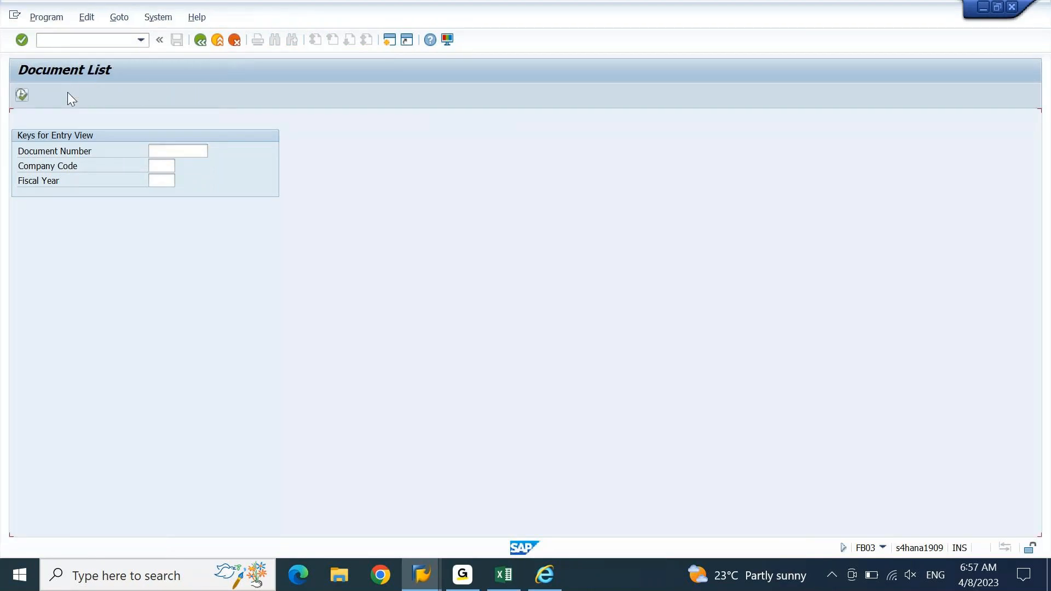
pyautogui.write('DE00')
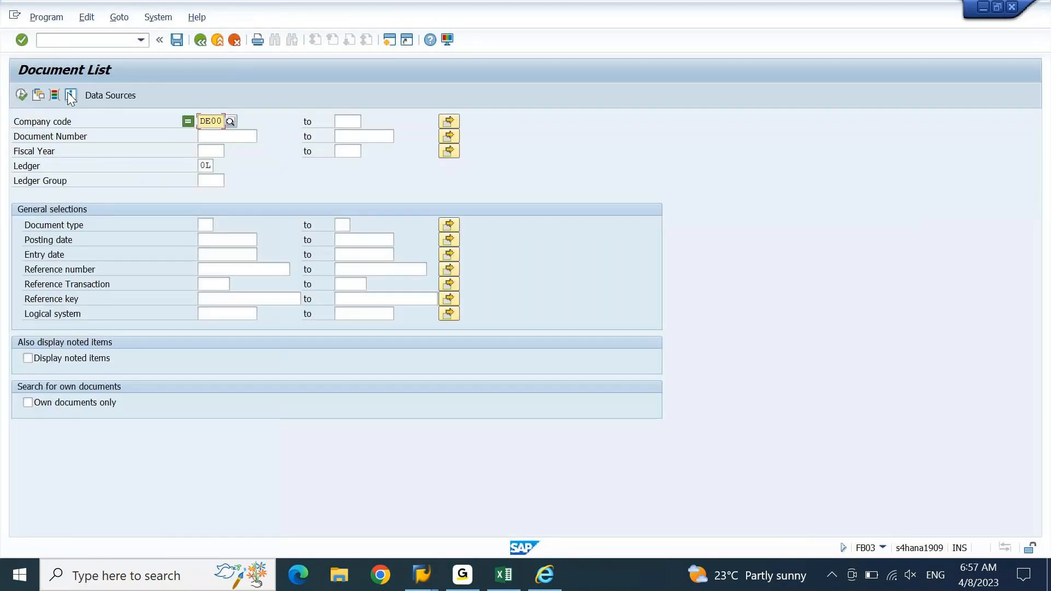
pyautogui.press('Return')
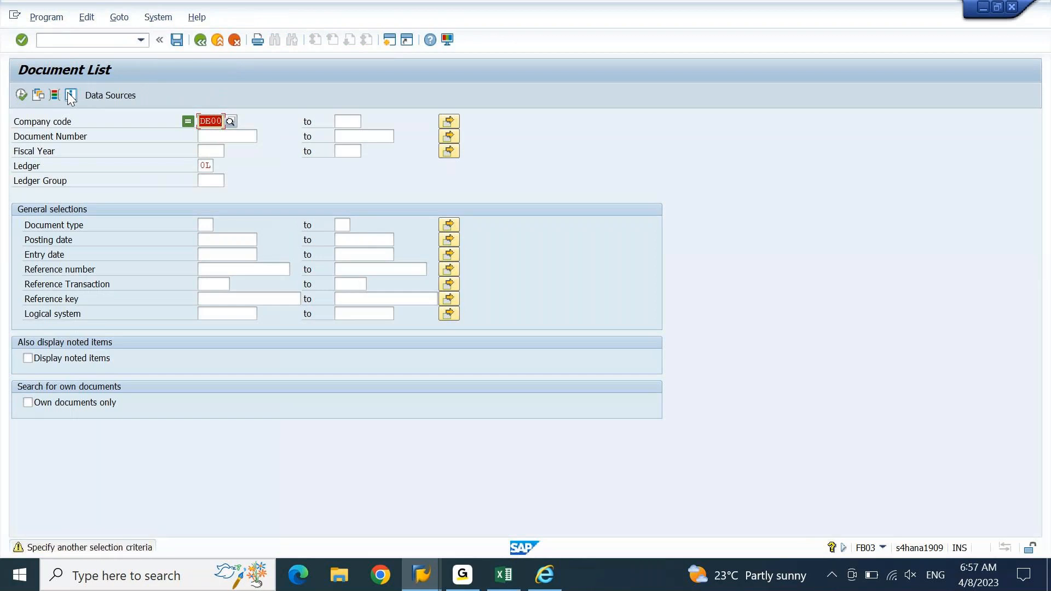
pyautogui.click(28, 403)
pyautogui.click(230, 256)
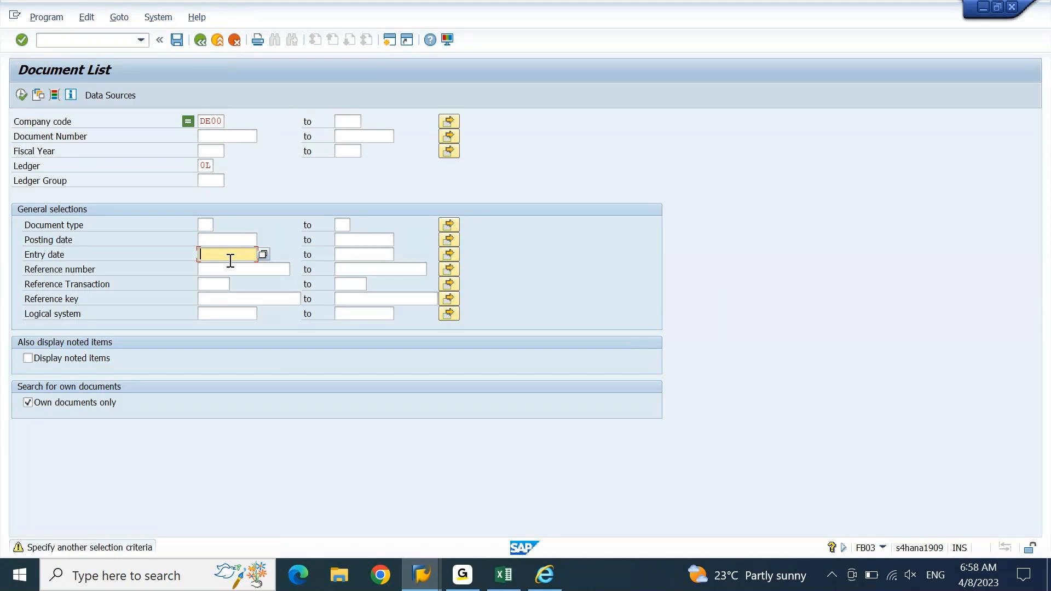
pyautogui.press('F4')
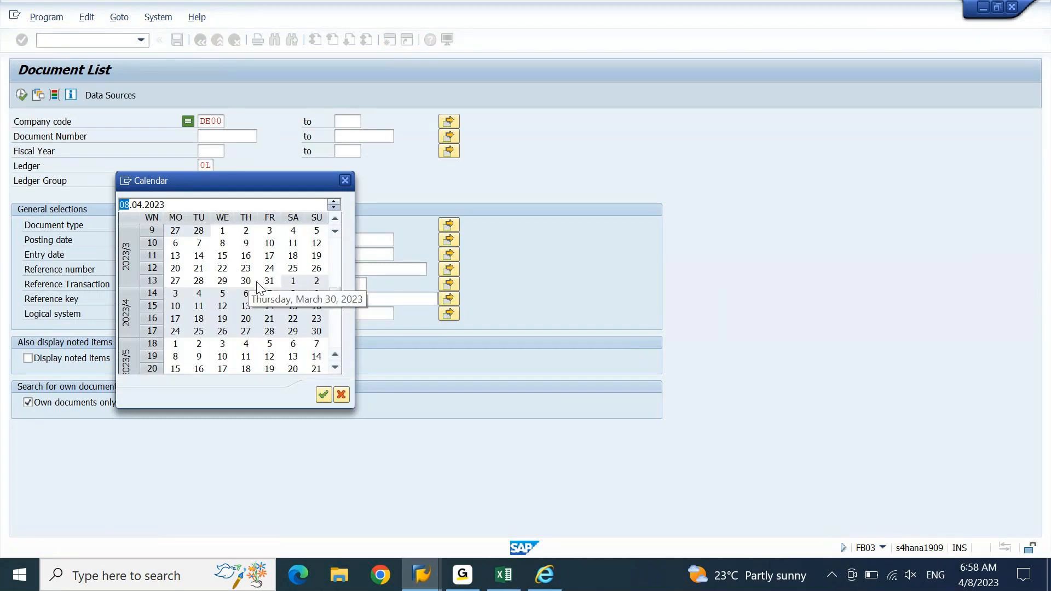
pyautogui.click(292, 295)
pyautogui.doubleClick(291, 294)
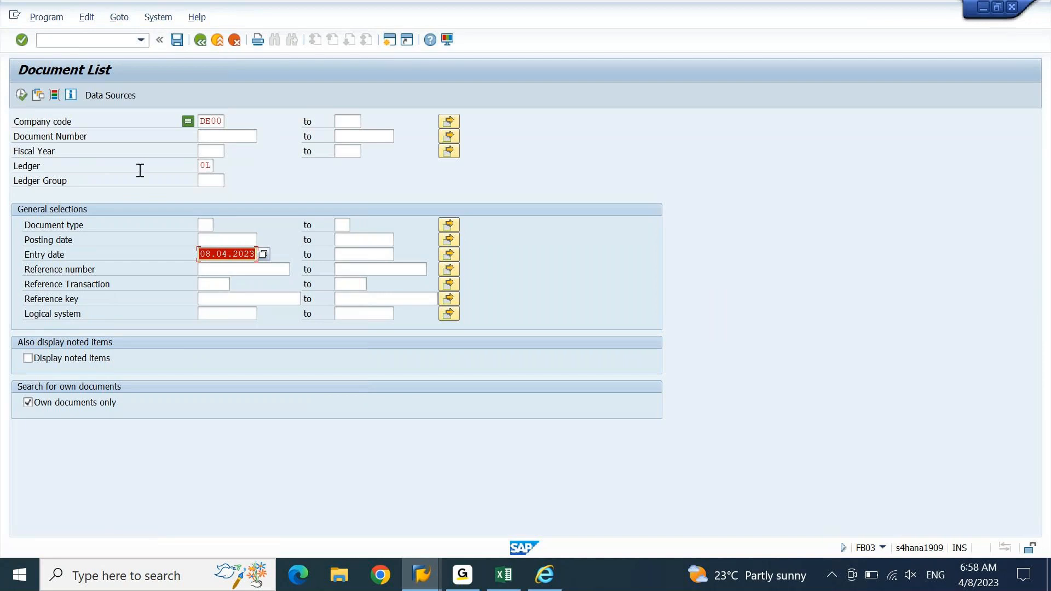
pyautogui.click(24, 98)
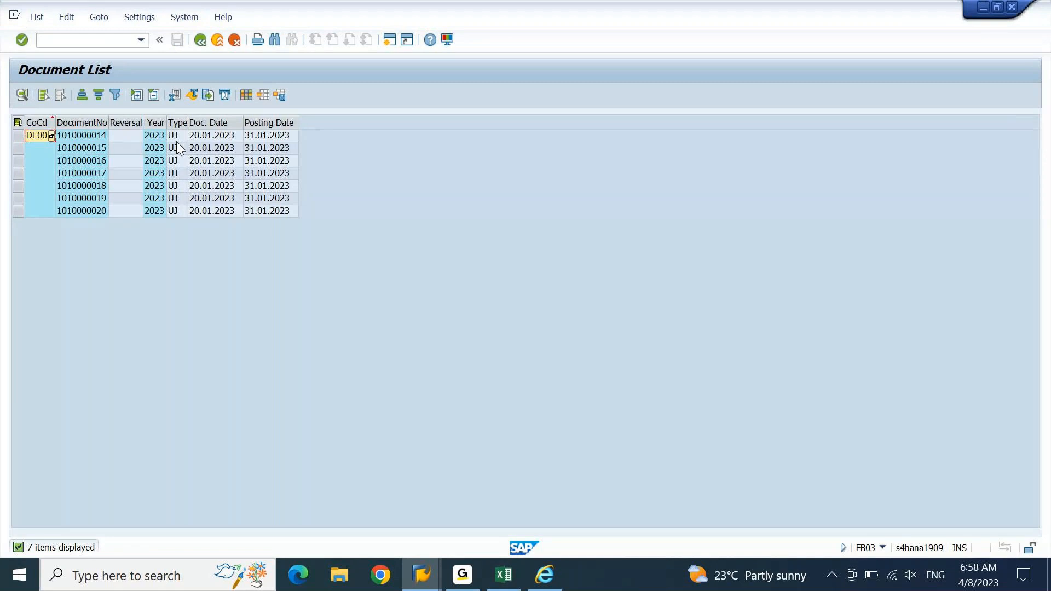
# Step: Open the first document in the list and check its Takeover line item and document date
pyautogui.doubleClick(87, 135)
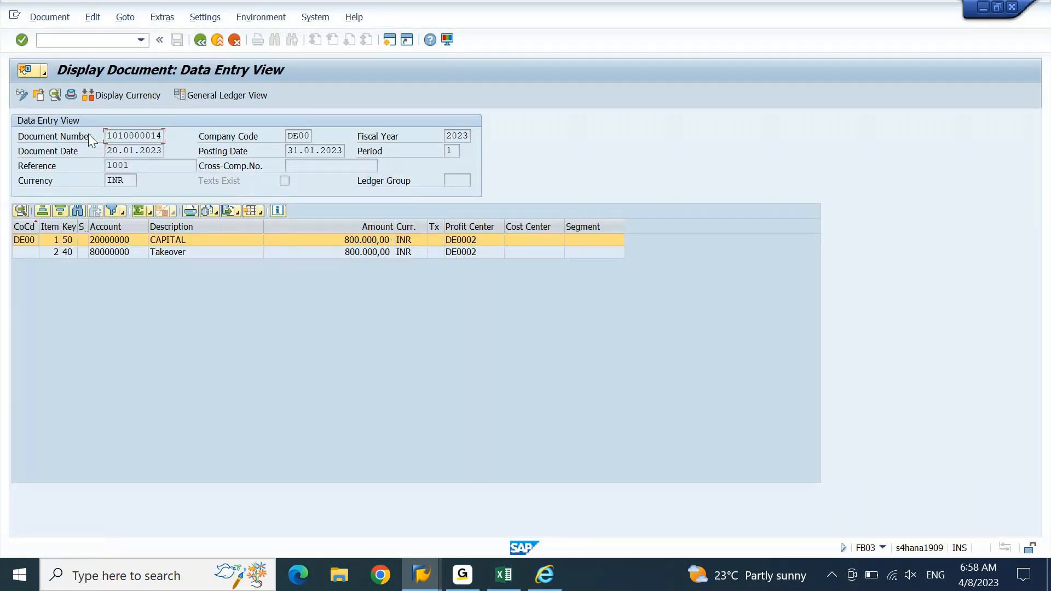
pyautogui.click(186, 254)
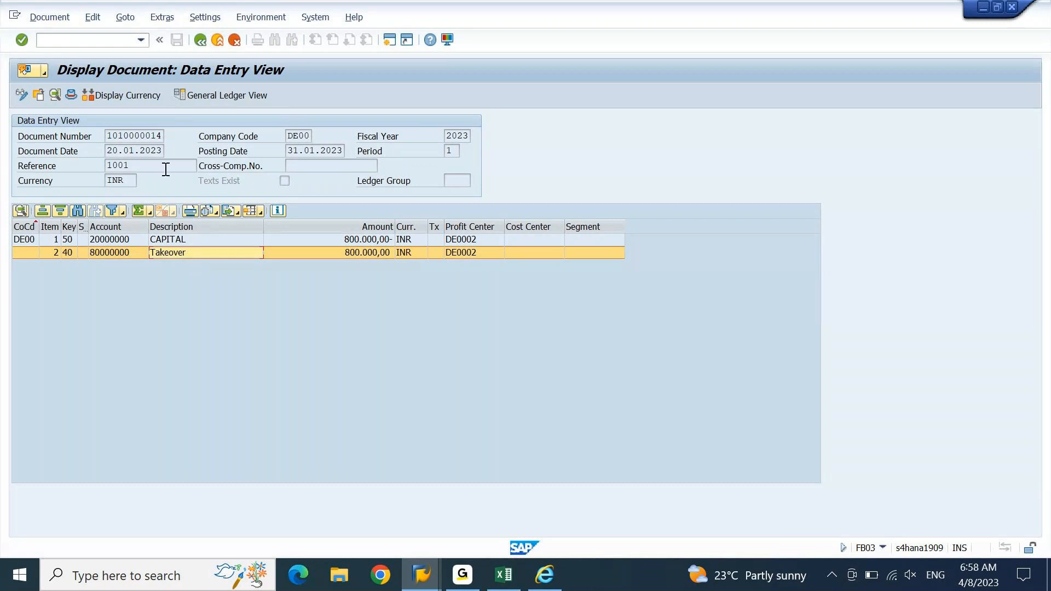
pyautogui.click(129, 155)
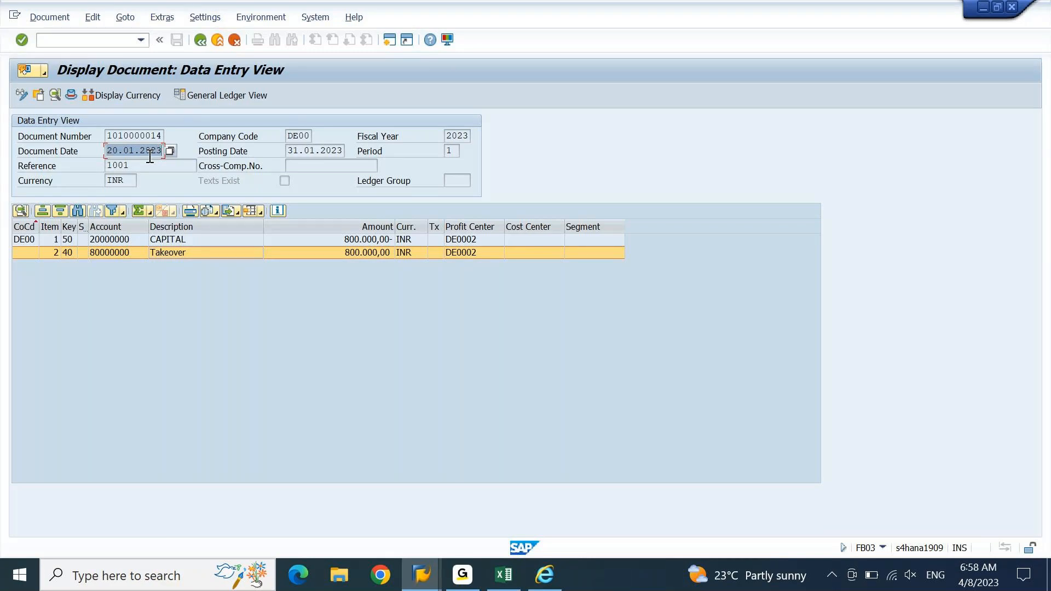
# Step: Open the "EN_FI - GL account balance and openline item" workbook from the desktop in Excel and maximize its window
pyautogui.click(502, 574)
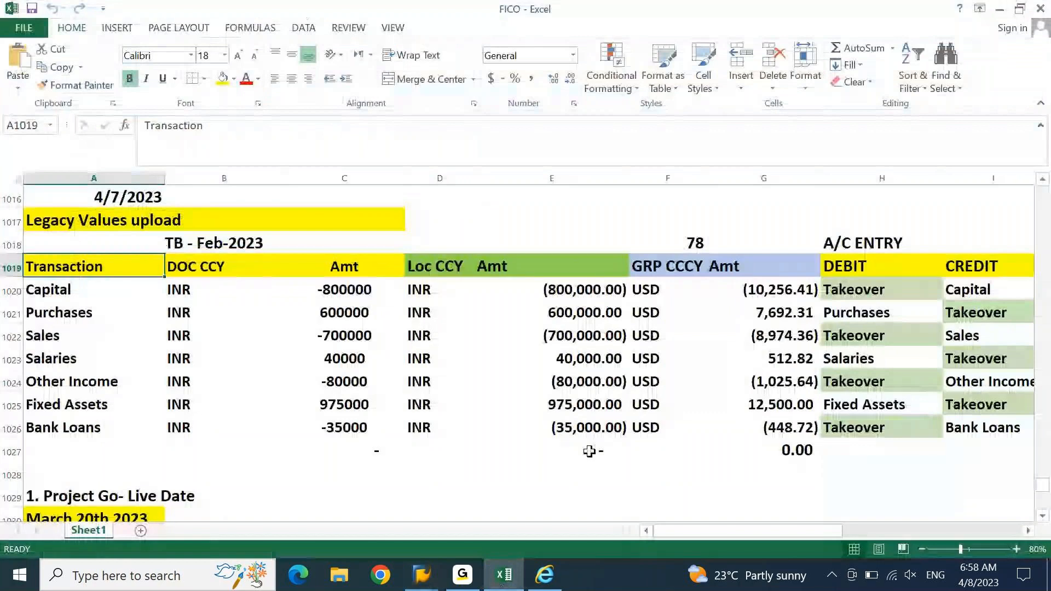
pyautogui.press('super+d')
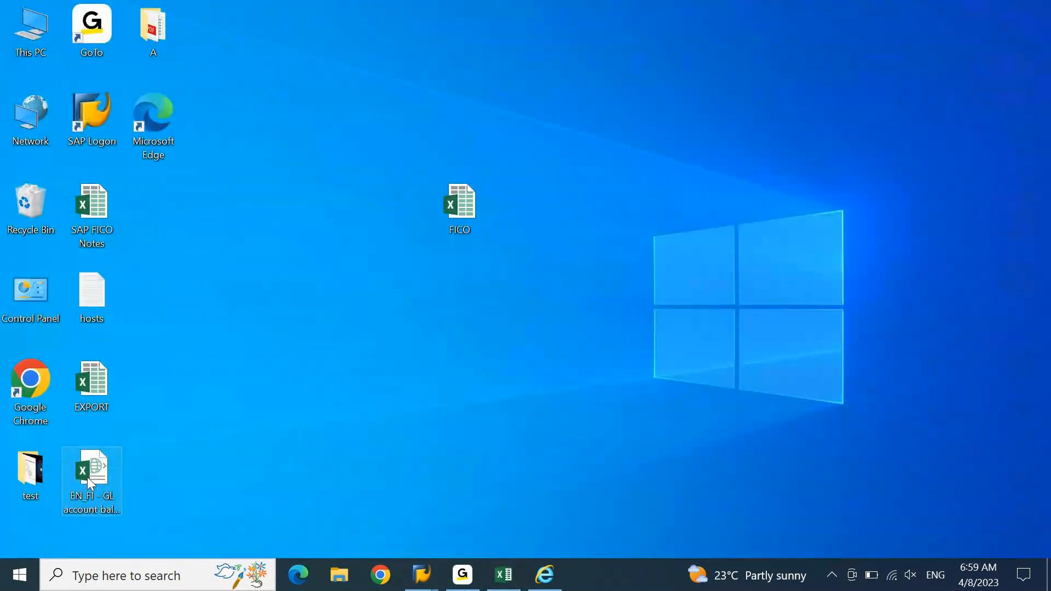
pyautogui.doubleClick(87, 477)
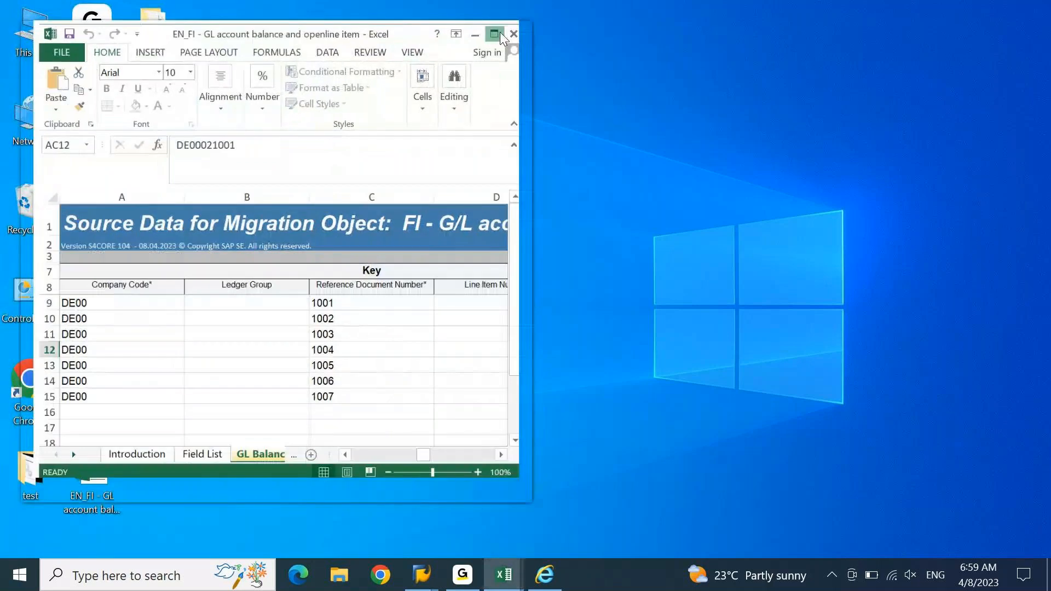
pyautogui.click(500, 32)
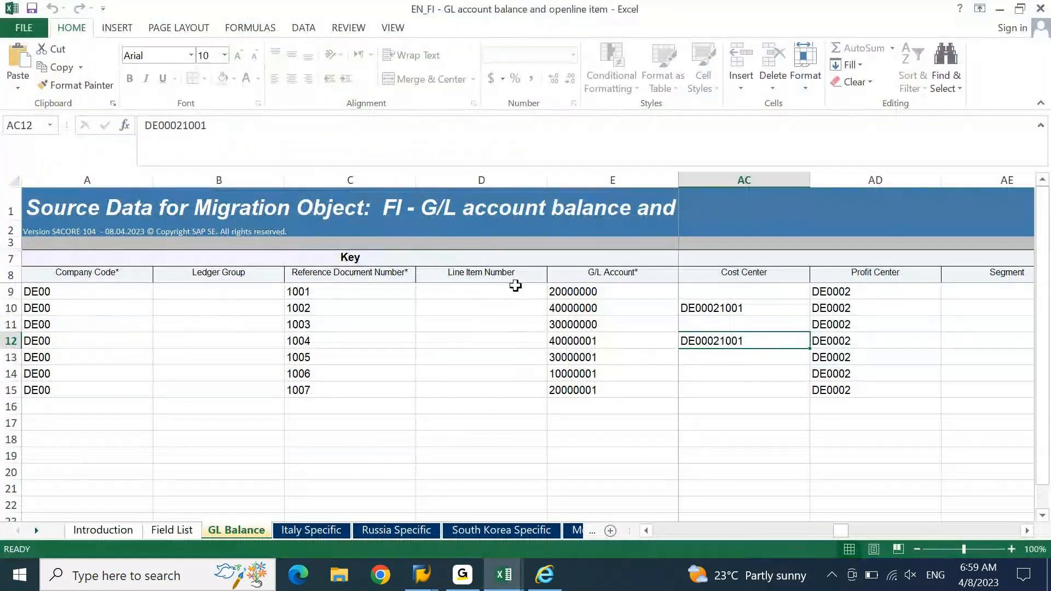
# Step: Examine the columns of the GL Balance sheet, from the controlling assignments back to the amounts, offsetting account and Document Date
pyautogui.press('Right')
pyautogui.press('Right')
pyautogui.press('Right')
pyautogui.press('Right')
pyautogui.press('Right')
pyautogui.press('Right')
pyautogui.press('Right')
pyautogui.press('Right')
pyautogui.press('Right')
pyautogui.press('Right')
pyautogui.press('Right')
pyautogui.press('Right')
pyautogui.press('Right')
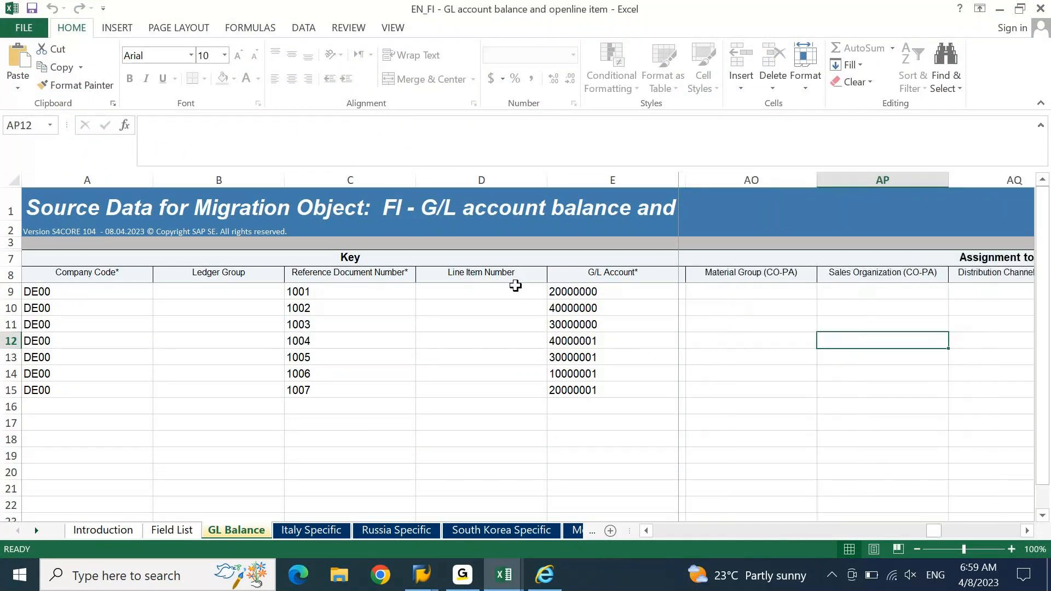
pyautogui.press('Right')
pyautogui.press('Right')
pyautogui.press('Left')
pyautogui.press('Left')
pyautogui.press('Left')
pyautogui.press('Left')
pyautogui.press('Left')
pyautogui.press('Left')
pyautogui.press('Left')
pyautogui.press('Left')
pyautogui.press('Left')
pyautogui.press('Left')
pyautogui.press('Left')
pyautogui.press('Left')
pyautogui.press('Left')
pyautogui.press('Left')
pyautogui.press('Left')
pyautogui.press('Left')
pyautogui.press('Left')
pyautogui.press('Left')
pyautogui.press('Left')
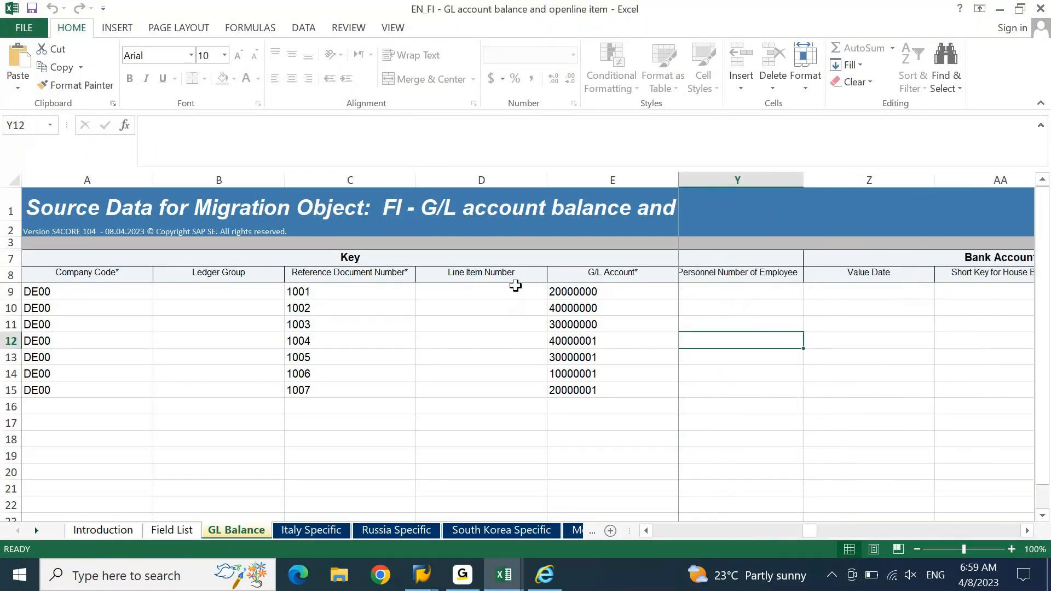
pyautogui.press('Left')
pyautogui.press('Left')
pyautogui.press('Left')
pyautogui.press('Left')
pyautogui.press('Left')
pyautogui.press('Left')
pyautogui.press('Left')
pyautogui.press('Left')
pyautogui.press('Left')
pyautogui.press('Left')
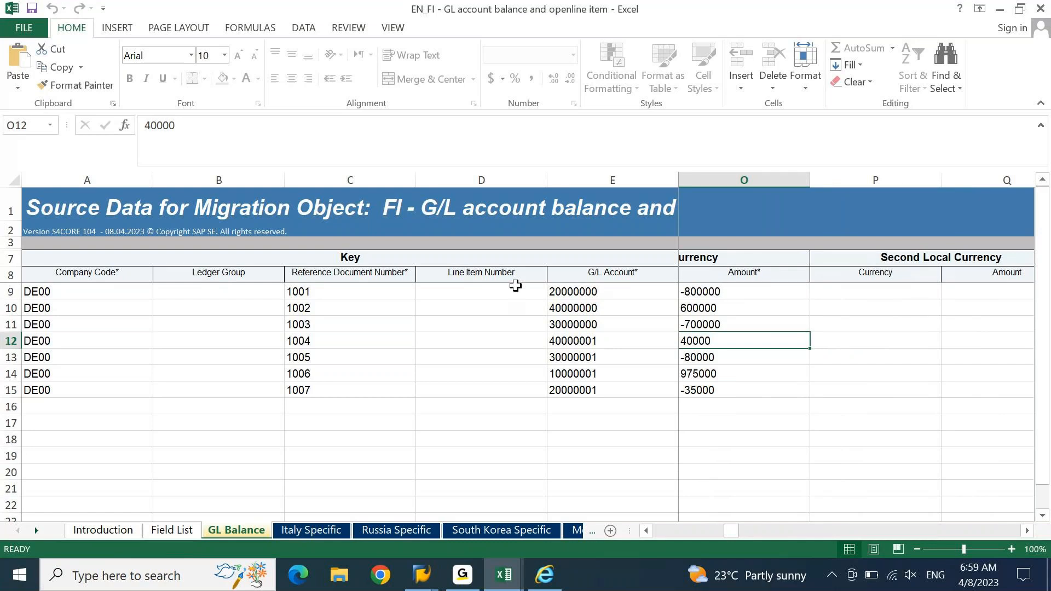
pyautogui.press('Left')
pyautogui.press('Left')
pyautogui.press('Left')
pyautogui.press('Left')
pyautogui.press('Left')
pyautogui.press('Left')
pyautogui.press('Left')
pyautogui.press('Left')
pyautogui.press('Left')
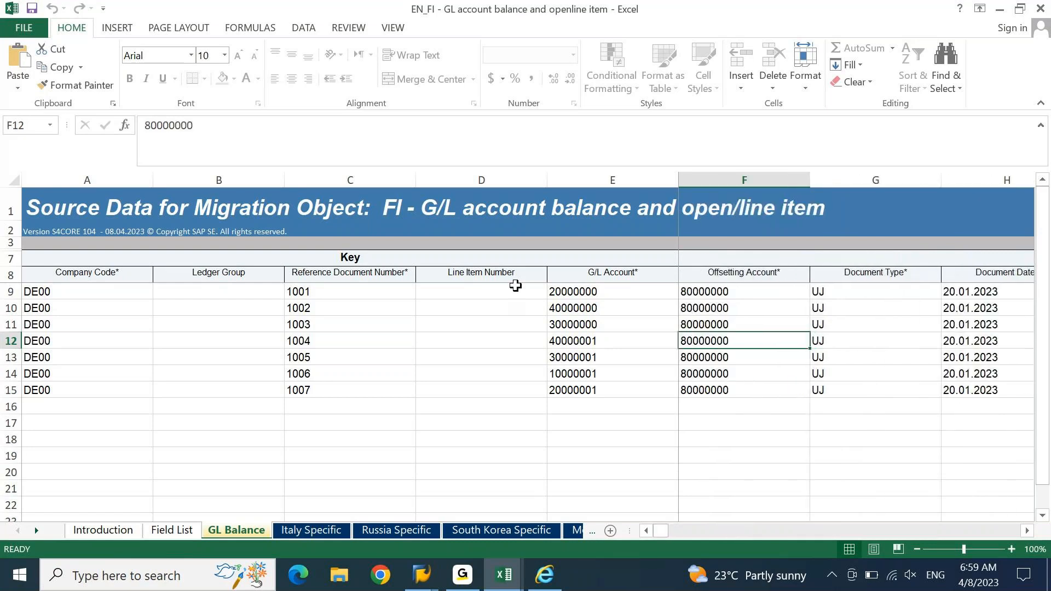
pyautogui.press('Right')
pyautogui.press('Right')
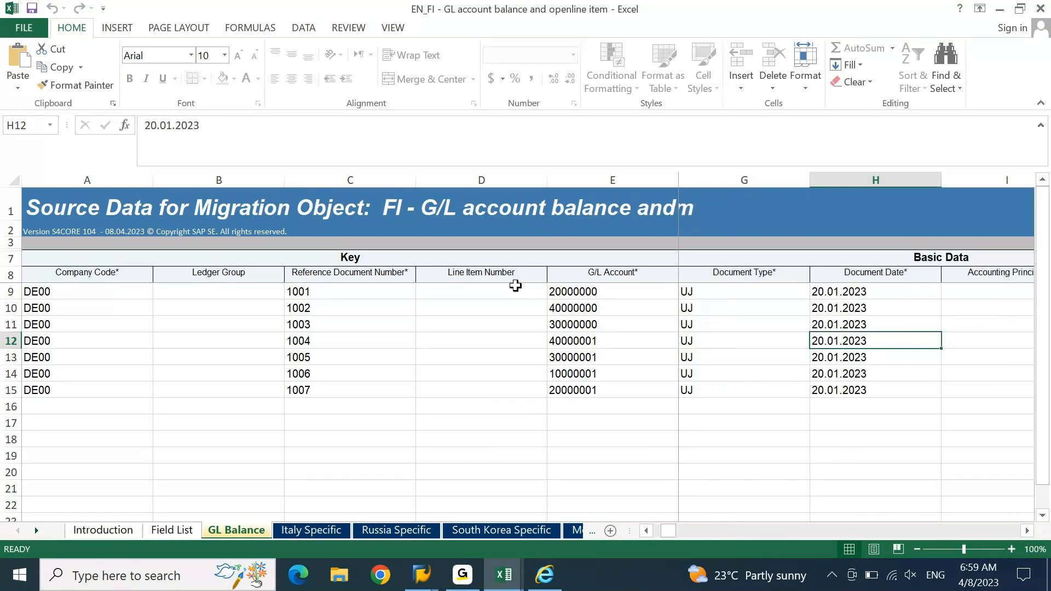
# Step: Switch back to SAP GUI and compare the document's posting date with DE00's migration key date in Legacy Data Transfer Settings
pyautogui.hotkey('alt', 'Tab')
pyautogui.hotkey('alt', 'Tab')
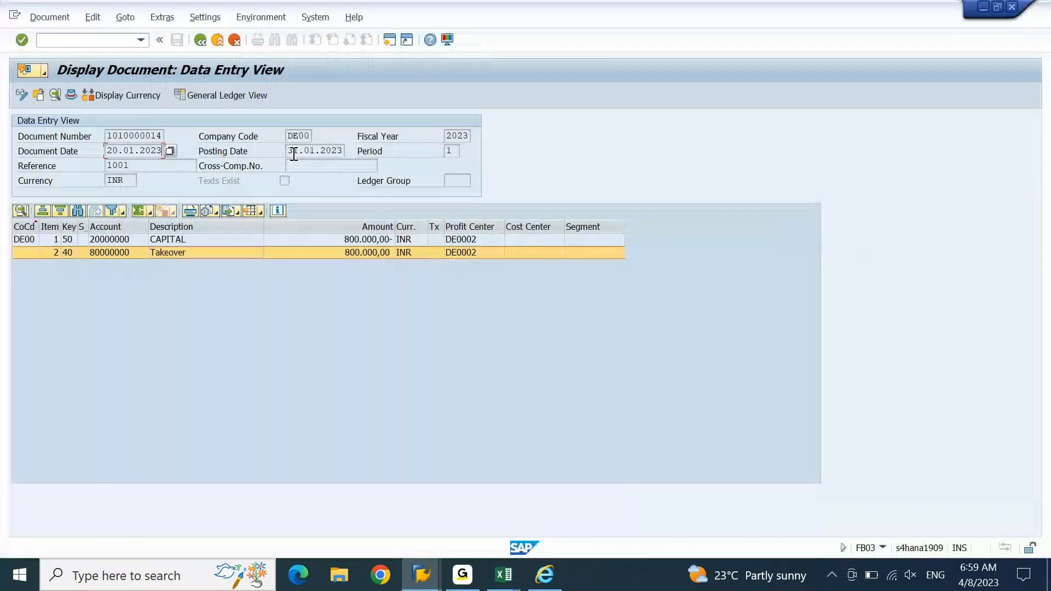
pyautogui.doubleClick(294, 155)
pyautogui.moveTo(421, 575)
pyautogui.click(586, 510)
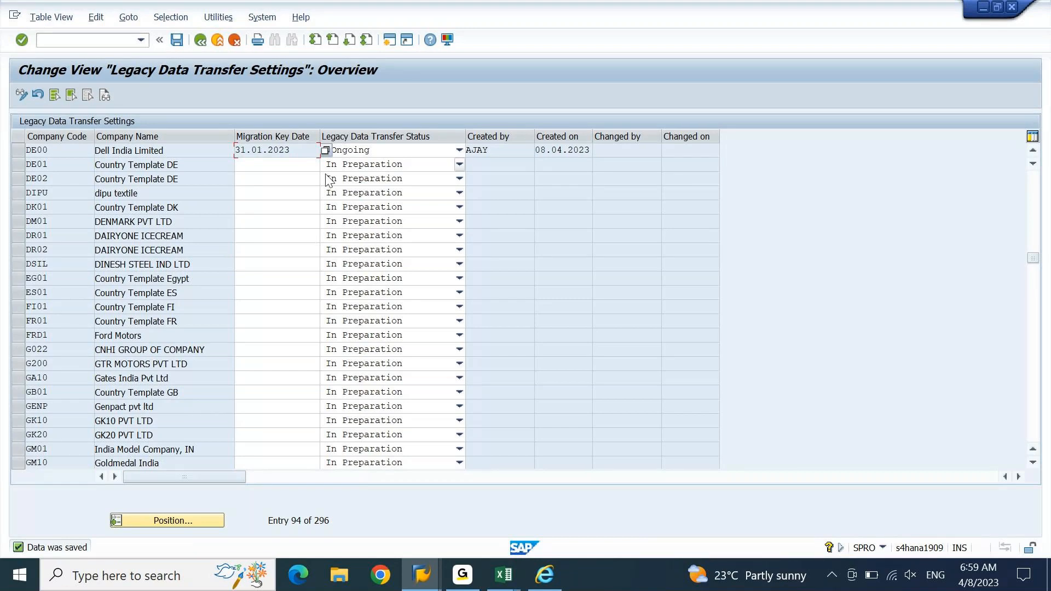
pyautogui.moveTo(304, 150); pyautogui.dragTo(228, 164)
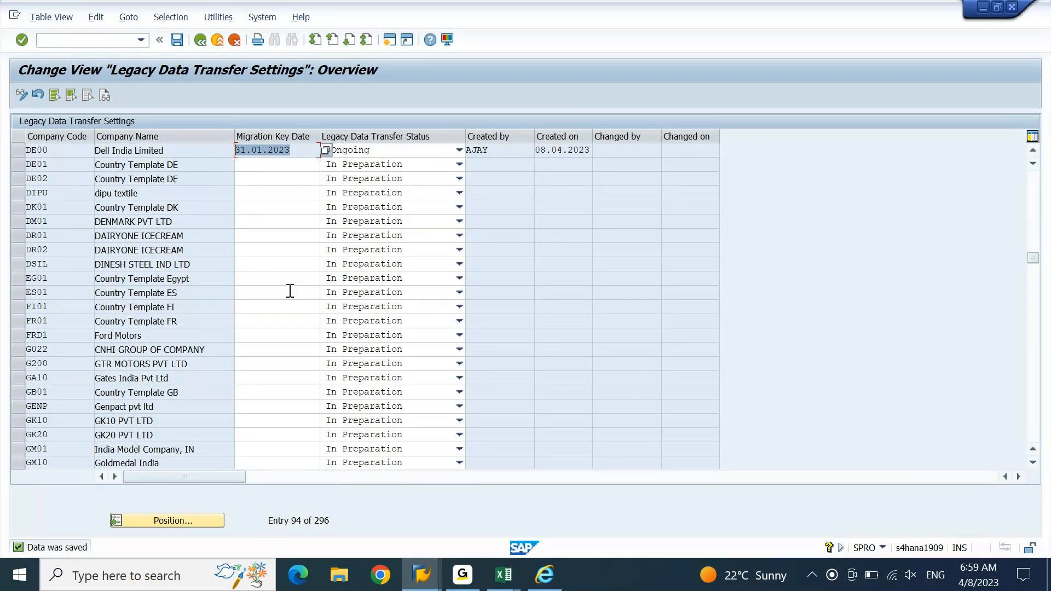
# Step: Open a new SAP session and start entering the transaction code with S_PL
pyautogui.click(389, 40)
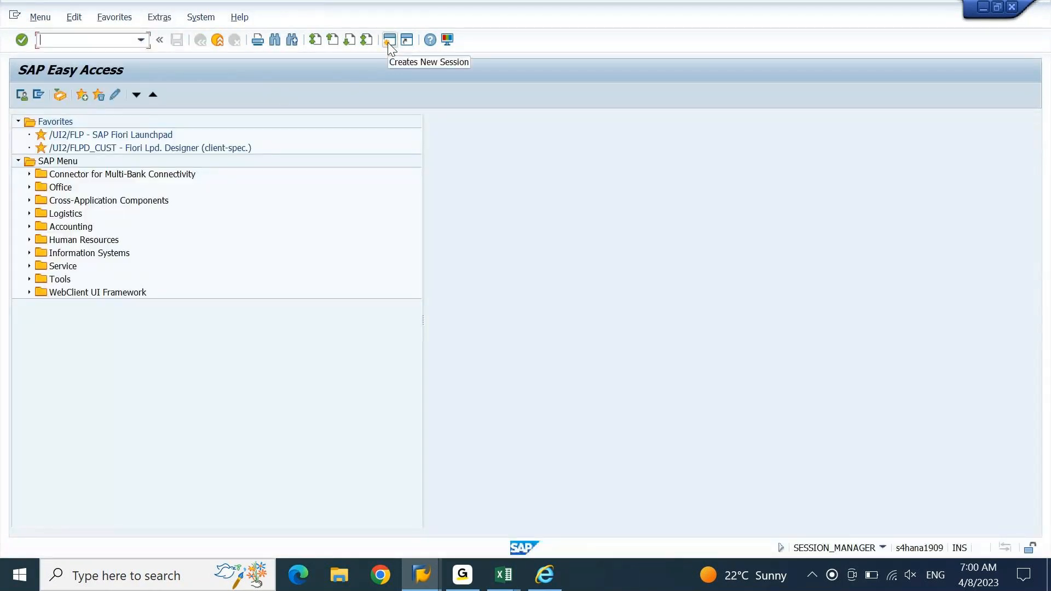
pyautogui.write('S_PL')
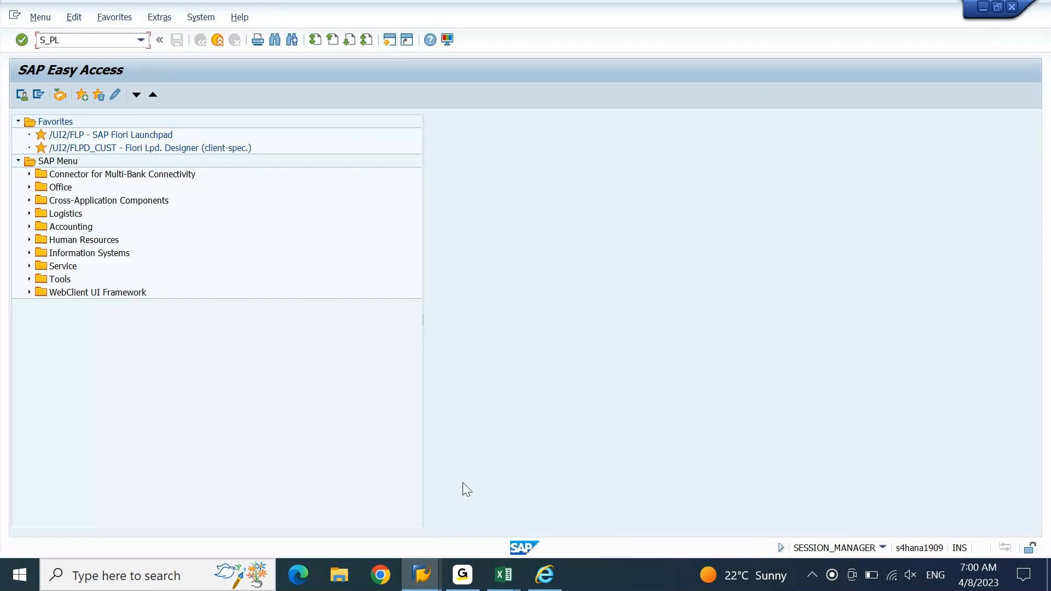
# Step: Return to the displayed document, show its general ledger view and change to ledger DL to compare fiscal year and period
pyautogui.moveTo(422, 575)
pyautogui.click(327, 507)
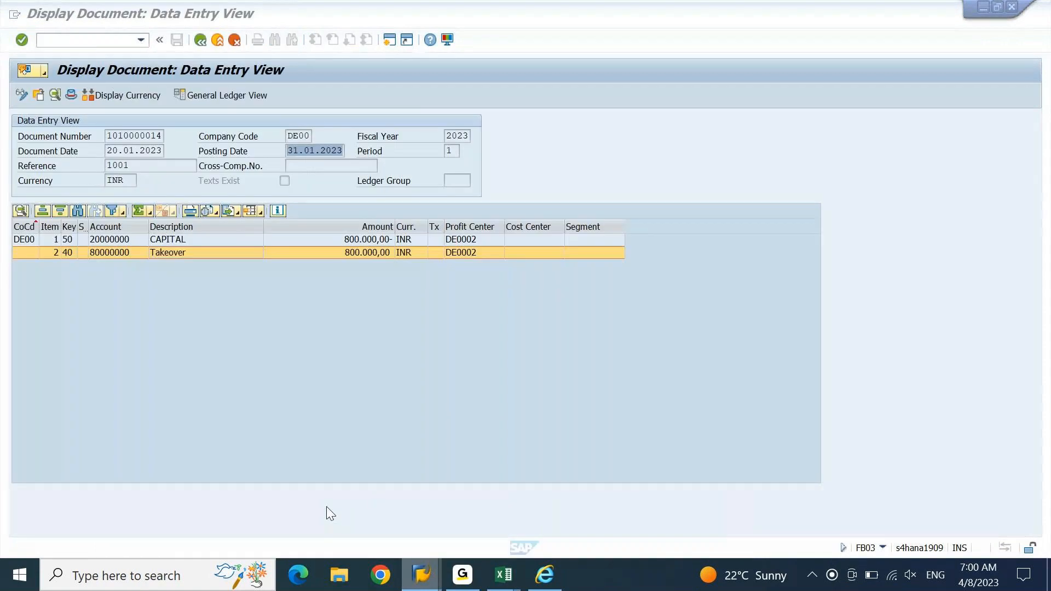
pyautogui.click(222, 97)
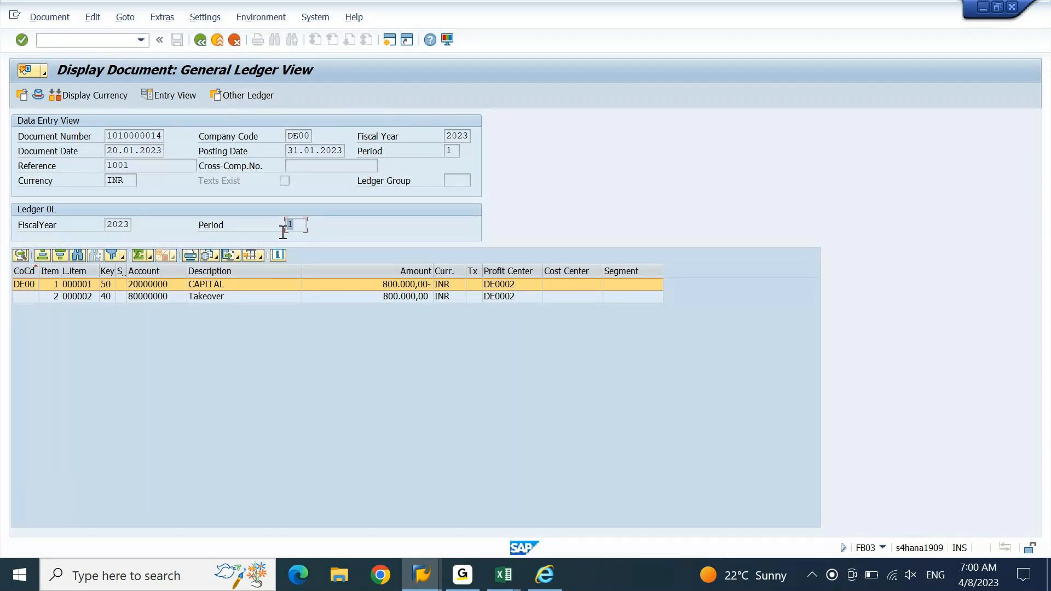
pyautogui.click(247, 88)
# Step: Return to the new session, complete the transaction code as S_PL0_86000030 and run it
pyautogui.moveTo(423, 575)
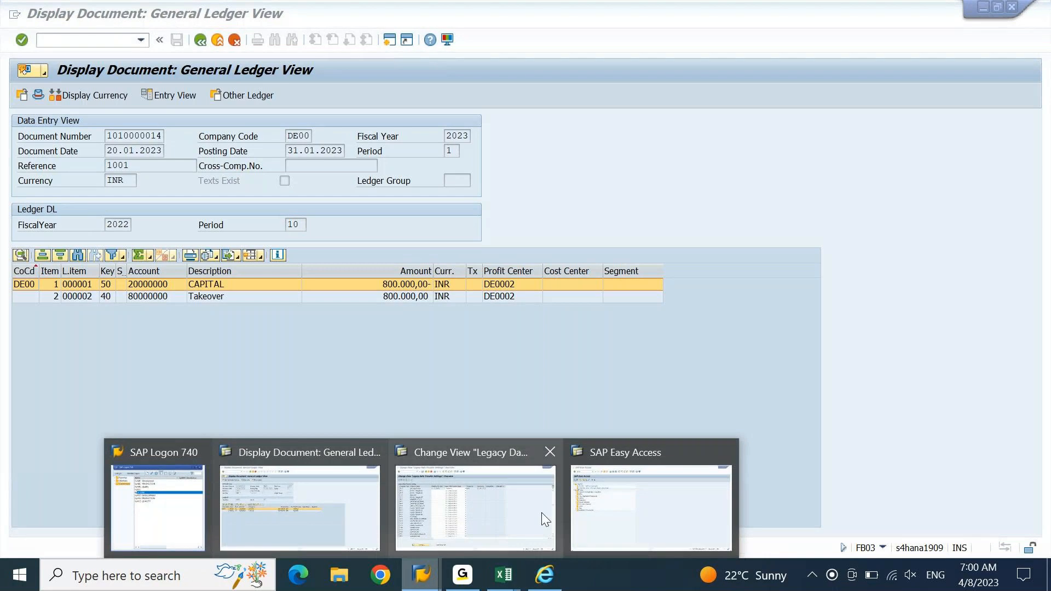
pyautogui.click(612, 518)
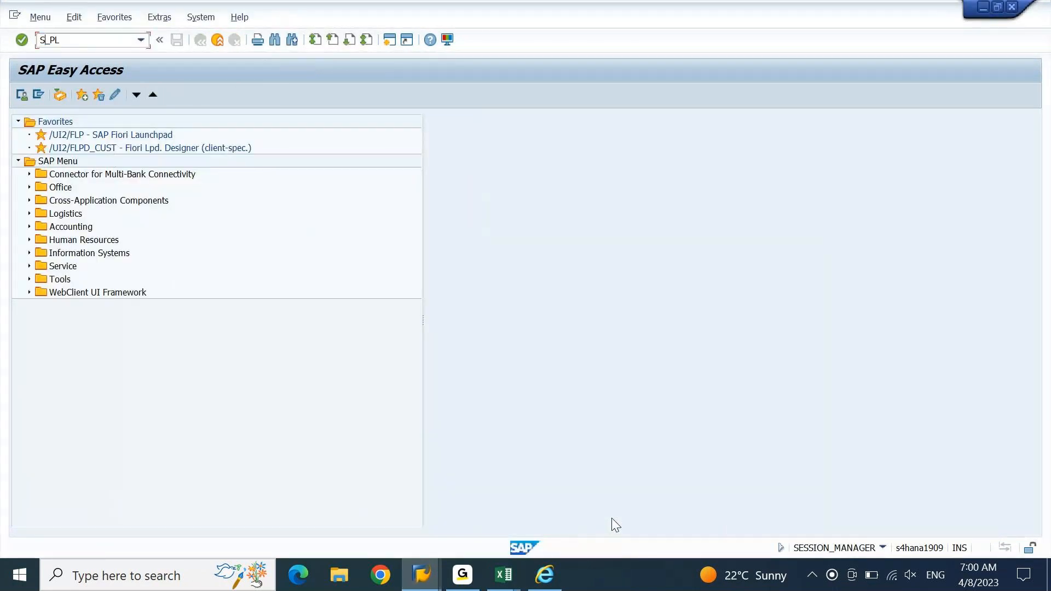
pyautogui.write('0_86000030')
pyautogui.press('Return')
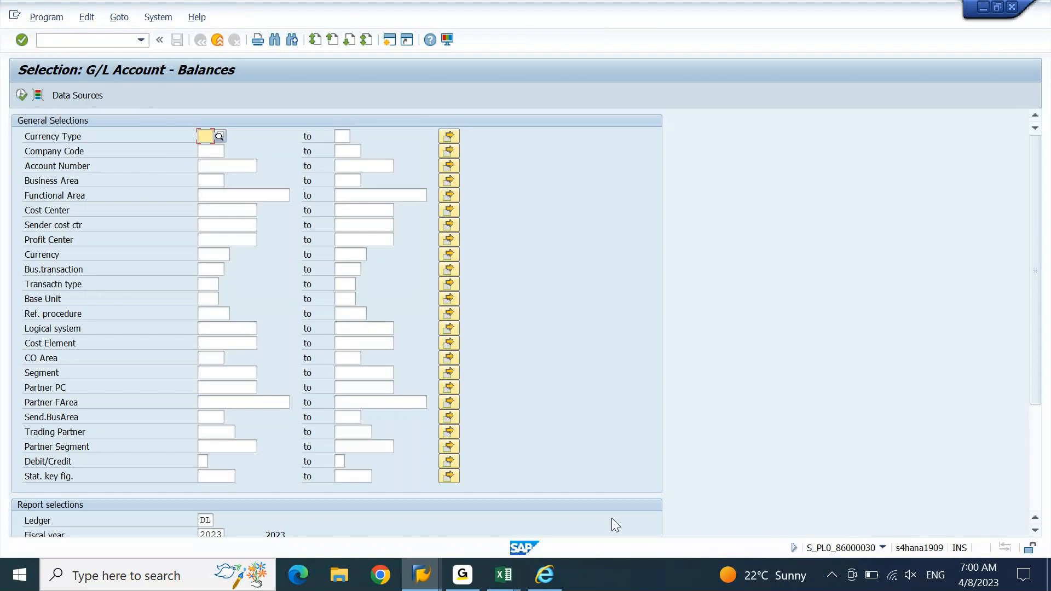
# Step: Run the G/L account balances report as an object list for currency type 10, company code DE00, ledger 0L, fiscal year 2023, periods 1 to 1
pyautogui.press('Tab')
pyautogui.write('DE00')
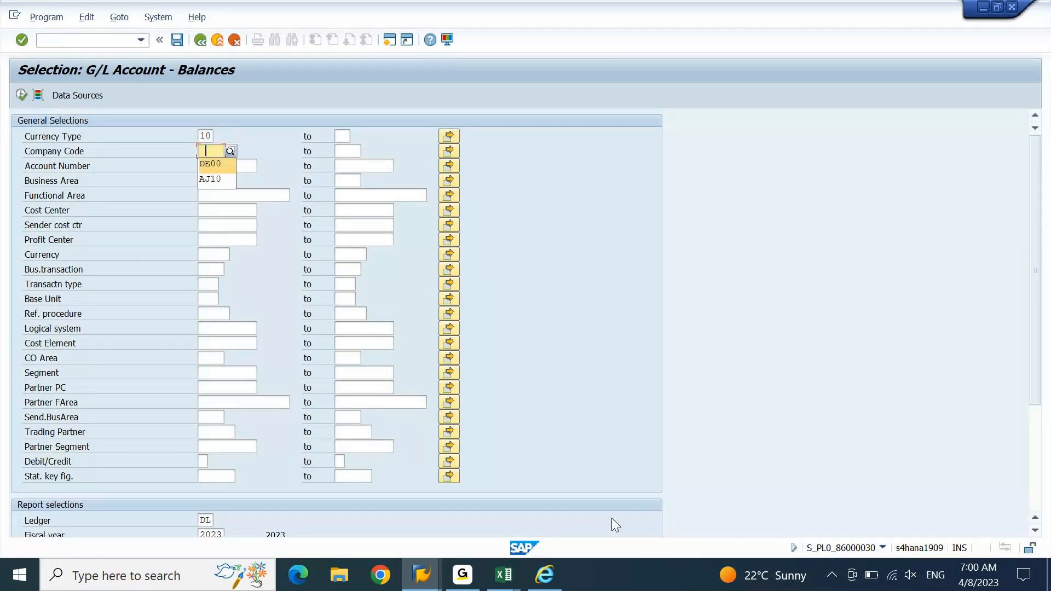
pyautogui.click(1040, 500)
pyautogui.moveTo(200, 357); pyautogui.dragTo(214, 370)
pyautogui.press('Tab')
pyautogui.press('Tab')
pyautogui.write('1')
pyautogui.press('Return')
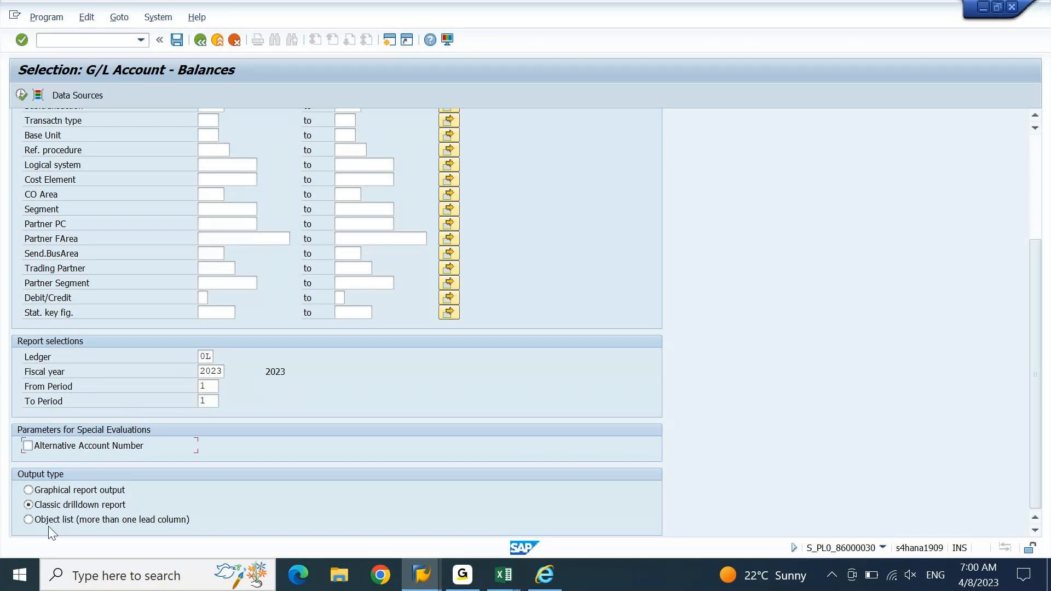
pyautogui.click(43, 520)
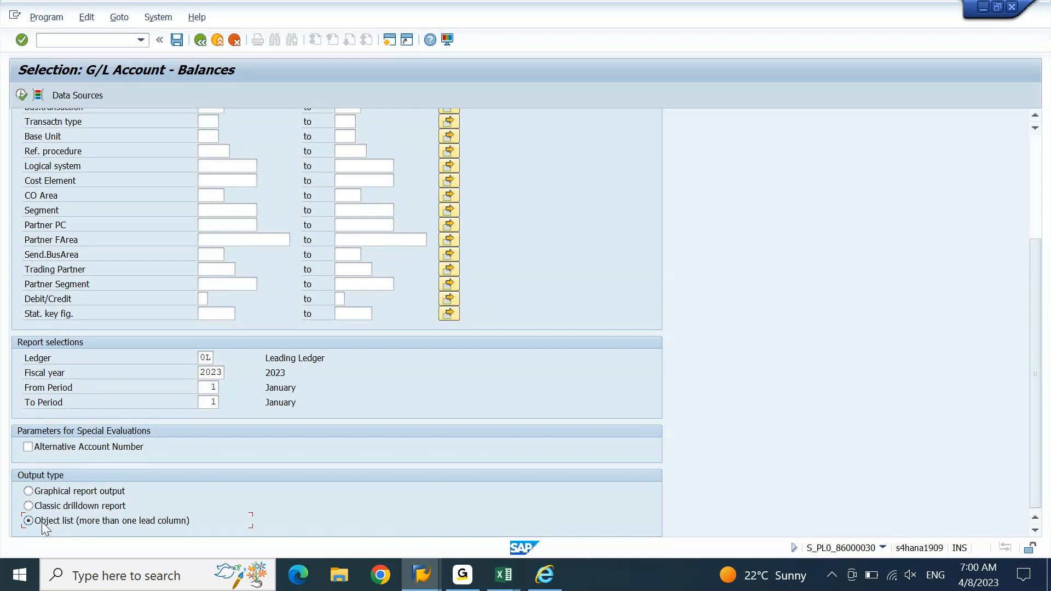
pyautogui.press('F8')
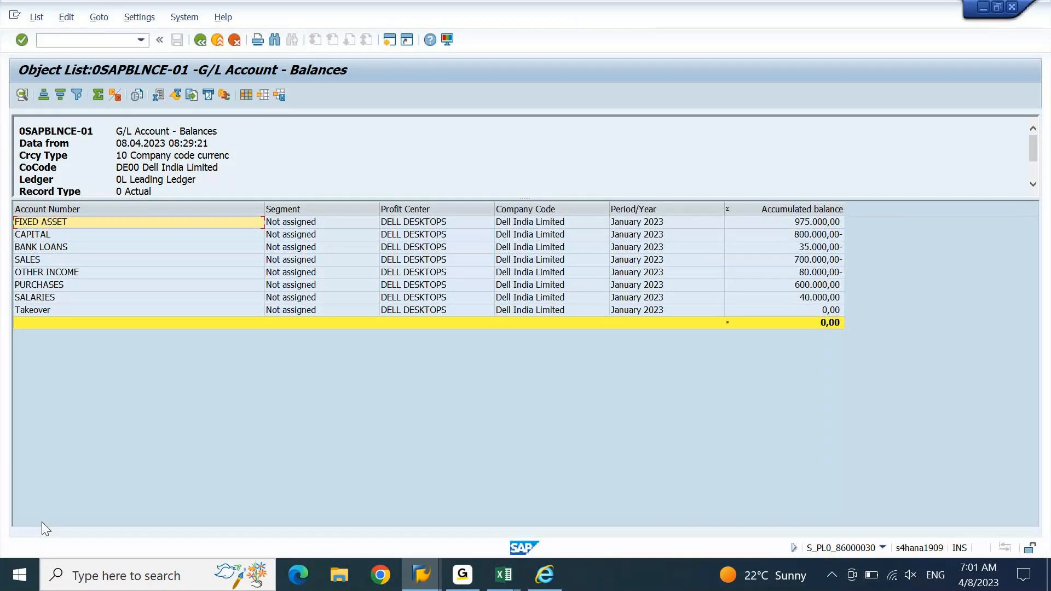
# Step: Switch to the FICO workbook in Excel and compare its Legacy Values upload amounts with the accumulated balances in the SAP report
pyautogui.click(504, 574)
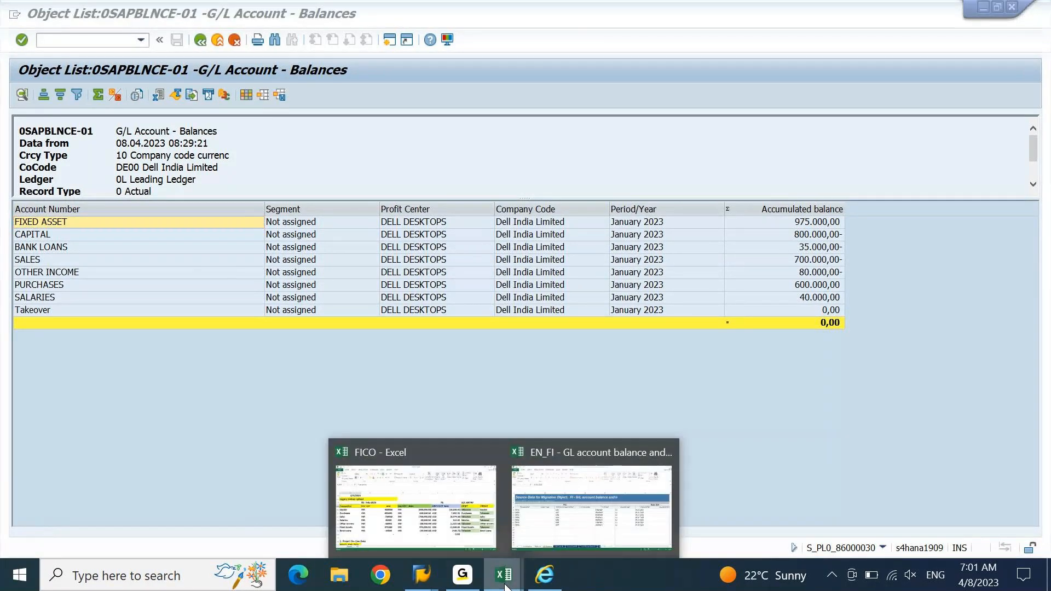
pyautogui.click(450, 514)
pyautogui.moveTo(420, 95); pyautogui.dragTo(520, 80)
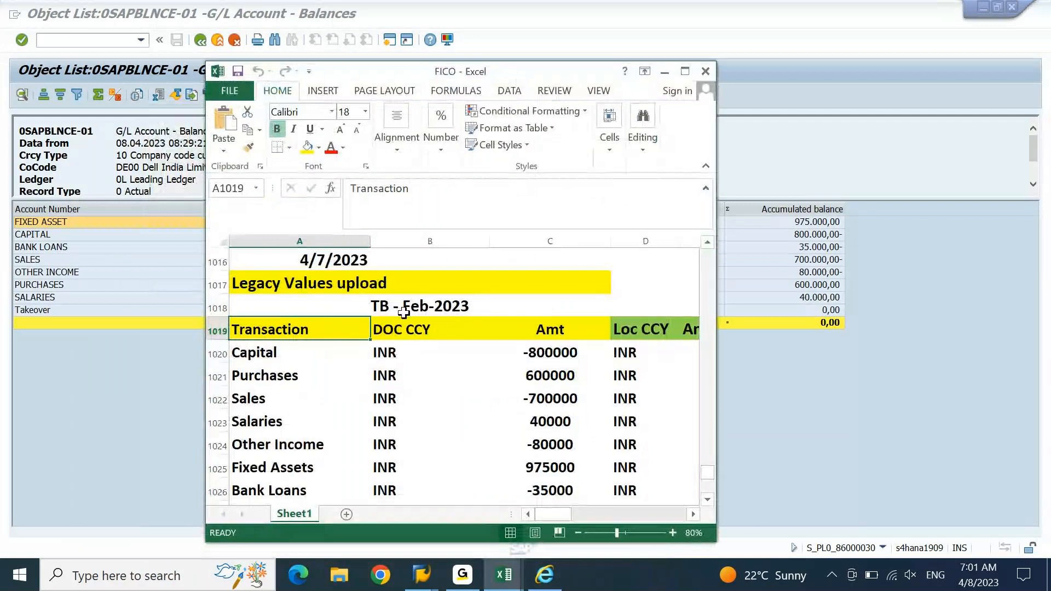
pyautogui.click(520, 351)
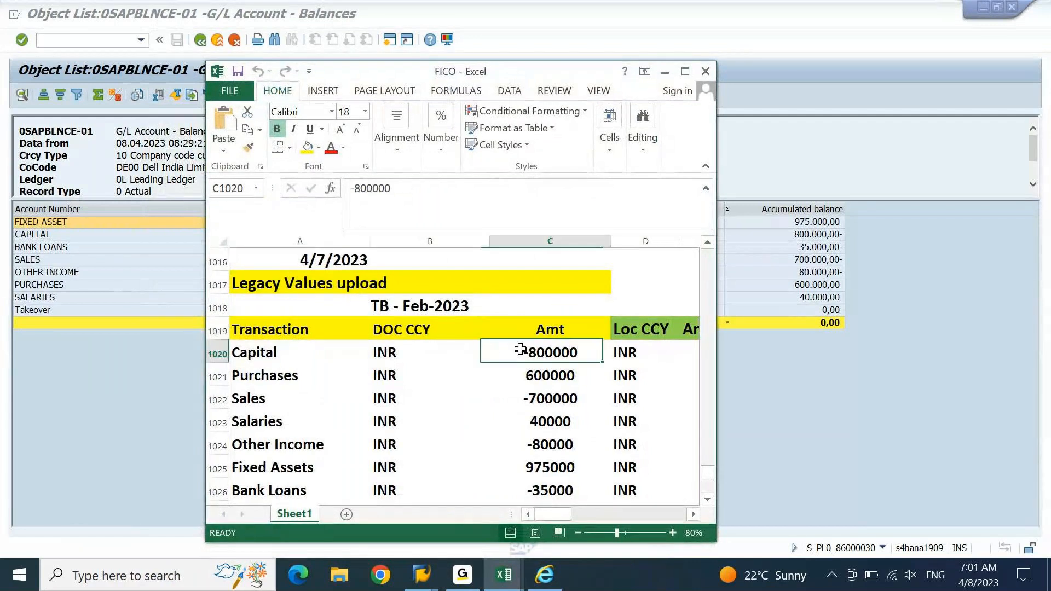
pyautogui.click(272, 357)
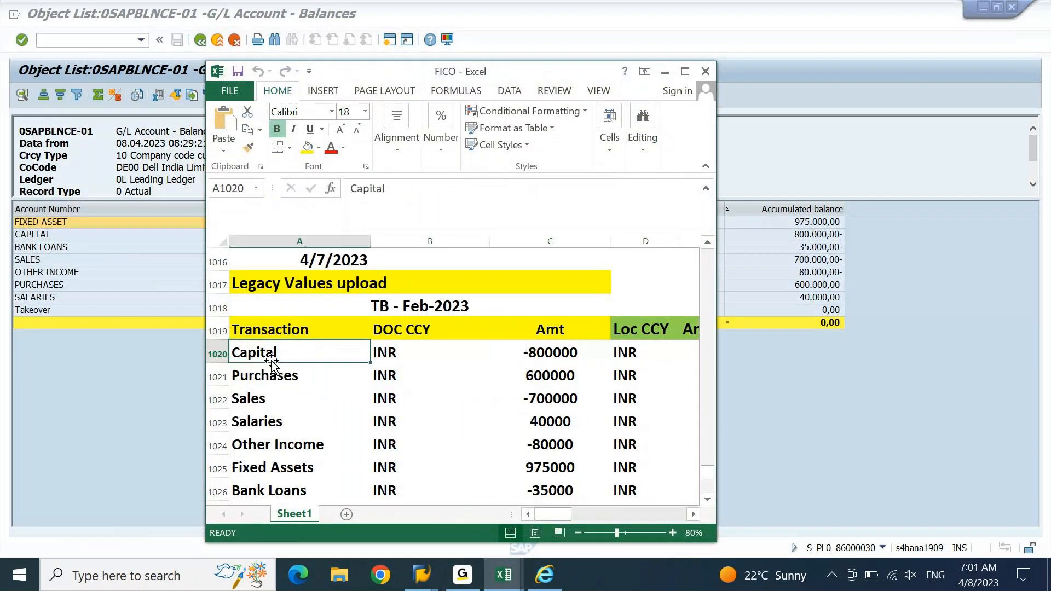
pyautogui.click(593, 394)
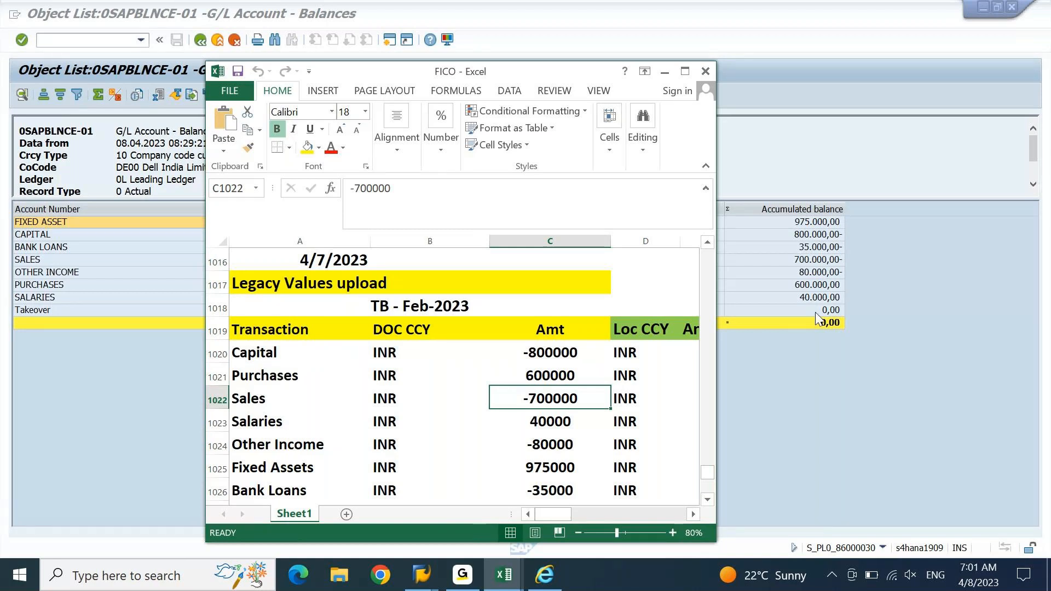
# Step: Maximize the FICO workbook window and review the local currency, group currency and account entry columns
pyautogui.click(708, 500)
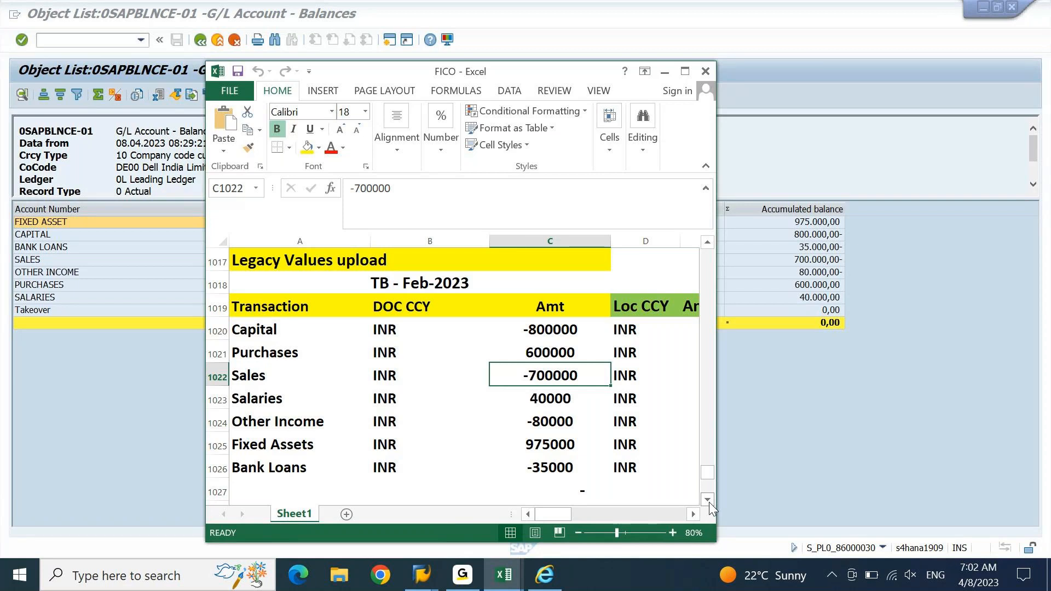
pyautogui.hotkey('alt', 'space')
pyautogui.press('x')
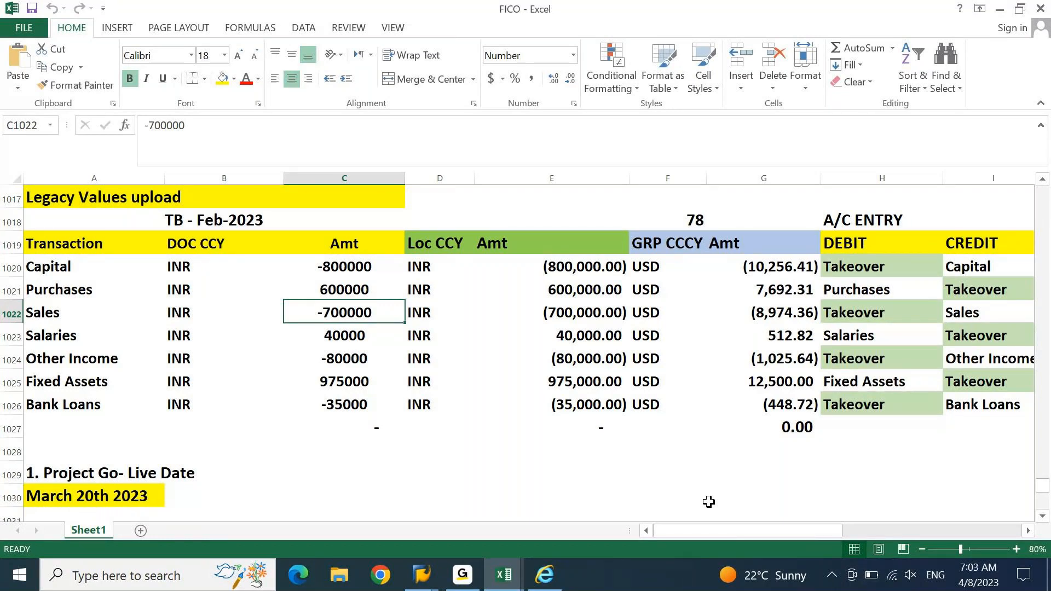
# Step: Switch to the displayed document in SAP GUI, look at the file selection for creating an attachment, and close it without importing
pyautogui.click(428, 582)
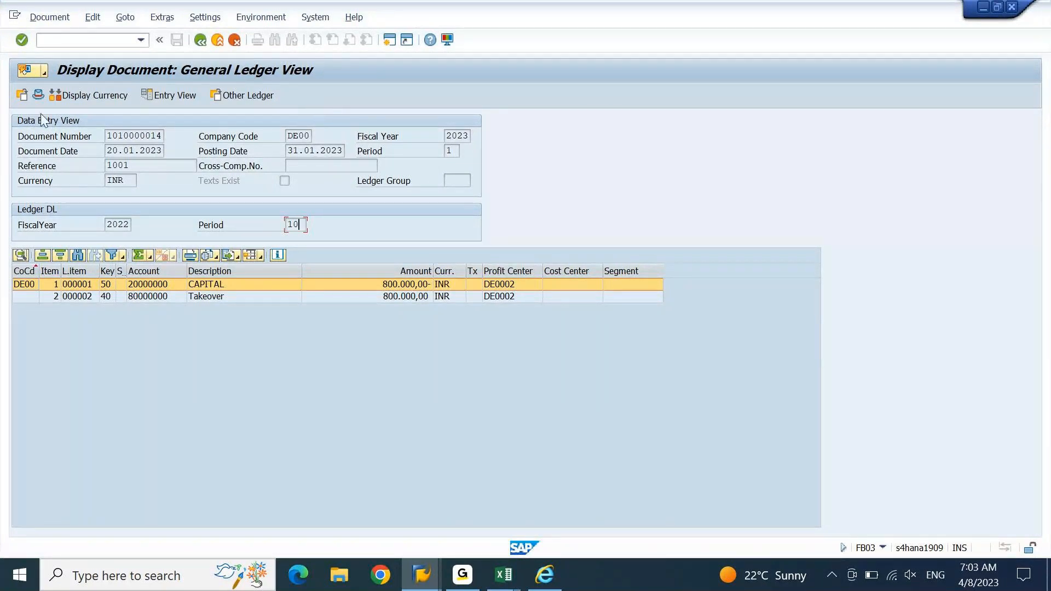
pyautogui.click(45, 71)
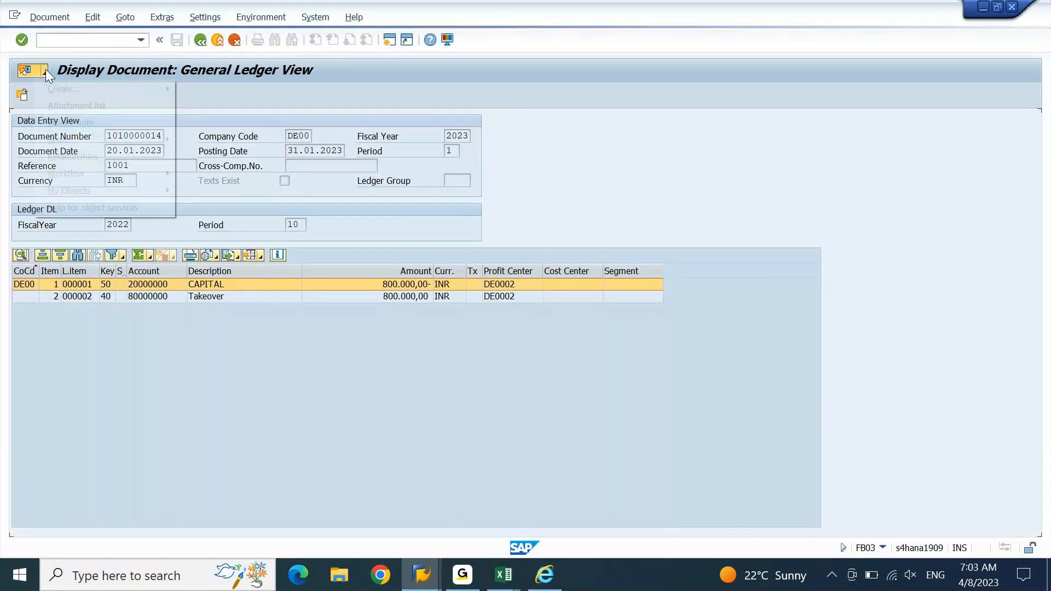
pyautogui.moveTo(82, 89)
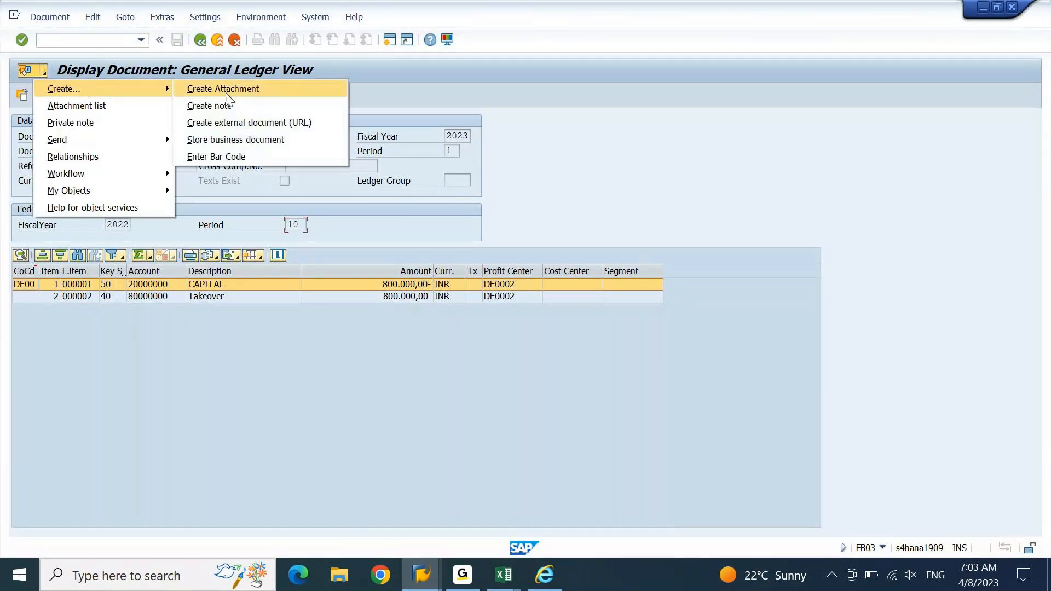
pyautogui.click(277, 87)
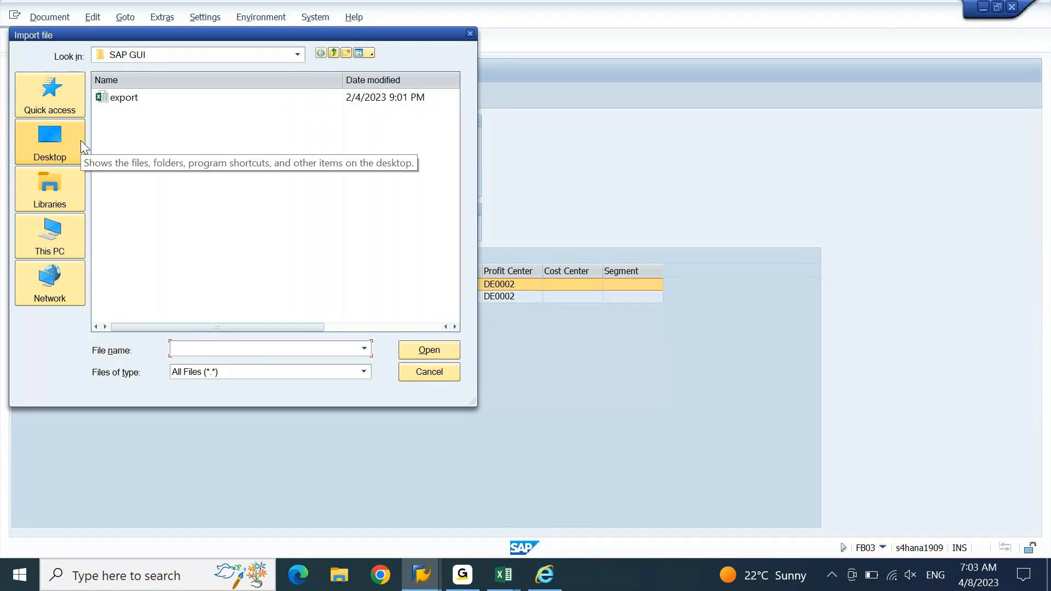
pyautogui.click(471, 33)
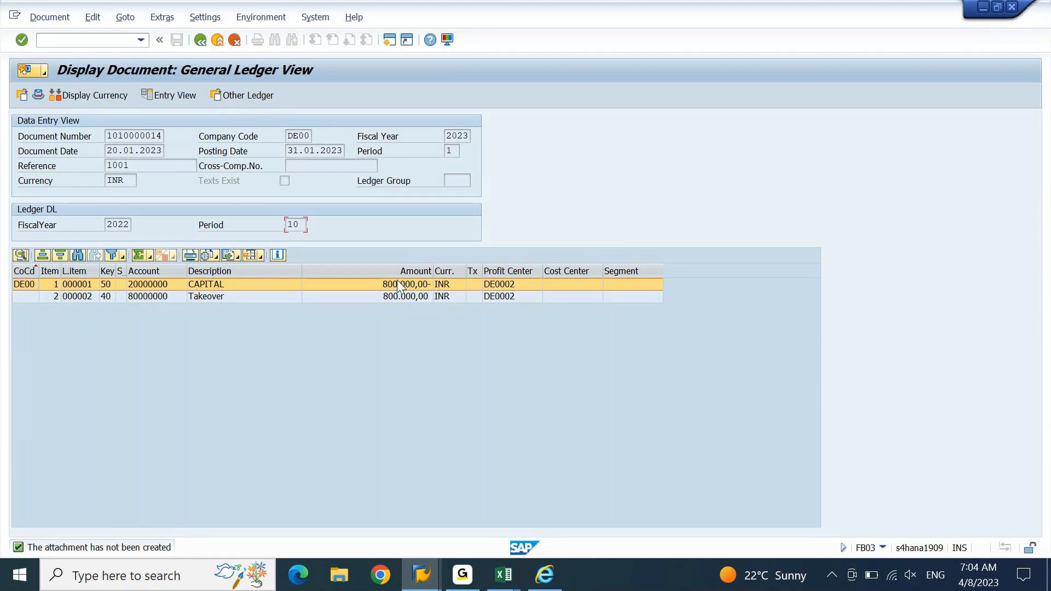
# Step: Check the Takeover line's amount against the CAPITAL line in the document's general ledger view
pyautogui.click(392, 314)
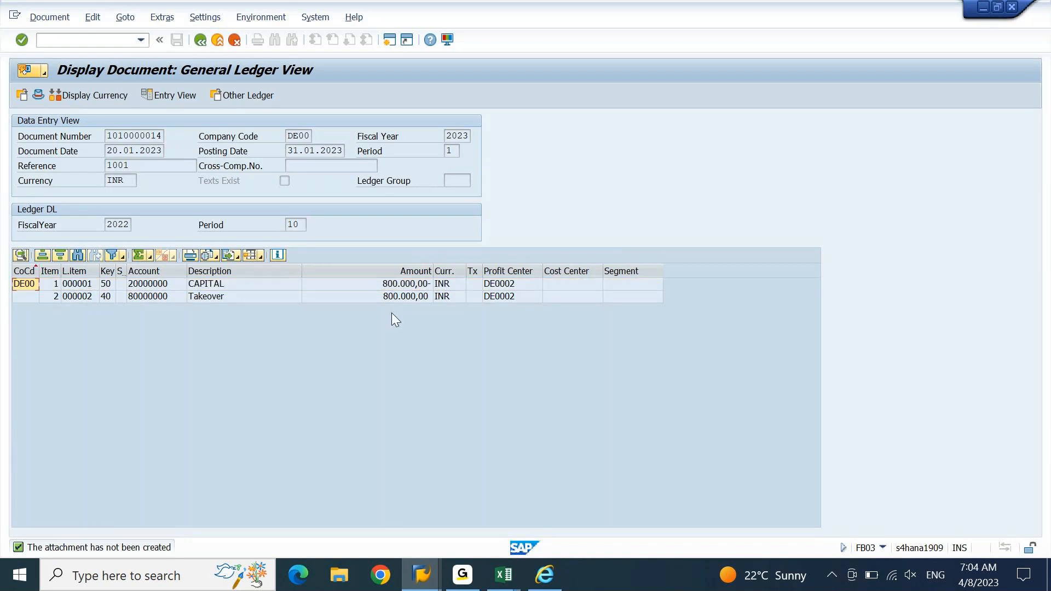
pyautogui.click(425, 296)
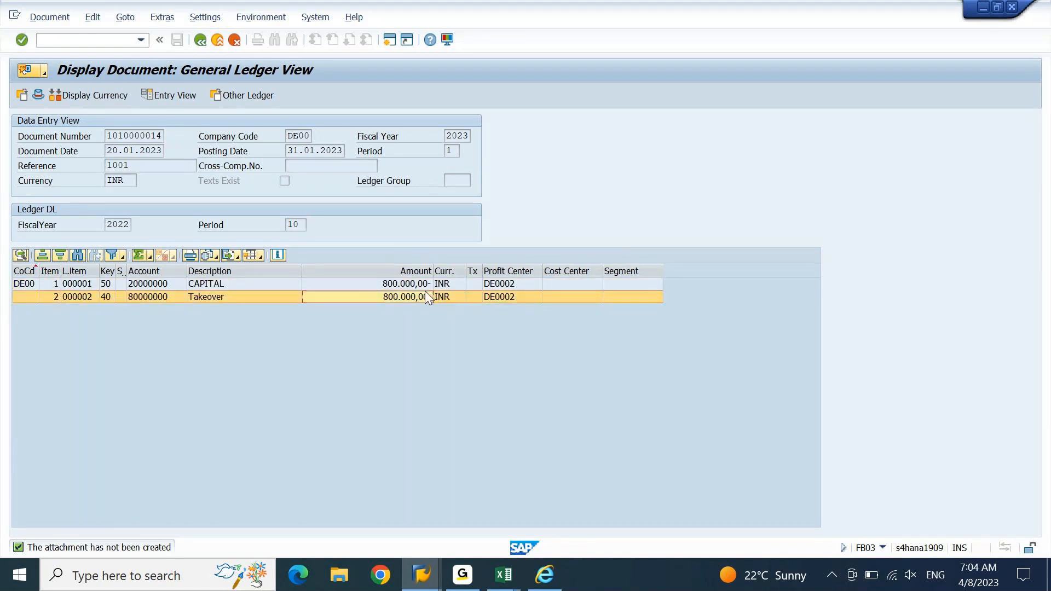
pyautogui.click(425, 293)
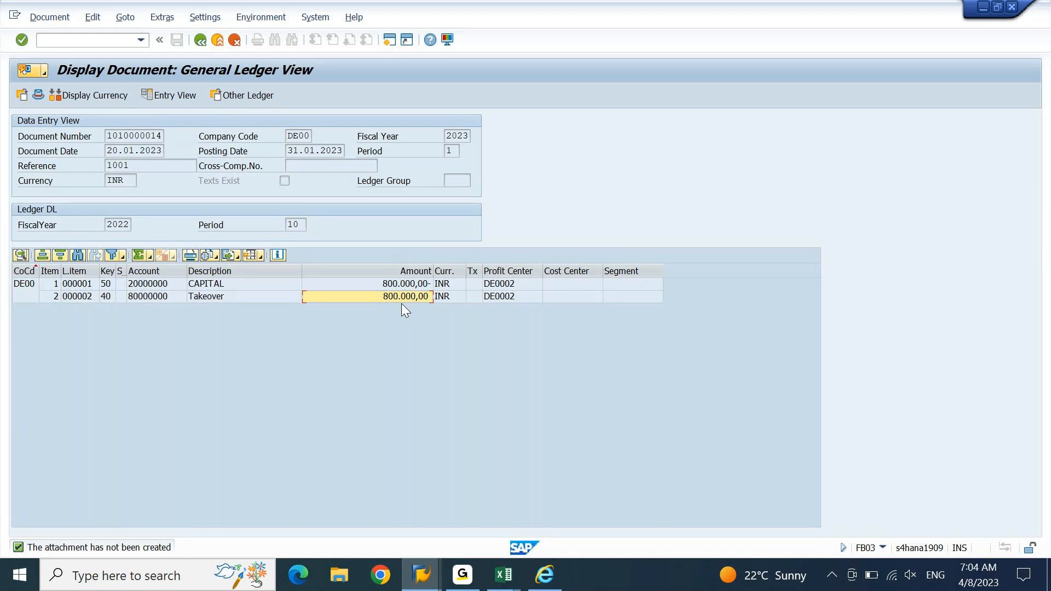
pyautogui.click(225, 283)
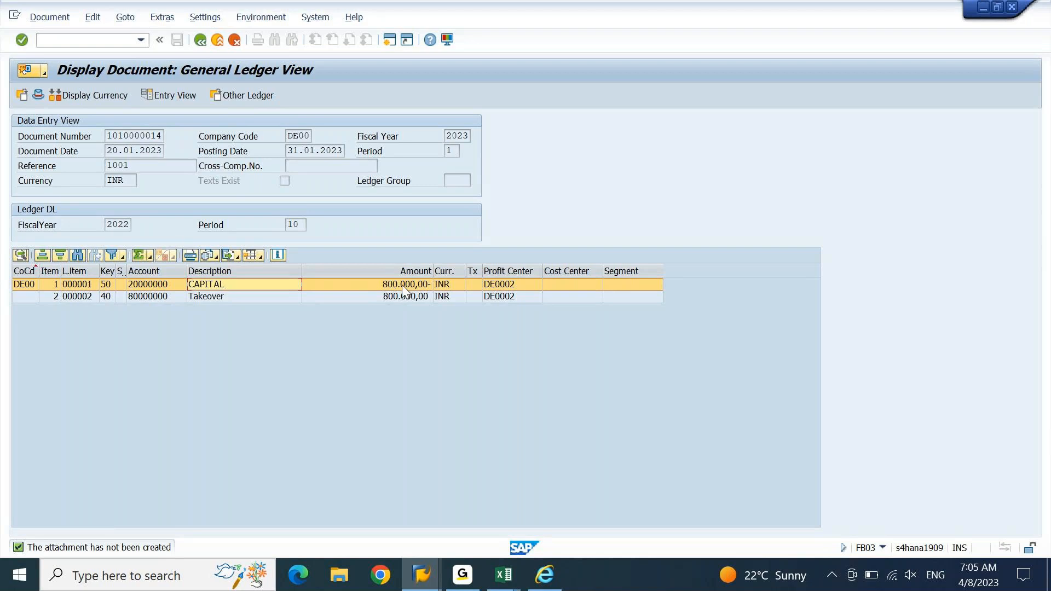
# Step: Check the amounts of both line items and the document number in the document's general ledger view
pyautogui.click(402, 271)
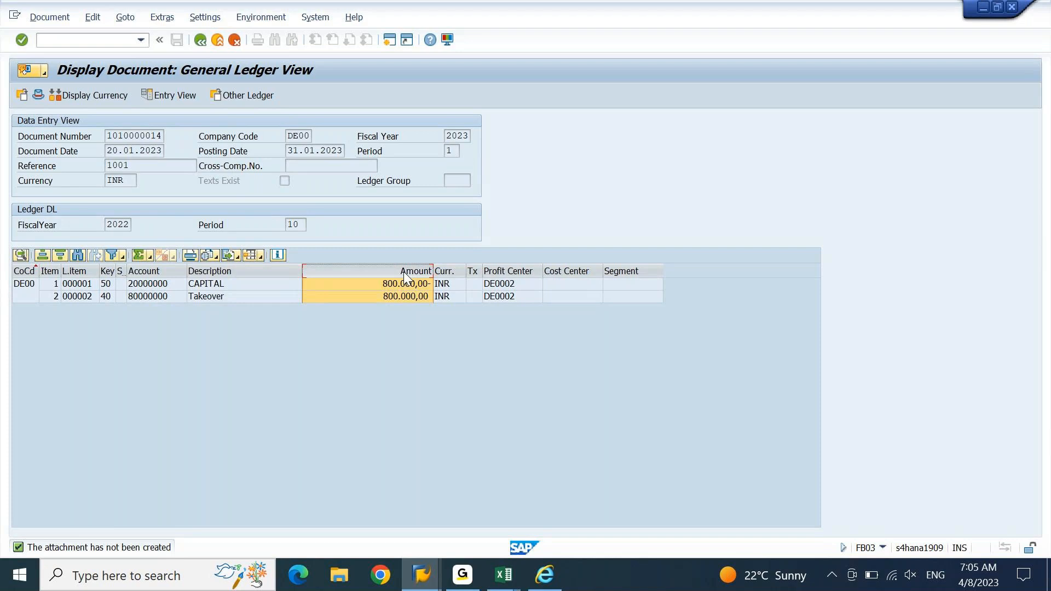
pyautogui.moveTo(104, 136); pyautogui.dragTo(174, 141)
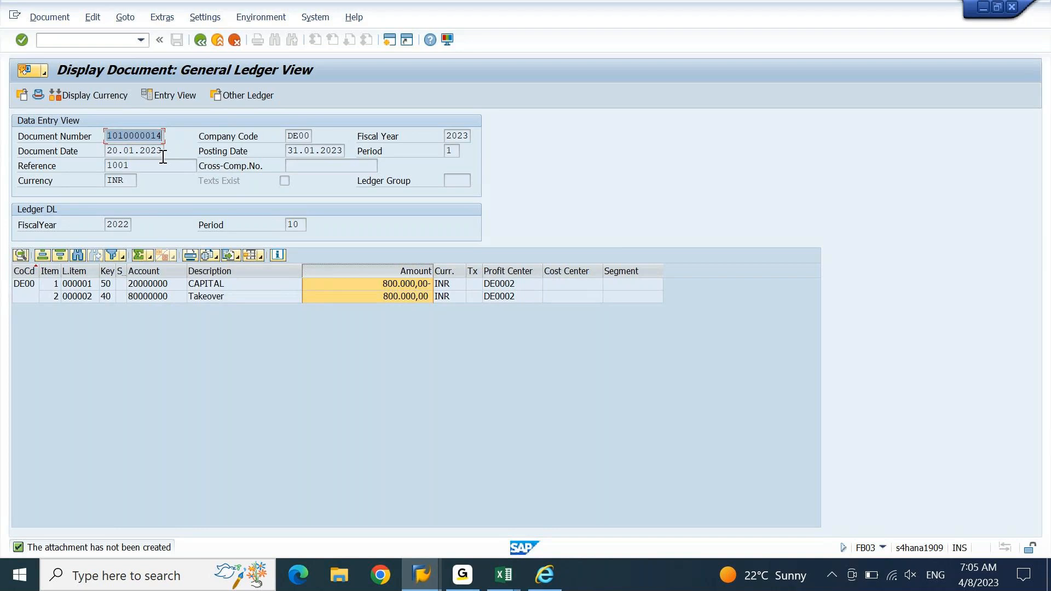
# Step: Open document reversal (FB08) in a new session, look at the mass reversal selection fields, and return to SAP Easy Access without reversing anything
pyautogui.click(389, 42)
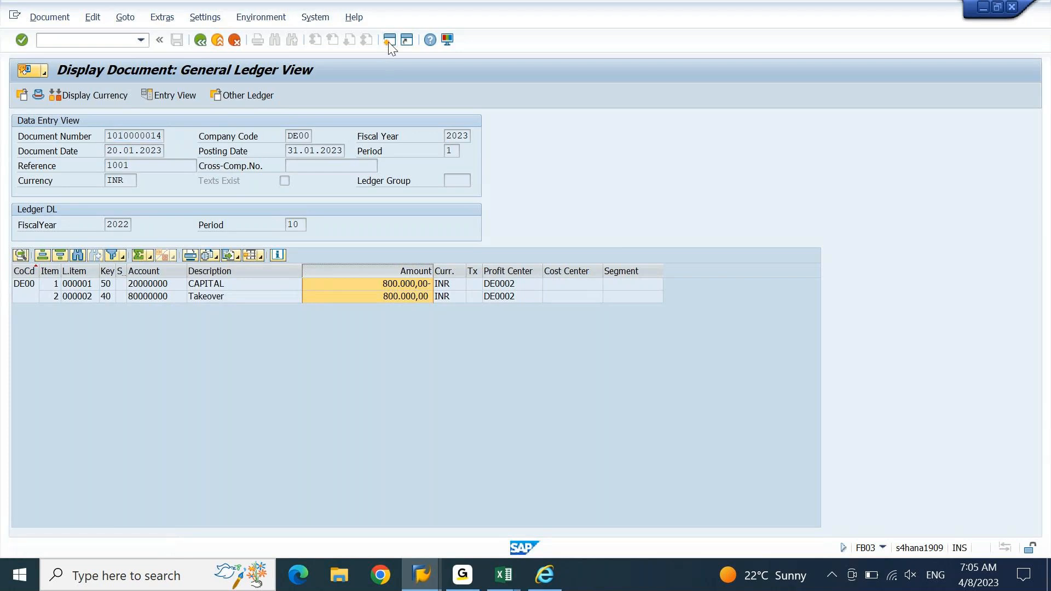
pyautogui.write('fb08')
pyautogui.press('Return')
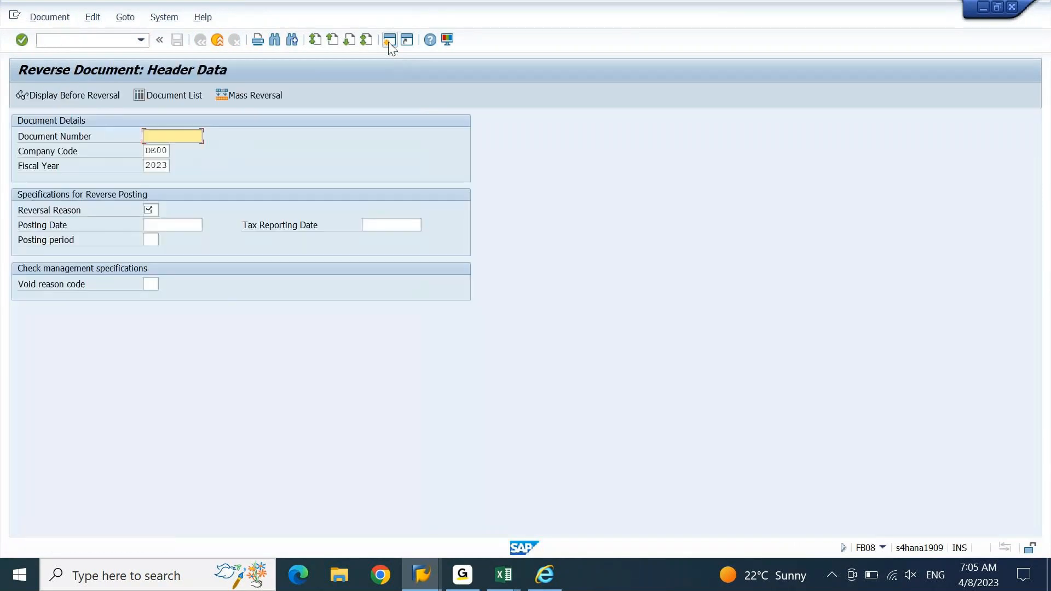
pyautogui.click(252, 96)
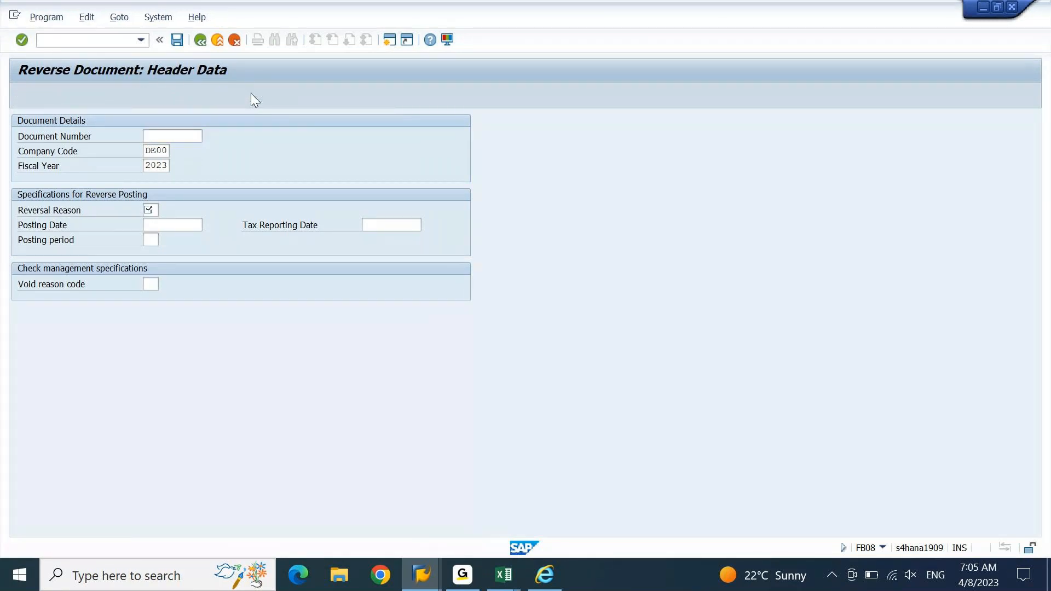
pyautogui.click(234, 136)
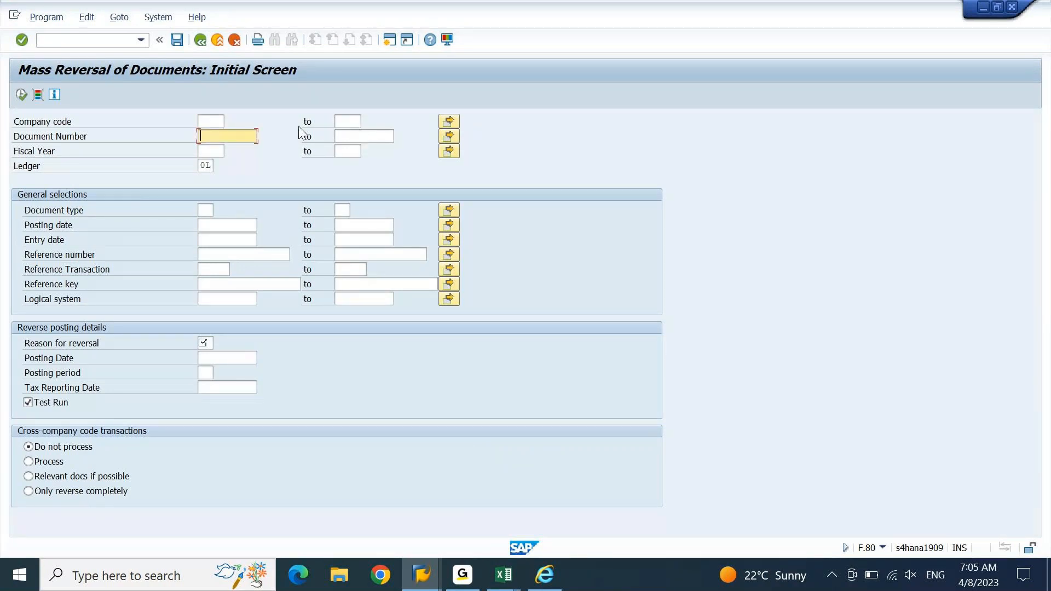
pyautogui.click(215, 149)
pyautogui.click(227, 134)
pyautogui.click(213, 149)
pyautogui.press('F3')
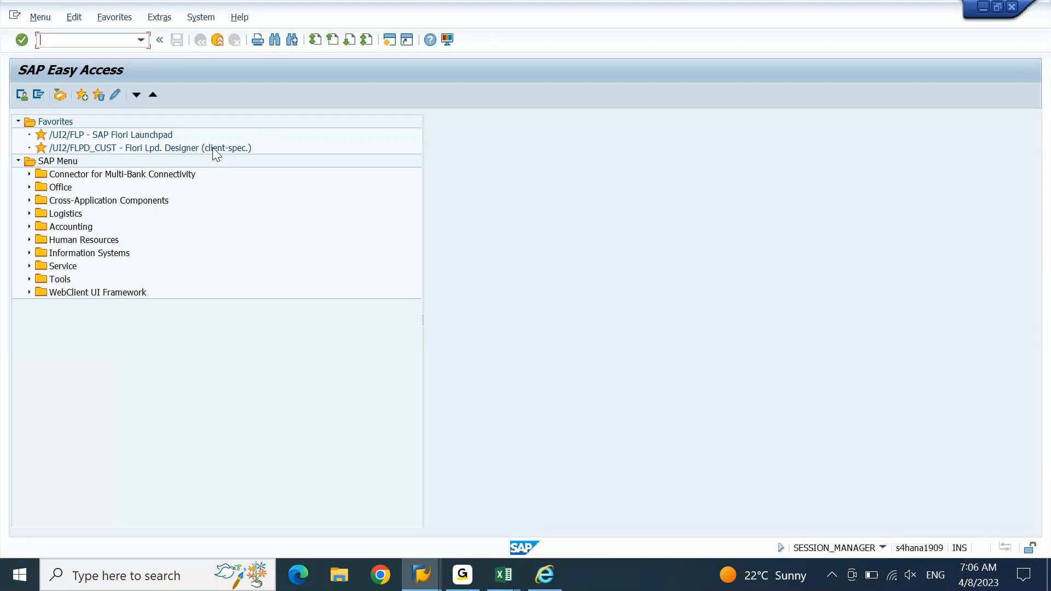
# Step: Switch to the FICO workbook in Excel to review the Legacy Values upload table, and change to the G/L account balance migration template
pyautogui.click(499, 570)
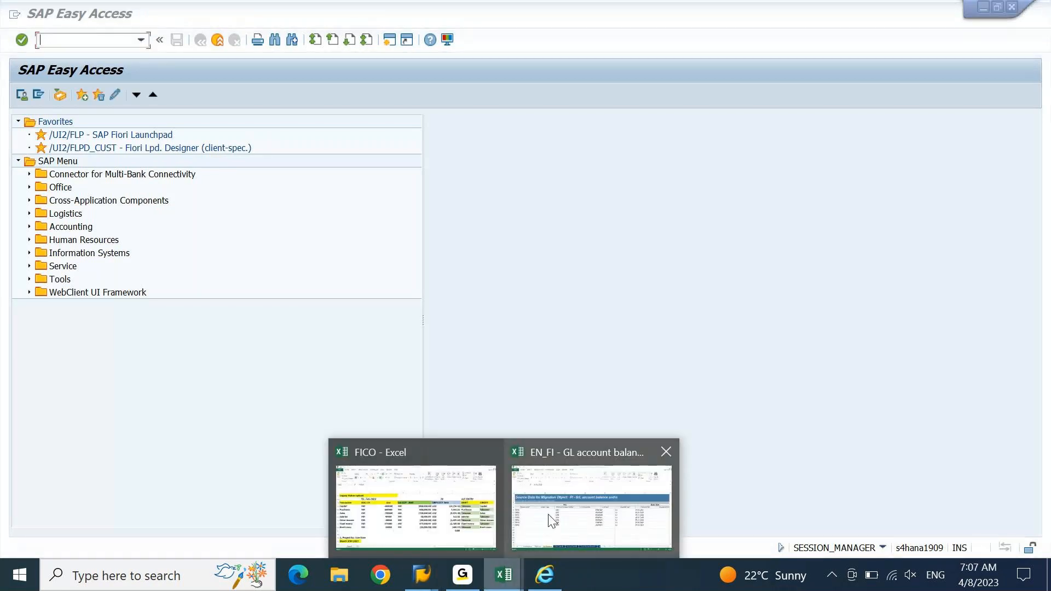
pyautogui.click(458, 520)
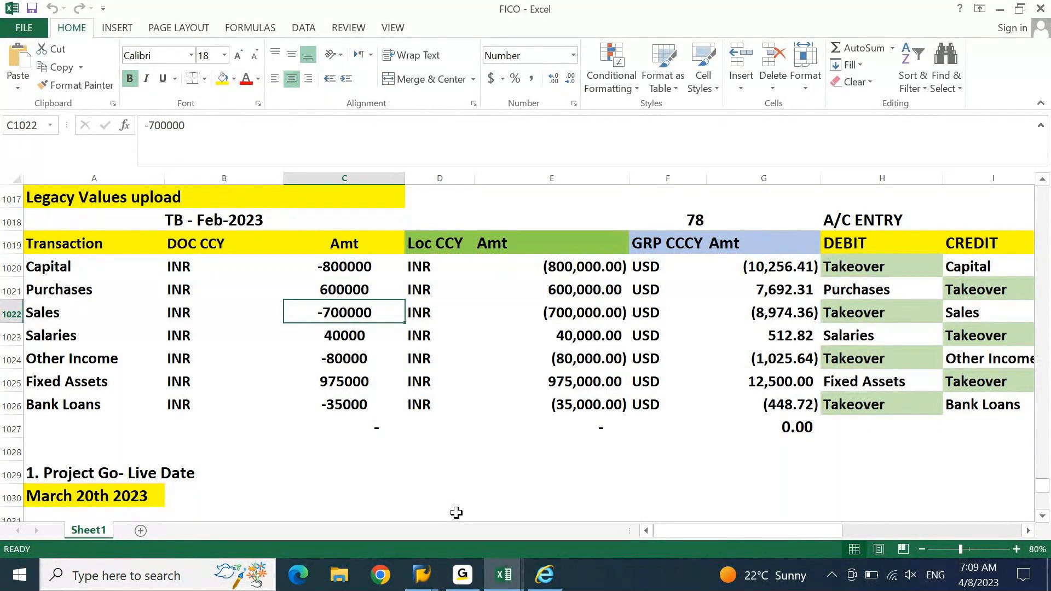
pyautogui.hotkey('alt', 'Tab')
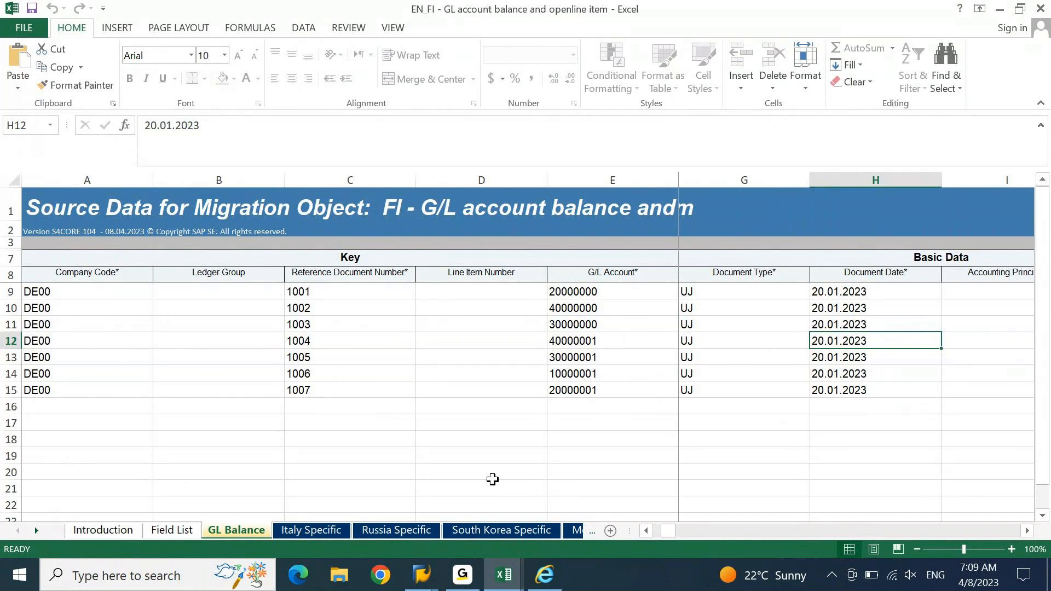
# Step: Review the first data row of the GL Balance sheet from its G/L account across to its transaction currency amount
pyautogui.click(626, 371)
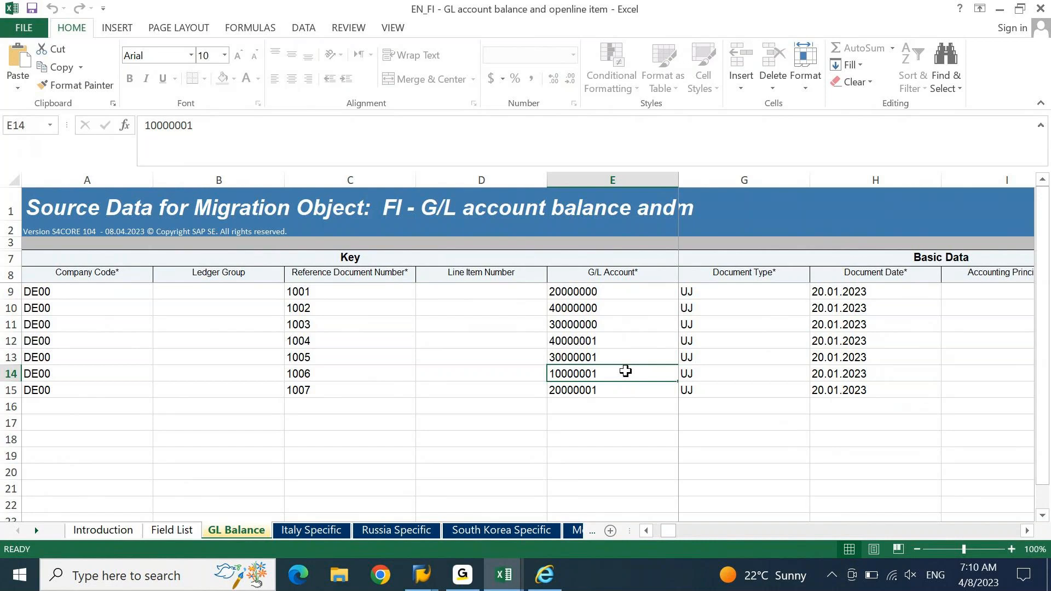
pyautogui.press('Up')
pyautogui.press('Up')
pyautogui.press('Up')
pyautogui.press('Up')
pyautogui.press('Up')
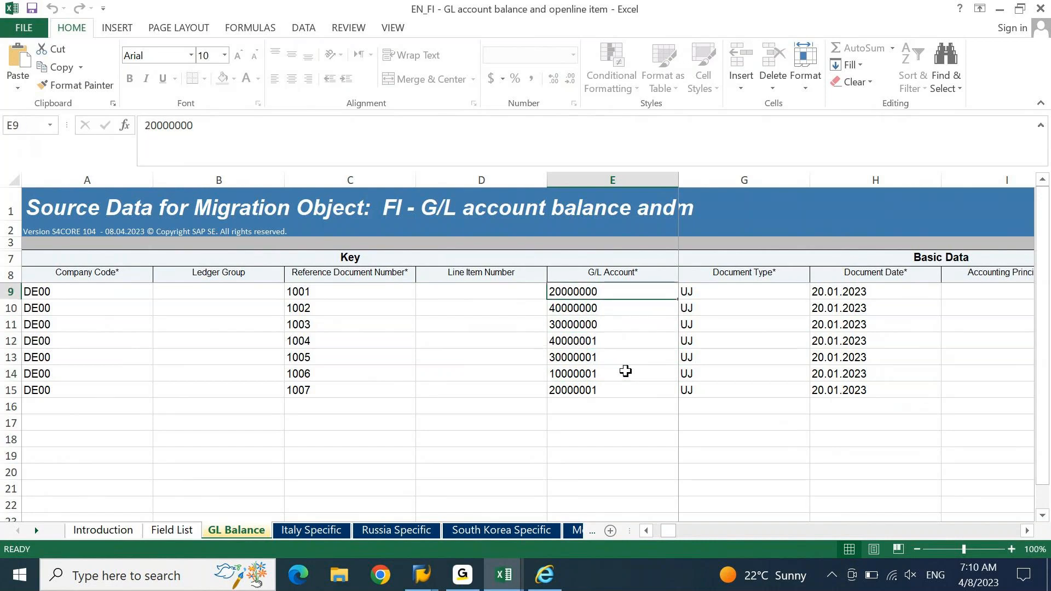
pyautogui.press('Right')
pyautogui.press('Right')
pyautogui.press('Right')
pyautogui.press('Right')
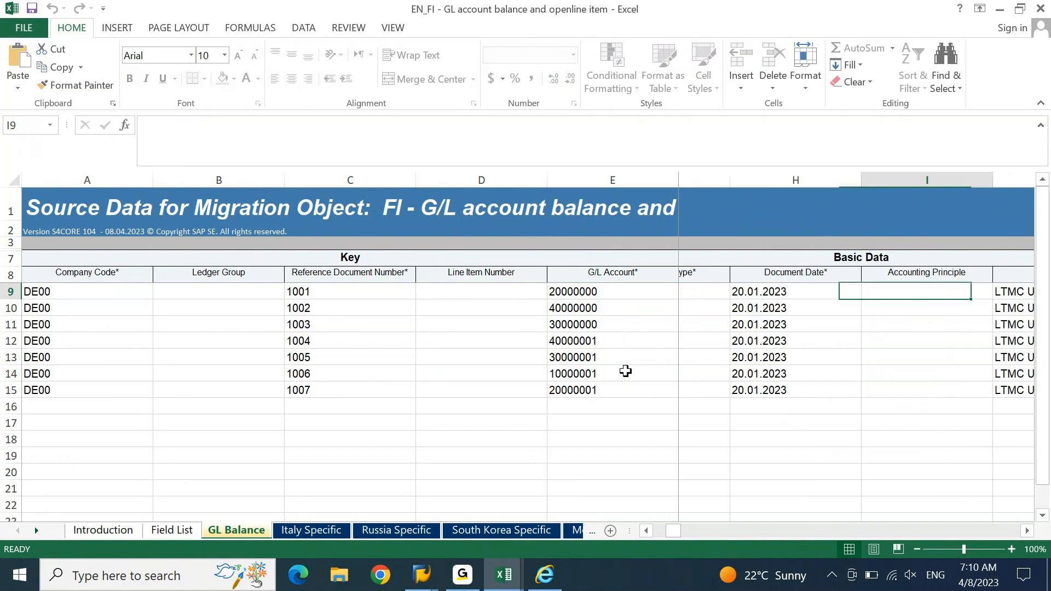
pyautogui.press('Right')
pyautogui.press('Right')
pyautogui.press('Right')
pyautogui.press('Right')
pyautogui.press('Right')
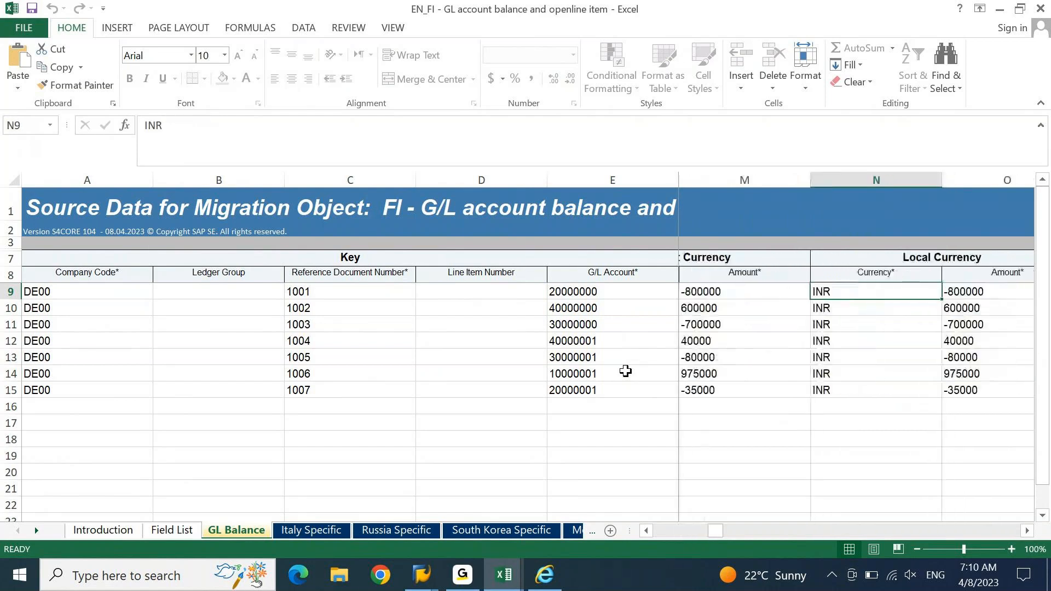
pyautogui.press('Left')
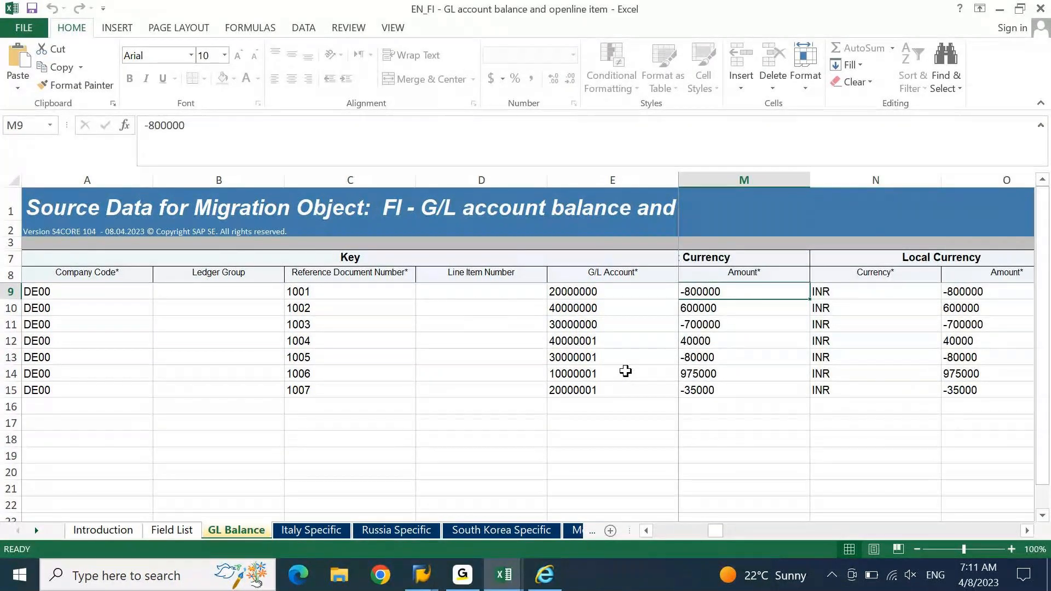
pyautogui.hotkey('shift', 'space')
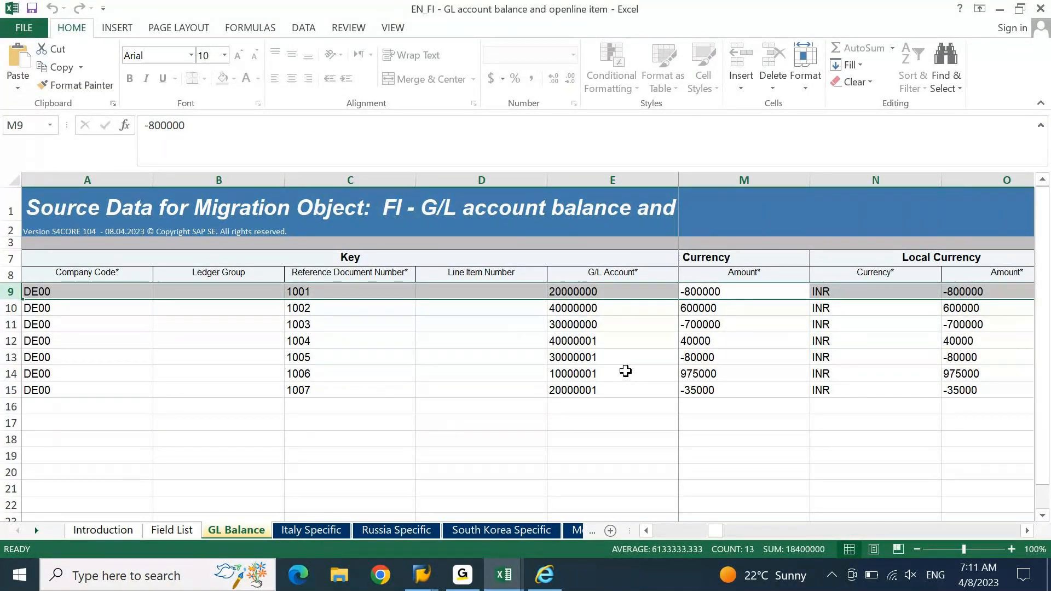
pyautogui.click(758, 293)
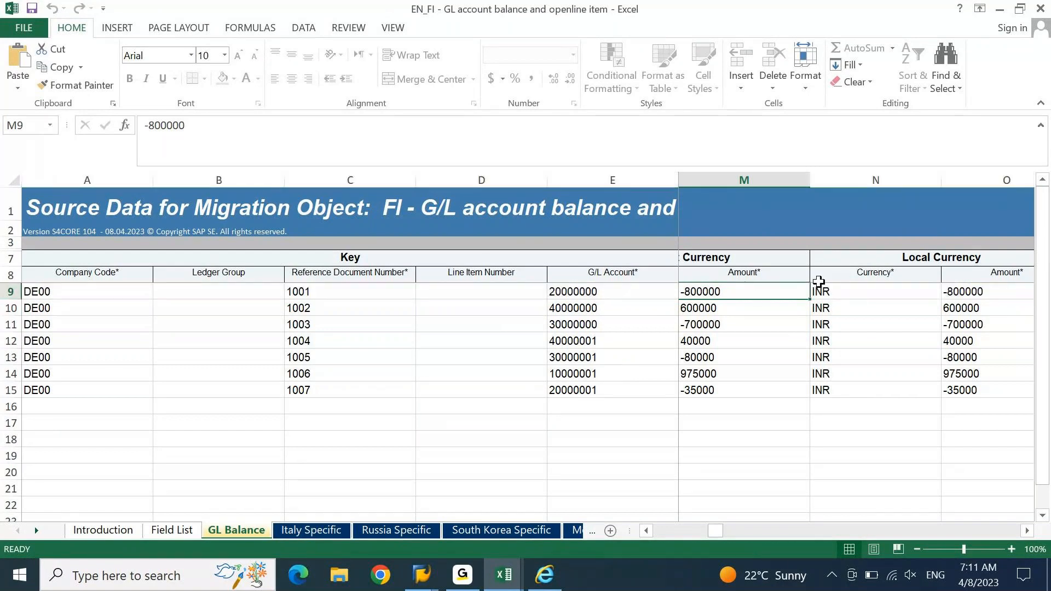
# Step: Compare the first row's G/L account with its offsetting account and examine the Offsetting Account header's description on the GL Balance sheet
pyautogui.click(610, 305)
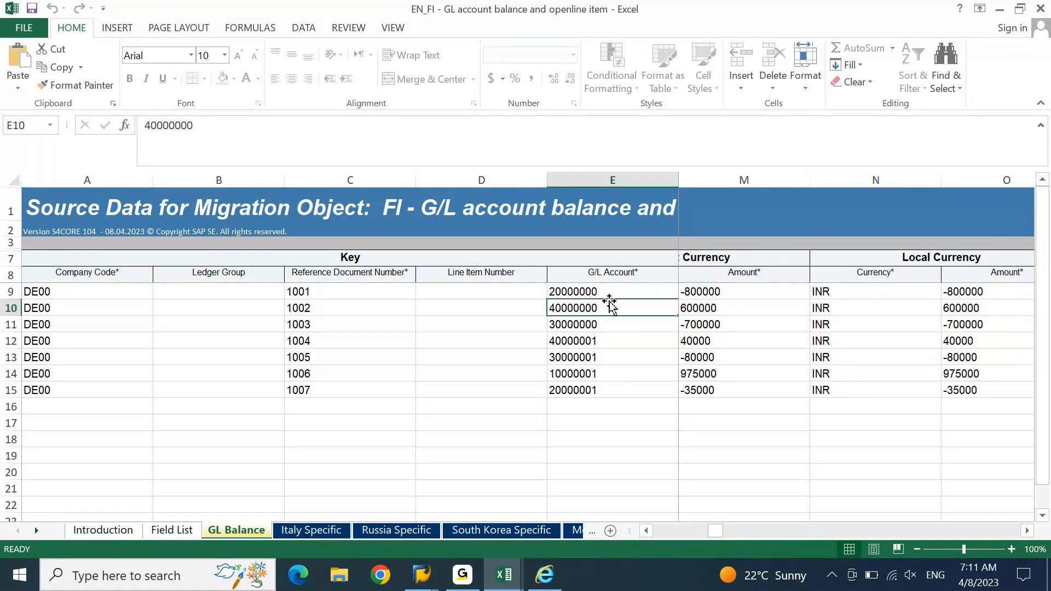
pyautogui.click(610, 291)
pyautogui.press('Right')
pyautogui.press('Right')
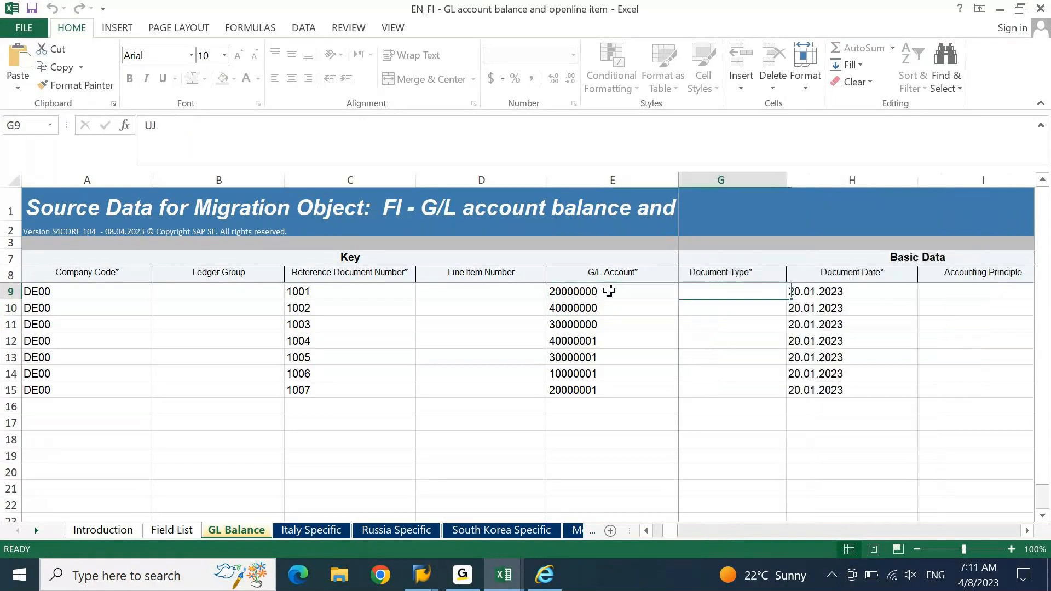
pyautogui.press('Left')
pyautogui.press('Right')
pyautogui.press('Left')
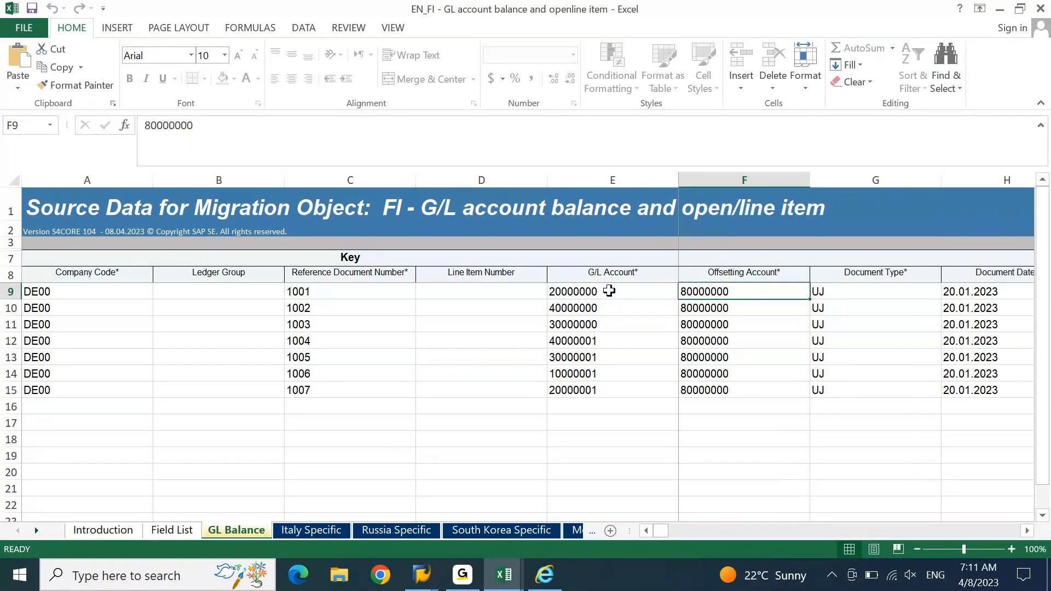
pyautogui.hotkey('shift', 'Left')
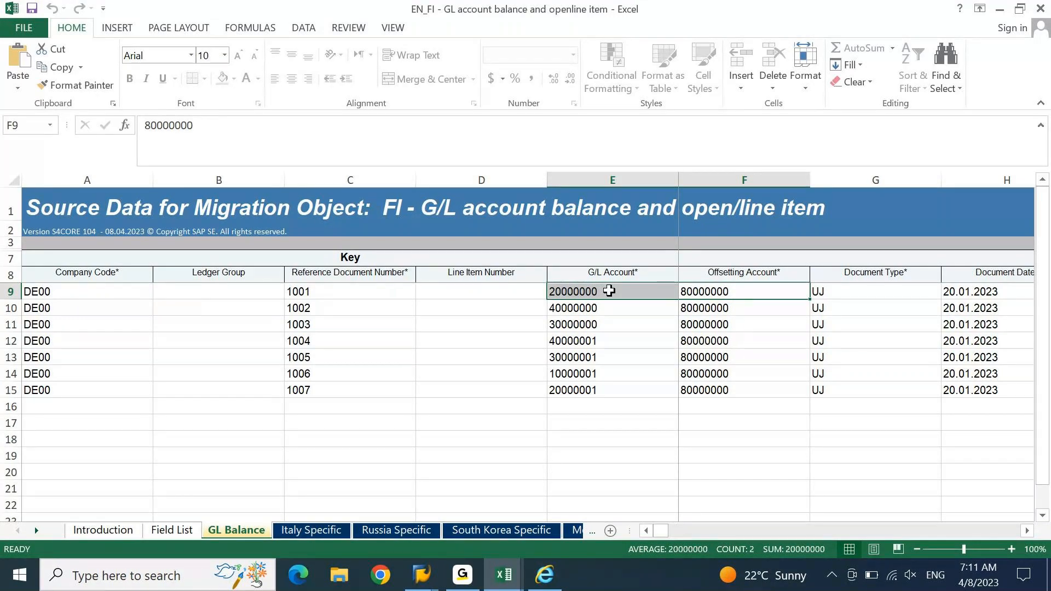
pyautogui.press('Up')
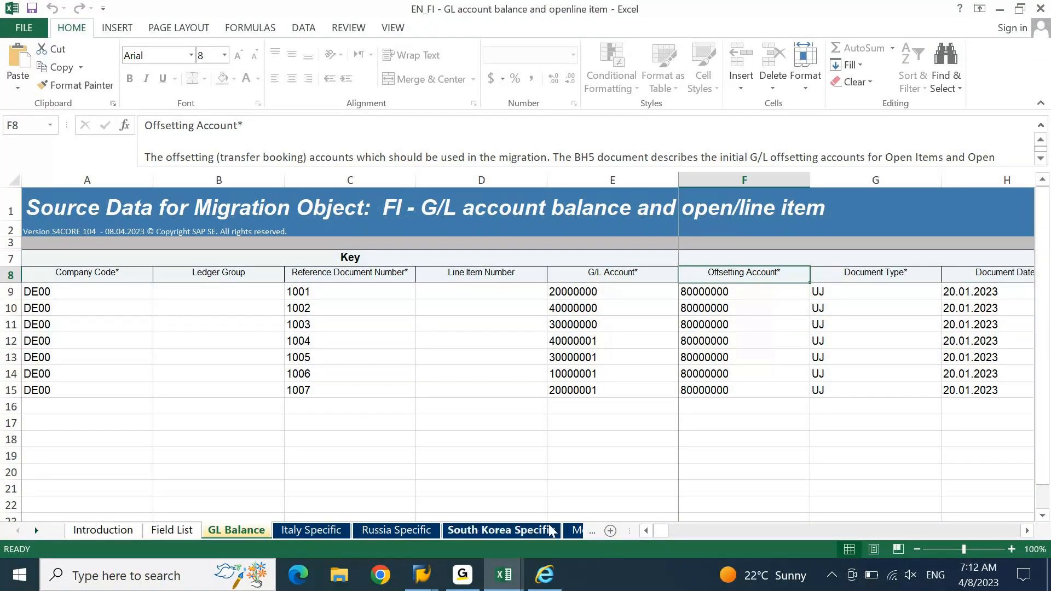
pyautogui.click(464, 575)
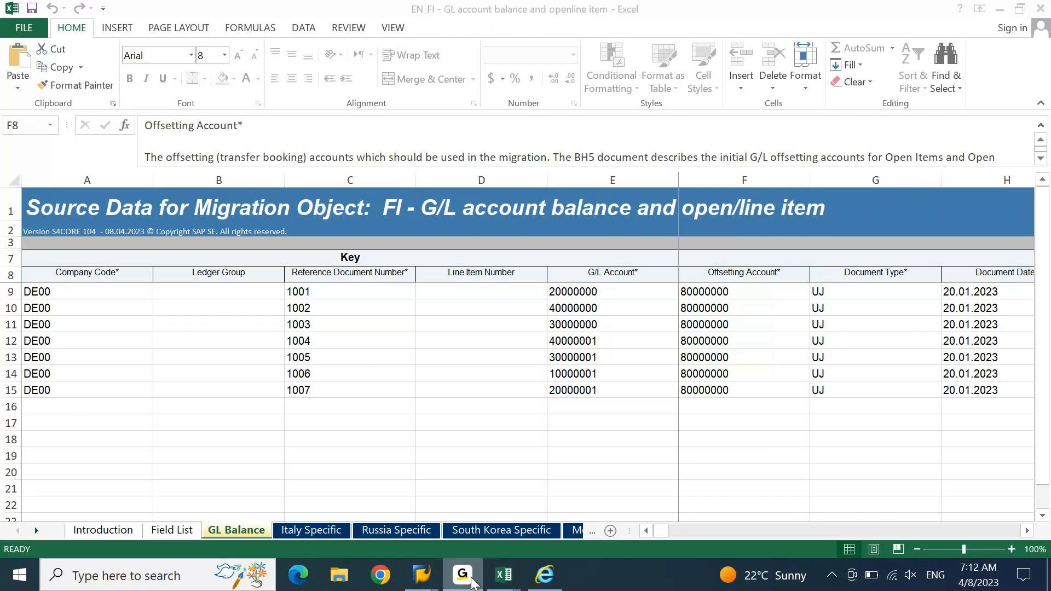